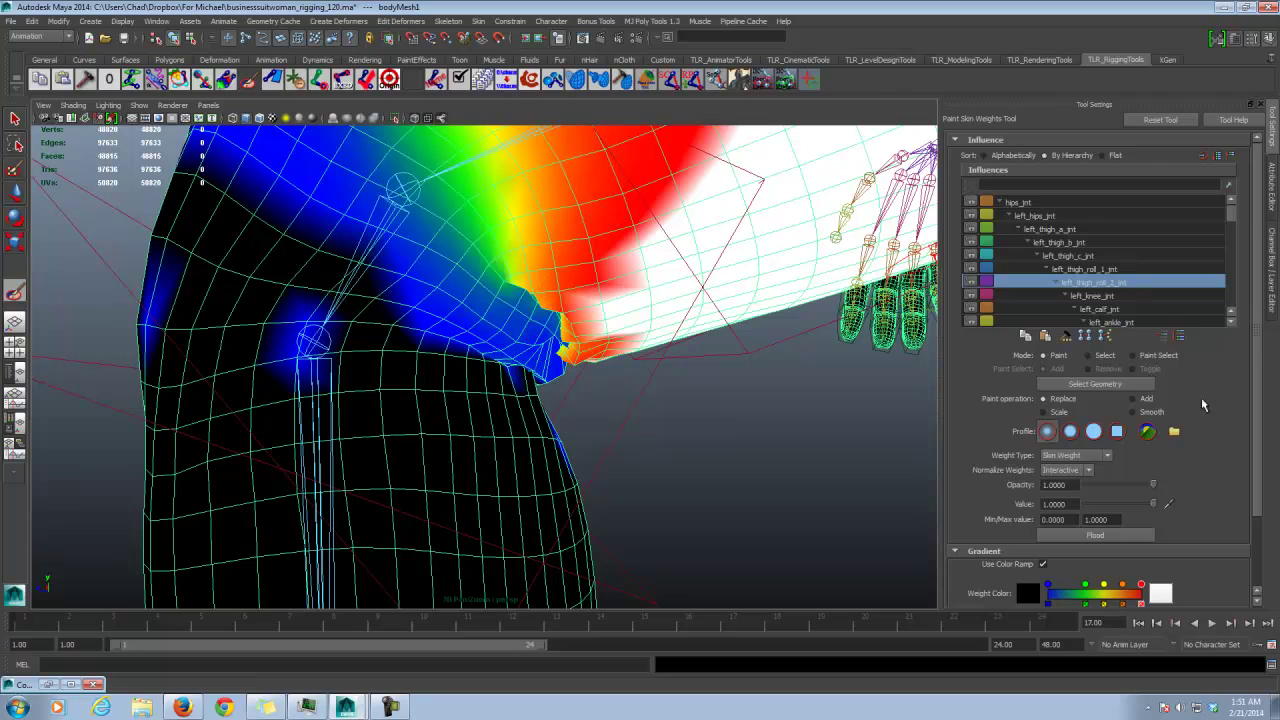
Step: Smooth the left_thigh_roll_2_jnt weights around the back and sides of the bent left knee
click(1133, 412)
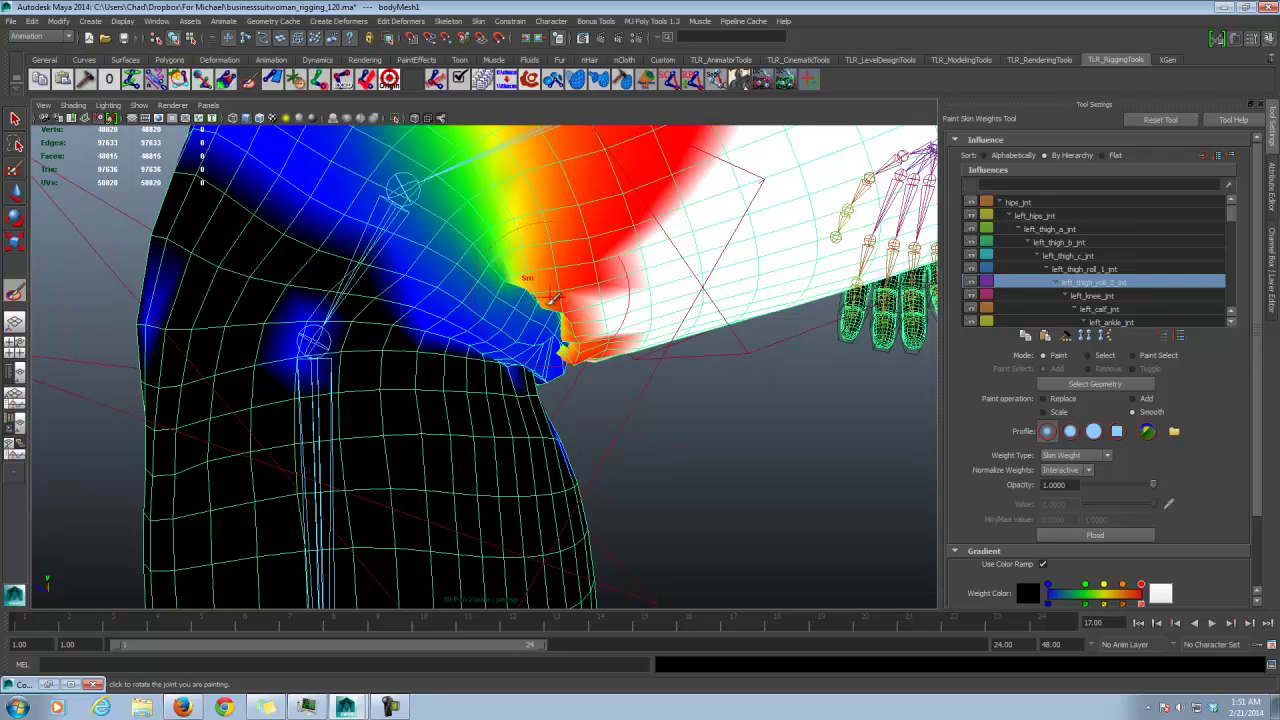
alt+drag(543, 302, 488, 300)
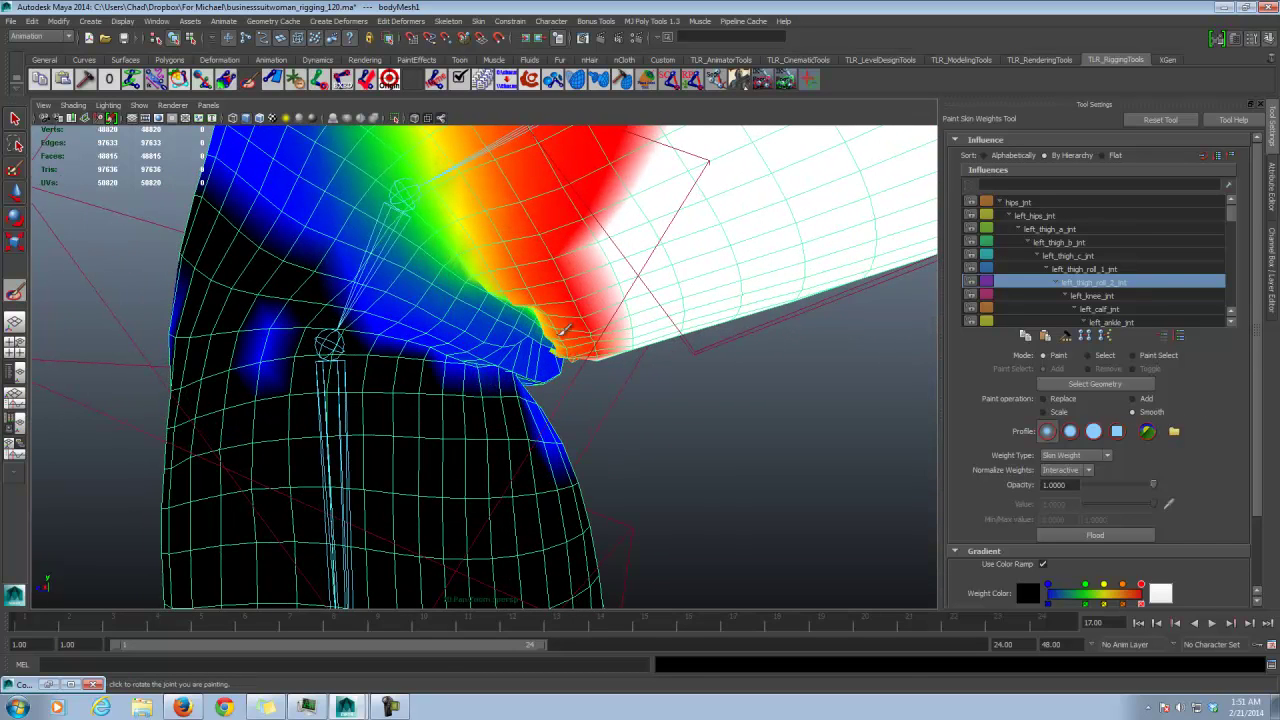
mouse_move(562, 328)
mouse_down()
mouse_move(595, 316)
mouse_move(500, 266)
mouse_move(450, 290)
mouse_up()
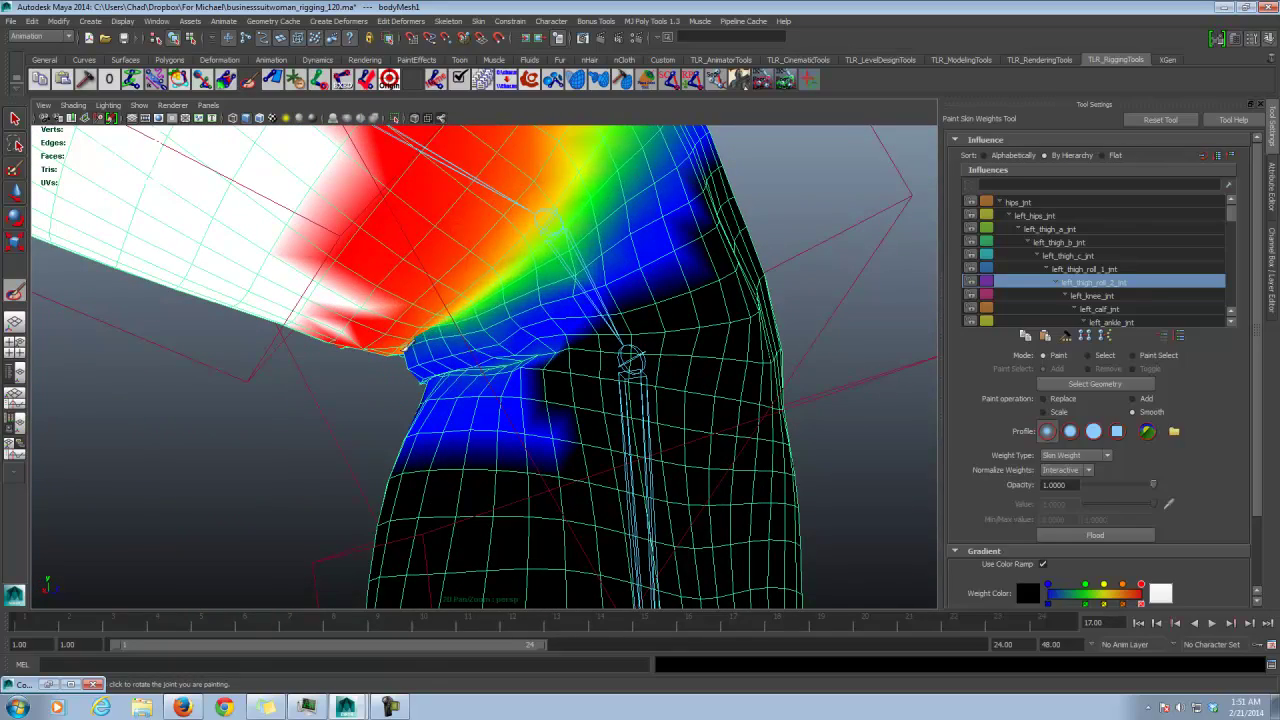
alt+drag(455, 312, 492, 318)
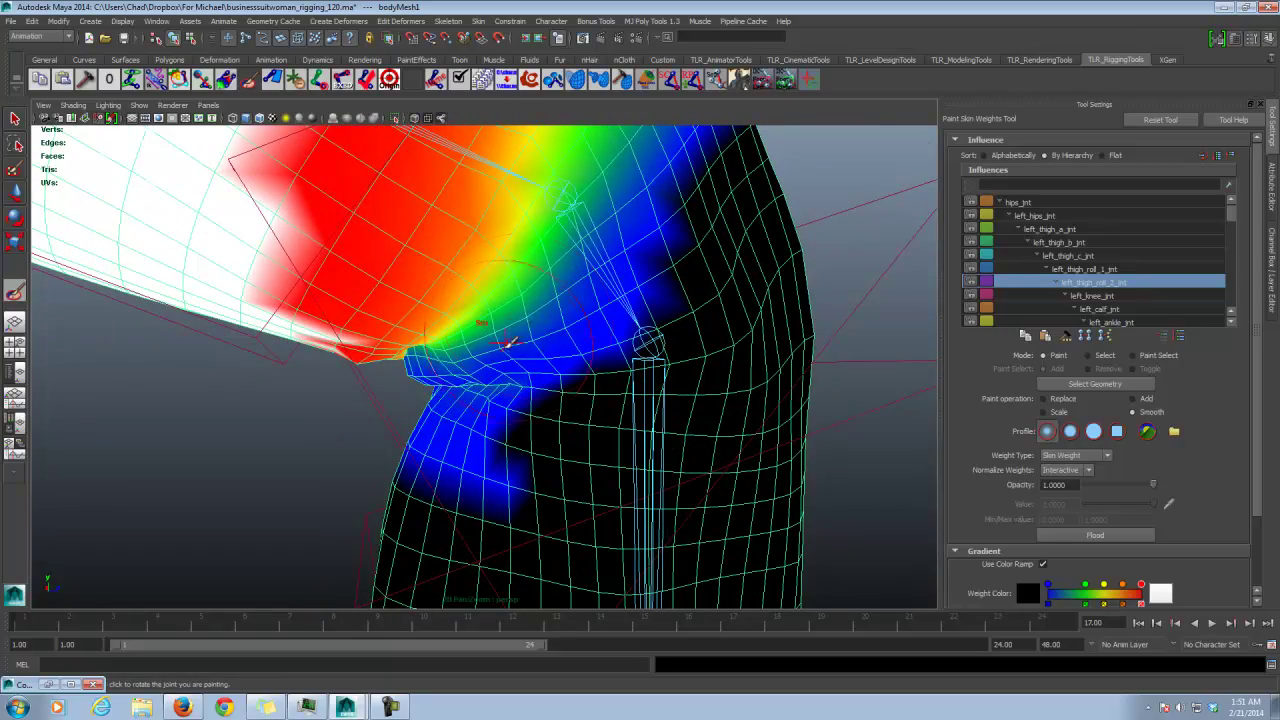
mouse_move(480, 372)
alt+mouse_down()
mouse_move(468, 358)
mouse_move(477, 345)
alt+mouse_up()
drag(587, 229, 630, 182)
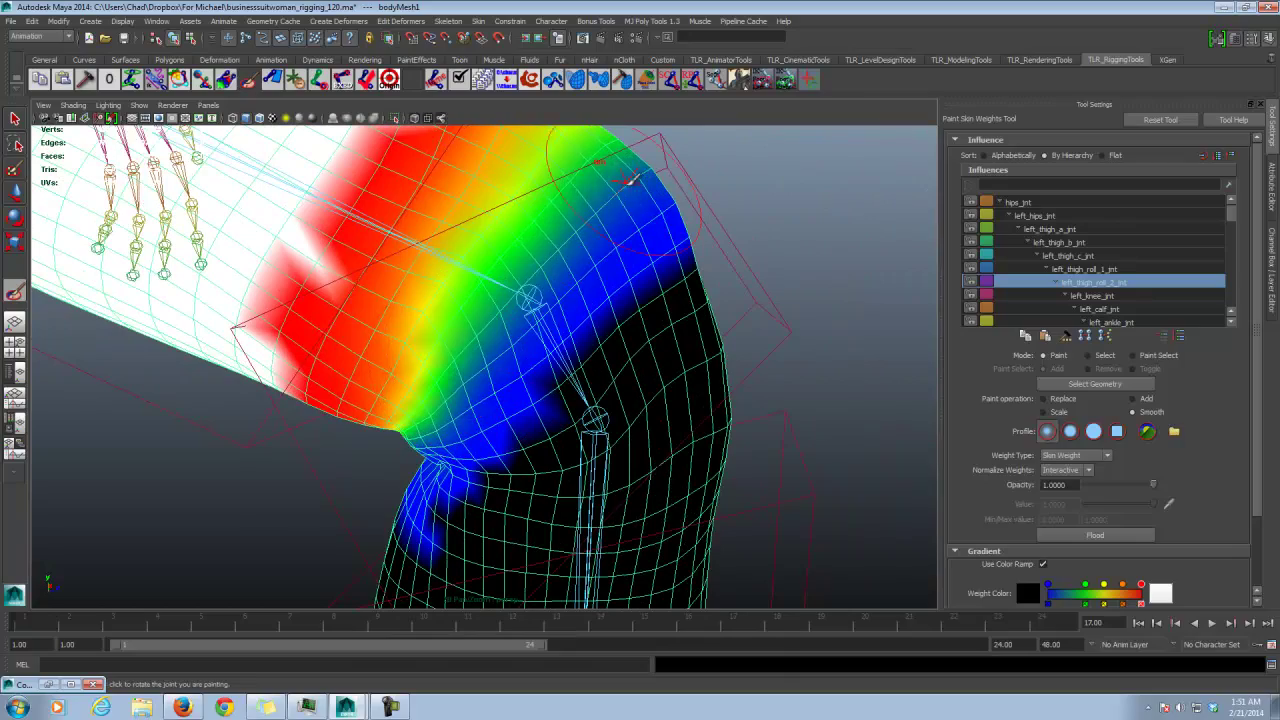
mouse_move(510, 265)
alt+mouse_down()
mouse_move(474, 280)
mouse_move(531, 300)
mouse_move(566, 343)
mouse_move(548, 381)
alt+mouse_up()
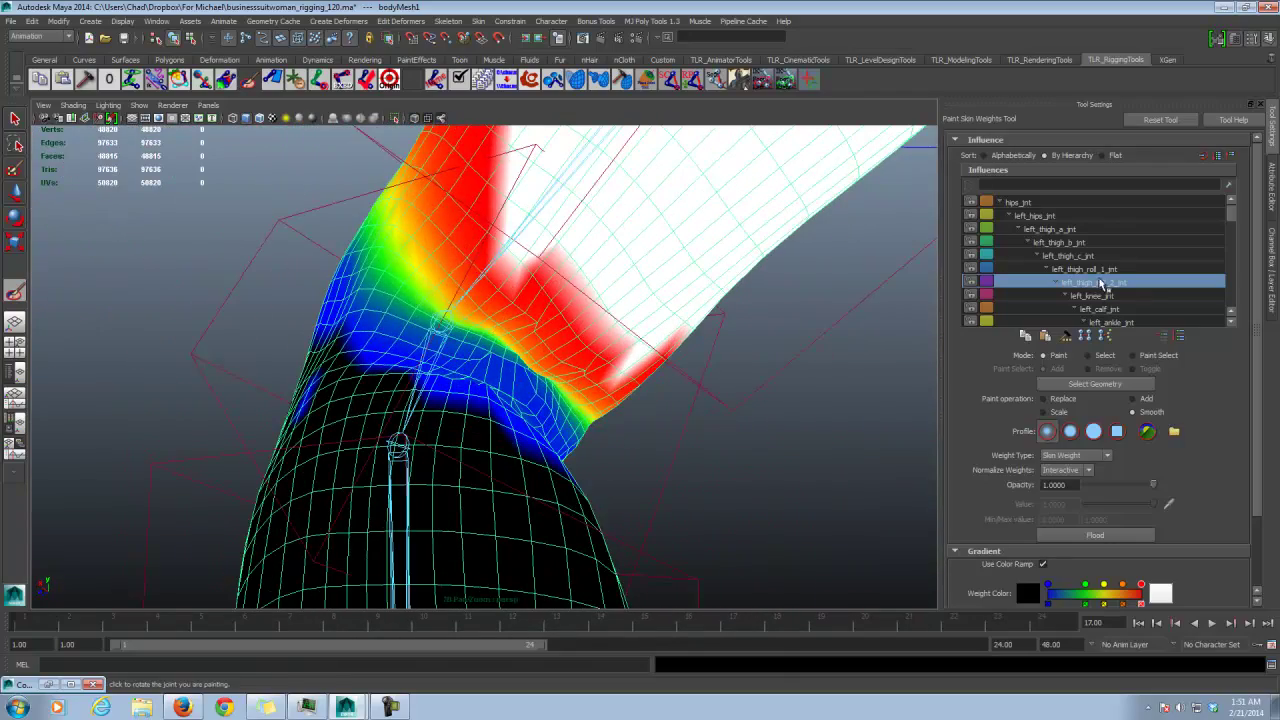
Step: Remove stray left_calf_jnt weights from the thigh side of the knee crease with Replace at value 0
click(1092, 296)
mouse_move(600, 330)
alt+mouse_down()
mouse_move(622, 362)
mouse_move(586, 412)
mouse_move(560, 374)
mouse_move(360, 371)
mouse_move(398, 252)
mouse_move(386, 274)
mouse_move(491, 260)
mouse_move(471, 331)
mouse_move(383, 347)
mouse_move(560, 374)
mouse_move(534, 402)
mouse_move(525, 382)
mouse_move(600, 360)
alt+mouse_up()
click(1104, 309)
click(1046, 399)
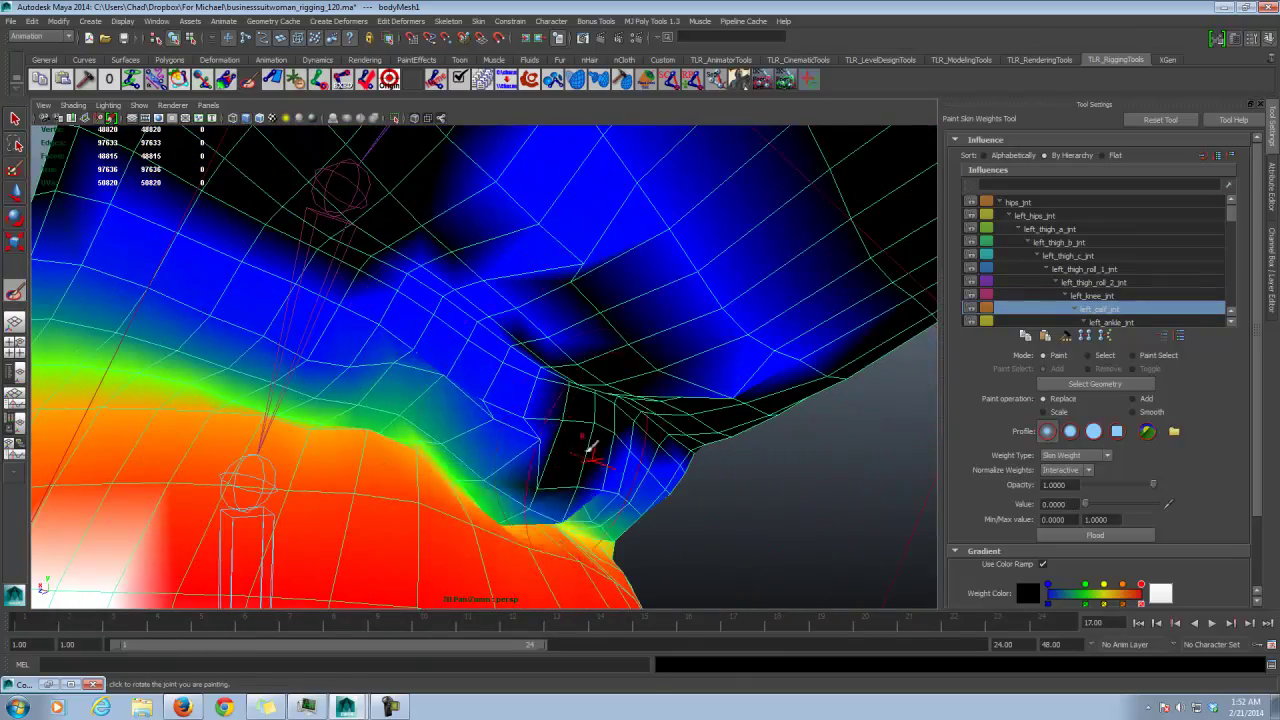
alt+drag(591, 447, 504, 283)
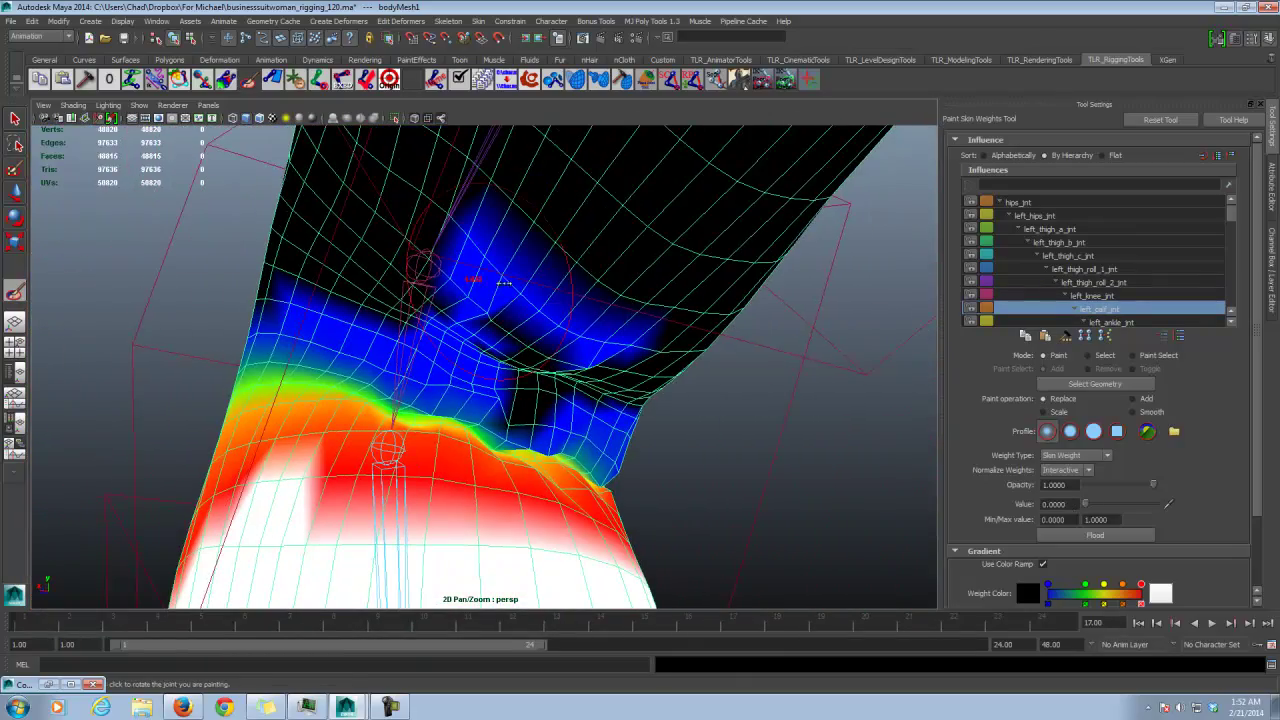
Step: Add left_thigh_roll_2_jnt weight at value 1 to the underside of the thigh just above the knee crease
click(1120, 283)
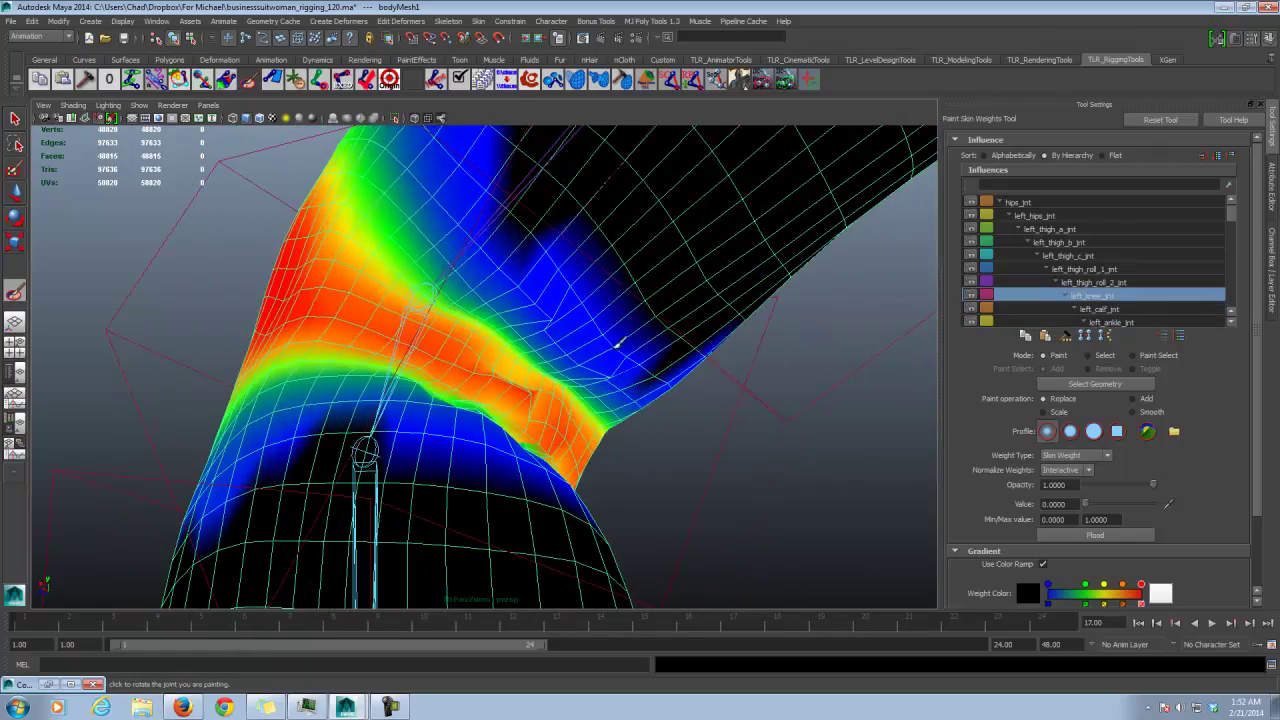
alt+drag(930, 303, 938, 342)
click(1132, 400)
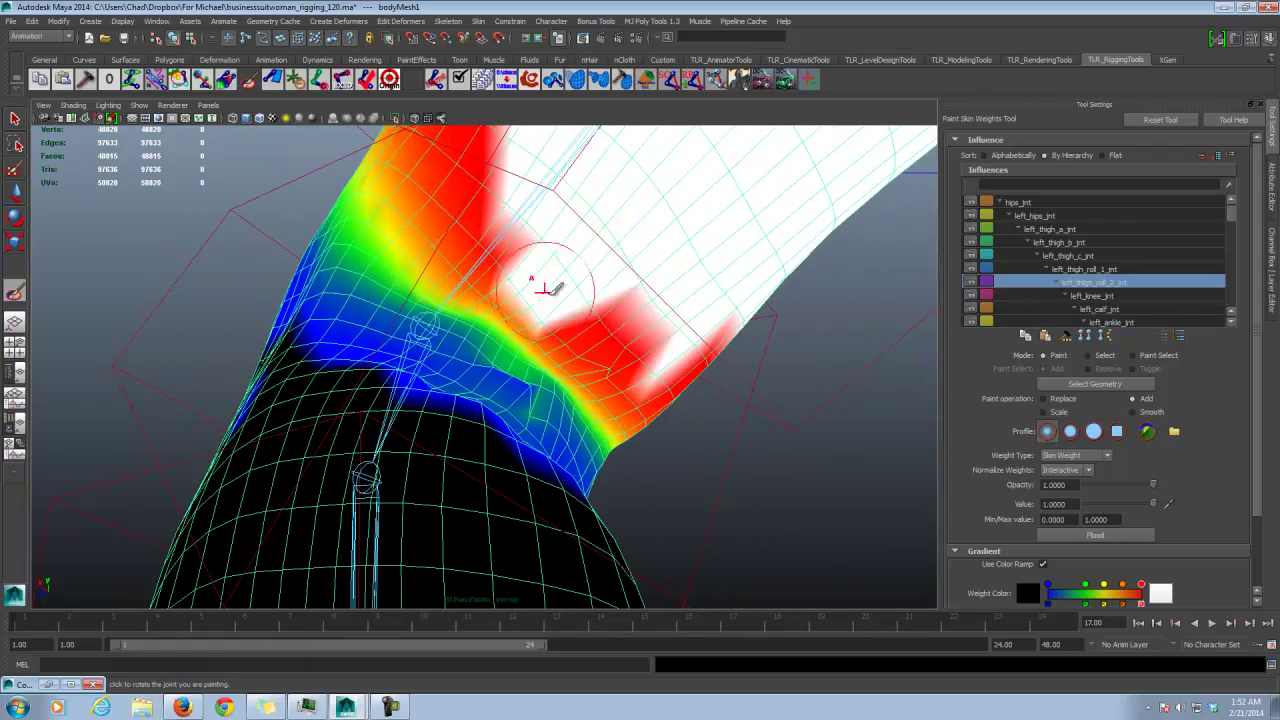
alt+drag(578, 313, 500, 275)
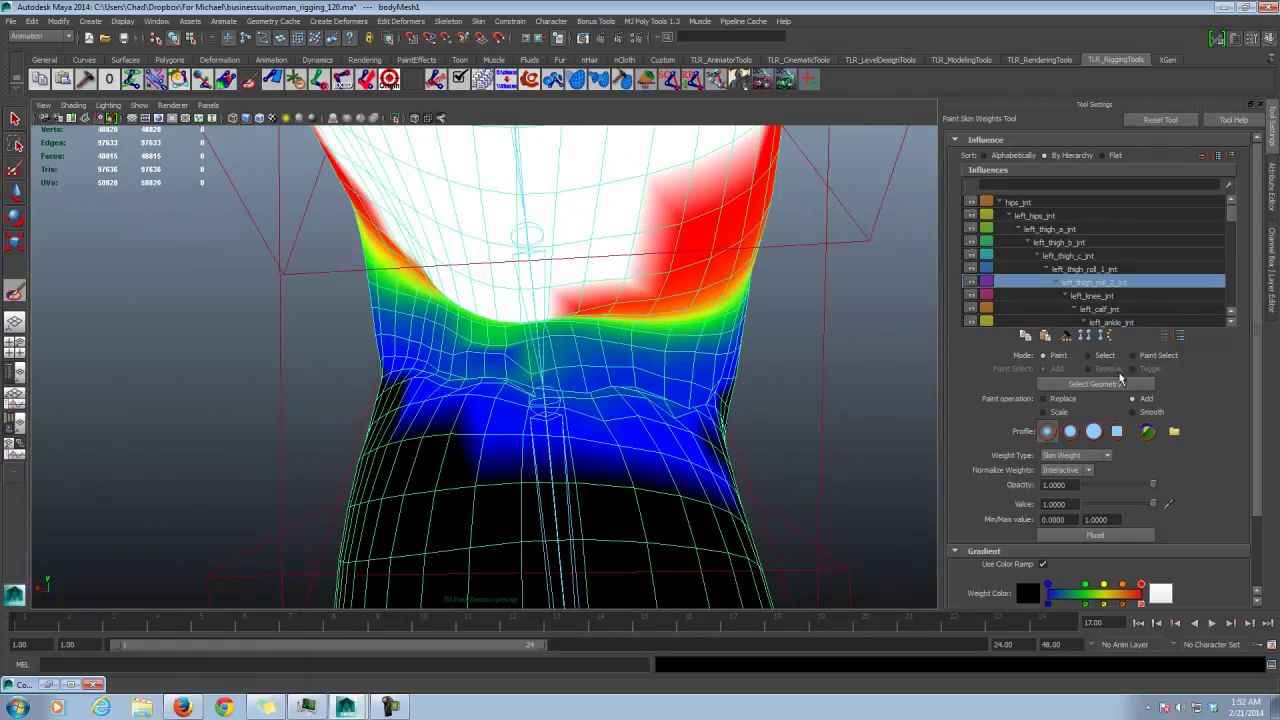
Step: Add left_knee_jnt weight at value 1 along the band behind the knee
click(1118, 296)
mouse_move(600, 375)
alt+mouse_down()
mouse_move(706, 366)
mouse_move(685, 368)
alt+mouse_up()
drag(503, 335, 558, 345)
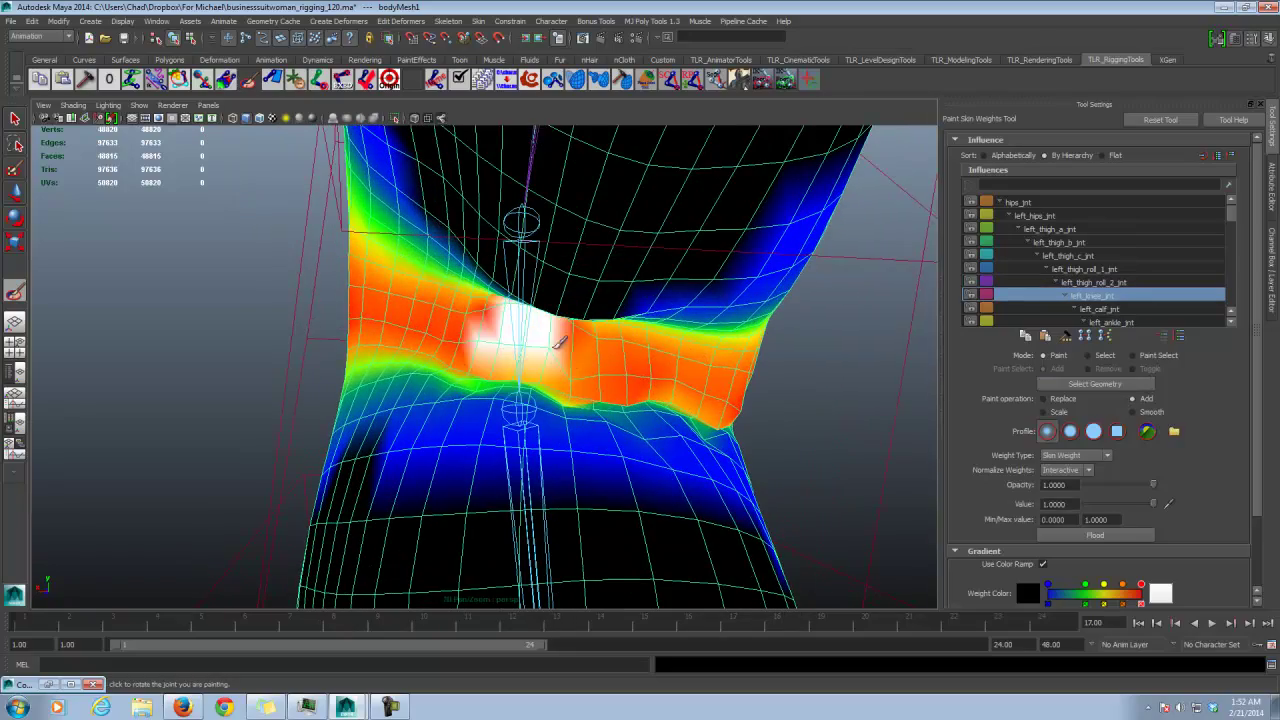
alt+drag(697, 381, 522, 352)
Step: Add left_thigh_roll_2_jnt weight behind the knee at a reduced value and switch the brush to Smooth
click(1115, 284)
alt+drag(600, 318, 643, 297)
drag(1153, 503, 1100, 503)
mouse_move(705, 362)
alt+mouse_down()
mouse_move(602, 346)
mouse_move(520, 268)
mouse_move(478, 299)
mouse_move(531, 280)
mouse_move(594, 329)
mouse_move(531, 371)
mouse_move(486, 372)
mouse_move(443, 337)
mouse_move(443, 381)
mouse_move(391, 363)
mouse_move(329, 237)
mouse_move(249, 237)
alt+mouse_up()
click(1133, 412)
Step: Examine the knee crease on the plain shaded mesh and return to the Paint Skin Weights tool
click(14, 120)
right_drag(413, 279, 390, 281)
mouse_move(358, 266)
mouse_down()
mouse_move(402, 292)
mouse_move(700, 275)
mouse_up()
click(190, 38)
click(173, 38)
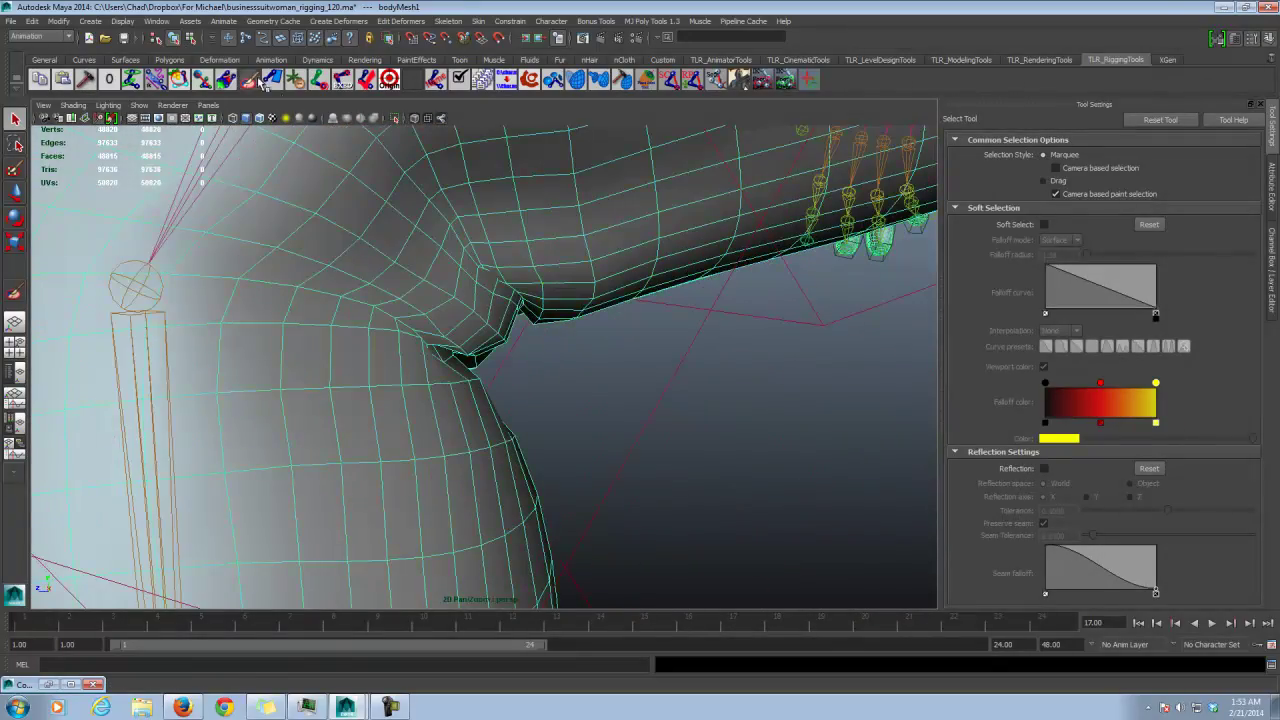
click(249, 79)
Step: Add left_thigh_roll_2_jnt weight at value 0.0194 around the knee crease and smooth the transition
mouse_move(540, 295)
alt+mouse_down()
mouse_move(580, 315)
mouse_move(646, 286)
mouse_move(630, 288)
alt+mouse_up()
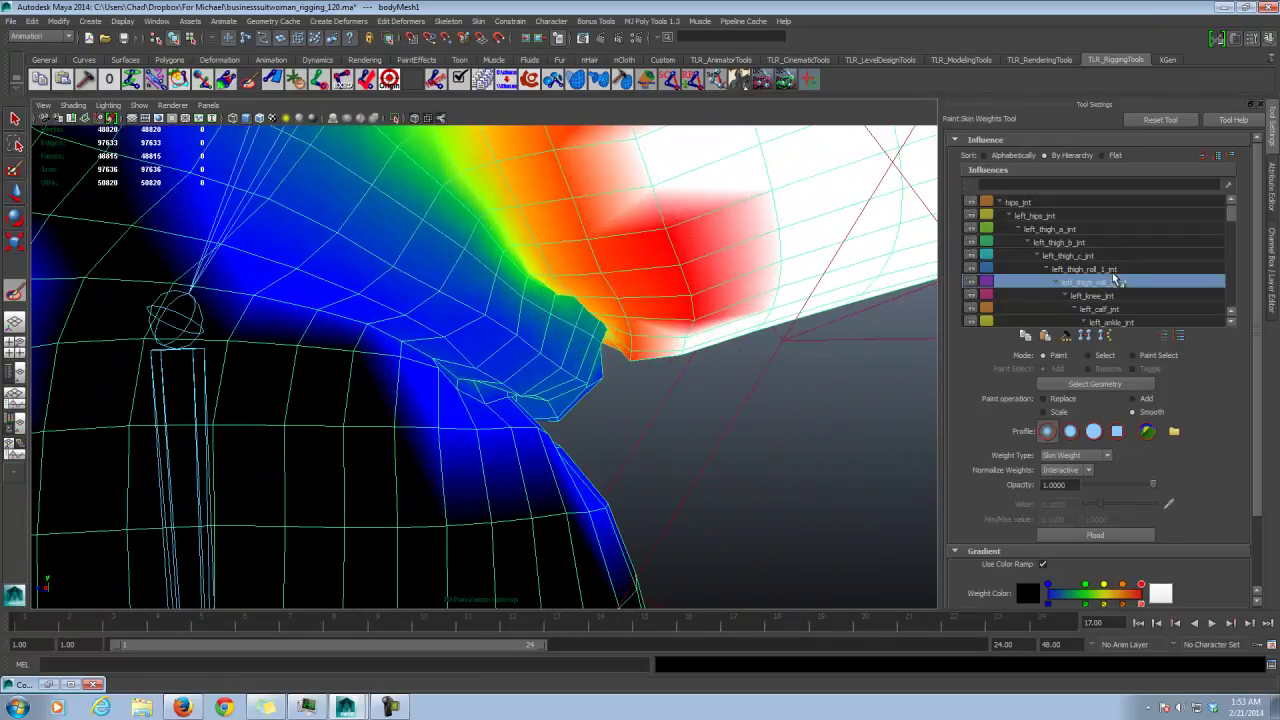
click(1133, 399)
drag(1100, 504, 1086, 504)
mouse_move(645, 300)
alt+mouse_down()
mouse_move(618, 296)
mouse_move(591, 403)
mouse_move(583, 302)
mouse_move(591, 334)
mouse_move(491, 337)
mouse_move(665, 290)
mouse_move(646, 286)
mouse_move(510, 349)
mouse_move(568, 348)
alt+mouse_up()
click(1133, 412)
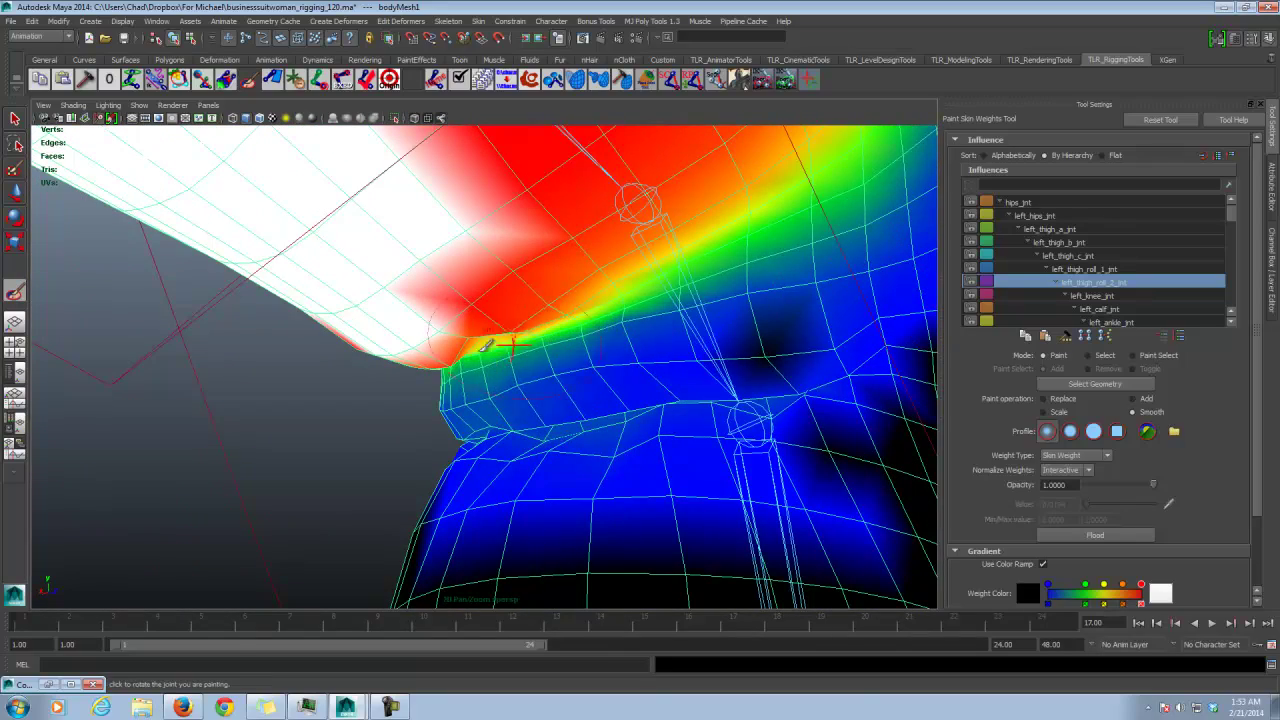
alt+drag(686, 257, 572, 367)
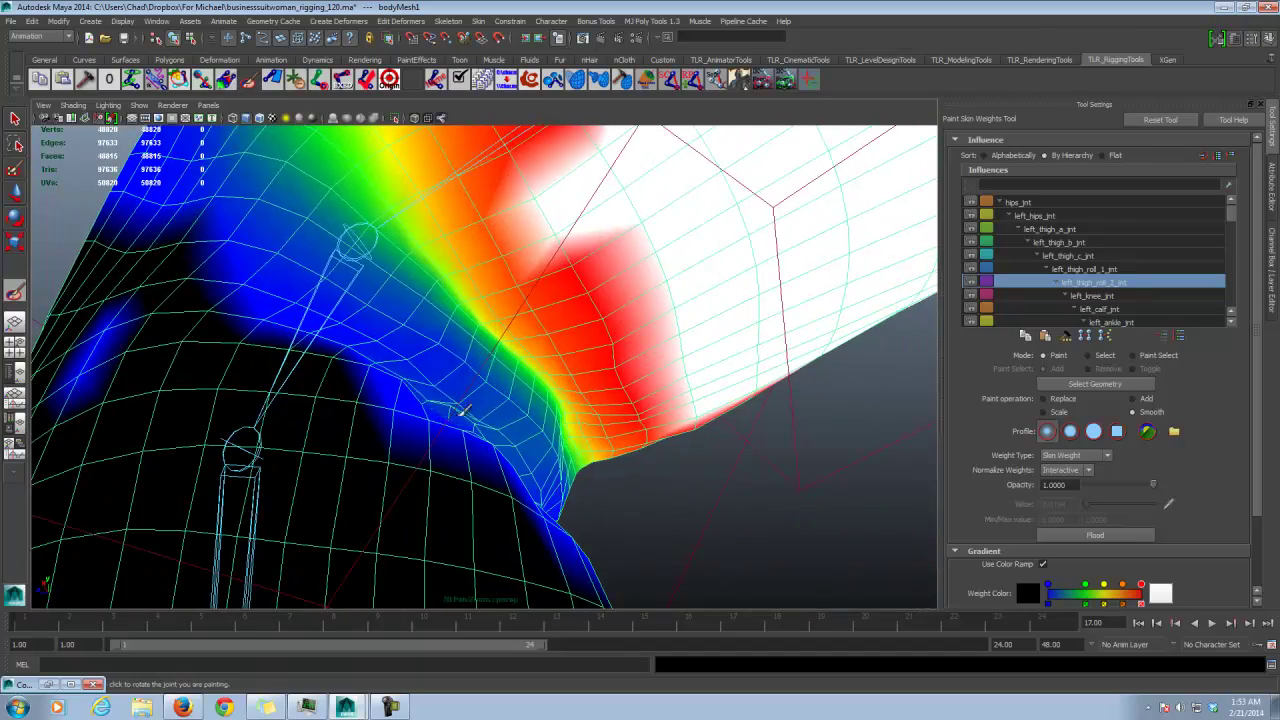
mouse_move(463, 410)
alt+mouse_down()
mouse_move(529, 323)
mouse_move(700, 440)
mouse_move(543, 429)
mouse_move(366, 337)
alt+mouse_up()
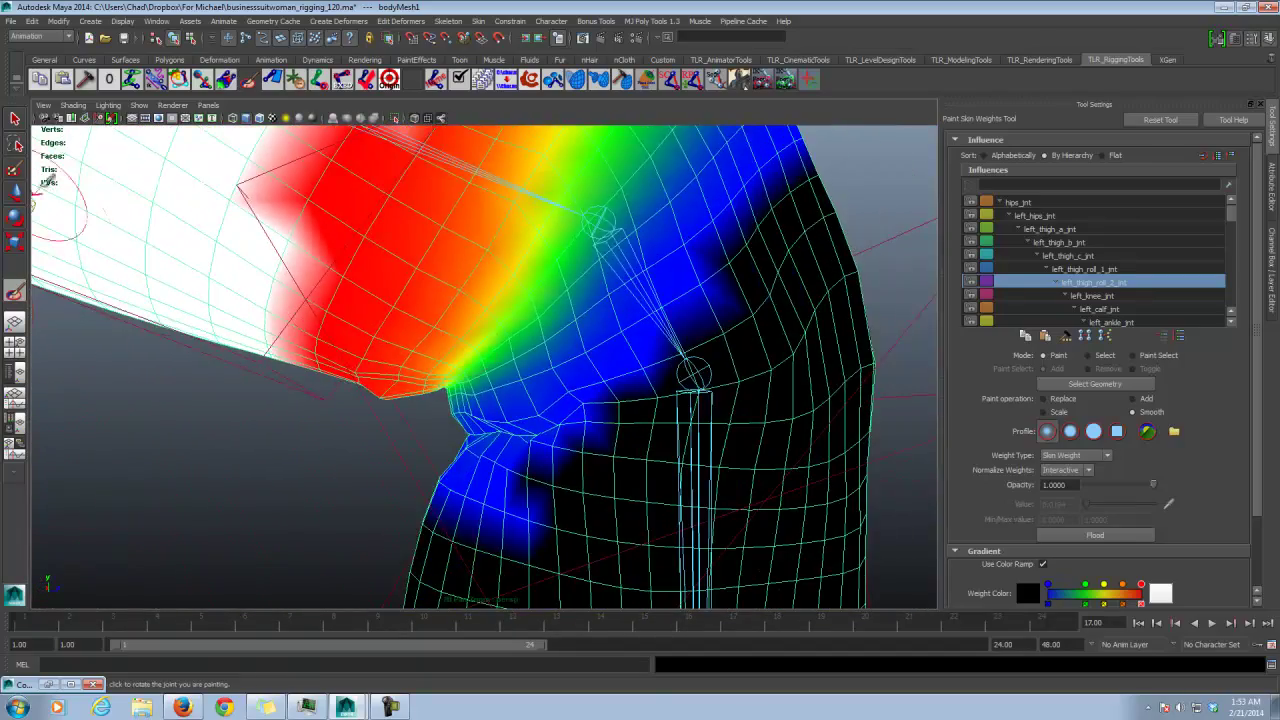
Step: Select the vertices under the left knee and zero their right_knee_jnt and right_thigh_roll_2_jnt weights in the Component Editor
click(15, 119)
scroll(360, 231, down, 5)
click(193, 38)
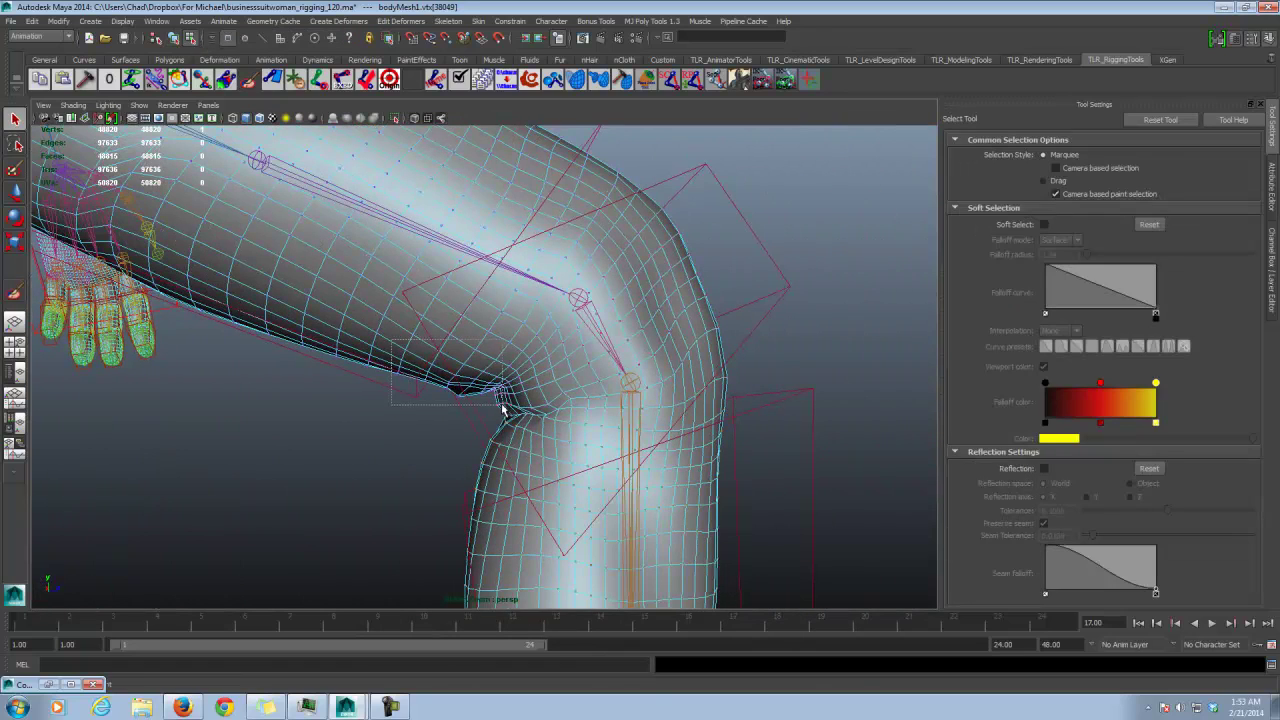
click(155, 21)
click(340, 48)
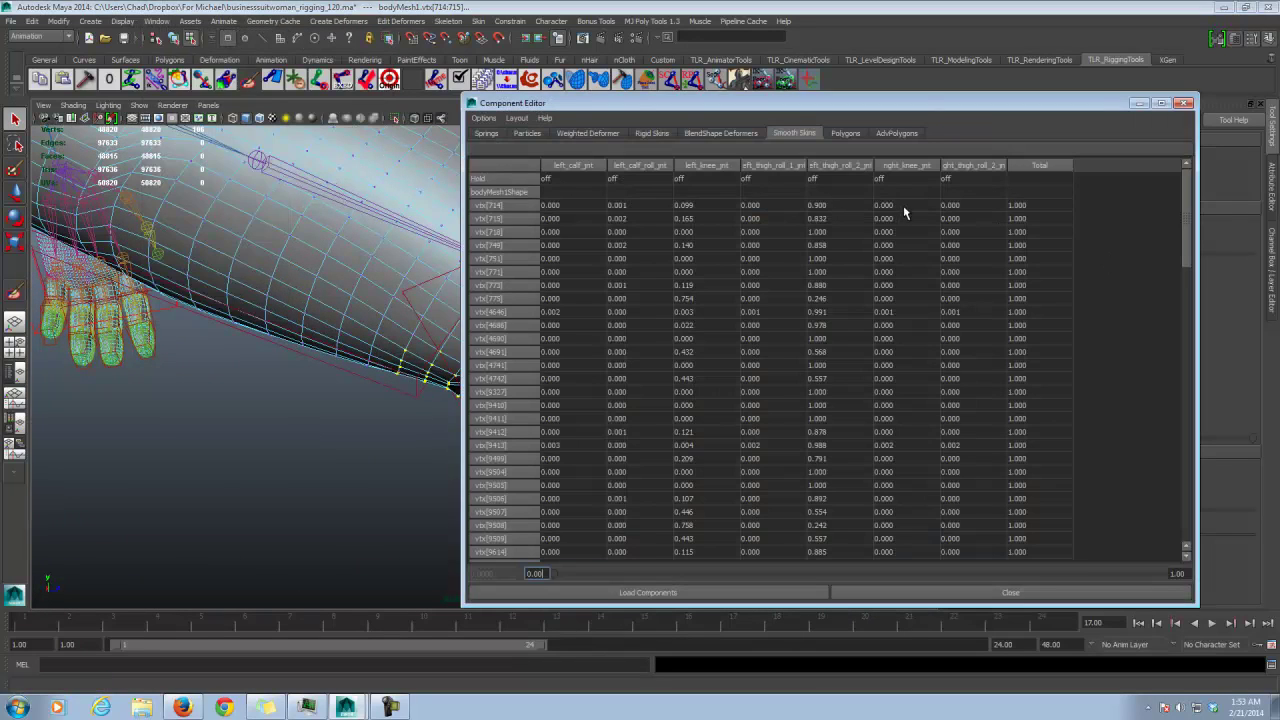
drag(1188, 277, 1188, 540)
drag(884, 181, 962, 553)
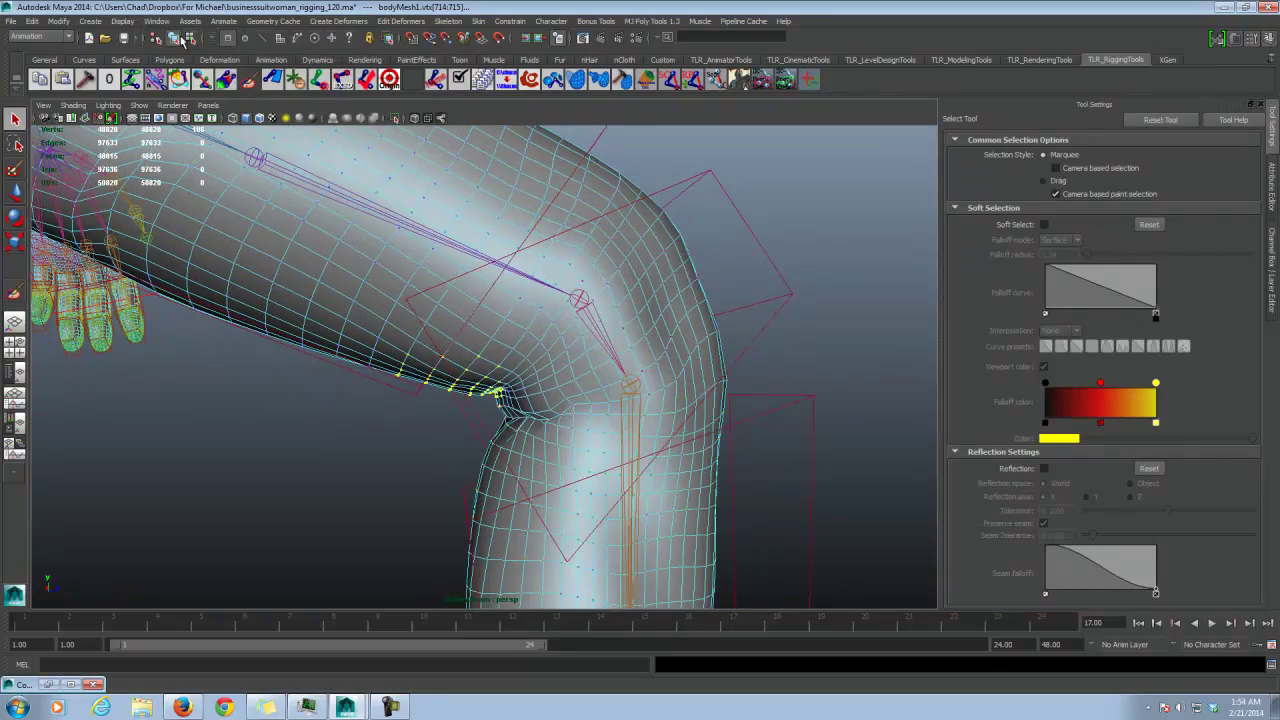
Step: Prune small skin weights on the whole body mesh
click(478, 21)
mouse_move(544, 82)
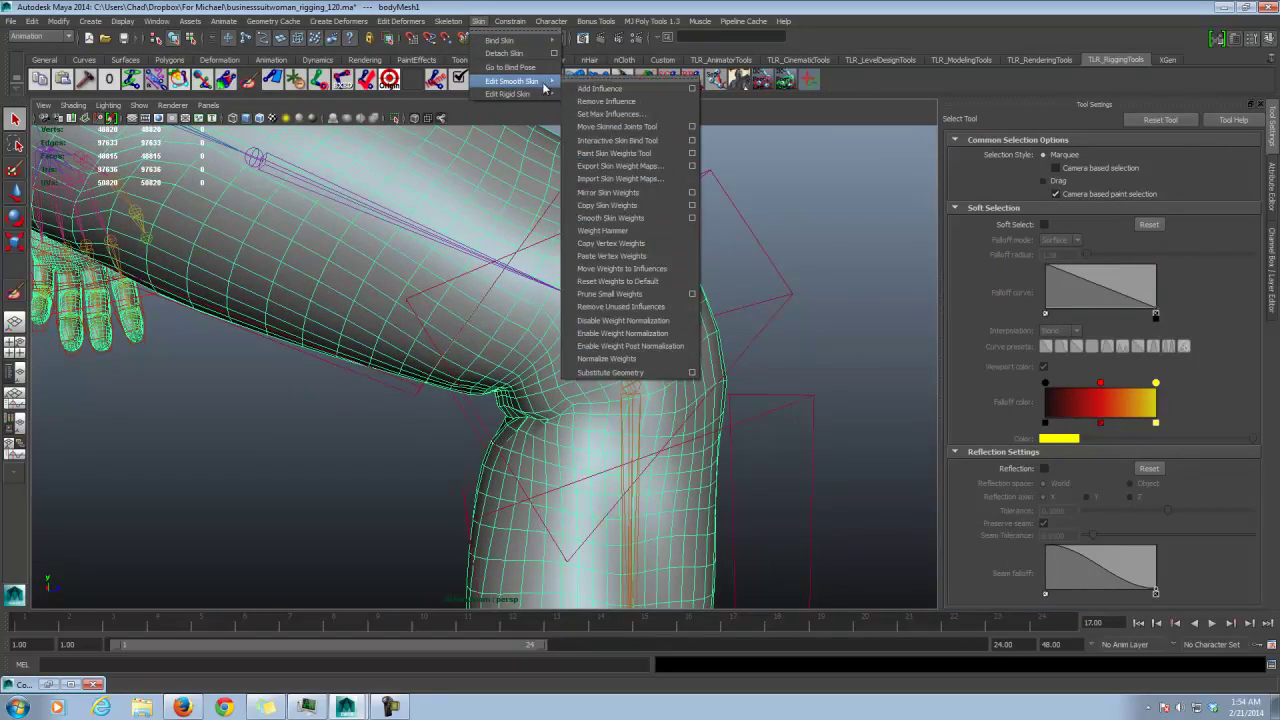
click(640, 296)
alt+middle_drag(663, 320, 648, 246)
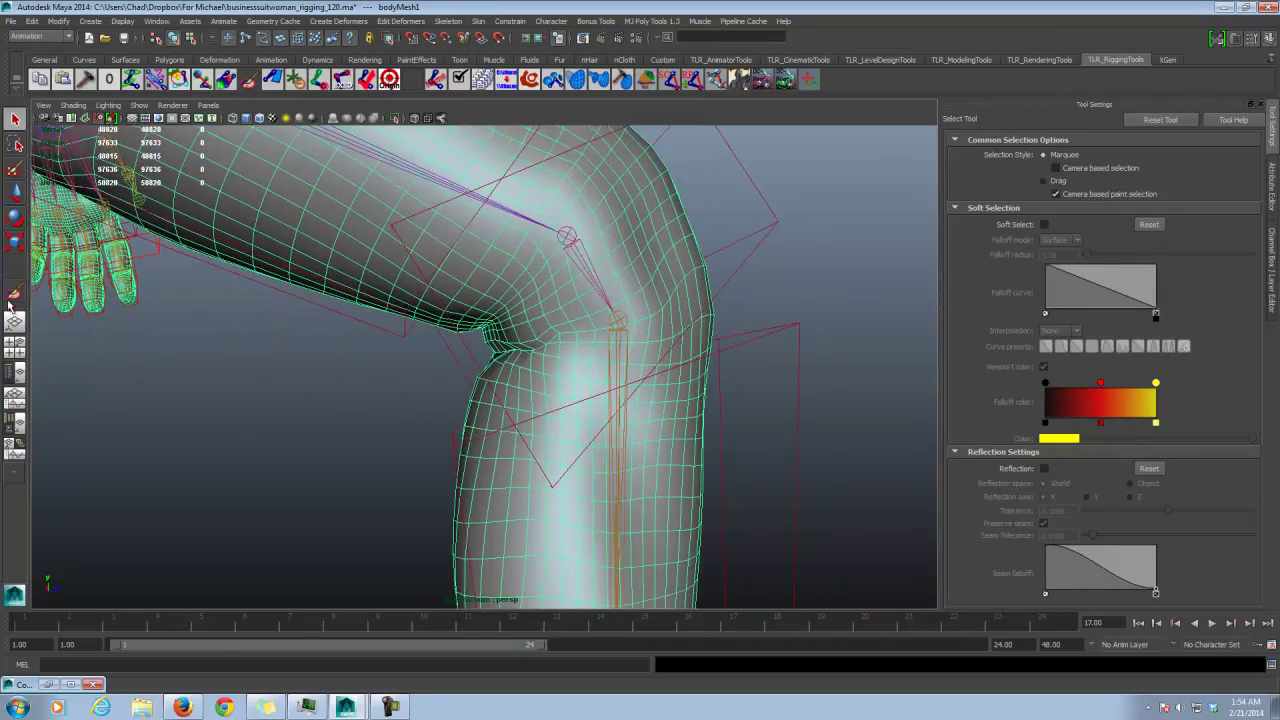
Step: Resume painting skin weights and smooth the left_calf_jnt weights around the knee
click(14, 294)
mouse_move(735, 338)
alt+mouse_down()
mouse_move(683, 344)
mouse_move(668, 308)
mouse_move(700, 312)
mouse_move(528, 306)
mouse_move(638, 337)
mouse_move(850, 330)
alt+mouse_up()
click(1094, 296)
click(1103, 309)
scroll(672, 354, up, 5)
scroll(683, 354, down, 2)
mouse_move(422, 254)
mouse_down()
mouse_move(500, 290)
mouse_move(502, 320)
mouse_move(437, 306)
mouse_move(560, 330)
mouse_up()
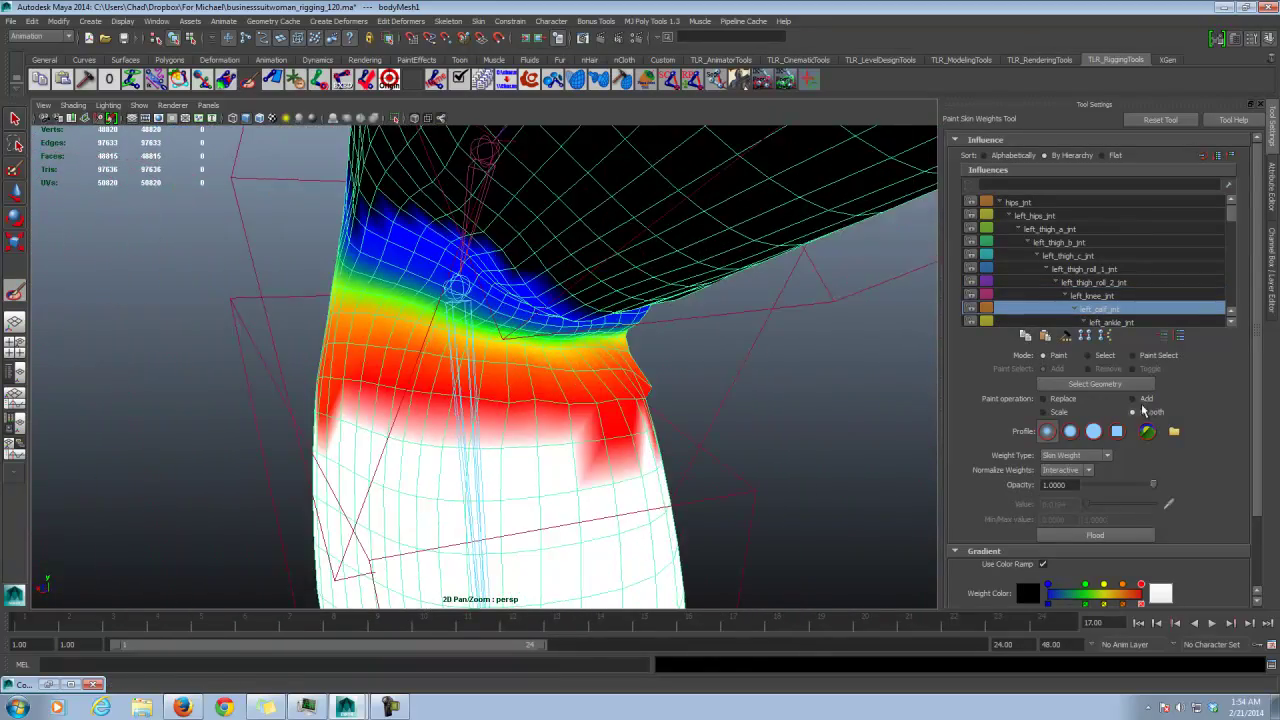
Step: Add left_calf_jnt weight at value 0.0194 around the upper calf below the knee crease
click(1140, 400)
drag(488, 365, 630, 374)
alt+drag(430, 380, 649, 393)
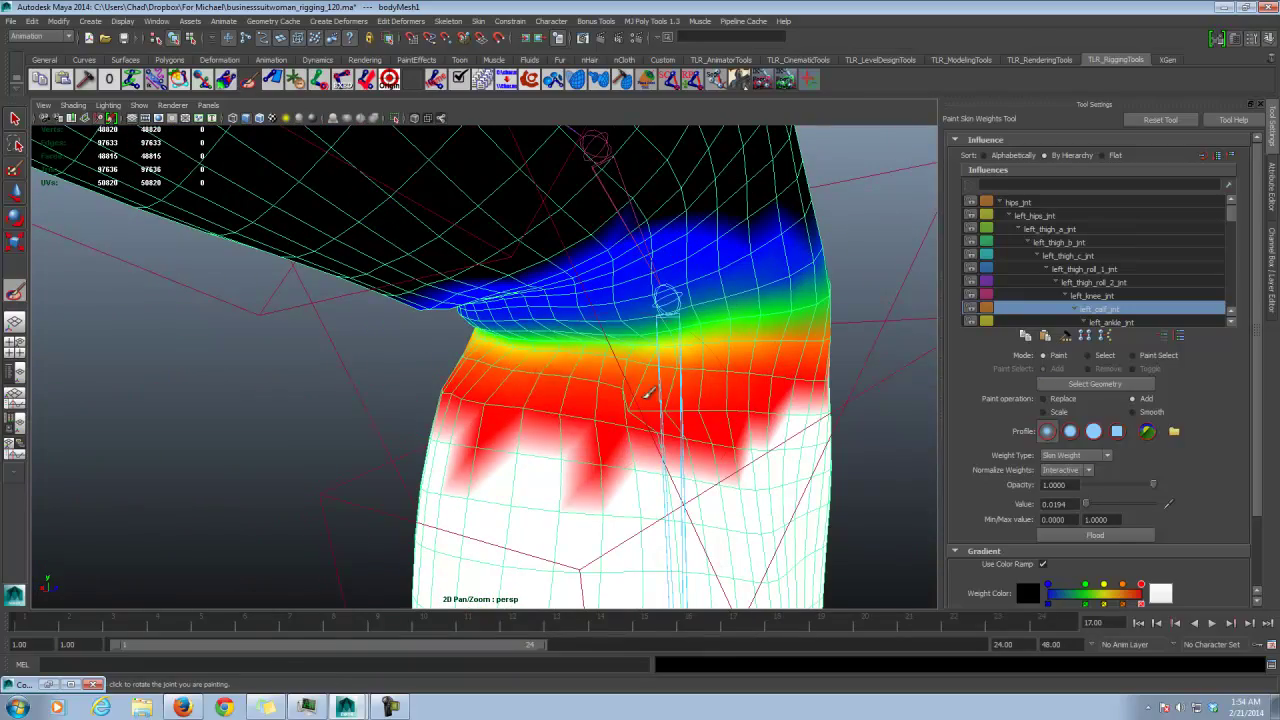
alt+drag(737, 371, 680, 330)
Step: Remove left_thigh_roll_2_jnt weight from the area below the knee crease with Replace at value 0
click(1092, 296)
alt+drag(746, 306, 757, 290)
click(1098, 283)
mouse_move(640, 315)
alt+mouse_down()
mouse_move(505, 312)
mouse_move(527, 320)
alt+mouse_up()
mouse_move(495, 222)
alt+mouse_down()
mouse_move(500, 266)
mouse_move(665, 329)
alt+mouse_up()
drag(1081, 485, 1070, 483)
alt+drag(595, 372, 632, 391)
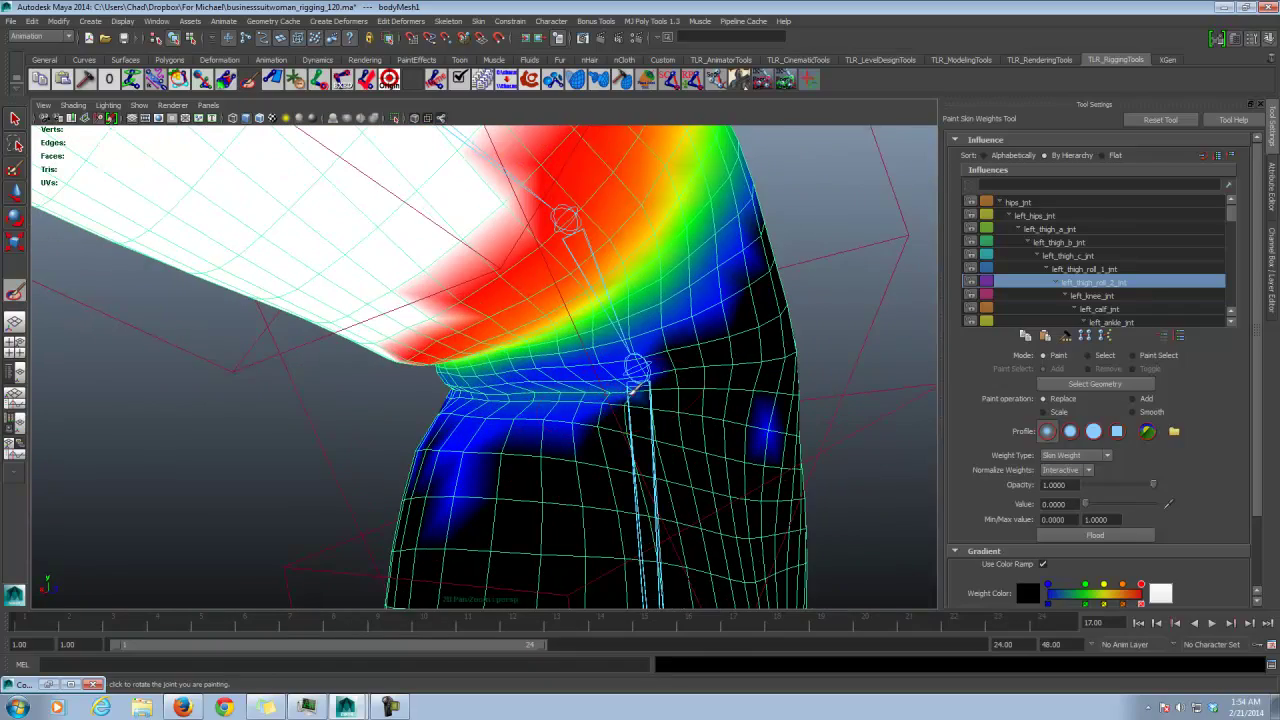
alt+drag(477, 401, 542, 411)
Step: Smooth the left_knee_jnt and left_calf_jnt weights around the back of the knee
click(1104, 298)
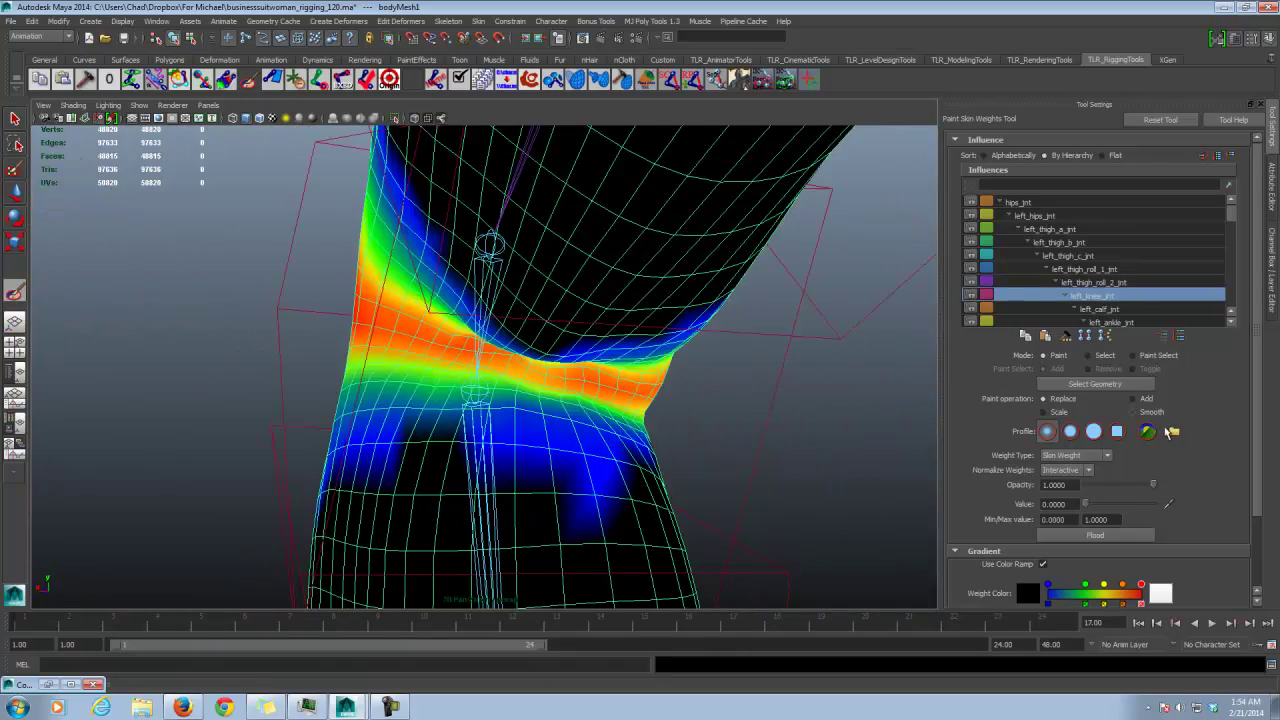
click(1142, 411)
alt+drag(590, 368, 511, 350)
click(1118, 310)
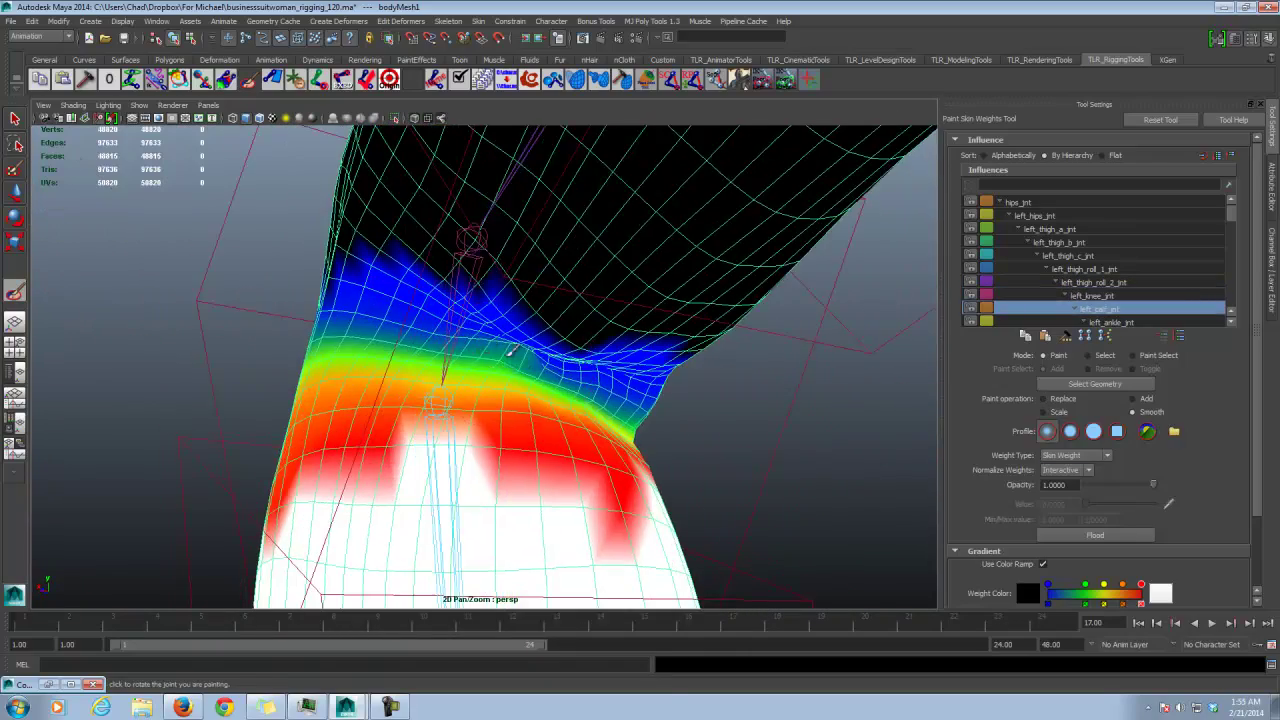
alt+drag(614, 386, 511, 365)
Step: Add left_knee_jnt weight at value 0.0485 around the knee crease
click(1168, 284)
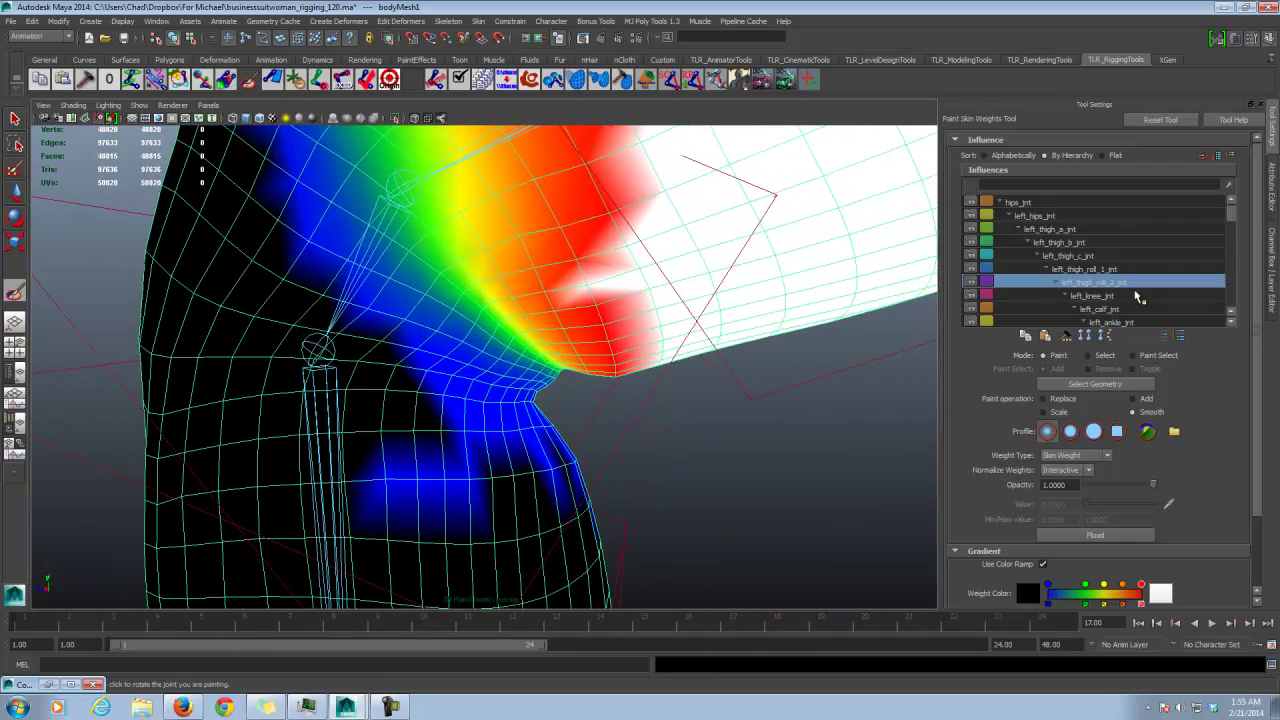
click(1135, 293)
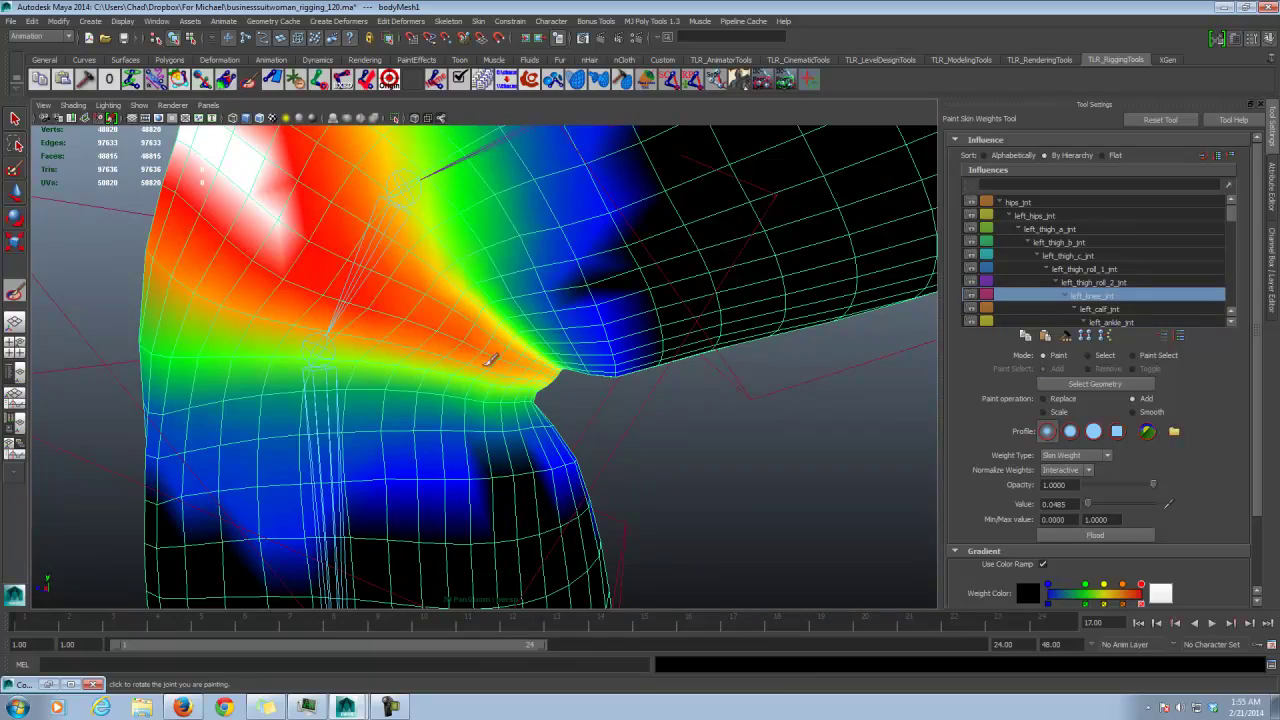
alt+drag(396, 338, 500, 370)
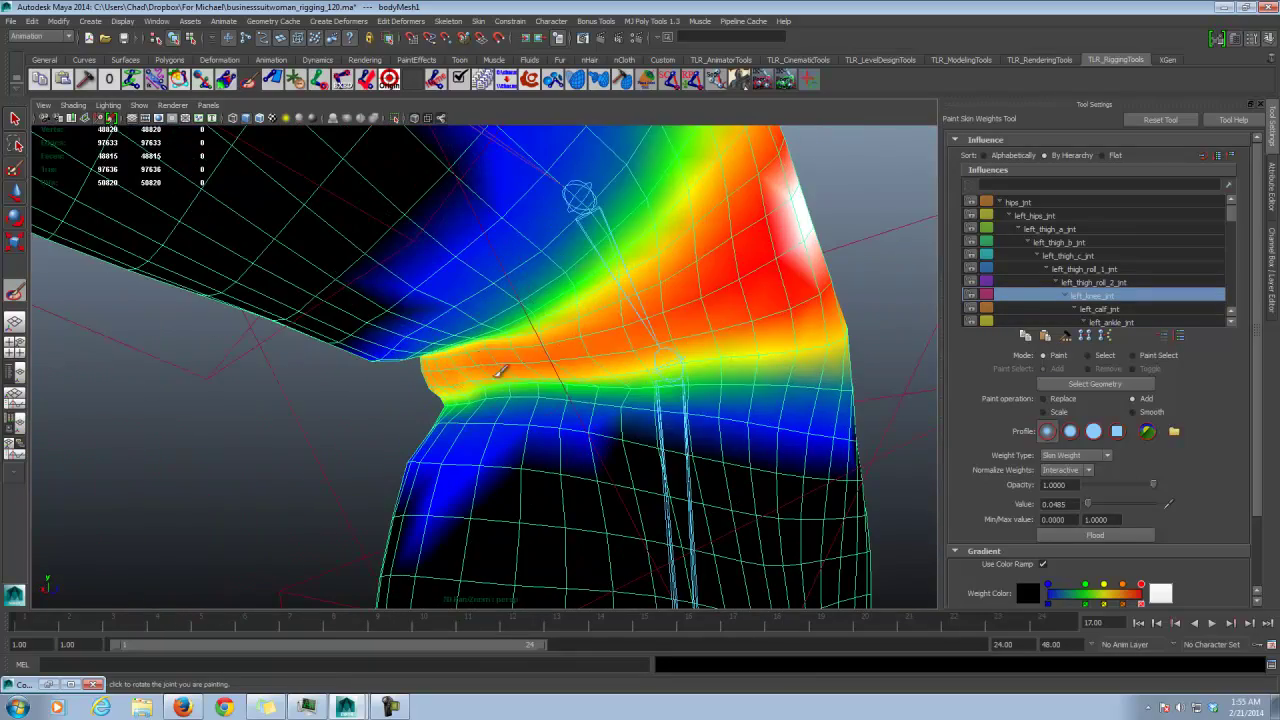
Step: Add left_thigh_roll_2_jnt weight at value 0.0485 above the knee crease and smooth the falloff
click(1092, 282)
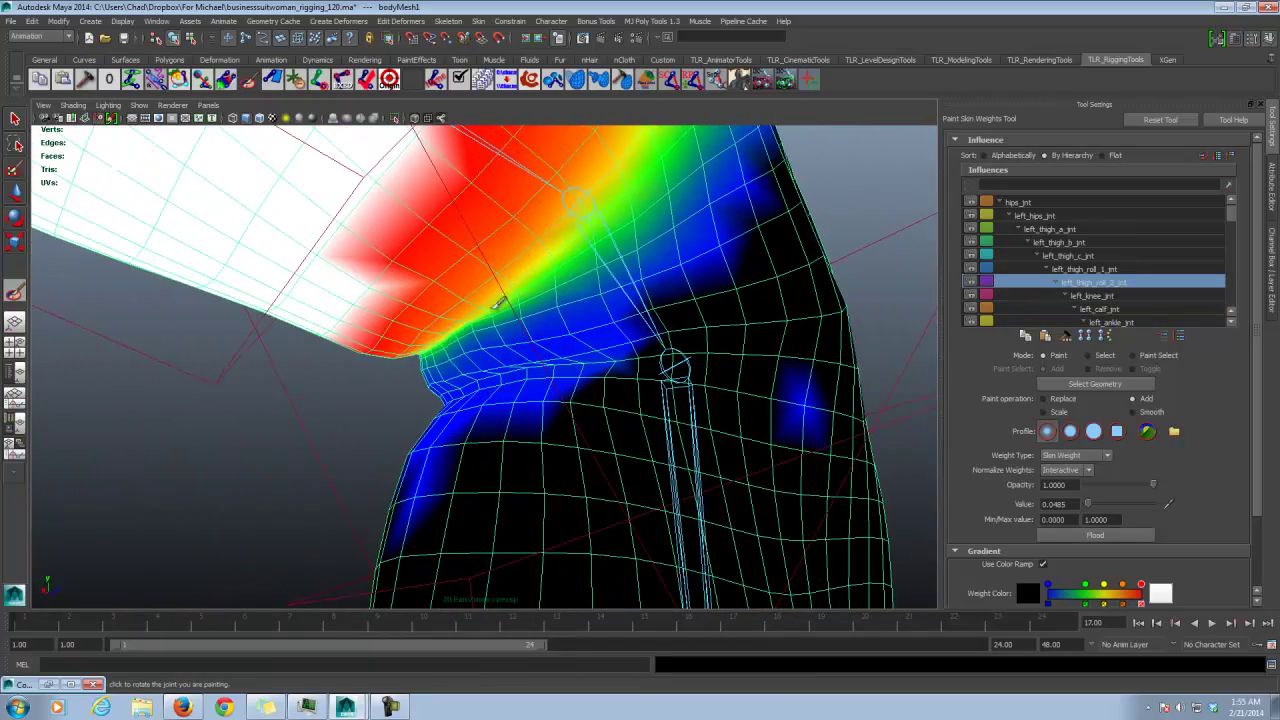
alt+drag(425, 343, 521, 312)
drag(570, 383, 608, 342)
click(1136, 412)
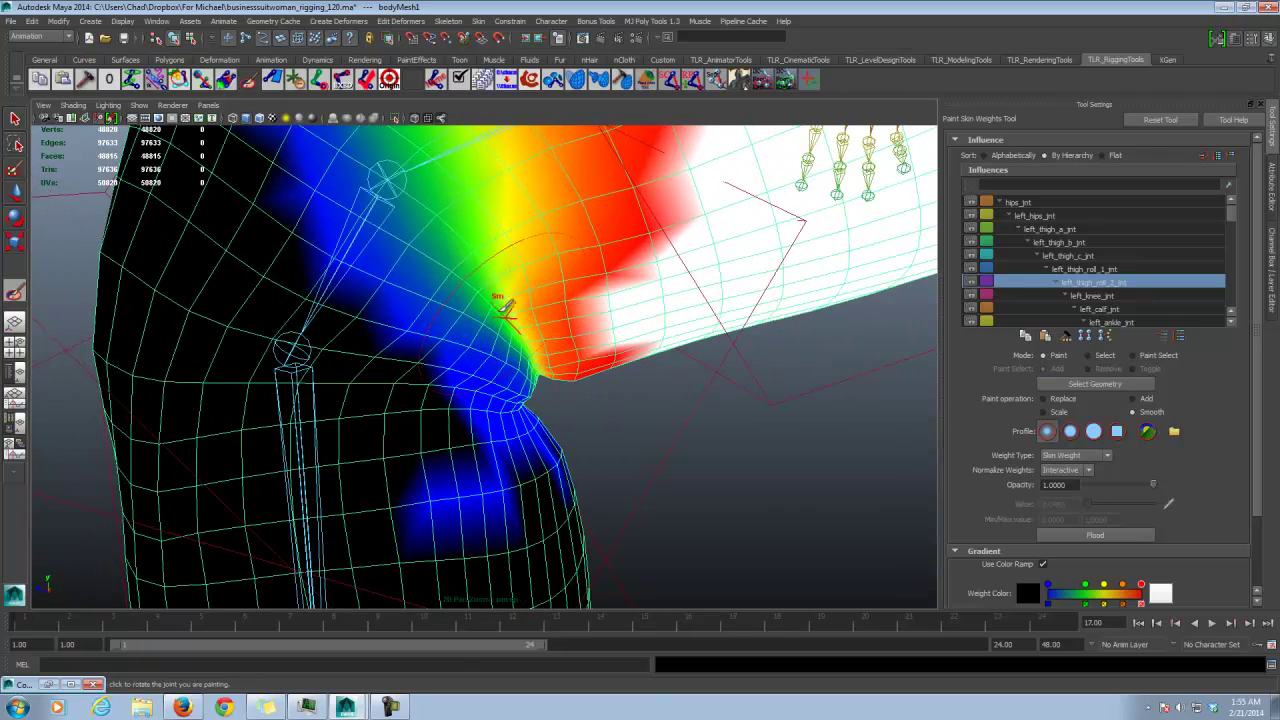
mouse_move(506, 308)
mouse_down()
mouse_move(577, 346)
mouse_move(530, 385)
mouse_move(495, 465)
mouse_up()
Step: Smooth the left_calf_jnt weights along the crease on both sides of the knee
click(1106, 310)
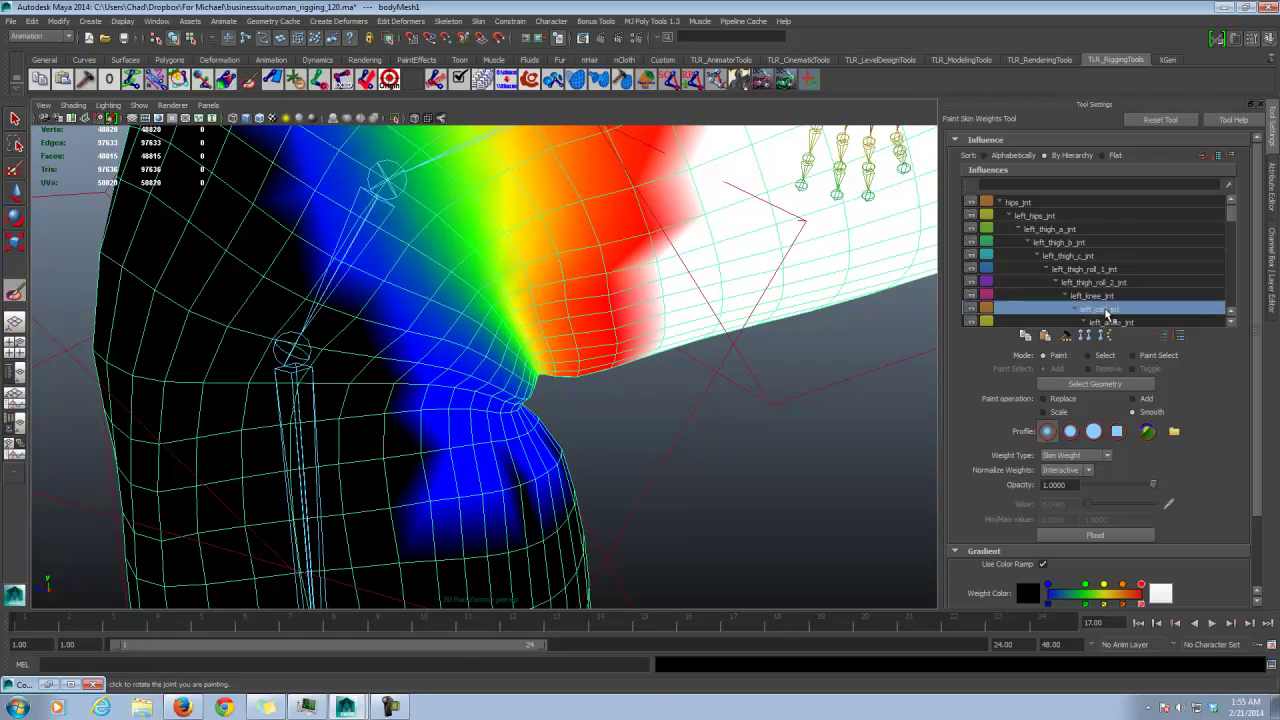
mouse_move(498, 404)
alt+mouse_down()
mouse_move(470, 403)
mouse_move(517, 400)
mouse_move(460, 398)
alt+mouse_up()
alt+drag(695, 402, 606, 395)
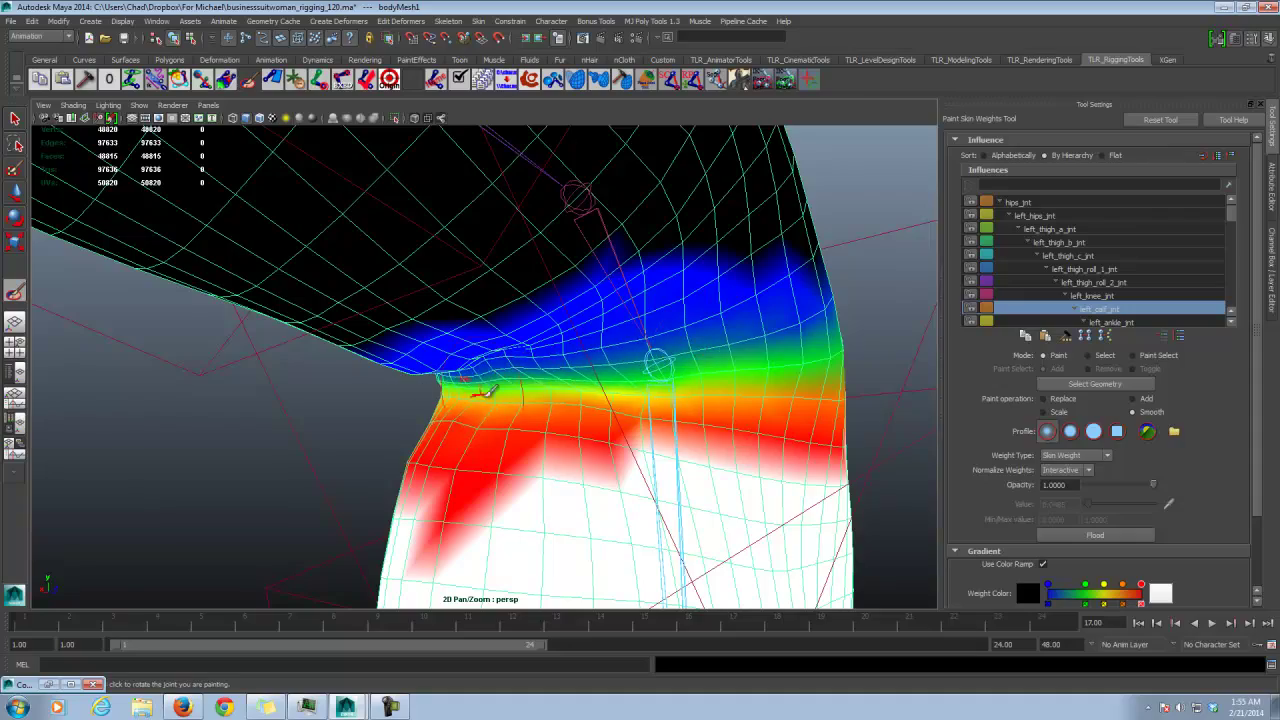
mouse_move(677, 366)
alt+mouse_down()
mouse_move(686, 391)
mouse_move(666, 420)
mouse_move(522, 435)
mouse_move(423, 421)
mouse_move(626, 423)
mouse_move(474, 401)
mouse_move(607, 414)
mouse_move(587, 426)
mouse_move(470, 420)
mouse_move(773, 413)
mouse_move(750, 415)
alt+mouse_up()
Step: Smooth the left_knee_jnt weights around the knee crease
click(1100, 297)
click(1133, 412)
mouse_move(750, 415)
alt+mouse_down()
mouse_move(651, 414)
mouse_move(594, 390)
mouse_move(520, 388)
mouse_move(503, 341)
alt+mouse_up()
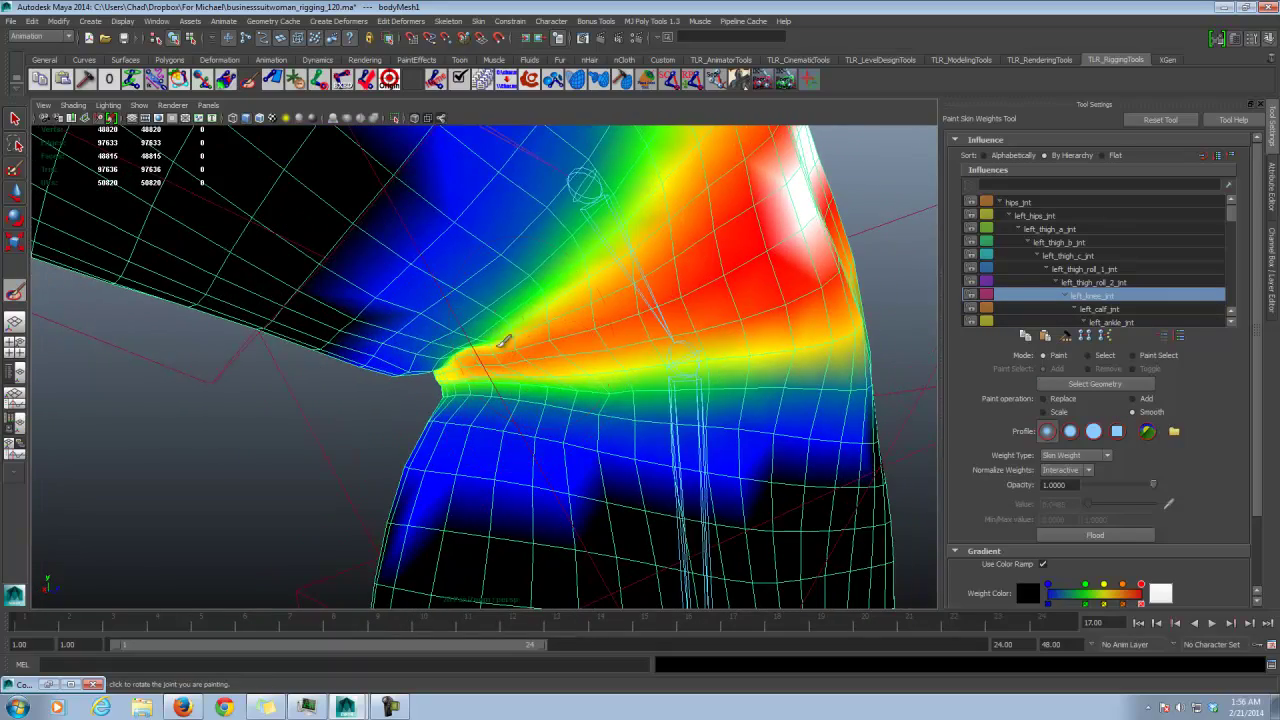
Step: Smooth the left_knee_jnt weights over the upper front of the bent left knee
alt+drag(410, 361, 567, 379)
alt+drag(577, 237, 538, 333)
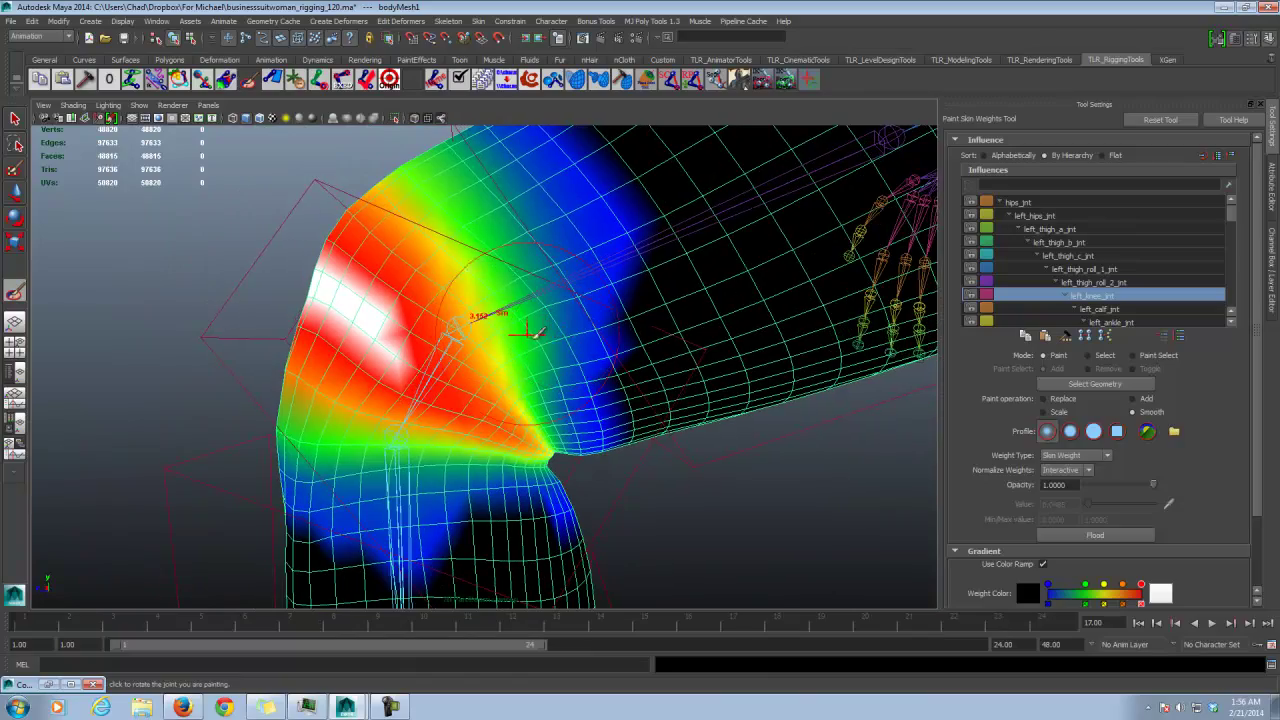
drag(370, 222, 352, 276)
alt+drag(424, 210, 535, 256)
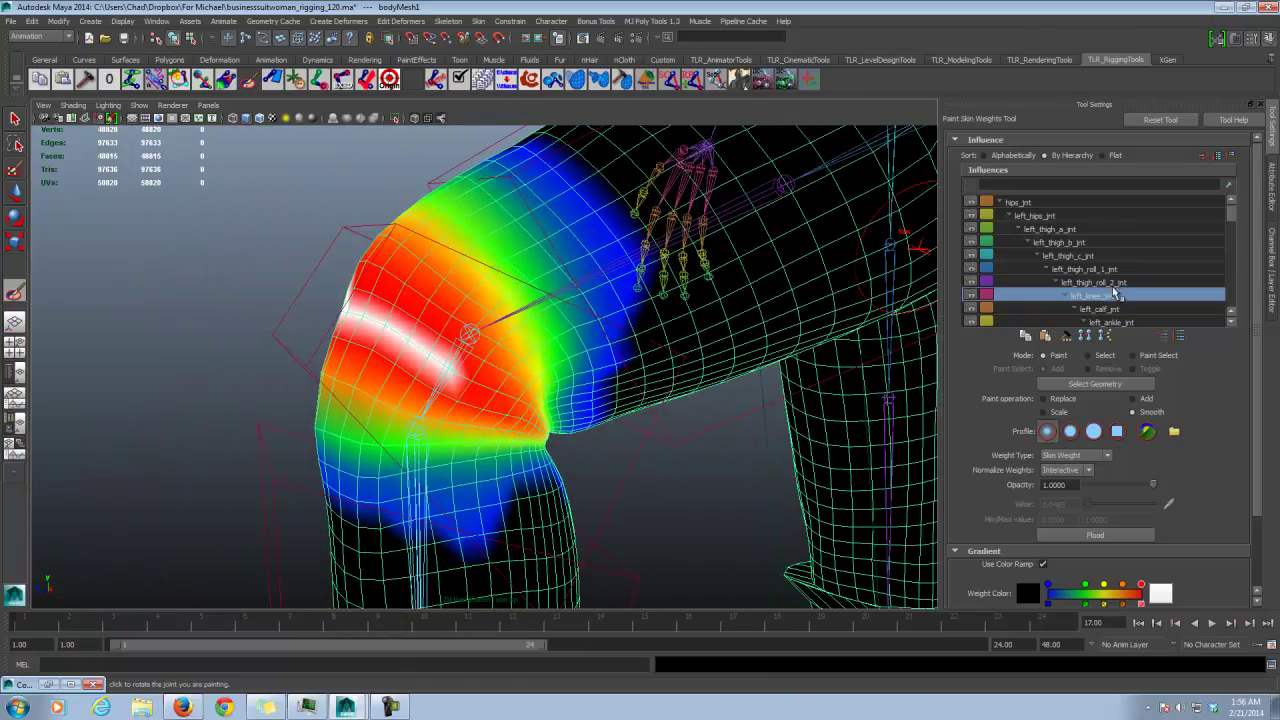
Step: Smooth the left_thigh_roll_2_jnt weights around the left knee, from the lower thigh down toward the crease
click(1105, 284)
alt+drag(733, 276, 475, 312)
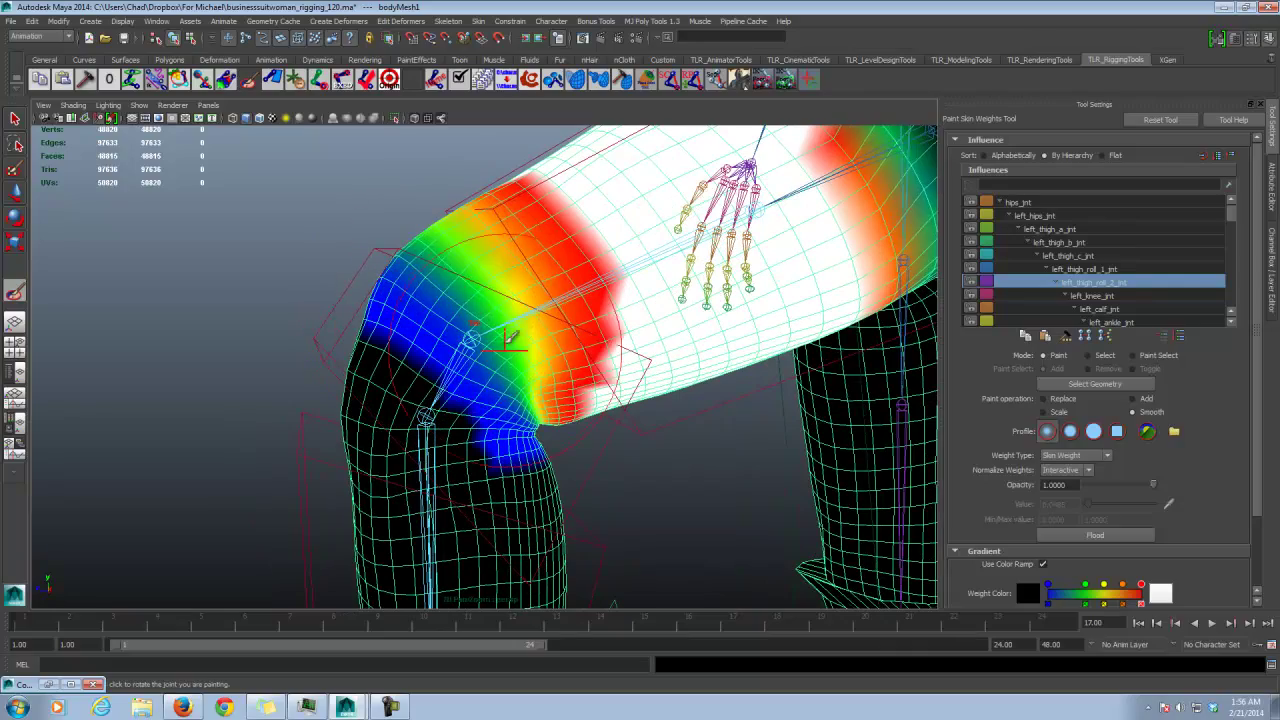
alt+drag(390, 275, 690, 306)
mouse_move(500, 335)
mouse_down()
mouse_move(471, 357)
mouse_move(480, 430)
mouse_up()
alt+drag(400, 345, 550, 335)
mouse_move(430, 310)
mouse_down()
mouse_move(402, 330)
mouse_move(470, 425)
mouse_up()
Step: Display the left_knee_jnt and left_calf_jnt influences to check their weights on the lower leg
alt+drag(556, 246, 780, 244)
click(1092, 296)
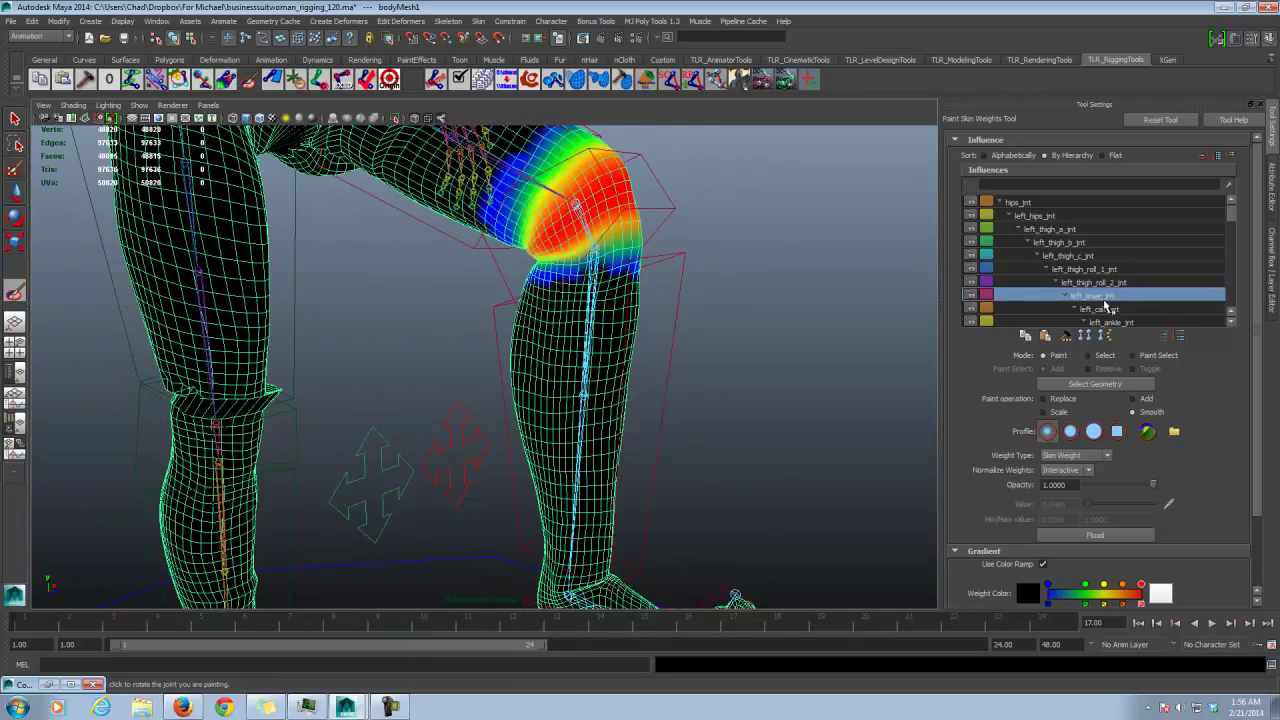
click(1100, 309)
mouse_move(640, 300)
alt+mouse_down()
mouse_move(655, 240)
mouse_move(617, 248)
mouse_move(640, 300)
alt+mouse_up()
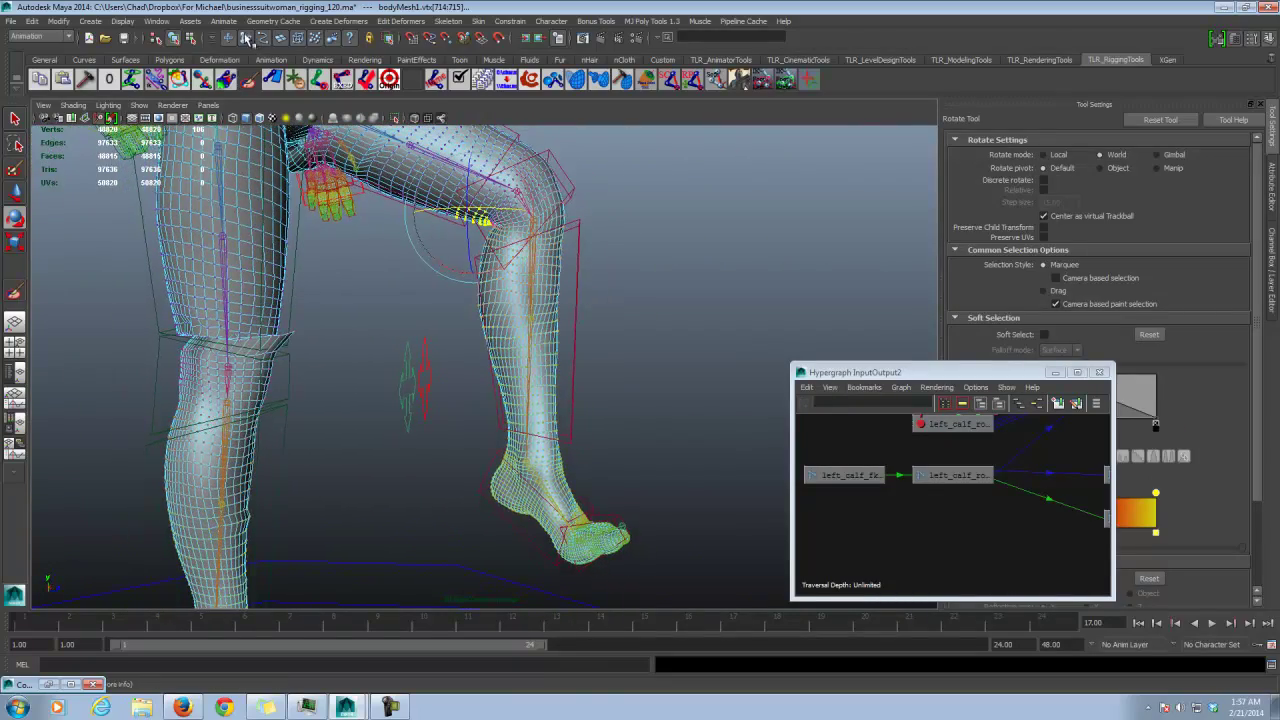
Step: Select the body mesh vertices around the left calf, extending the selection up toward the knee
alt+drag(518, 280, 470, 274)
click(622, 295)
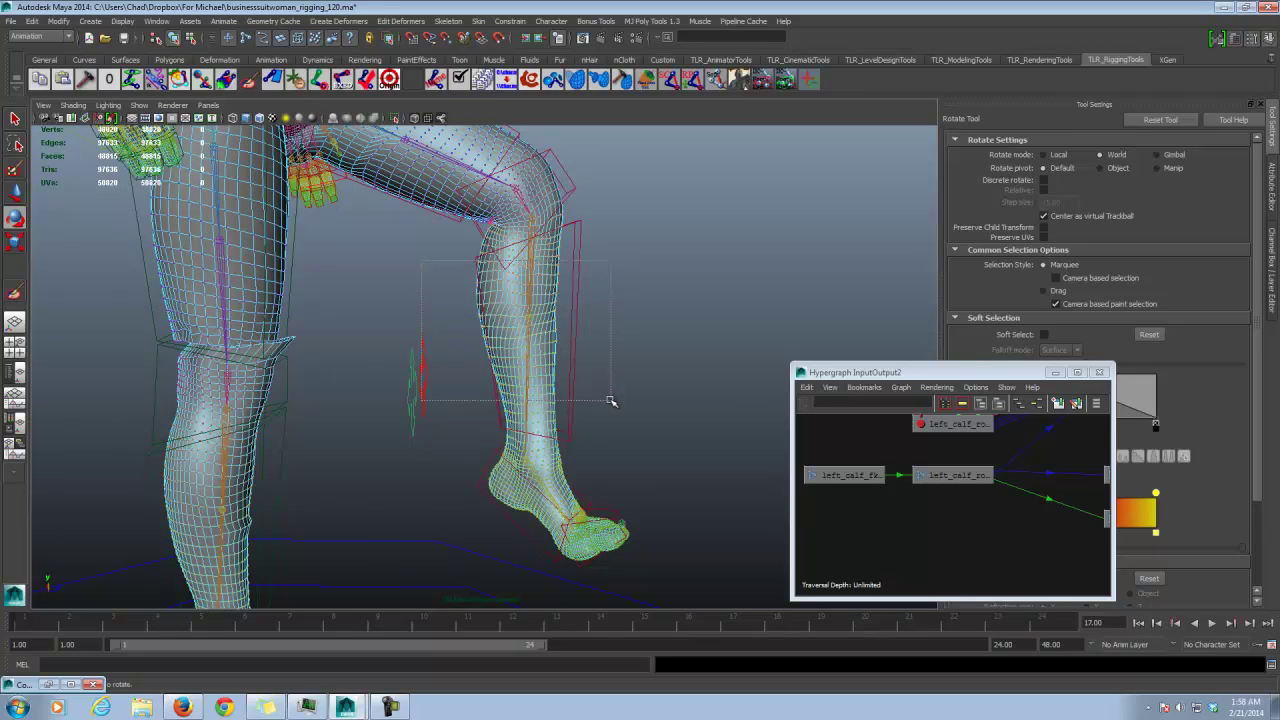
drag(611, 404, 465, 228)
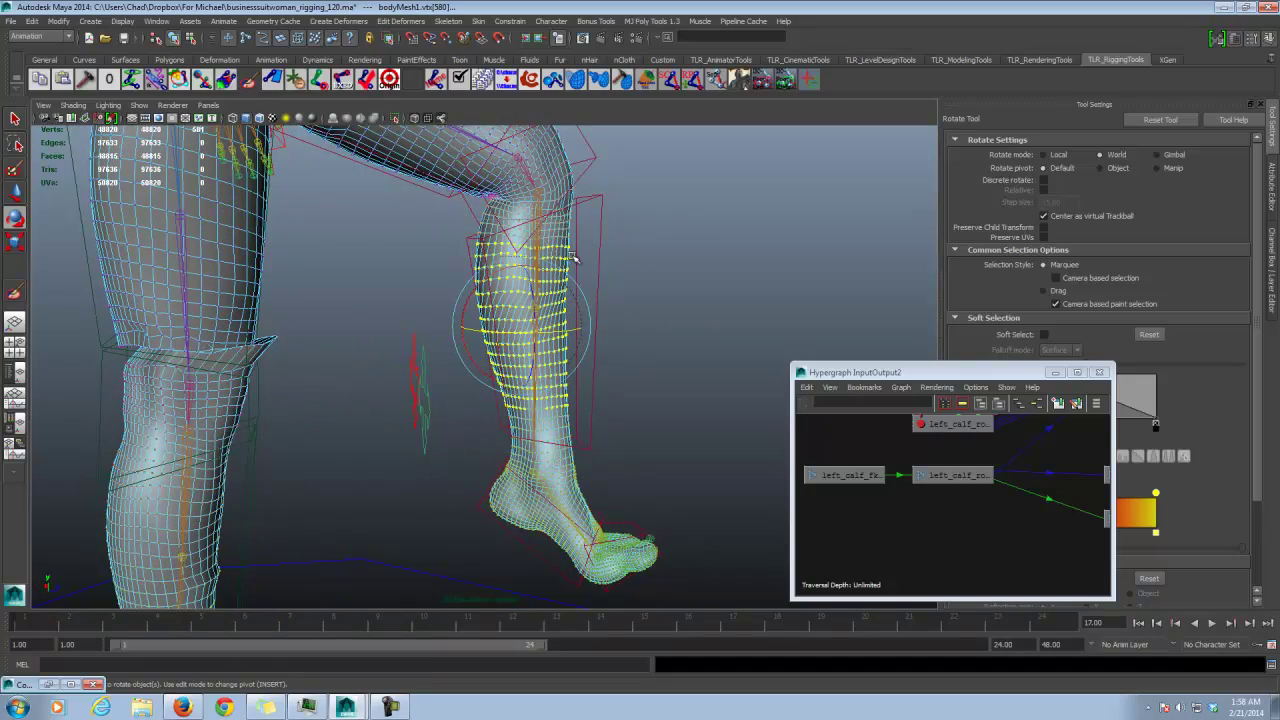
ctrl+shift+drag(574, 258, 541, 238)
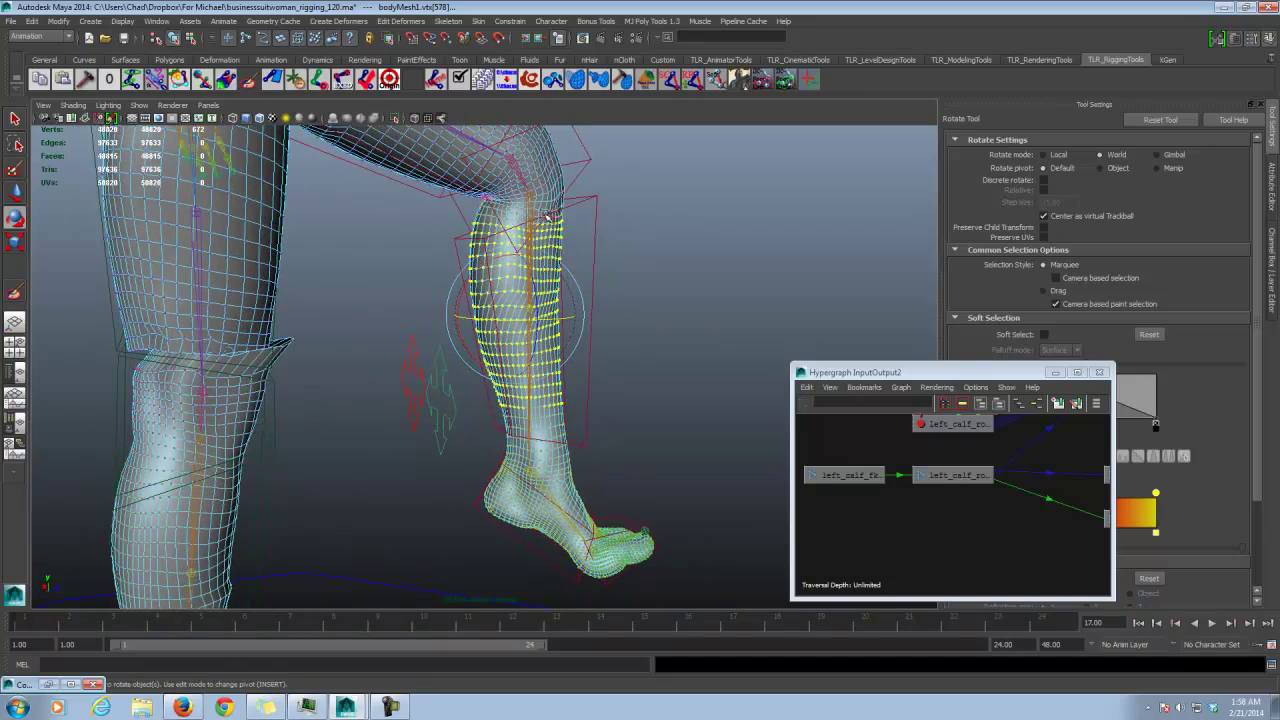
Step: Adjust the left calf vertex selection so it covers every row from below the knee to above the ankle
alt+drag(619, 222, 489, 244)
key(ctrl+z)
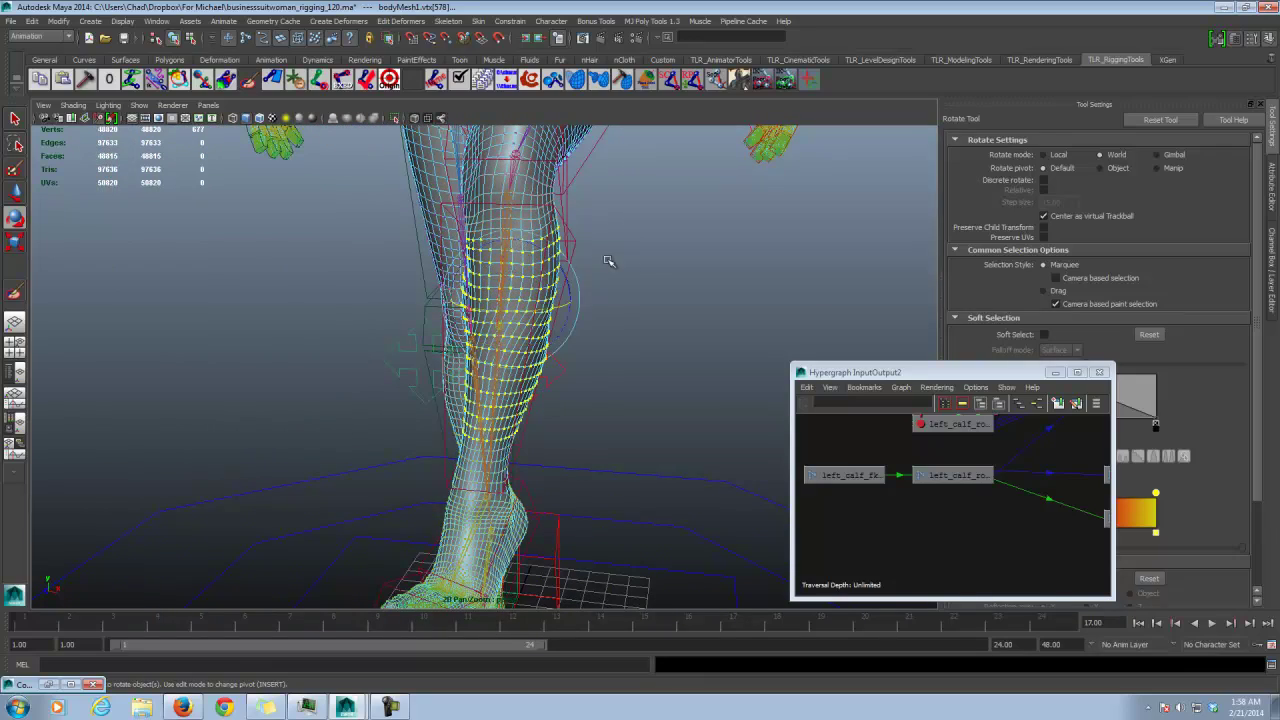
key(shift+period)
click(15, 119)
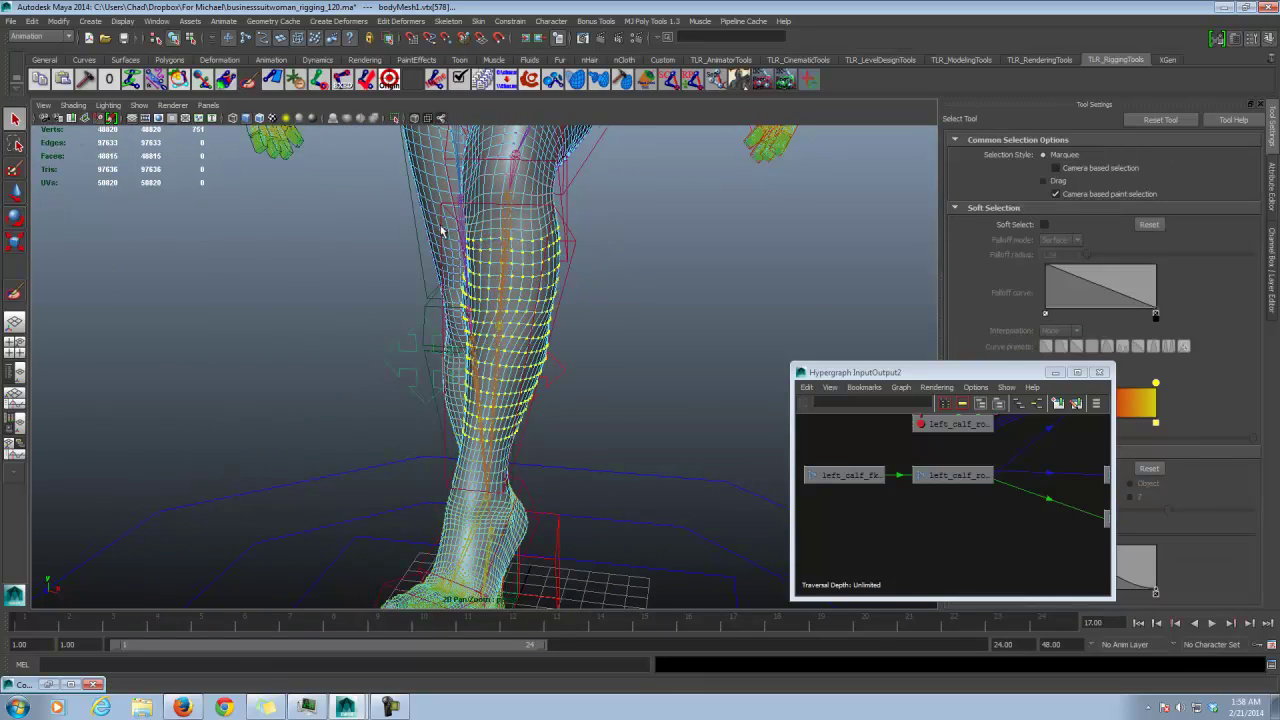
alt+drag(445, 232, 421, 229)
alt+drag(410, 321, 511, 305)
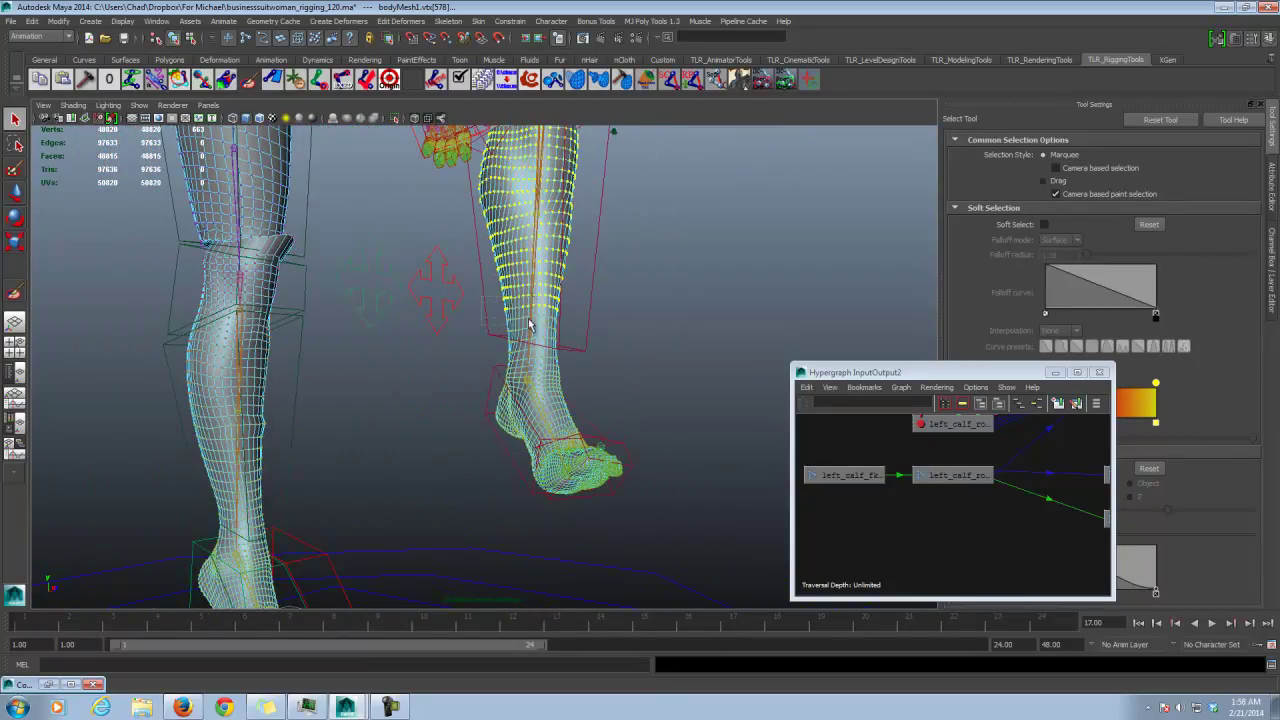
alt+drag(580, 356, 462, 352)
alt+drag(564, 338, 494, 290)
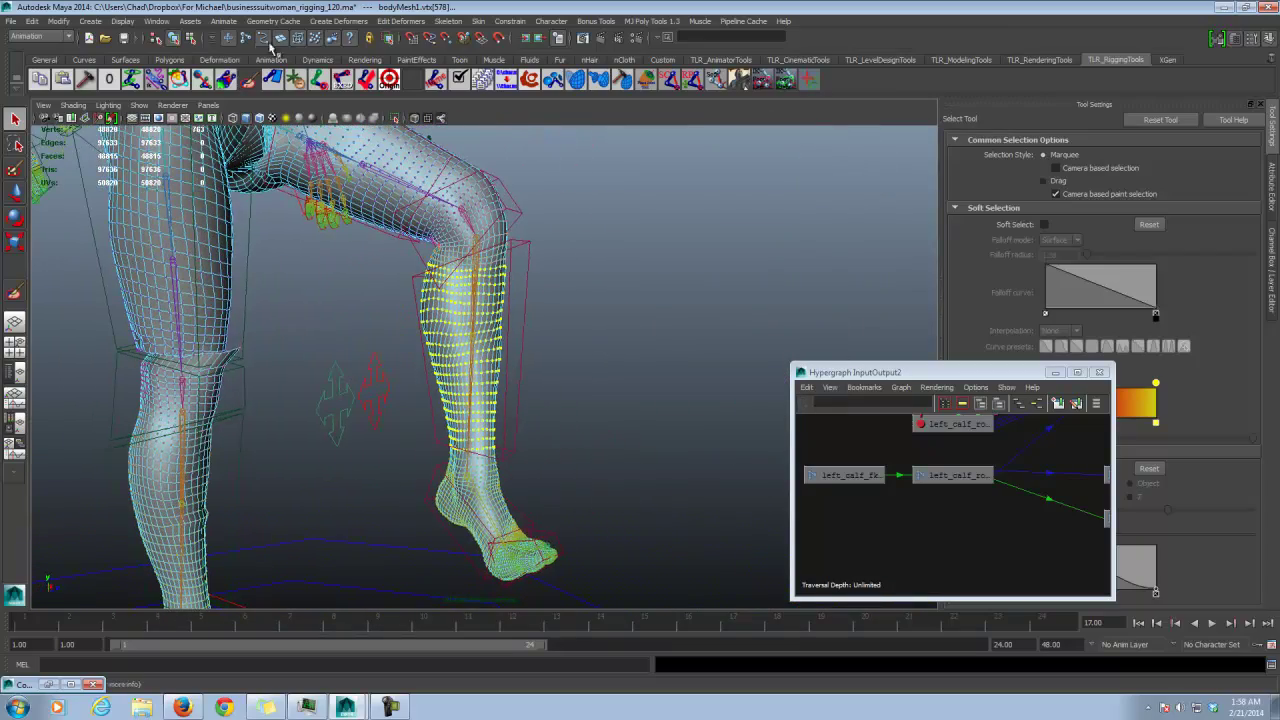
Step: Add left_calf_jnt and left_calf_roll_jnt to the selected calf vertices and minimize the Hypergraph window
alt+right_drag(491, 254, 500, 230)
click(474, 236)
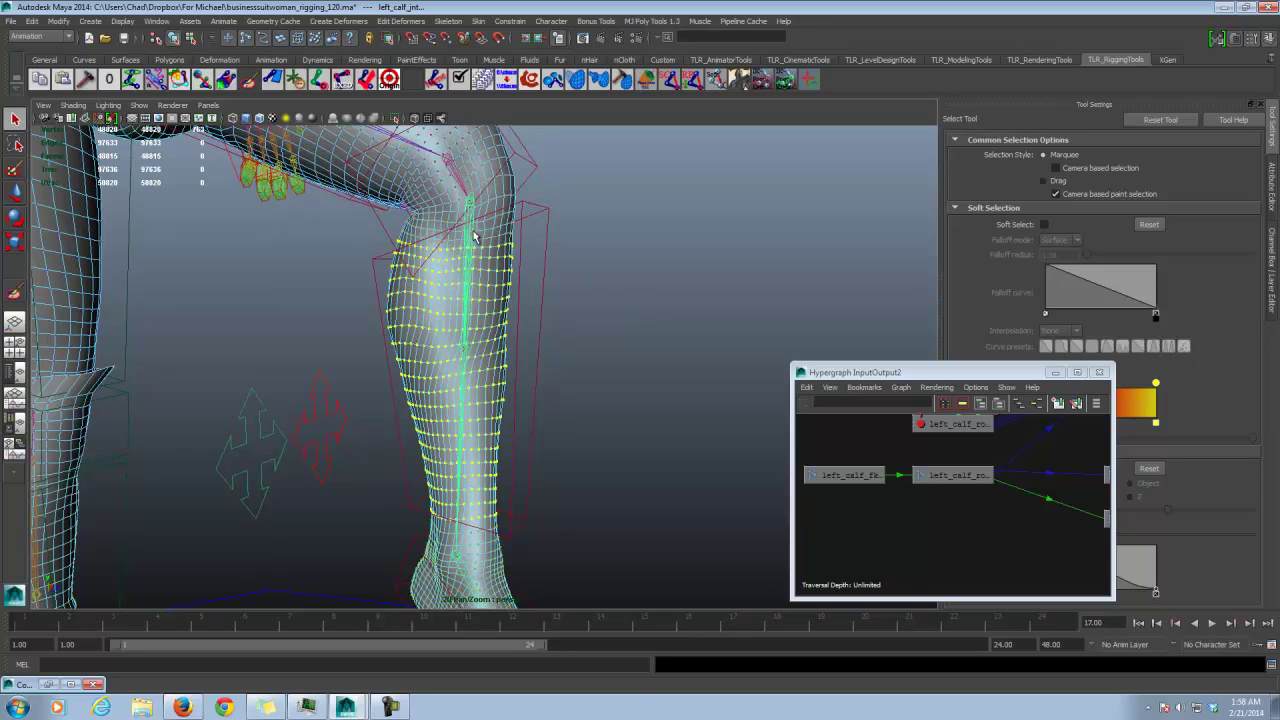
shift+click(468, 353)
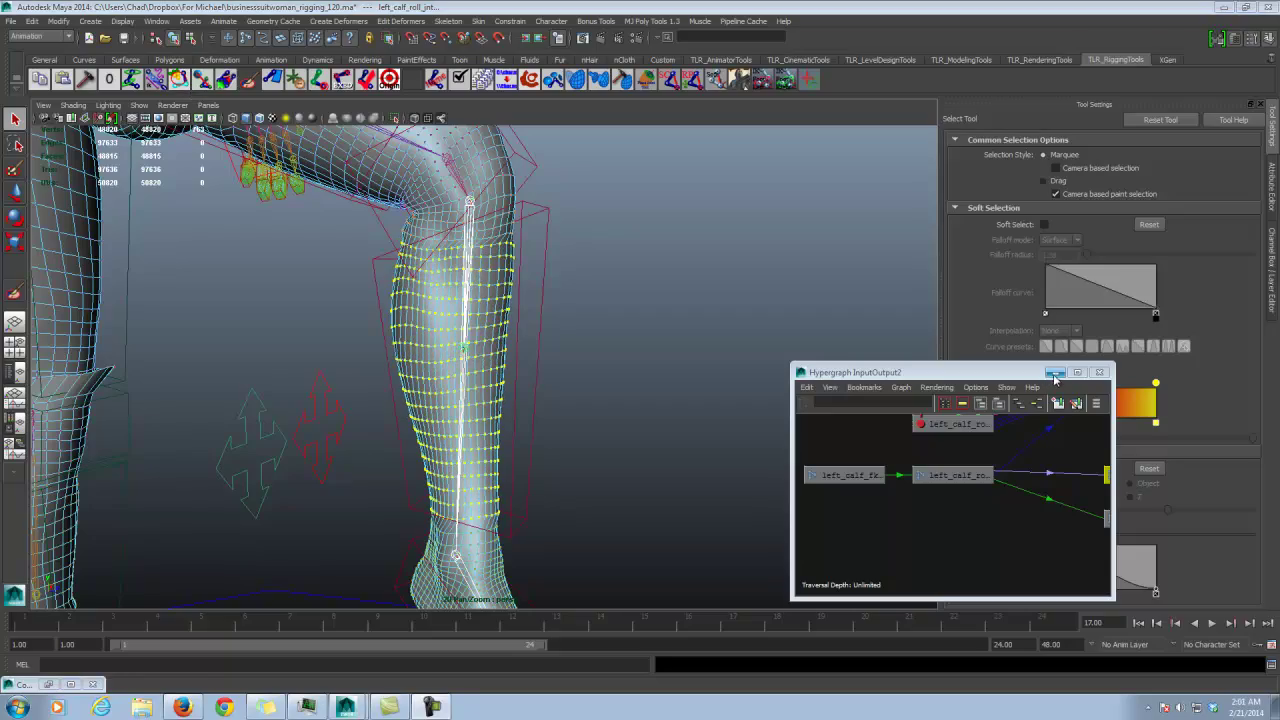
click(1055, 372)
Step: Select the two lowest weighted vertex rows above the left ankle and open the Component Editor beside the leg
alt+drag(863, 394, 556, 386)
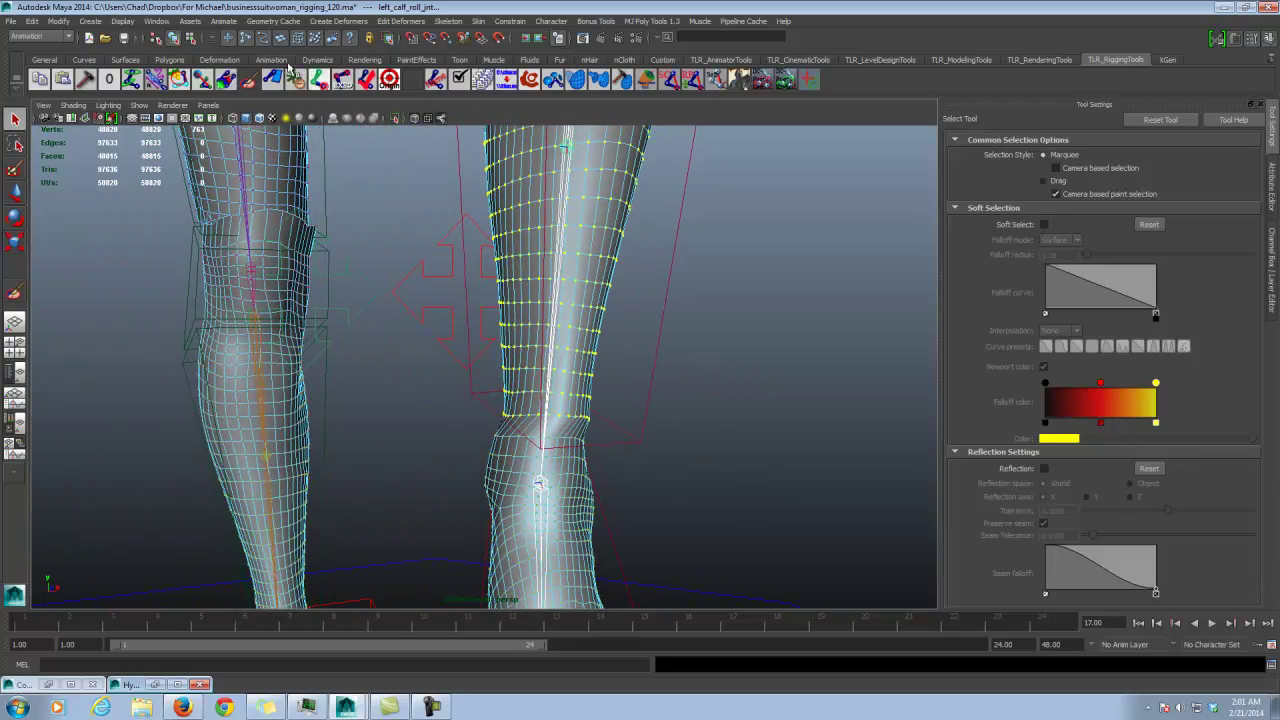
alt+drag(458, 270, 471, 380)
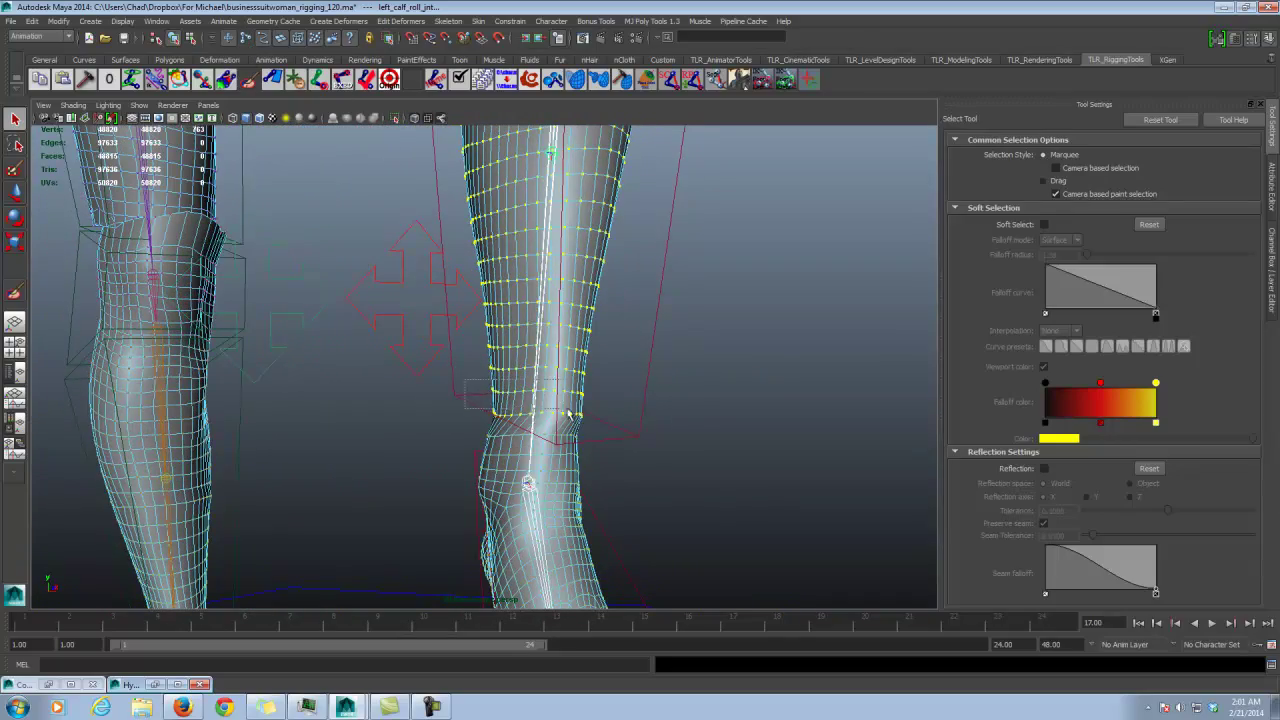
drag(568, 413, 600, 421)
mouse_move(600, 421)
alt+mouse_down()
mouse_move(666, 403)
mouse_move(580, 412)
alt+mouse_up()
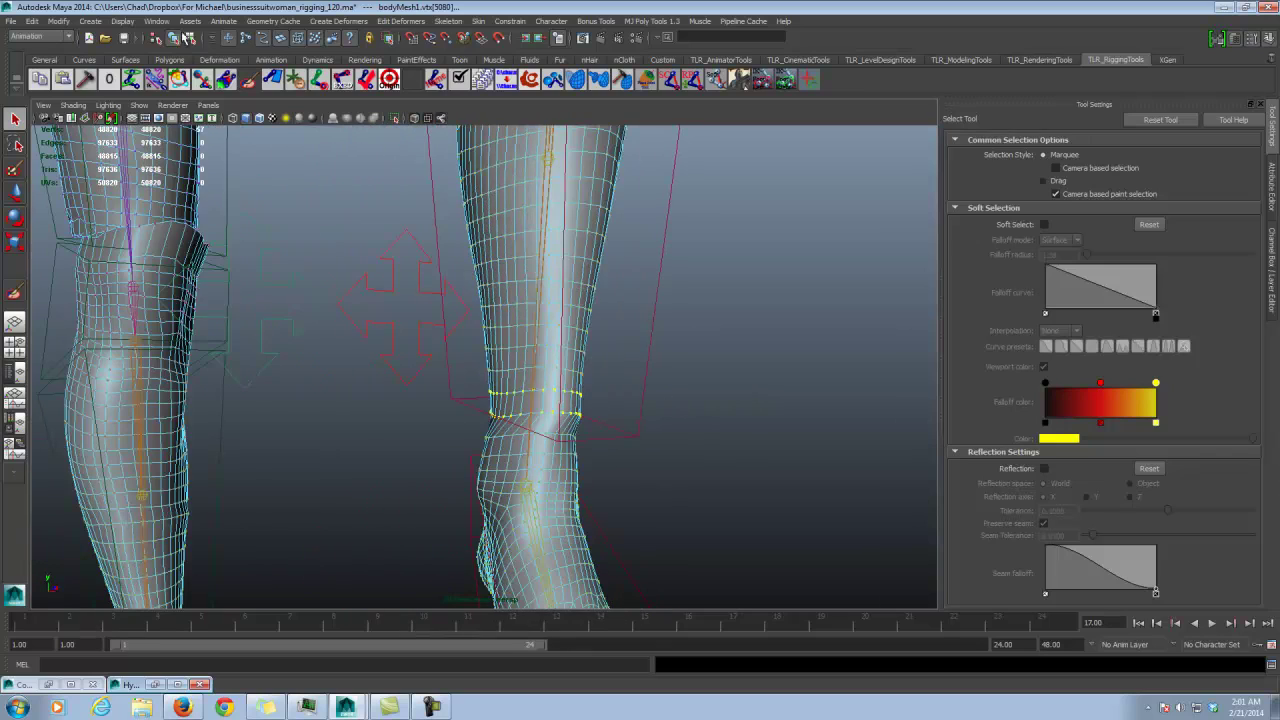
click(156, 21)
mouse_move(200, 40)
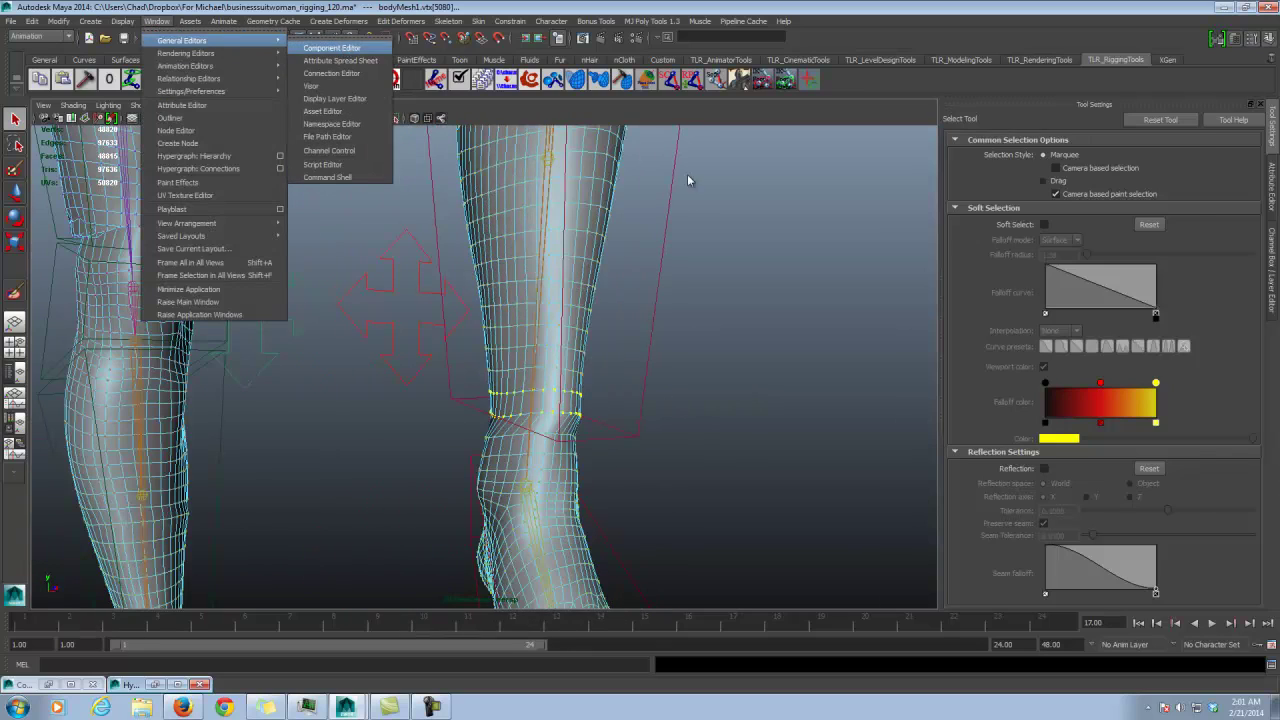
key(Return)
drag(817, 108, 963, 104)
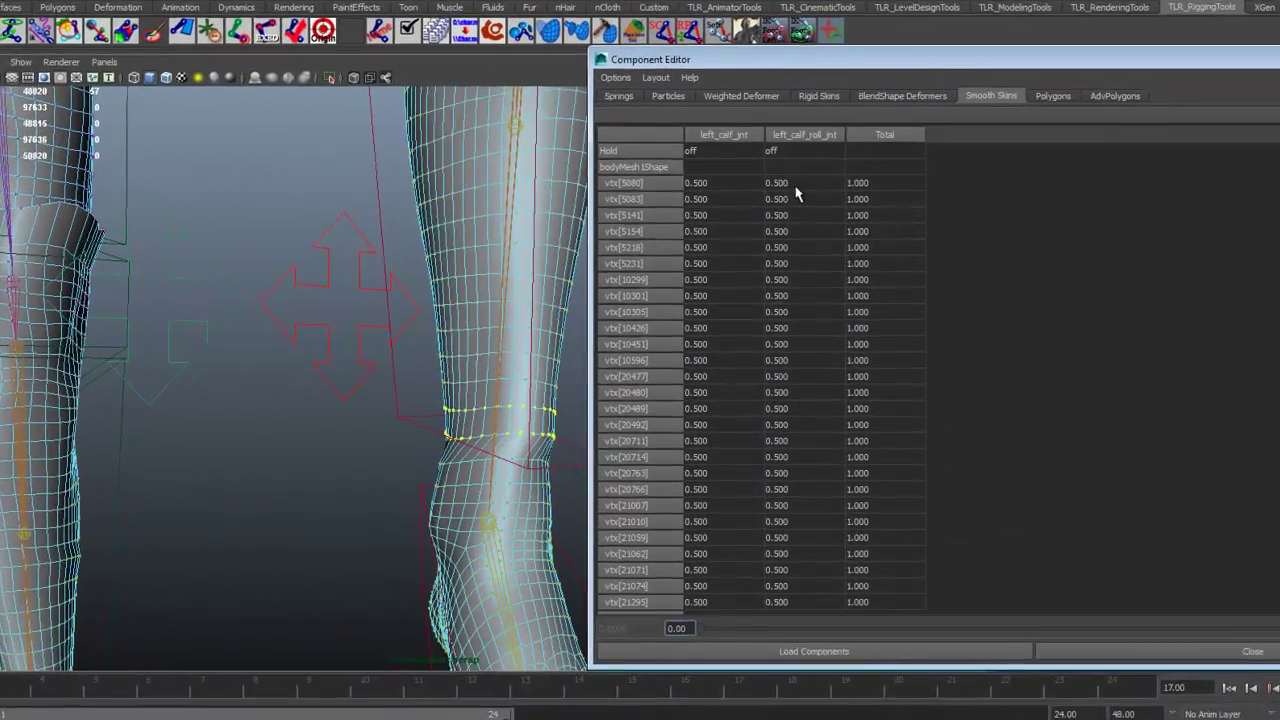
Step: Set the left_calf_roll_jnt weight of the two selected rows above the ankle to 0.9
drag(797, 187, 832, 660)
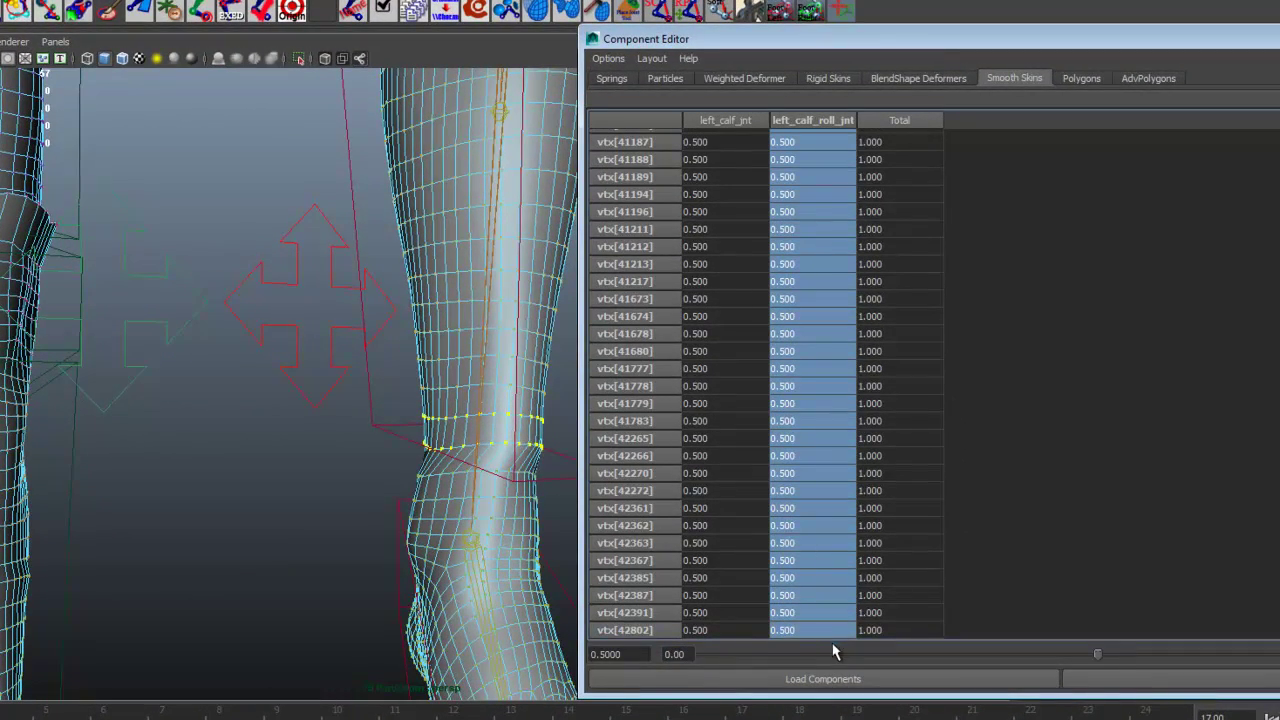
text(0.9)
key(Return)
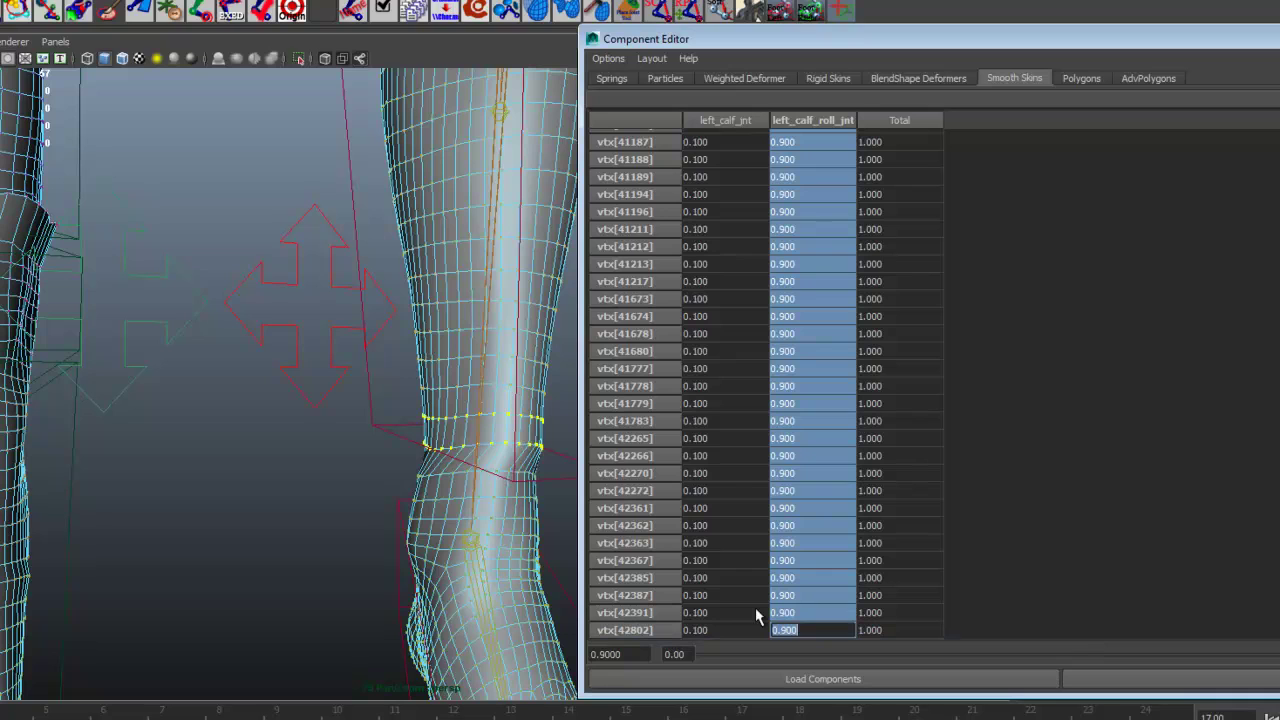
Step: Select the next two vertex rows up the lower leg and set their left_calf_roll_jnt weight to 0.8
alt+middle_drag(394, 337, 346, 362)
drag(293, 376, 474, 433)
drag(813, 188, 811, 630)
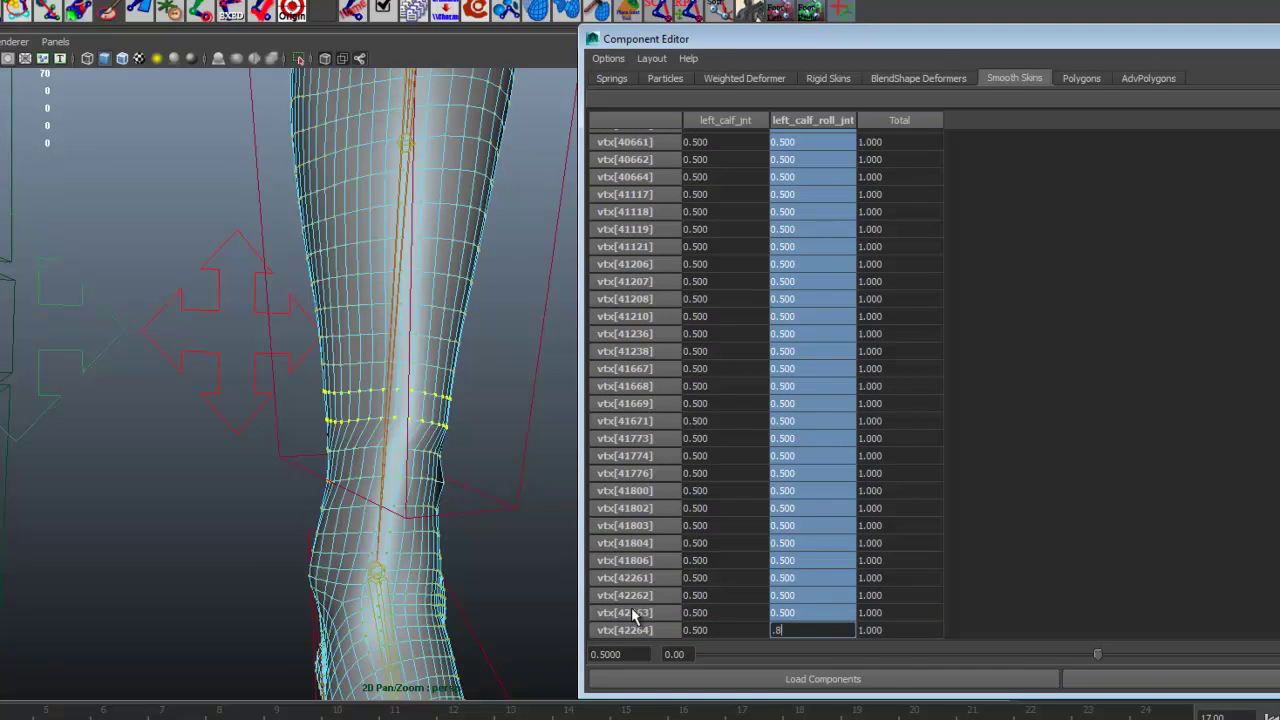
key(Return)
Step: Select the two vertex rows above the 0.8 rows and set their left_calf_roll_jnt weight to 0.7
alt+drag(157, 357, 388, 432)
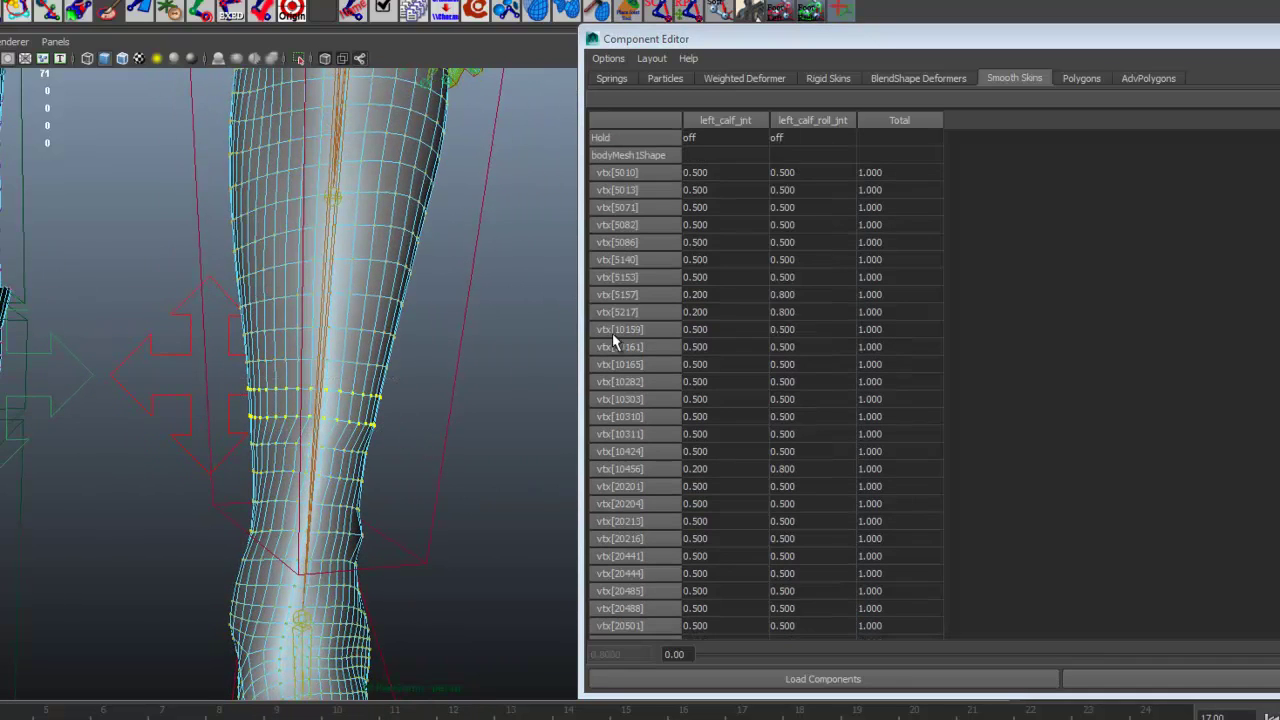
drag(813, 190, 834, 636)
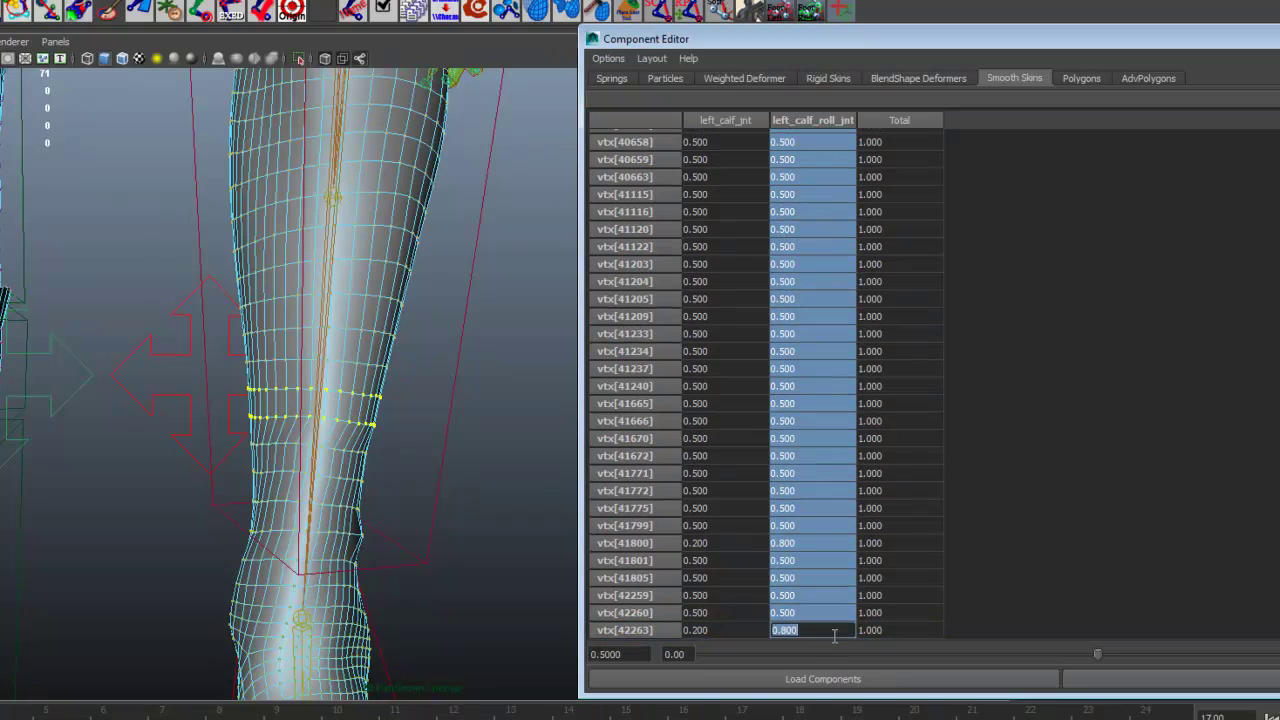
text(0.7)
key(Return)
Step: Select the two vertex rows above the 0.7 rows and set their left_calf_roll_jnt weight to 0.6
alt+drag(195, 358, 229, 400)
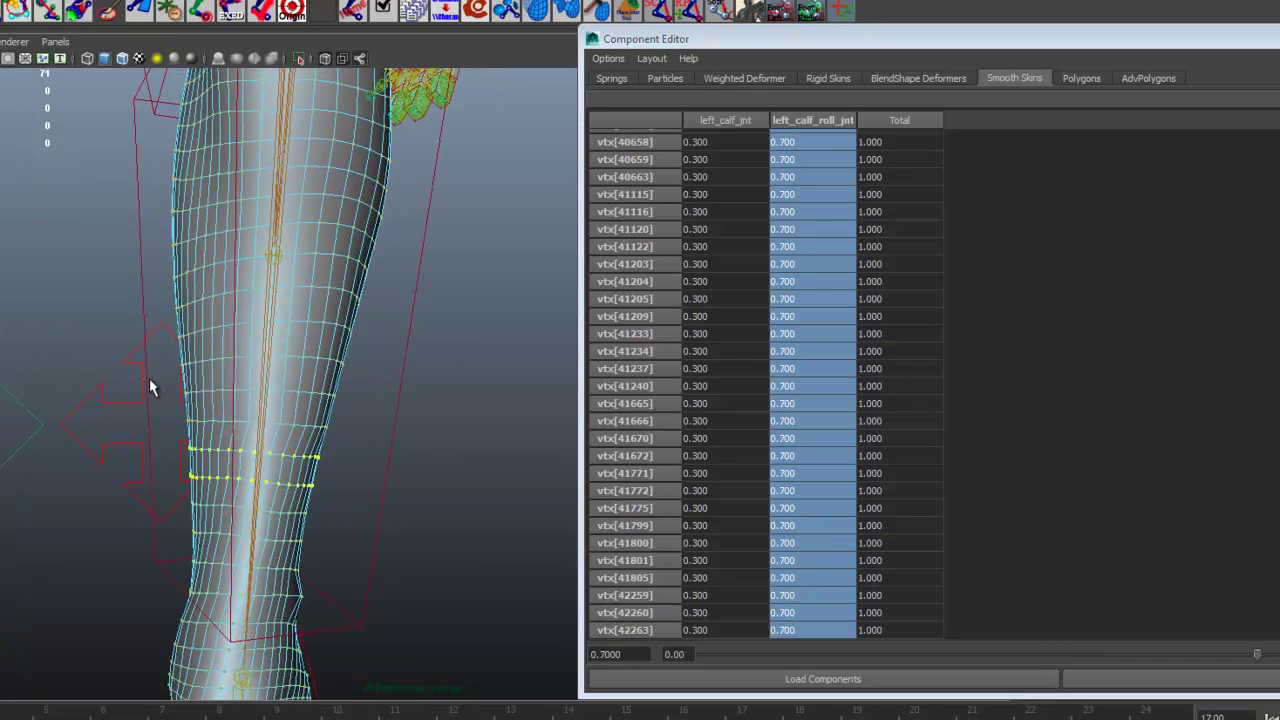
drag(143, 378, 352, 439)
drag(808, 172, 830, 638)
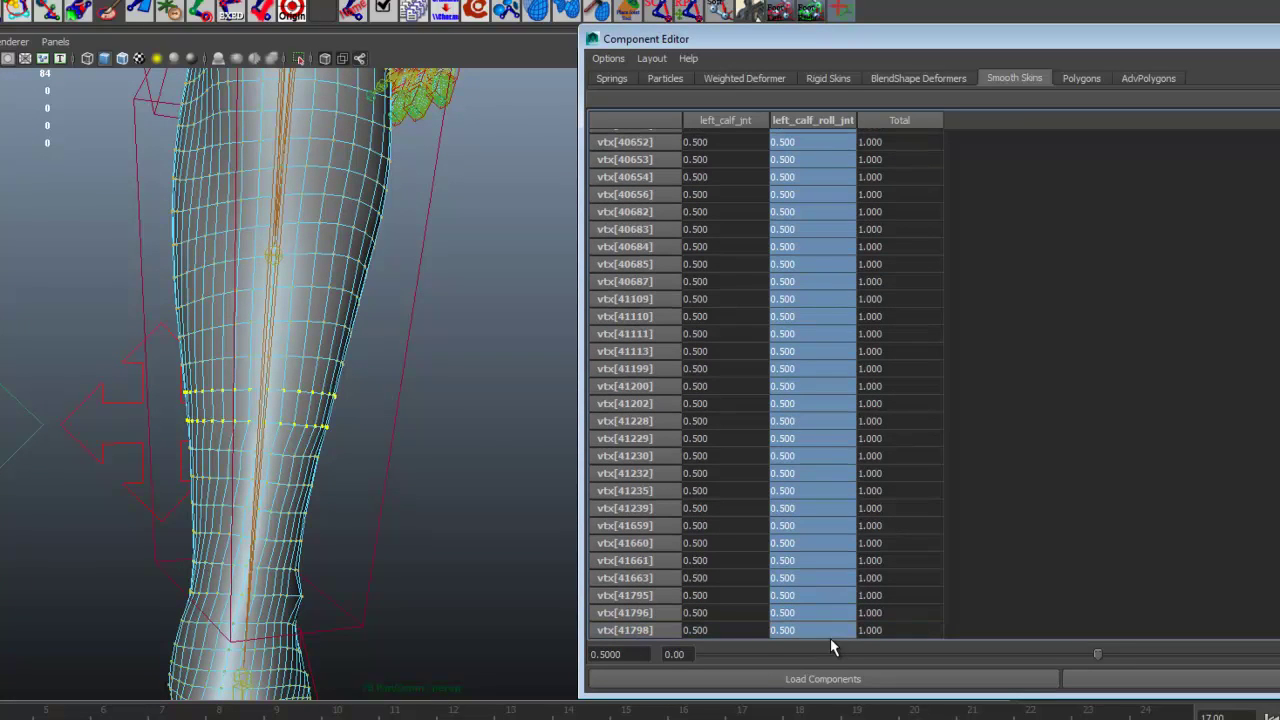
text(.6)
key(Return)
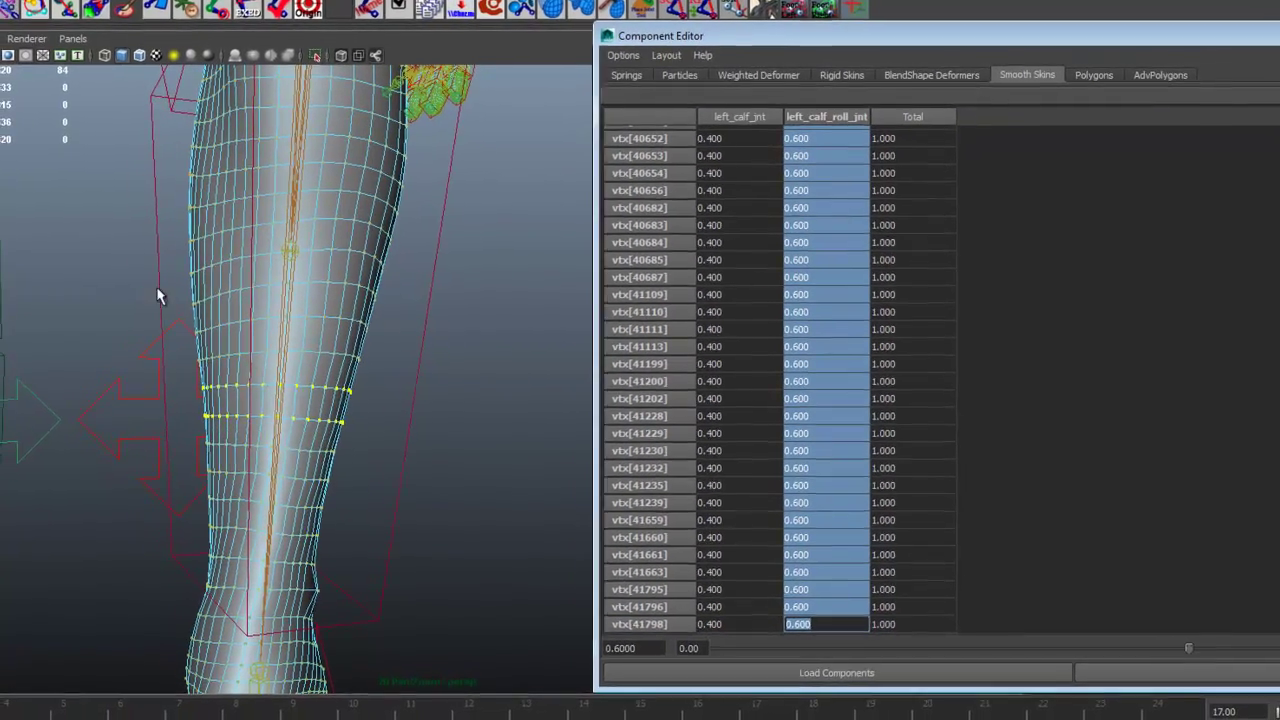
Step: Select the two vertex rows just below the mid-calf joint and set their left_calf_roll_jnt weight to 0.4
alt+middle_drag(223, 342, 205, 404)
mouse_move(218, 363)
alt+mouse_down()
mouse_move(226, 386)
mouse_move(205, 374)
alt+mouse_up()
drag(373, 344, 375, 345)
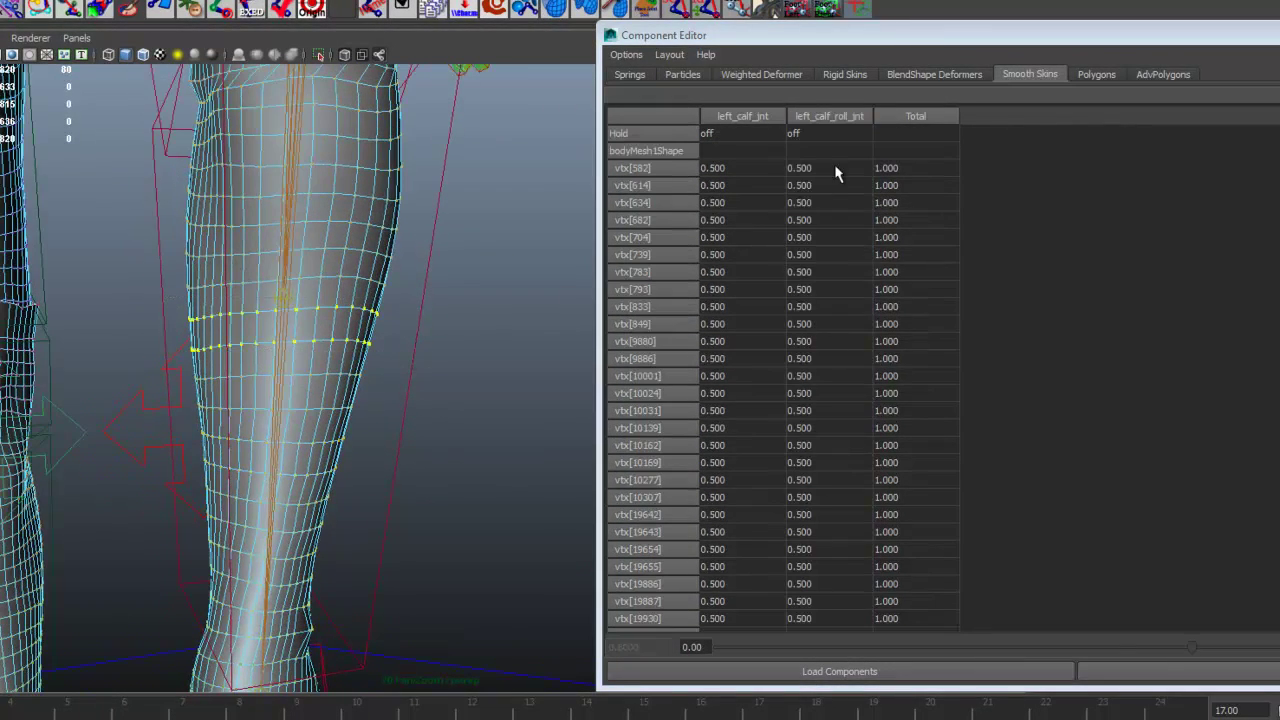
drag(832, 167, 835, 634)
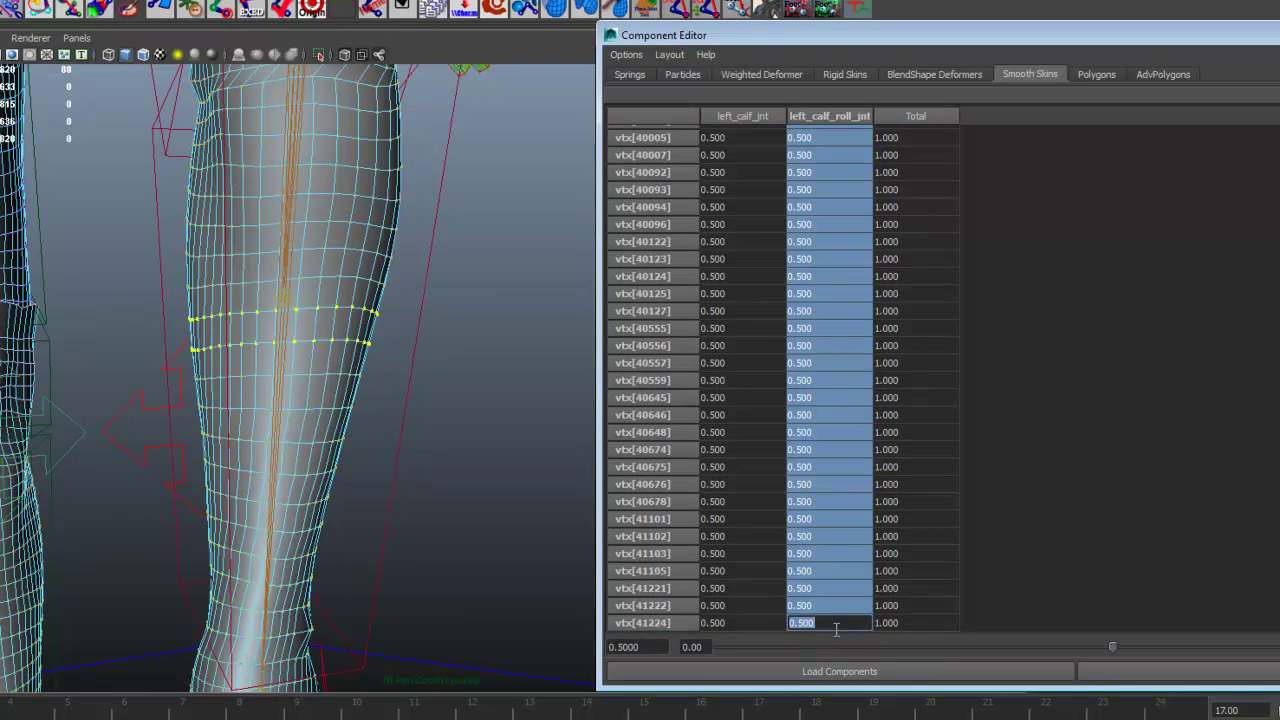
text(.4)
key(Return)
Step: Select the two vertex rows above the 0.4 rows and set their left_calf_roll_jnt weight to 0.3
alt+middle_drag(238, 336, 210, 411)
drag(143, 318, 371, 375)
drag(829, 157, 824, 643)
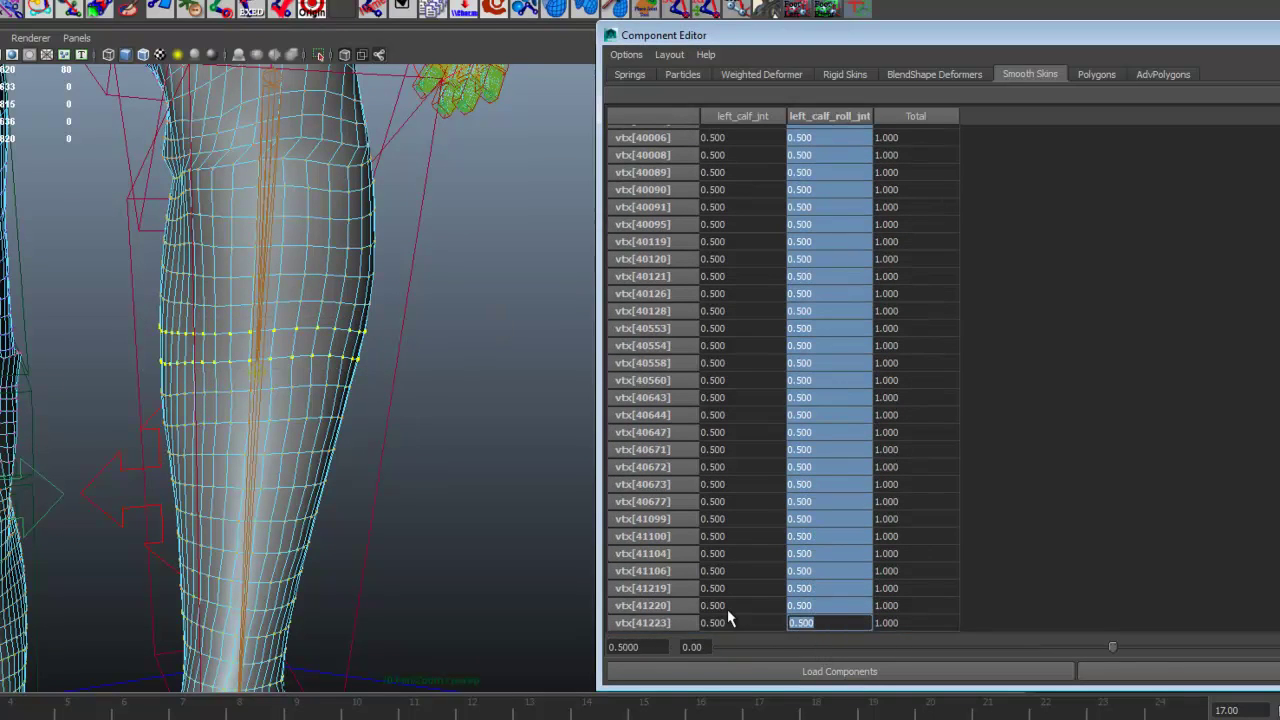
text(0.3)
key(Return)
Step: Select the two vertex rows above the 0.3 rows, all around the calf, and set their left_calf_roll_jnt weight to 0.2
alt+drag(226, 322, 229, 342)
key(Up)
key(Up)
alt+drag(395, 356, 498, 346)
shift+drag(12, 300, 139, 351)
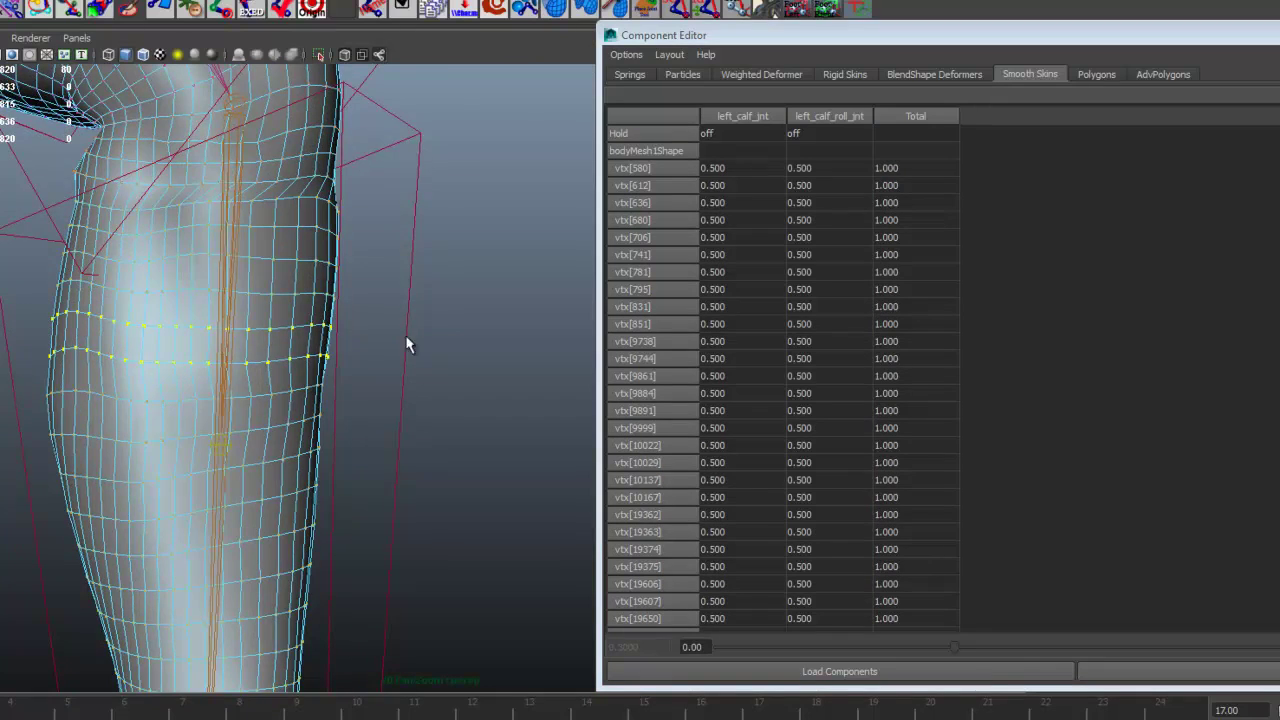
alt+drag(406, 344, 299, 341)
drag(788, 173, 827, 622)
text(0.2)
key(Return)
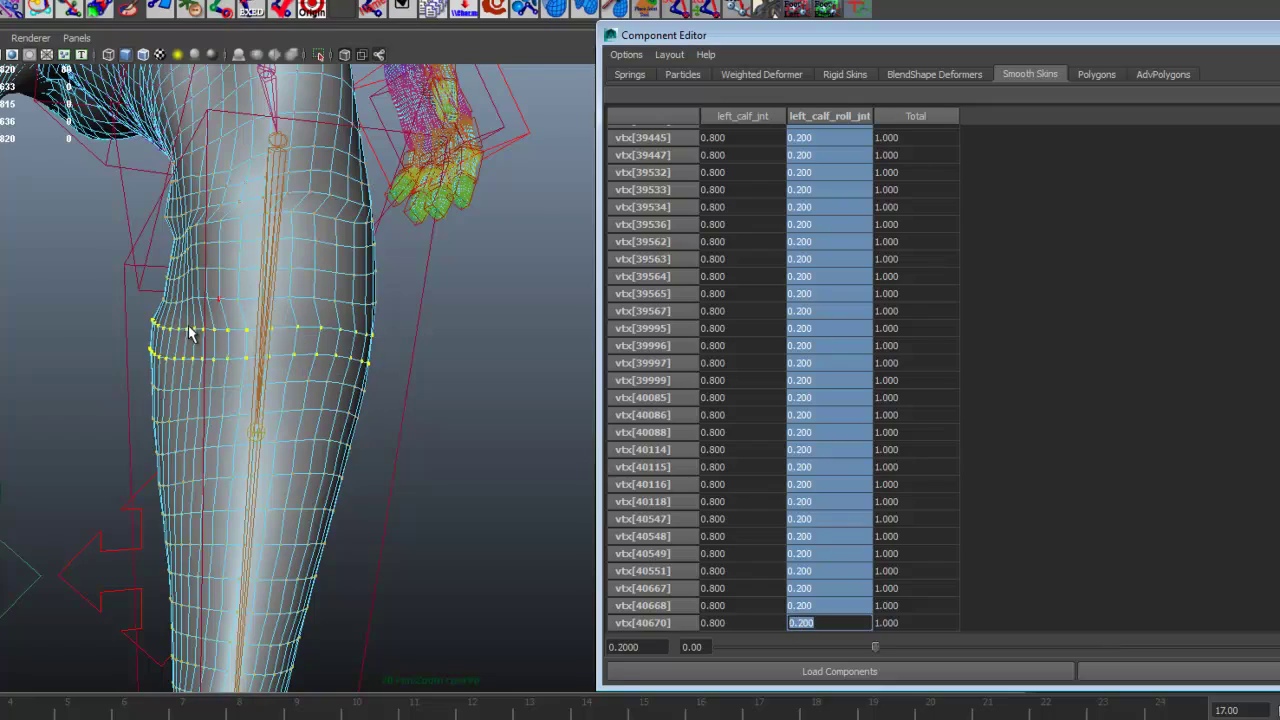
Step: Select the top two calf vertex rows below the knee and set their left_calf_roll_jnt weight to 0.1
alt+drag(206, 349, 402, 302)
alt+drag(420, 295, 364, 288)
drag(821, 170, 855, 633)
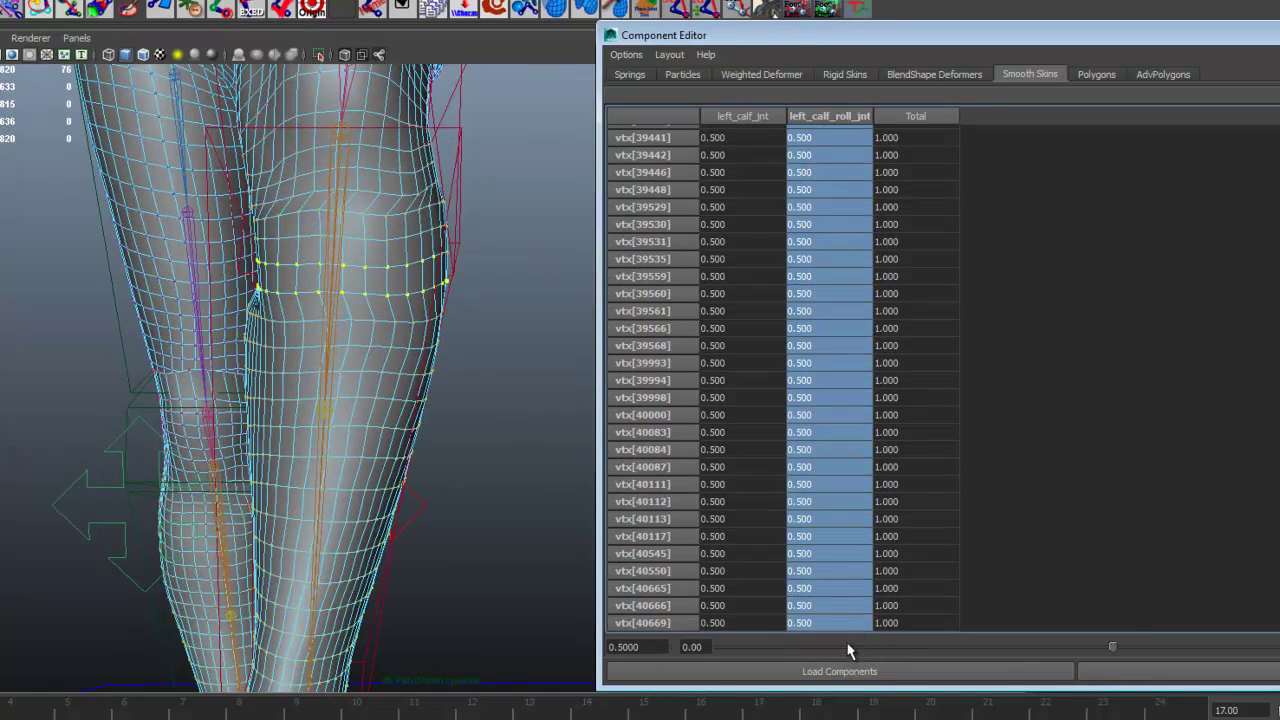
text(0.1)
key(Return)
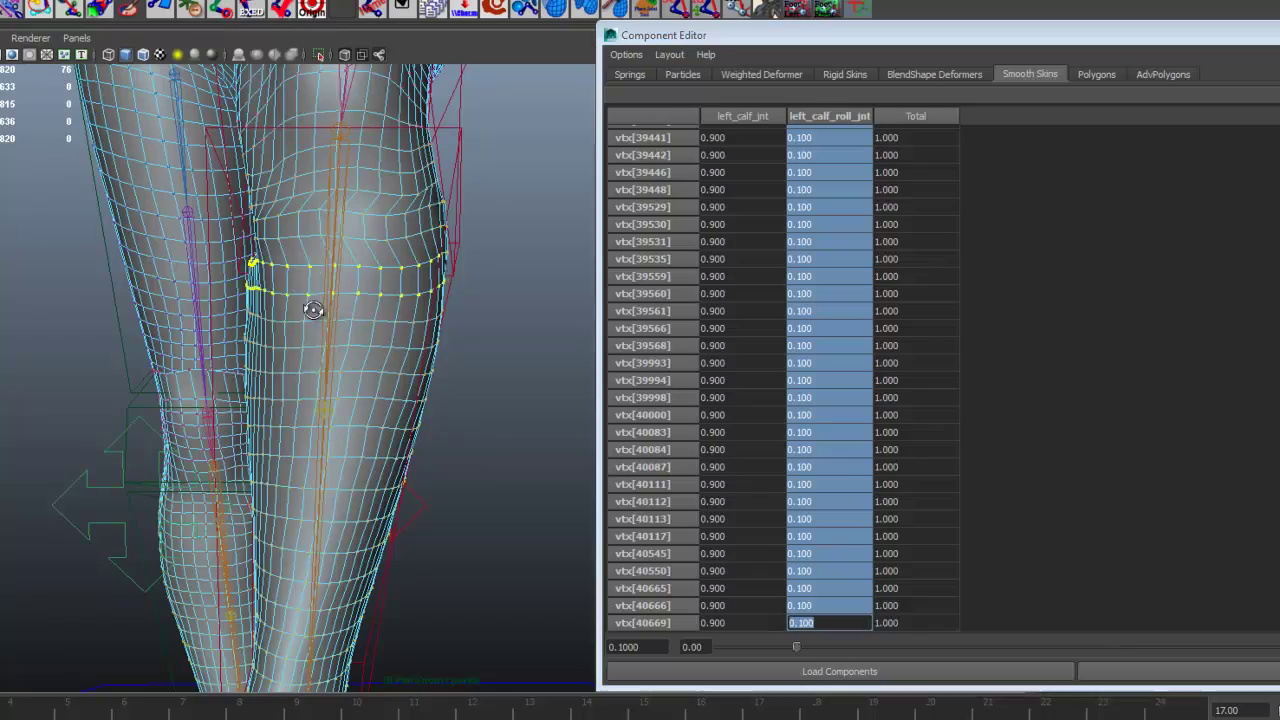
alt+drag(313, 310, 265, 279)
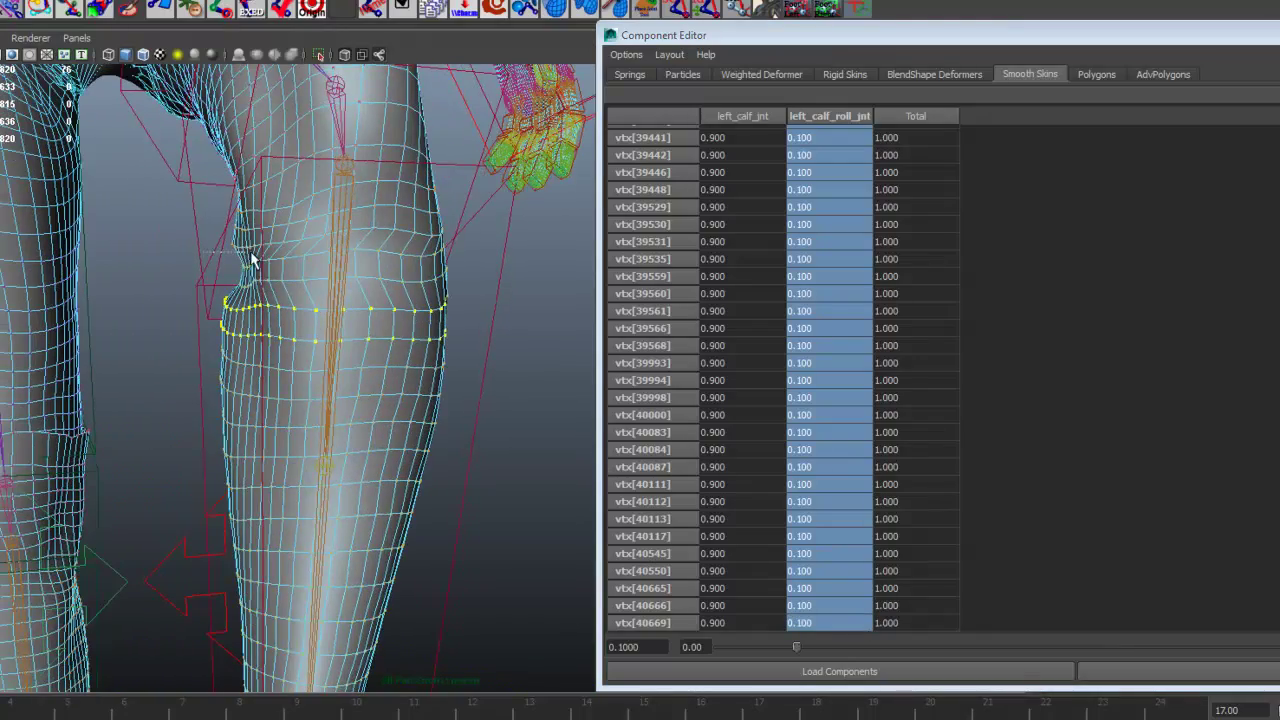
Step: Select the two vertex rows just below the knee, exclude the right leg's vertices, and set their right_calf_jnt and right_knee_jnt weights to 0
drag(453, 288, 466, 247)
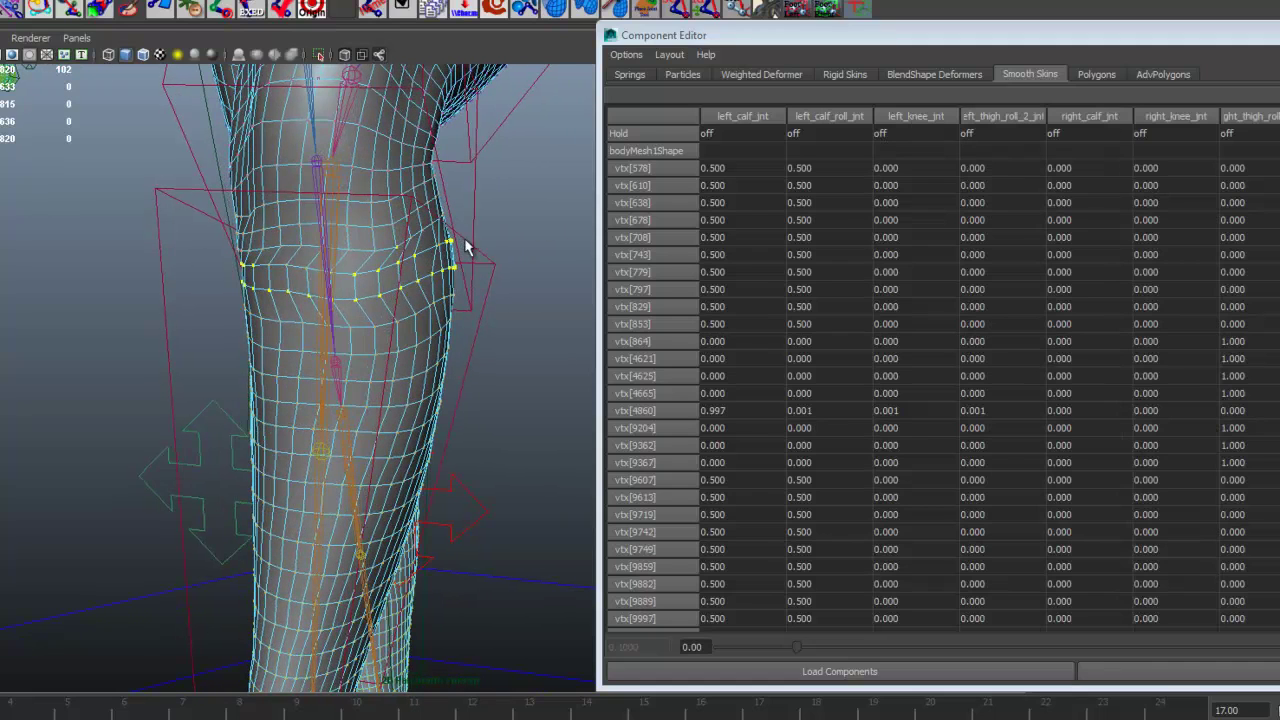
click(1090, 168)
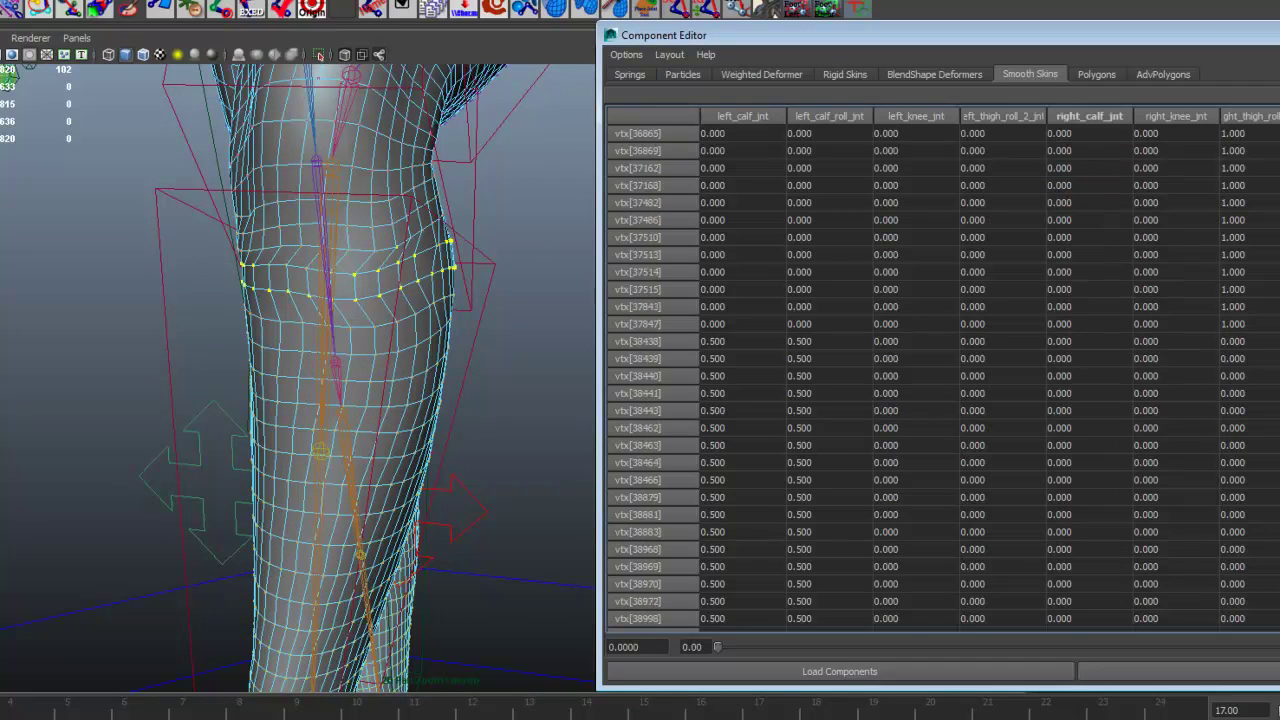
scroll(940, 380, down, 5)
scroll(940, 380, up, 2)
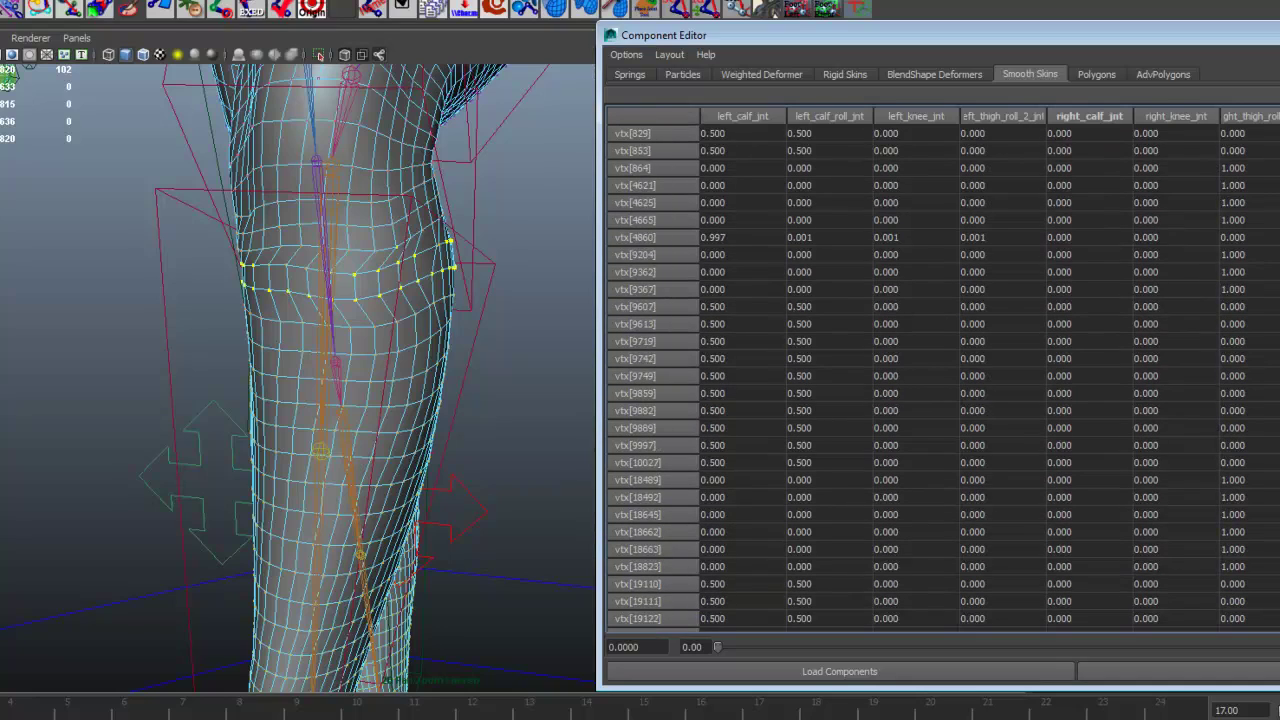
alt+drag(500, 270, 225, 268)
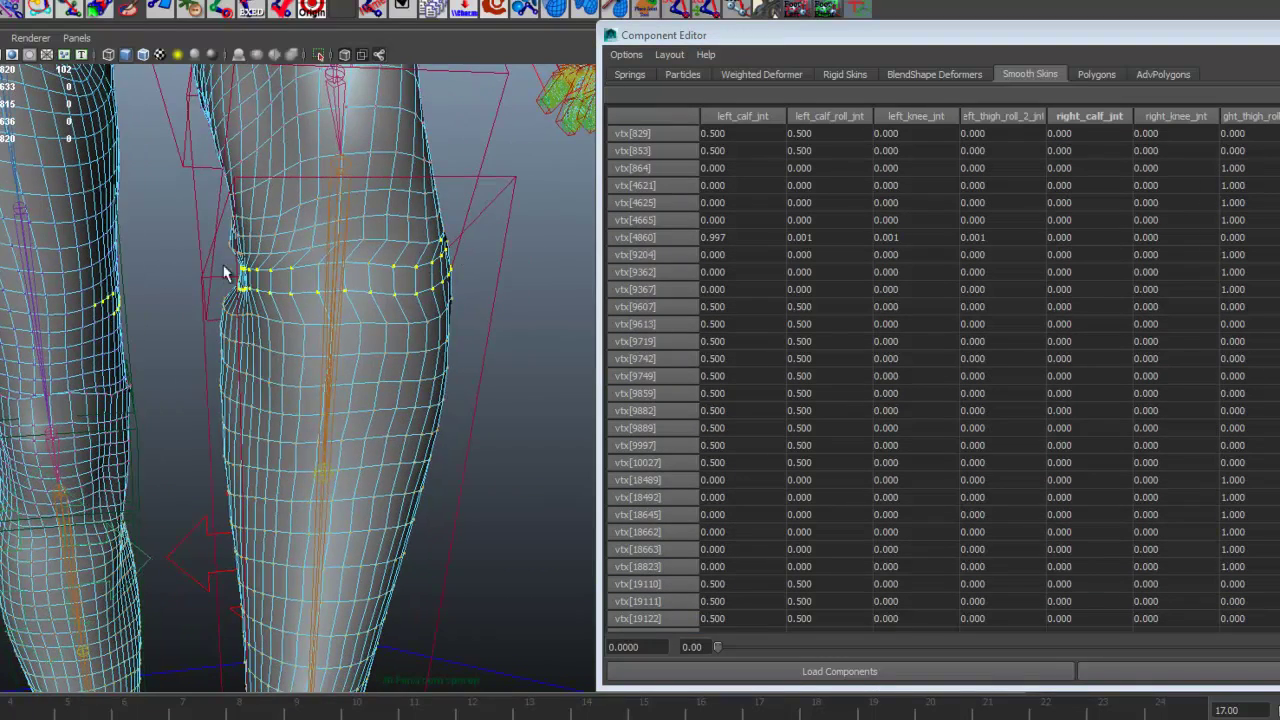
ctrl+drag(22, 239, 140, 352)
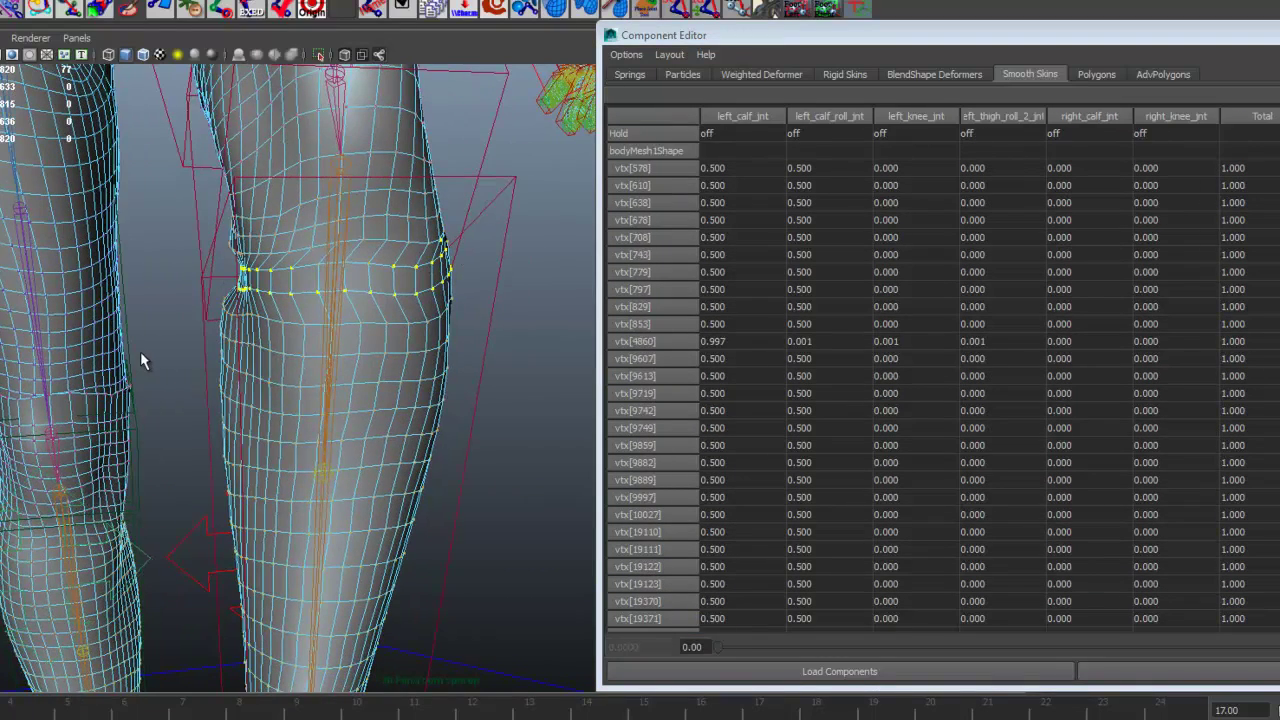
click(1077, 168)
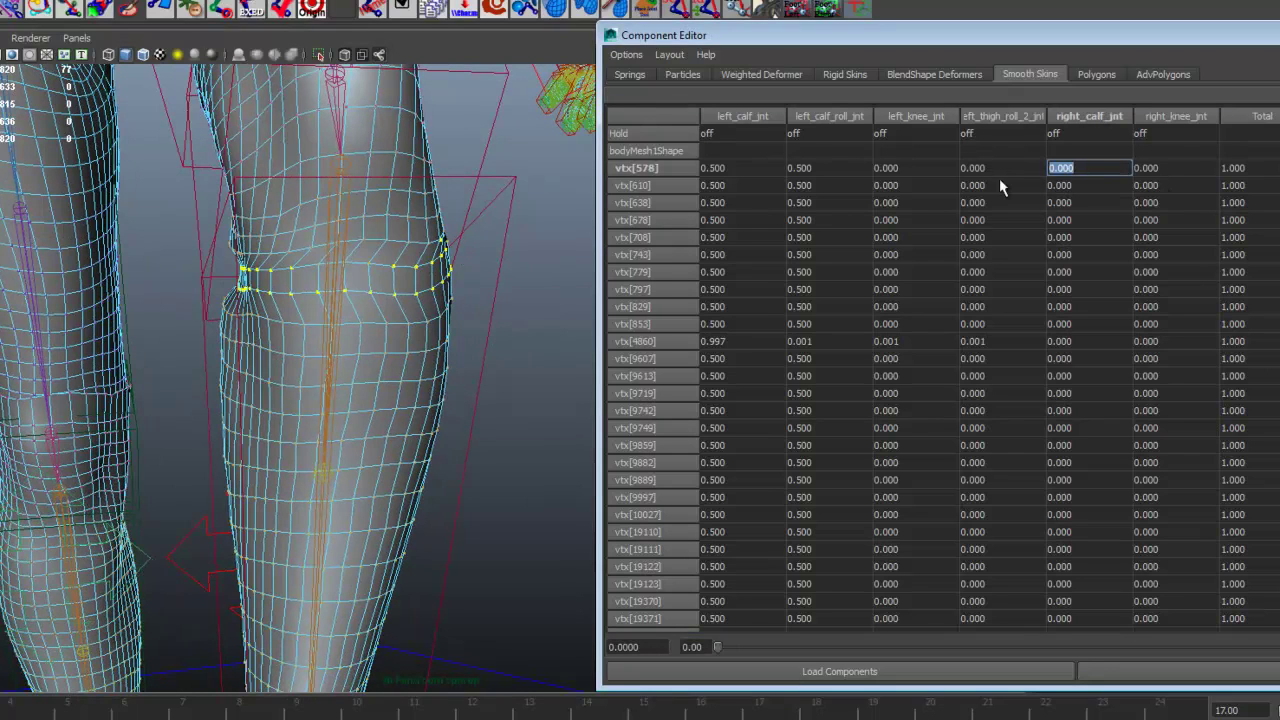
scroll(943, 380, down, 17)
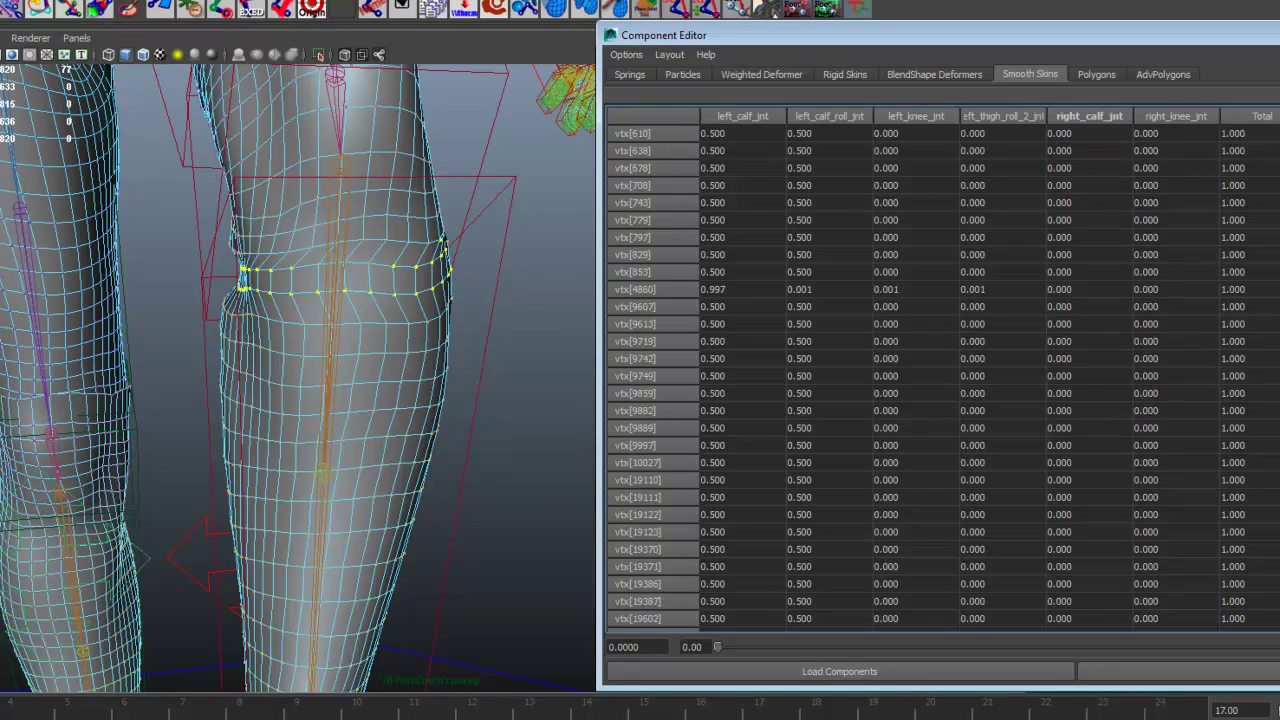
shift+click(1166, 622)
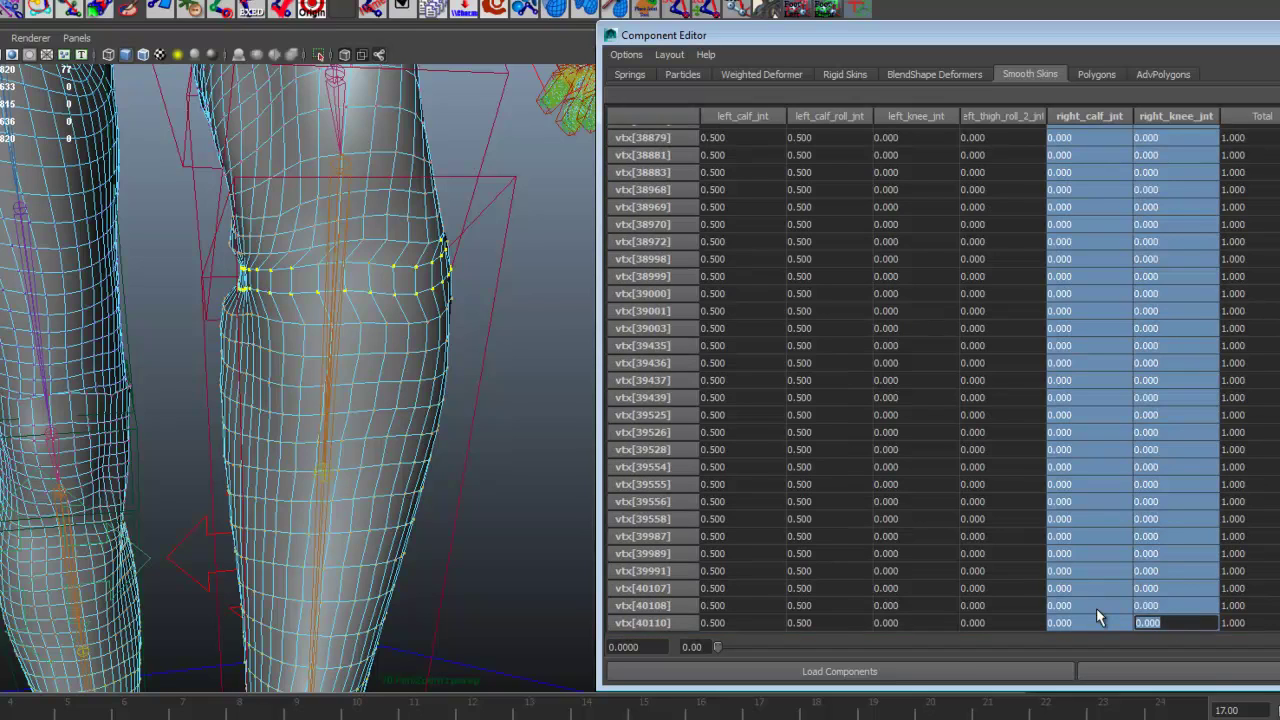
text(0)
key(Return)
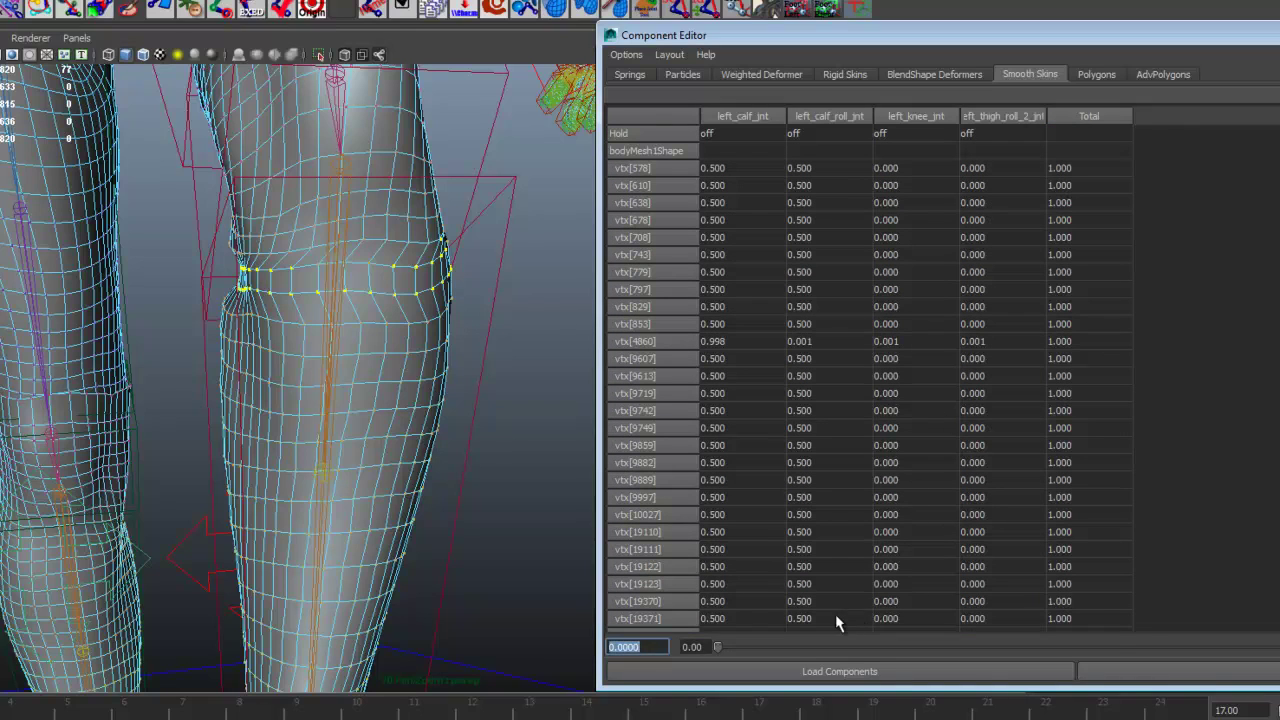
Step: Set the left_calf_jnt weight to 1 for all selected vertices in the two rows below the knee
click(836, 617)
click(817, 169)
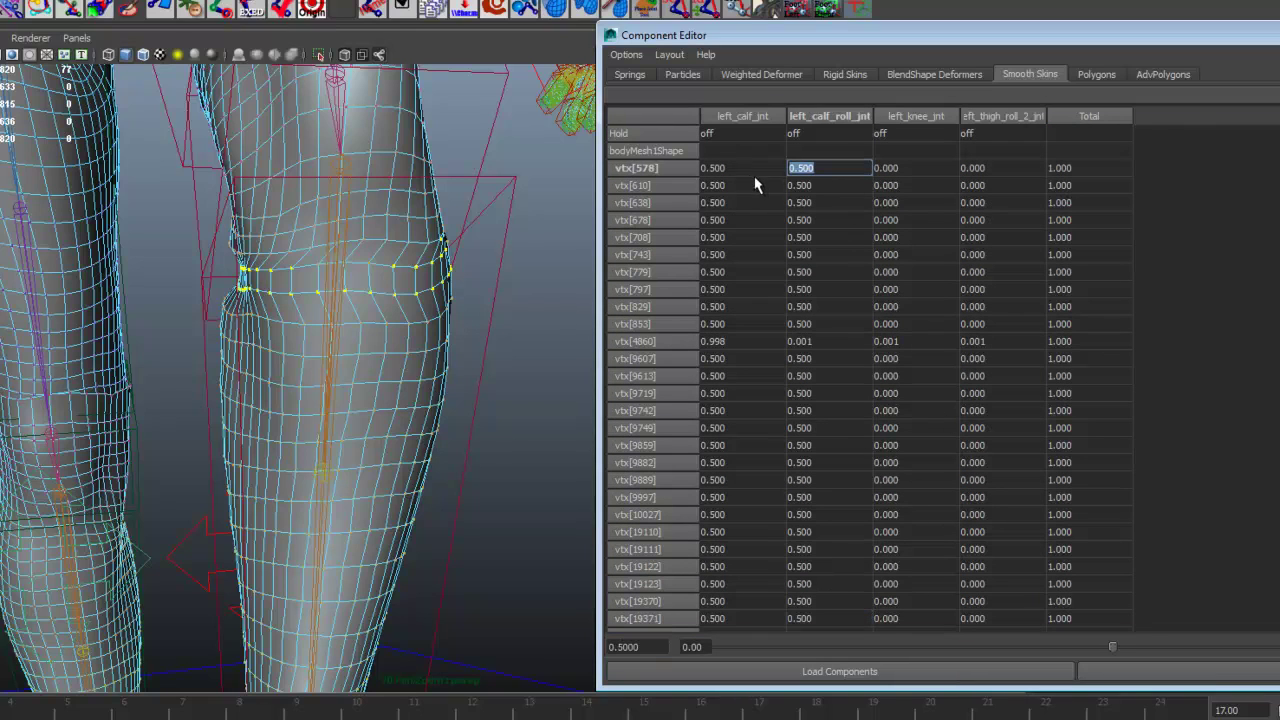
click(745, 169)
scroll(745, 370, down, 17)
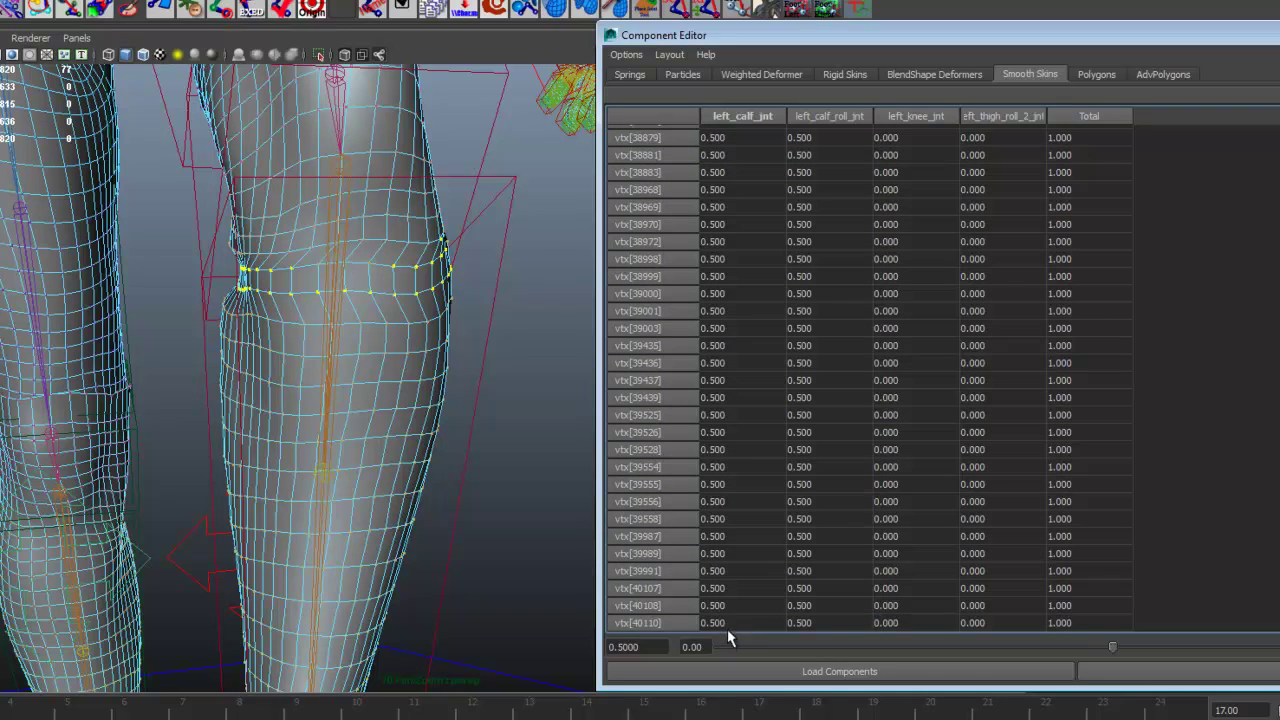
shift+click(727, 624)
text(1)
key(Return)
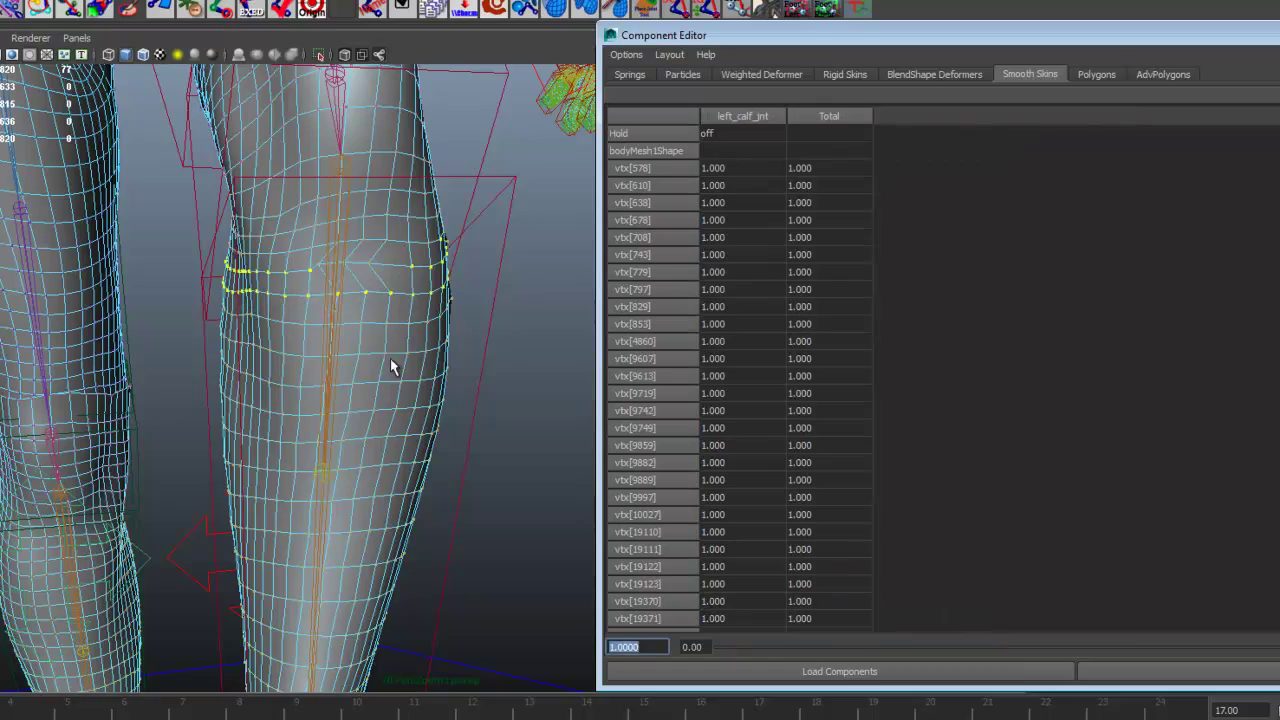
Step: Select the five vertices at the dented spot in the upper row and set their left_calf_jnt weight to 1
alt+drag(390, 358, 386, 388)
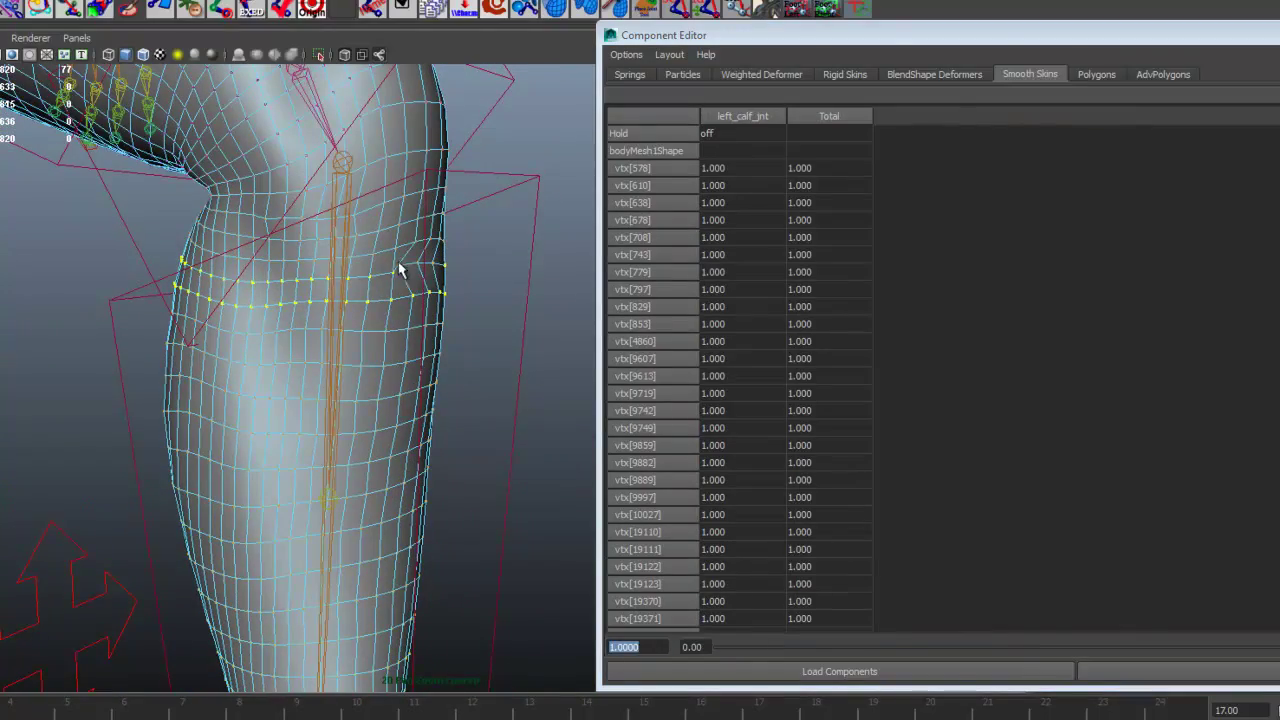
drag(393, 255, 446, 282)
drag(754, 165, 734, 237)
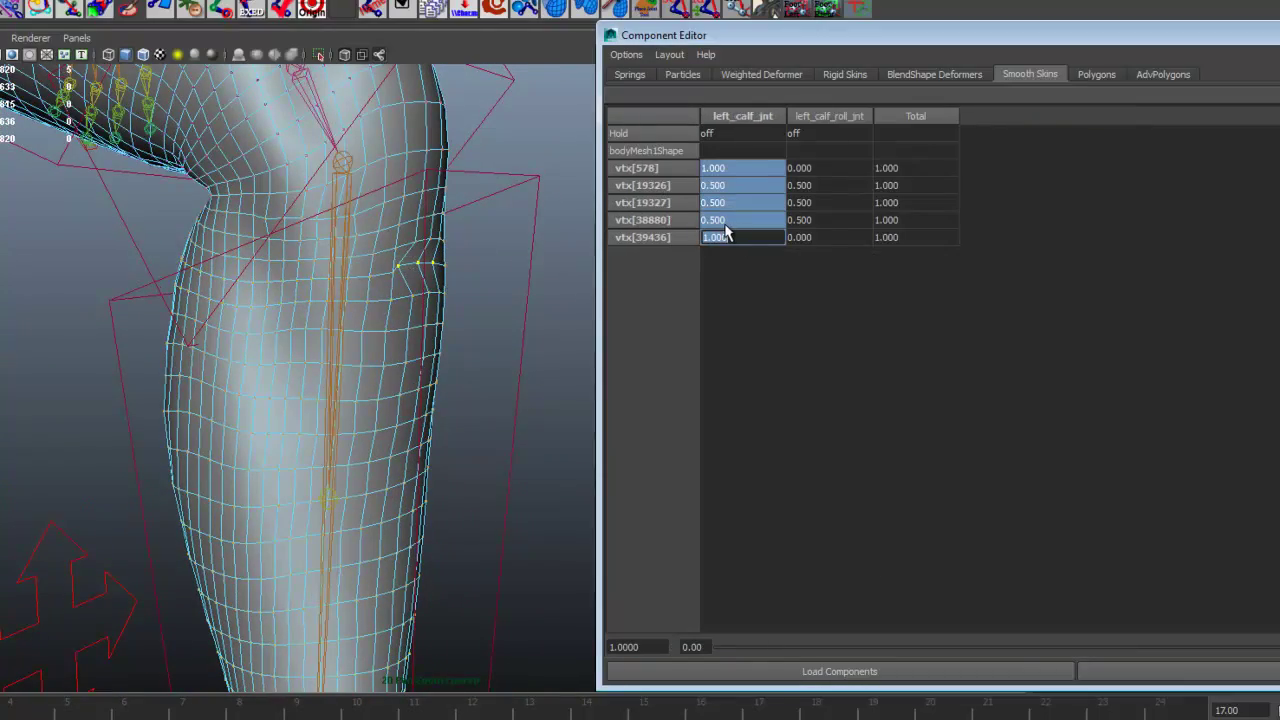
text(1)
key(Return)
Step: Close the Component Editor and examine the left_calf_jnt weight gradient along the lower leg
alt+drag(313, 410, 530, 300)
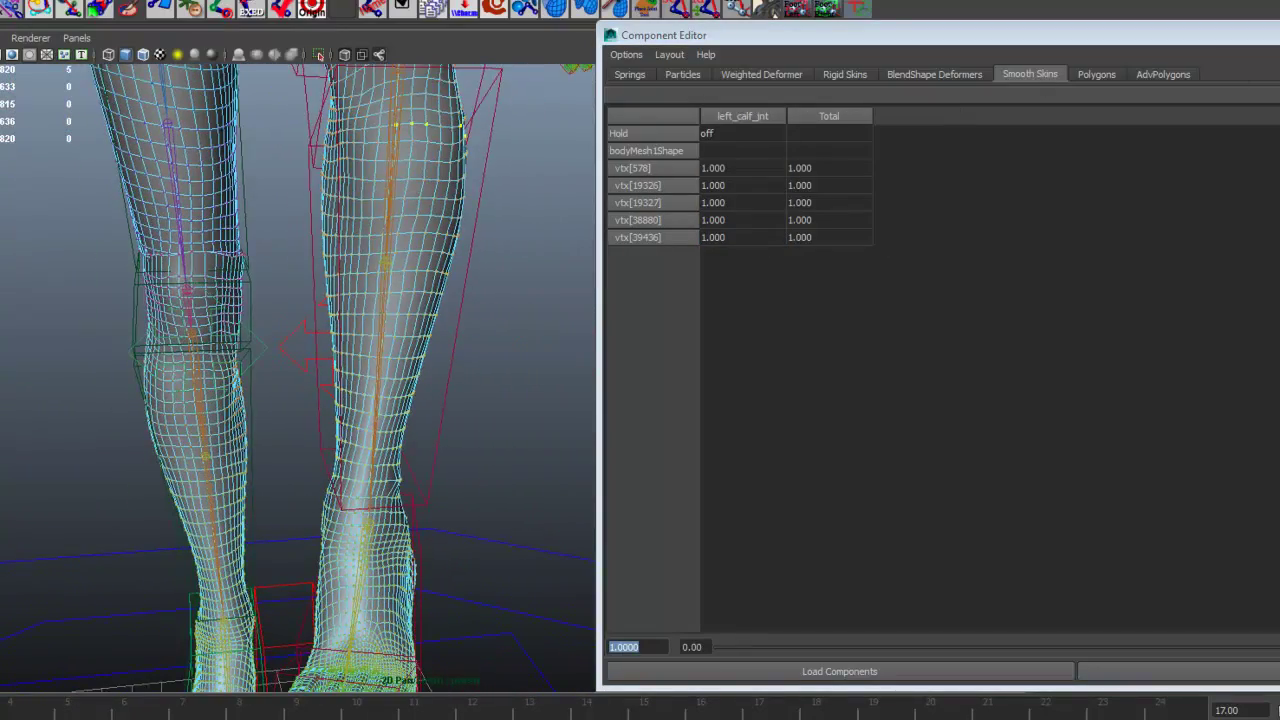
click(1278, 35)
alt+right_drag(567, 252, 428, 294)
alt+middle_drag(428, 294, 432, 308)
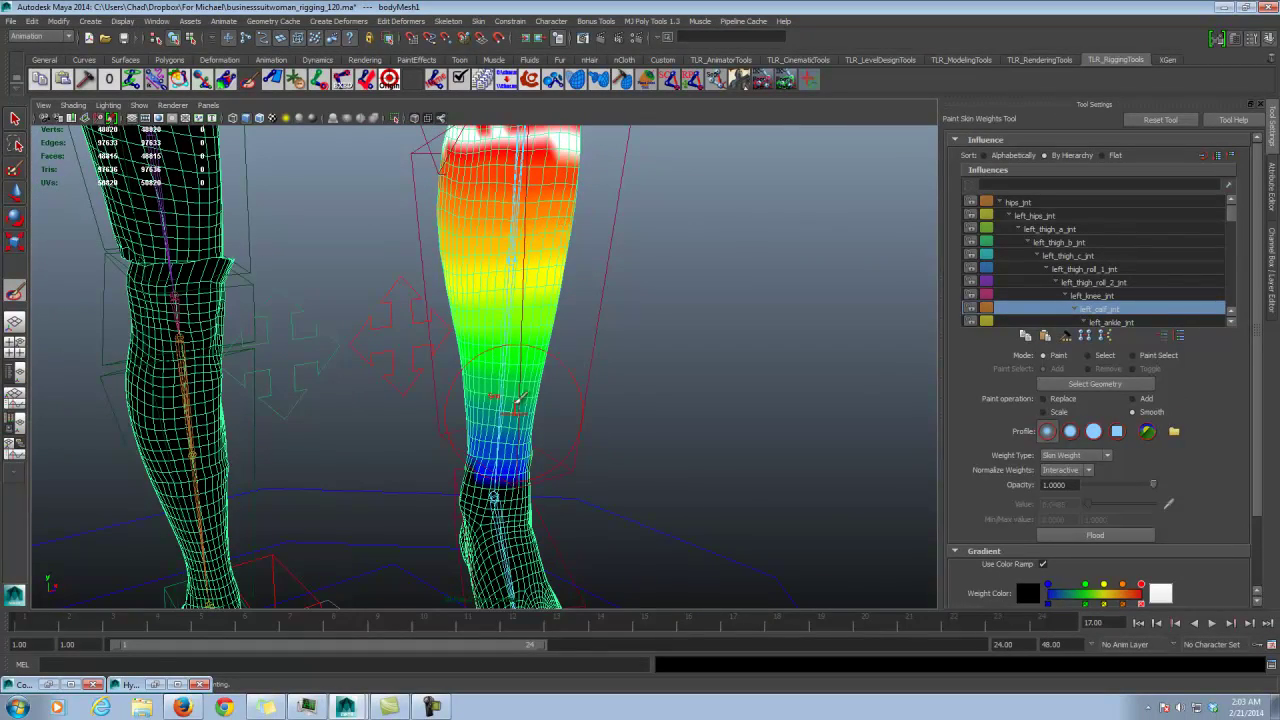
mouse_move(578, 393)
alt+mouse_down()
mouse_move(443, 387)
mouse_move(456, 454)
mouse_move(484, 460)
alt+mouse_up()
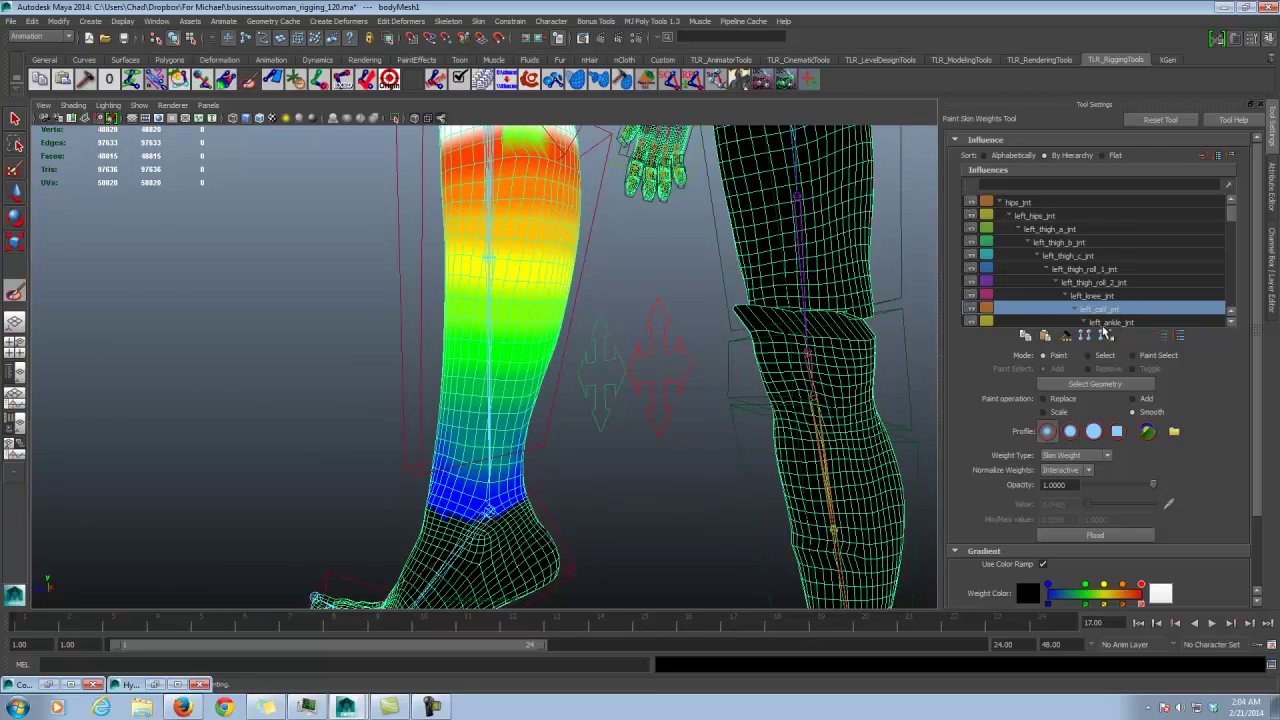
Step: Try painting left_calf_jnt just above the ankle with Replace at value 1, and undo the stroke
click(1055, 411)
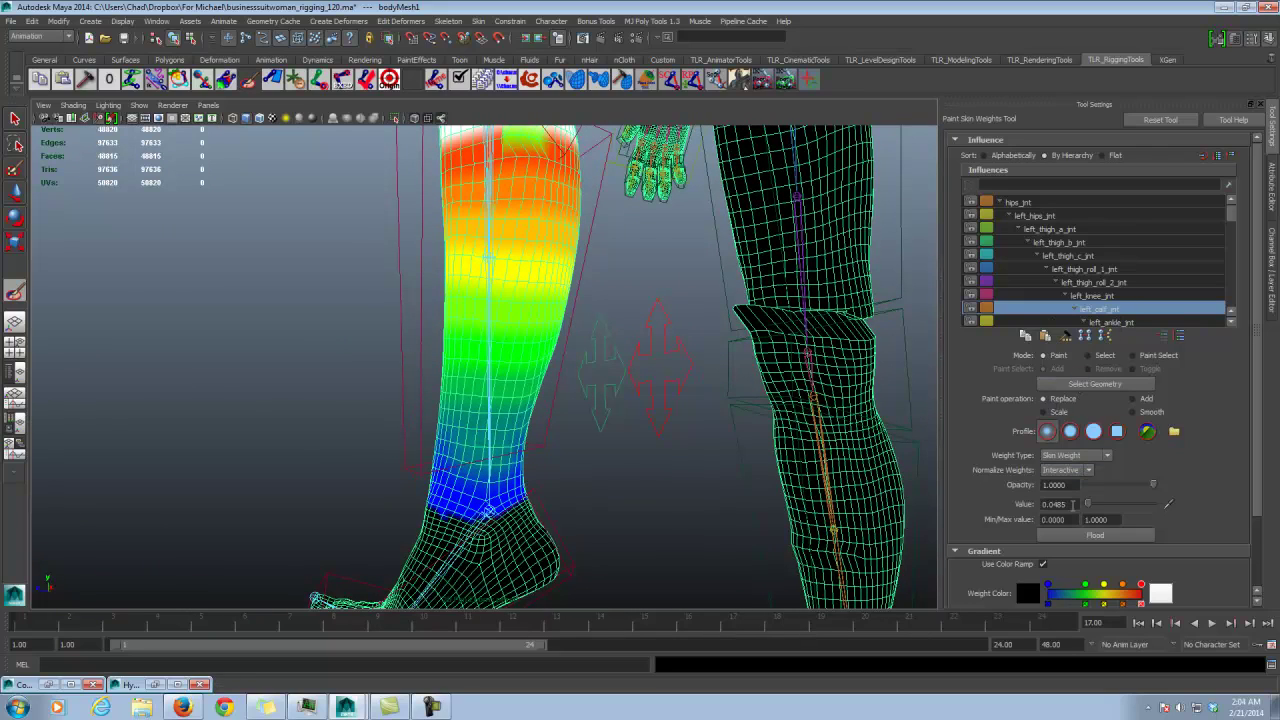
drag(1088, 505, 1031, 512)
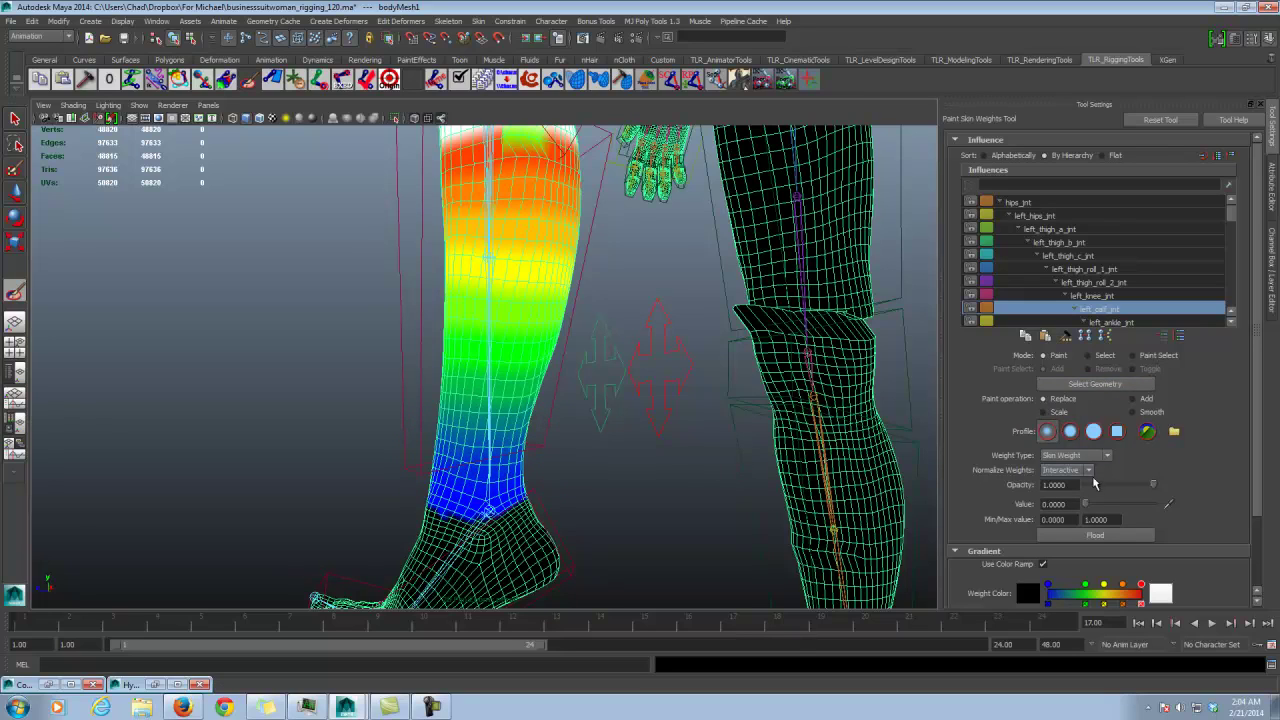
drag(1100, 504, 1208, 506)
click(487, 432)
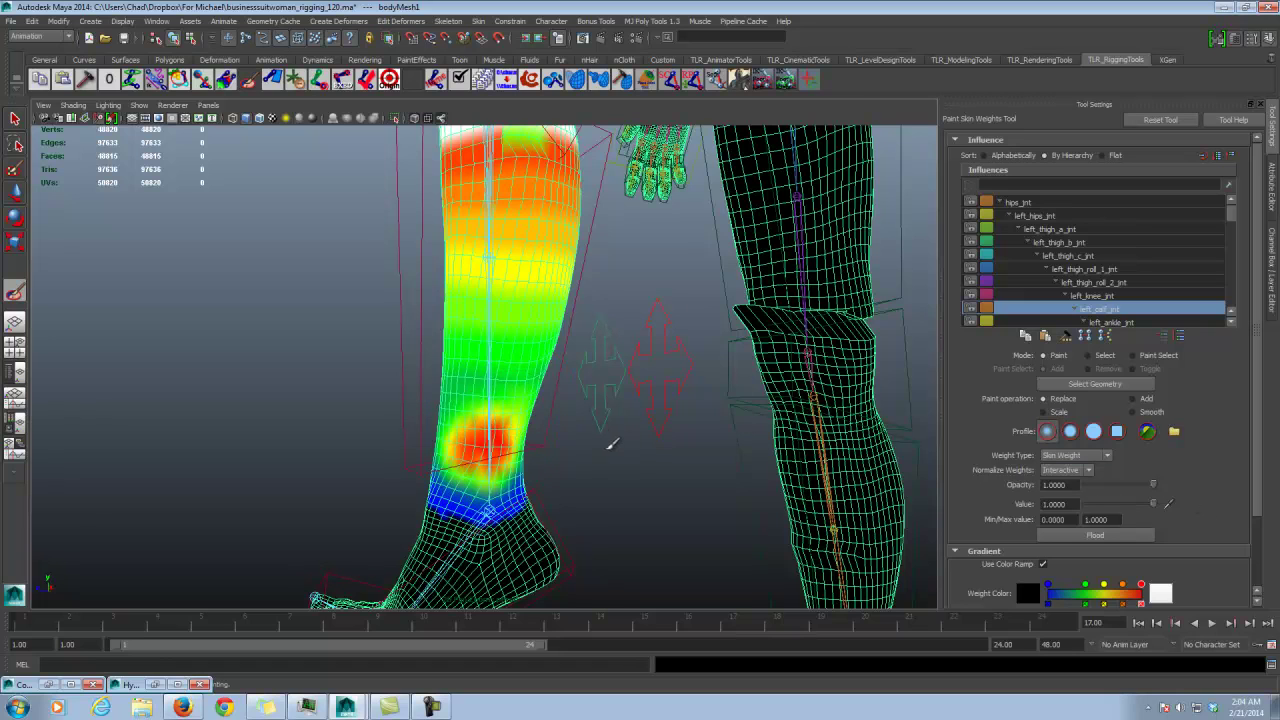
scroll(600, 443, up, 1)
key(ctrl+z)
alt+drag(655, 454, 700, 450)
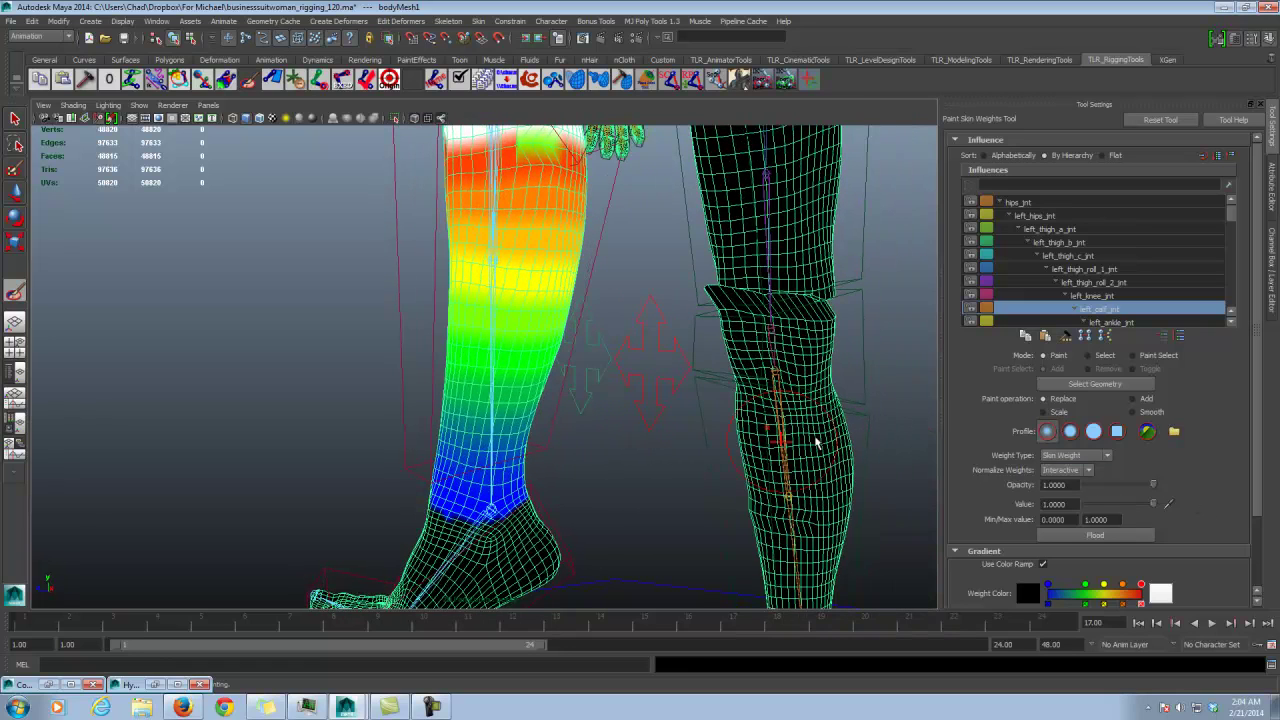
Step: Smooth the left_calf_jnt weights on the upper calf below the knee, and select left_calf_roll_jnt as the influence
click(1134, 412)
alt+drag(551, 440, 463, 447)
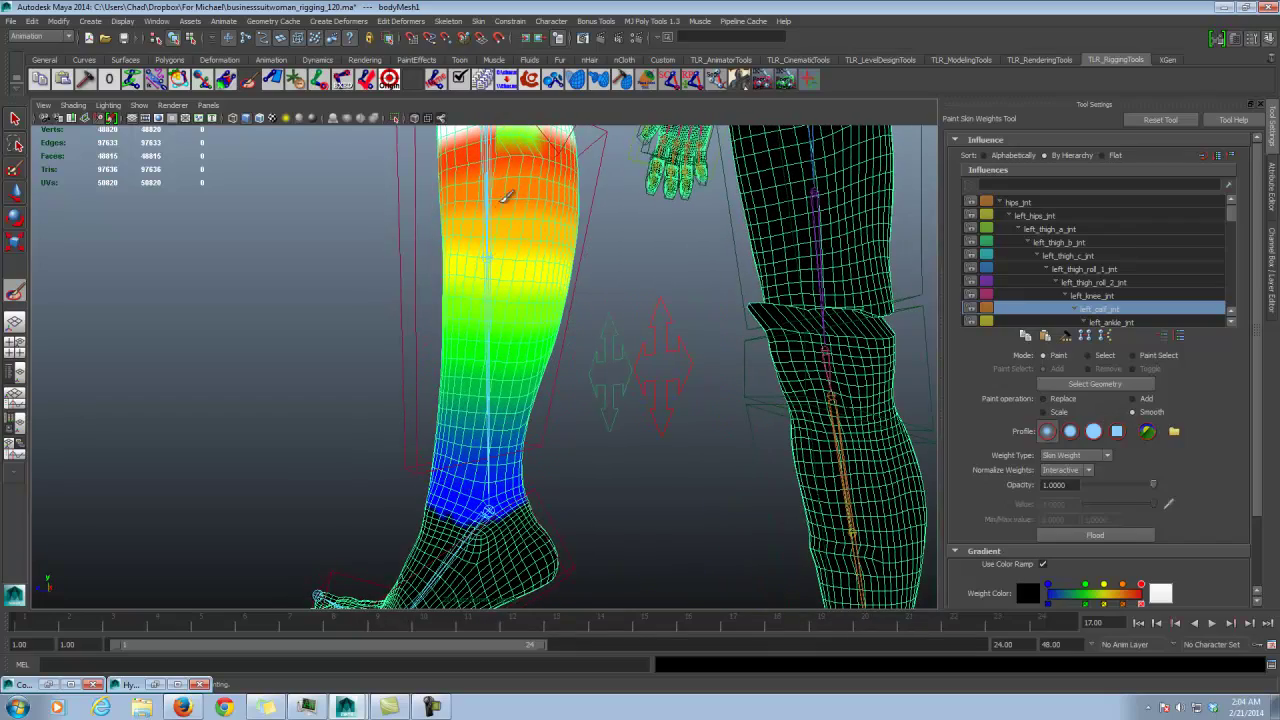
mouse_move(527, 264)
alt+middle_down()
mouse_move(536, 278)
mouse_move(515, 330)
alt+middle_up()
mouse_move(514, 326)
mouse_down()
mouse_move(503, 289)
mouse_move(526, 268)
mouse_move(509, 240)
mouse_move(488, 266)
mouse_up()
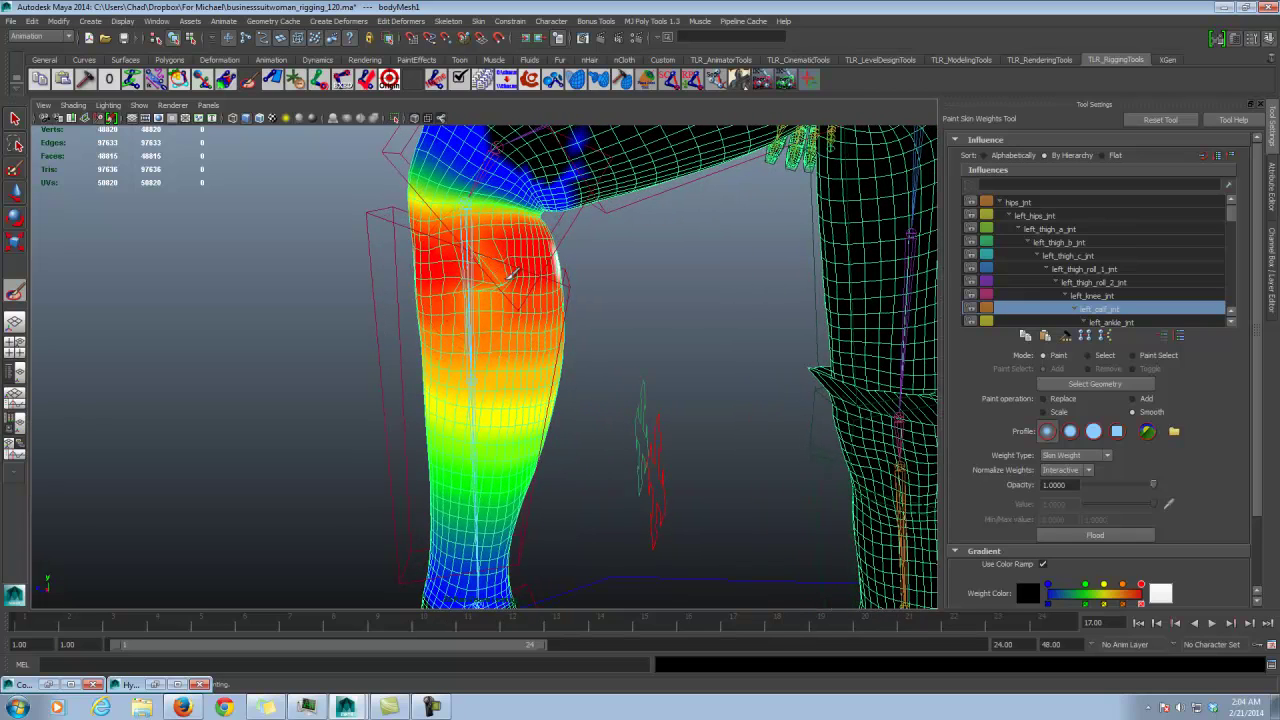
scroll(1230, 238, down, 1)
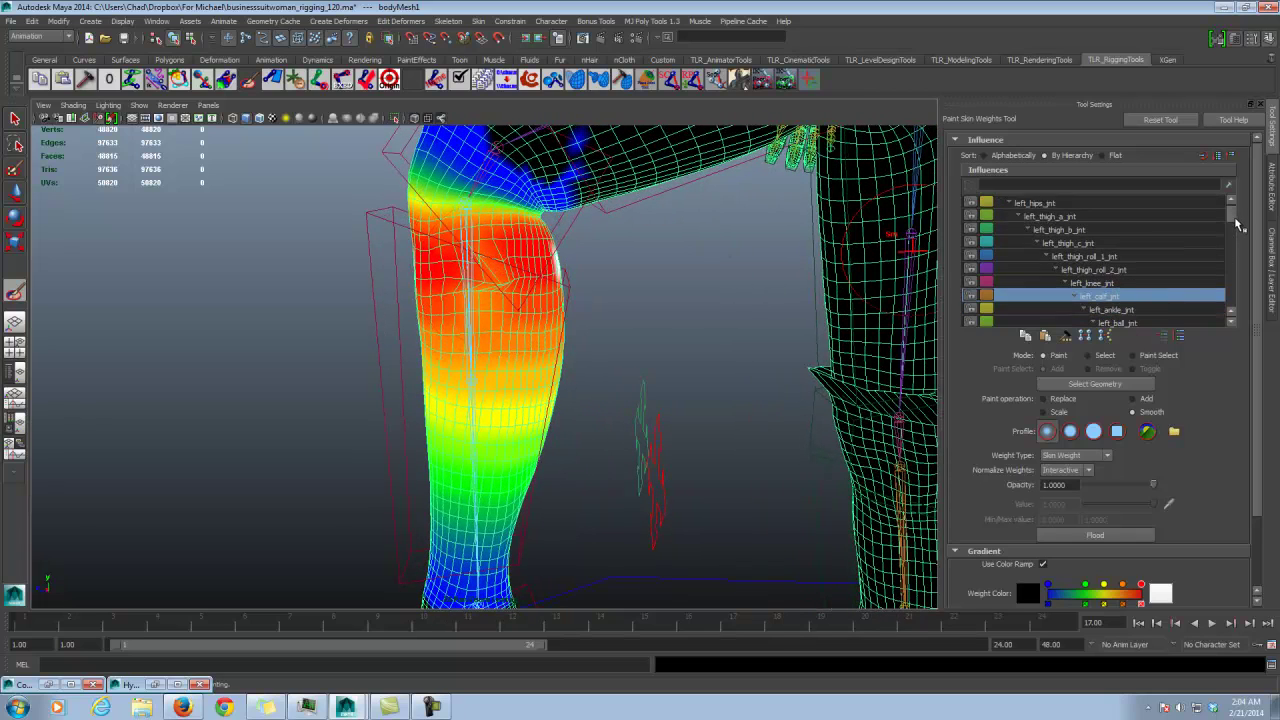
click(1140, 323)
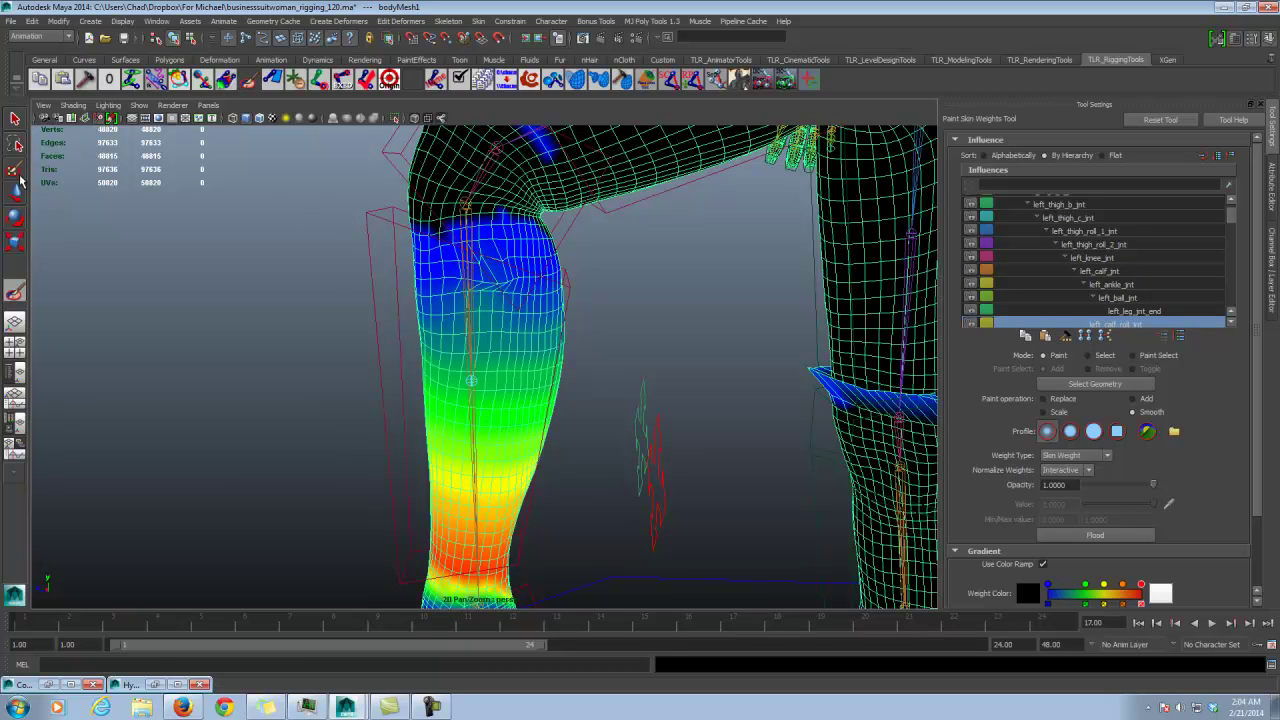
Step: Select the distorted vertices at the side of the upper calf and set their right_calf_jnt and right_knee_jnt weights to 0
click(14, 121)
mouse_move(517, 234)
alt+mouse_down()
mouse_move(446, 247)
mouse_move(445, 261)
alt+mouse_up()
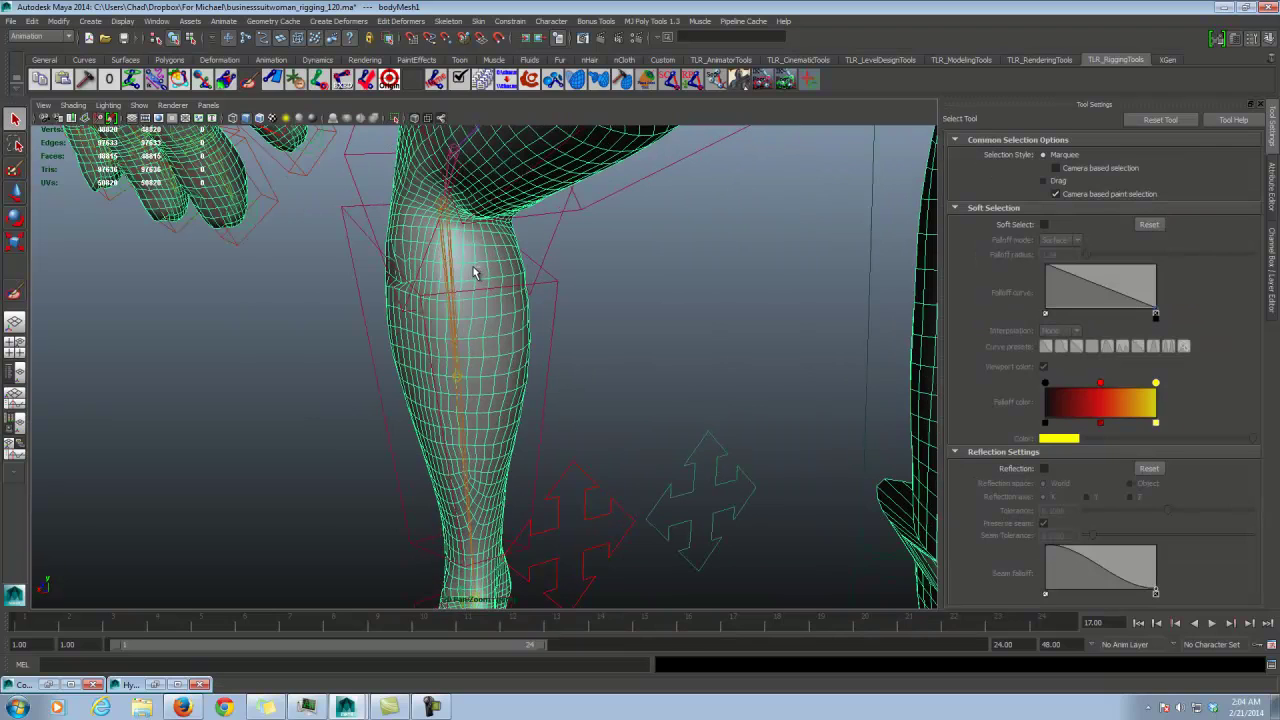
right_drag(474, 270, 430, 266)
alt+drag(430, 266, 364, 257)
drag(364, 257, 404, 286)
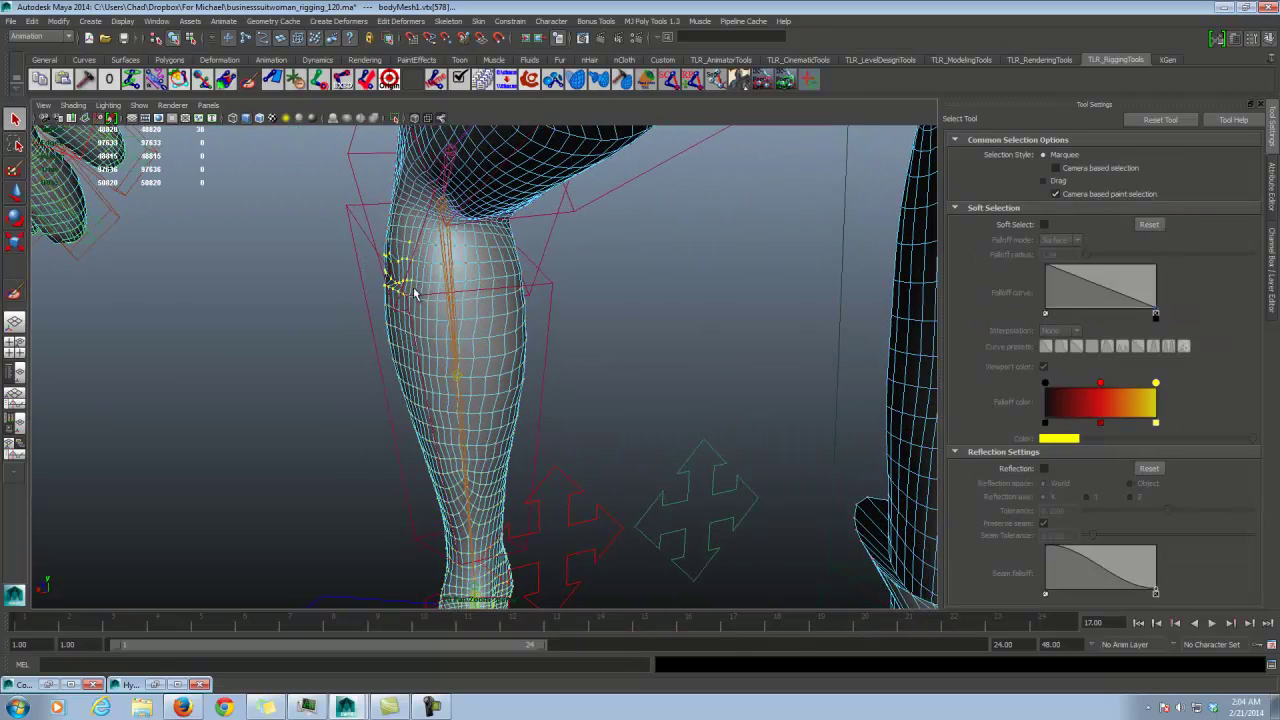
click(156, 21)
mouse_move(212, 42)
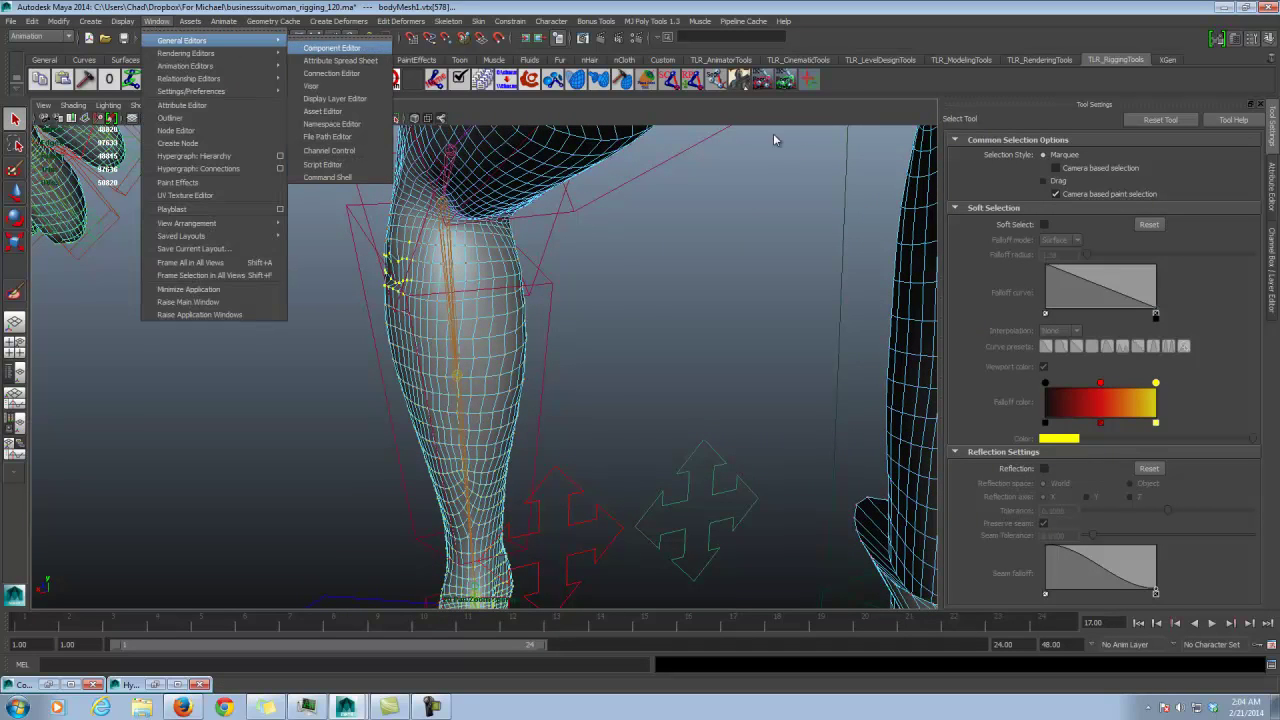
click(340, 46)
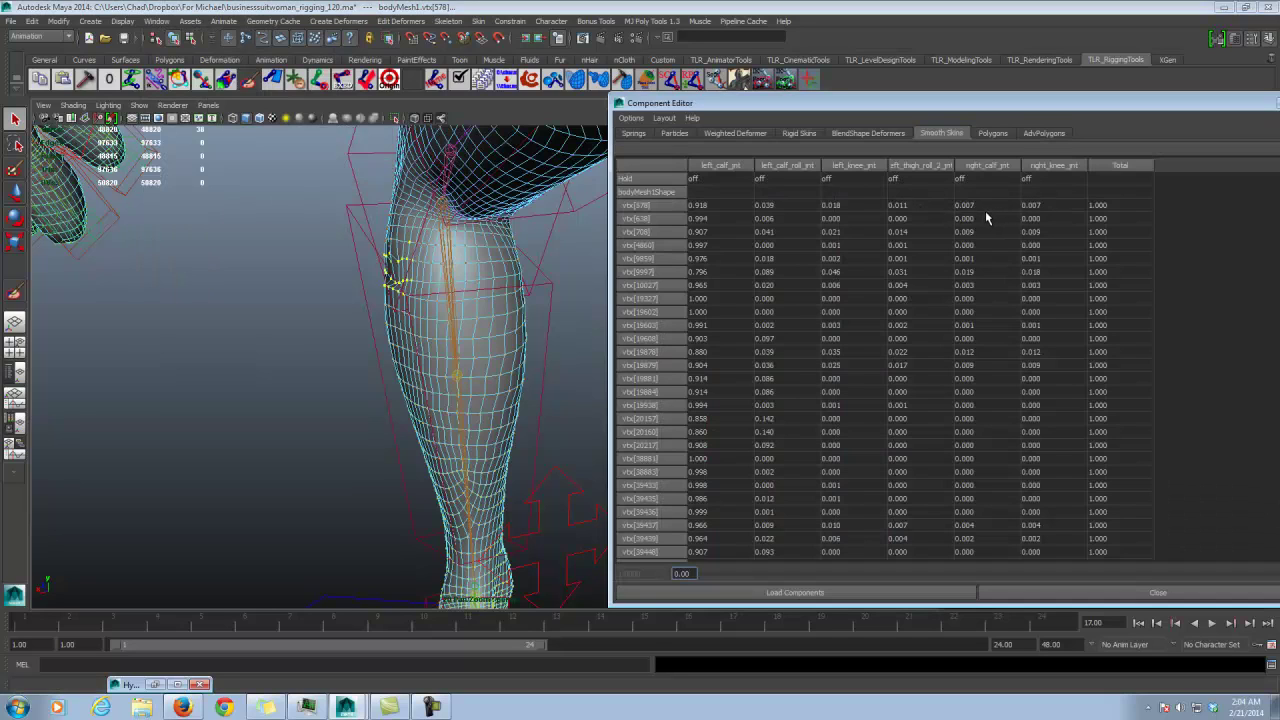
click(985, 207)
scroll(884, 367, down, 4)
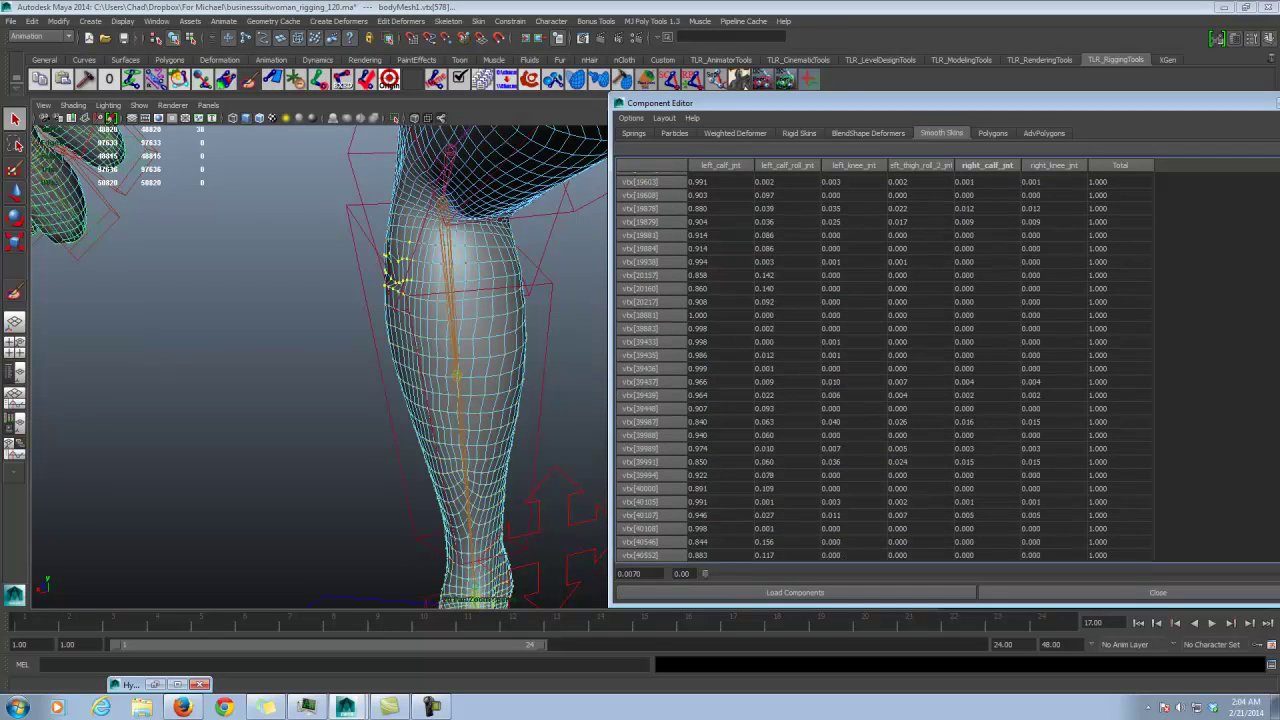
shift+click(1045, 555)
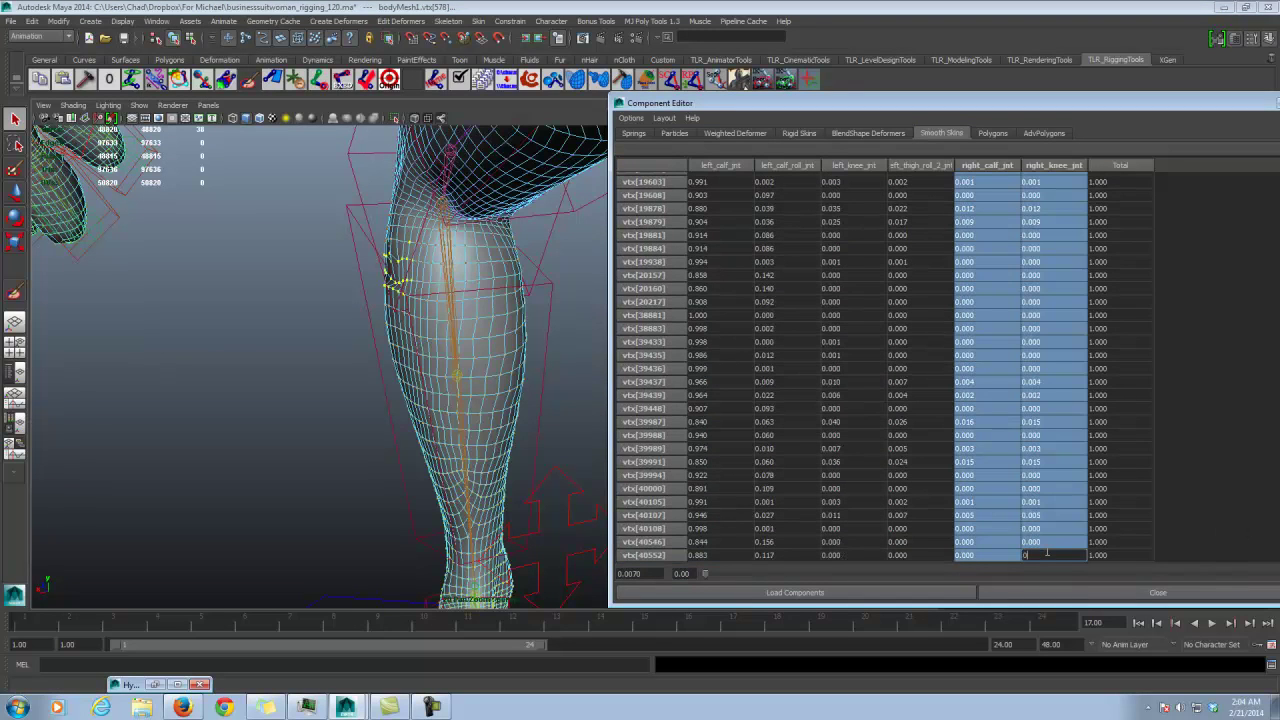
text(0)
key(Return)
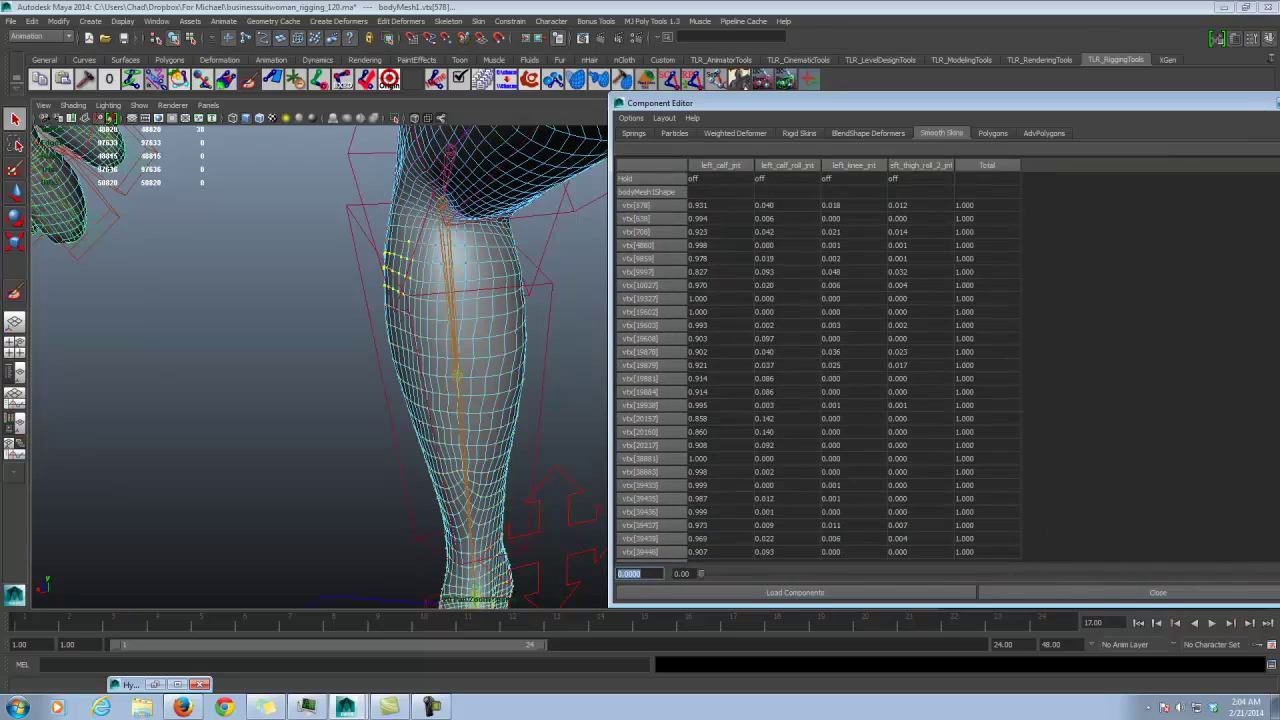
Step: Close the Component Editor, return to object mode, and smooth the left_calf_roll_jnt weights across the upper calf with Paint Skin Weights
click(1277, 103)
alt+drag(471, 264, 545, 276)
click(178, 40)
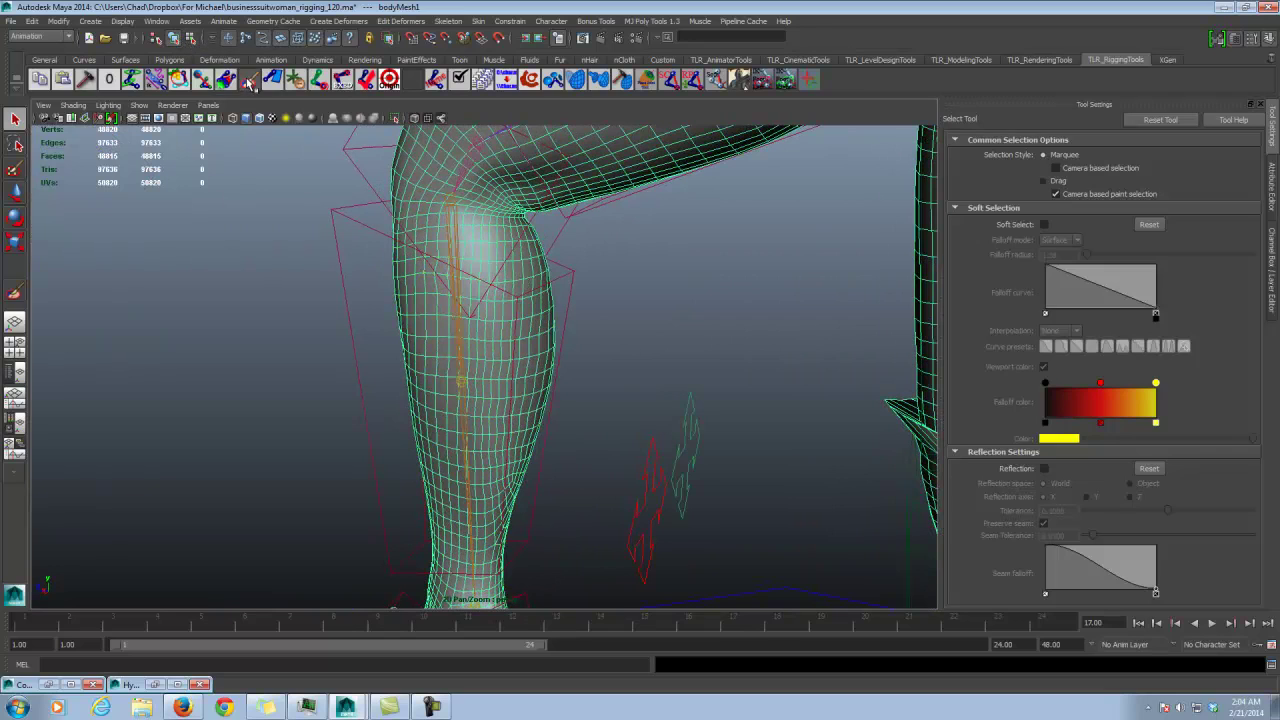
click(249, 79)
alt+middle_drag(526, 243, 537, 269)
alt+right_drag(537, 269, 571, 277)
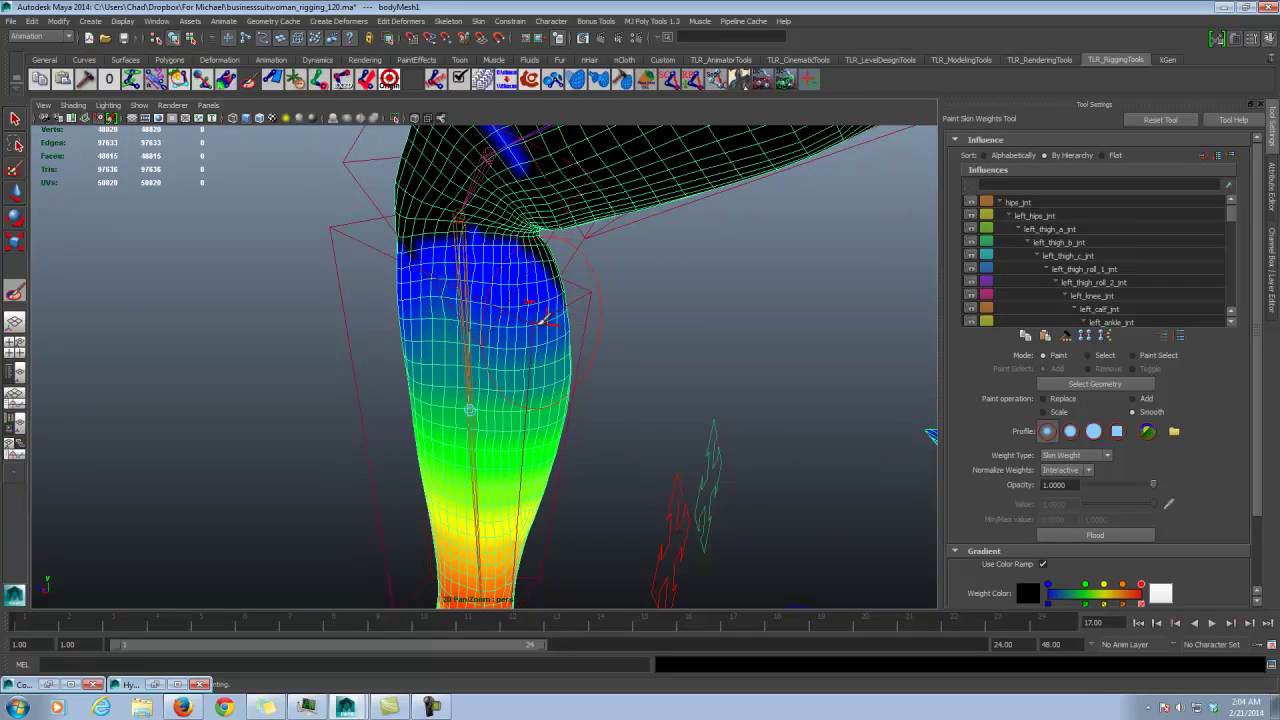
mouse_move(539, 323)
mouse_down()
mouse_move(449, 297)
mouse_move(449, 323)
mouse_up()
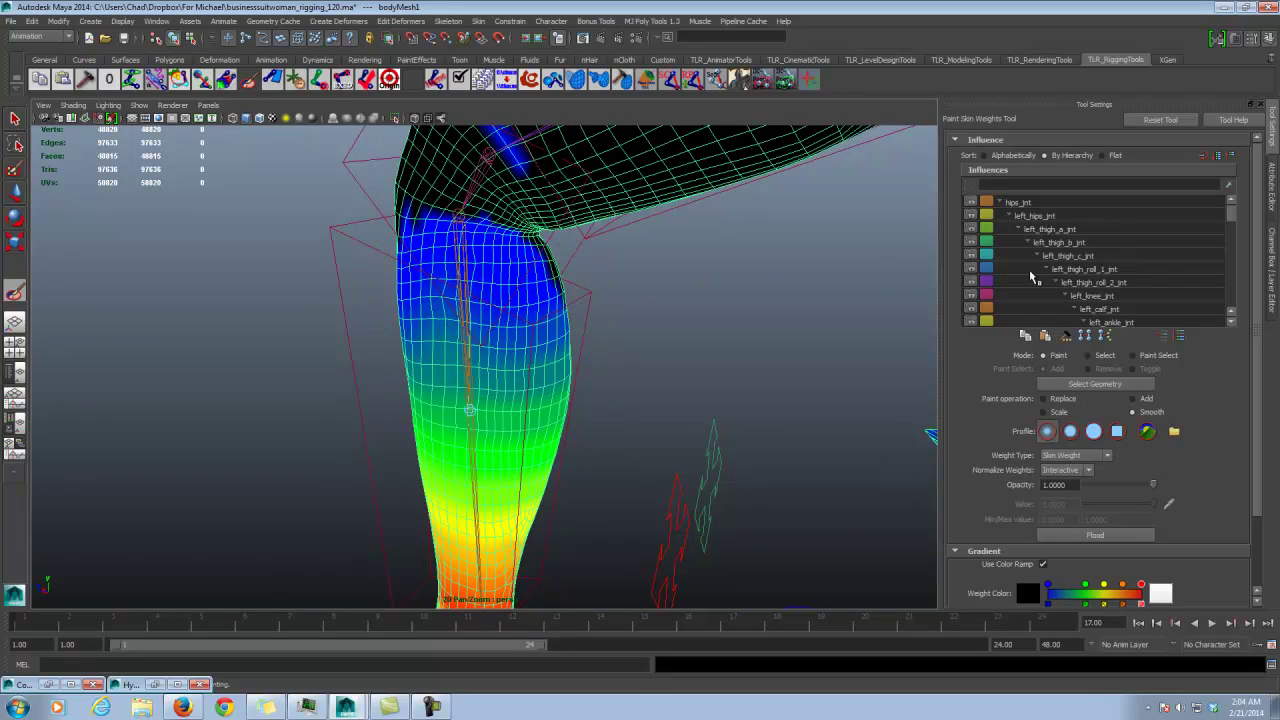
Step: Select the left calf vertices from just below the knee to the ankle and flood-smooth their left_calf_roll_jnt weights
scroll(1220, 240, down, 5)
scroll(536, 226, down, 3)
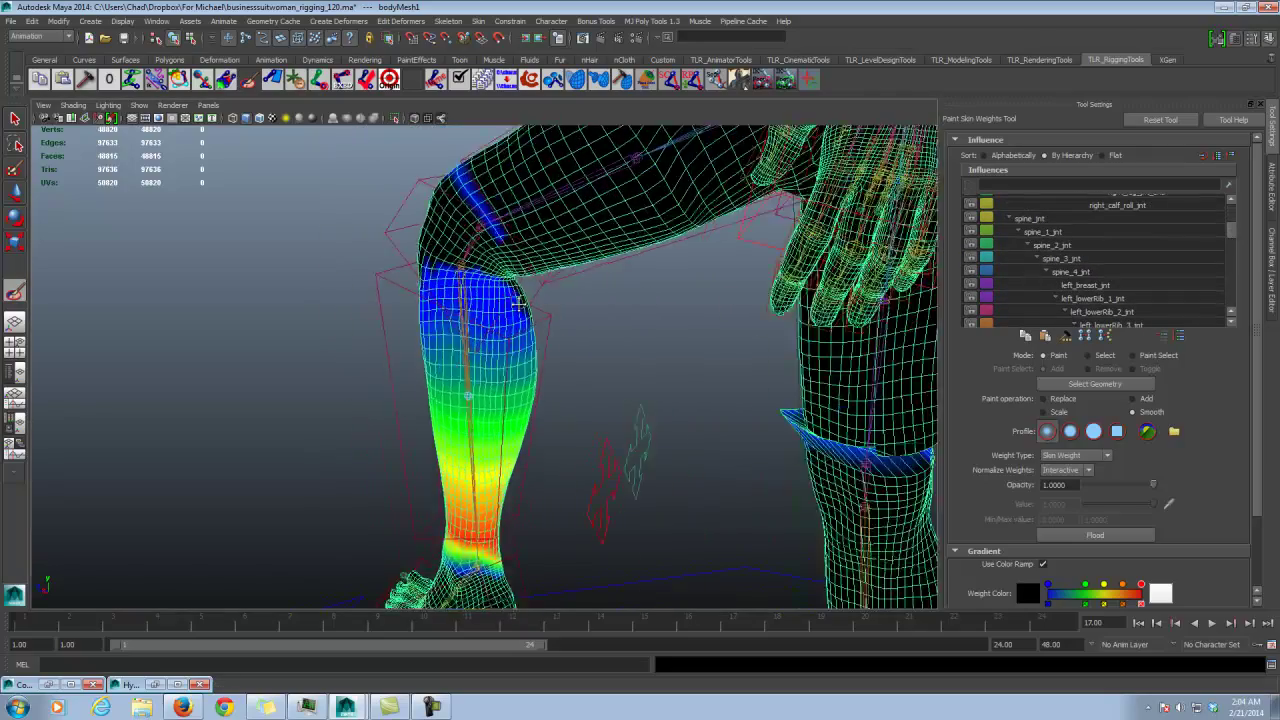
click(15, 119)
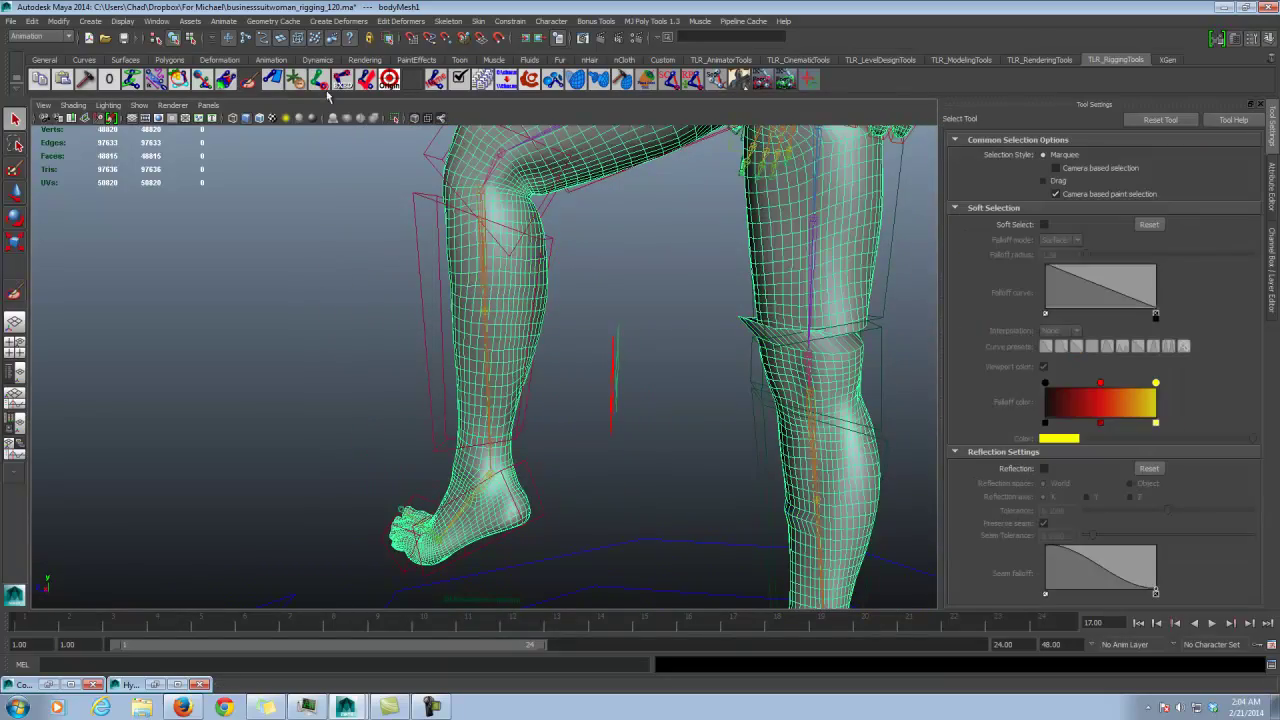
click(190, 39)
alt+drag(372, 225, 588, 450)
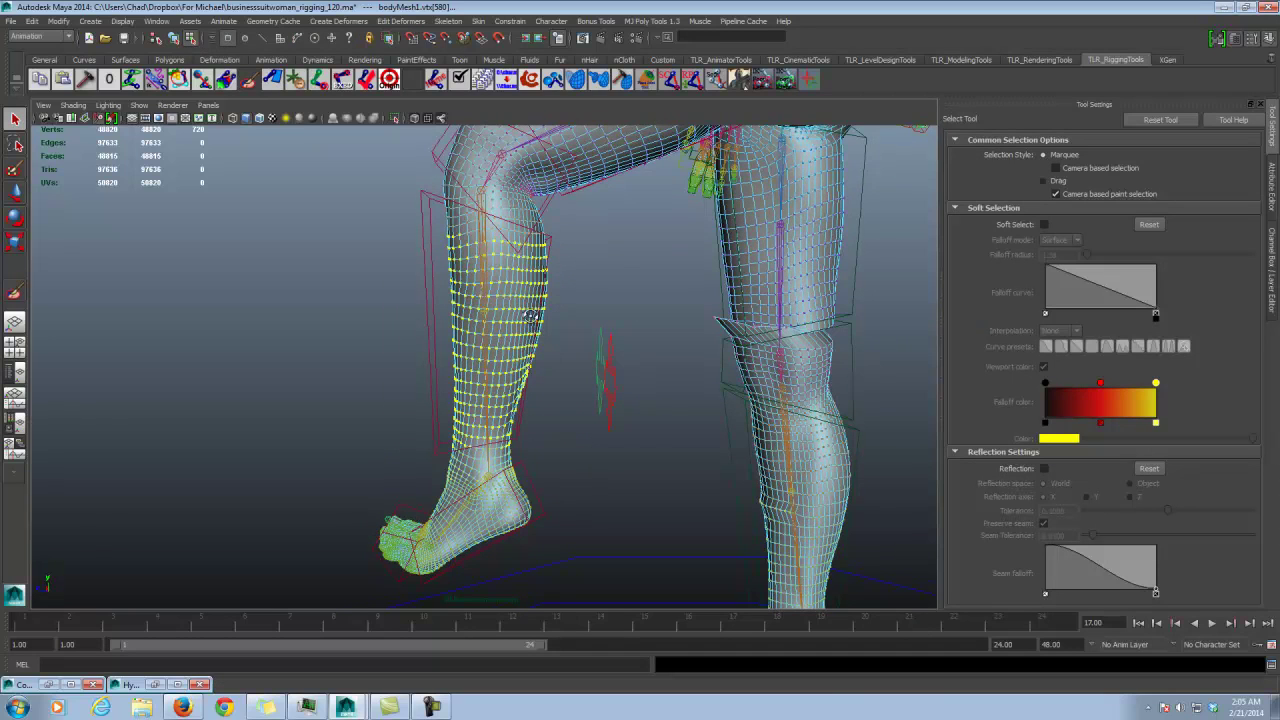
alt+drag(438, 207, 560, 264)
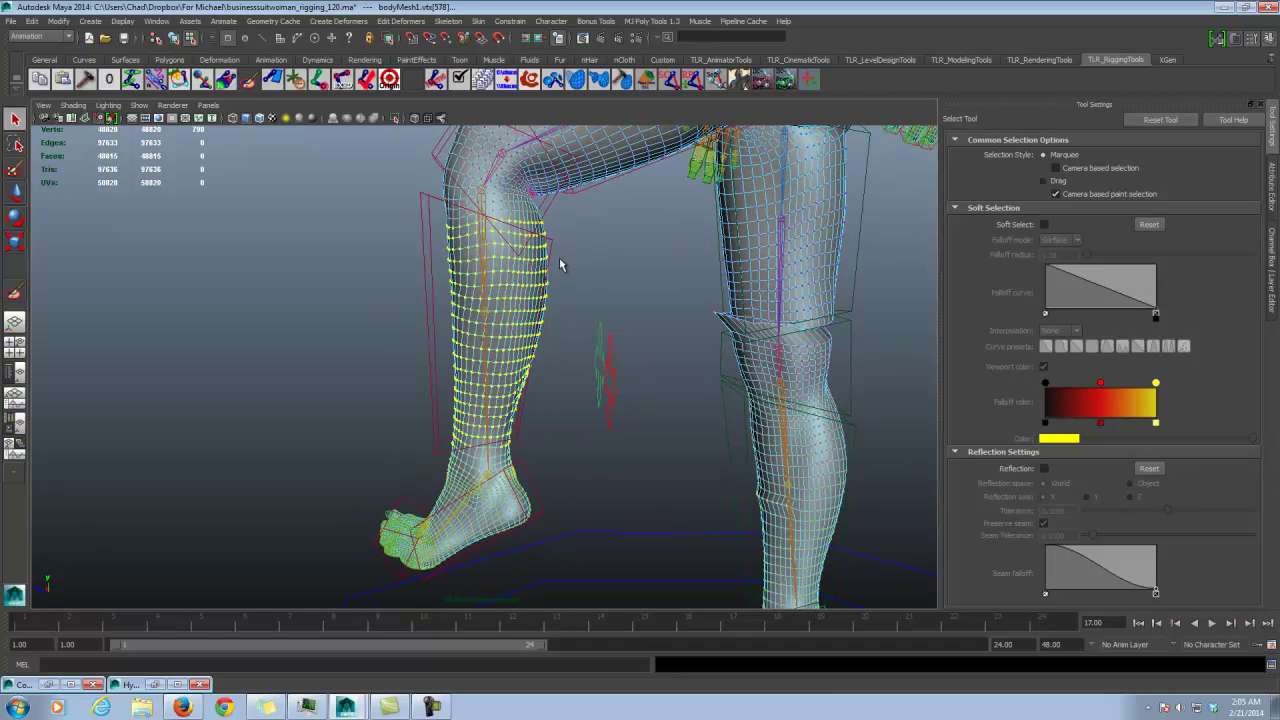
click(14, 290)
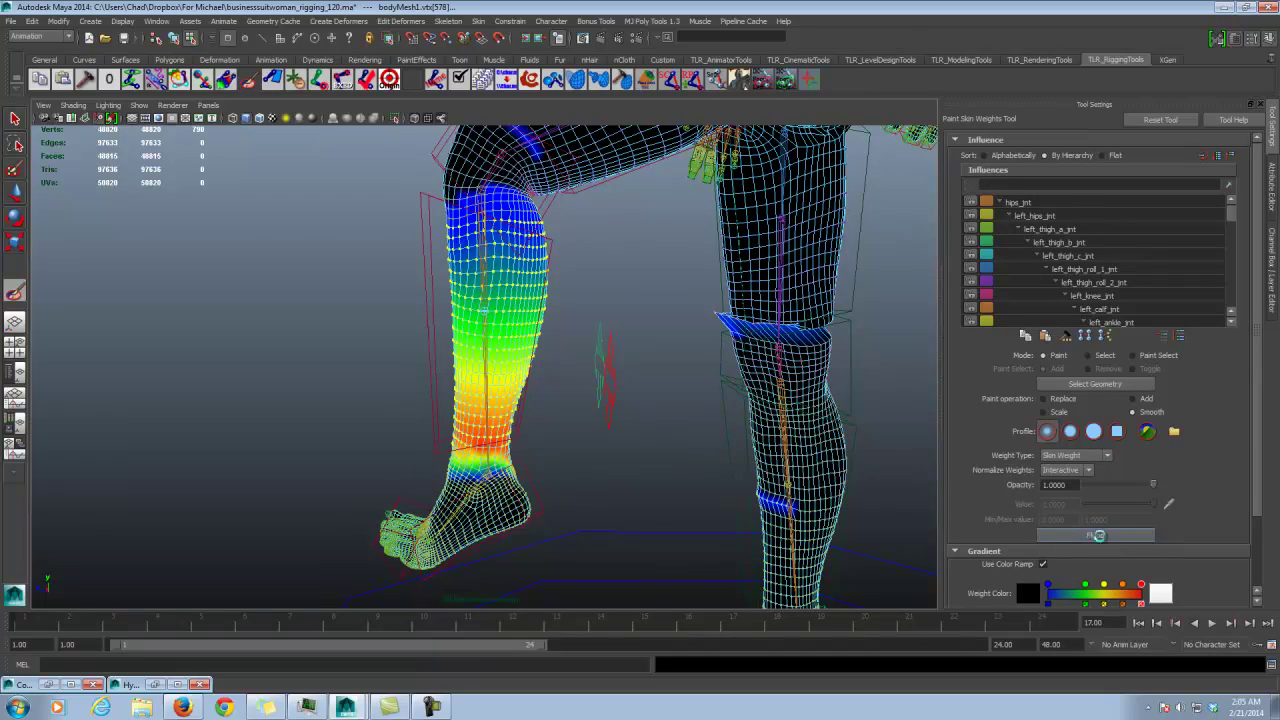
Step: Add the missed vertices just above the ankle to the selection, flood-smooth the left_calf_roll_jnt weights again, and return to object mode
mouse_move(583, 371)
alt+mouse_down()
mouse_move(623, 349)
mouse_move(566, 358)
mouse_move(717, 308)
alt+mouse_up()
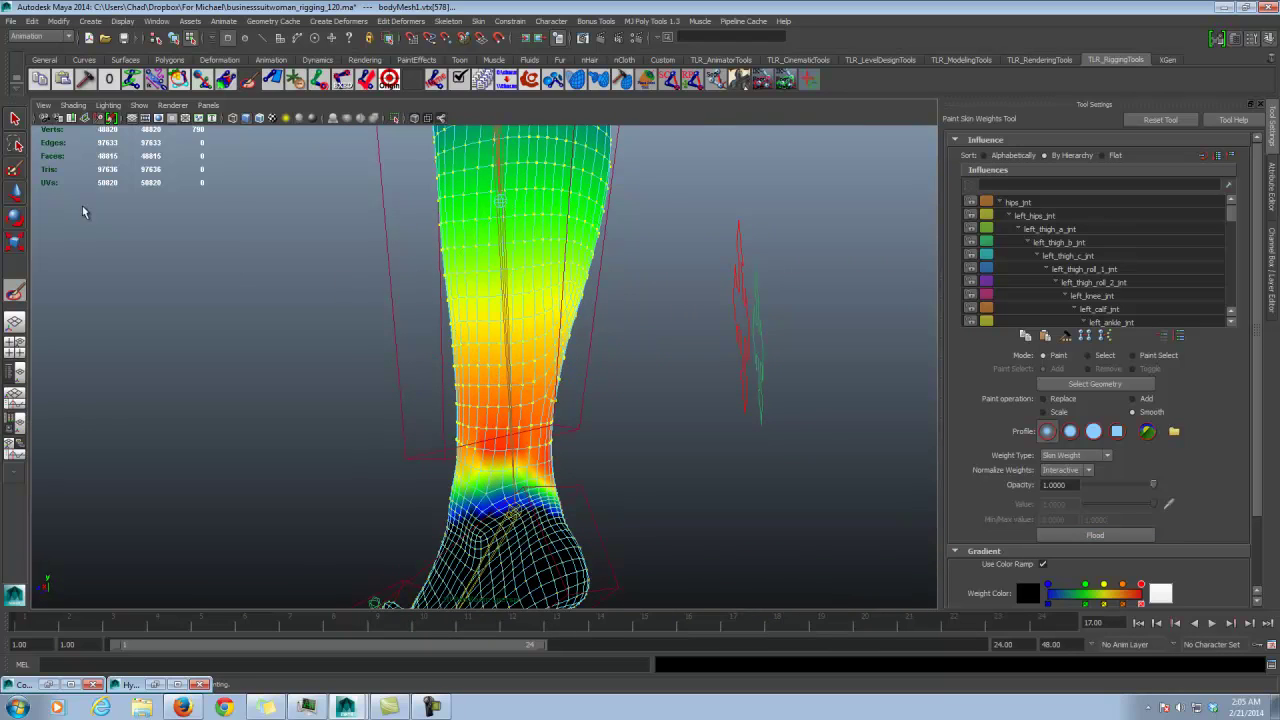
click(14, 119)
click(483, 436)
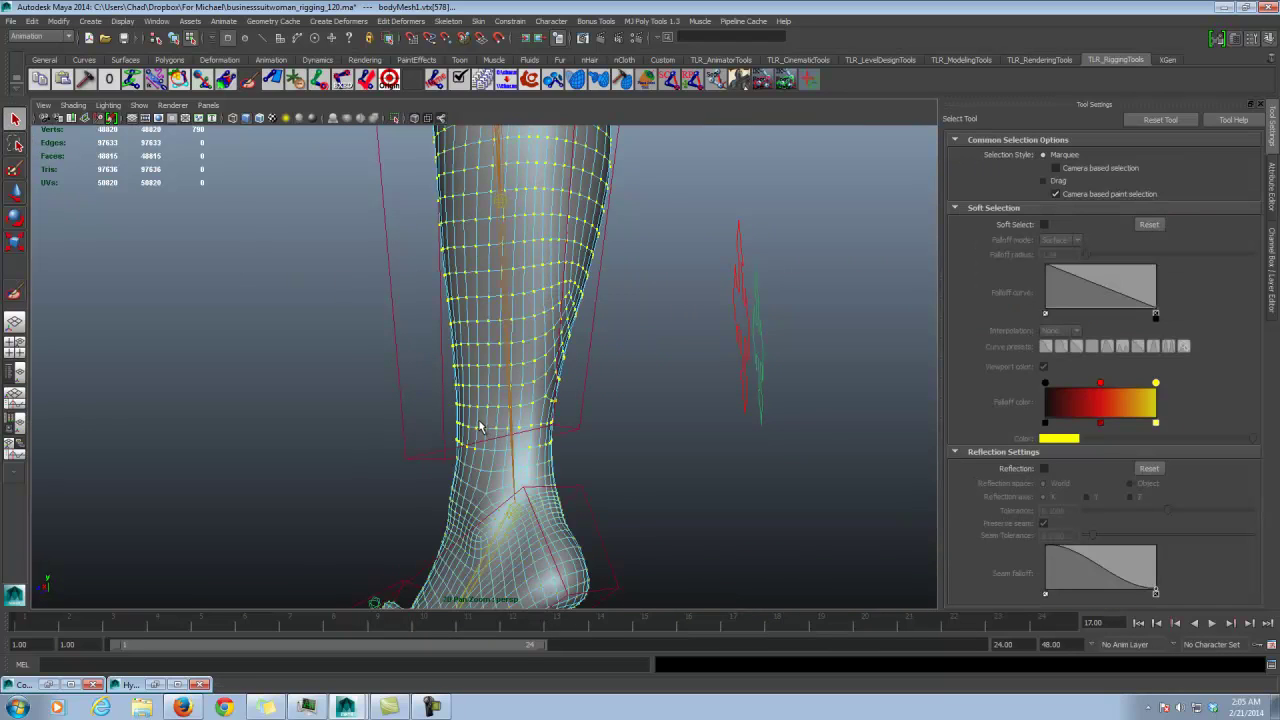
right_drag(477, 421, 420, 409)
ctrl+shift+drag(415, 411, 557, 454)
alt+right_drag(587, 427, 535, 425)
alt+drag(540, 425, 640, 420)
click(14, 292)
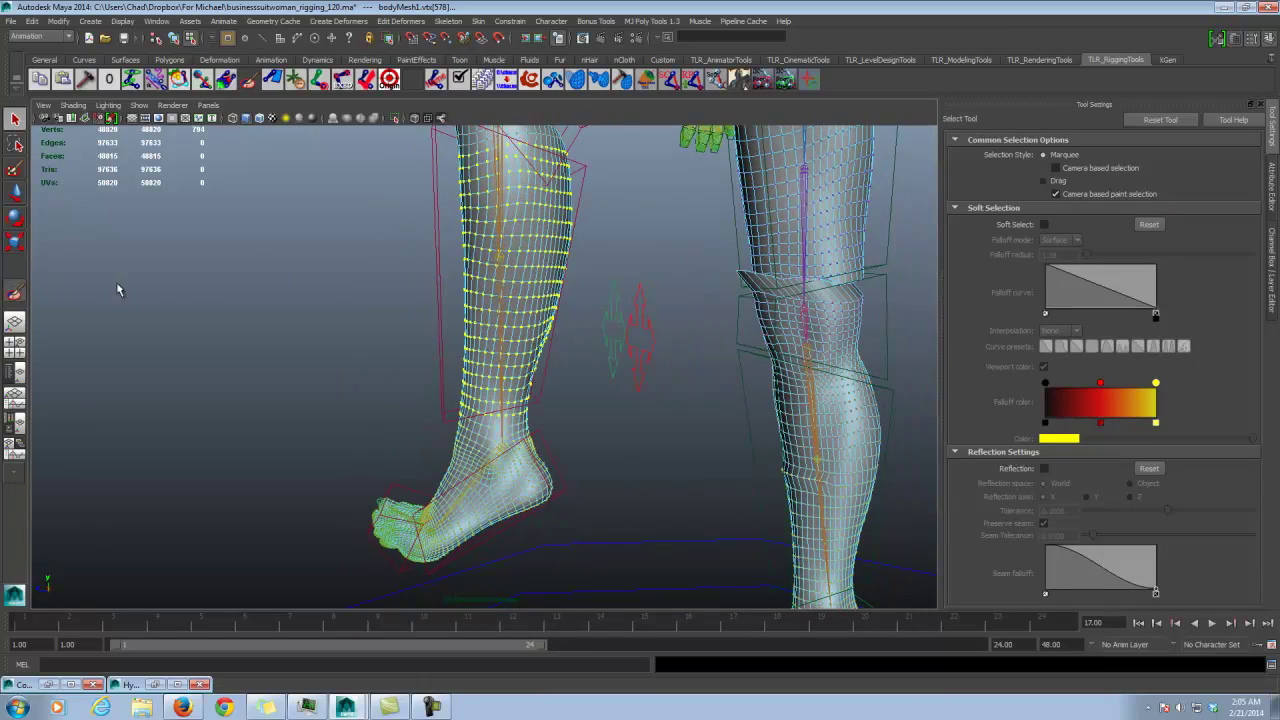
alt+drag(688, 366, 742, 370)
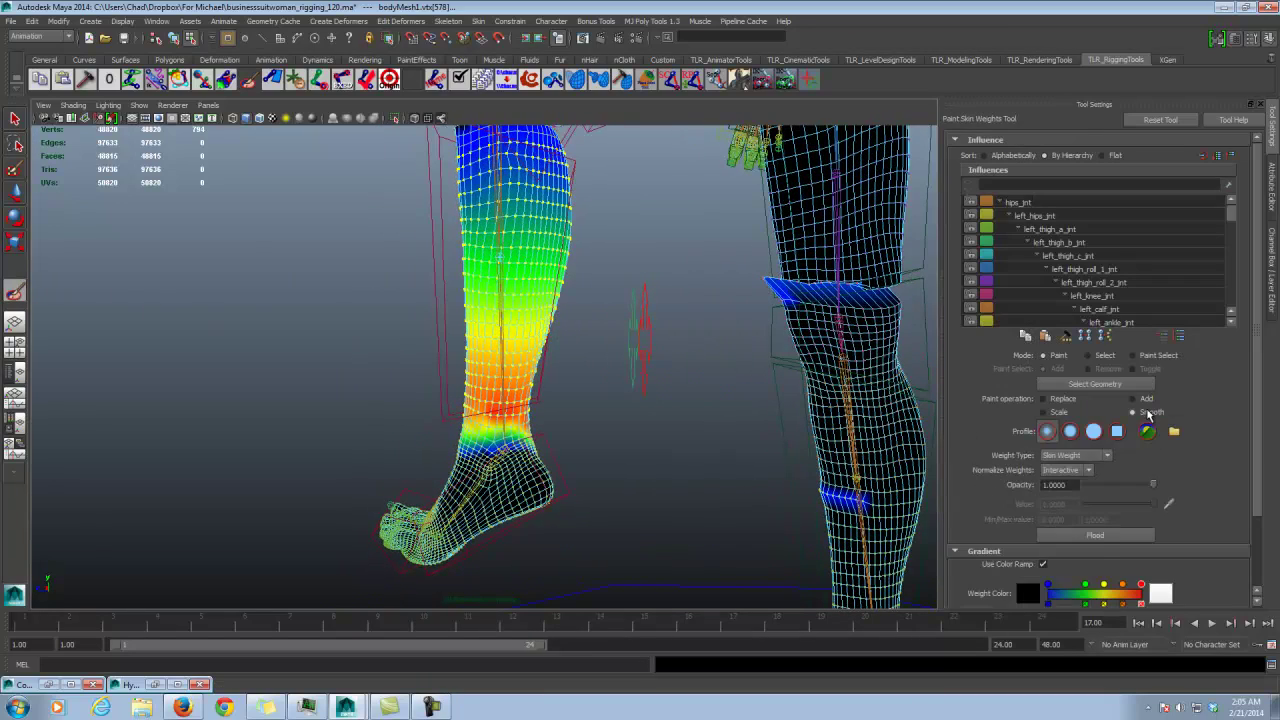
click(1100, 537)
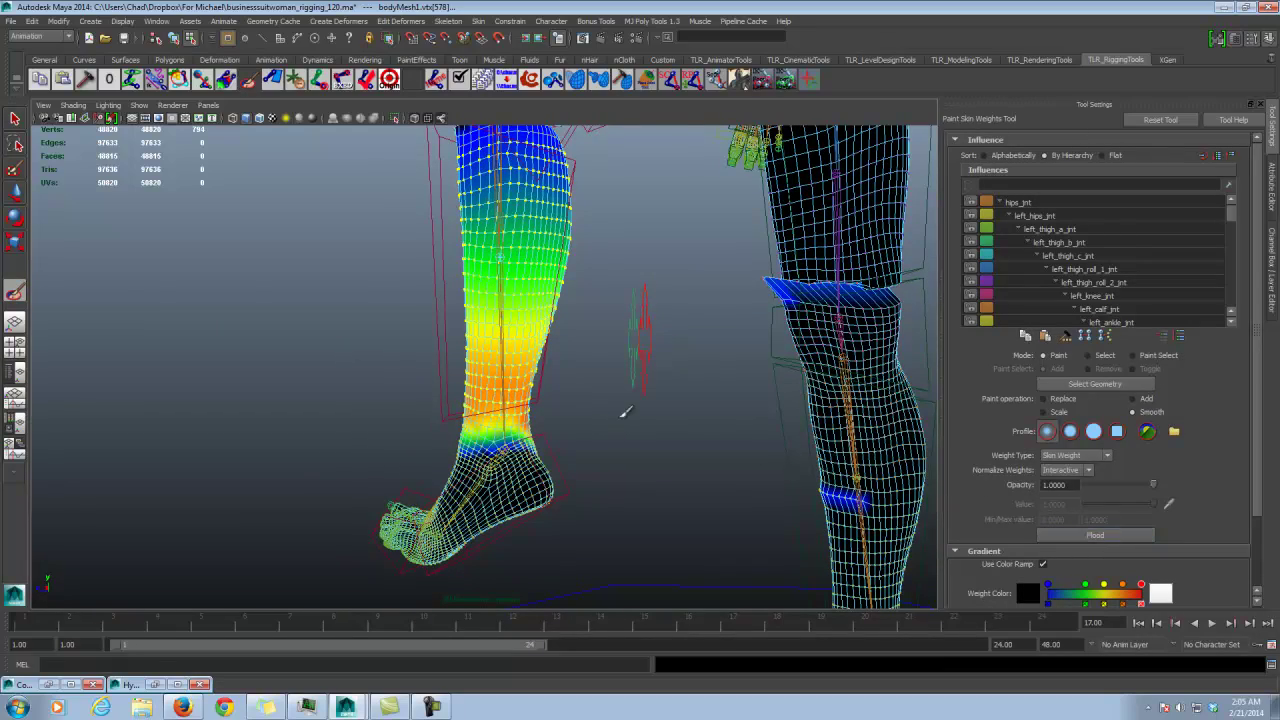
alt+drag(629, 409, 565, 320)
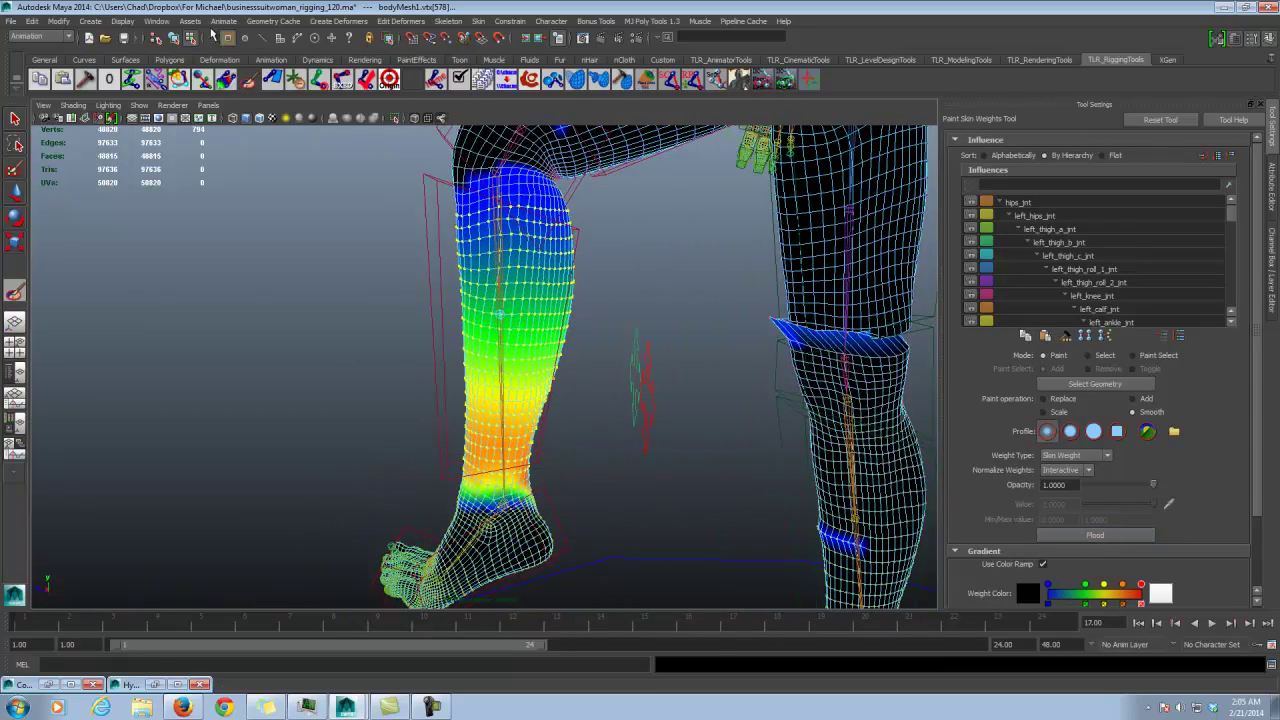
click(190, 38)
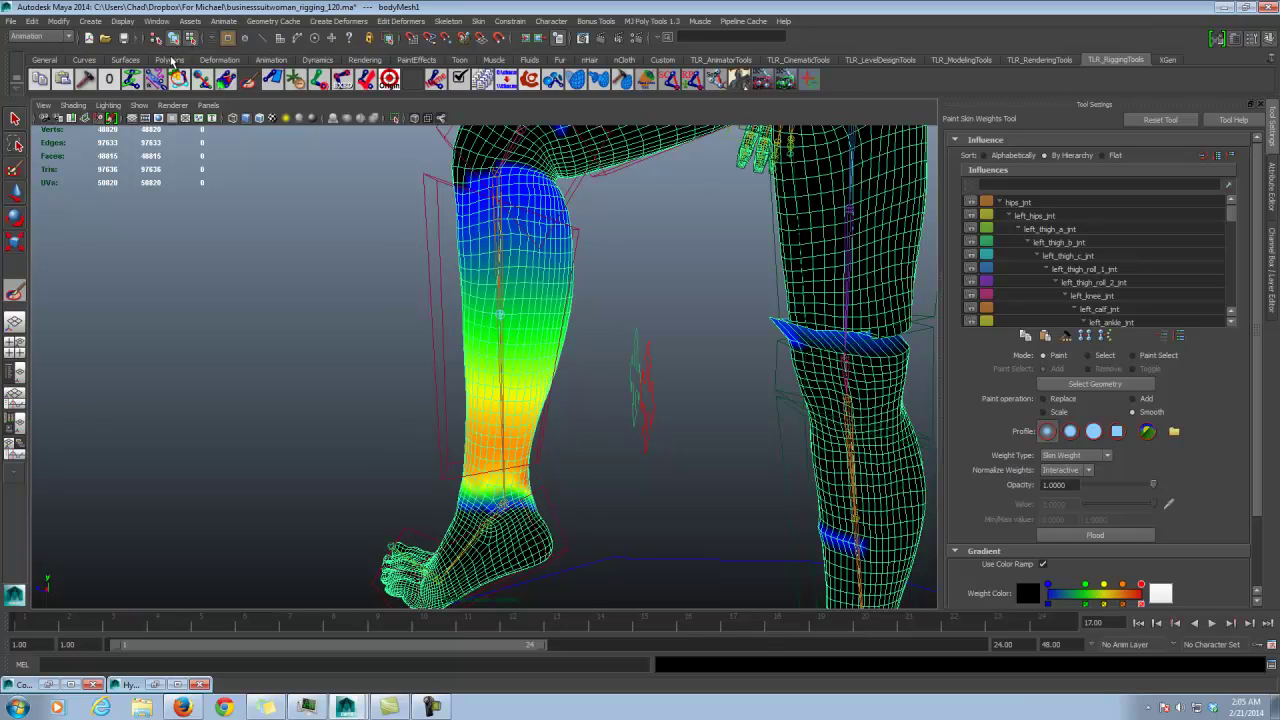
Step: Check the left leg influences up to left_thigh_roll_2_jnt and paint its weights off the upper calf with Replace at value 0
scroll(1220, 214, down, 2)
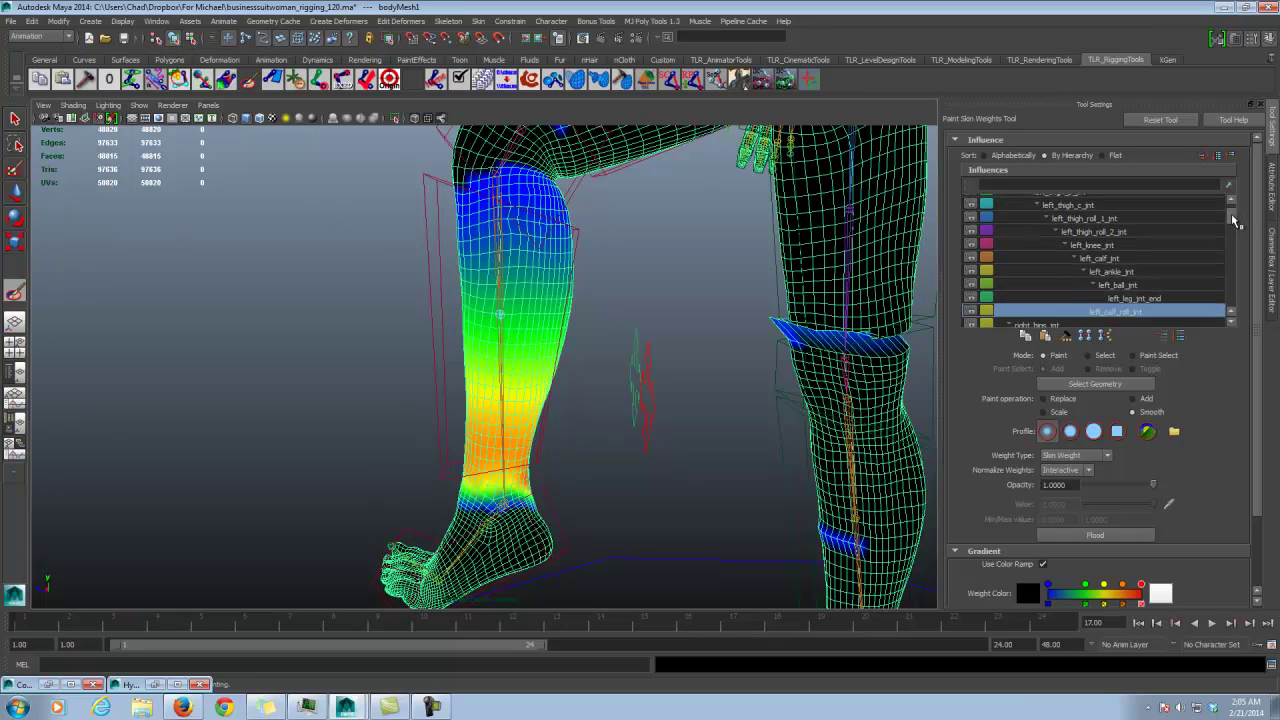
click(1150, 273)
click(1126, 260)
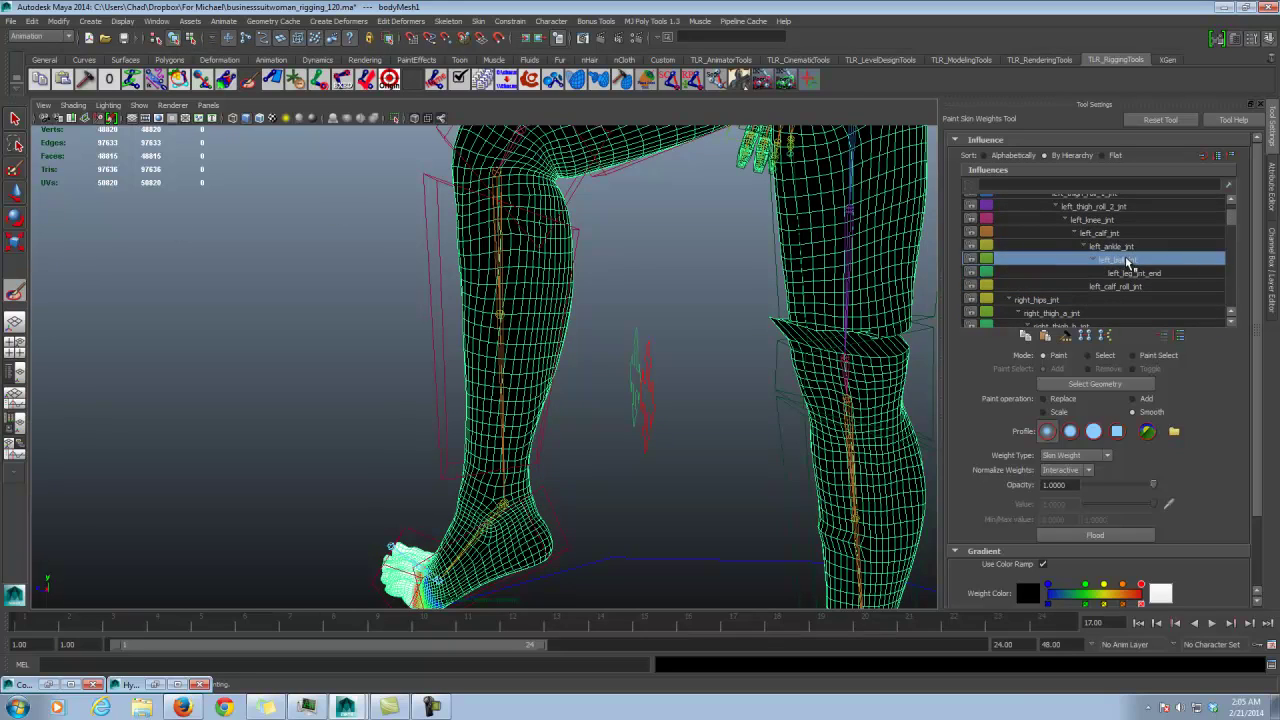
click(1120, 246)
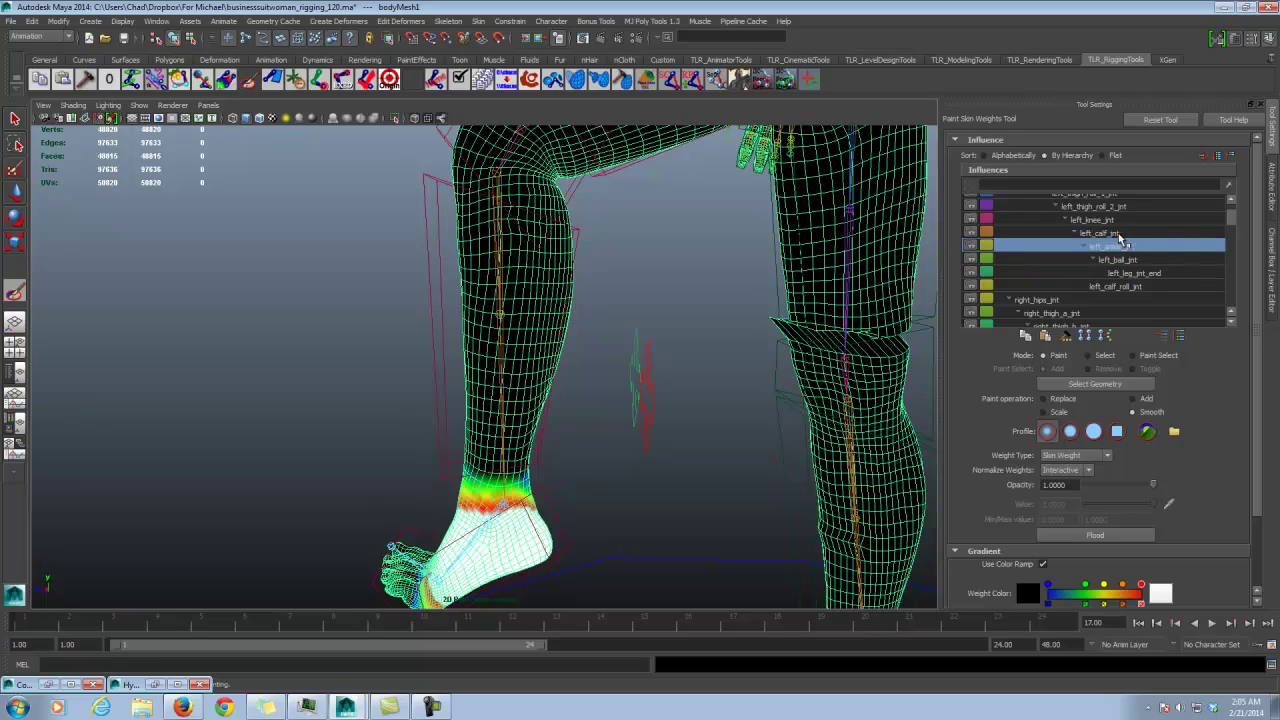
click(1110, 233)
click(1095, 206)
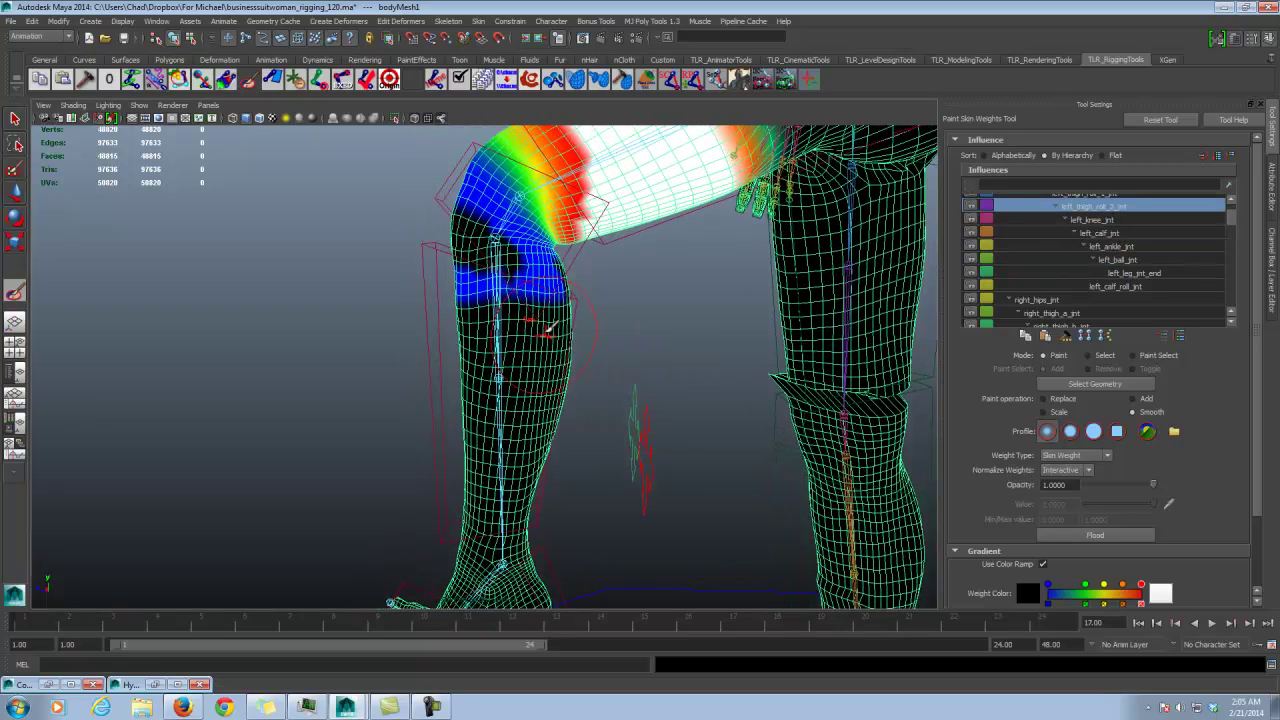
scroll(548, 331, up, 1)
click(1045, 400)
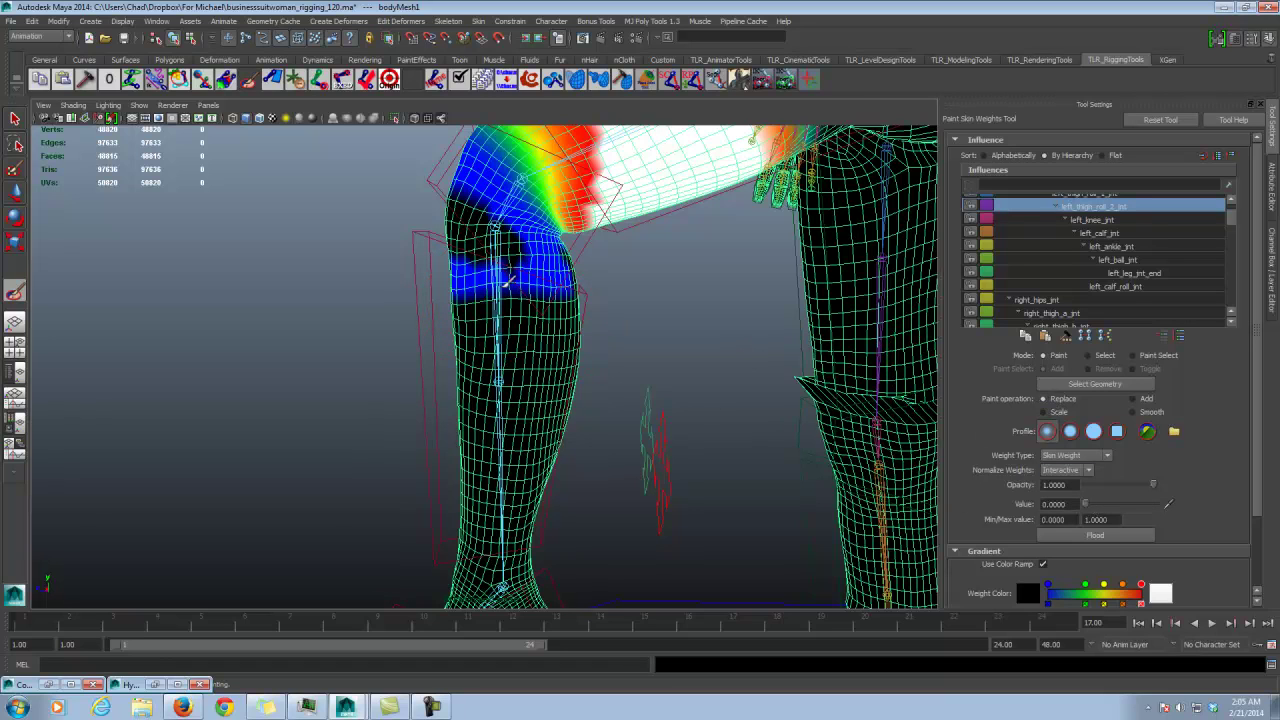
alt+drag(543, 280, 500, 286)
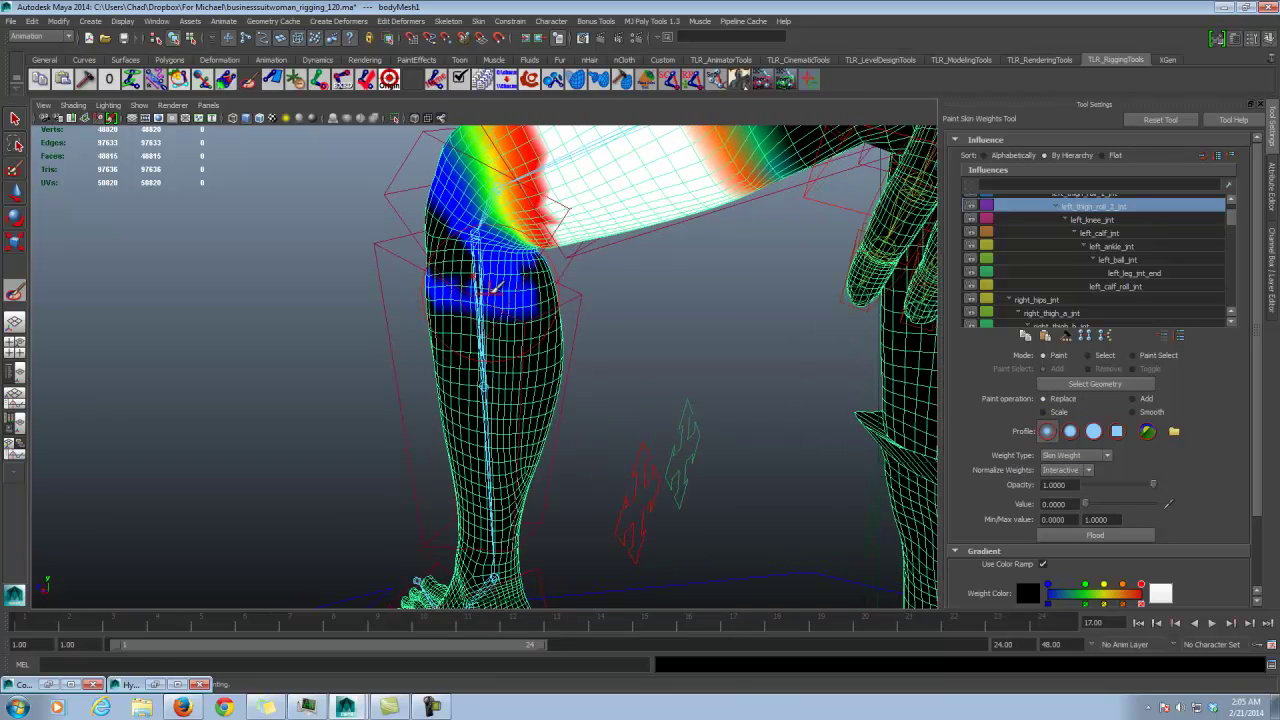
Step: Select left_knee_jnt as the influence and paint its weights off the upper calf with Replace at value 0
click(1110, 219)
alt+drag(386, 323, 500, 297)
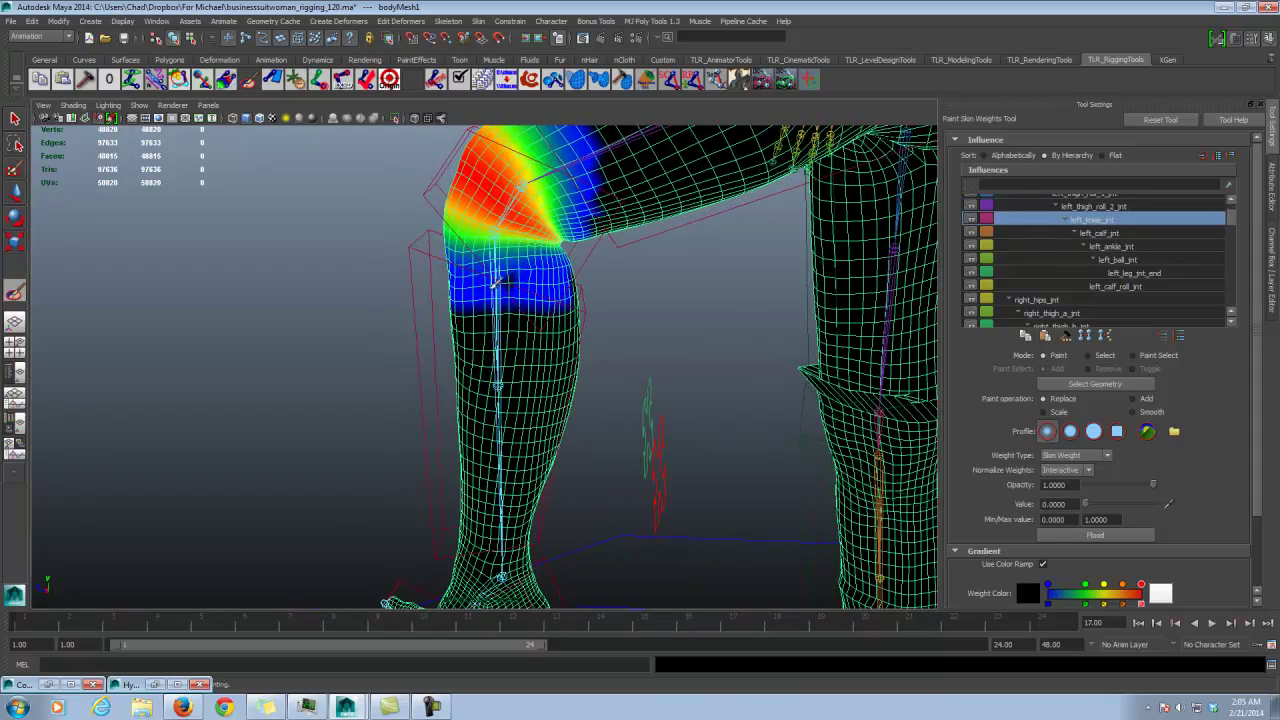
alt+drag(567, 287, 560, 320)
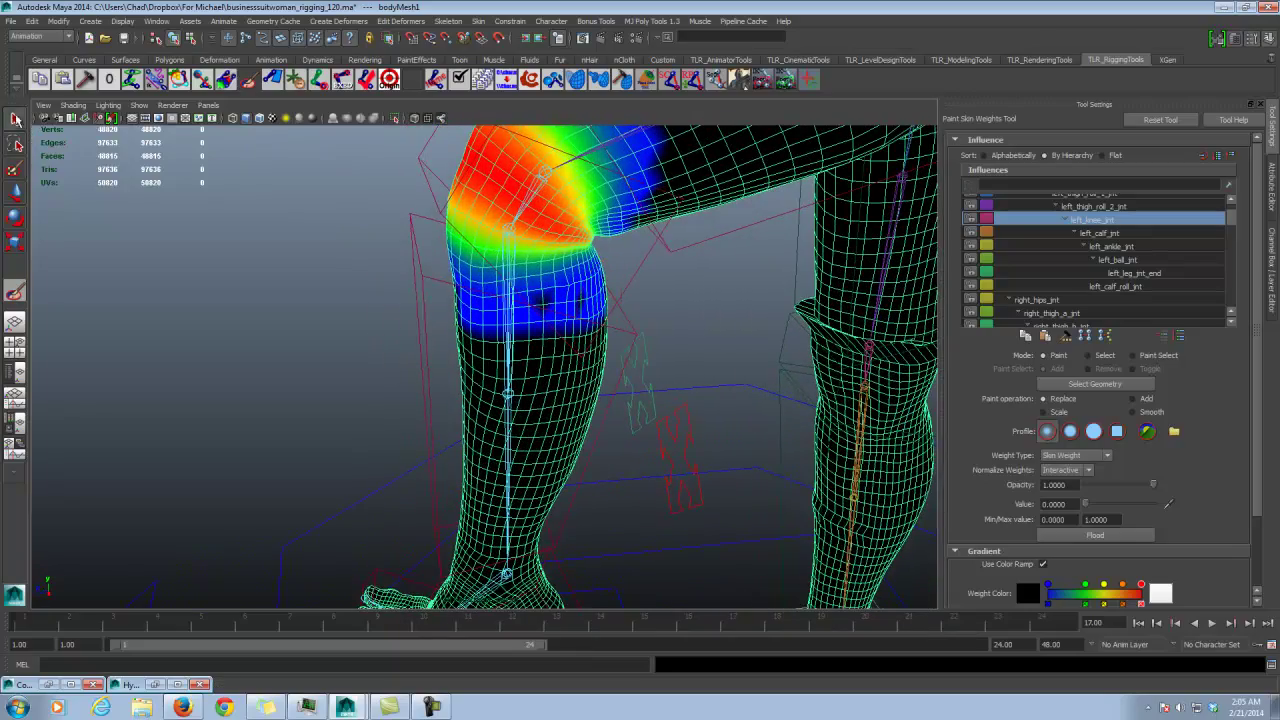
Step: Select the stray vertices on the side of the upper calf below the knee, inspect the area, and return to object mode
click(15, 118)
right_drag(560, 296, 565, 292)
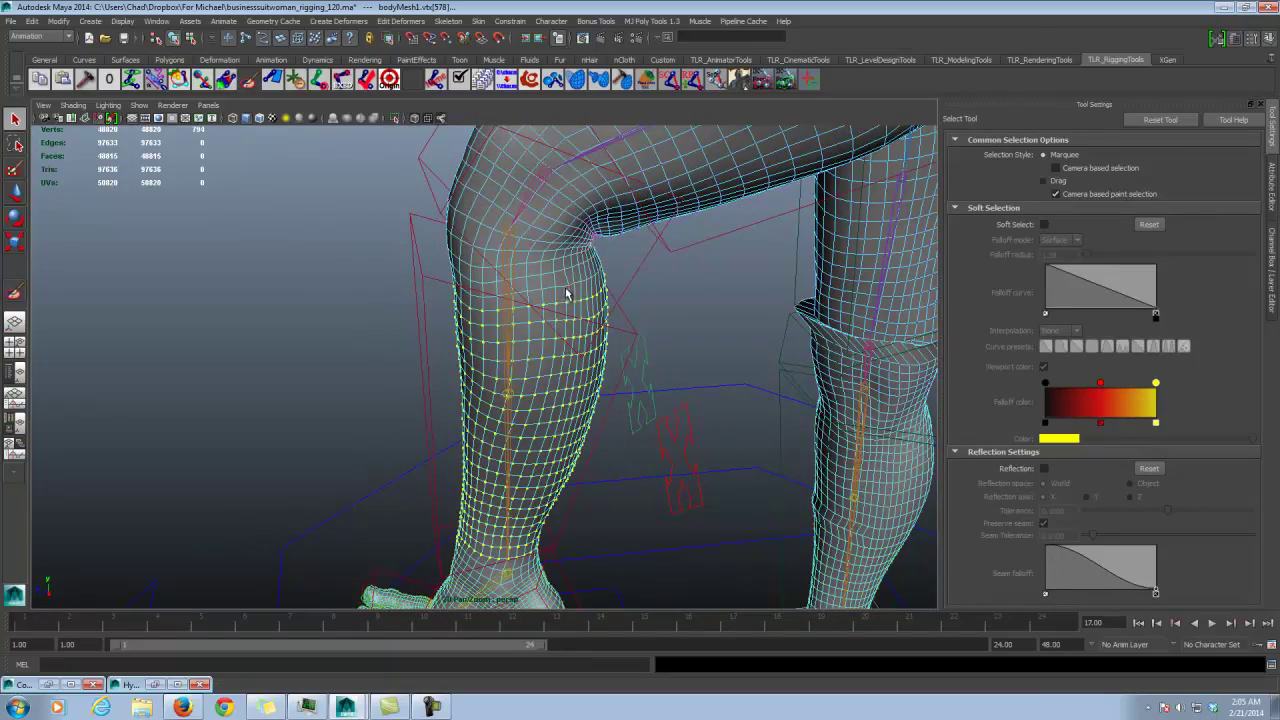
click(568, 288)
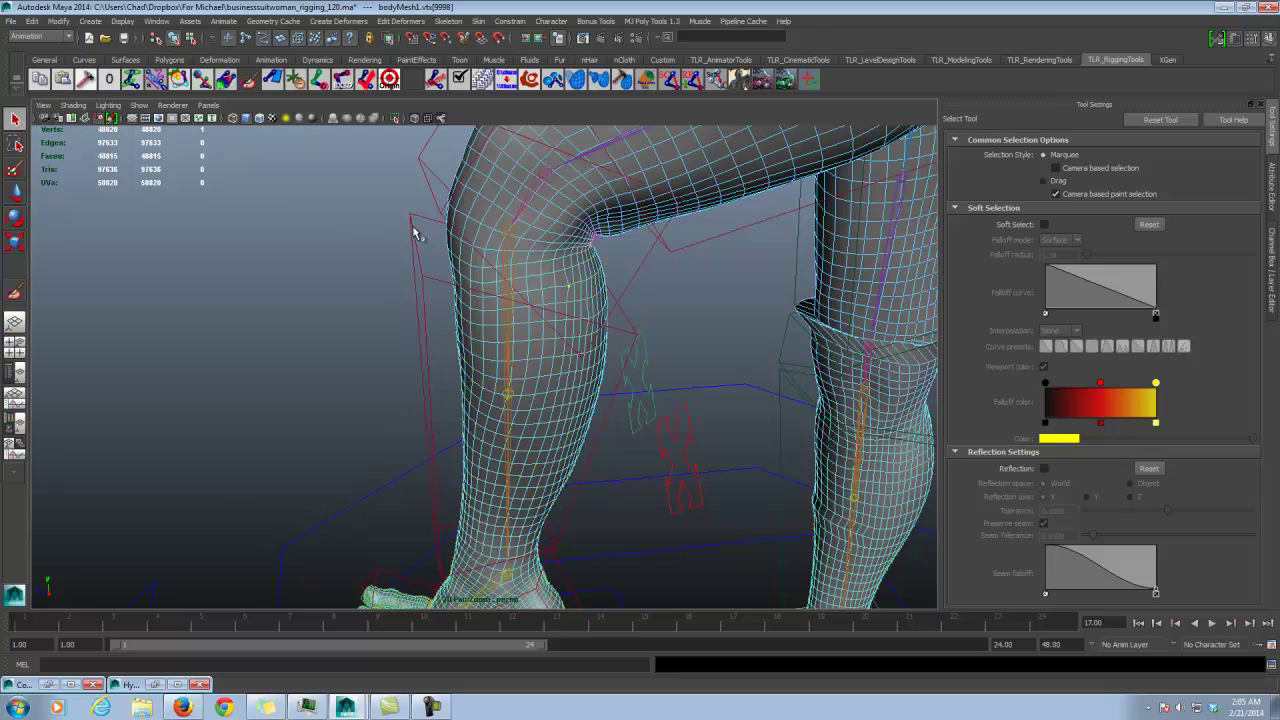
alt+drag(537, 281, 493, 265)
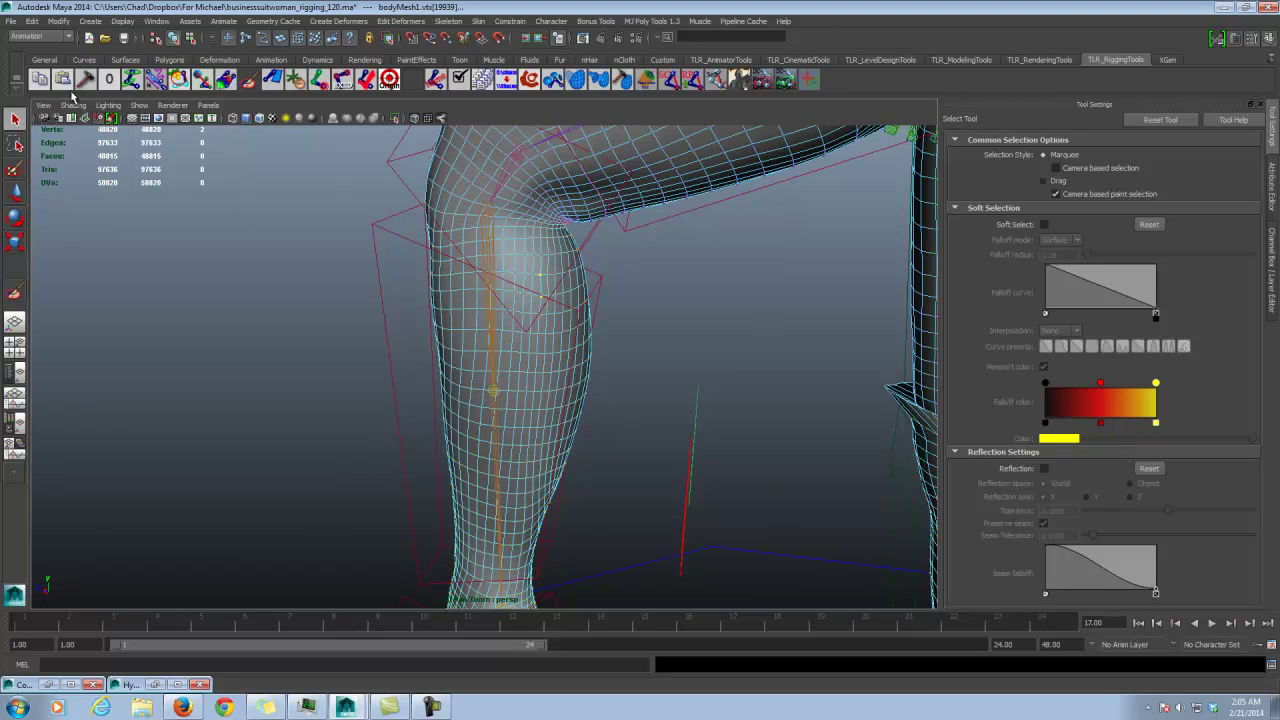
alt+drag(556, 246, 571, 246)
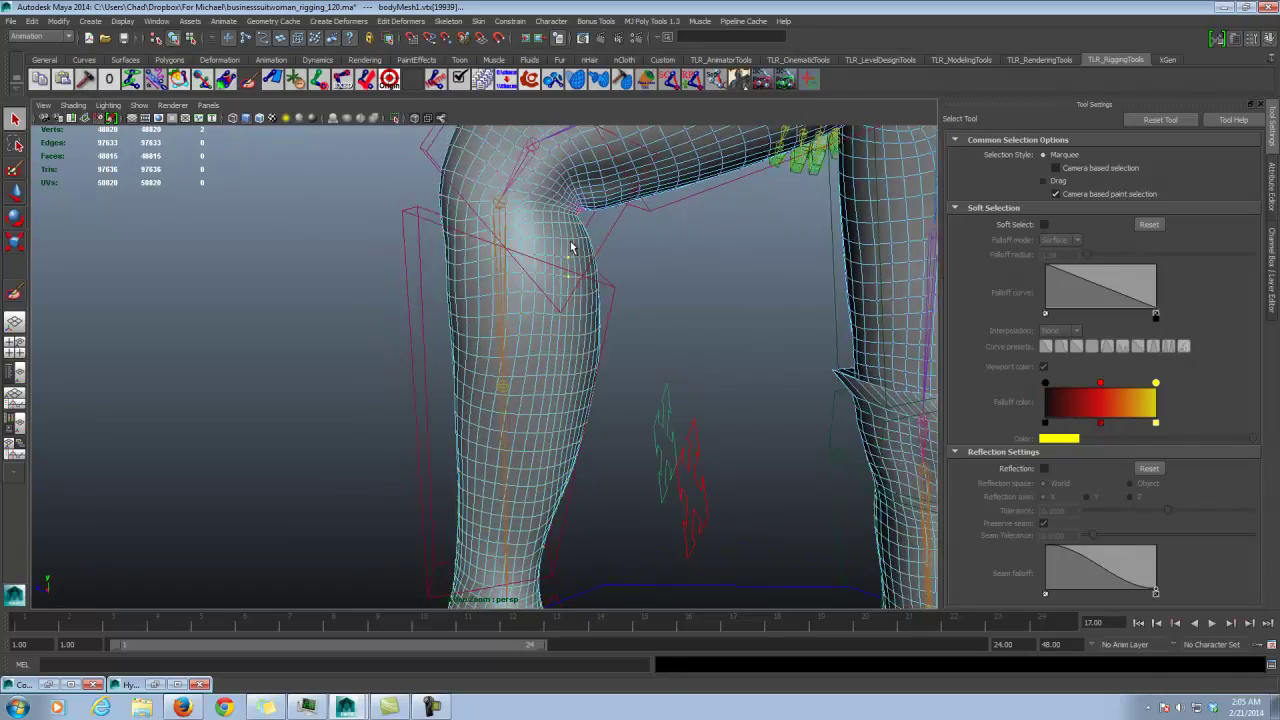
alt+right_drag(571, 246, 560, 240)
alt+drag(560, 240, 612, 208)
alt+middle_drag(612, 208, 617, 201)
alt+drag(617, 201, 660, 200)
click(174, 38)
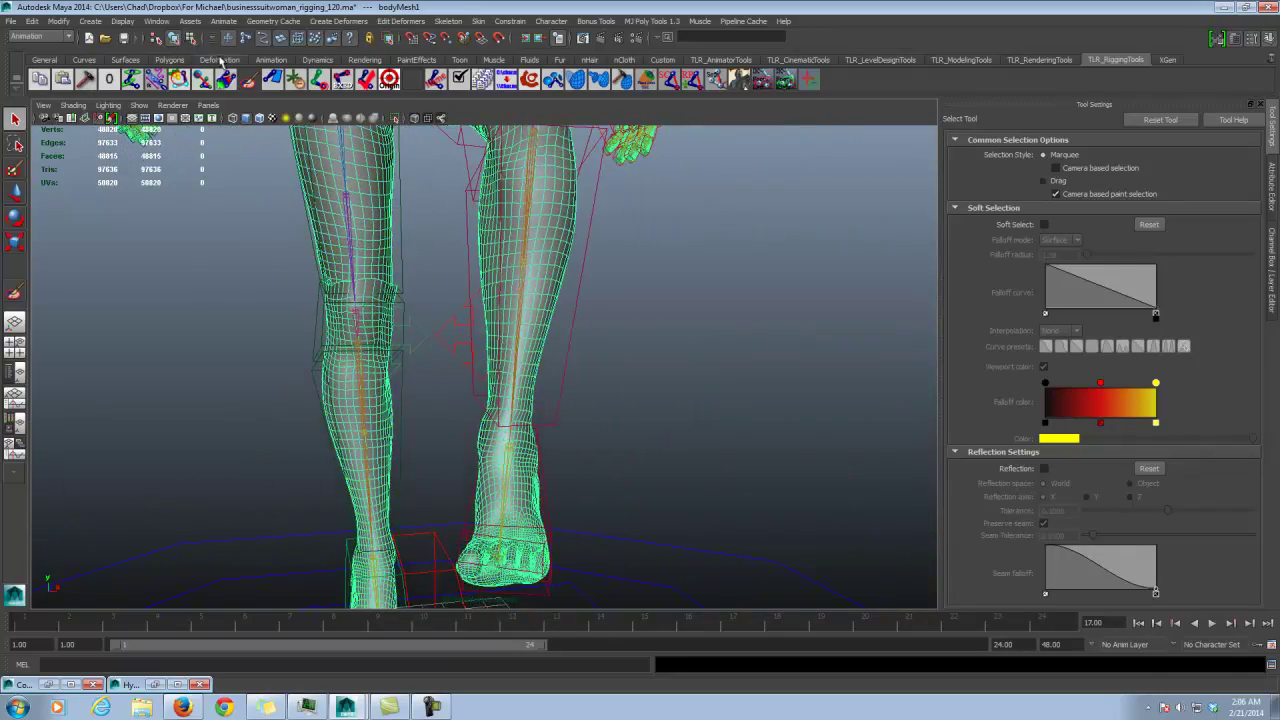
Step: Select left_ankle_jnt in Paint Skin Weights and smooth its weights around the back of the left ankle
click(248, 80)
alt+right_drag(510, 370, 606, 357)
alt+middle_drag(606, 357, 731, 303)
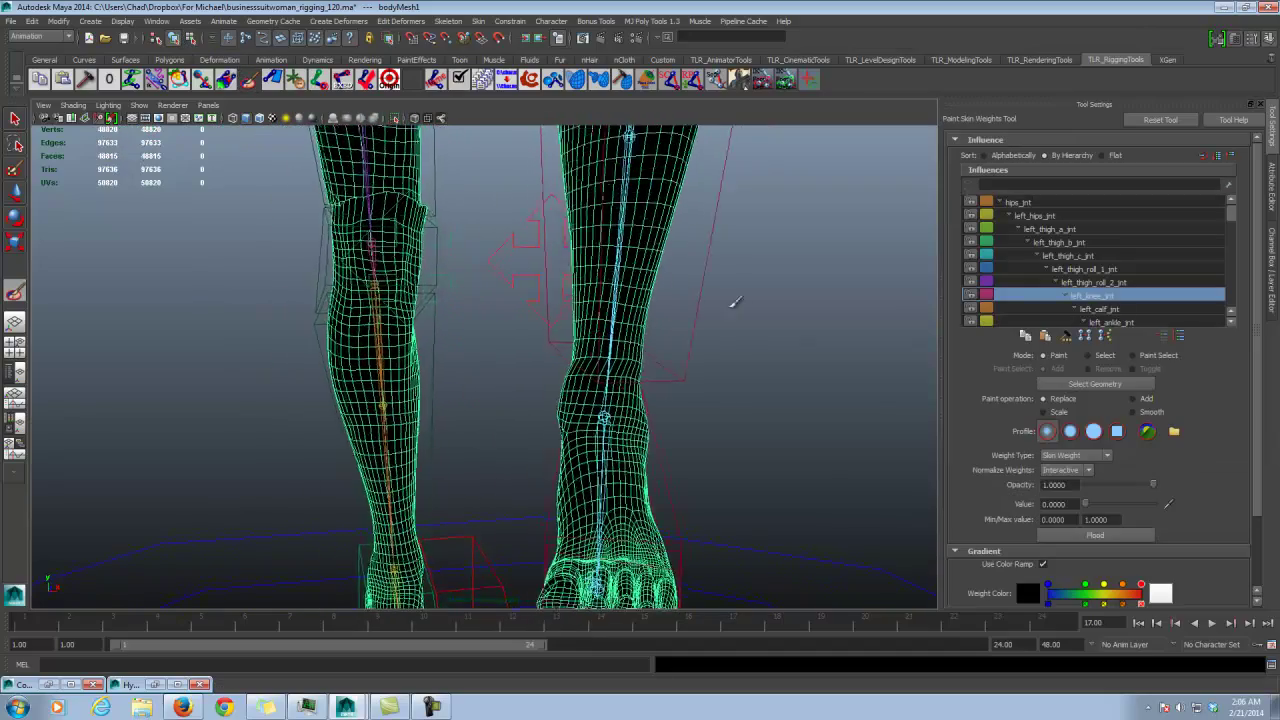
alt+drag(731, 303, 708, 321)
click(1117, 321)
mouse_move(672, 364)
alt+mouse_down()
mouse_move(534, 357)
mouse_move(466, 380)
mouse_move(503, 366)
mouse_move(440, 372)
alt+mouse_up()
alt+right_drag(440, 372, 503, 378)
alt+drag(503, 378, 434, 390)
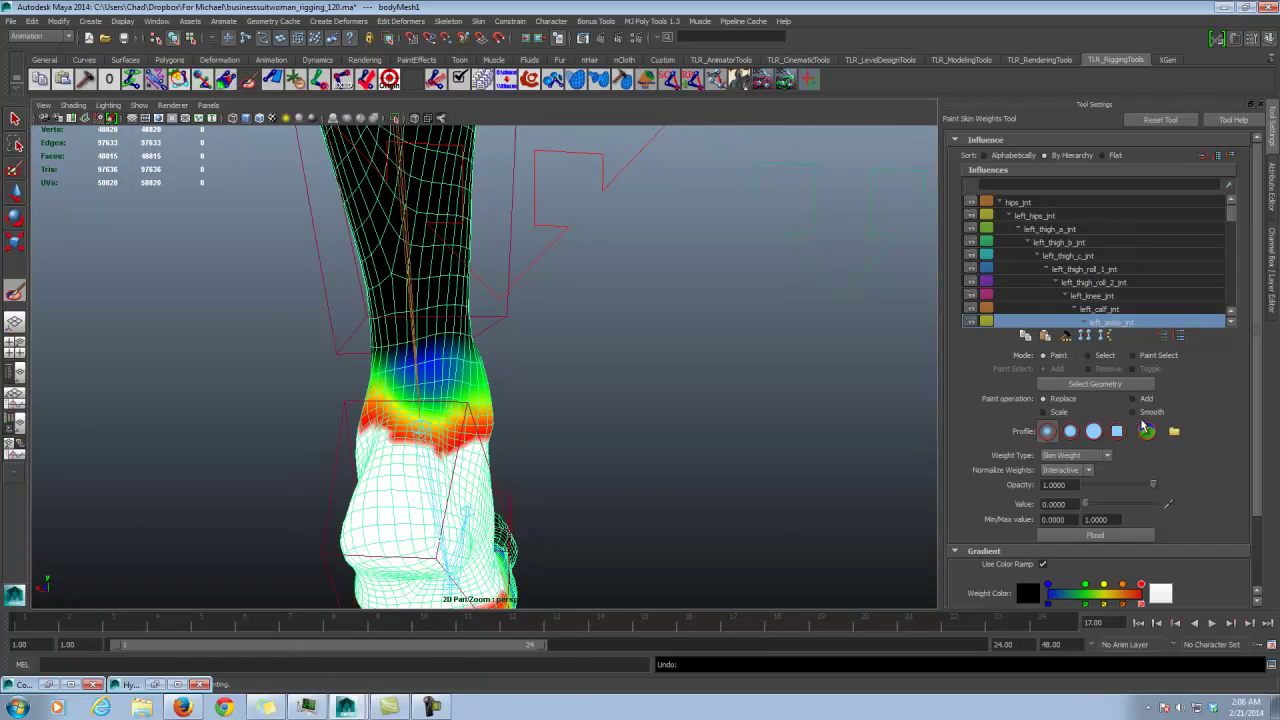
click(1132, 412)
mouse_move(390, 380)
mouse_down()
mouse_move(445, 388)
mouse_move(415, 387)
mouse_up()
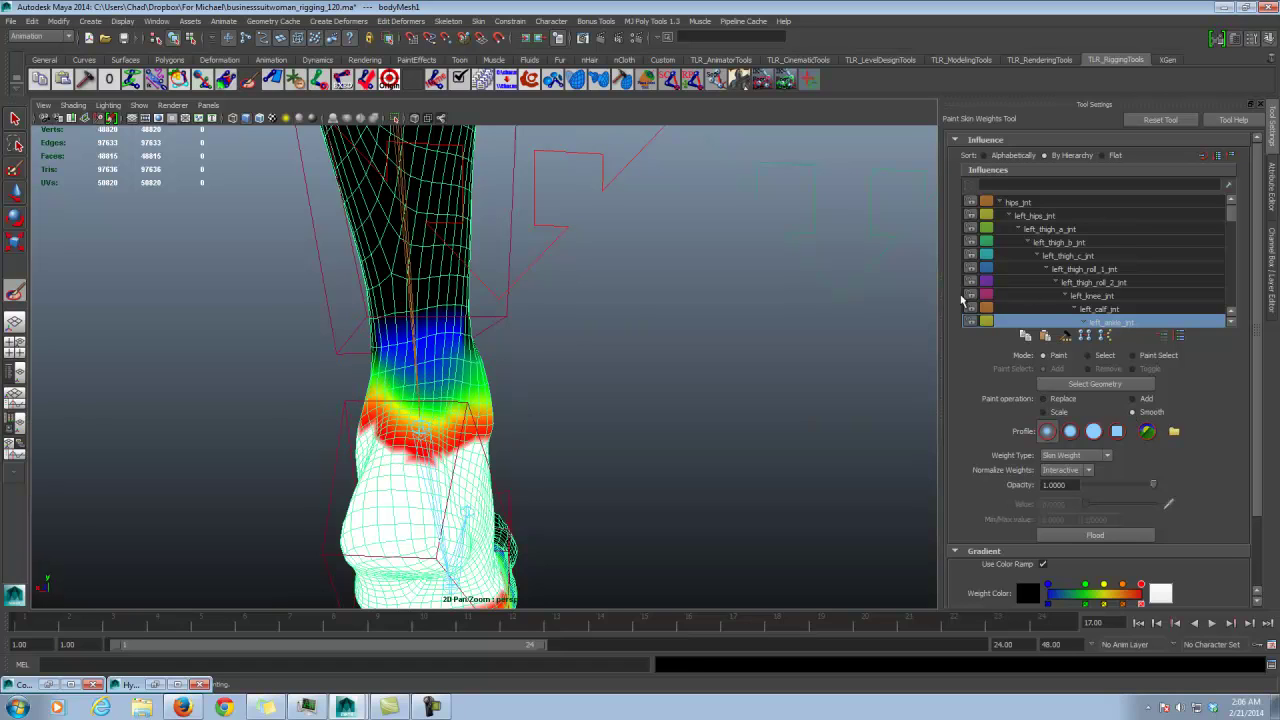
Step: Select left_calf_roll_jnt as the influence and smooth its weights around the back and side of the ankle
scroll(1234, 228, down, 3)
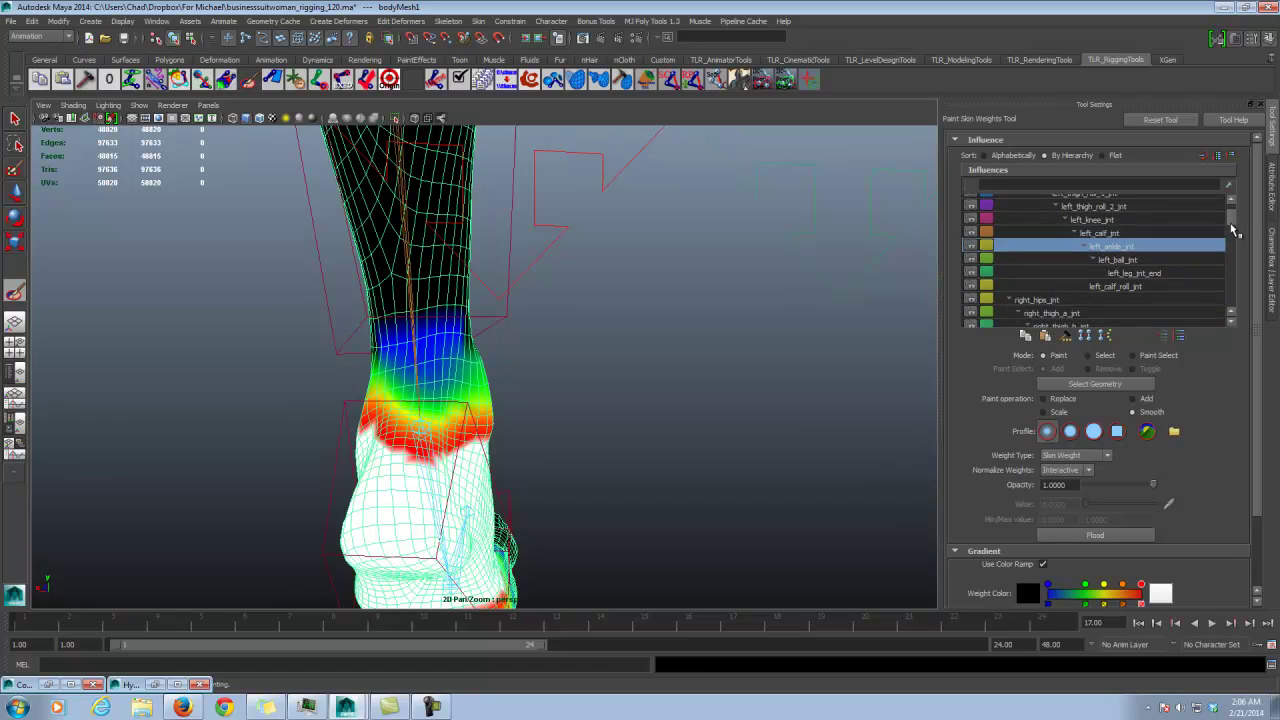
click(1131, 249)
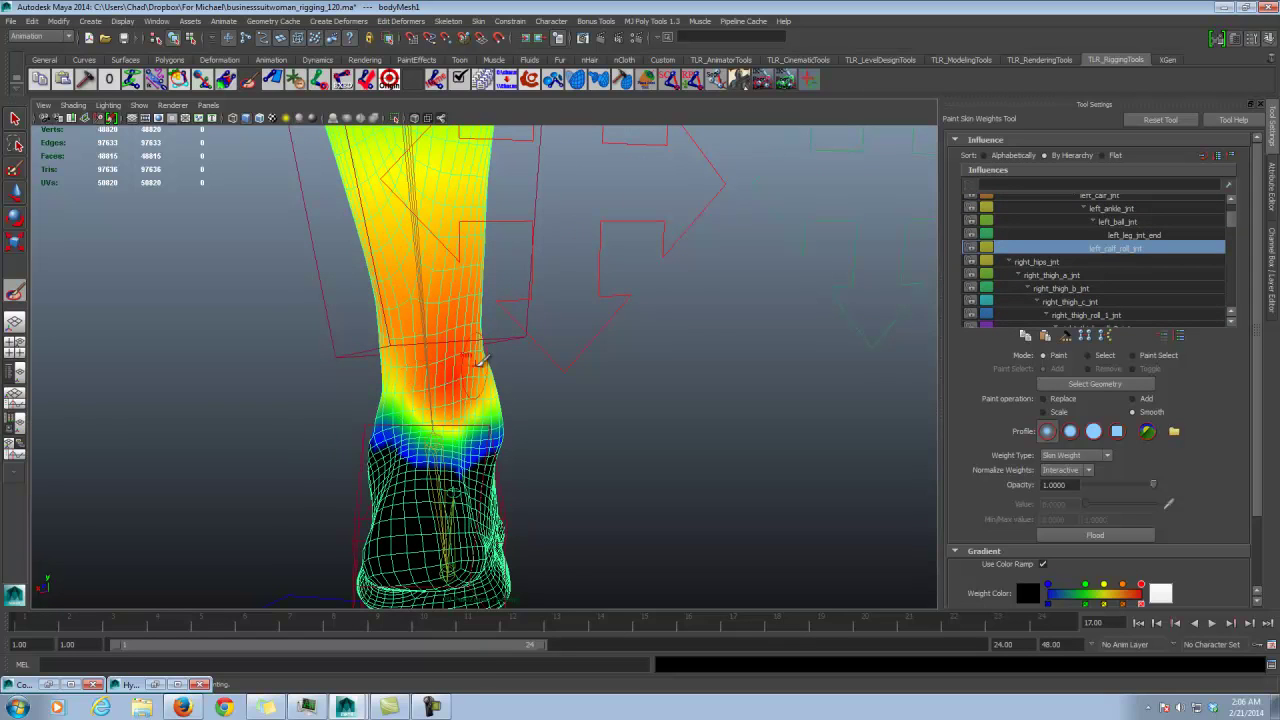
click(190, 38)
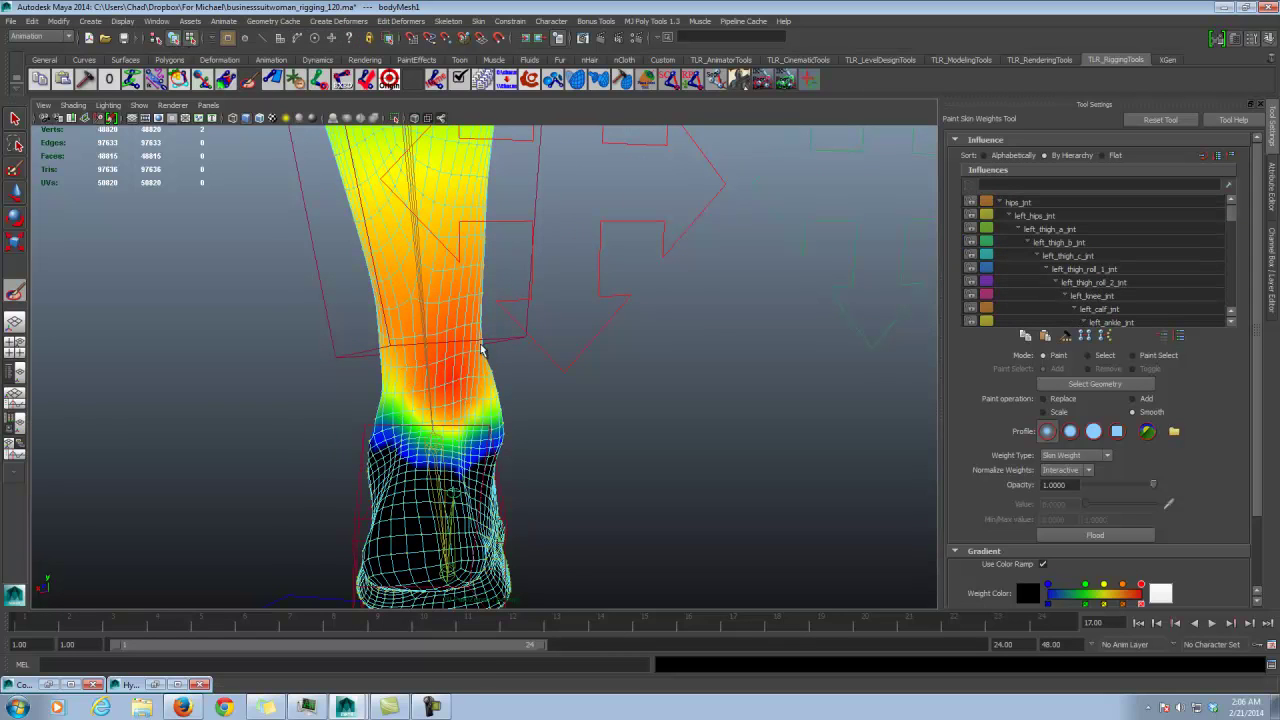
mouse_move(495, 520)
alt+mouse_down()
mouse_move(520, 400)
mouse_move(509, 343)
mouse_move(557, 300)
mouse_move(565, 318)
mouse_move(500, 343)
alt+mouse_up()
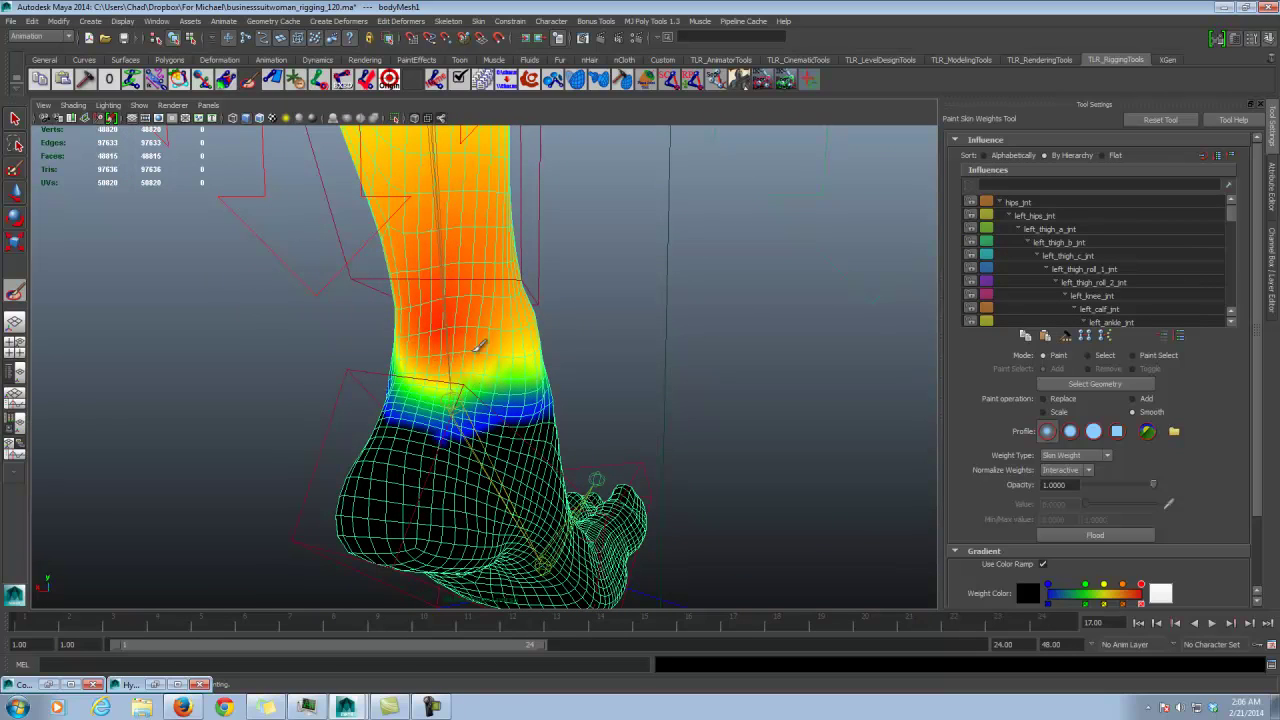
Step: Select left_calf_jnt as the influence and smooth its weights around the lower calf just above the ankle
scroll(1218, 226, down, 2)
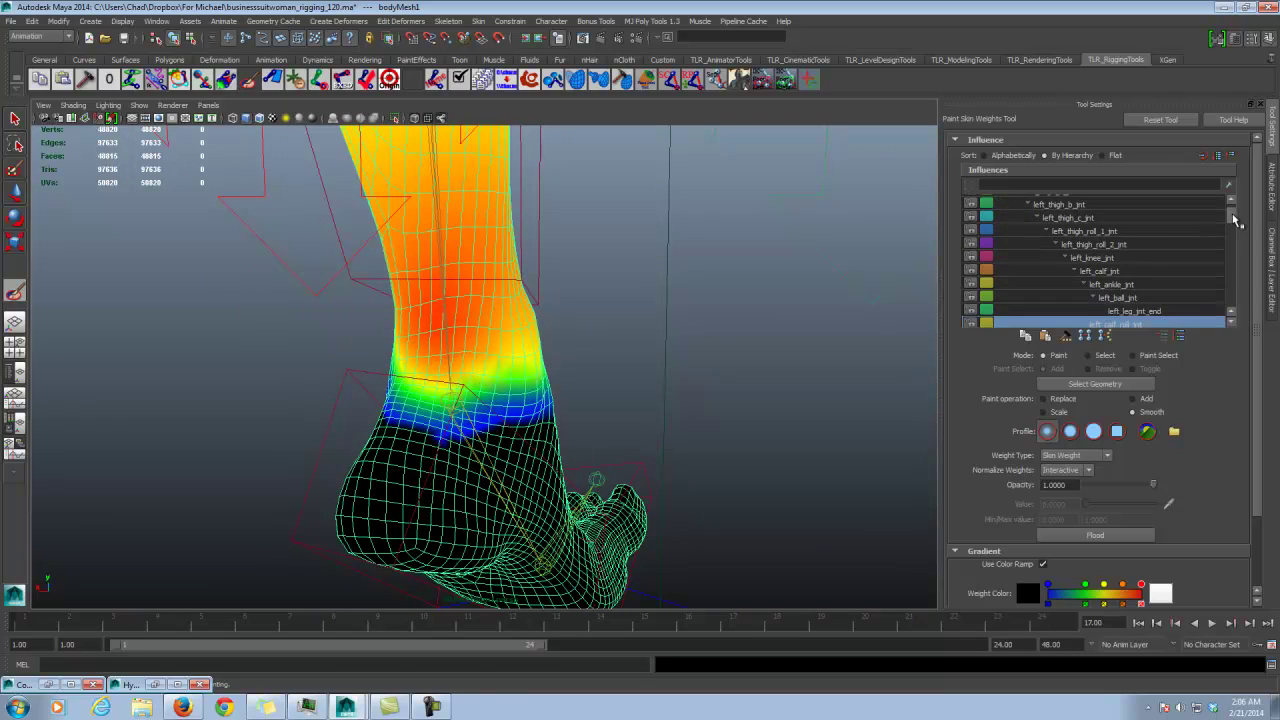
click(1100, 258)
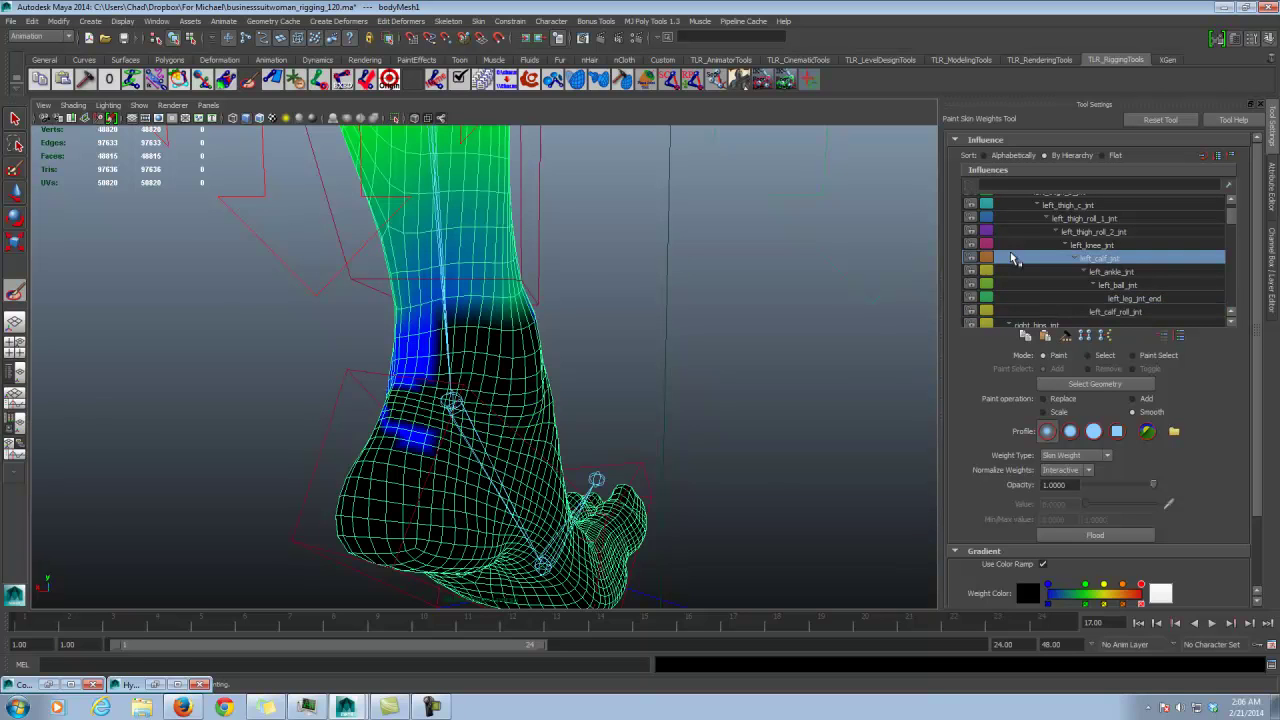
mouse_move(530, 282)
alt+mouse_down()
mouse_move(450, 296)
mouse_move(528, 288)
mouse_move(424, 316)
mouse_move(551, 306)
alt+mouse_up()
mouse_move(545, 302)
mouse_down()
mouse_move(526, 294)
mouse_move(590, 285)
mouse_up()
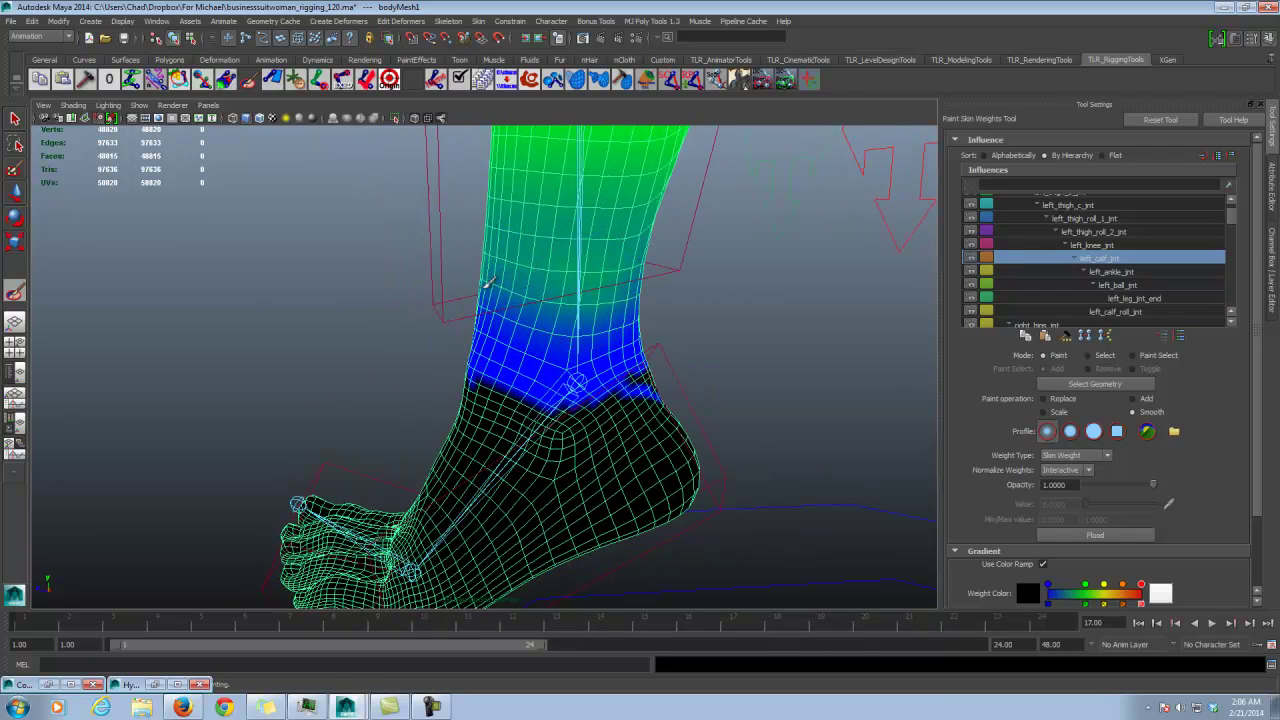
Step: Examine the left_calf_jnt weights around the left lower calf and ankle from the front, back and both sides
alt+drag(487, 284, 560, 312)
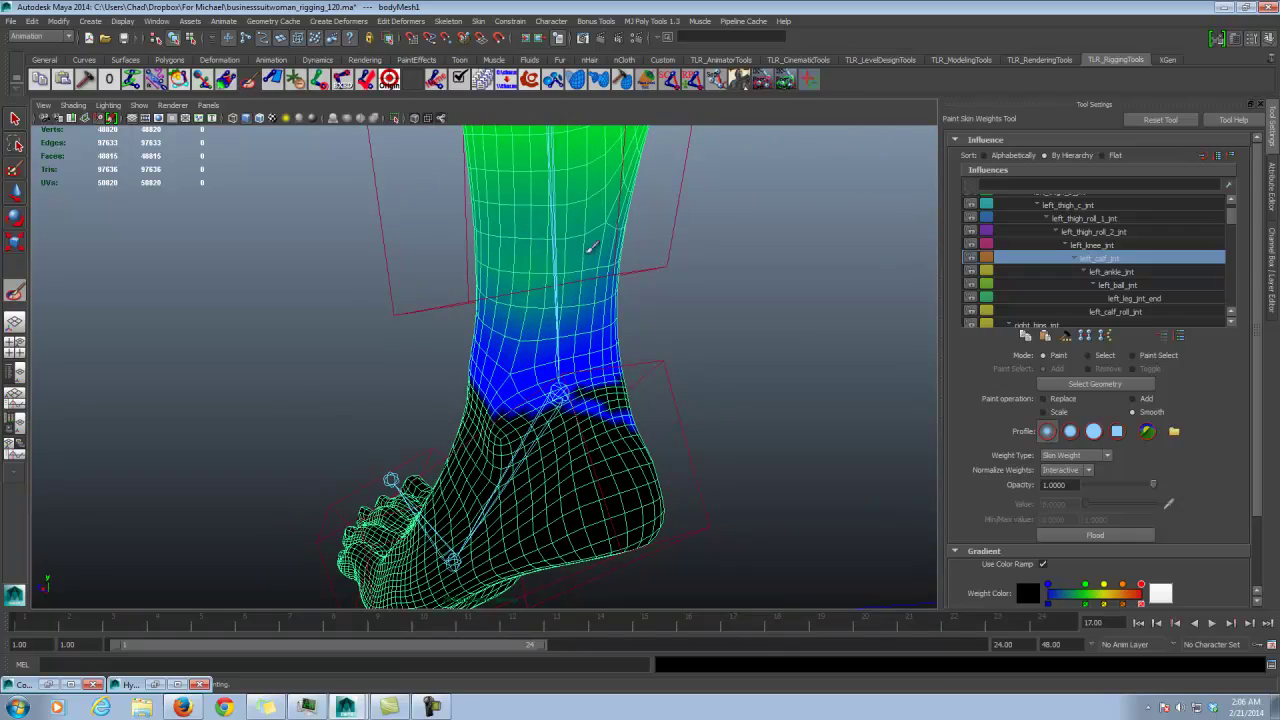
mouse_move(591, 248)
alt+mouse_down()
mouse_move(529, 271)
mouse_move(420, 243)
mouse_move(411, 211)
alt+mouse_up()
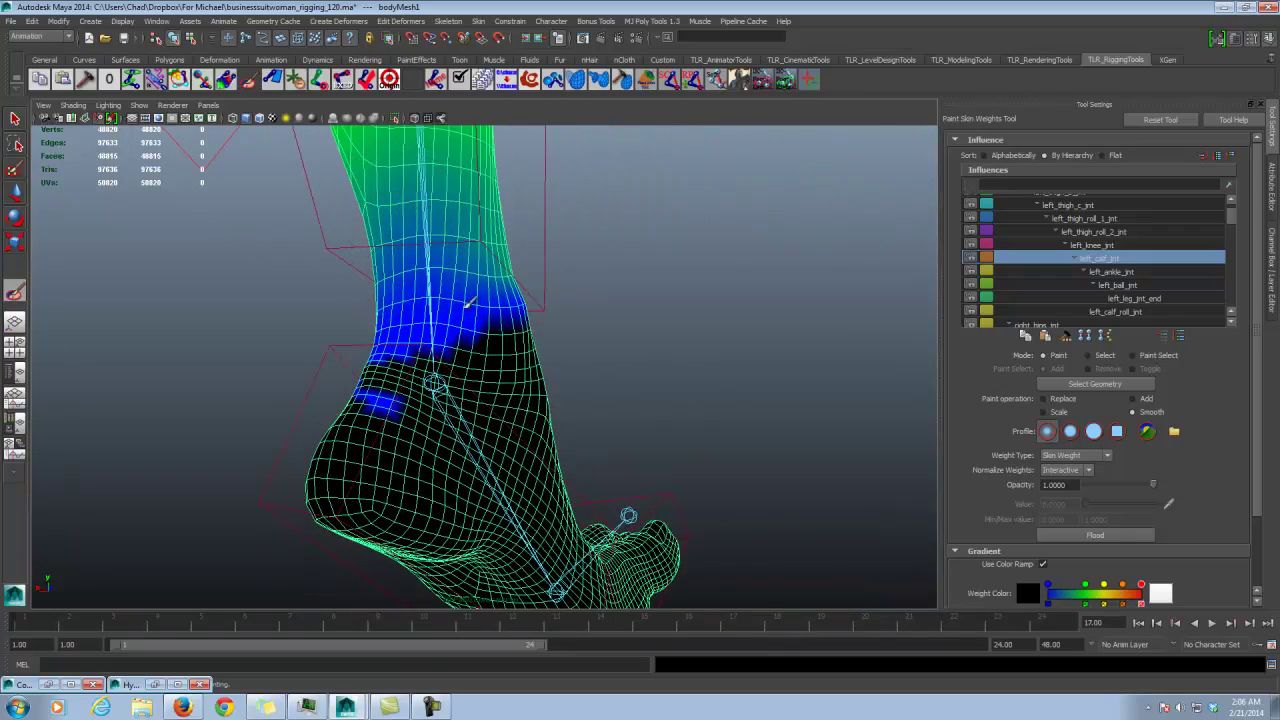
alt+drag(437, 256, 455, 293)
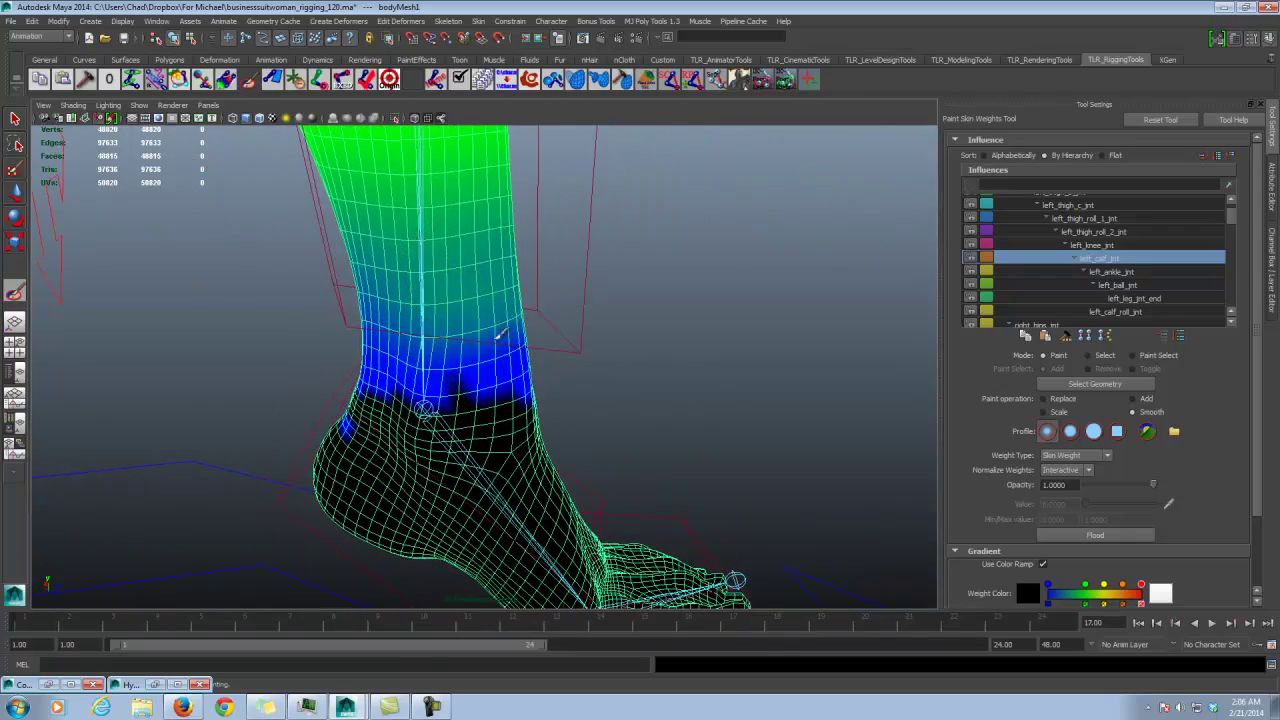
mouse_move(402, 235)
alt+mouse_down()
mouse_move(425, 252)
mouse_move(450, 236)
mouse_move(617, 283)
mouse_move(576, 340)
alt+mouse_up()
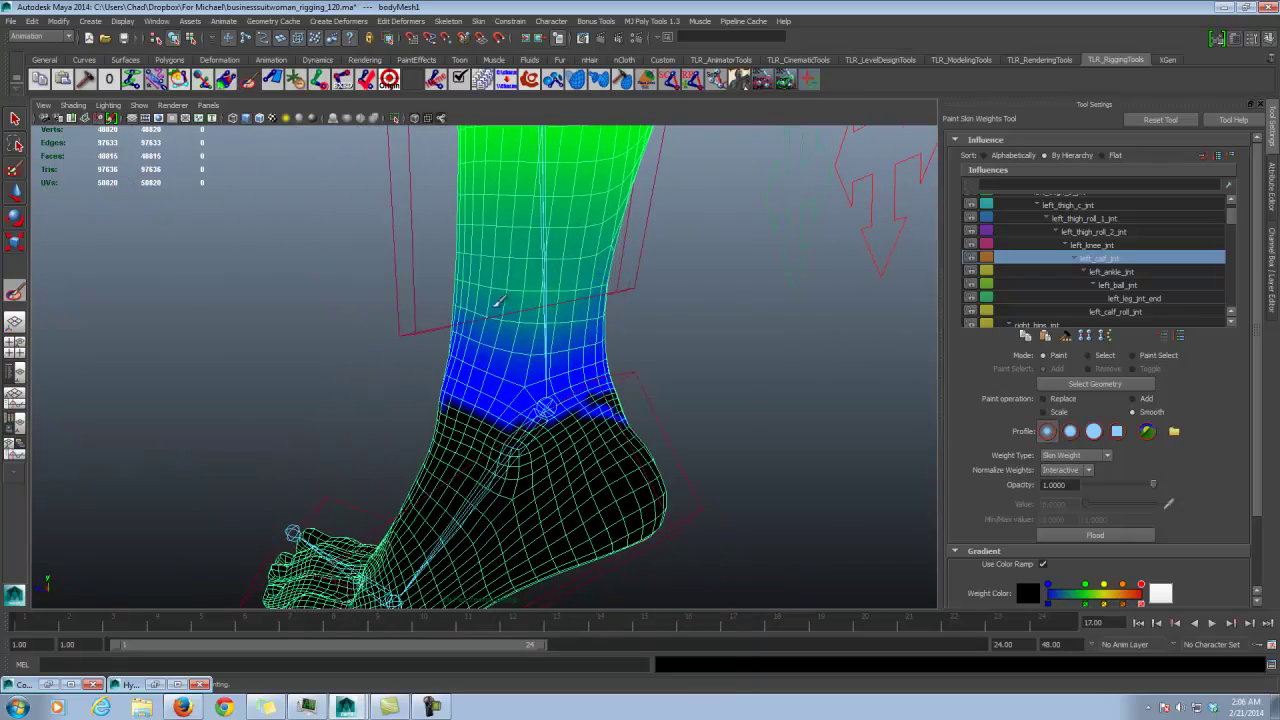
alt+drag(456, 293, 519, 226)
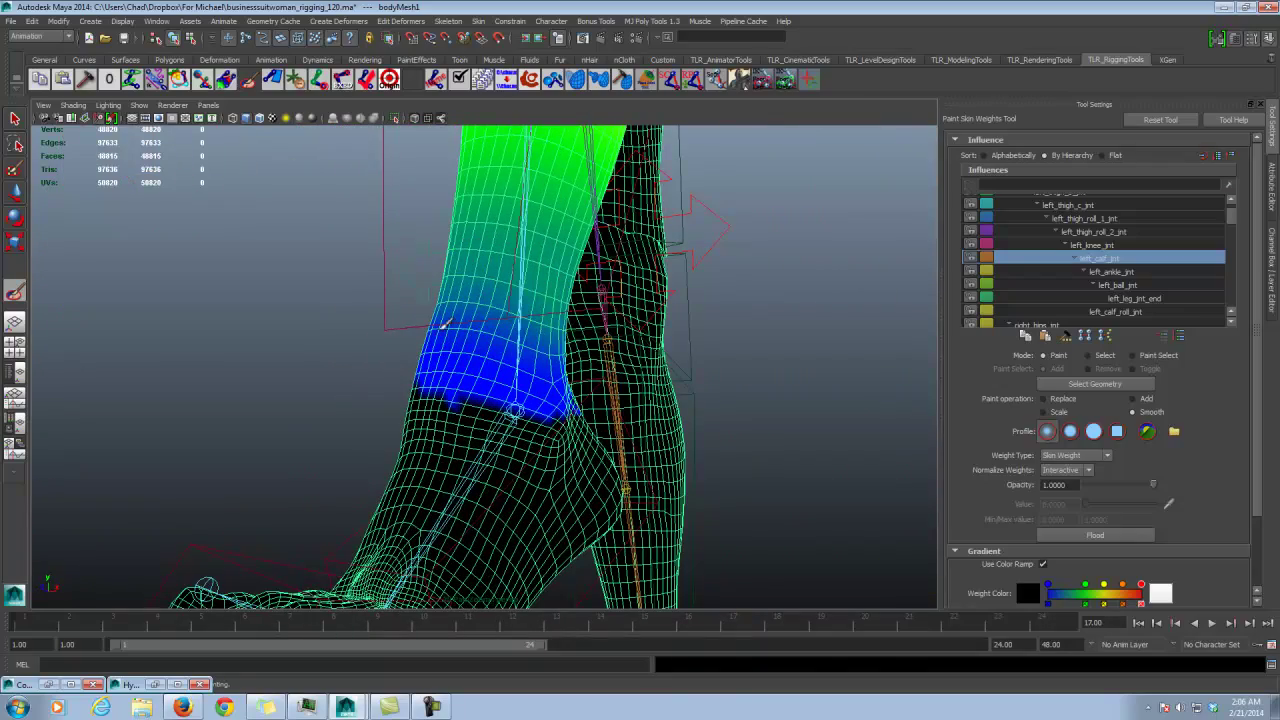
alt+drag(444, 325, 456, 282)
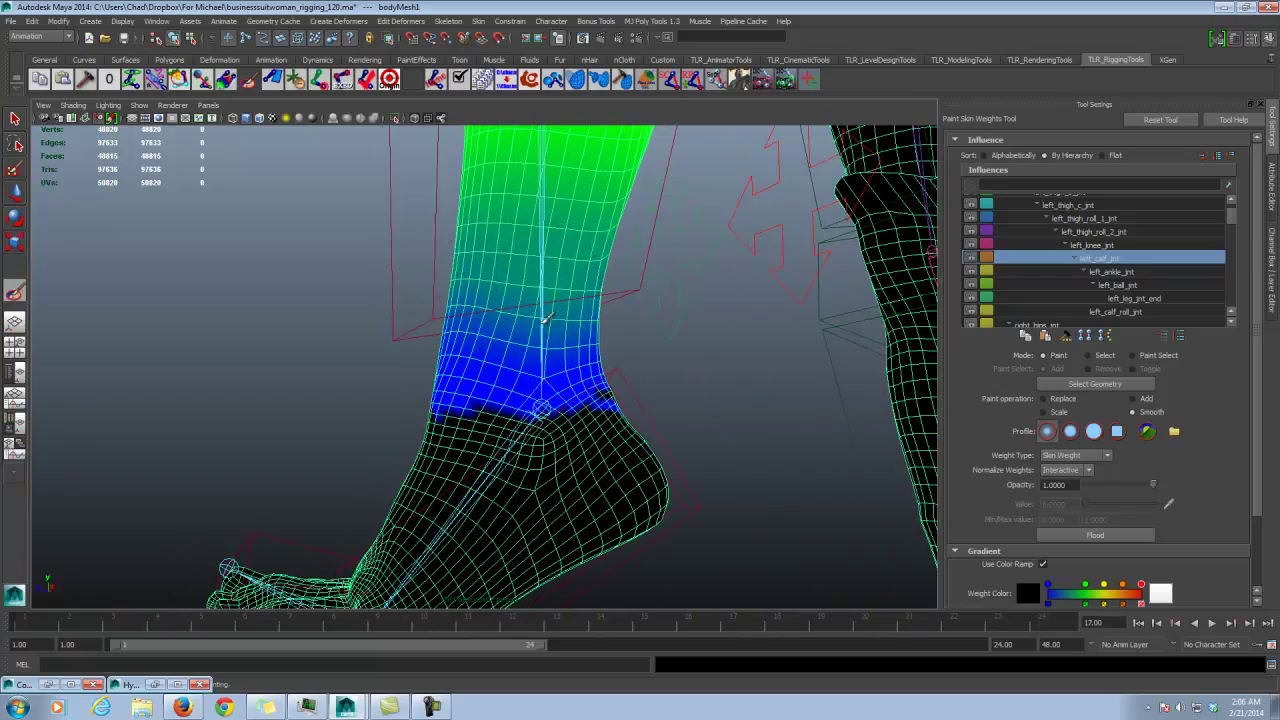
alt+drag(619, 293, 441, 267)
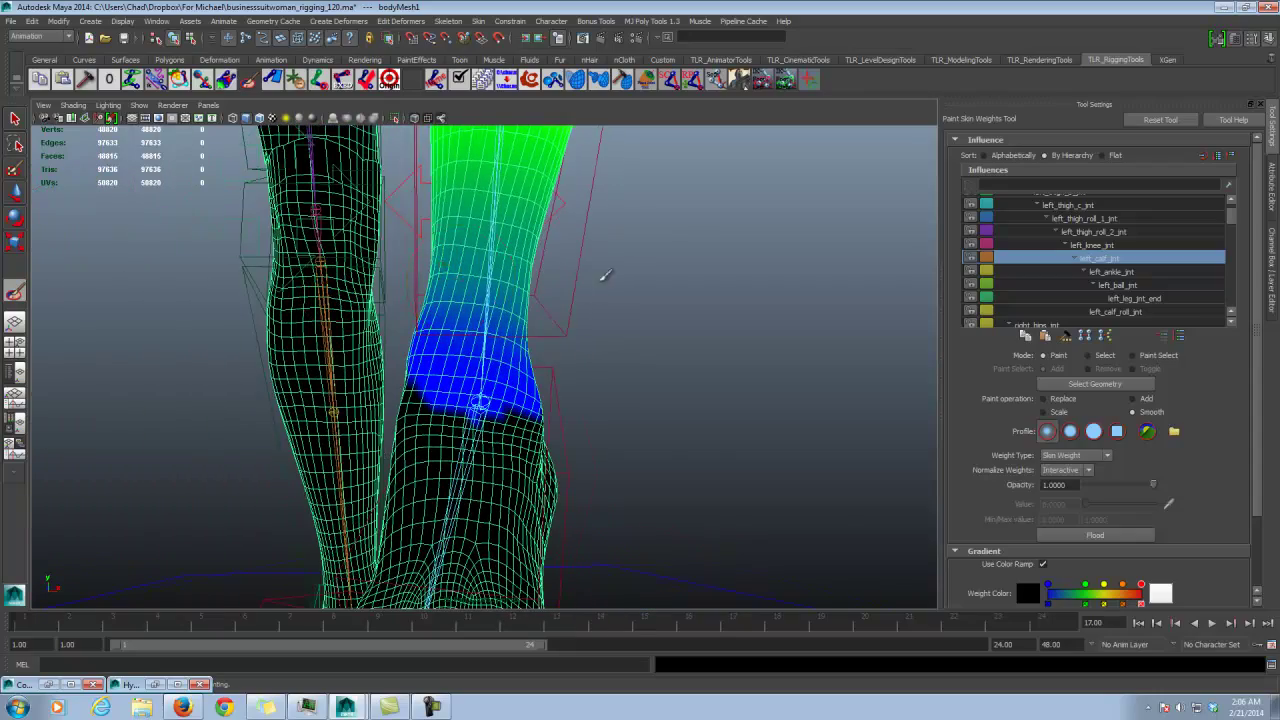
alt+drag(604, 276, 470, 266)
alt+drag(600, 312, 503, 294)
Step: Select left_calf_roll_jnt as the influence and examine its weight falloff around the left ankle
click(1116, 312)
mouse_move(480, 362)
alt+mouse_down()
mouse_move(443, 309)
mouse_move(560, 315)
alt+mouse_up()
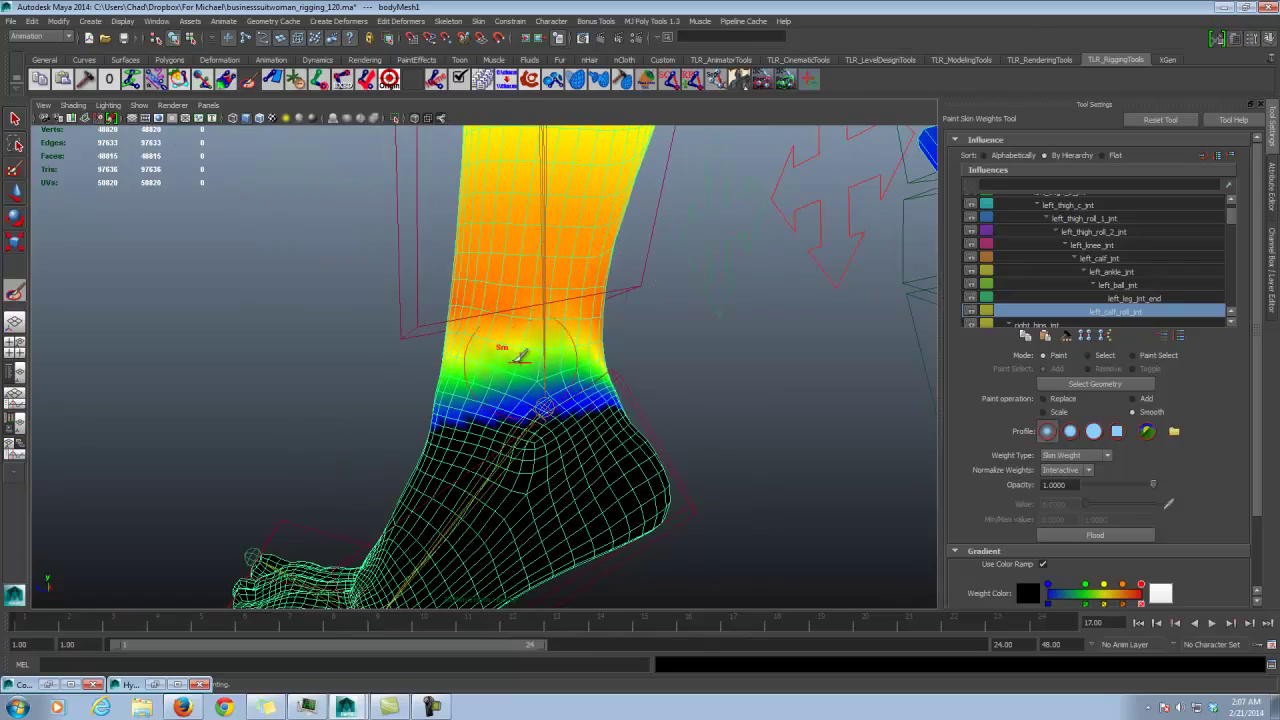
mouse_move(520, 357)
alt+mouse_down()
mouse_move(671, 334)
mouse_move(429, 286)
alt+mouse_up()
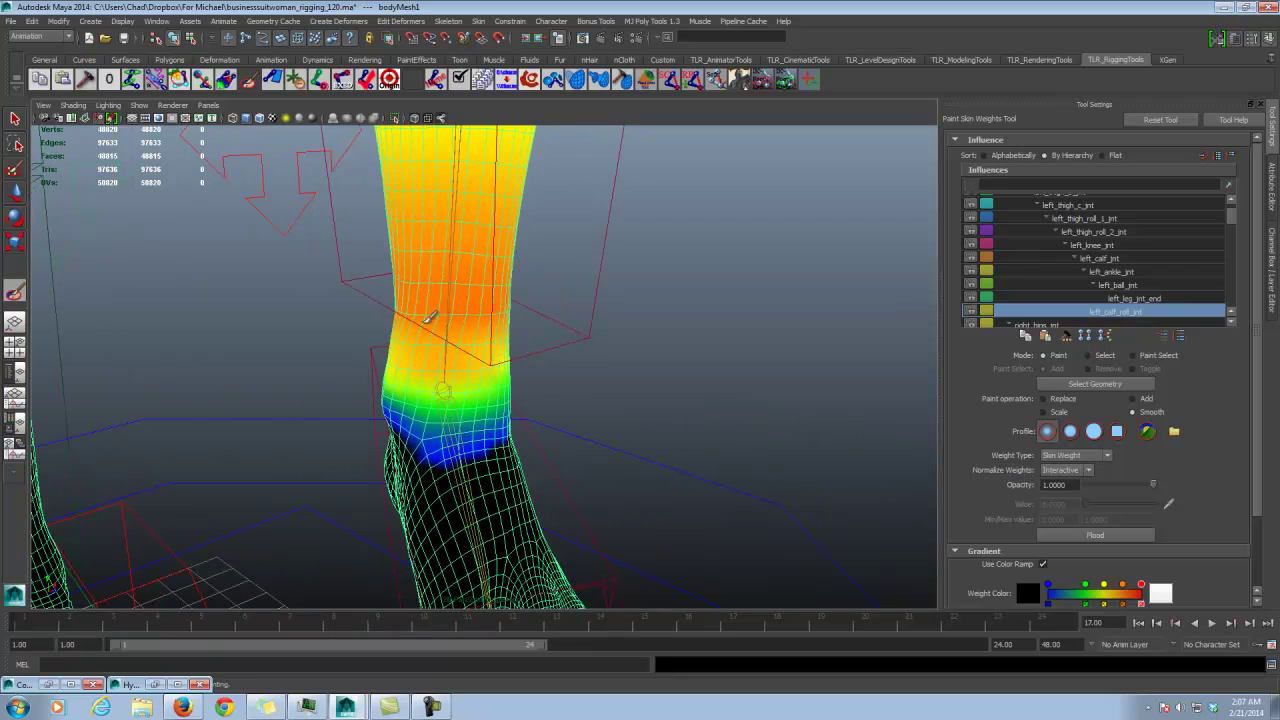
Step: Select left_ankle_jnt as the influence and smooth its weights at the front of the lower shin
click(1130, 298)
click(1126, 285)
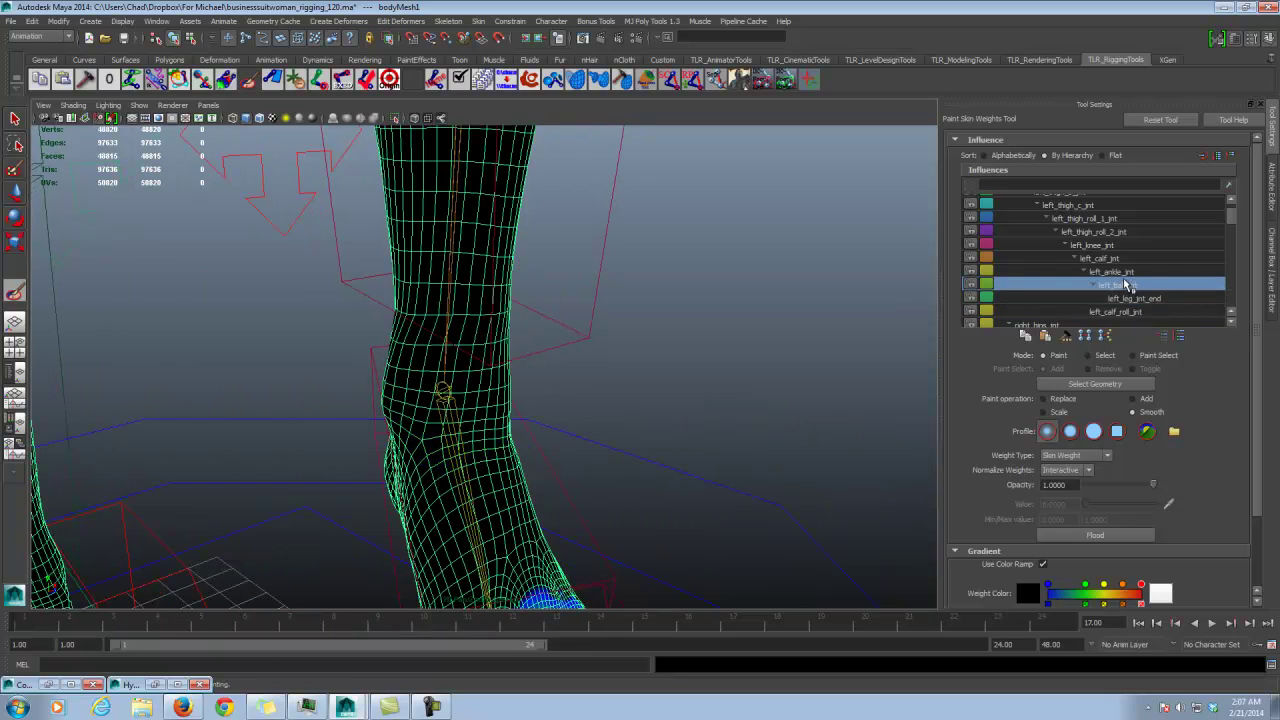
click(1120, 273)
alt+drag(545, 288, 430, 288)
click(469, 304)
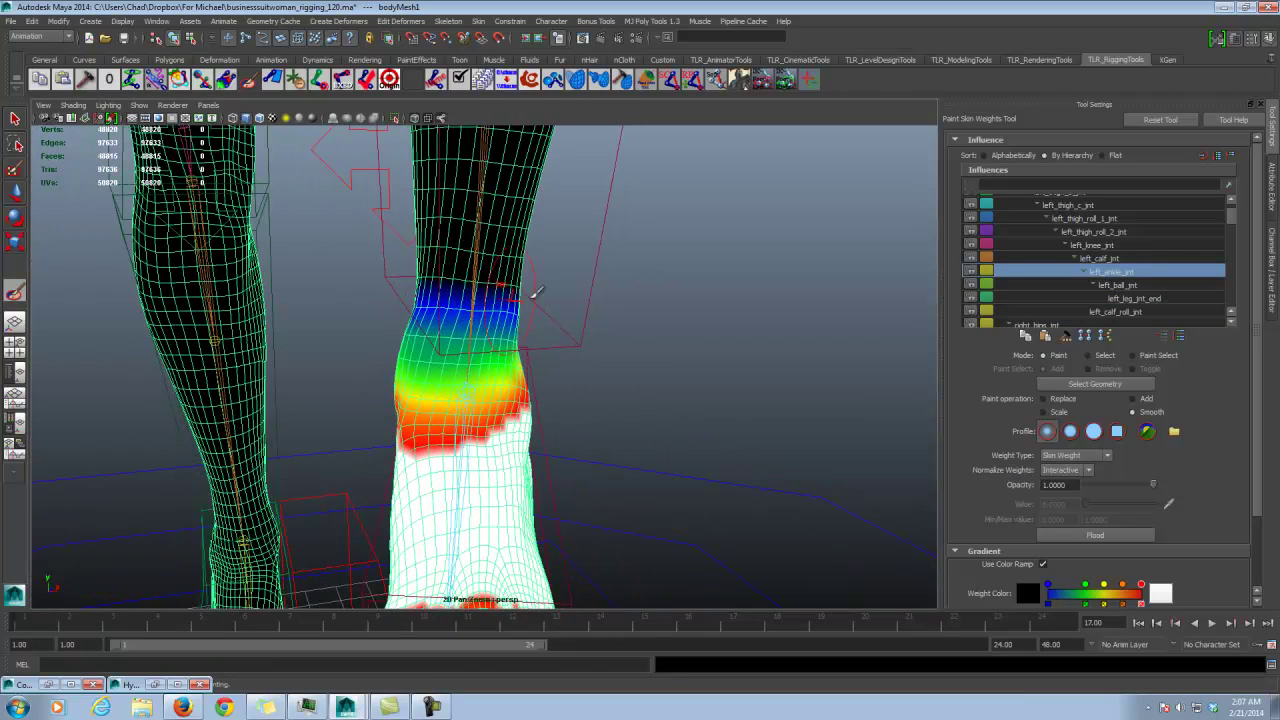
Step: Select left_calf_jnt as the influence and check its weights around the front, side and back of the ankle
click(1100, 258)
alt+drag(743, 263, 449, 271)
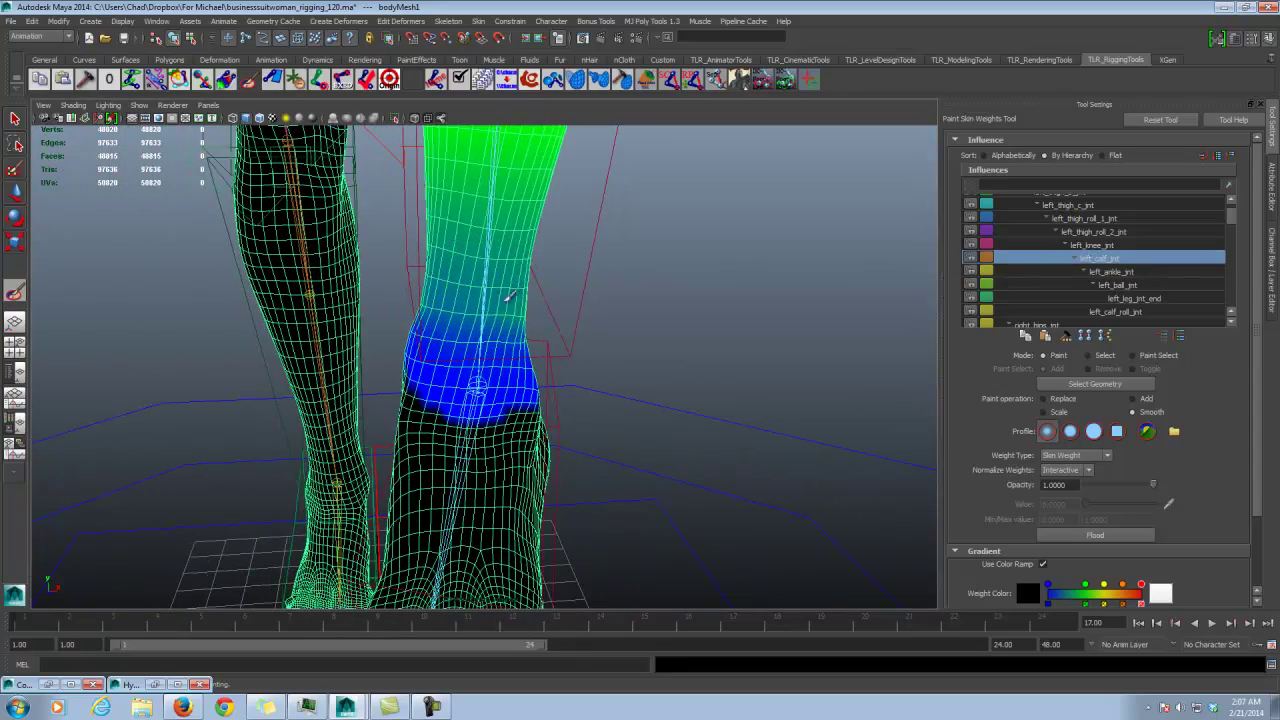
alt+drag(562, 314, 490, 276)
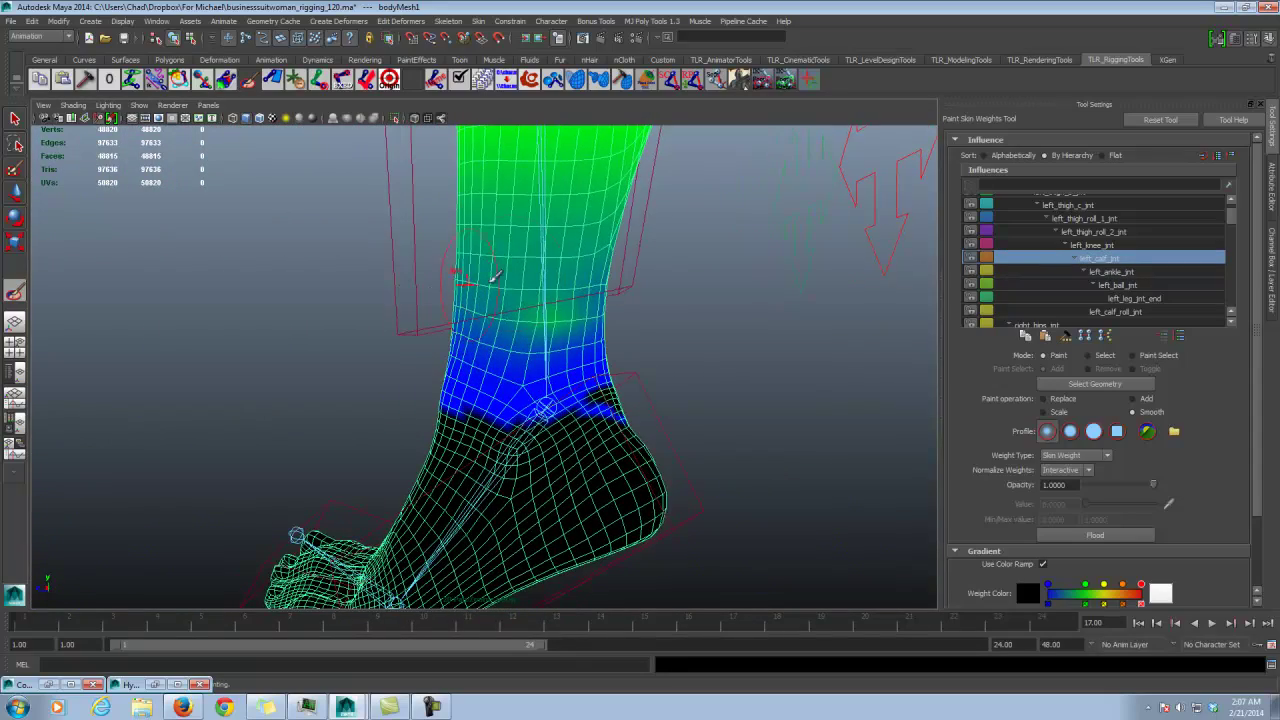
alt+drag(586, 300, 352, 198)
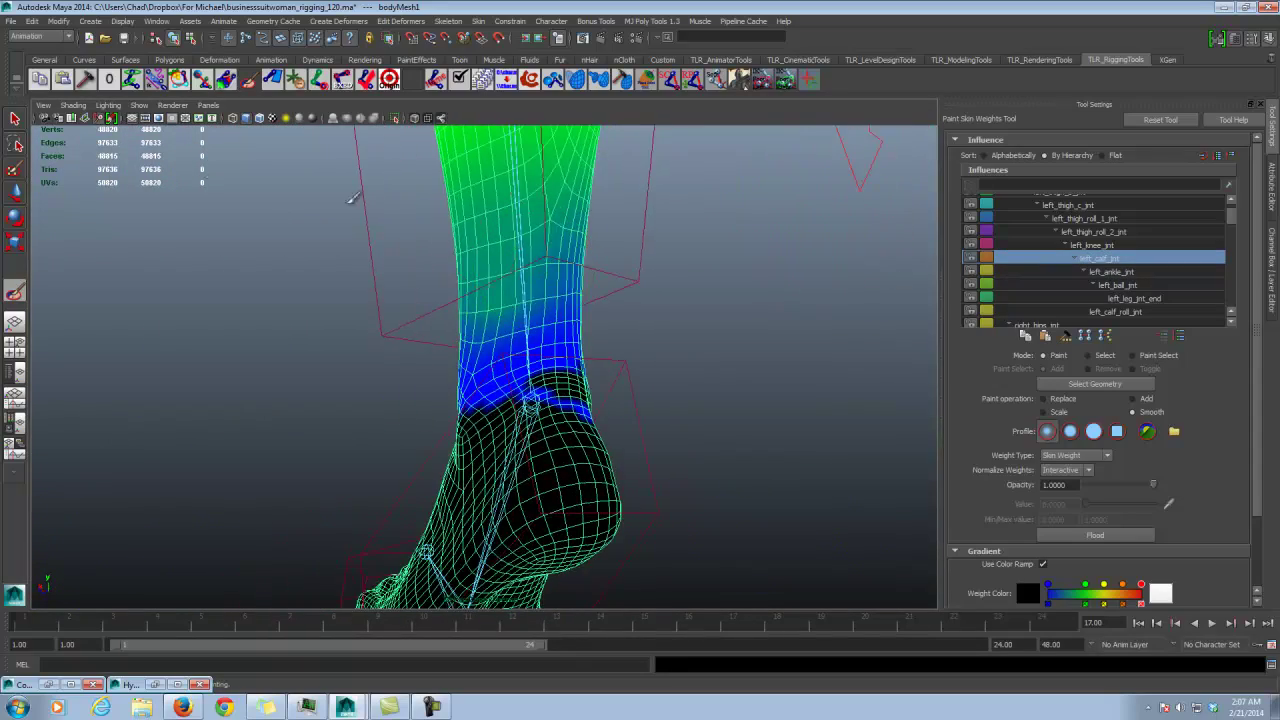
Step: Select the band of vertices just above the left ankle and review their smooth skin weights in the Component Editor
click(15, 119)
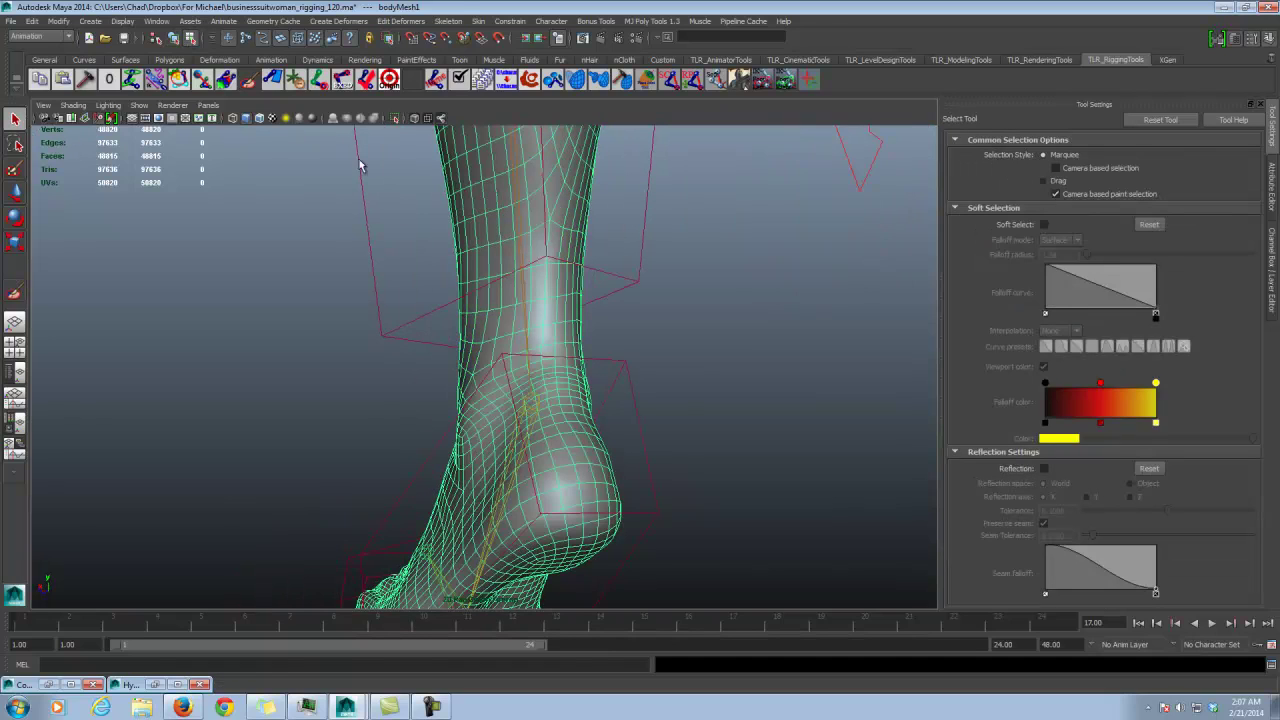
alt+drag(487, 302, 474, 273)
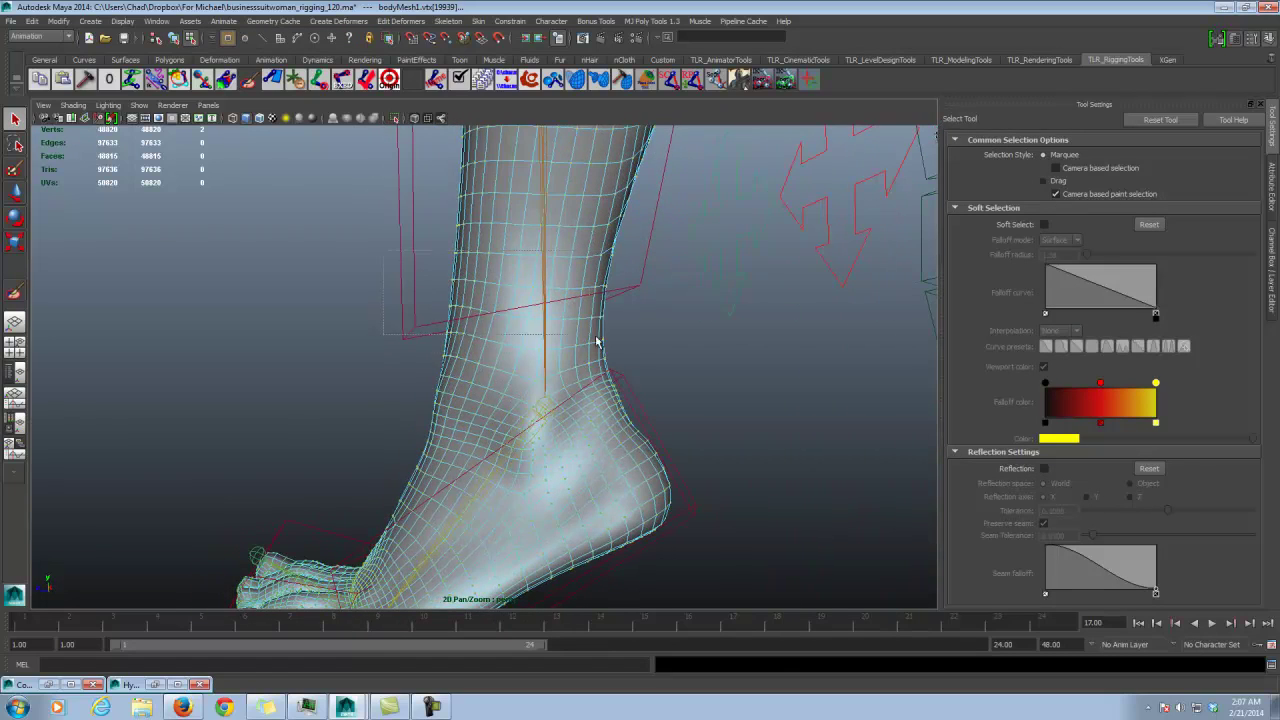
drag(596, 337, 653, 358)
click(161, 24)
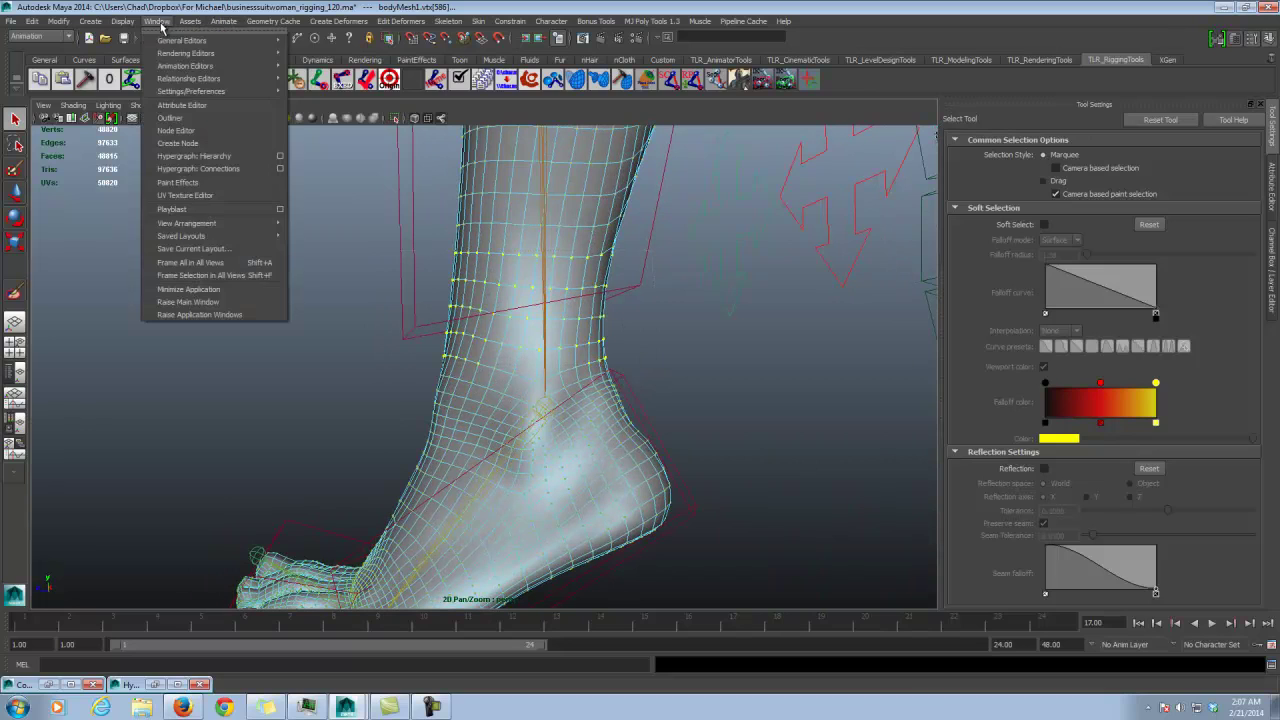
mouse_move(182, 40)
click(340, 45)
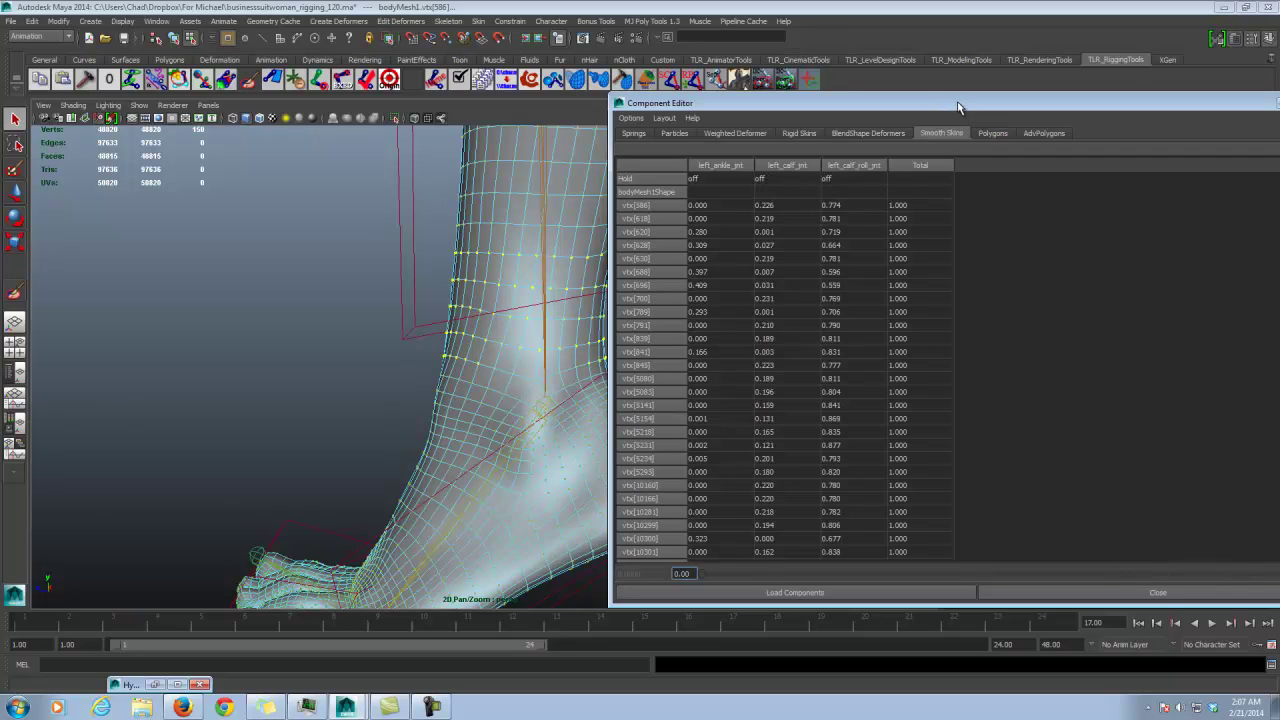
drag(954, 110, 983, 108)
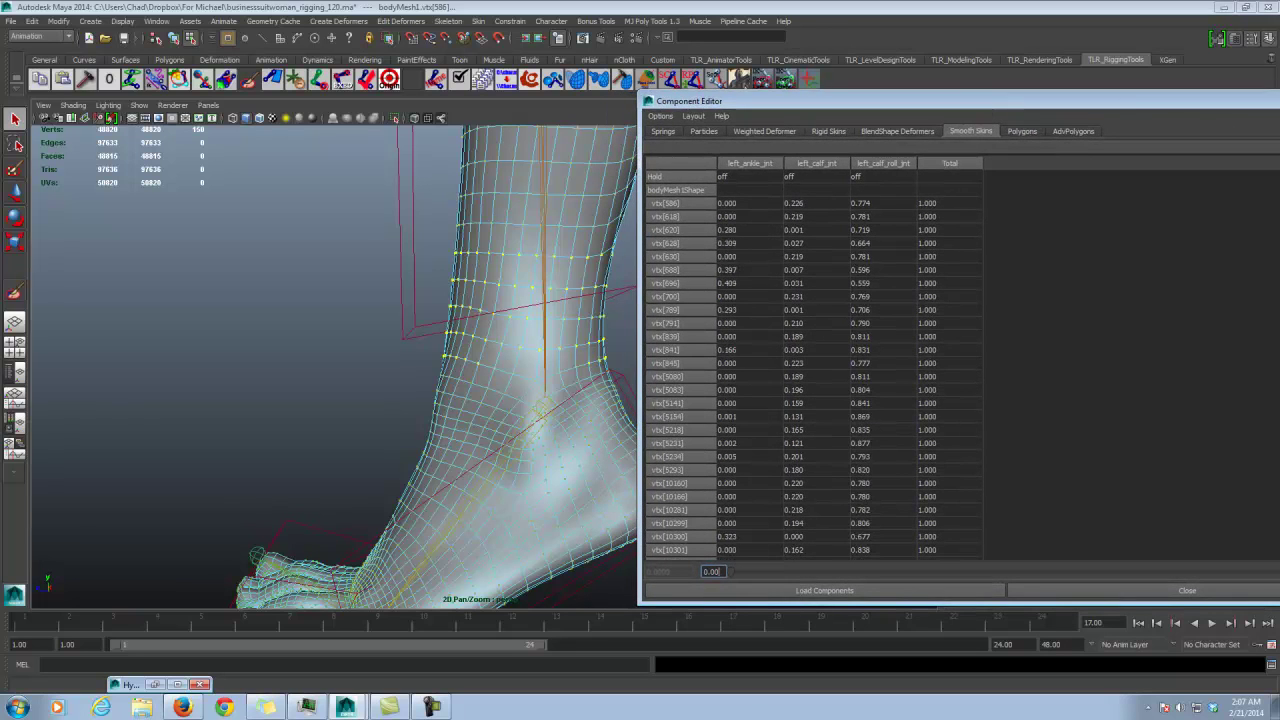
click(1279, 101)
Step: Return to Paint Skin Weights with left_calf_roll_jnt as the influence and examine its weights around the lower calf
alt+drag(730, 220, 606, 263)
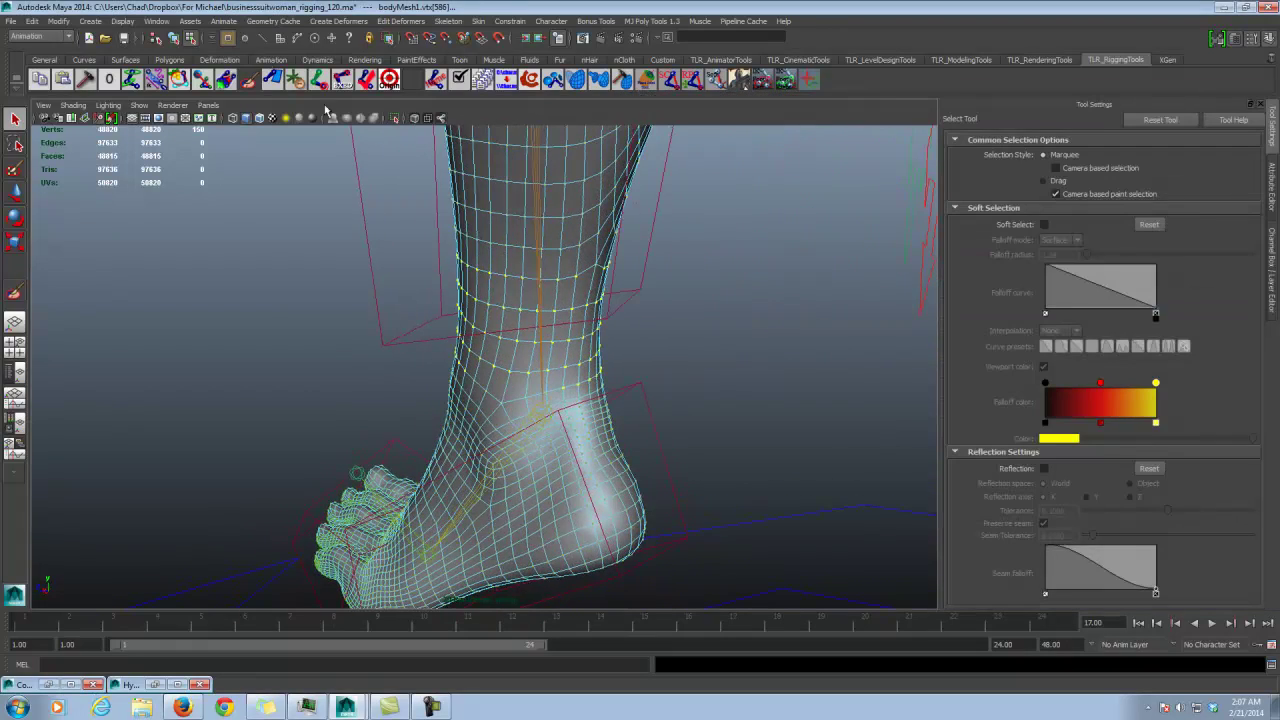
click(250, 78)
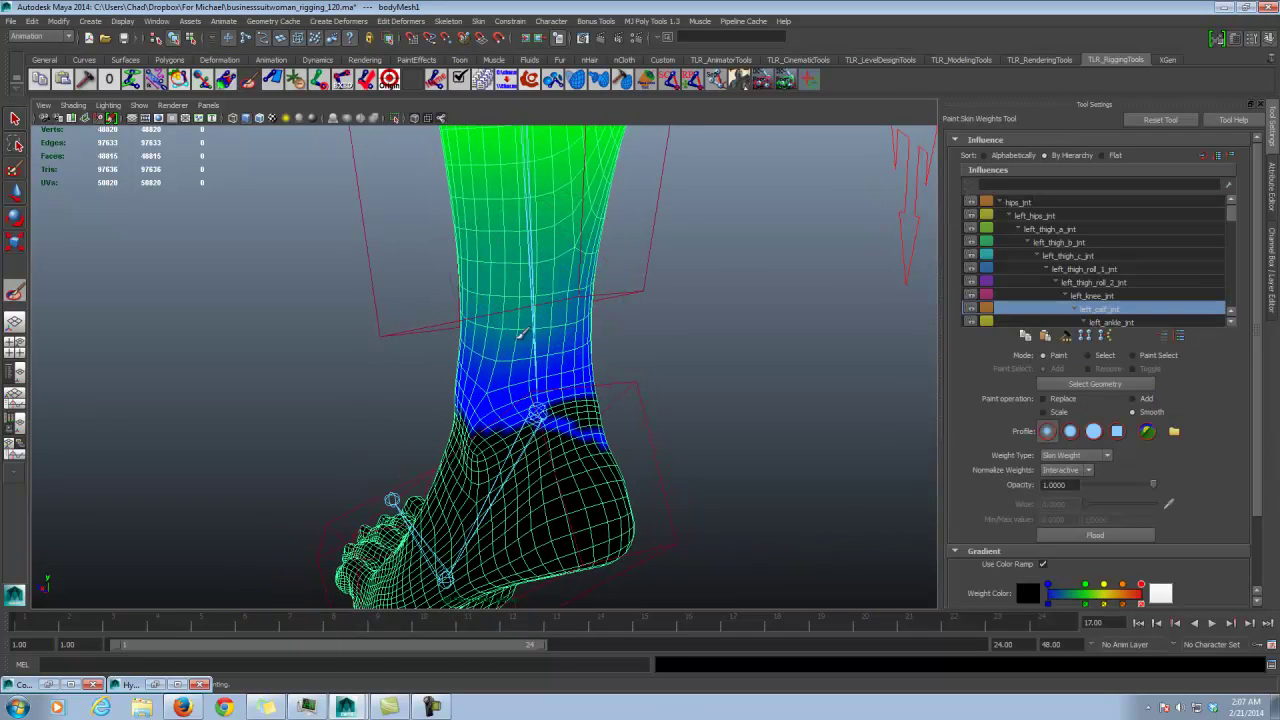
scroll(1236, 218, down, 3)
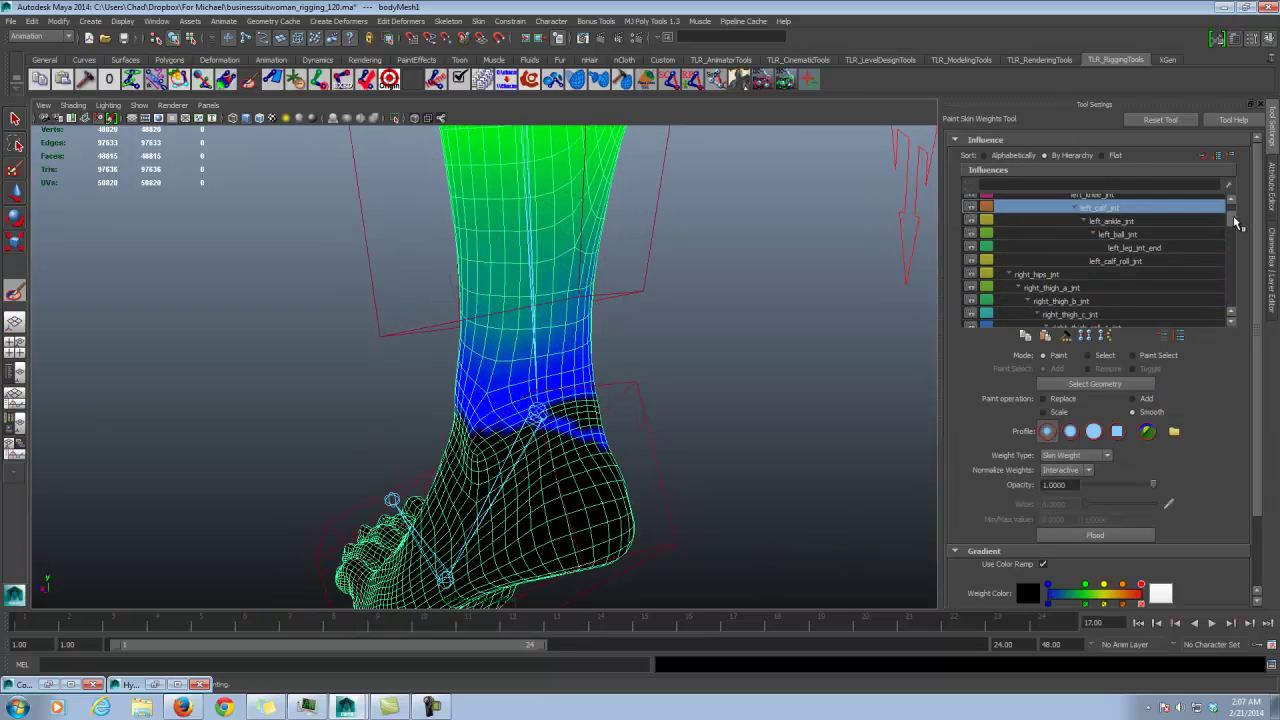
click(1115, 273)
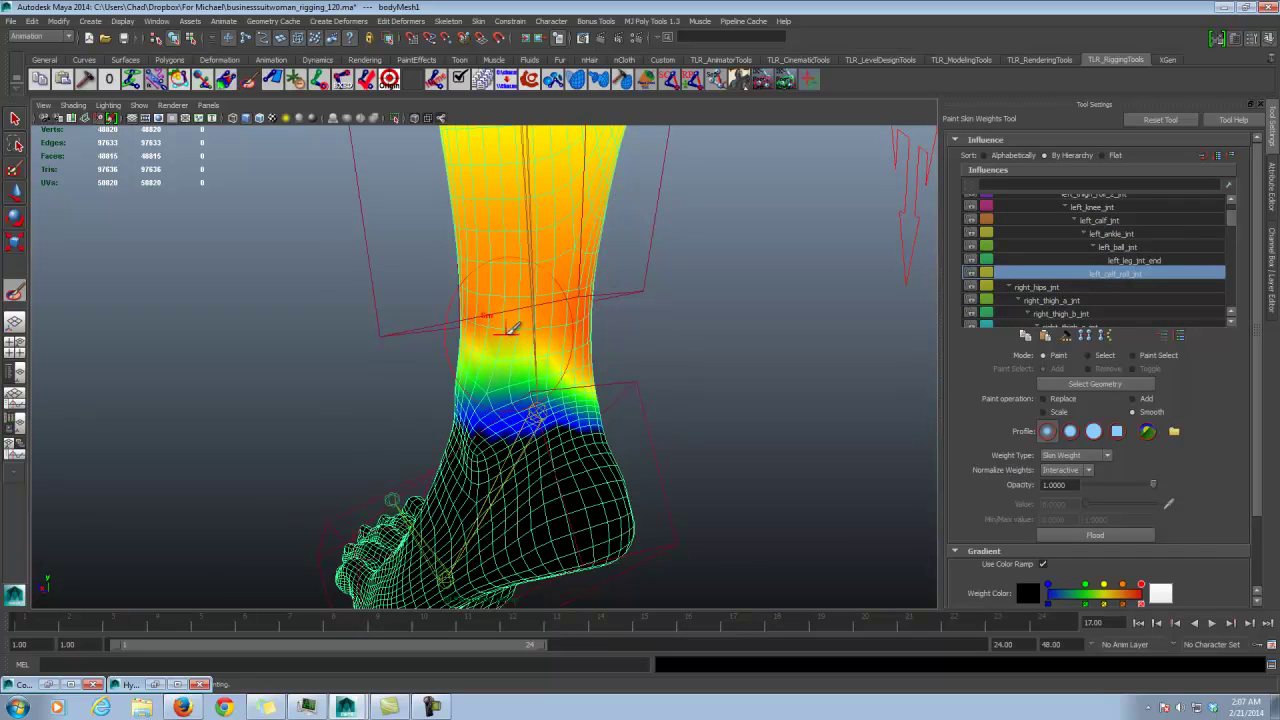
alt+drag(458, 332, 645, 329)
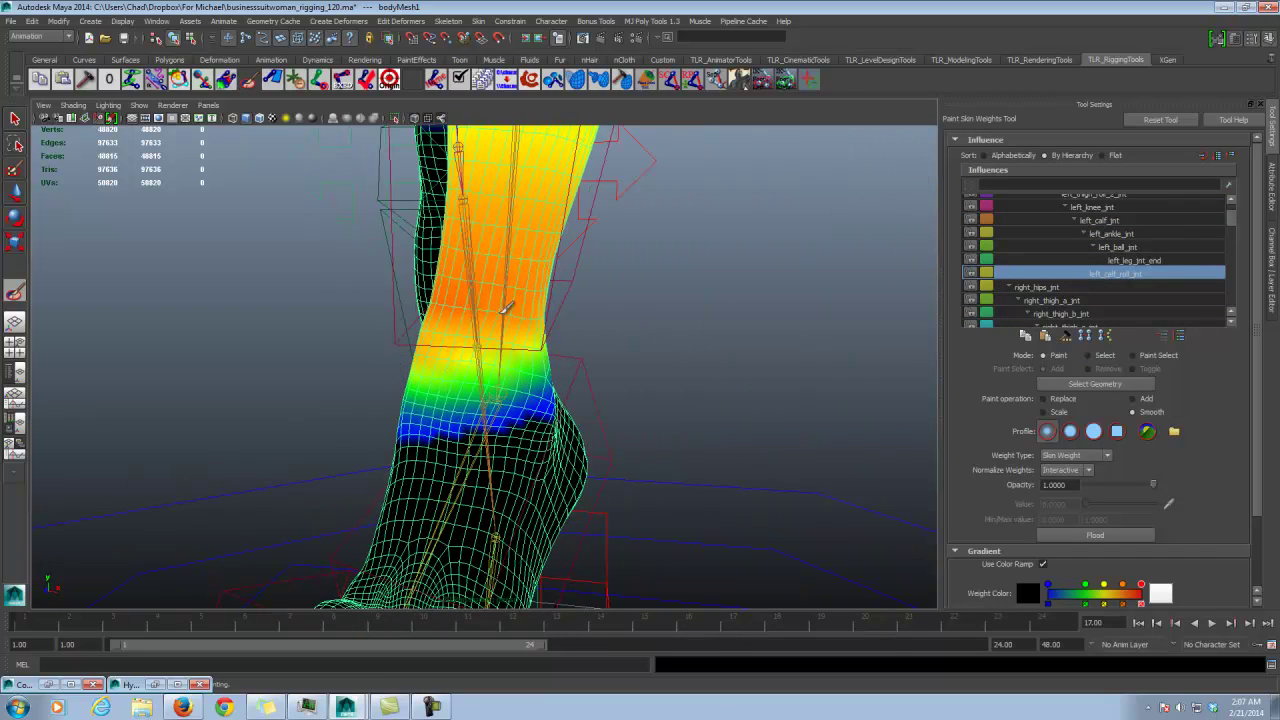
alt+drag(457, 308, 480, 286)
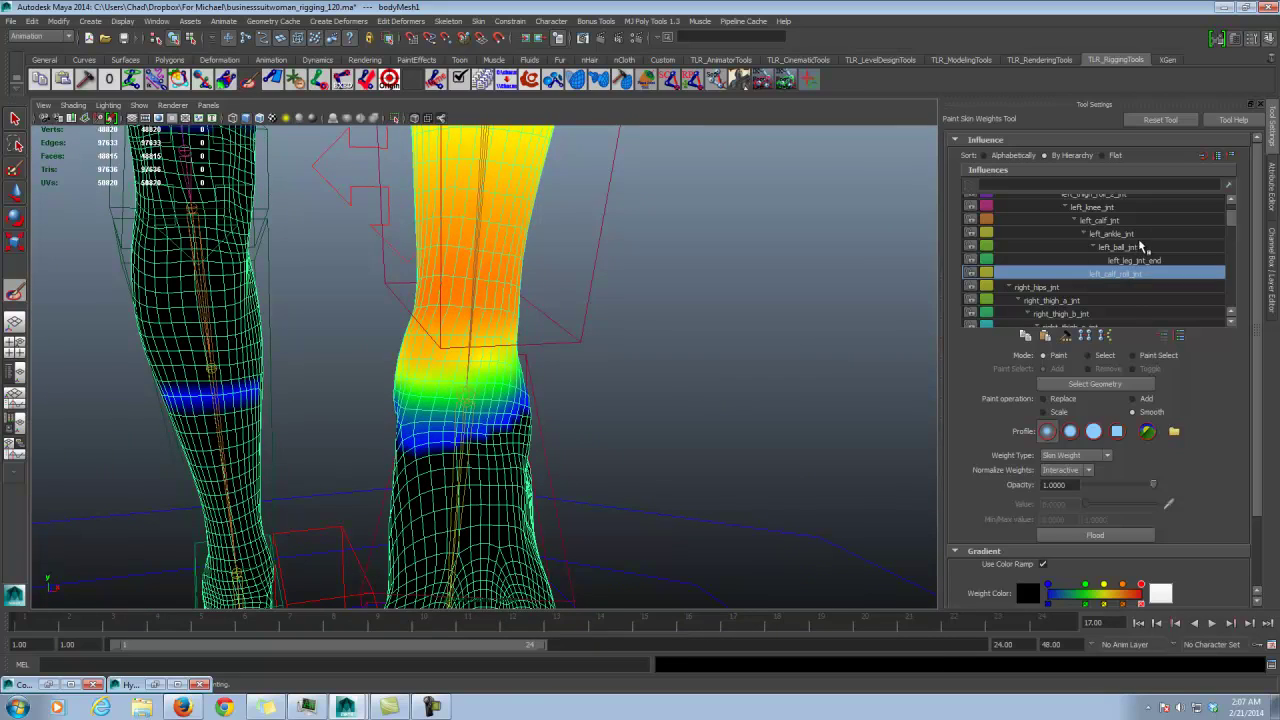
Step: Select left_ankle_jnt as the influence and smooth its weights up the front of the lower shin
click(1125, 233)
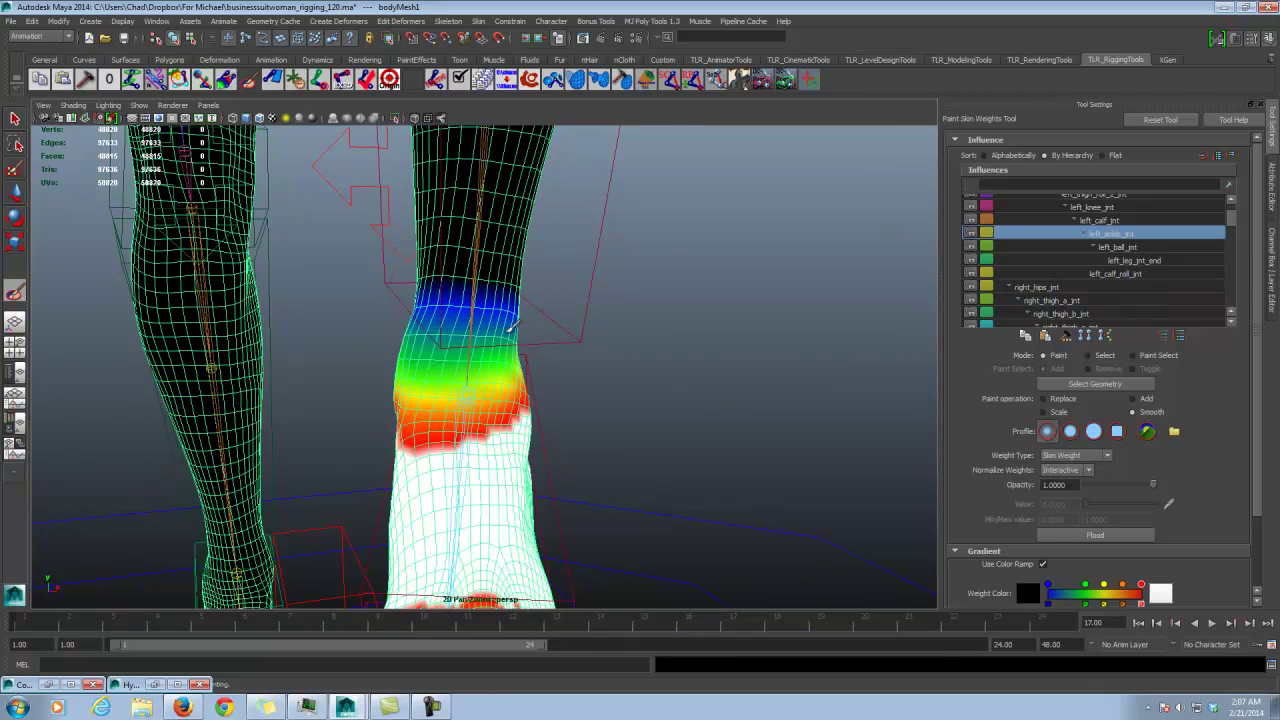
drag(512, 327, 437, 327)
alt+drag(530, 309, 385, 284)
mouse_move(496, 290)
mouse_down()
mouse_move(547, 303)
mouse_move(545, 326)
mouse_move(500, 321)
mouse_up()
mouse_move(500, 321)
mouse_down()
mouse_move(549, 355)
mouse_move(569, 342)
mouse_move(491, 334)
mouse_move(537, 359)
mouse_move(507, 342)
mouse_move(445, 342)
mouse_up()
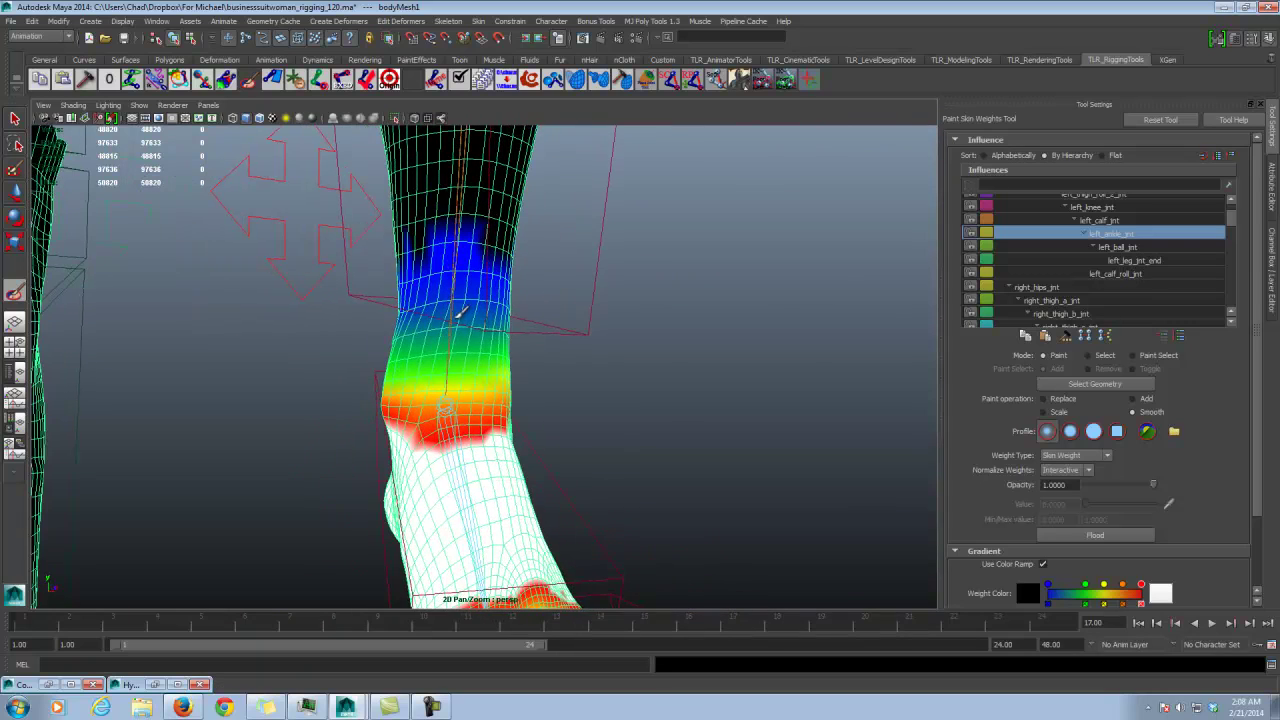
Step: Add left_calf_roll_jnt weight with a value of 0.0485 around the lower calf just above the ankle
click(1117, 247)
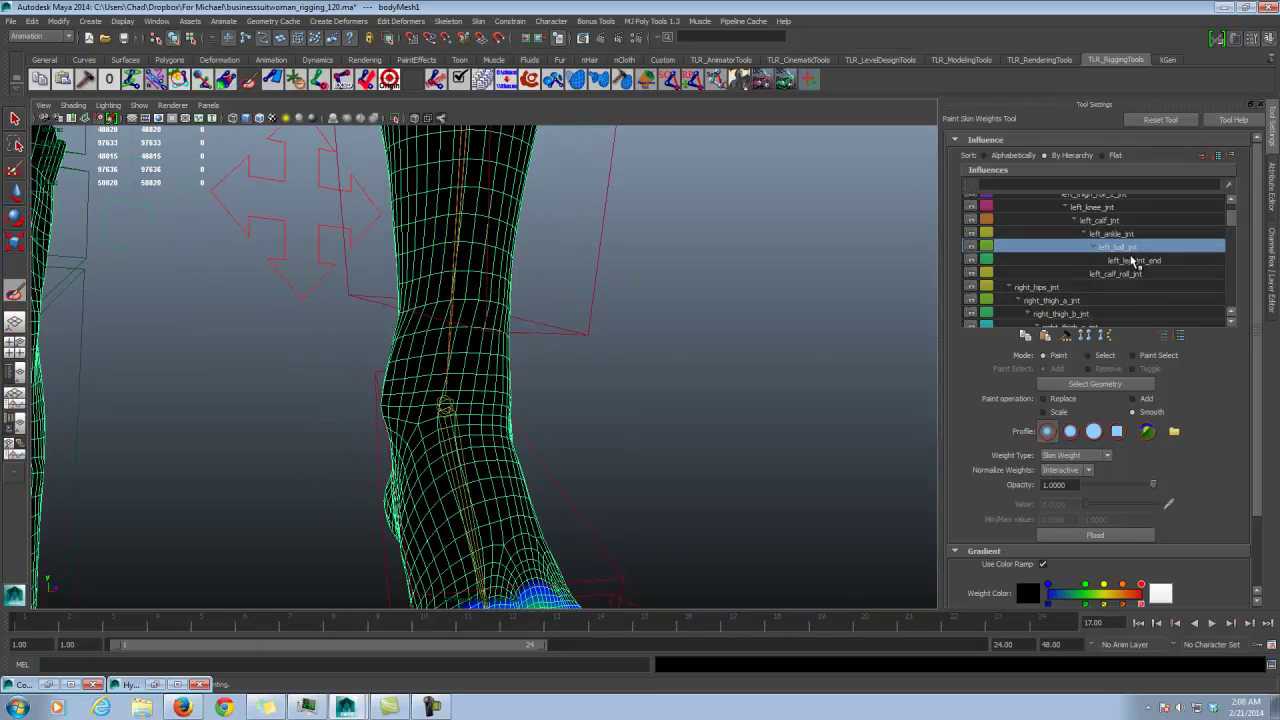
click(1128, 274)
alt+drag(777, 277, 867, 308)
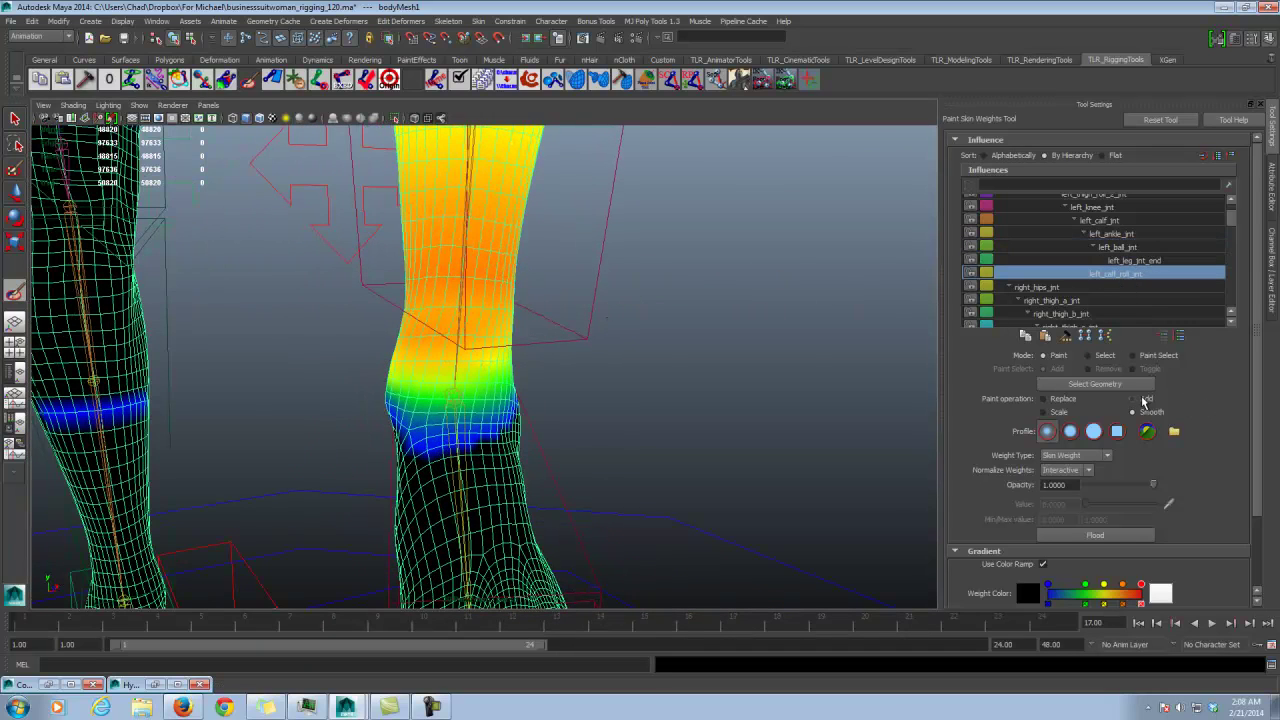
click(1144, 399)
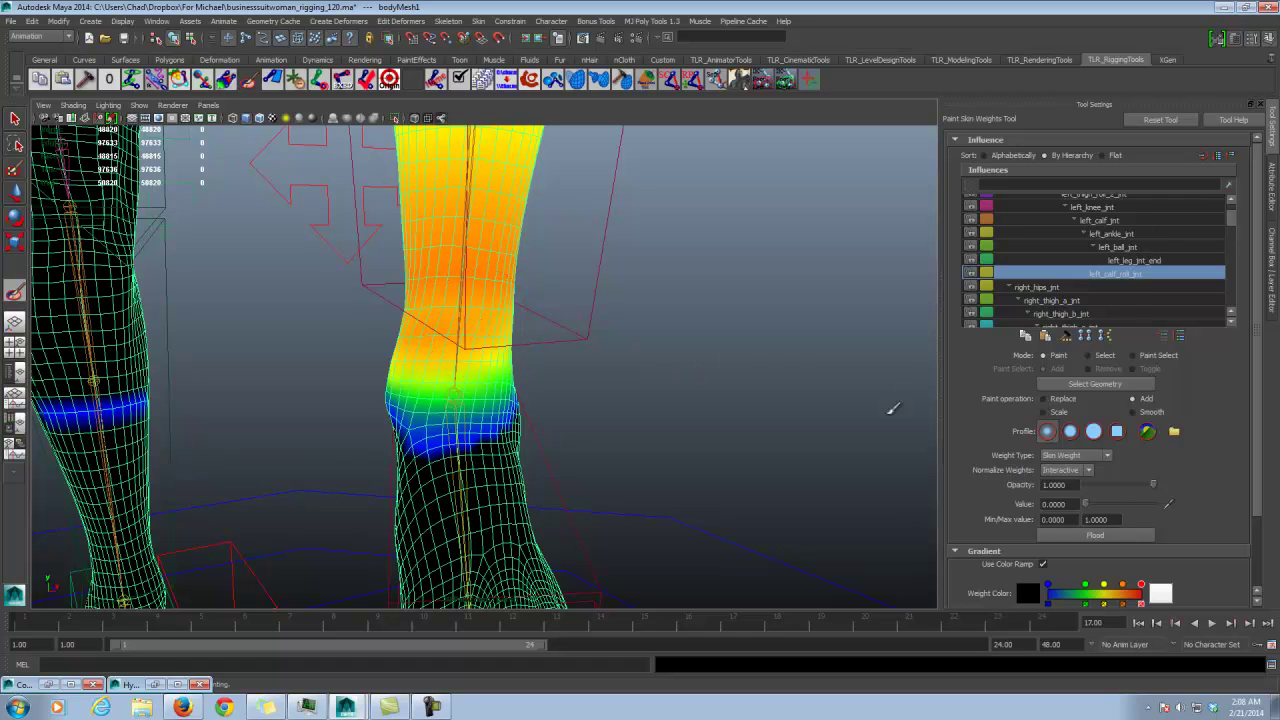
mouse_move(500, 341)
alt+mouse_down()
mouse_move(417, 305)
mouse_move(506, 300)
mouse_move(527, 312)
alt+mouse_up()
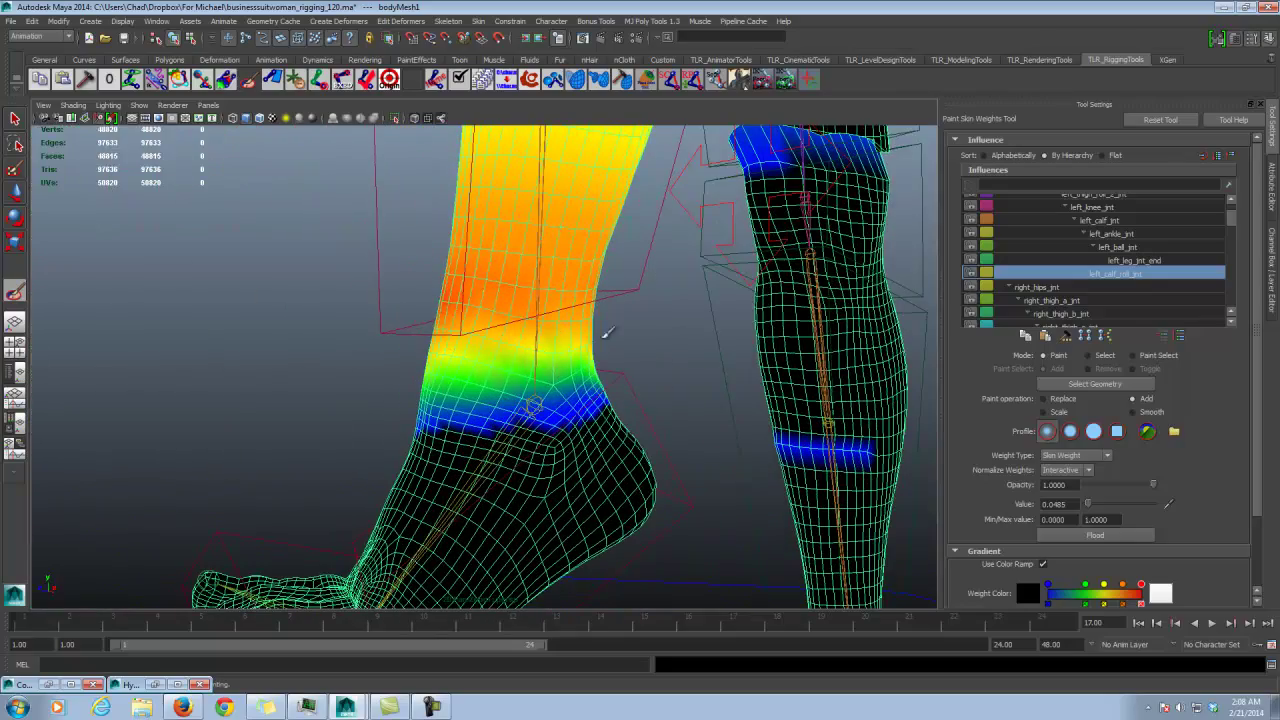
alt+drag(605, 333, 541, 303)
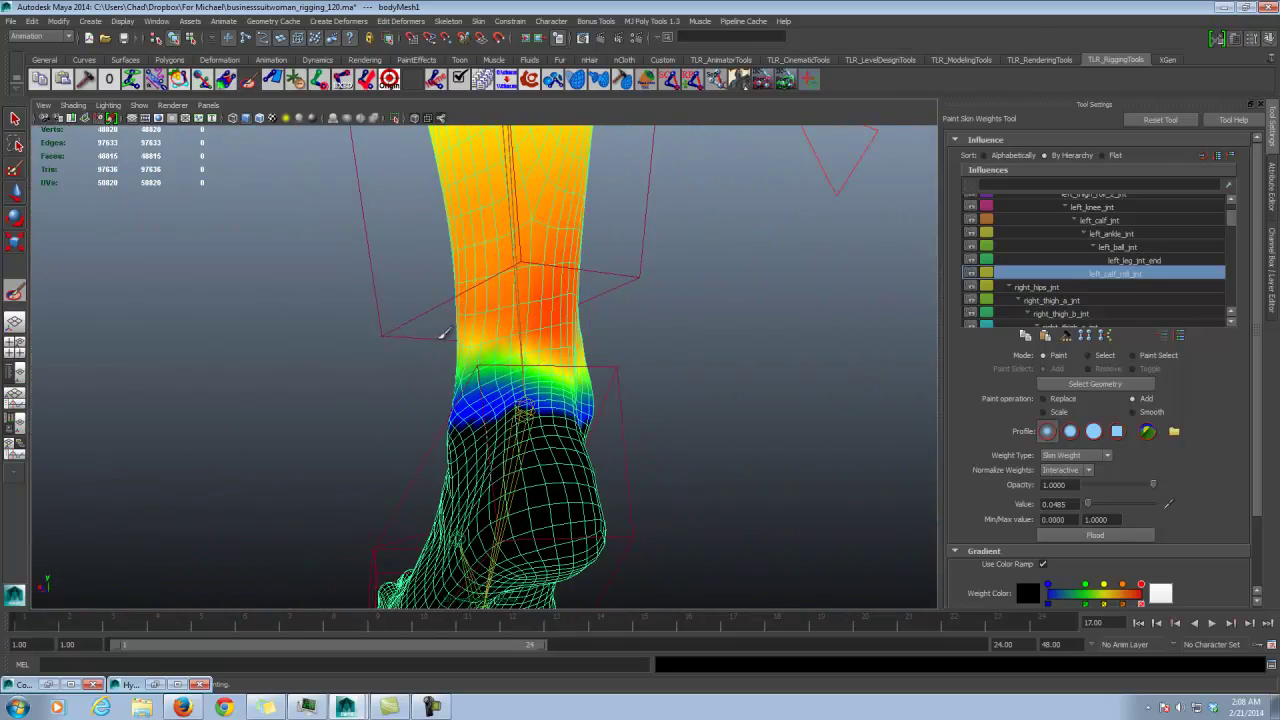
alt+drag(443, 333, 512, 340)
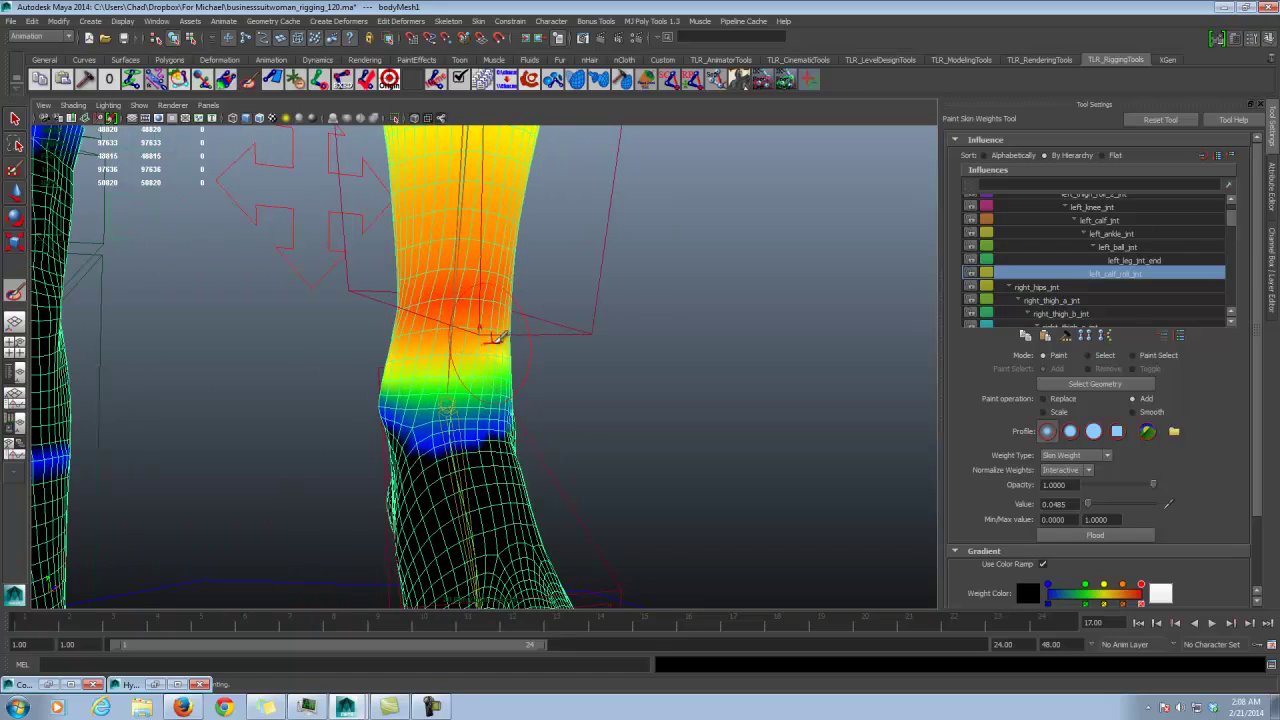
Step: Switch the paint operation to Smooth and blend the left_calf_roll_jnt weights on the front of the lower shin
click(1133, 412)
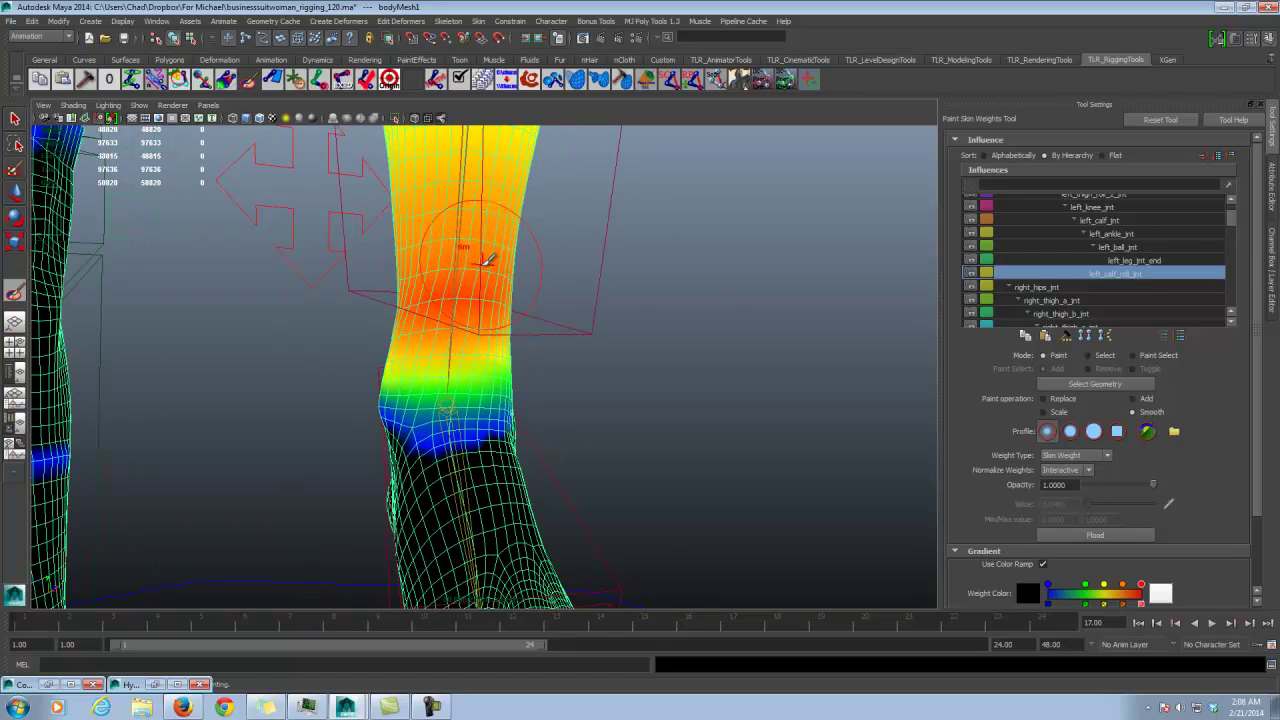
alt+drag(487, 259, 467, 247)
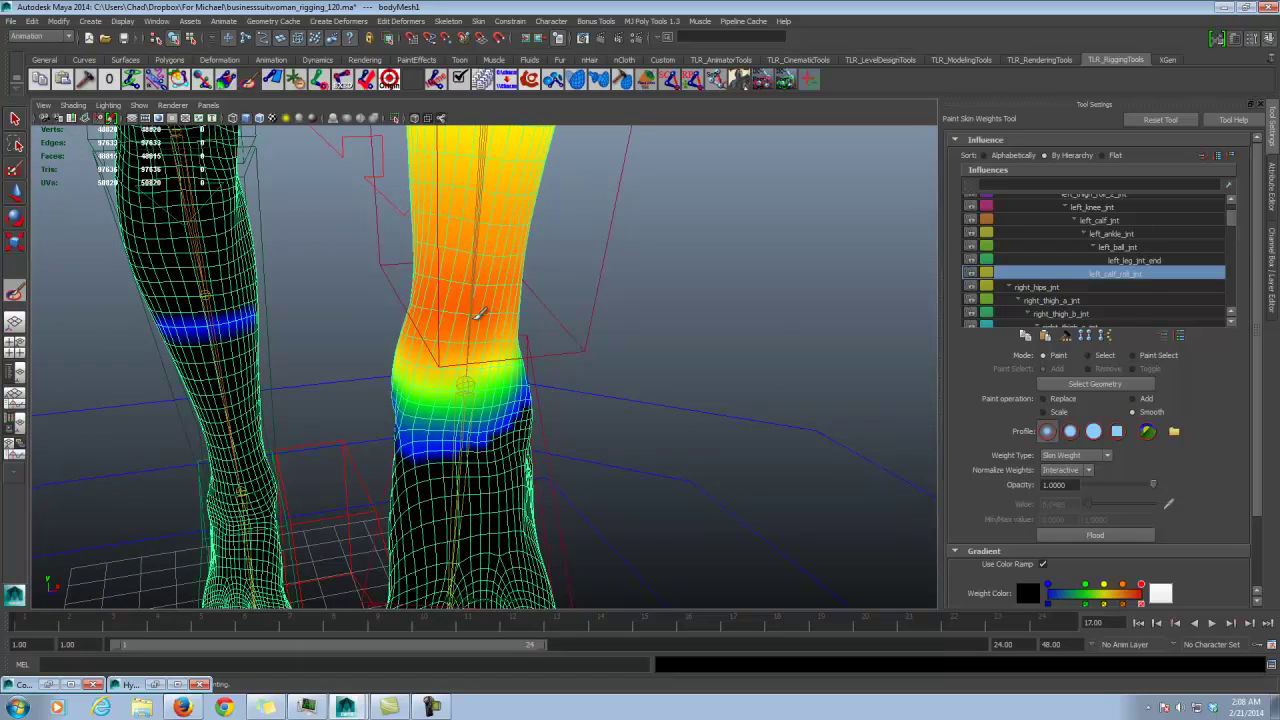
Step: Paint out the stray left_calf_roll_jnt weight on the lower thigh above the left knee using Replace with a value of 0
alt+drag(523, 281, 521, 262)
mouse_move(419, 258)
alt+mouse_down()
mouse_move(537, 270)
mouse_move(519, 290)
mouse_move(438, 298)
mouse_move(597, 306)
mouse_move(537, 306)
mouse_move(476, 347)
mouse_move(493, 367)
mouse_move(654, 329)
mouse_move(600, 331)
mouse_move(617, 286)
mouse_move(566, 390)
alt+mouse_up()
alt+middle_drag(566, 390, 686, 466)
alt+drag(686, 466, 948, 376)
alt+middle_drag(535, 380, 637, 387)
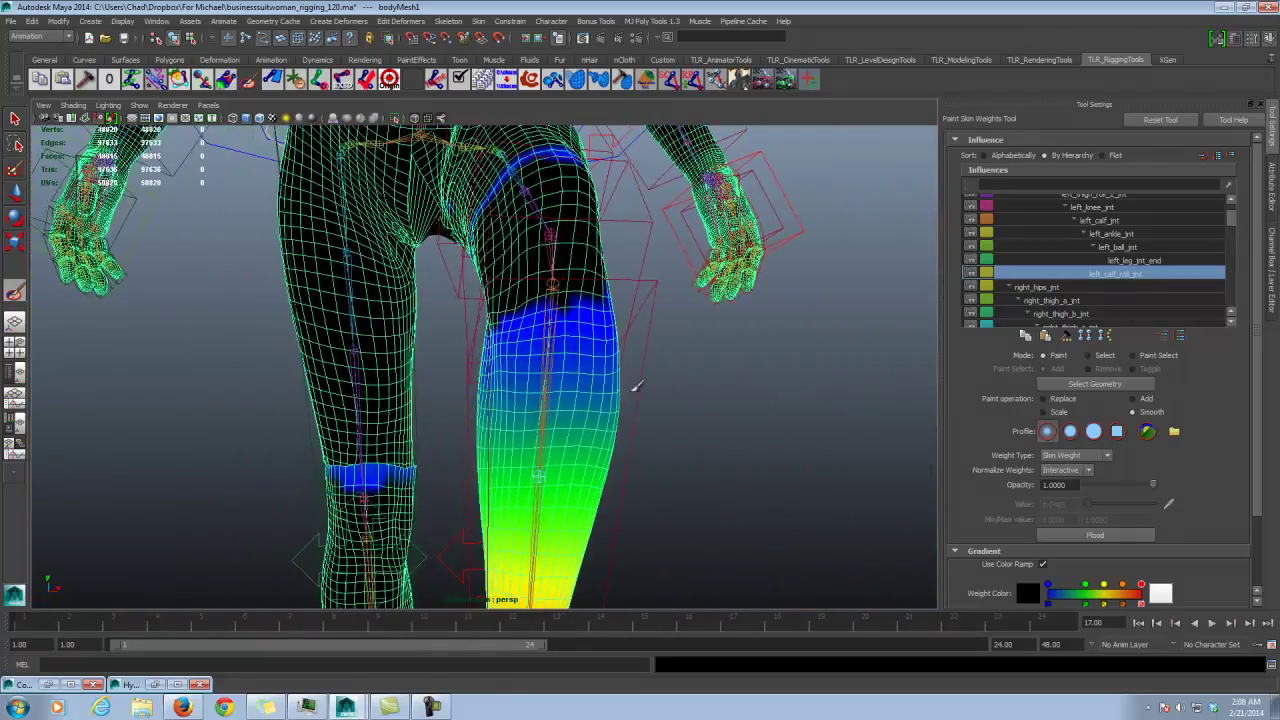
alt+drag(545, 387, 655, 382)
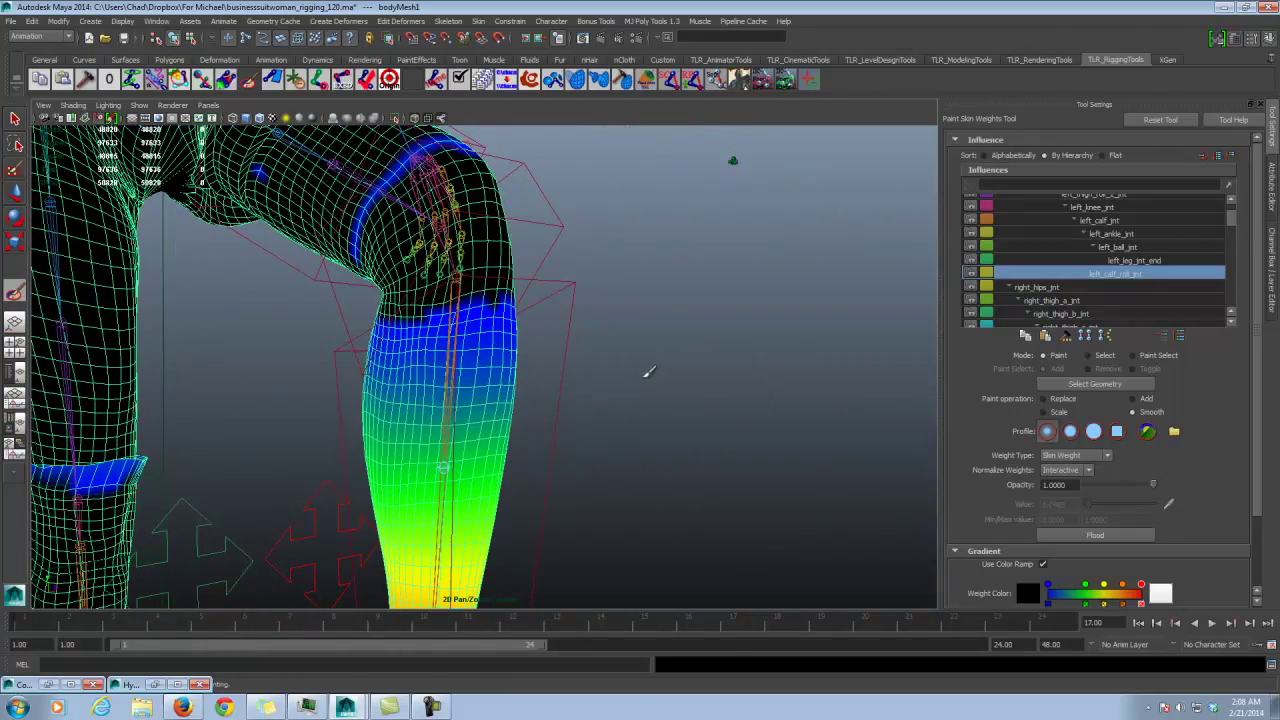
alt+drag(495, 393, 1145, 350)
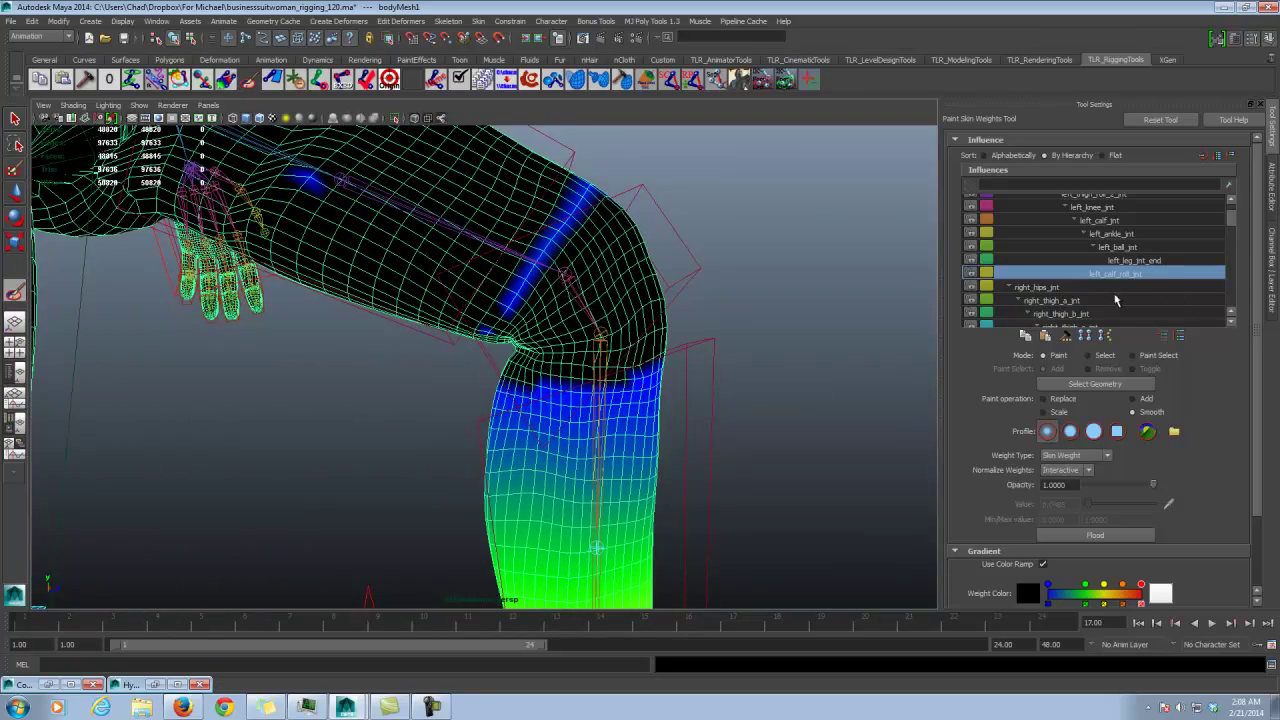
click(1058, 413)
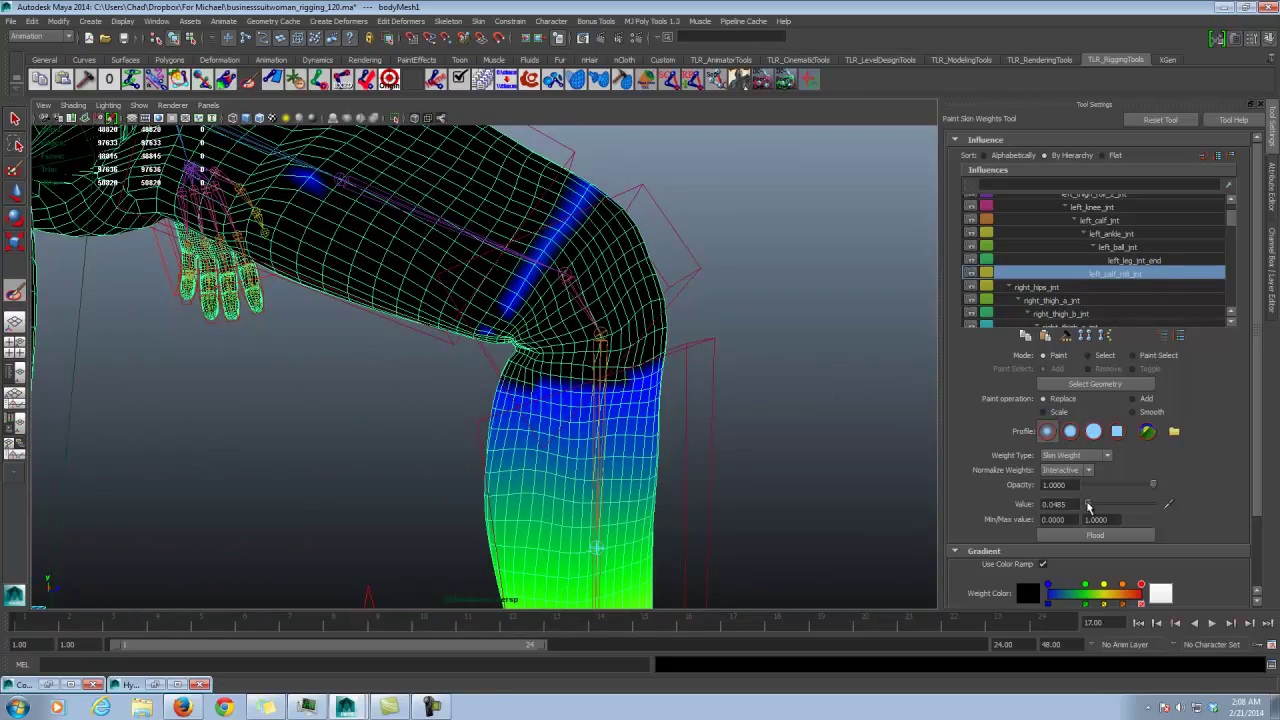
drag(1088, 507, 1082, 506)
mouse_move(554, 238)
mouse_down()
mouse_move(582, 198)
mouse_move(515, 297)
mouse_up()
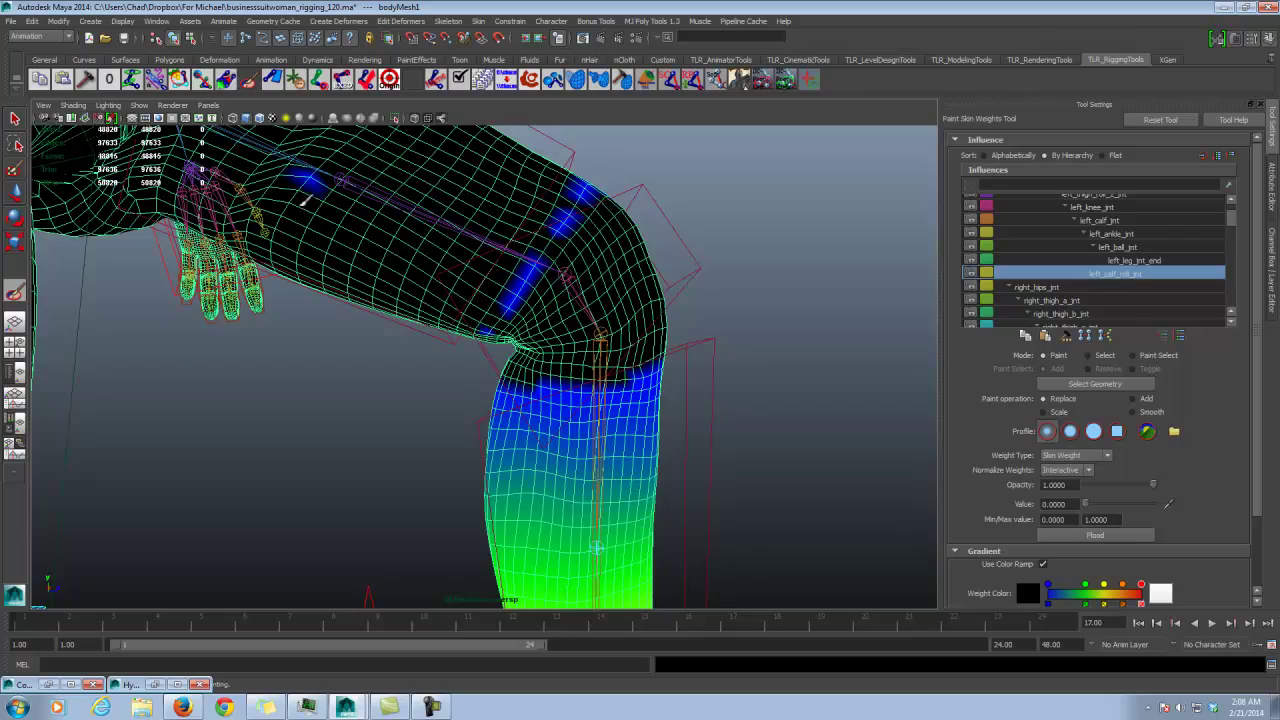
alt+drag(574, 214, 483, 251)
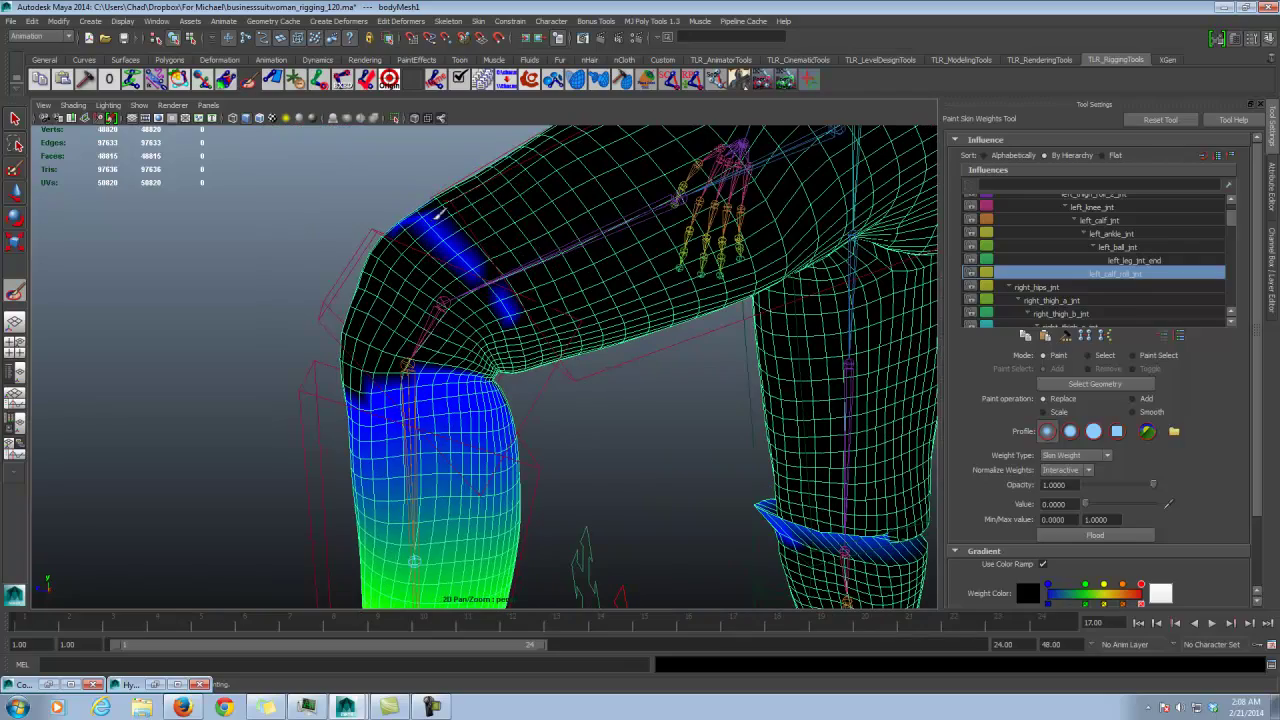
drag(437, 215, 450, 242)
Step: Examine the left thigh, knee and hip deformation and the remaining left_calf_roll_jnt weights from several angles
alt+drag(732, 381, 634, 383)
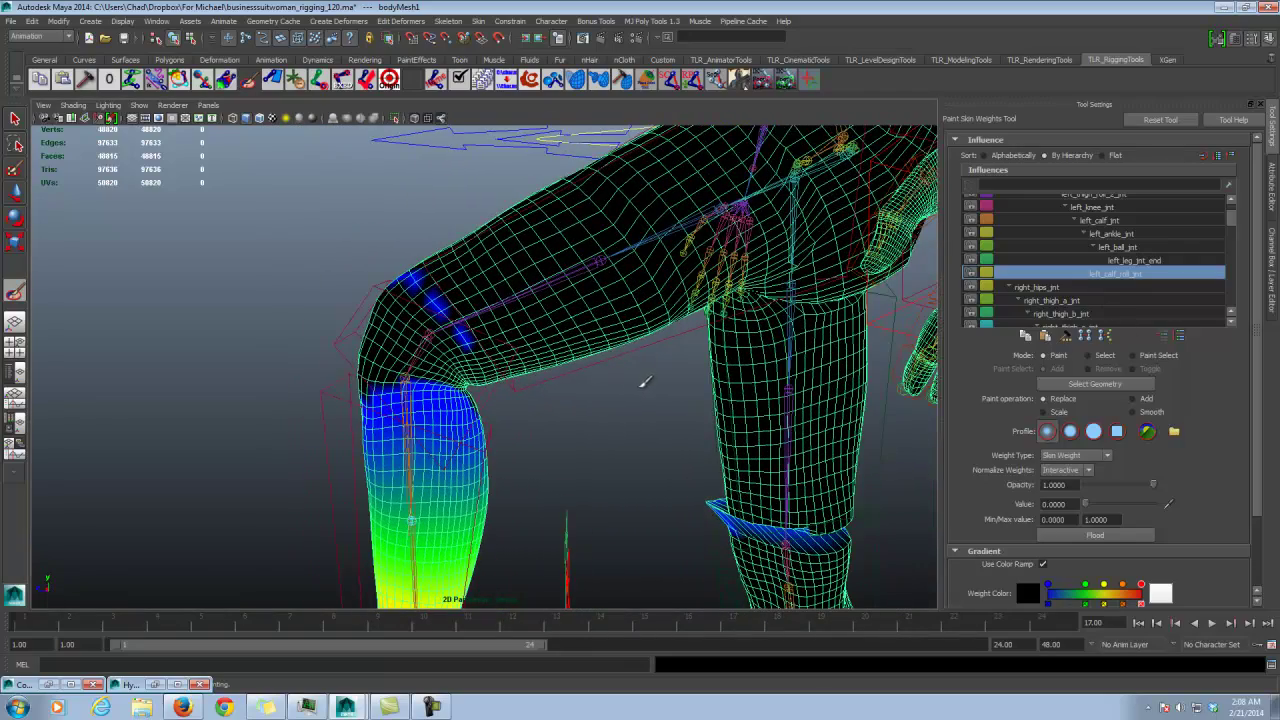
alt+drag(518, 372, 700, 372)
alt+right_drag(700, 372, 530, 367)
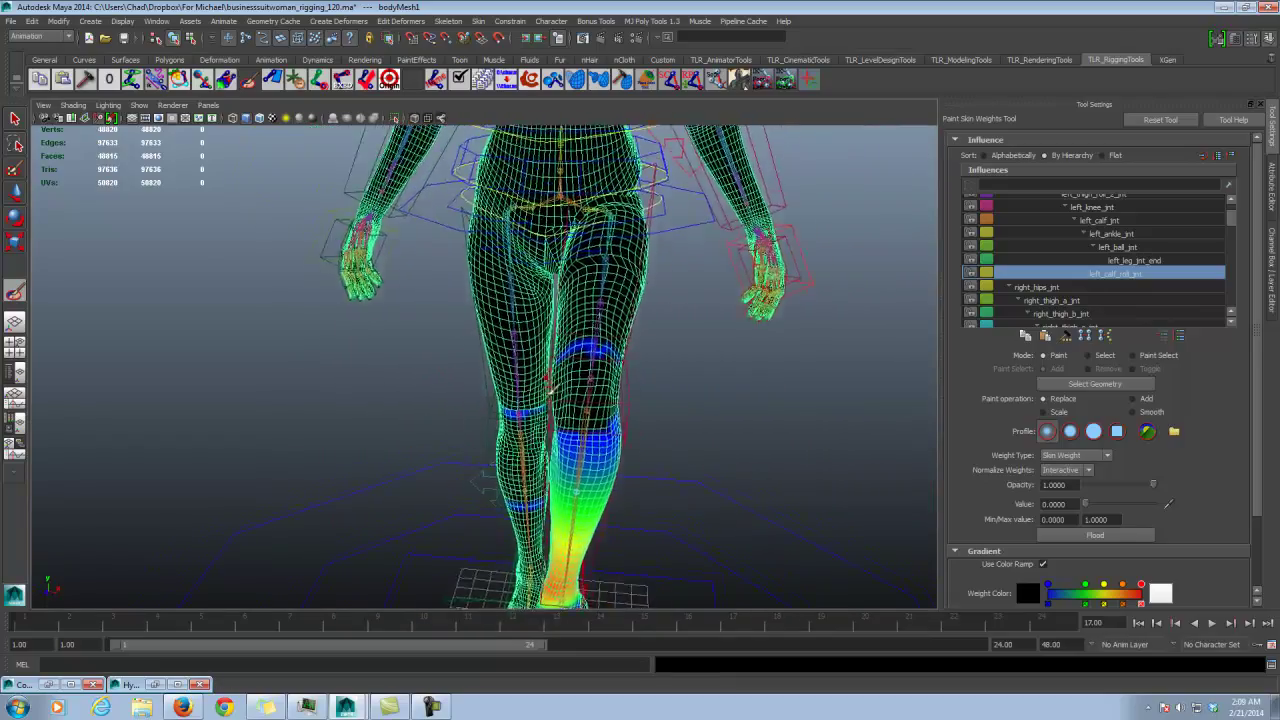
alt+drag(530, 367, 609, 357)
alt+right_drag(609, 357, 700, 340)
alt+drag(700, 340, 610, 366)
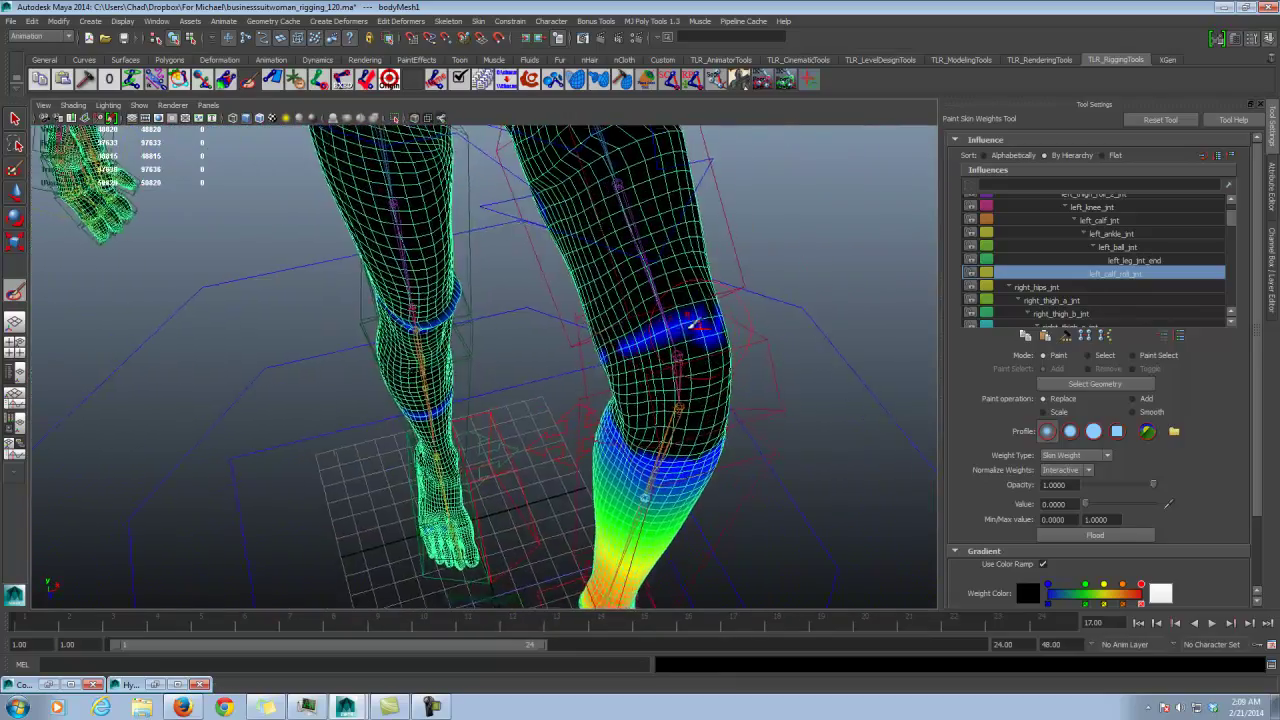
alt+right_drag(692, 320, 608, 325)
mouse_move(608, 325)
alt+mouse_down()
mouse_move(577, 337)
mouse_move(471, 323)
mouse_move(546, 306)
mouse_move(690, 316)
mouse_move(666, 295)
mouse_move(572, 334)
alt+mouse_up()
mouse_move(473, 370)
alt+mouse_down()
mouse_move(640, 320)
mouse_move(614, 349)
mouse_move(731, 271)
alt+mouse_up()
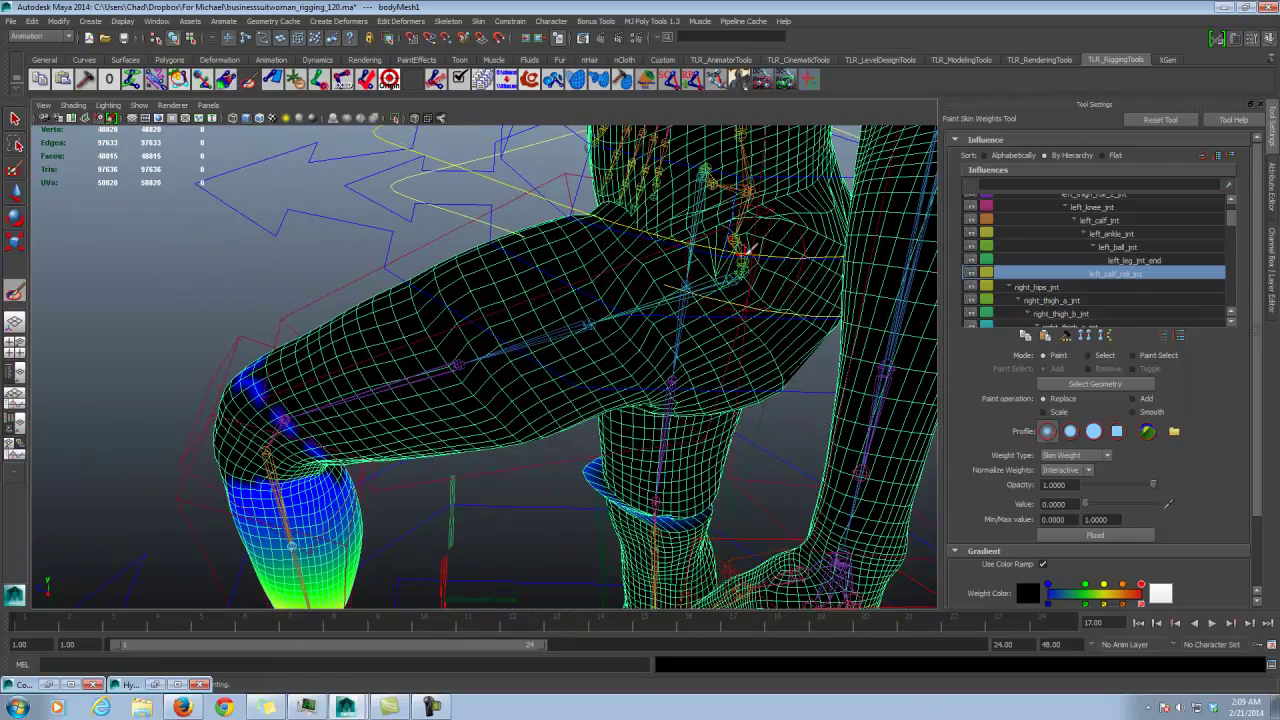
alt+drag(731, 270, 750, 294)
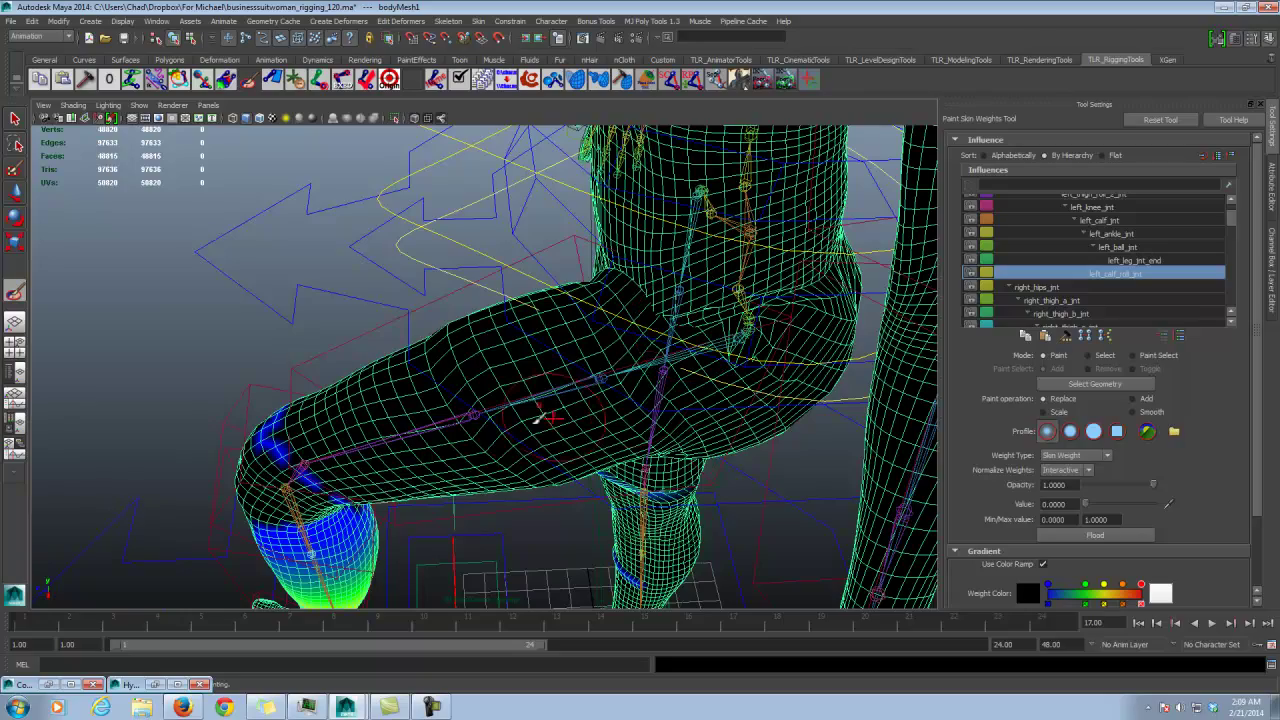
alt+drag(745, 408, 516, 360)
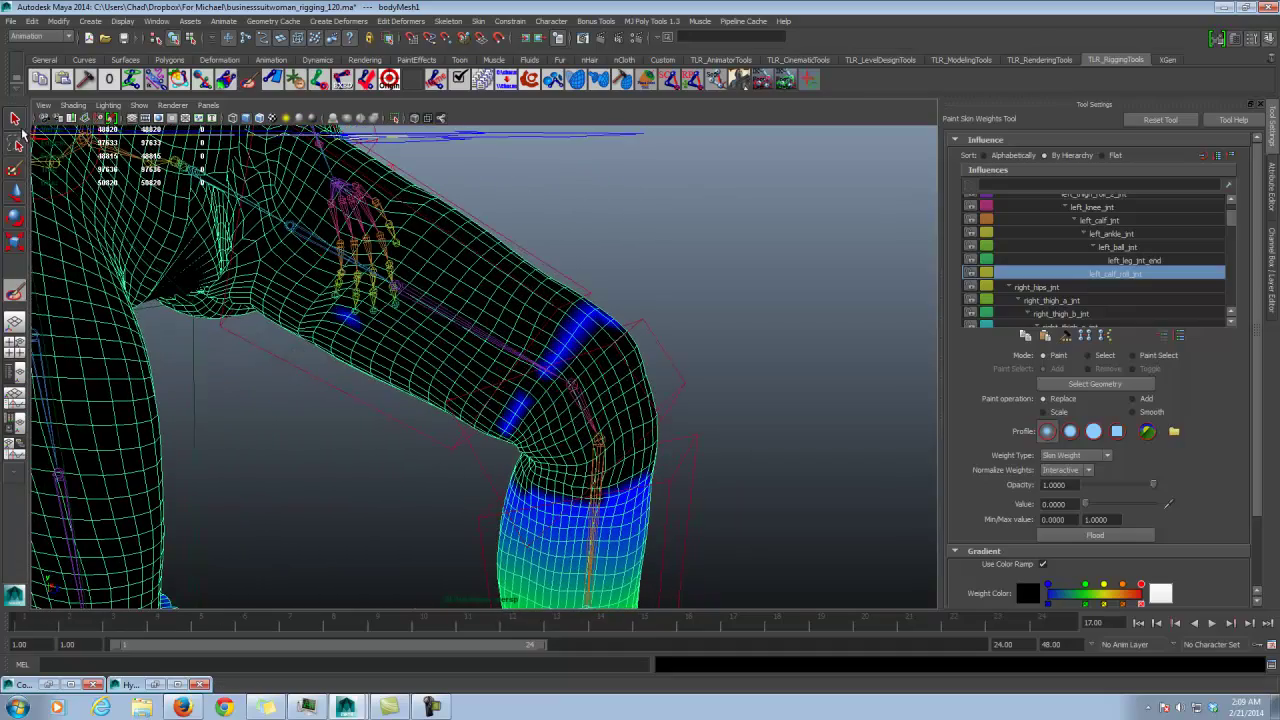
Step: Leave weight painting and switch the body mesh to vertex selection mode at the left thigh
click(15, 119)
mouse_move(482, 214)
alt+mouse_down()
mouse_move(586, 286)
mouse_move(526, 246)
mouse_move(650, 207)
mouse_move(728, 164)
mouse_move(700, 200)
mouse_move(600, 180)
mouse_move(614, 173)
alt+mouse_up()
alt+drag(633, 235, 548, 303)
right_click(546, 302)
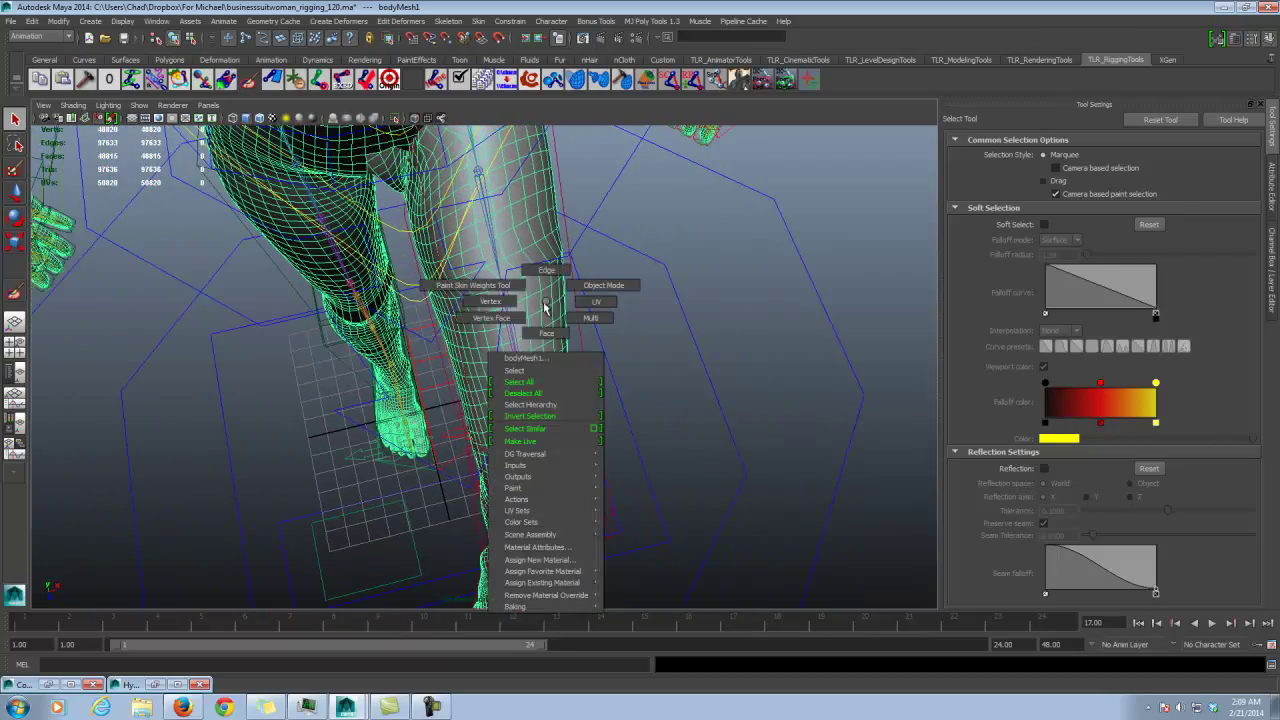
right_drag(545, 304, 518, 300)
mouse_move(537, 296)
alt+mouse_down()
mouse_move(571, 303)
mouse_move(560, 300)
alt+mouse_up()
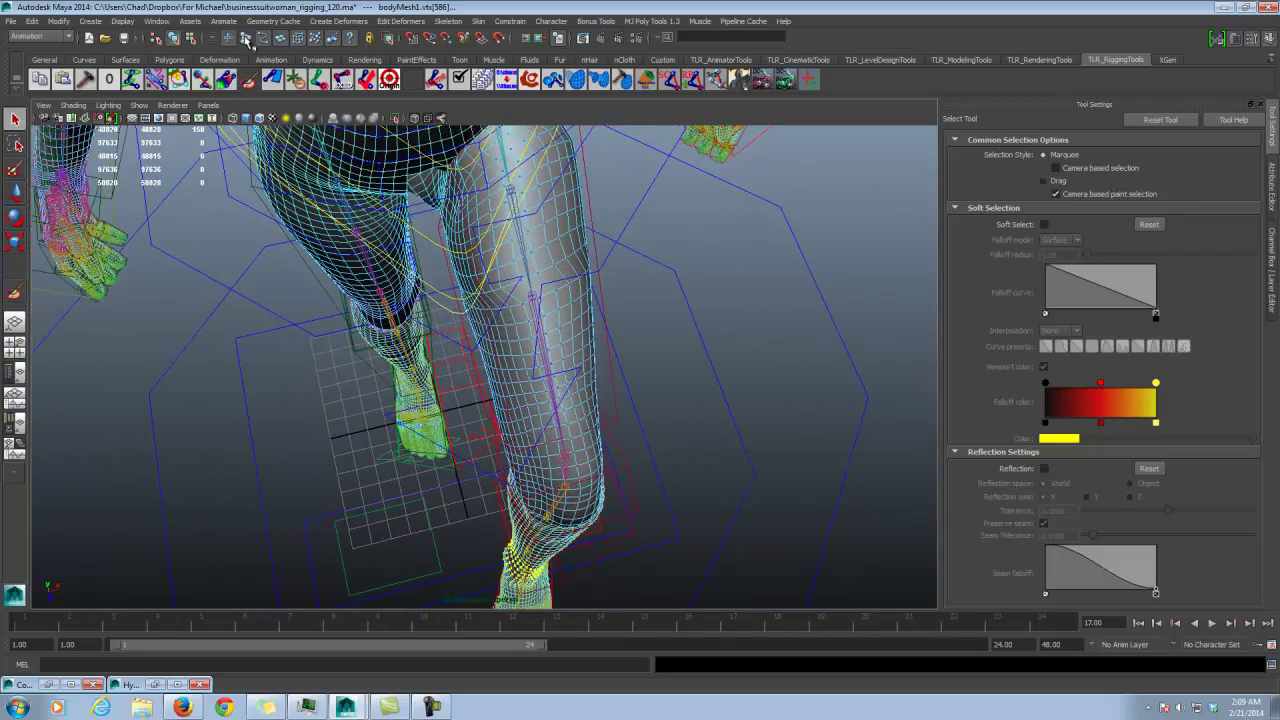
alt+drag(546, 248, 503, 283)
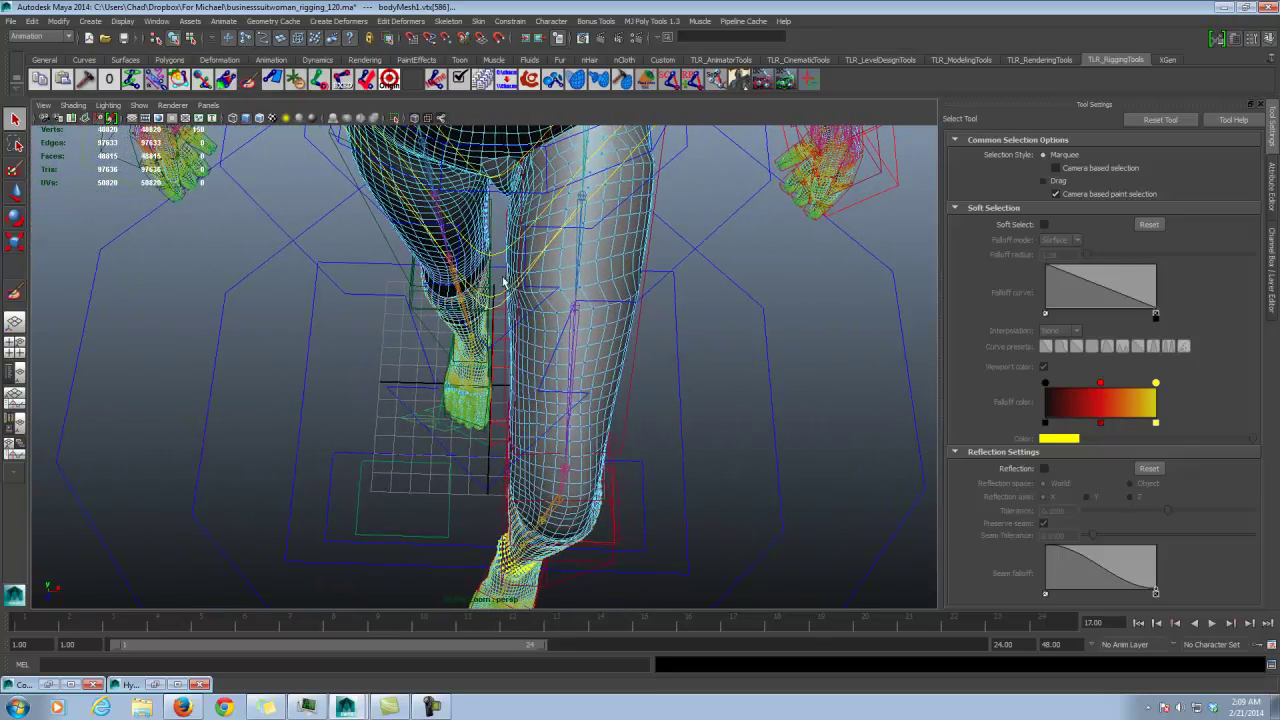
click(626, 308)
alt+drag(629, 323, 641, 329)
key(ctrl+z)
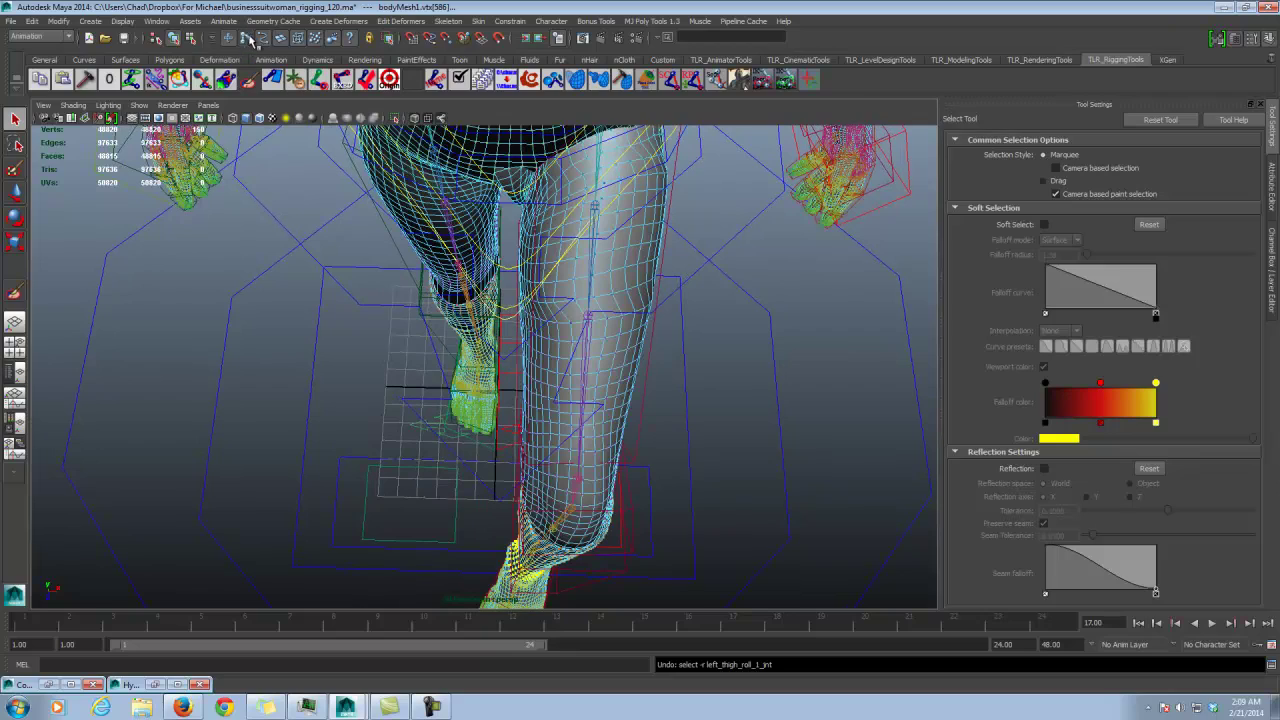
Step: Exclude joints from selection and select a band of vertices all the way around the middle of the left thigh
click(249, 39)
alt+drag(540, 289, 528, 286)
drag(527, 285, 565, 335)
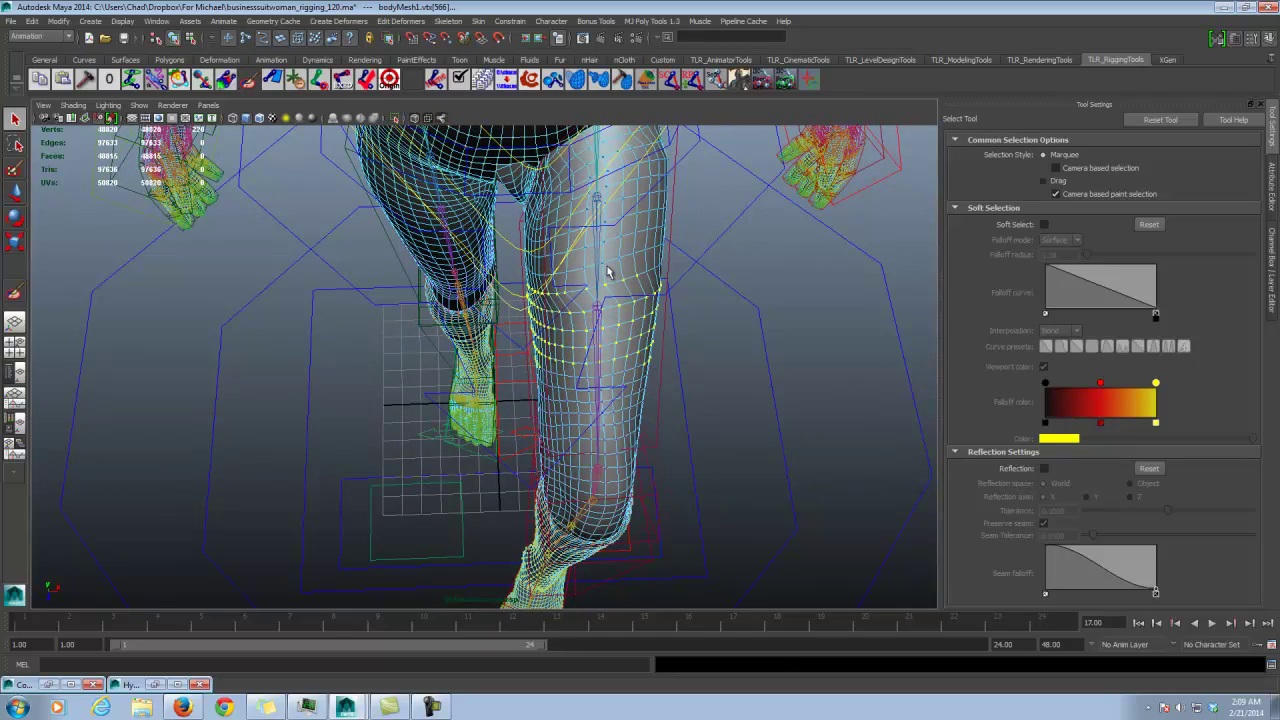
alt+drag(688, 272, 455, 245)
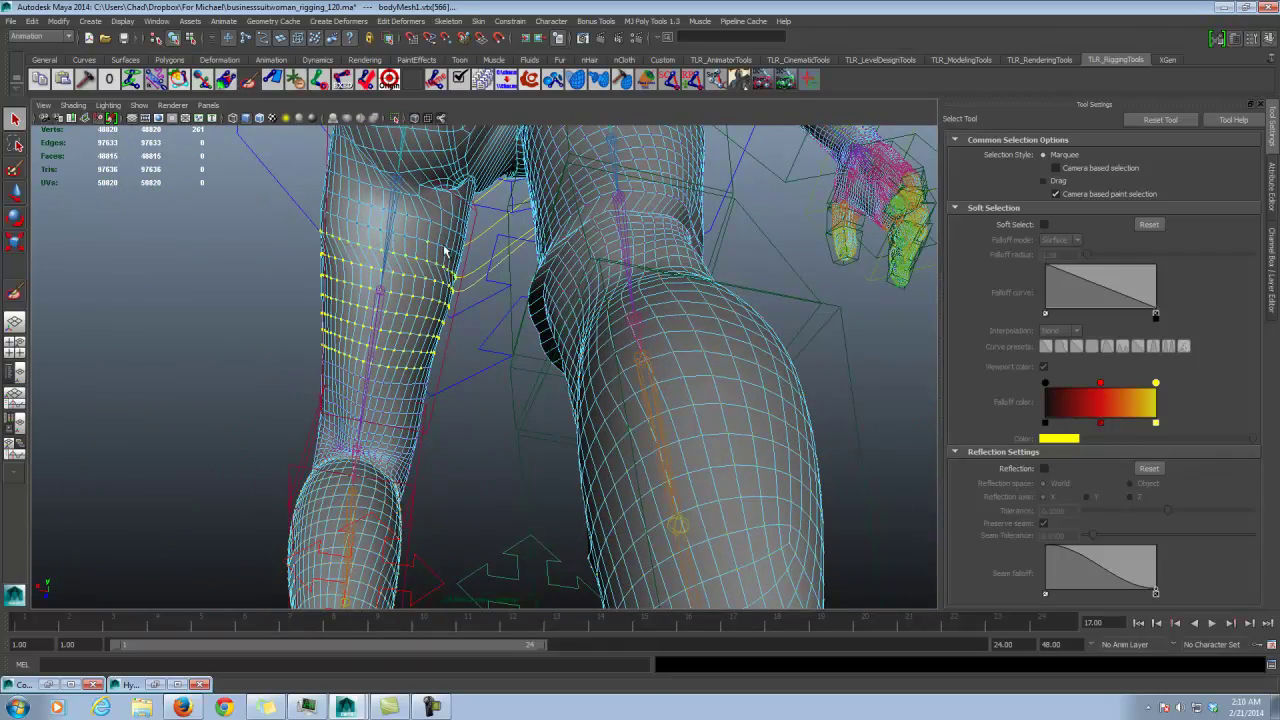
alt+drag(440, 264, 406, 290)
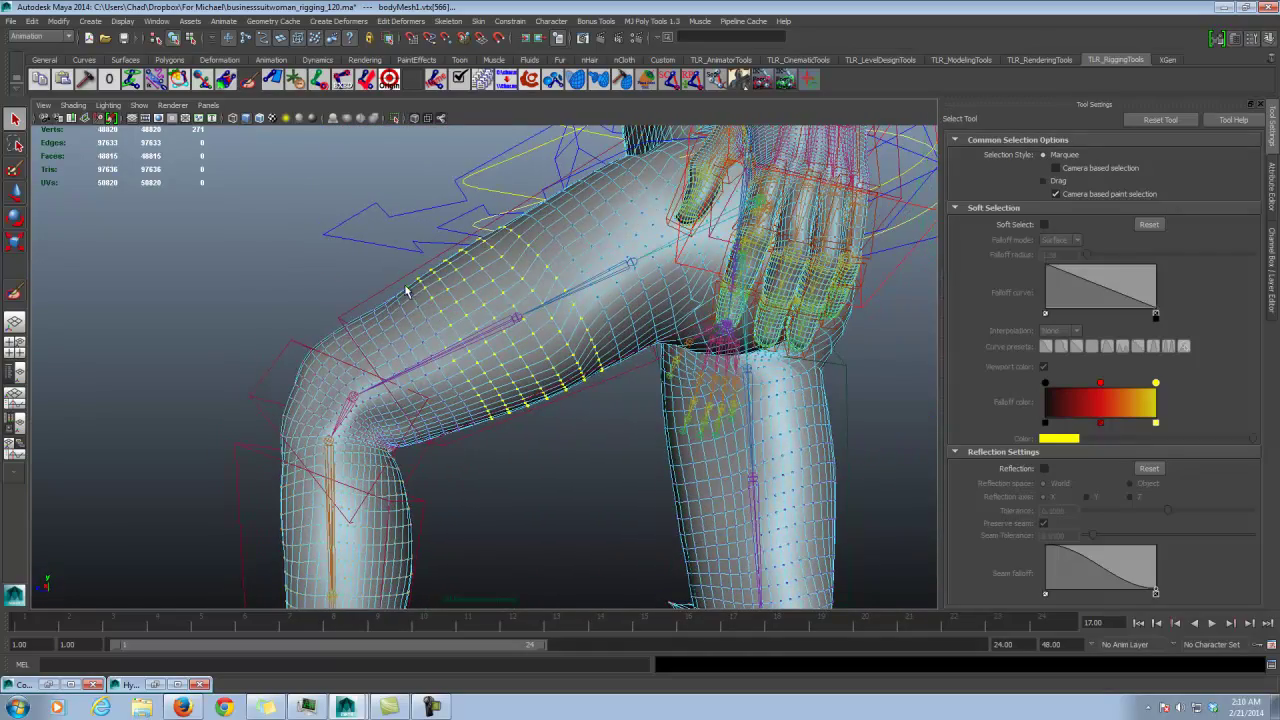
alt+drag(448, 338, 540, 339)
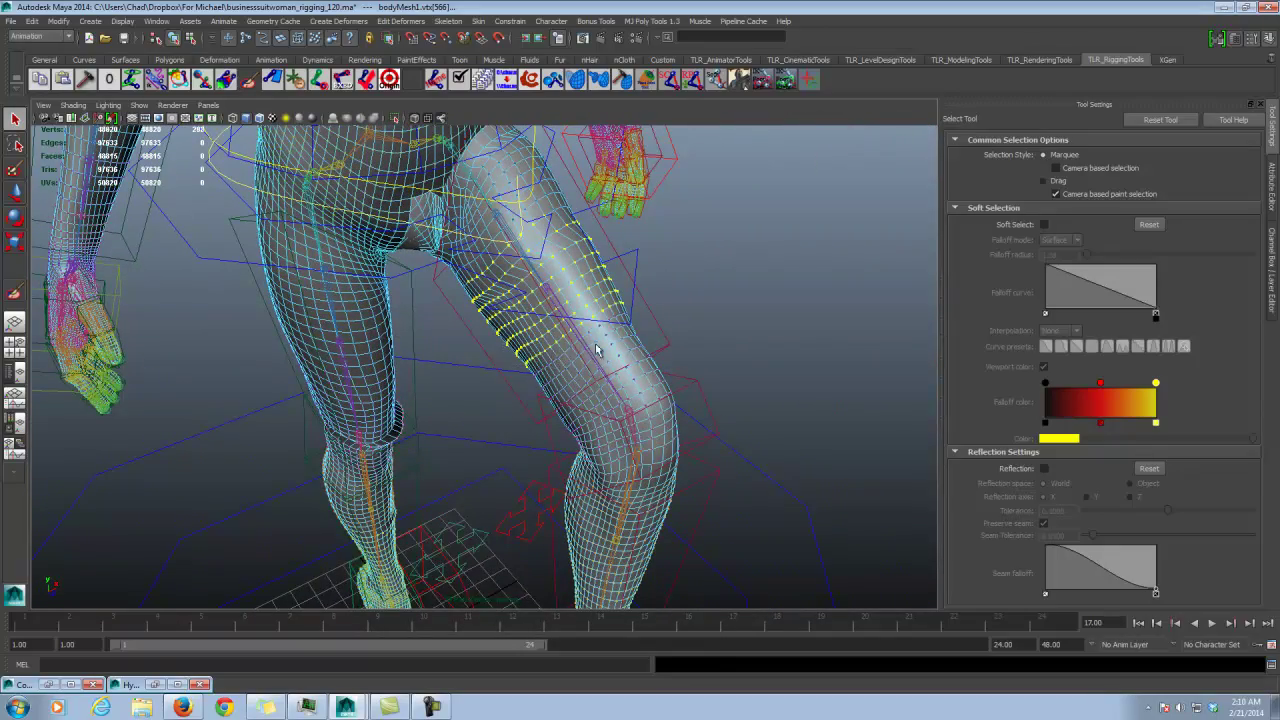
alt+drag(597, 350, 558, 317)
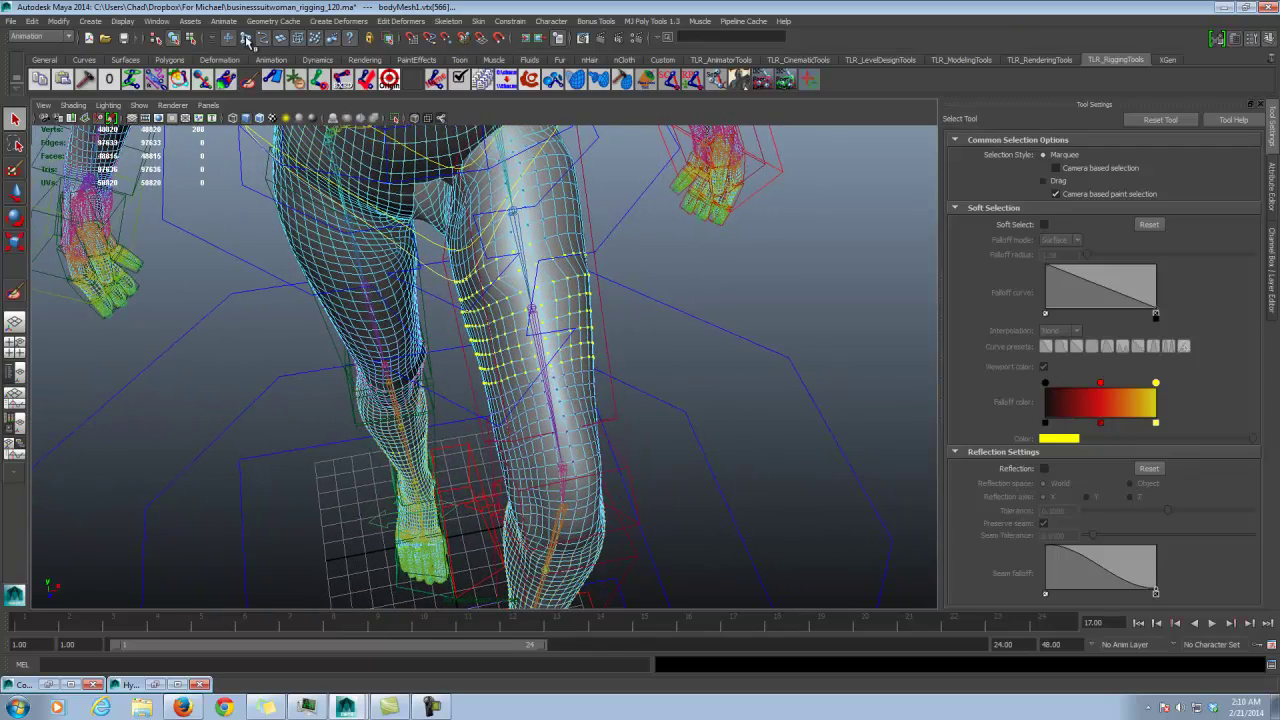
Step: Add left_thigh_roll_2_jnt to the selected band of thigh vertices
click(521, 249)
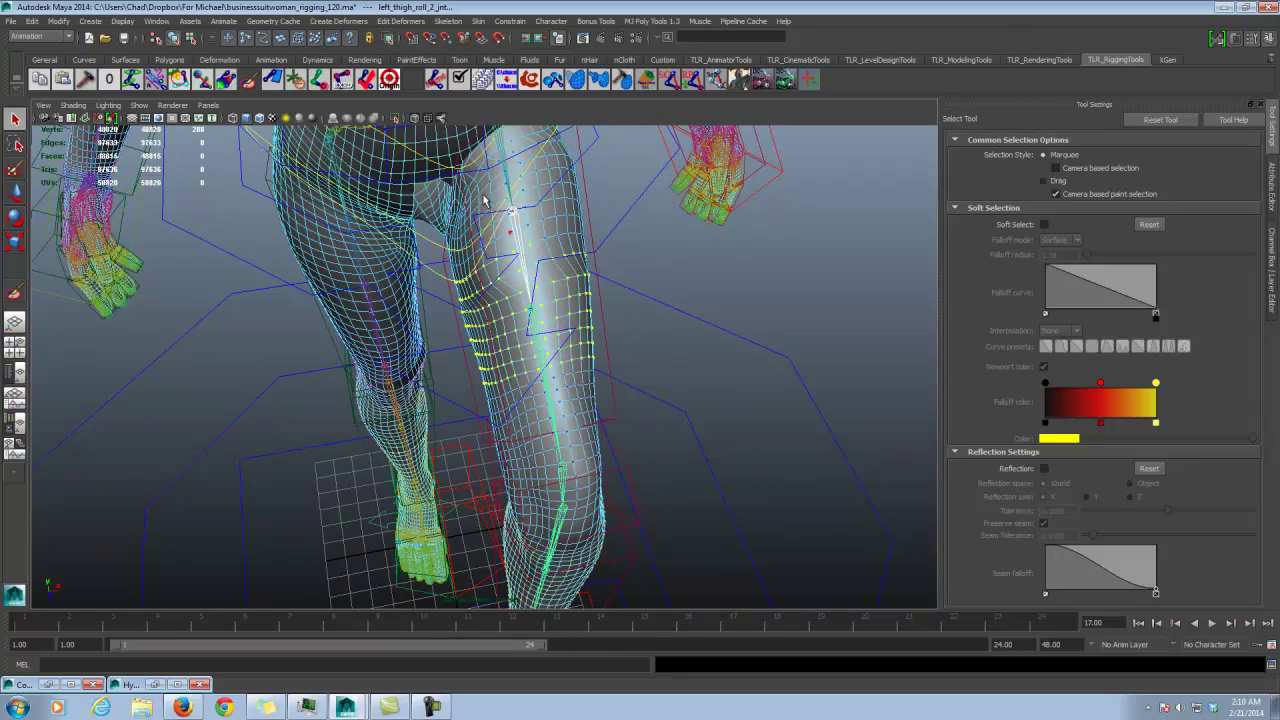
click(179, 81)
alt+drag(692, 270, 612, 222)
Step: Return to object selection mode, select the body mesh and reopen Paint Skin Weights
click(190, 40)
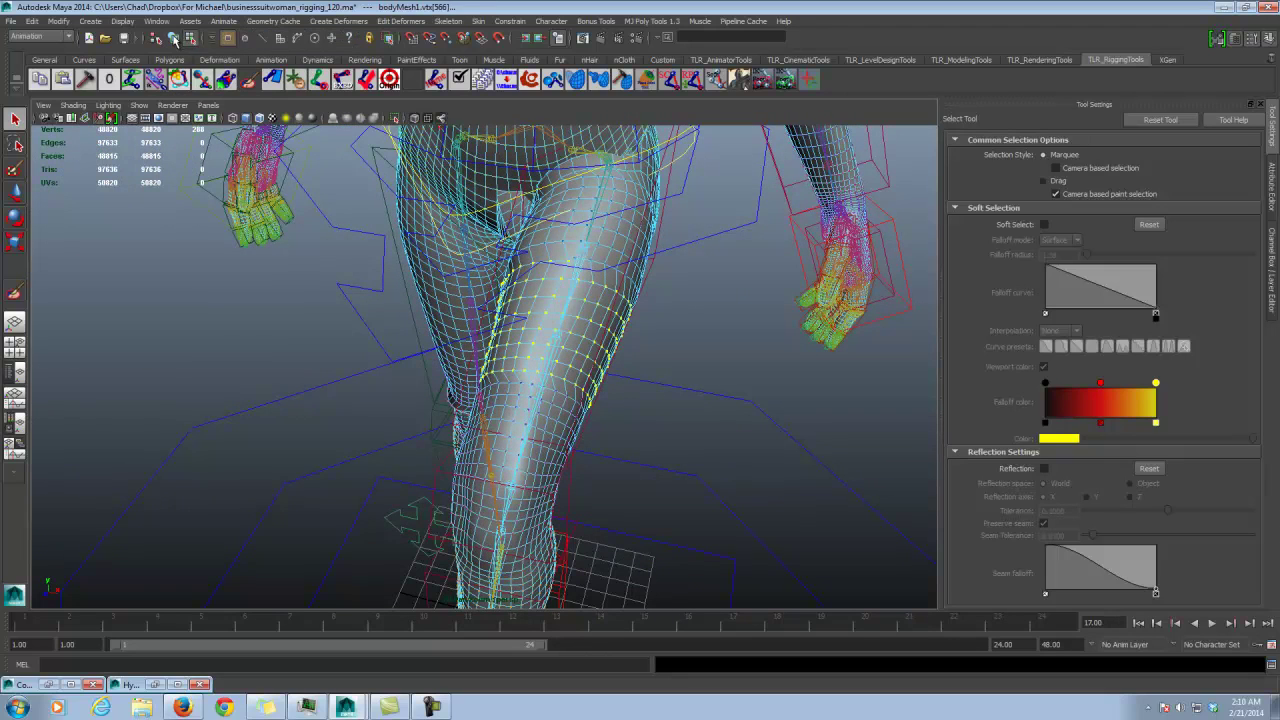
click(174, 39)
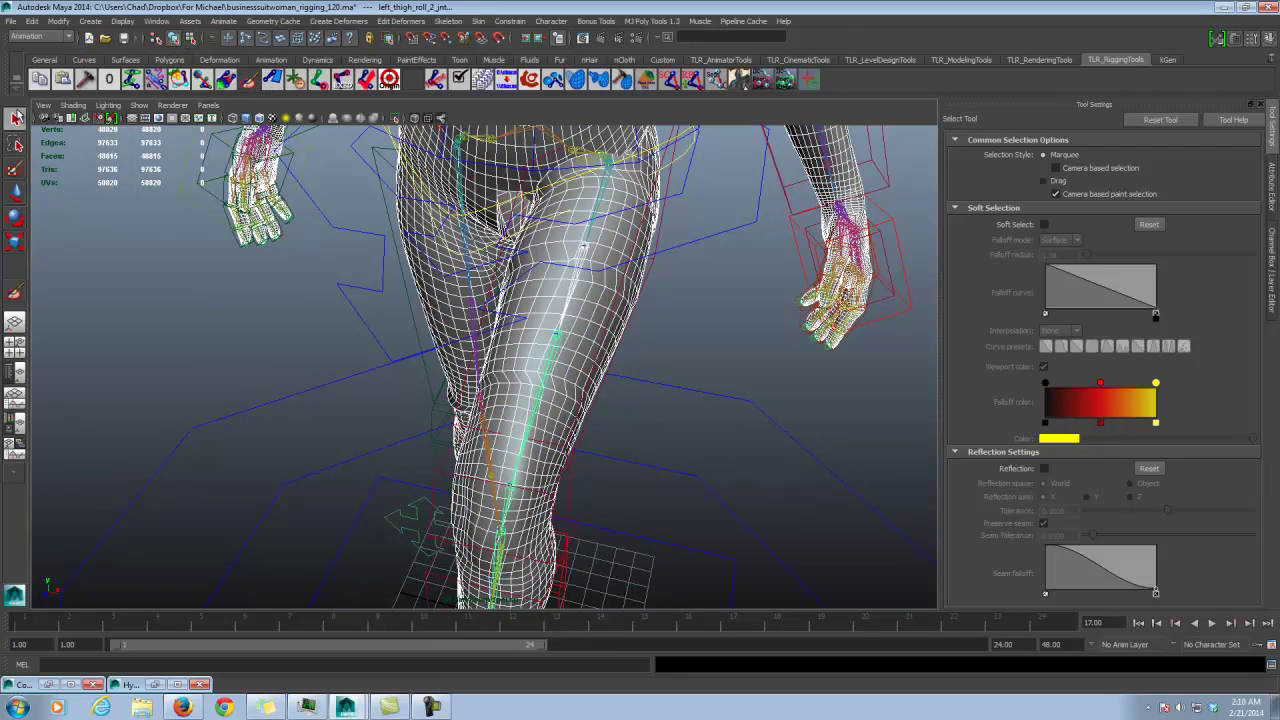
click(628, 288)
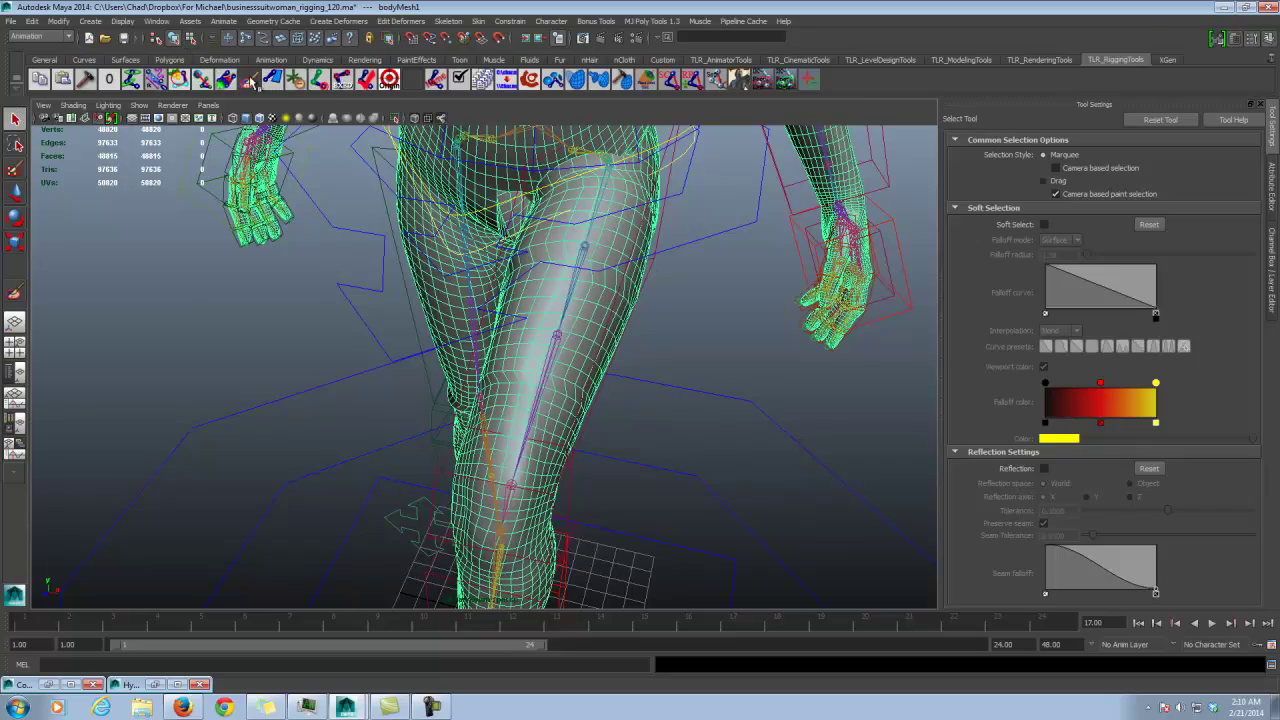
click(251, 81)
mouse_move(655, 268)
alt+mouse_down()
mouse_move(610, 314)
mouse_move(603, 286)
mouse_move(665, 288)
alt+mouse_up()
alt+right_drag(665, 288, 428, 276)
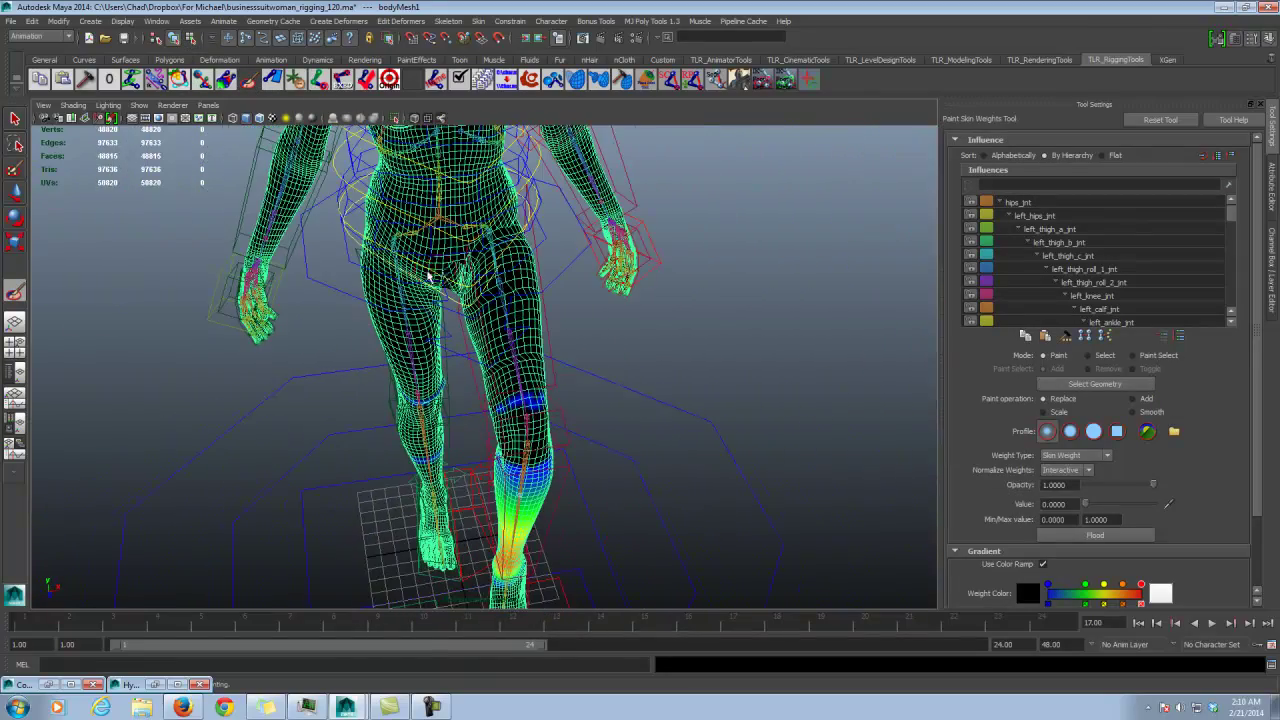
Step: Rotate left_thigh_fk_CTRL with the rotate mode set to Local to pose the left leg for testing the thigh deformation
key(e)
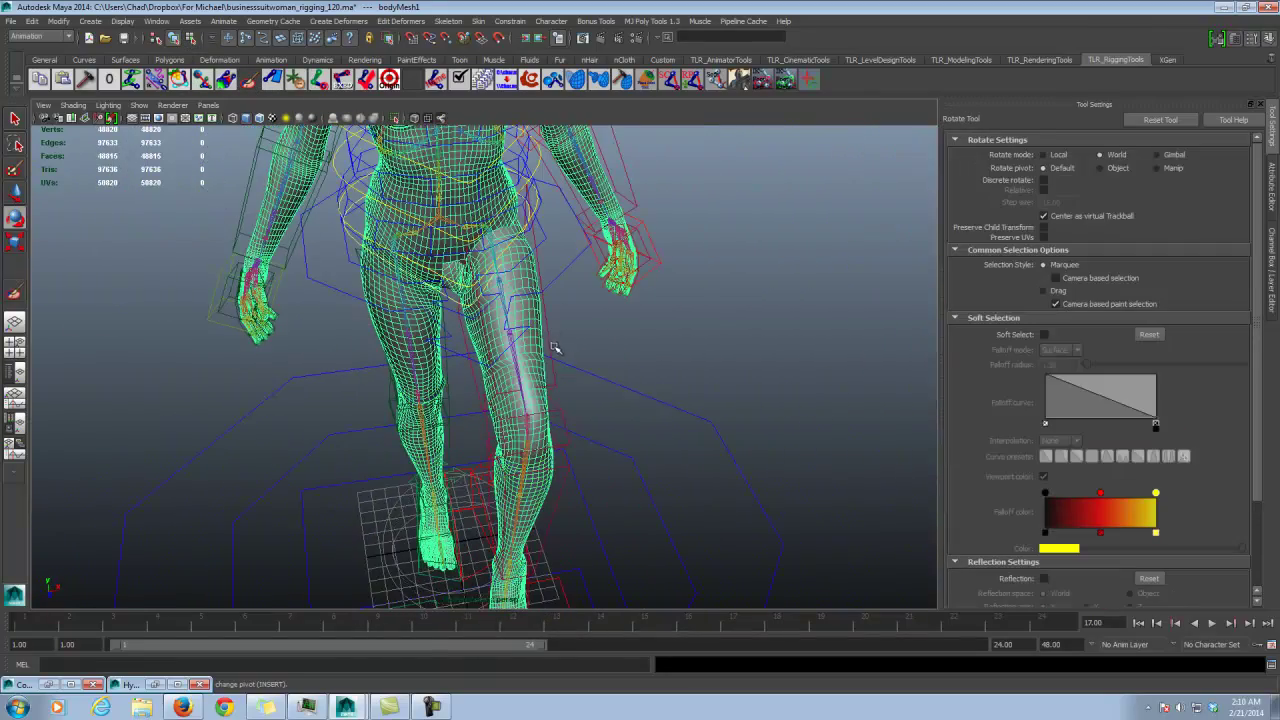
click(555, 345)
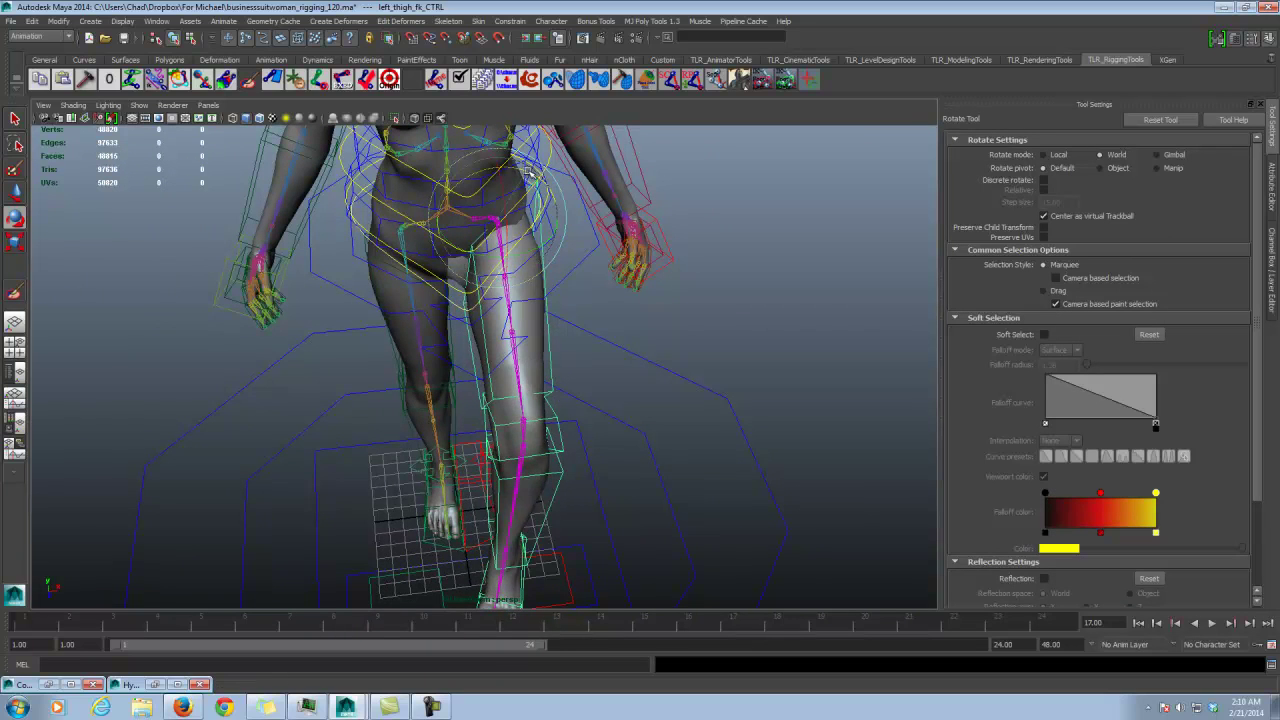
drag(528, 176, 556, 240)
key(ctrl+z)
key(ctrl+z)
click(1043, 155)
drag(528, 190, 466, 240)
alt+right_drag(466, 240, 610, 295)
alt+drag(608, 296, 405, 237)
Step: Select the body mesh and open Paint Skin Weights with left_thigh_roll_1_jnt as the influence
click(529, 297)
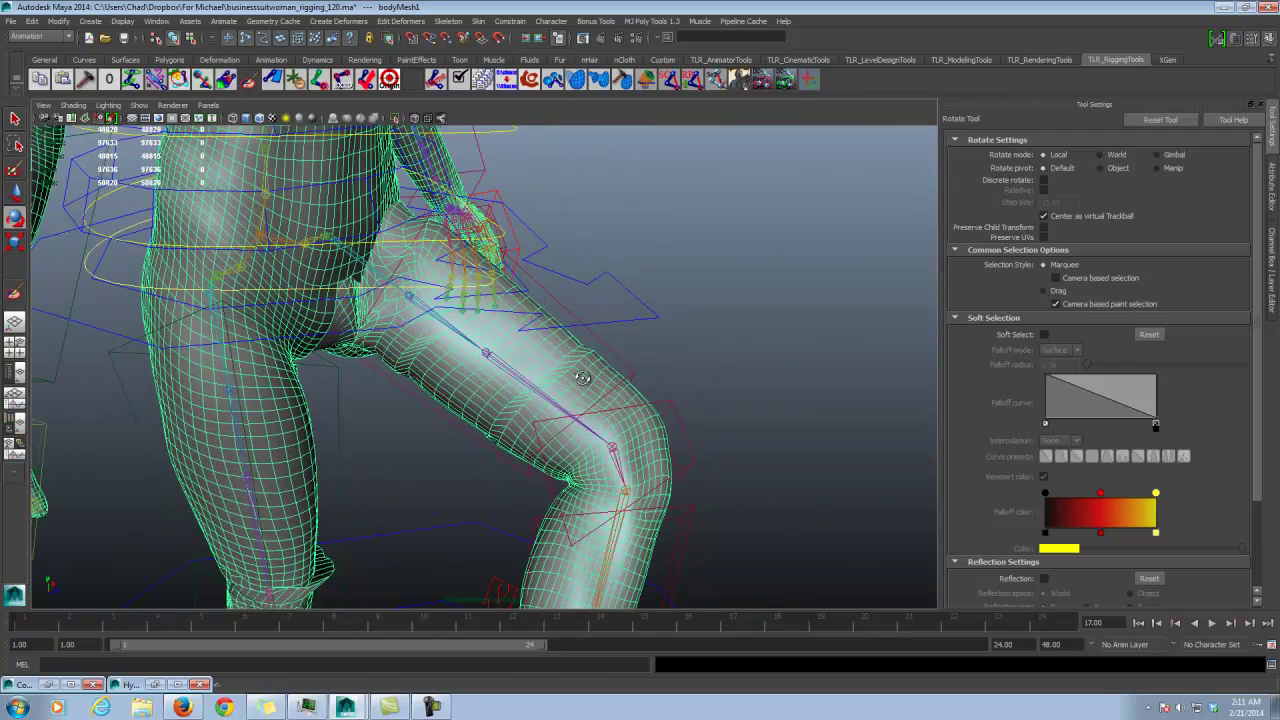
alt+drag(583, 378, 183, 275)
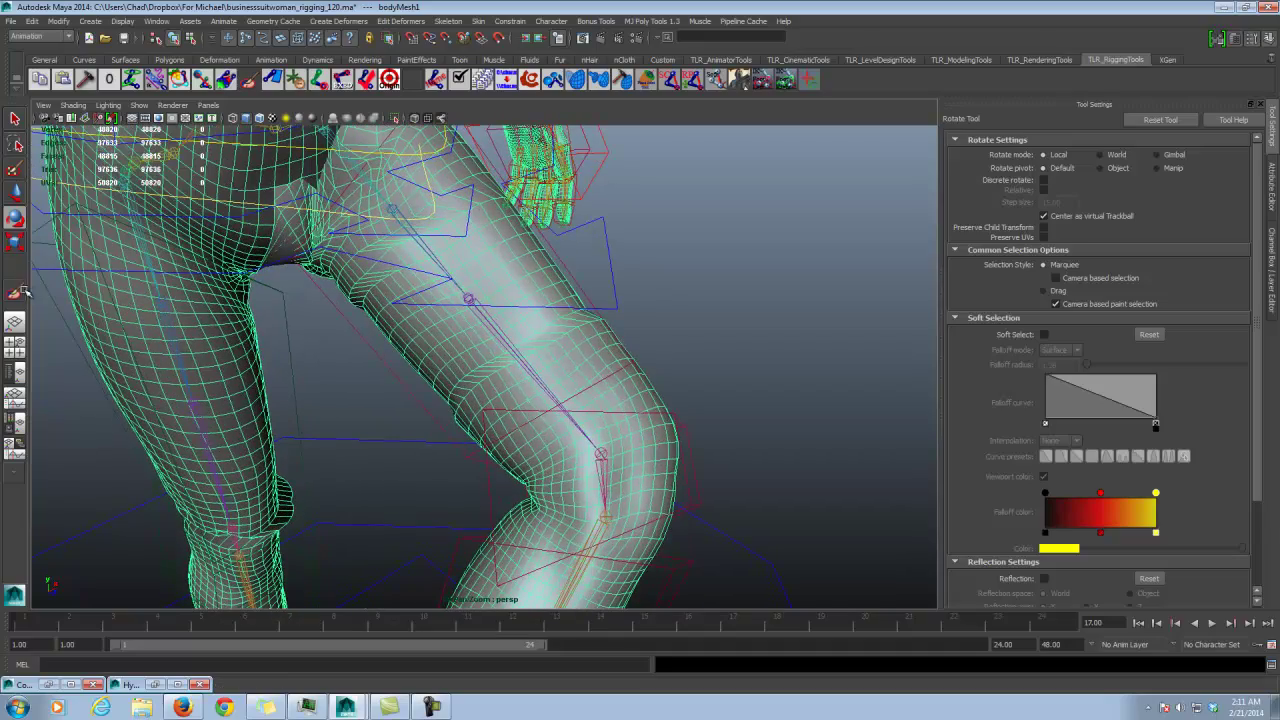
alt+drag(373, 264, 489, 308)
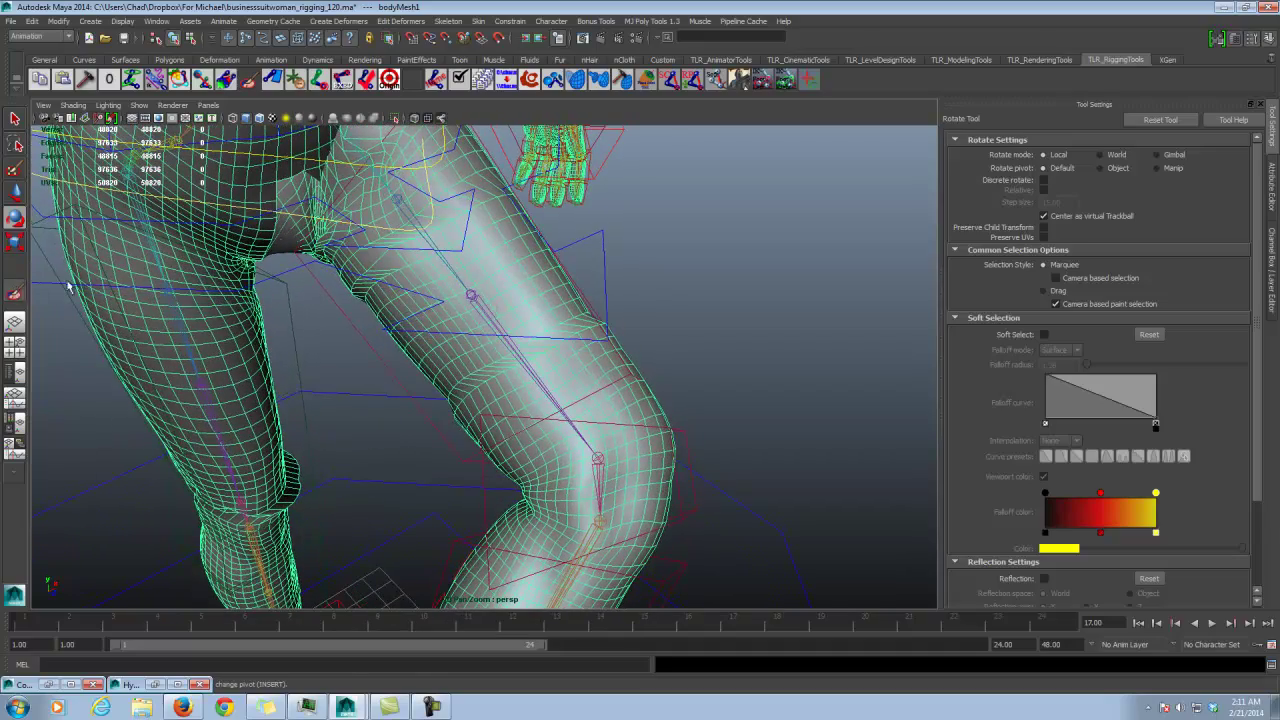
click(14, 292)
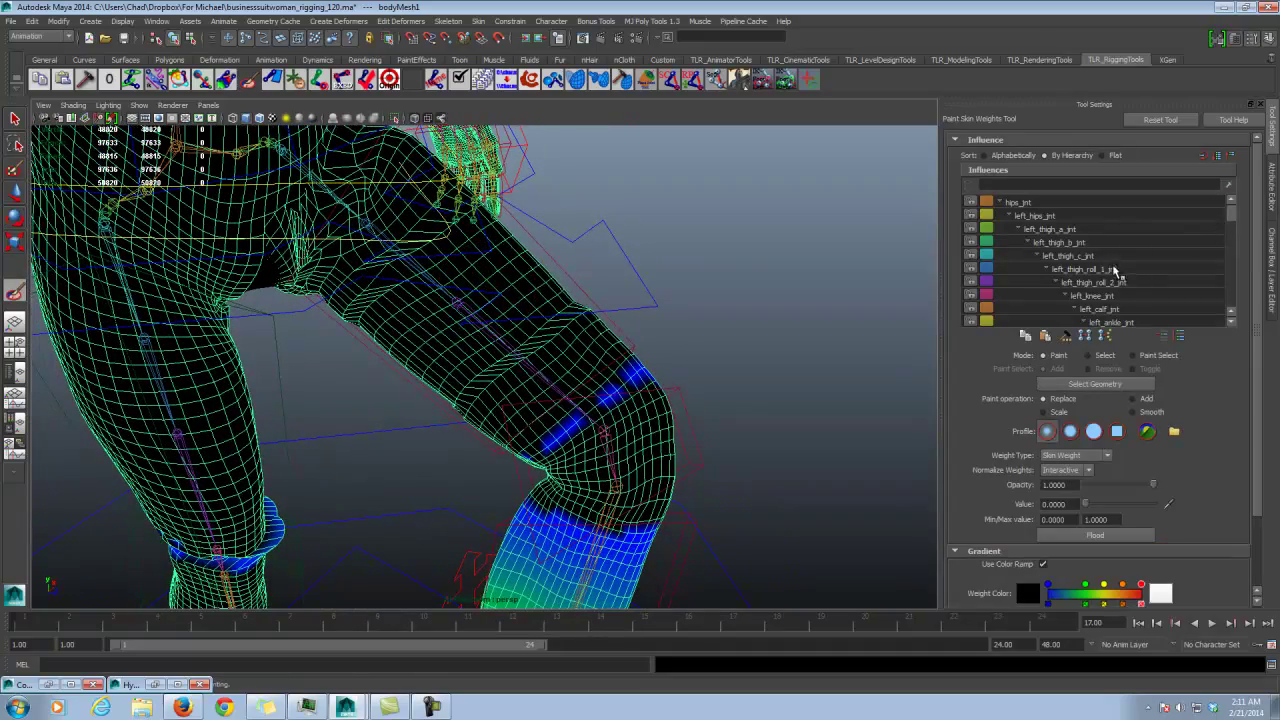
click(1113, 269)
Step: Add left_thigh_roll_1_jnt influence with a value of 0.068 around the lower thigh just above the knee
alt+drag(870, 330, 914, 352)
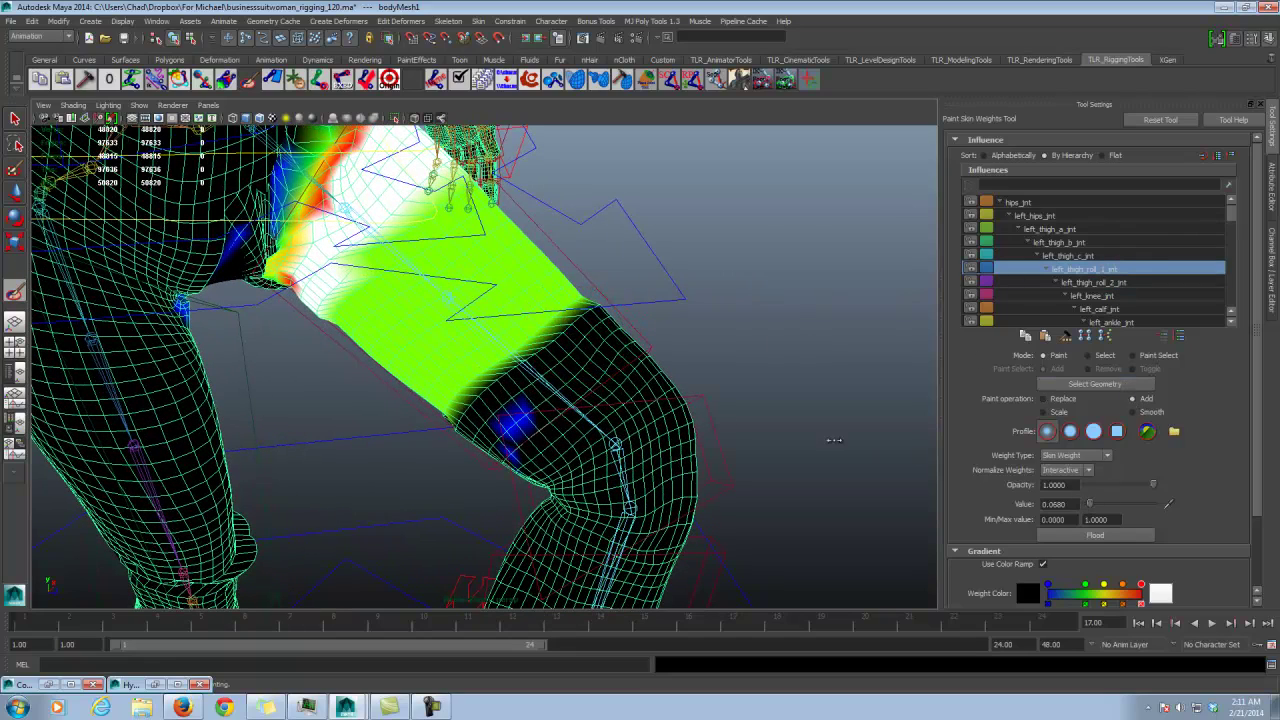
mouse_move(572, 330)
mouse_down()
mouse_move(520, 384)
mouse_move(471, 409)
mouse_move(597, 318)
mouse_move(625, 365)
mouse_move(548, 325)
mouse_move(478, 405)
mouse_move(614, 297)
mouse_up()
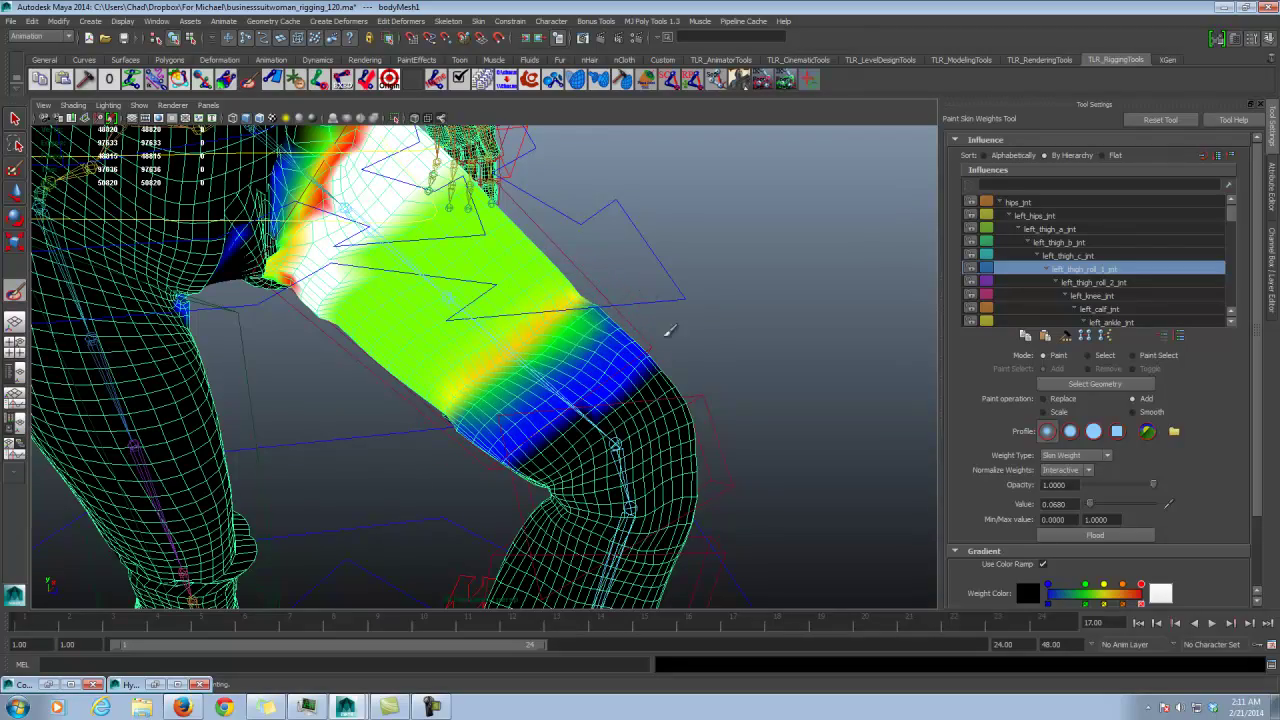
mouse_move(669, 331)
alt+mouse_down()
mouse_move(412, 285)
mouse_move(395, 305)
alt+mouse_up()
mouse_move(400, 320)
mouse_down()
mouse_move(425, 372)
mouse_move(408, 368)
mouse_move(449, 371)
mouse_move(480, 414)
mouse_move(434, 350)
mouse_move(493, 410)
mouse_up()
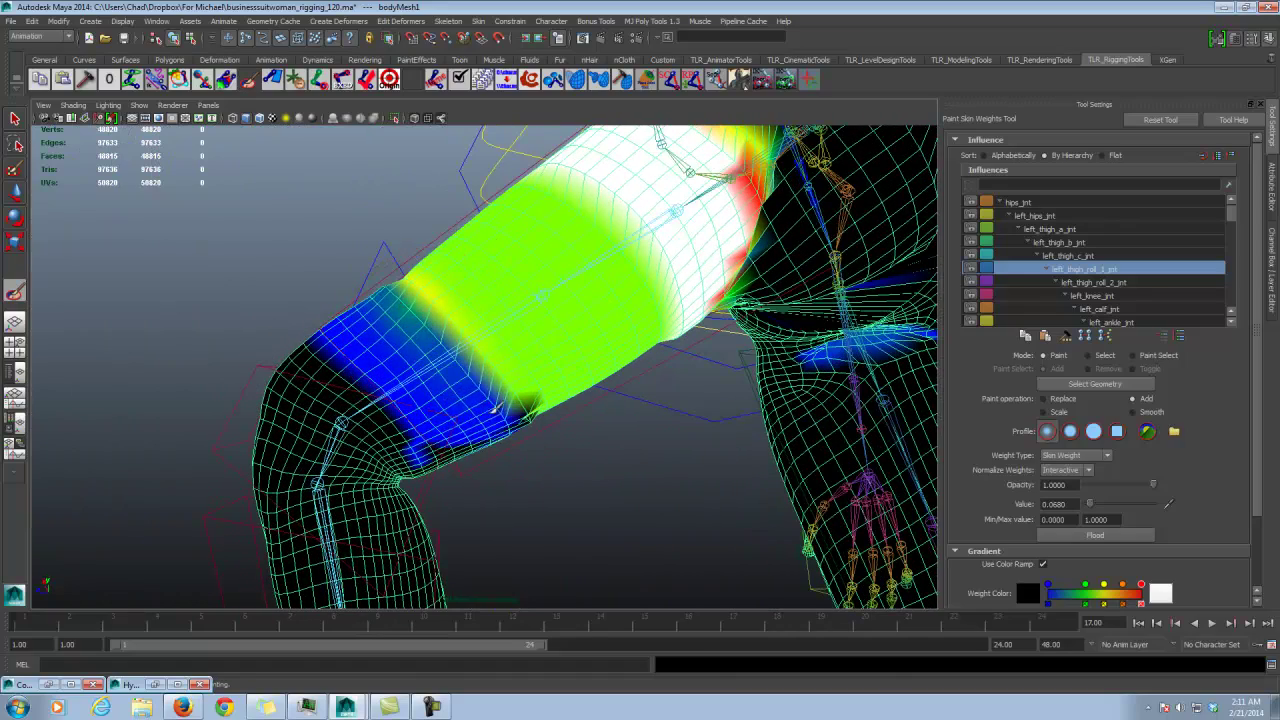
mouse_move(438, 347)
mouse_down()
mouse_move(405, 310)
mouse_move(471, 347)
mouse_up()
mouse_move(518, 425)
mouse_down()
mouse_move(430, 367)
mouse_move(425, 410)
mouse_move(439, 381)
mouse_up()
Step: Smooth the left_thigh_roll_1_jnt weights all around the lower thigh to blend the band above the knee
mouse_move(425, 400)
alt+mouse_down()
mouse_move(543, 322)
mouse_move(447, 347)
mouse_move(497, 358)
mouse_move(490, 371)
alt+mouse_up()
alt+right_drag(490, 371, 497, 371)
key(shift)
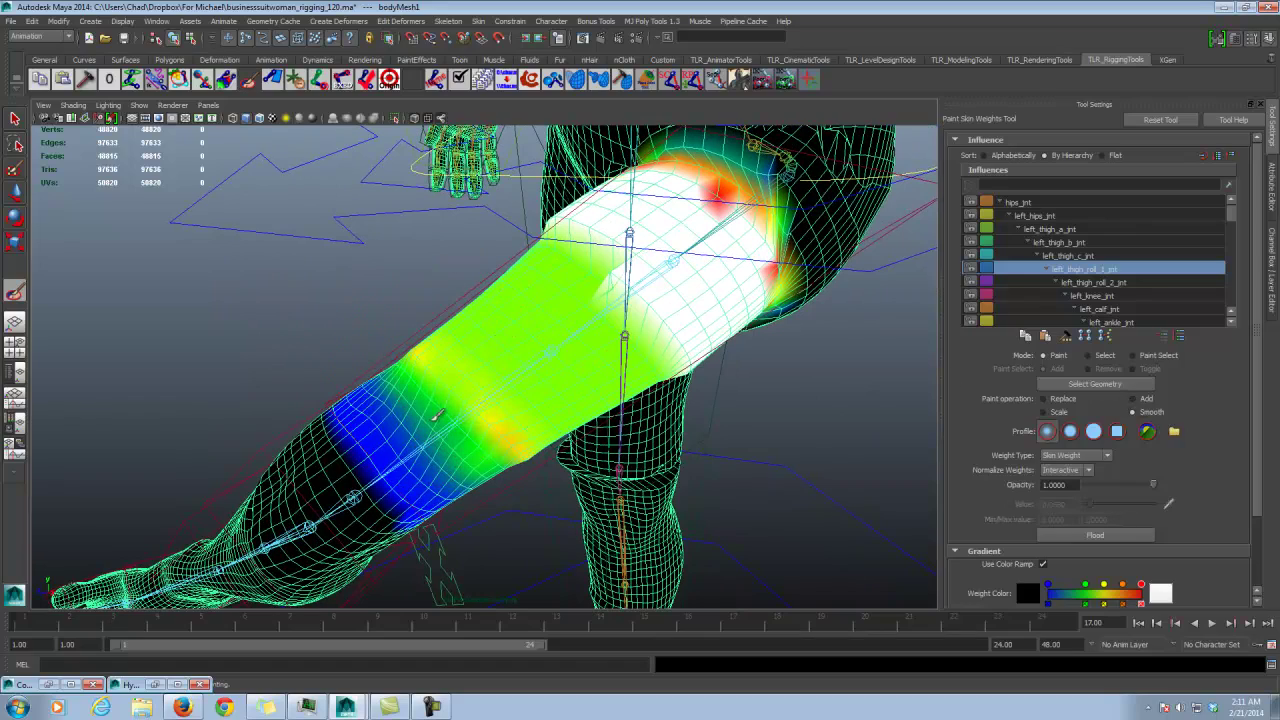
alt+drag(520, 443, 445, 410)
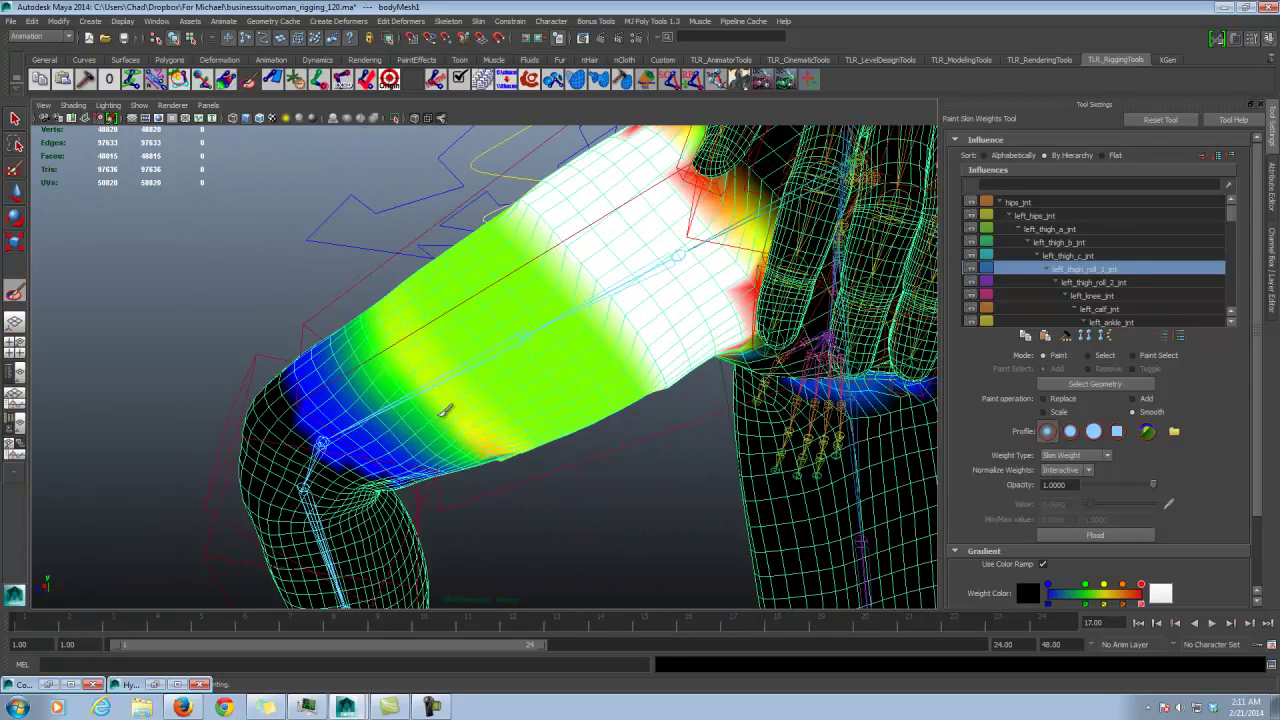
alt+drag(510, 455, 475, 385)
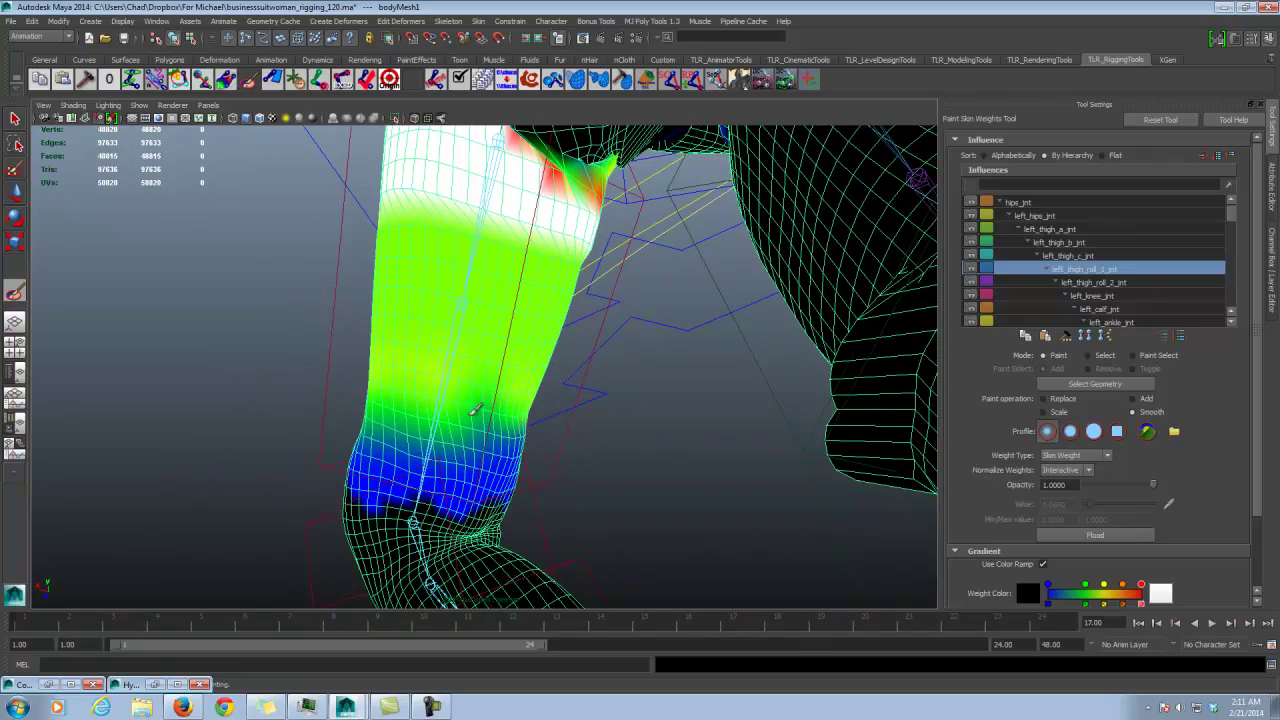
mouse_move(500, 416)
alt+mouse_down()
mouse_move(478, 364)
mouse_move(550, 401)
mouse_move(536, 404)
alt+mouse_up()
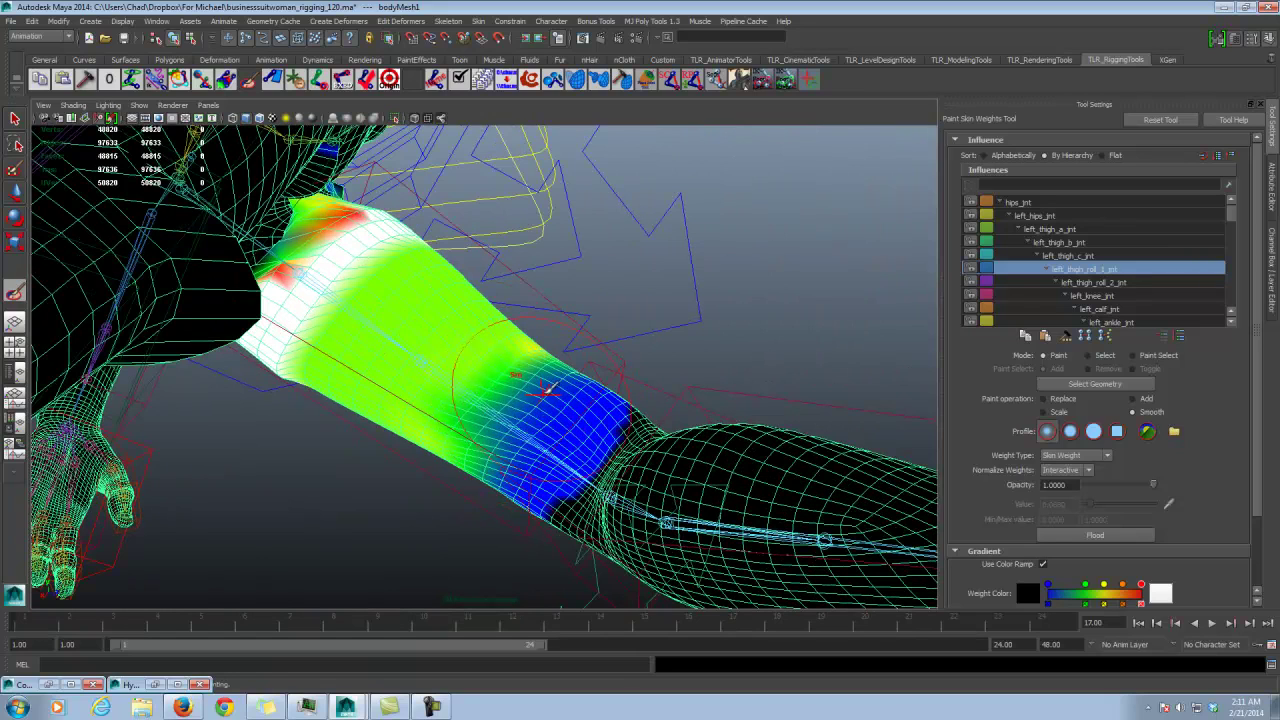
Step: Add more left_thigh_roll_1_jnt influence at 0.068 around the transition between mid-thigh and knee
click(1145, 400)
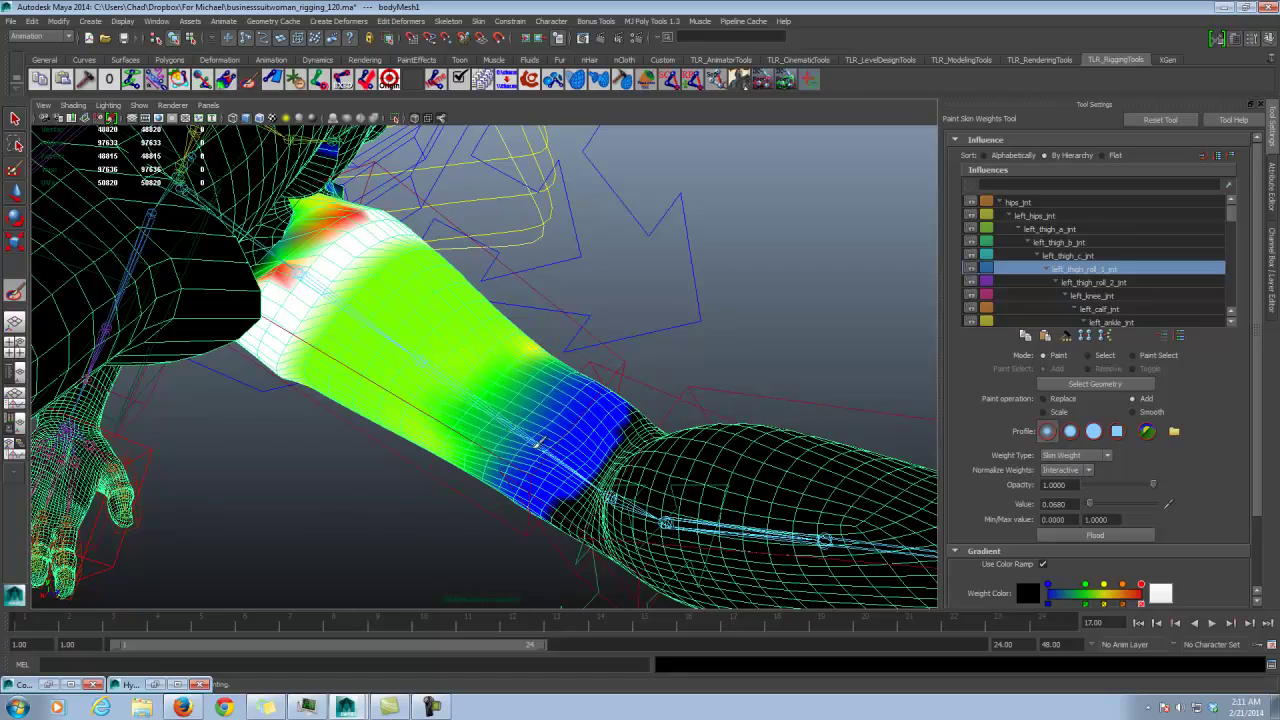
mouse_move(583, 410)
alt+mouse_down()
mouse_move(568, 434)
mouse_move(563, 370)
alt+mouse_up()
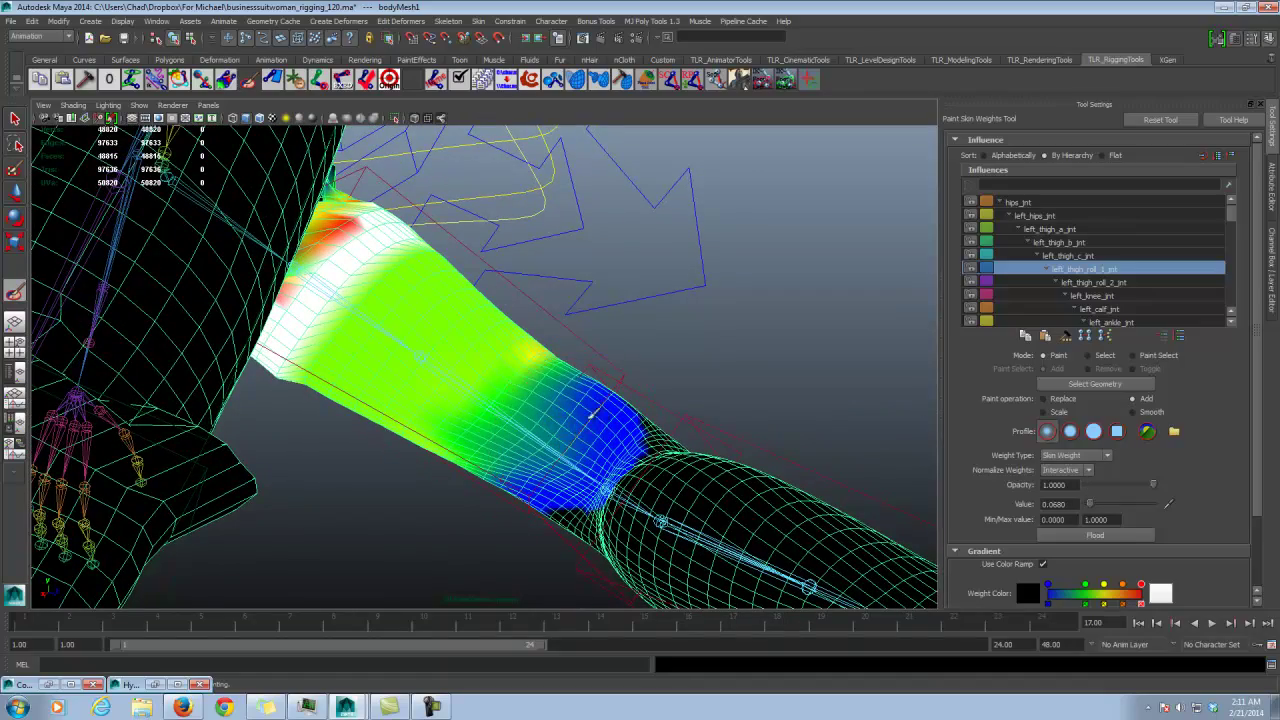
mouse_move(630, 430)
alt+mouse_down()
mouse_move(666, 391)
mouse_move(370, 470)
alt+mouse_up()
mouse_move(382, 421)
mouse_down()
mouse_move(371, 430)
mouse_move(440, 370)
mouse_move(401, 418)
mouse_up()
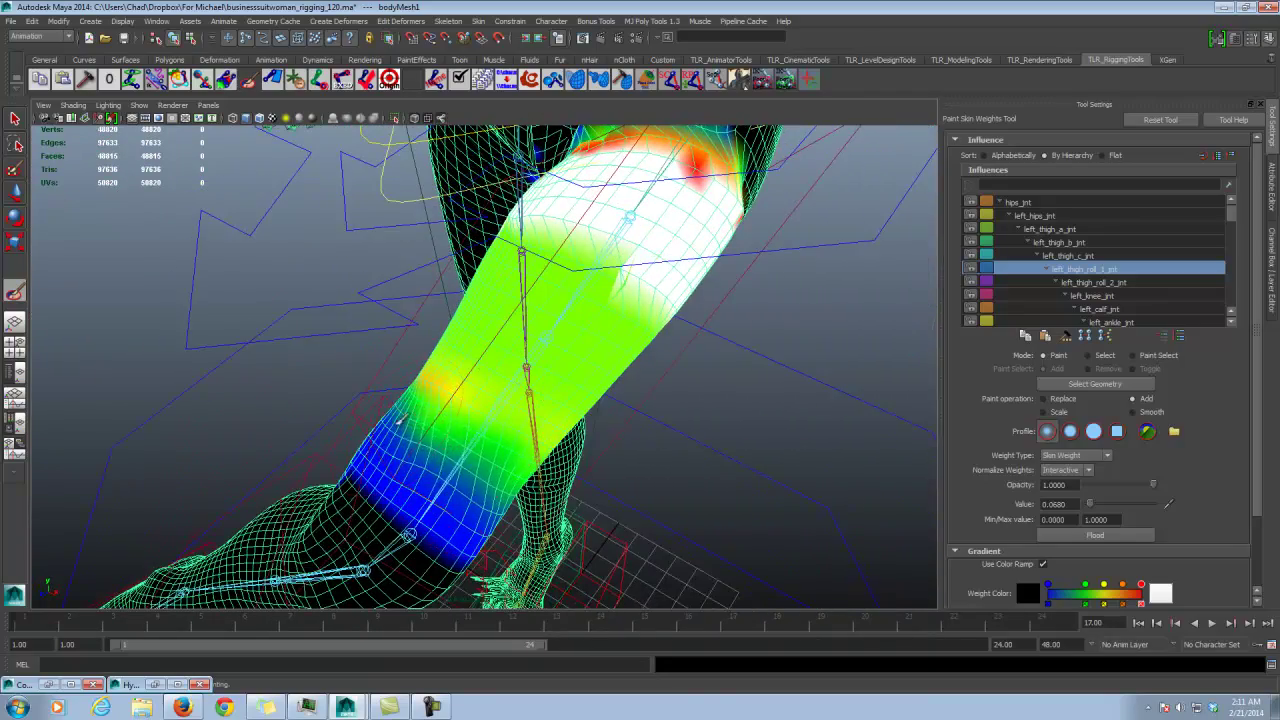
alt+drag(490, 470, 440, 365)
Step: Smooth the left_thigh_roll_2_jnt weights around the middle and lower thigh
click(1120, 283)
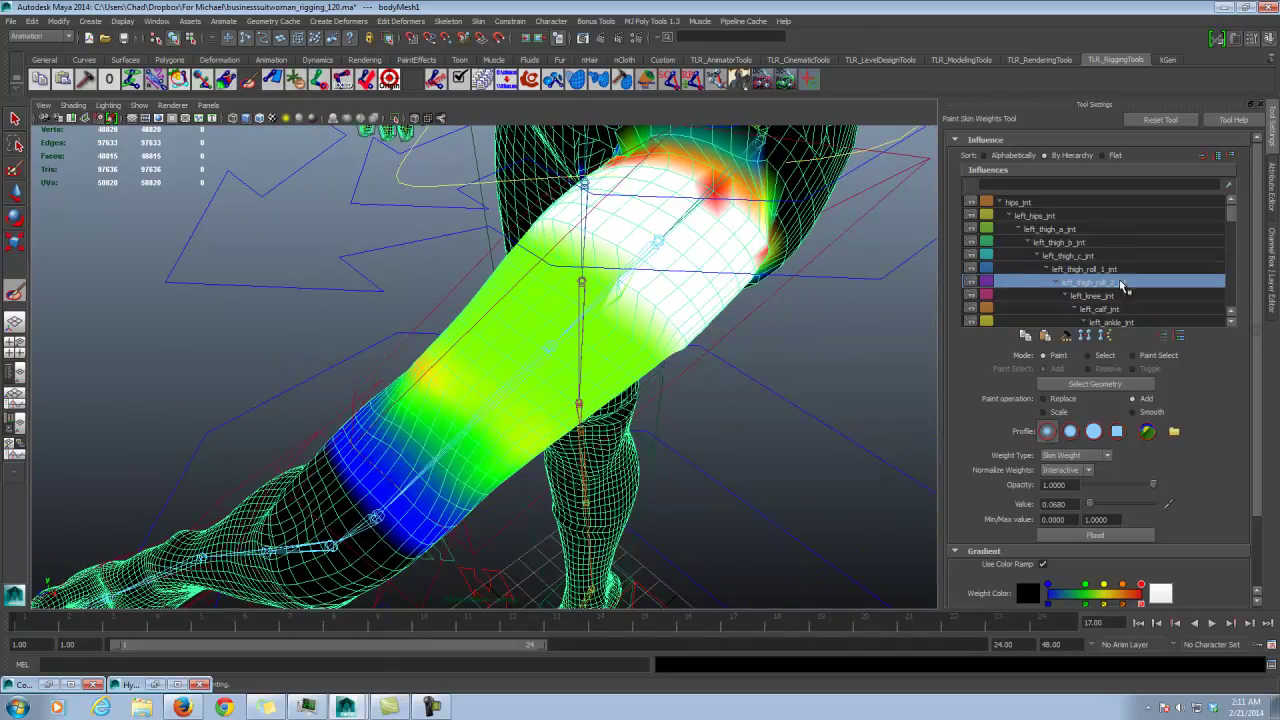
alt+drag(500, 400, 575, 345)
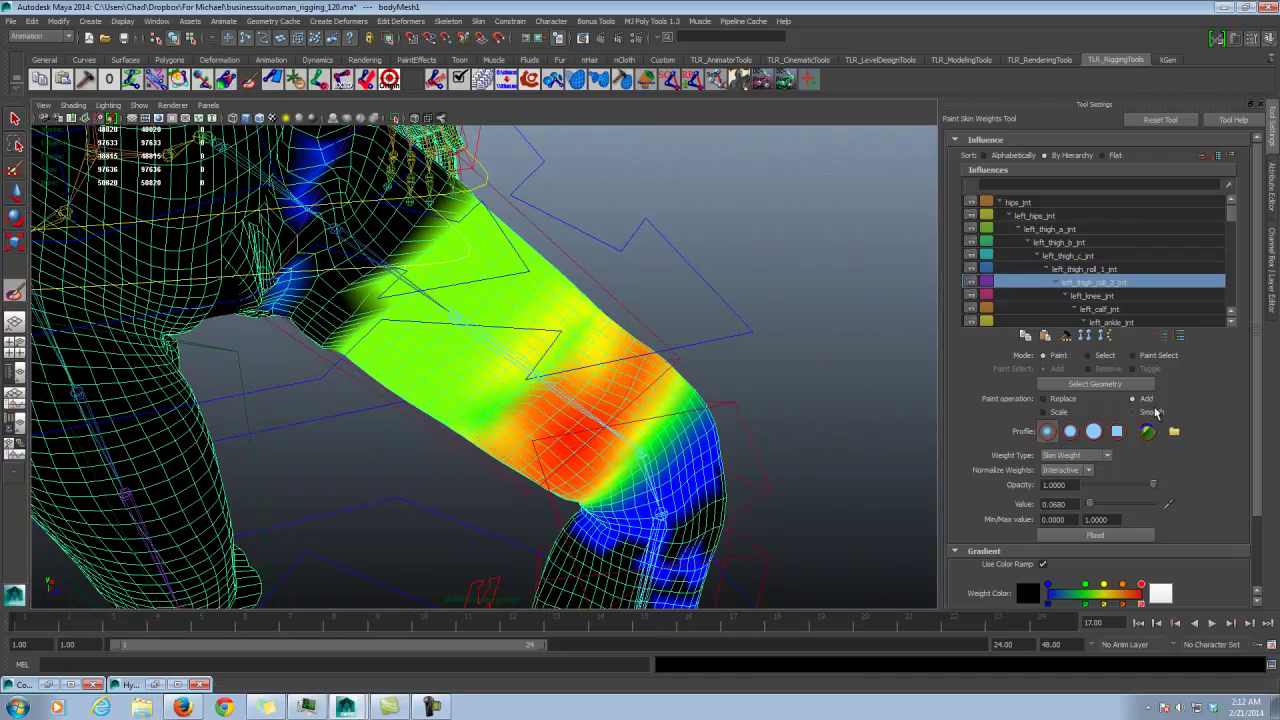
click(1133, 412)
drag(534, 368, 515, 393)
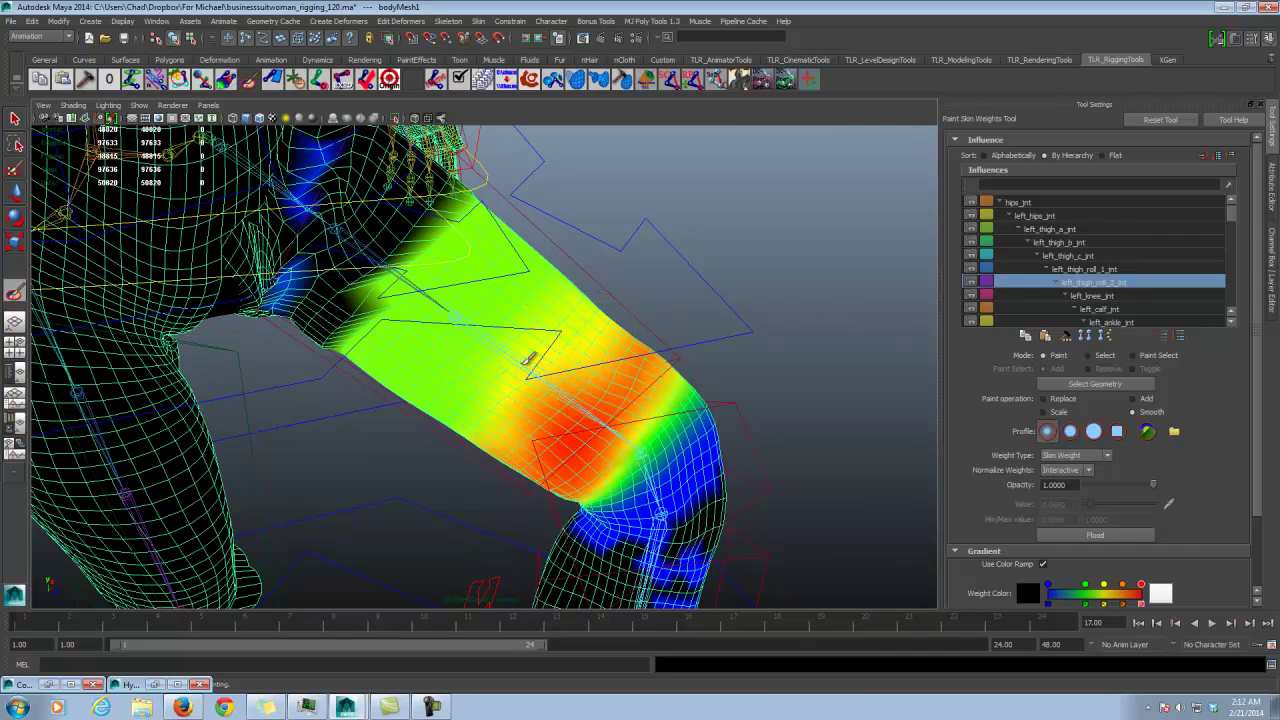
alt+drag(528, 386, 524, 334)
mouse_move(474, 389)
alt+mouse_down()
mouse_move(490, 411)
mouse_move(529, 349)
alt+mouse_up()
alt+middle_drag(547, 362, 509, 414)
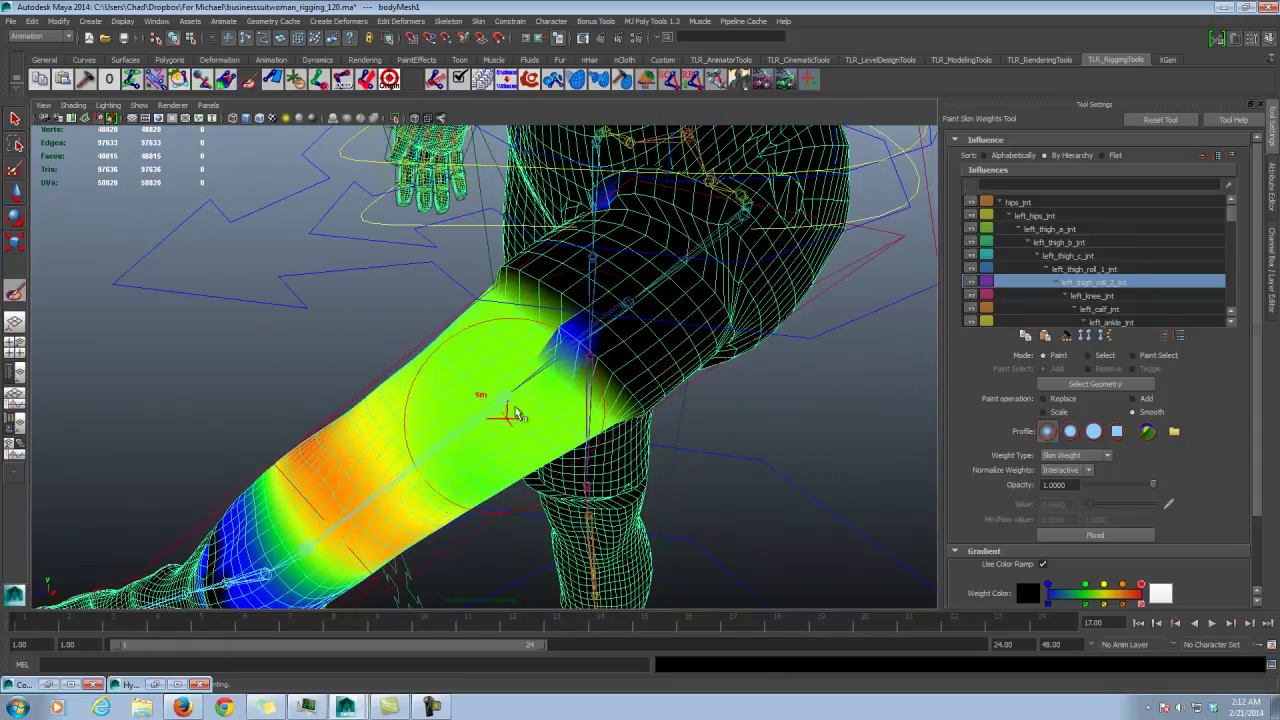
Step: Paint left_thigh_c_jnt weights around the upper thigh using Replace with a value of 0.5
click(1067, 259)
alt+drag(670, 306, 640, 365)
click(1066, 400)
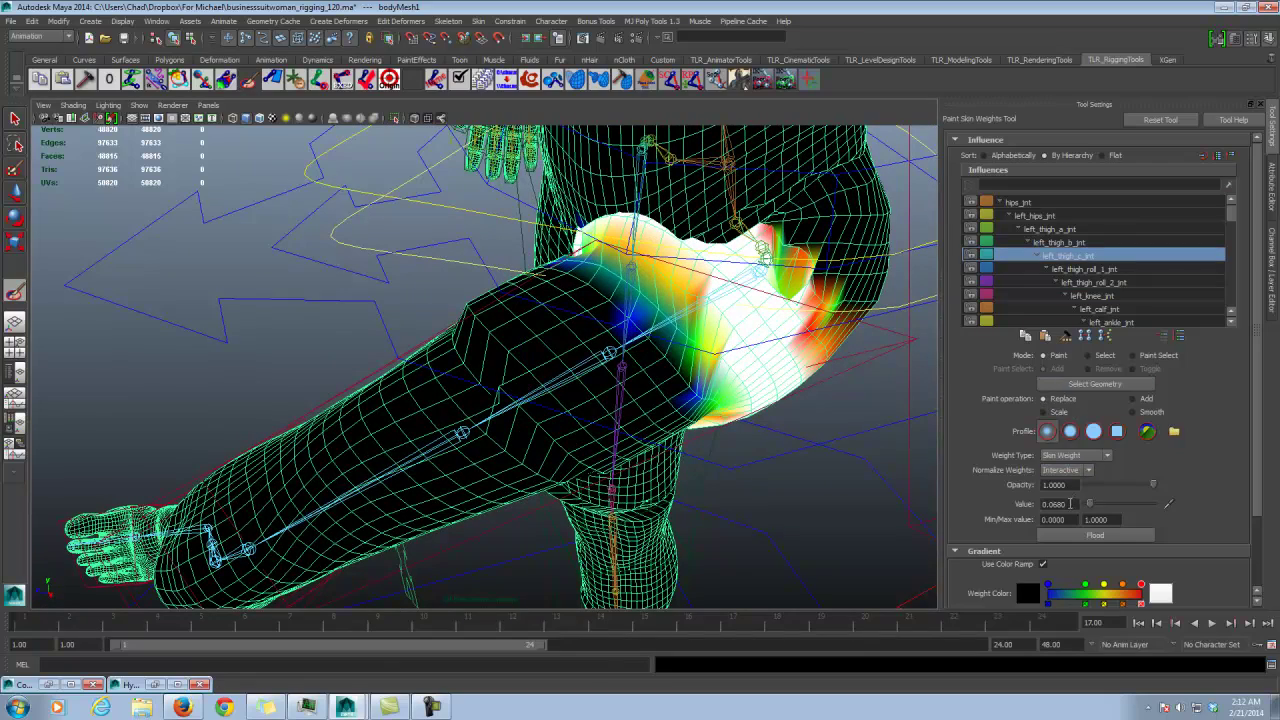
double_click(1070, 504)
alt+drag(676, 330, 692, 338)
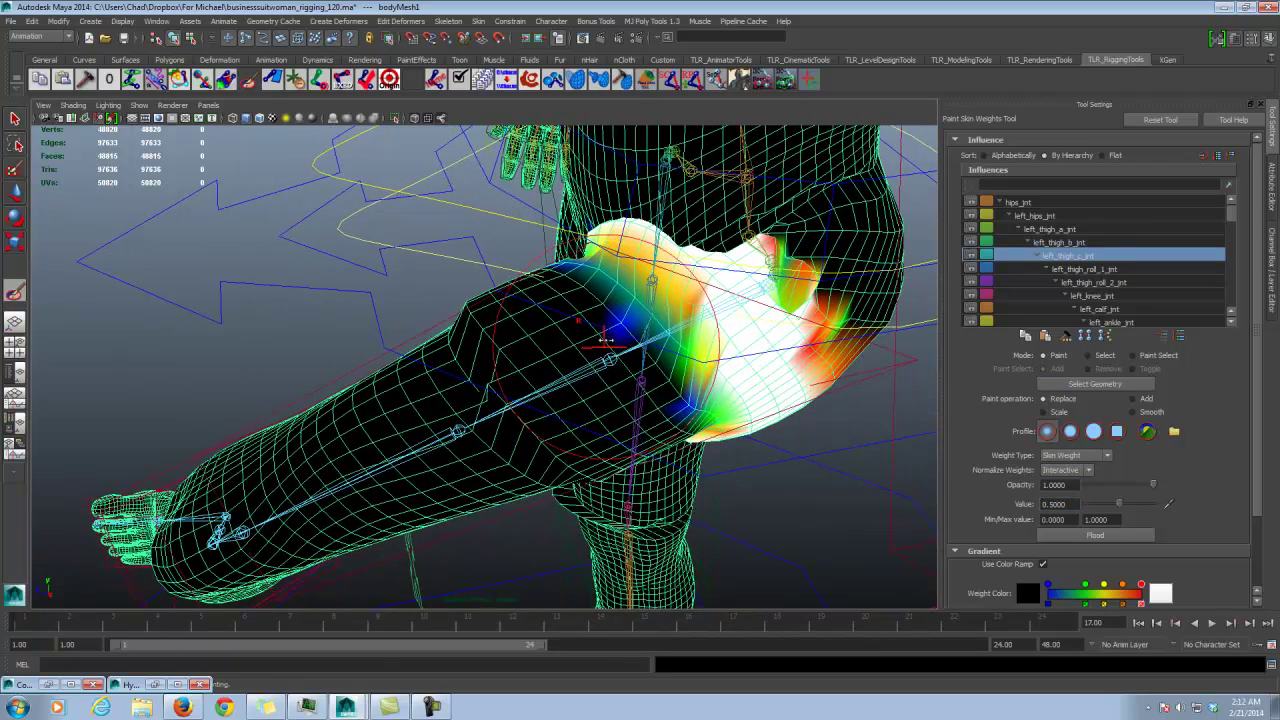
mouse_move(608, 314)
mouse_down()
mouse_move(674, 372)
mouse_move(564, 284)
mouse_move(612, 275)
mouse_move(585, 214)
mouse_move(626, 218)
mouse_move(618, 245)
mouse_move(600, 240)
mouse_move(605, 268)
mouse_move(535, 280)
mouse_move(484, 240)
mouse_up()
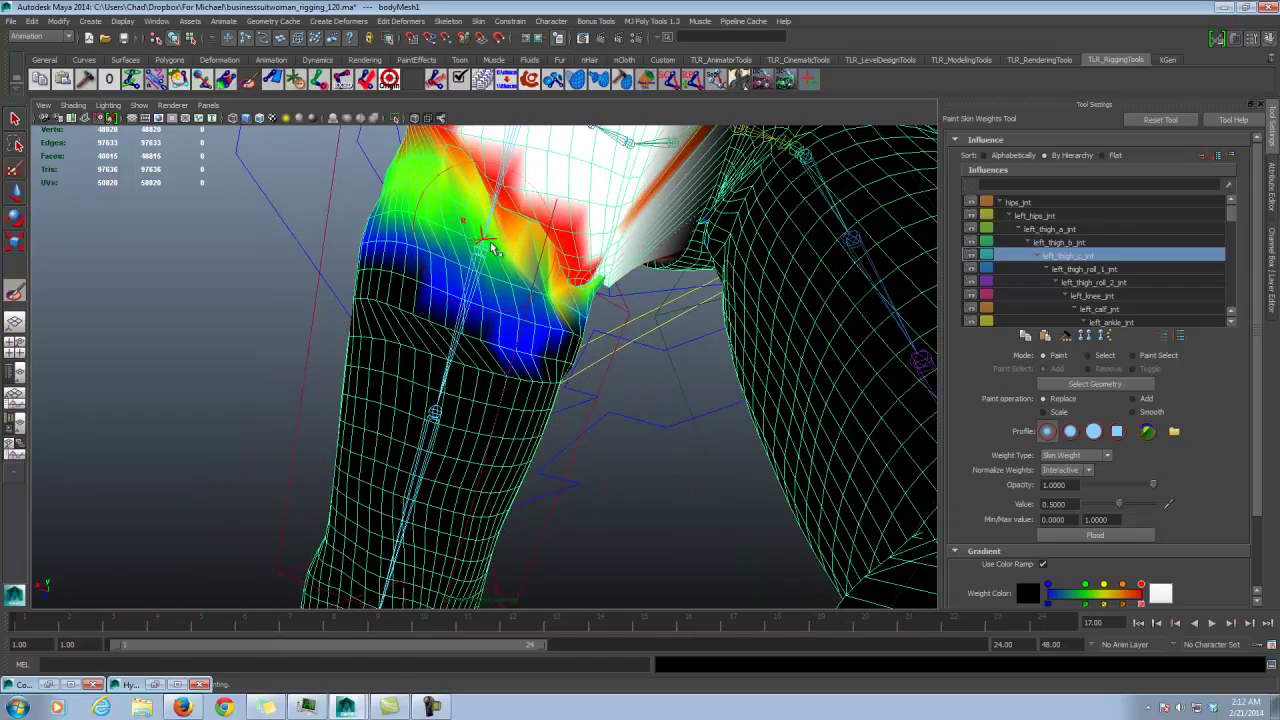
Step: Smooth the left_thigh_roll_1_jnt weights around the upper thigh and its border with mid-thigh
click(1112, 270)
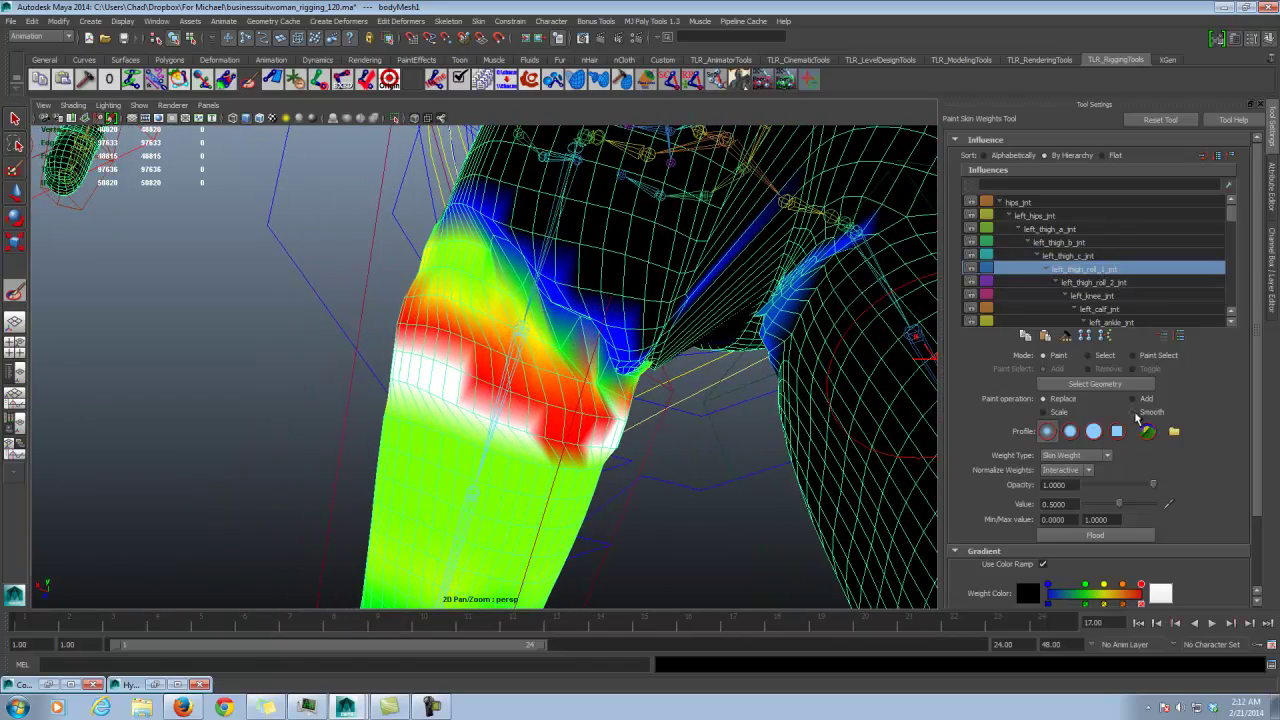
mouse_move(596, 356)
mouse_down()
mouse_move(590, 334)
mouse_move(600, 356)
mouse_move(540, 312)
mouse_move(580, 360)
mouse_move(625, 335)
mouse_move(548, 316)
mouse_move(650, 390)
mouse_up()
click(1145, 413)
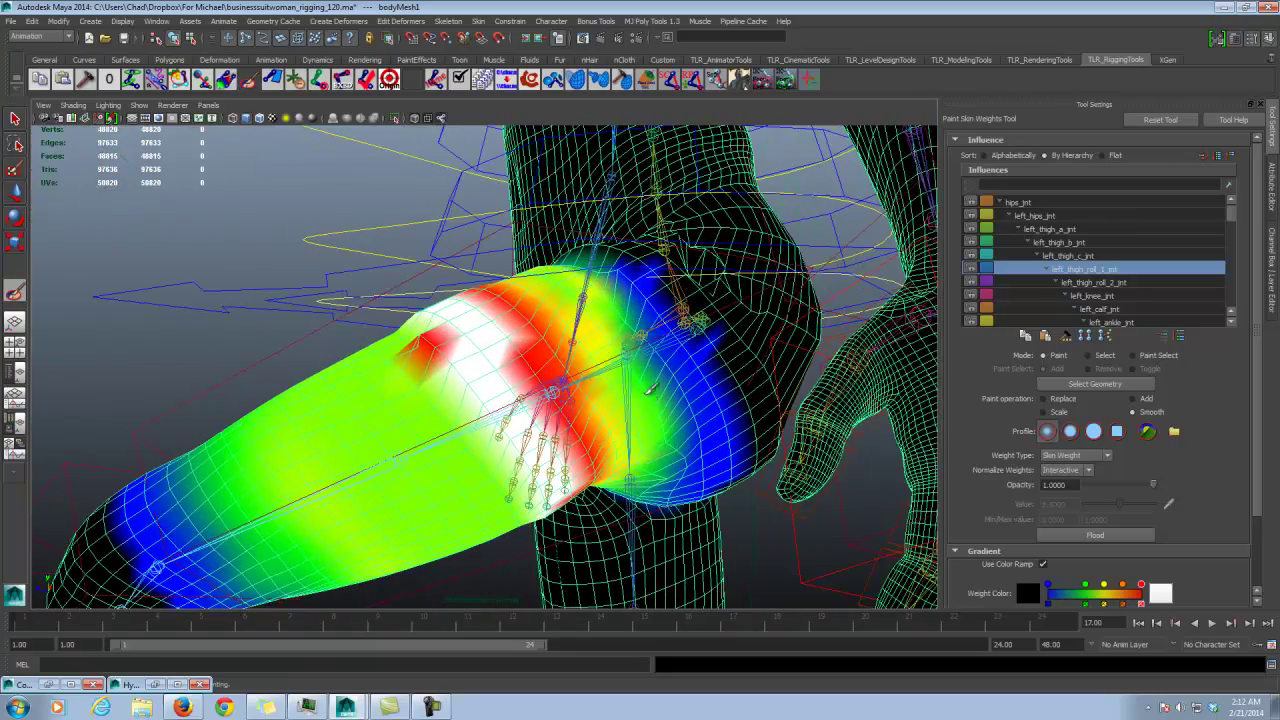
mouse_move(552, 396)
mouse_down()
mouse_move(525, 414)
mouse_move(645, 342)
mouse_move(650, 376)
mouse_move(567, 386)
mouse_move(470, 250)
mouse_move(430, 330)
mouse_move(490, 390)
mouse_move(530, 286)
mouse_move(545, 284)
mouse_up()
drag(545, 284, 560, 358)
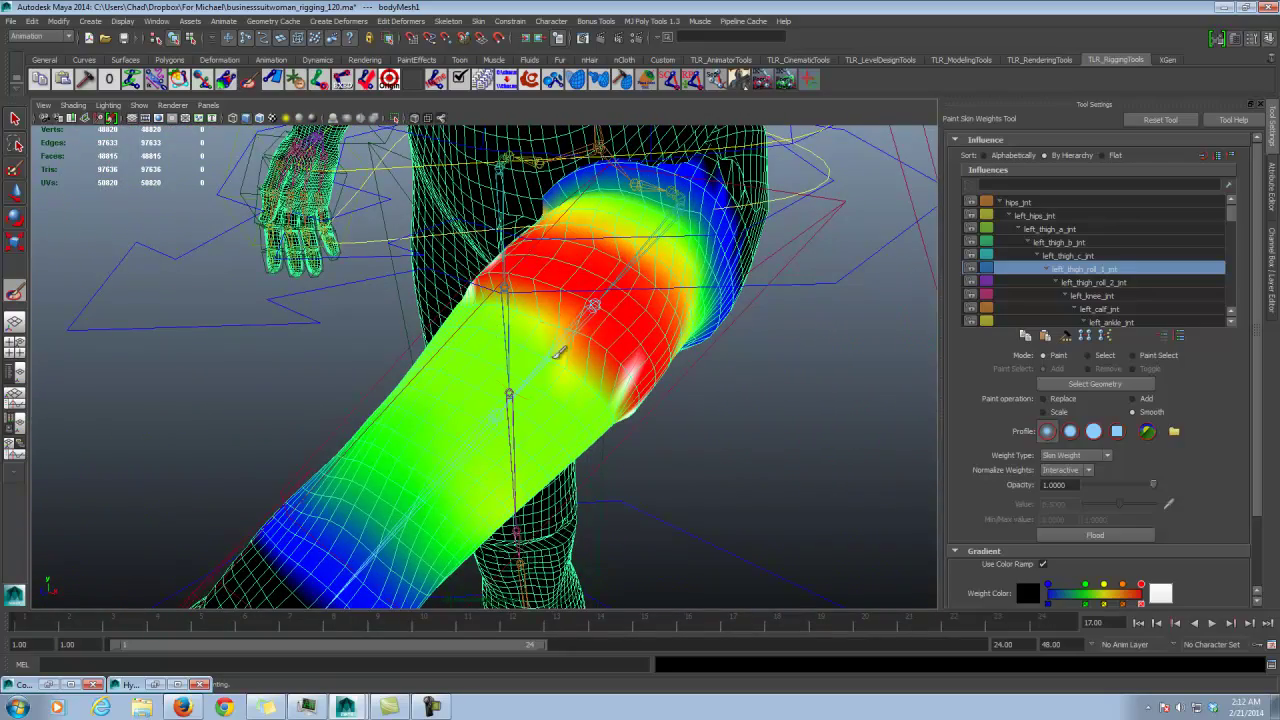
alt+drag(490, 480, 1008, 403)
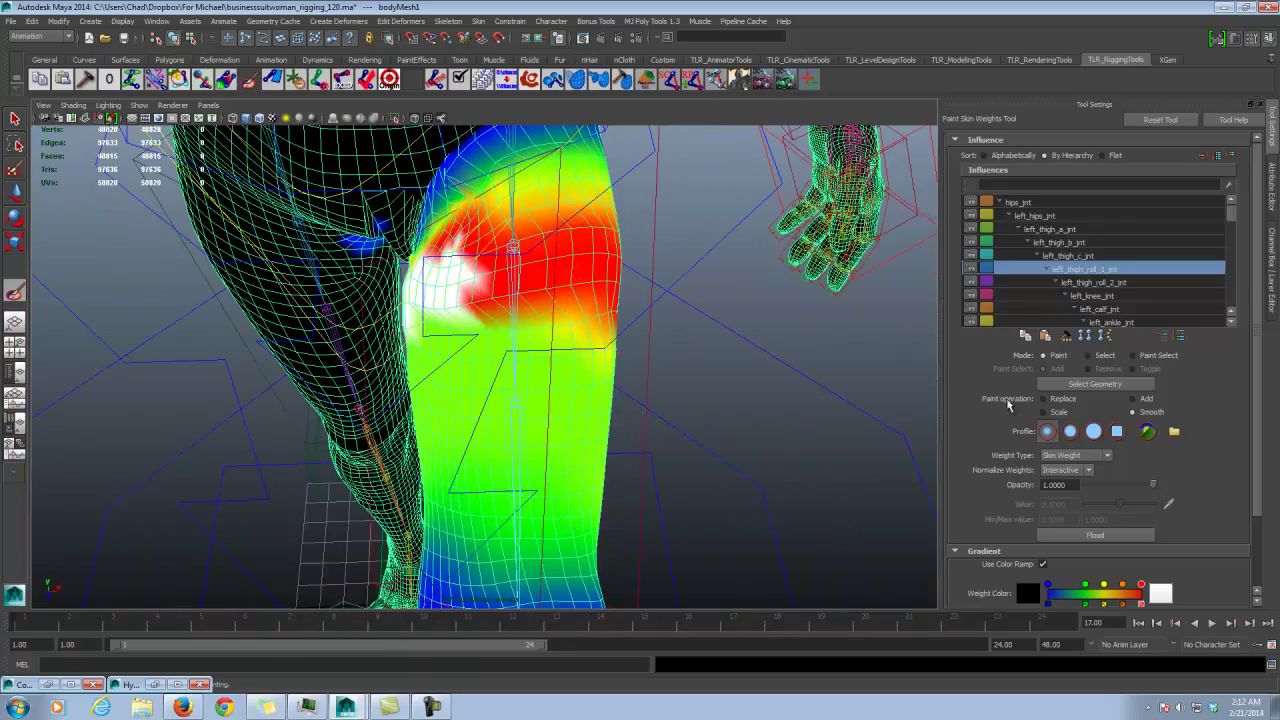
Step: Add left_thigh_roll_1_jnt influence at 0.5 on the front of the upper thigh and undo the last stroke
click(1148, 400)
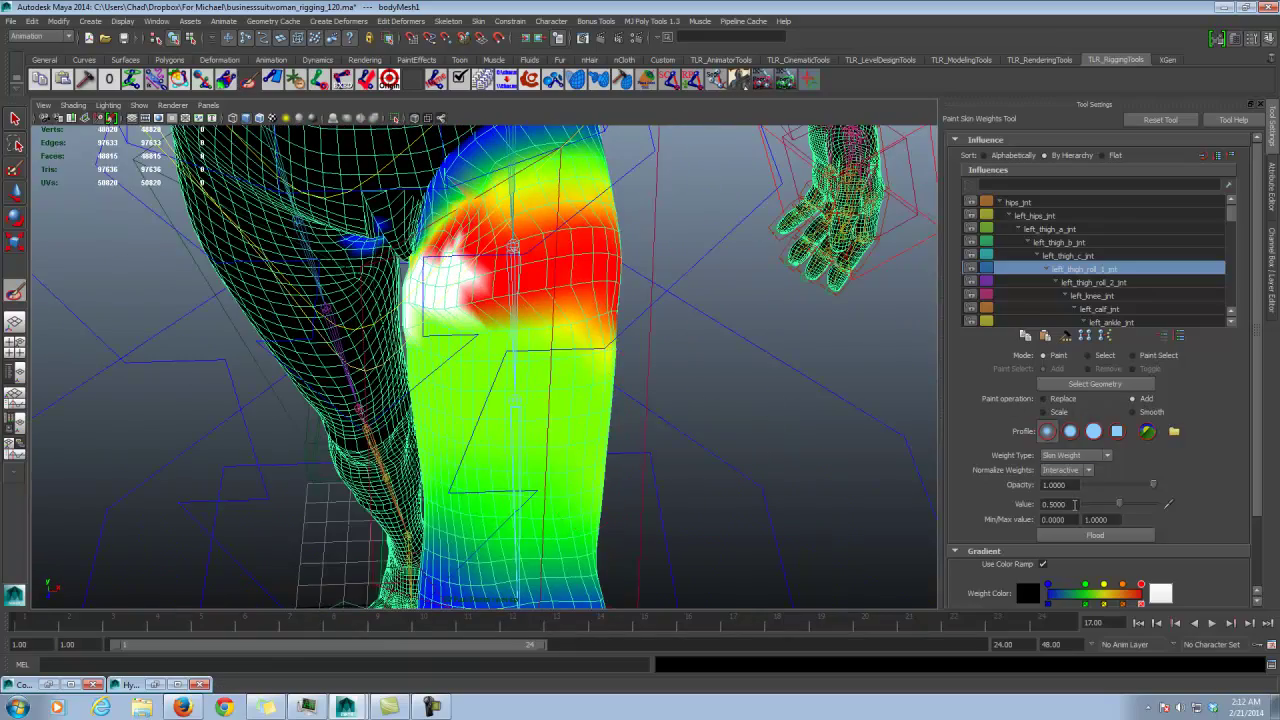
mouse_move(468, 402)
alt+mouse_down()
mouse_move(526, 323)
mouse_move(437, 355)
mouse_move(491, 342)
alt+mouse_up()
mouse_move(769, 417)
alt+mouse_down()
mouse_move(716, 332)
mouse_move(741, 410)
alt+mouse_up()
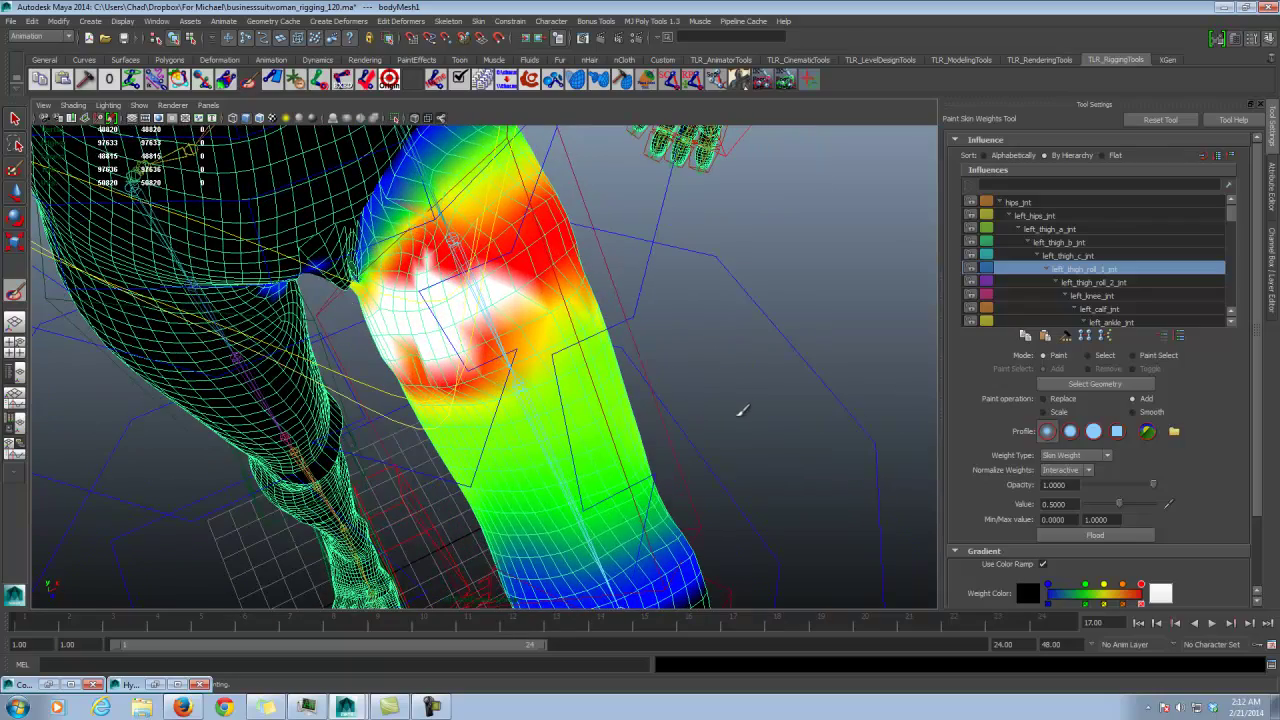
key(ctrl+z)
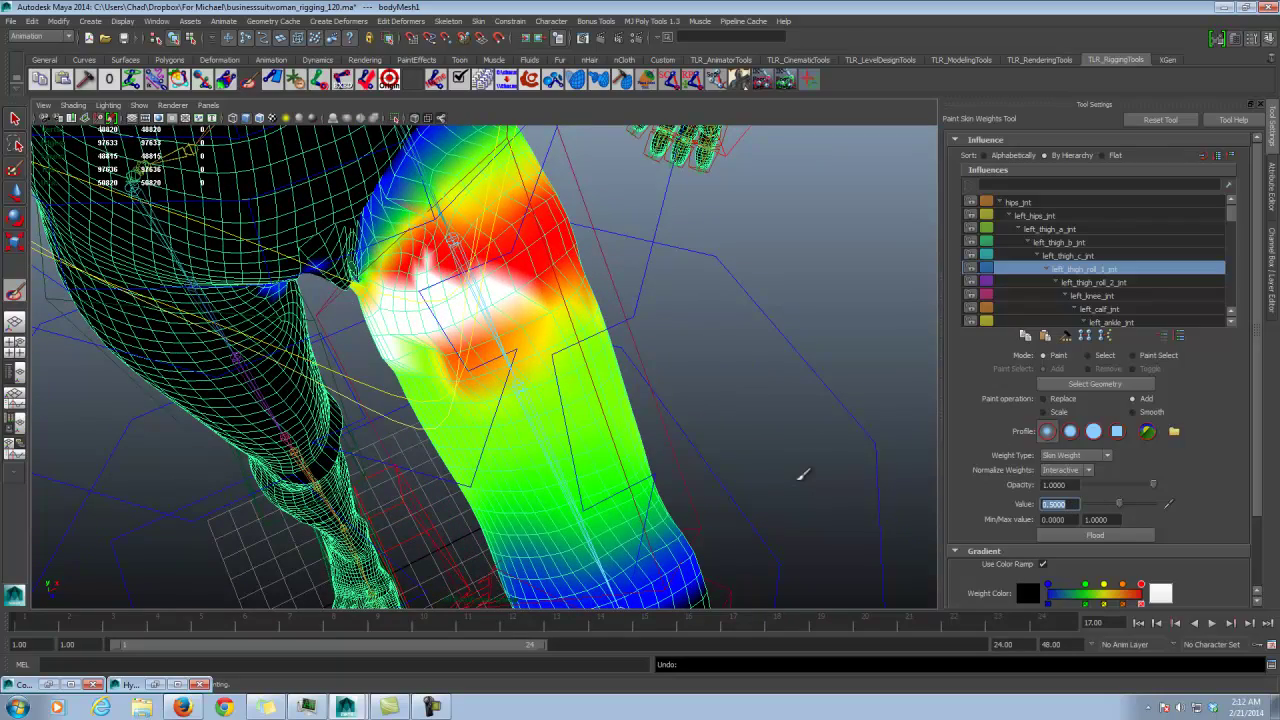
Step: Set the Add value to 0.1 and build up left_thigh_roll_1_jnt influence across the front of the mid-thigh
mouse_move(527, 325)
alt+mouse_down()
mouse_move(492, 358)
mouse_move(517, 366)
mouse_move(501, 485)
alt+mouse_up()
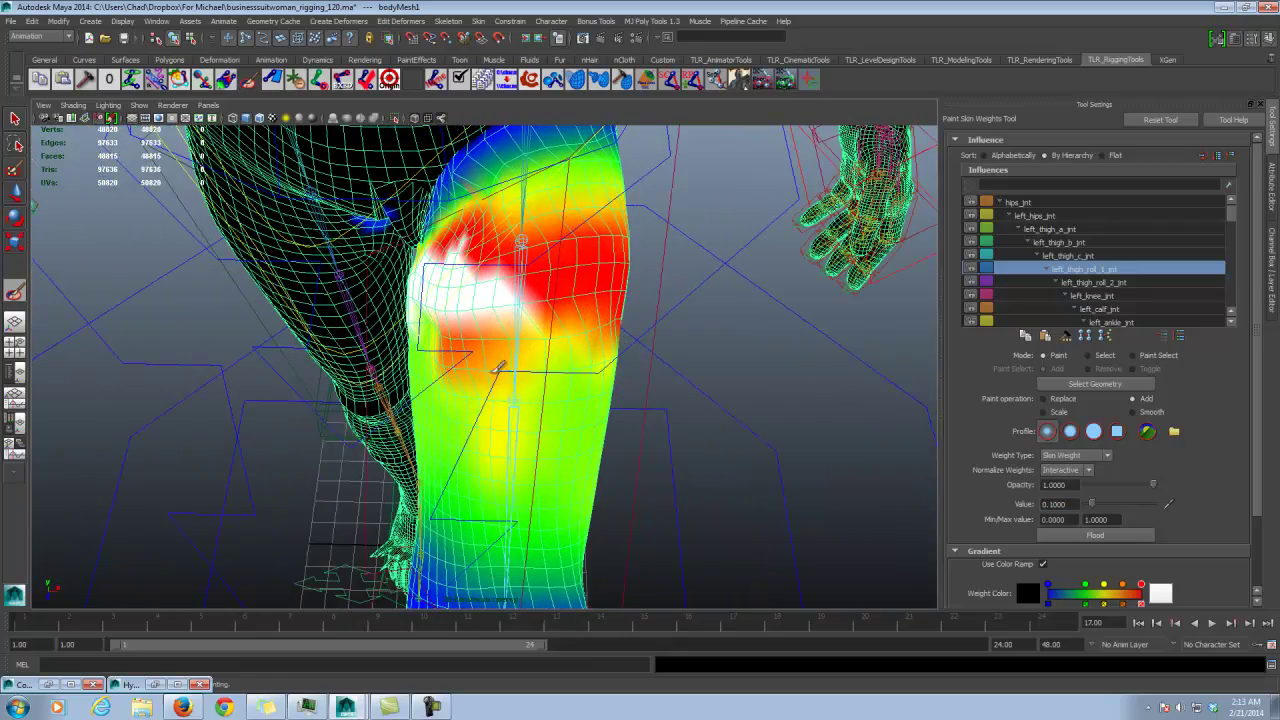
mouse_move(514, 409)
alt+mouse_down()
mouse_move(487, 318)
mouse_move(518, 326)
mouse_move(572, 290)
alt+mouse_up()
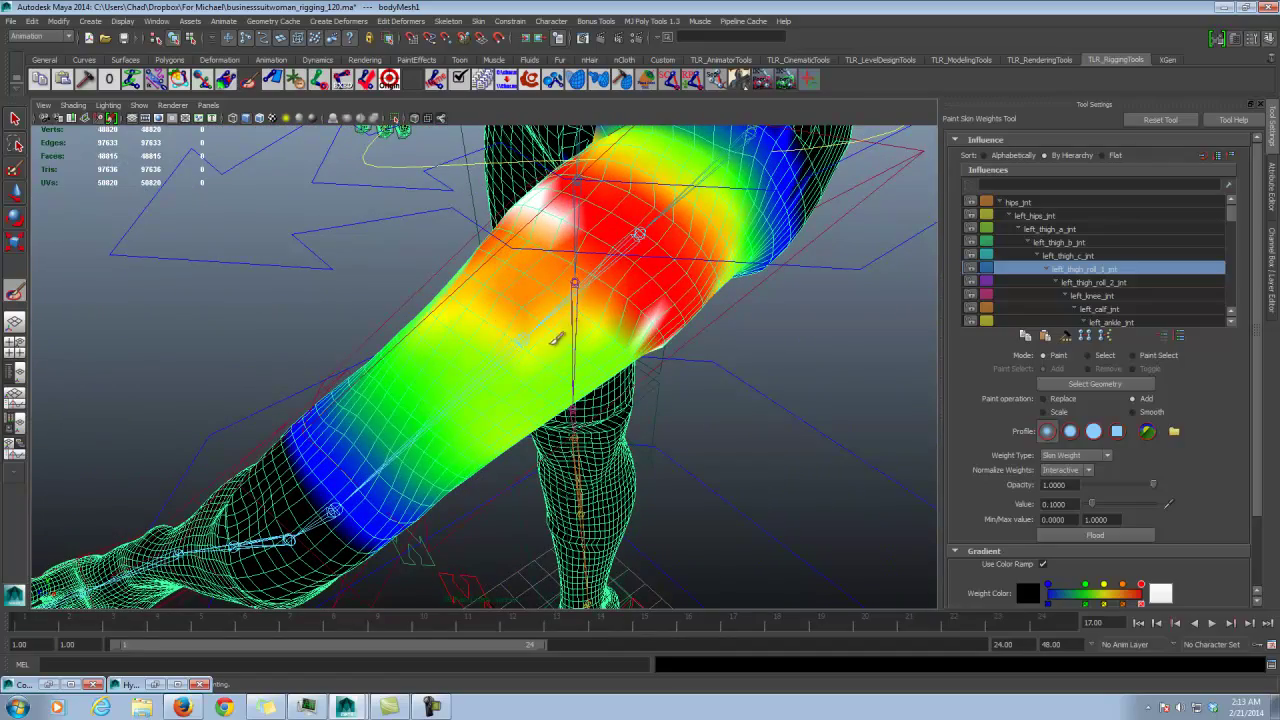
mouse_move(613, 348)
alt+mouse_down()
mouse_move(543, 282)
mouse_move(505, 318)
alt+mouse_up()
mouse_move(566, 276)
mouse_down()
mouse_move(555, 315)
mouse_move(594, 298)
mouse_up()
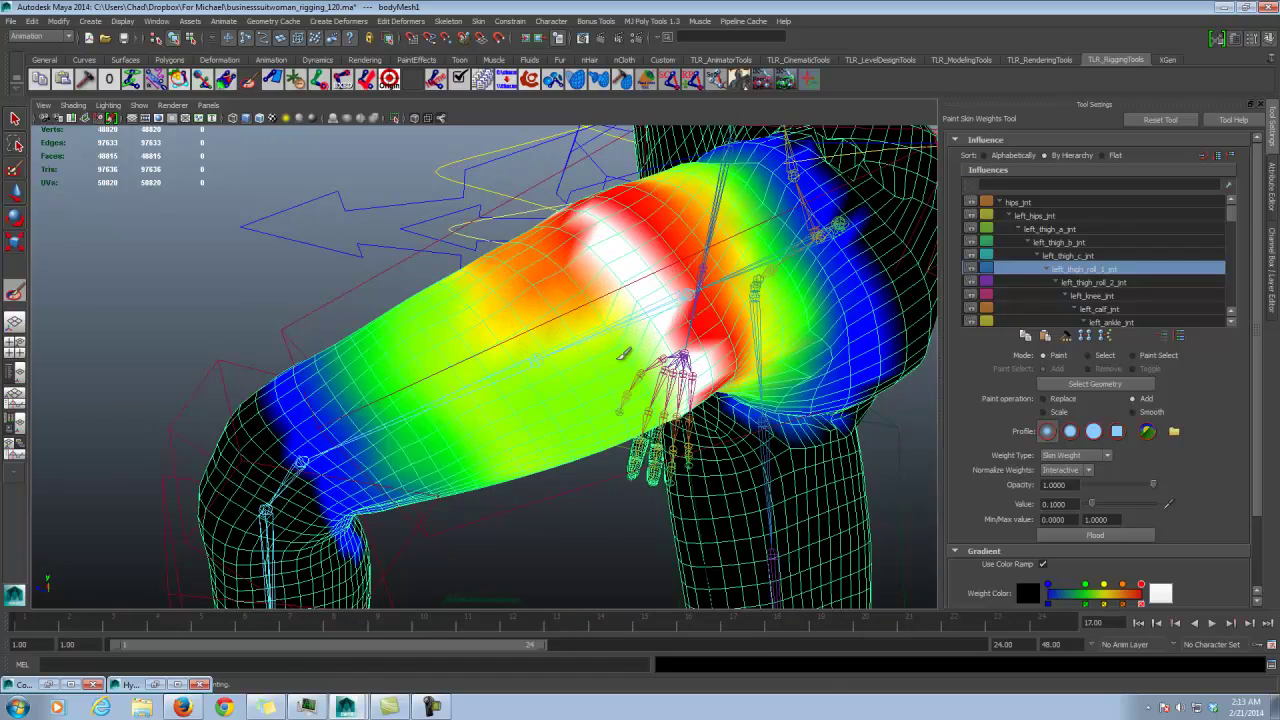
Step: Add left_thigh_roll_1_jnt influence at 0.1 along the outer side of the upper and middle thigh
mouse_move(590, 350)
alt+mouse_down()
mouse_move(600, 300)
mouse_move(620, 312)
alt+mouse_up()
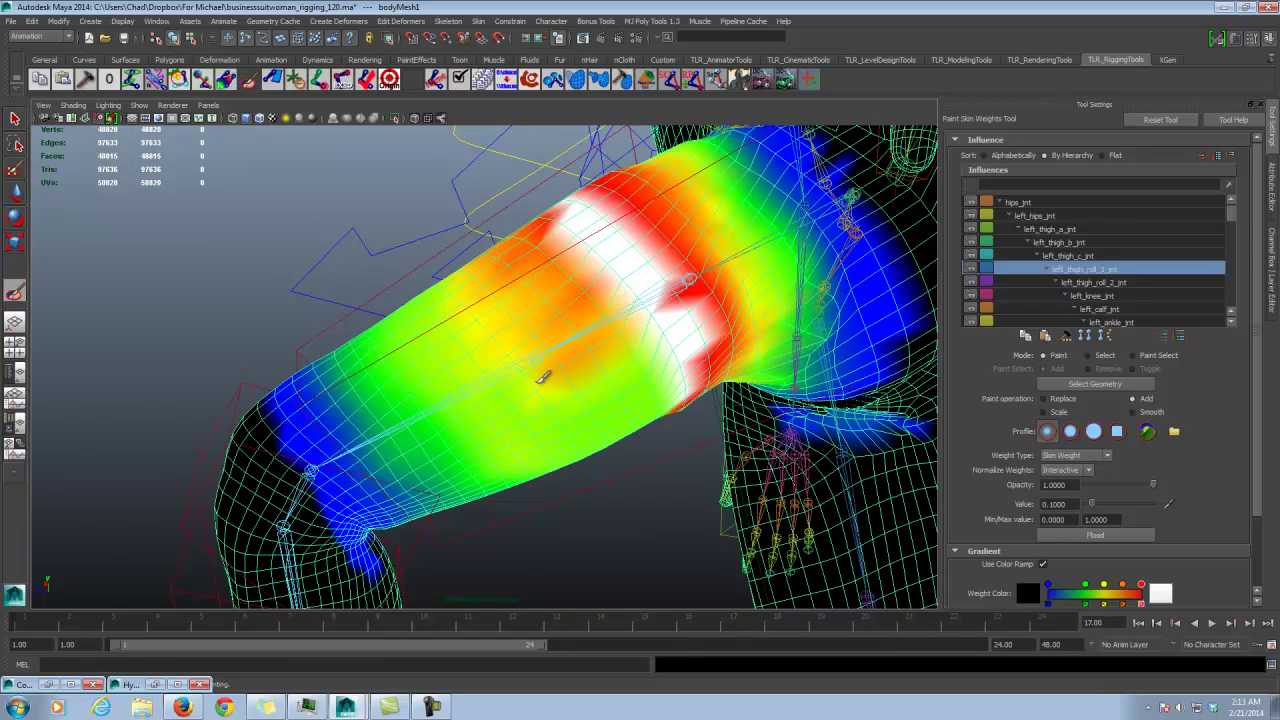
mouse_move(477, 410)
mouse_down()
mouse_move(590, 290)
mouse_move(576, 333)
mouse_up()
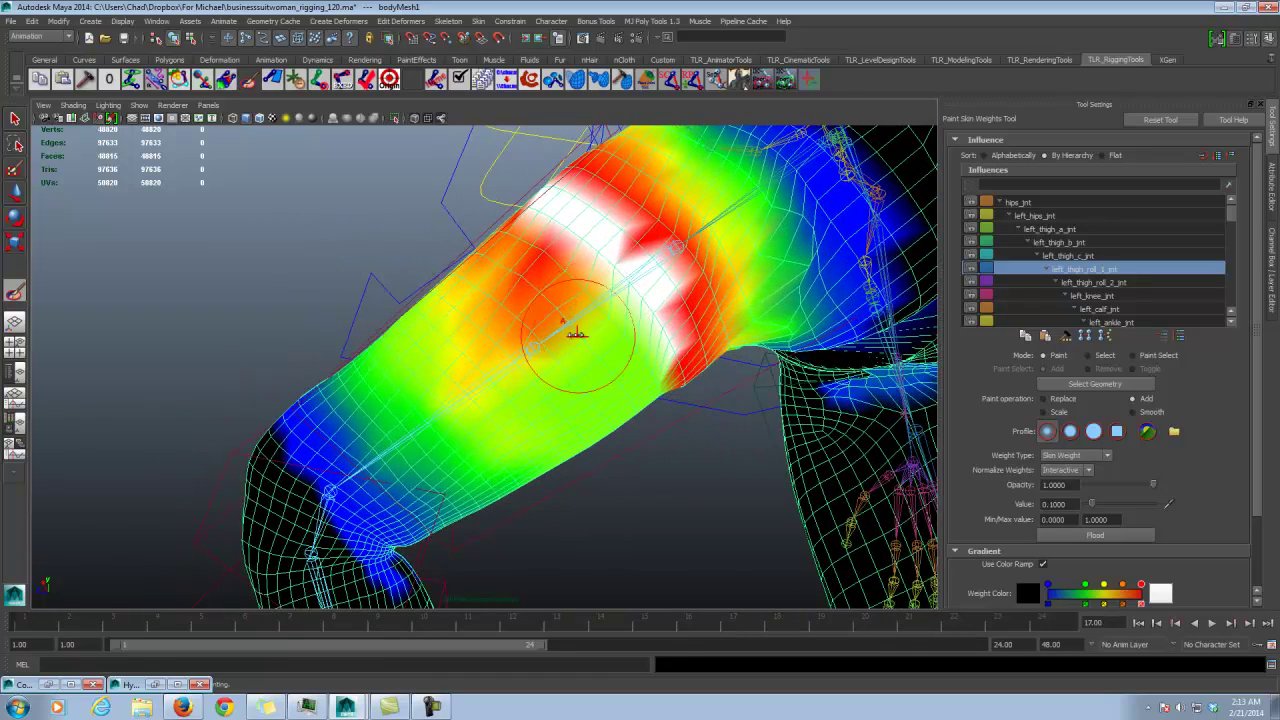
mouse_move(551, 375)
mouse_down()
mouse_move(611, 310)
mouse_move(500, 243)
mouse_move(472, 255)
mouse_move(594, 318)
mouse_move(600, 309)
mouse_move(592, 325)
mouse_up()
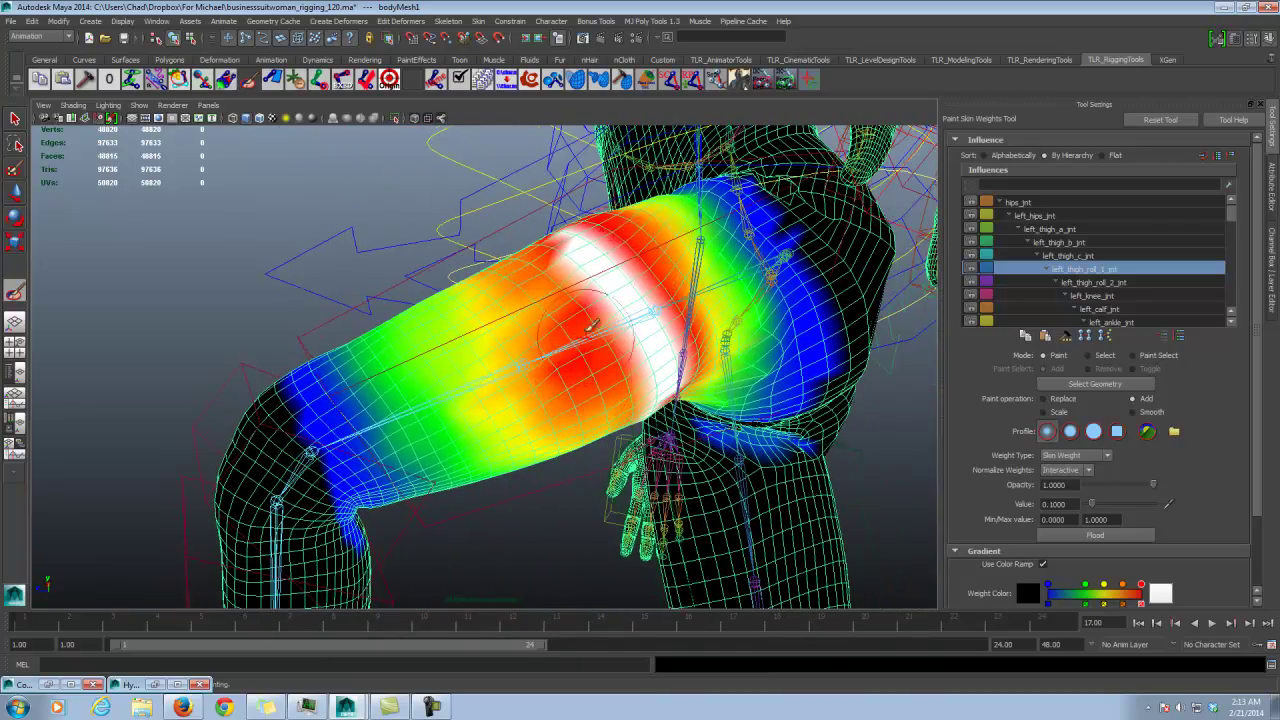
alt+drag(468, 425, 460, 383)
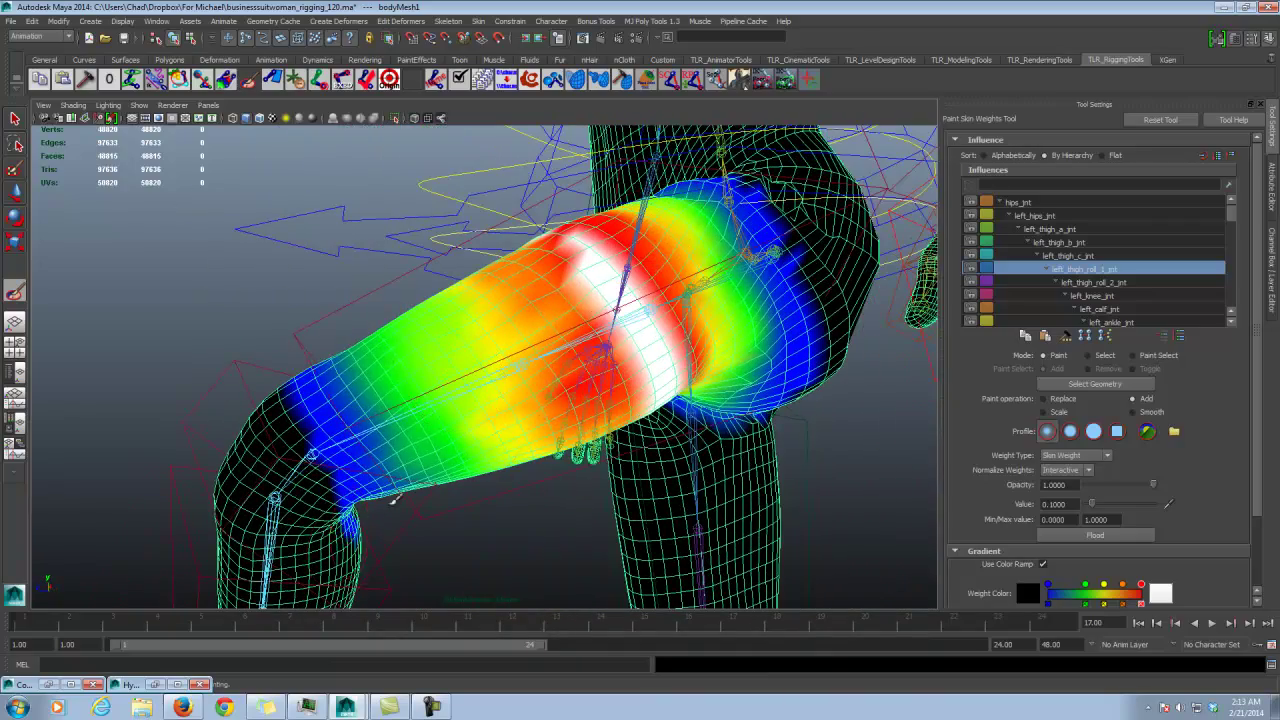
Step: Add left_thigh_roll_1_jnt influence at 0.1 across the underside and inner side of the mid-thigh
mouse_move(605, 345)
alt+mouse_down()
mouse_move(571, 329)
mouse_move(586, 343)
mouse_move(508, 350)
mouse_move(620, 280)
mouse_move(583, 130)
mouse_move(600, 212)
mouse_move(514, 229)
mouse_move(484, 283)
alt+mouse_up()
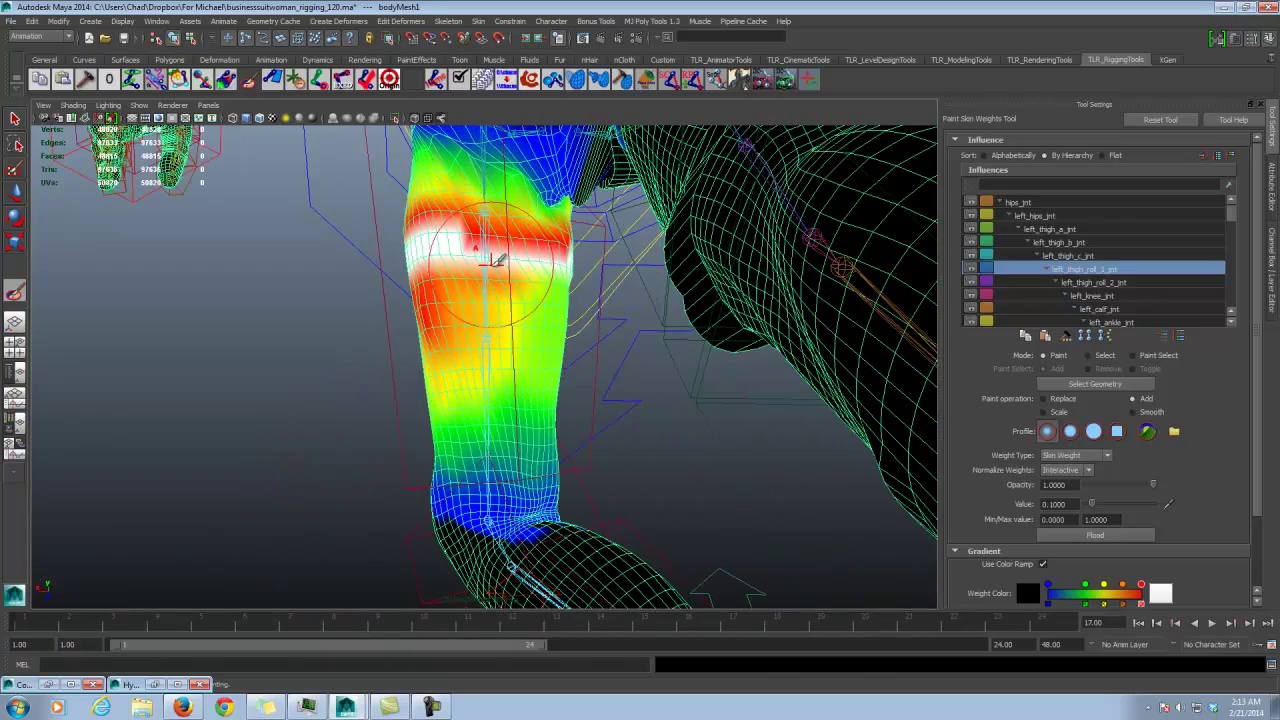
alt+drag(490, 325, 443, 293)
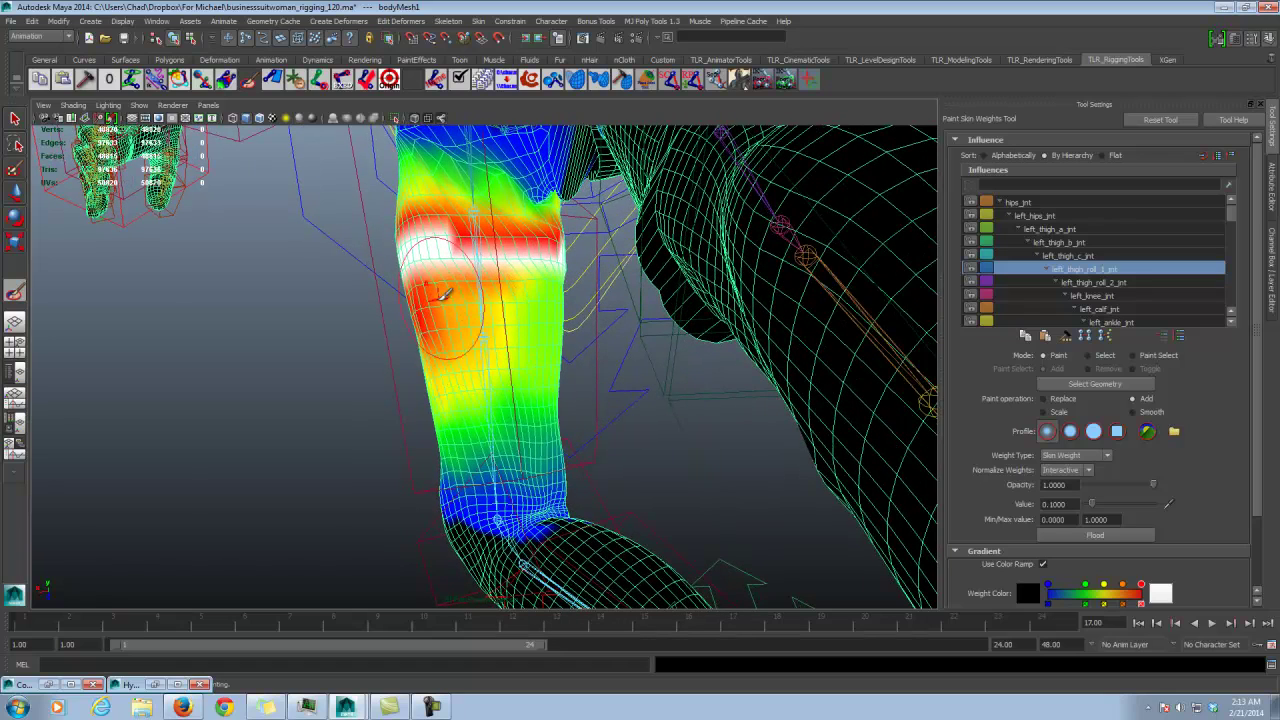
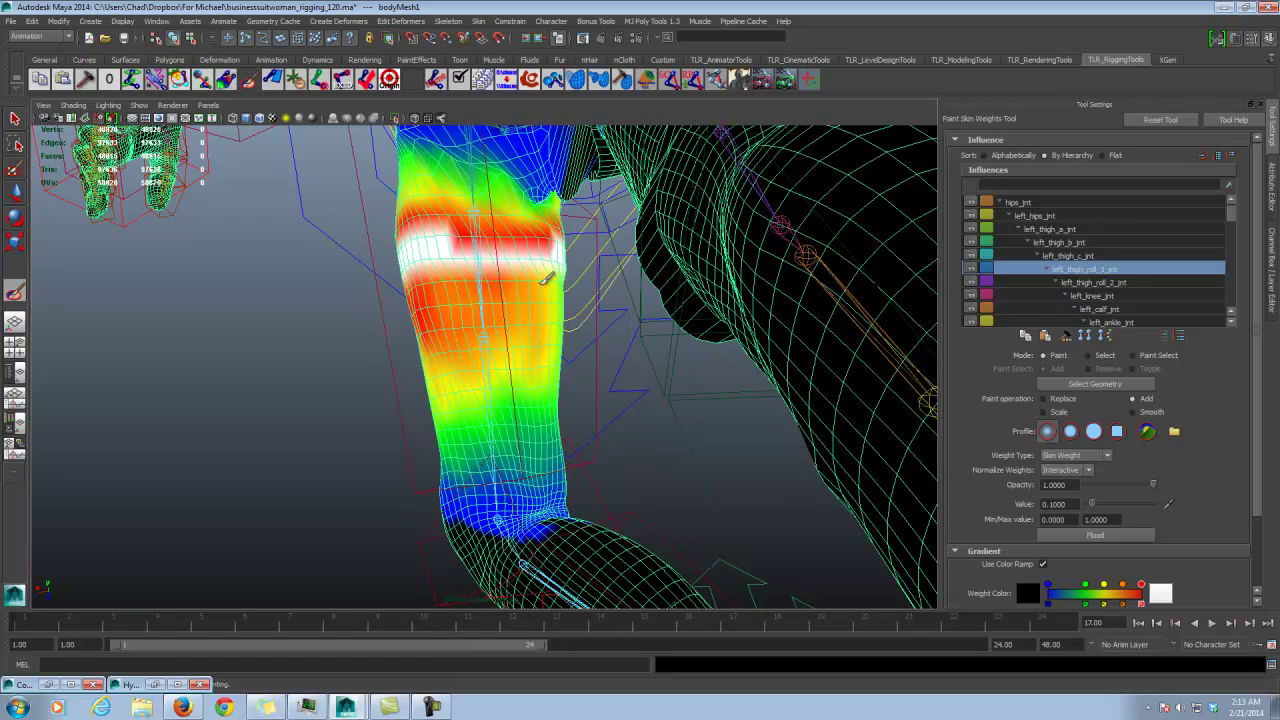
alt+drag(548, 278, 428, 322)
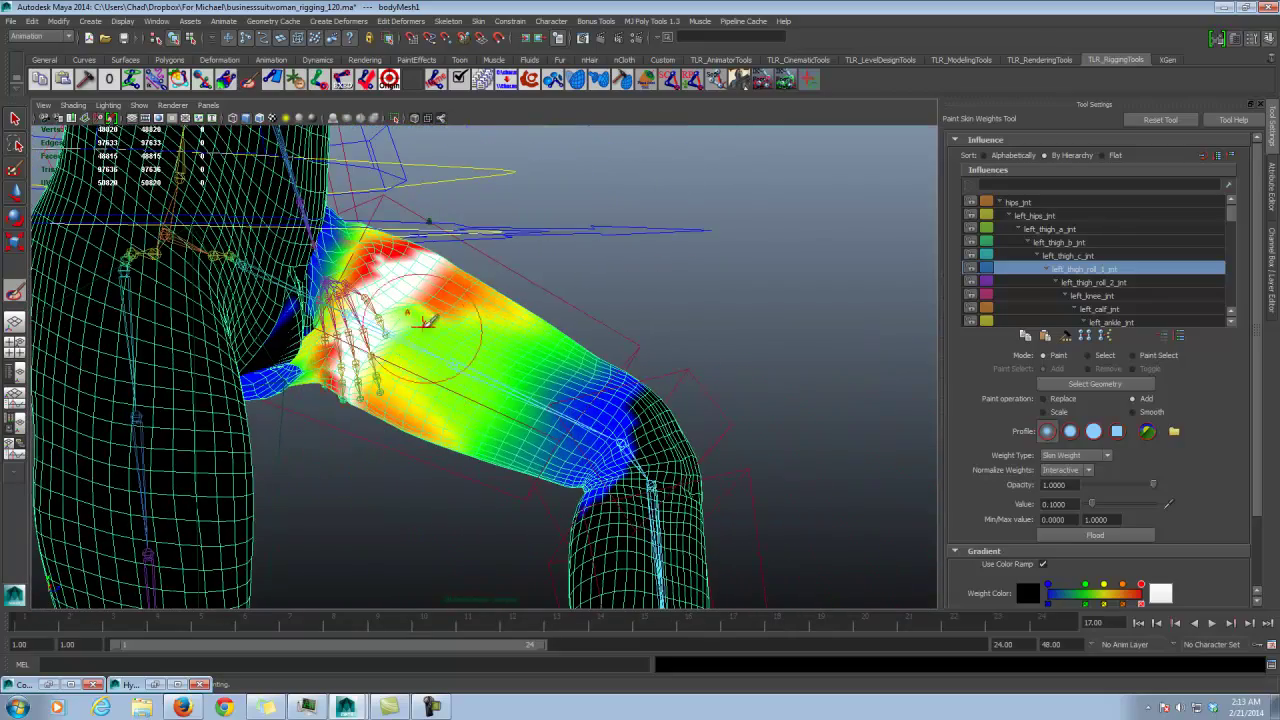
drag(393, 372, 408, 329)
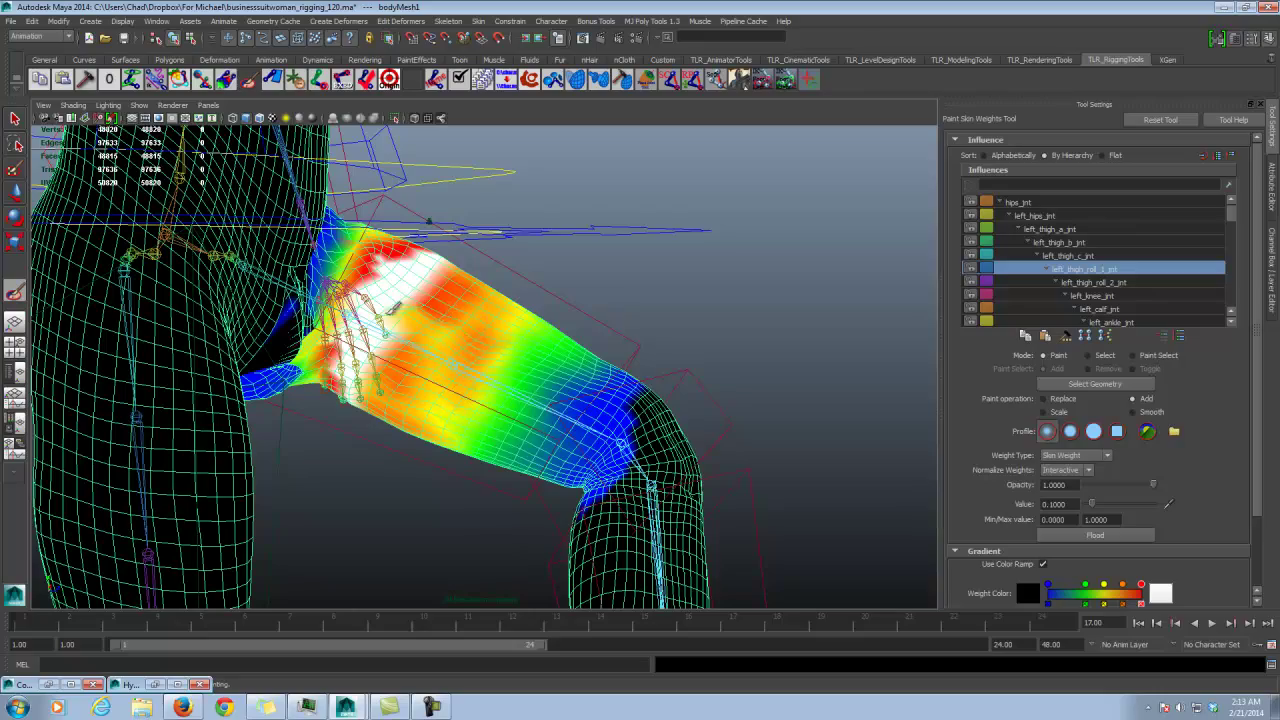
alt+drag(393, 309, 437, 317)
alt+right_drag(437, 317, 591, 337)
alt+drag(591, 337, 557, 318)
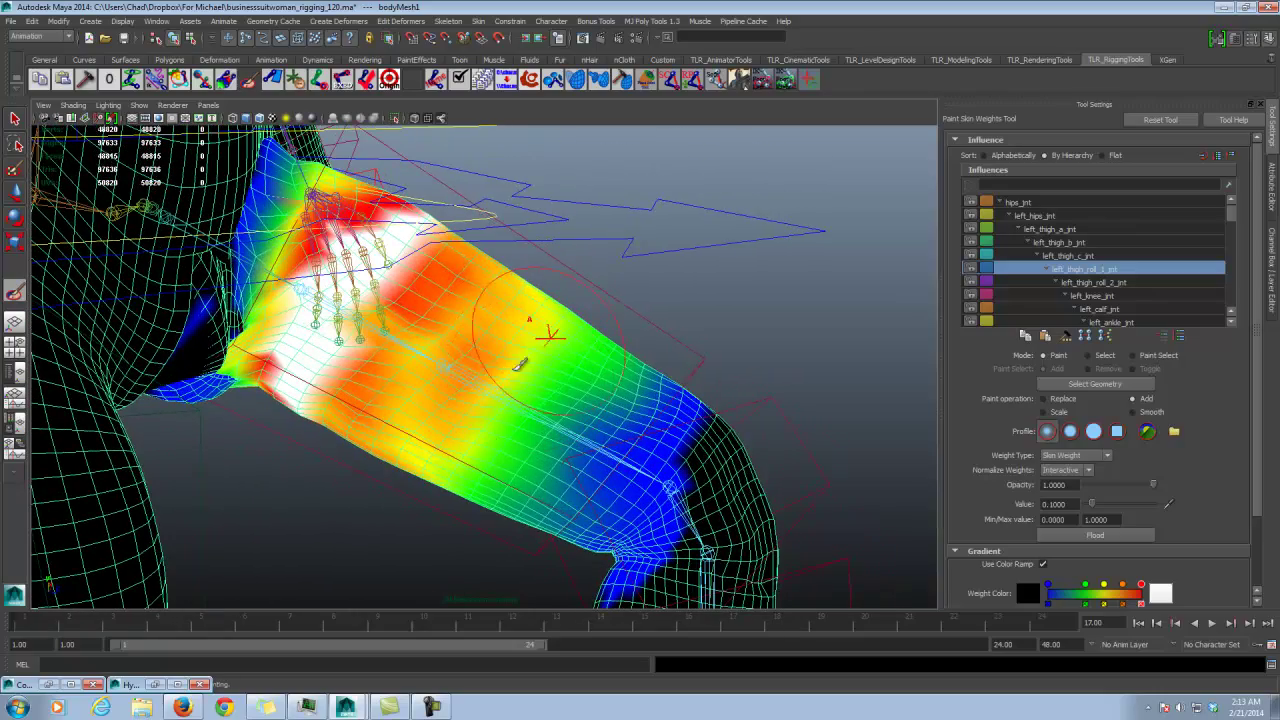
mouse_move(400, 390)
alt+mouse_down()
mouse_move(425, 392)
mouse_move(330, 400)
mouse_move(440, 440)
alt+mouse_up()
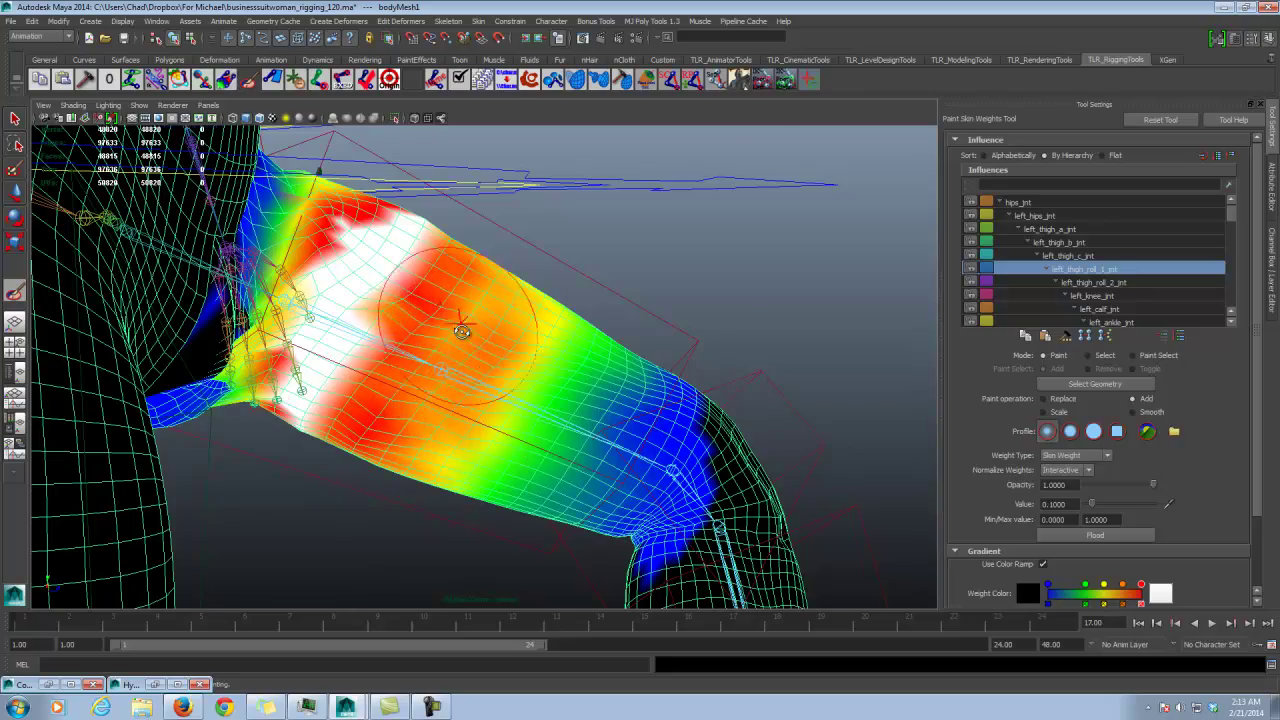
Step: Switch the paint operation to Smooth and blend the left_thigh_roll_2_jnt weights from mid-thigh toward the hip
mouse_move(462, 331)
alt+mouse_down()
mouse_move(520, 377)
mouse_move(486, 420)
mouse_move(528, 353)
alt+mouse_up()
click(1133, 412)
click(1094, 282)
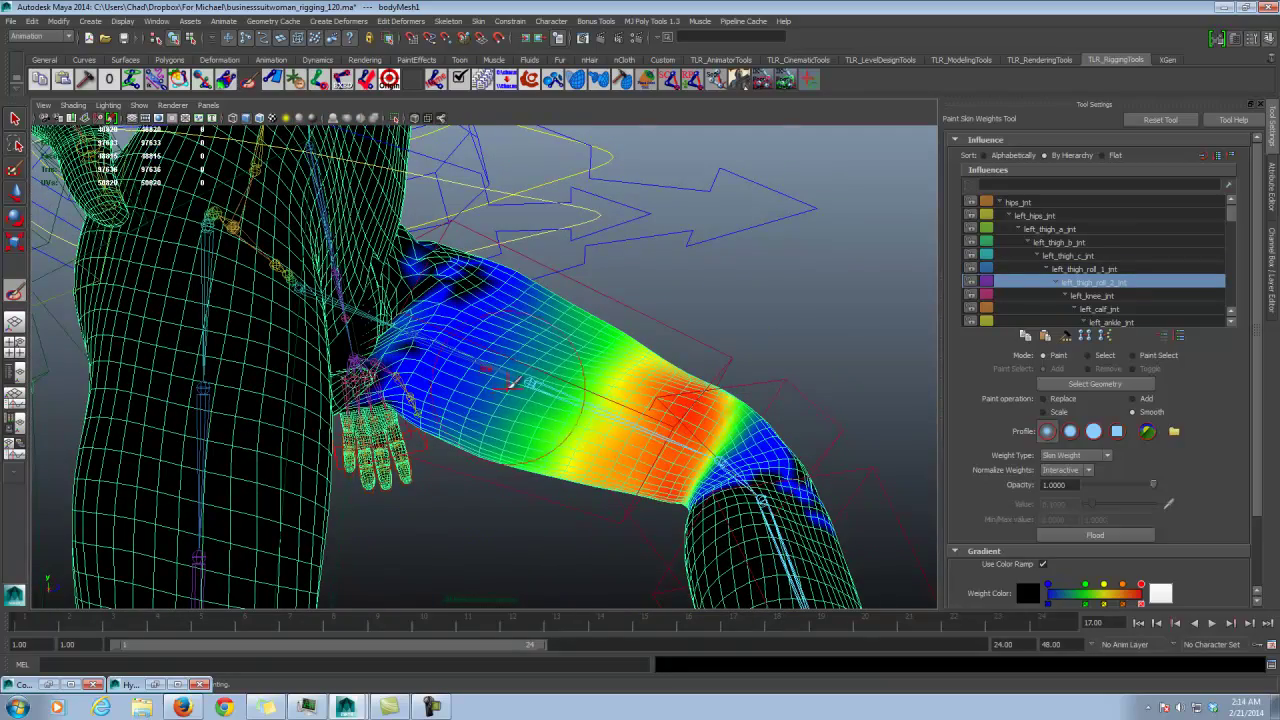
alt+drag(510, 381, 552, 376)
alt+drag(751, 373, 482, 365)
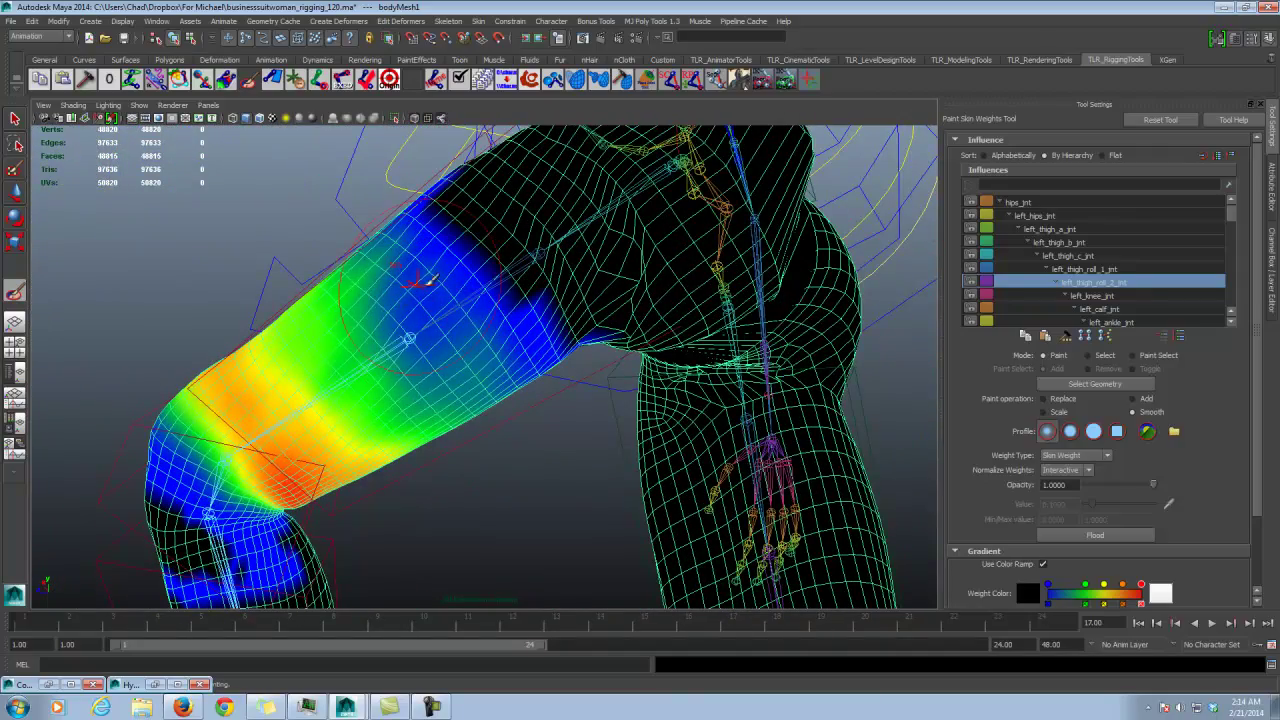
mouse_move(428, 283)
mouse_down()
mouse_move(410, 361)
mouse_move(400, 323)
mouse_move(474, 386)
mouse_move(560, 309)
mouse_move(540, 260)
mouse_up()
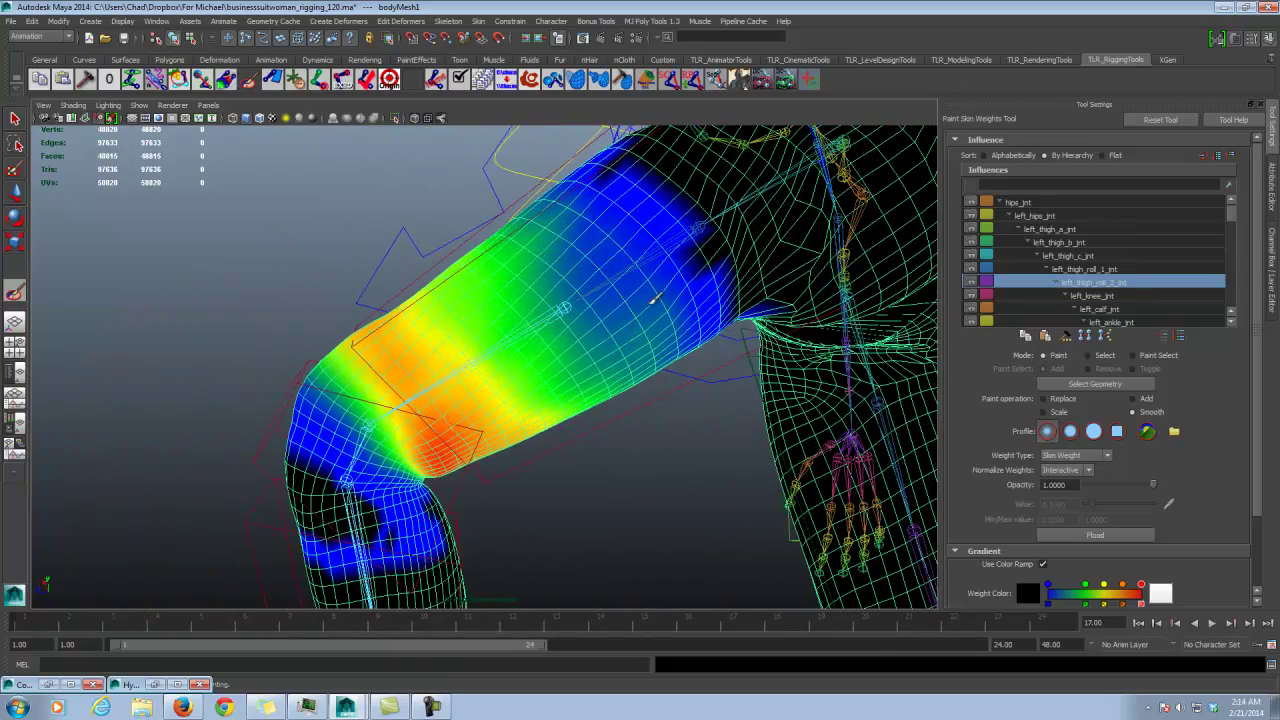
Step: Smooth the left_thigh_roll_2_jnt weights along the underside of the thigh up toward the groin
alt+drag(626, 321, 539, 292)
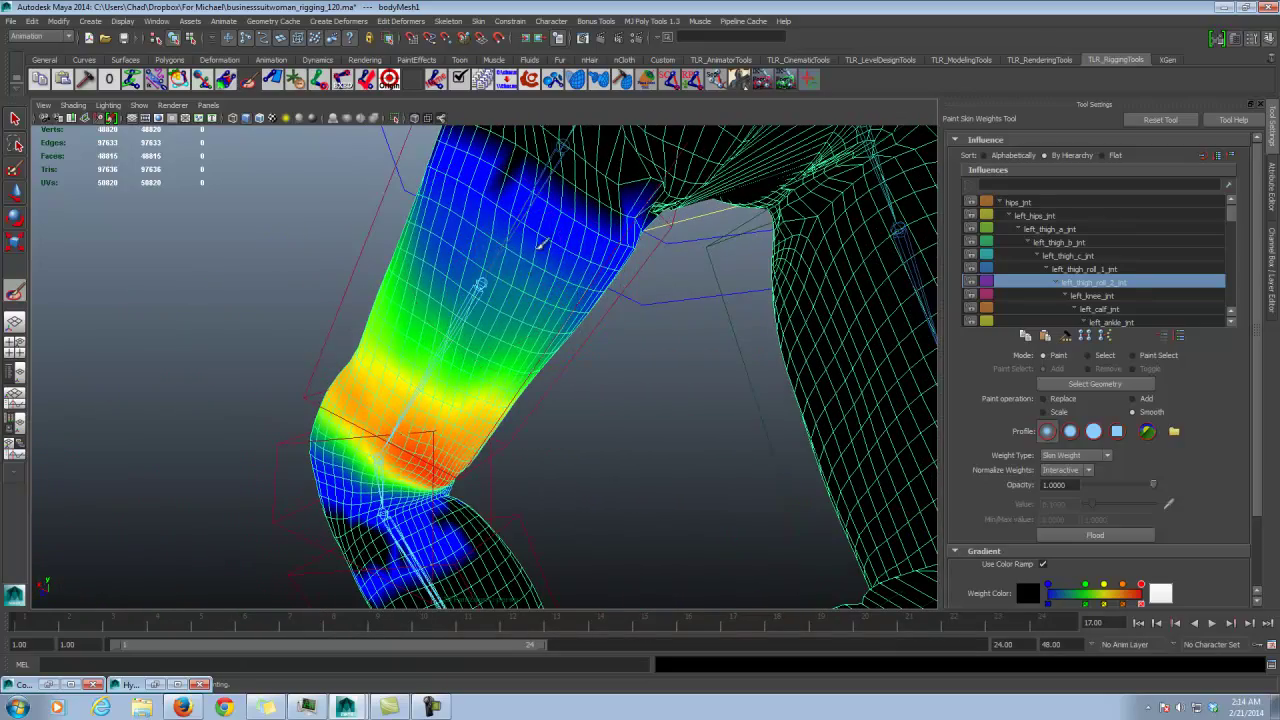
drag(541, 244, 489, 238)
mouse_move(578, 315)
alt+mouse_down()
mouse_move(443, 300)
mouse_move(348, 340)
mouse_move(371, 357)
mouse_move(374, 316)
mouse_move(409, 343)
mouse_move(423, 309)
mouse_move(543, 314)
mouse_move(453, 349)
alt+mouse_up()
mouse_move(551, 334)
alt+mouse_down()
mouse_move(648, 329)
mouse_move(586, 294)
mouse_move(685, 250)
mouse_move(511, 397)
alt+mouse_up()
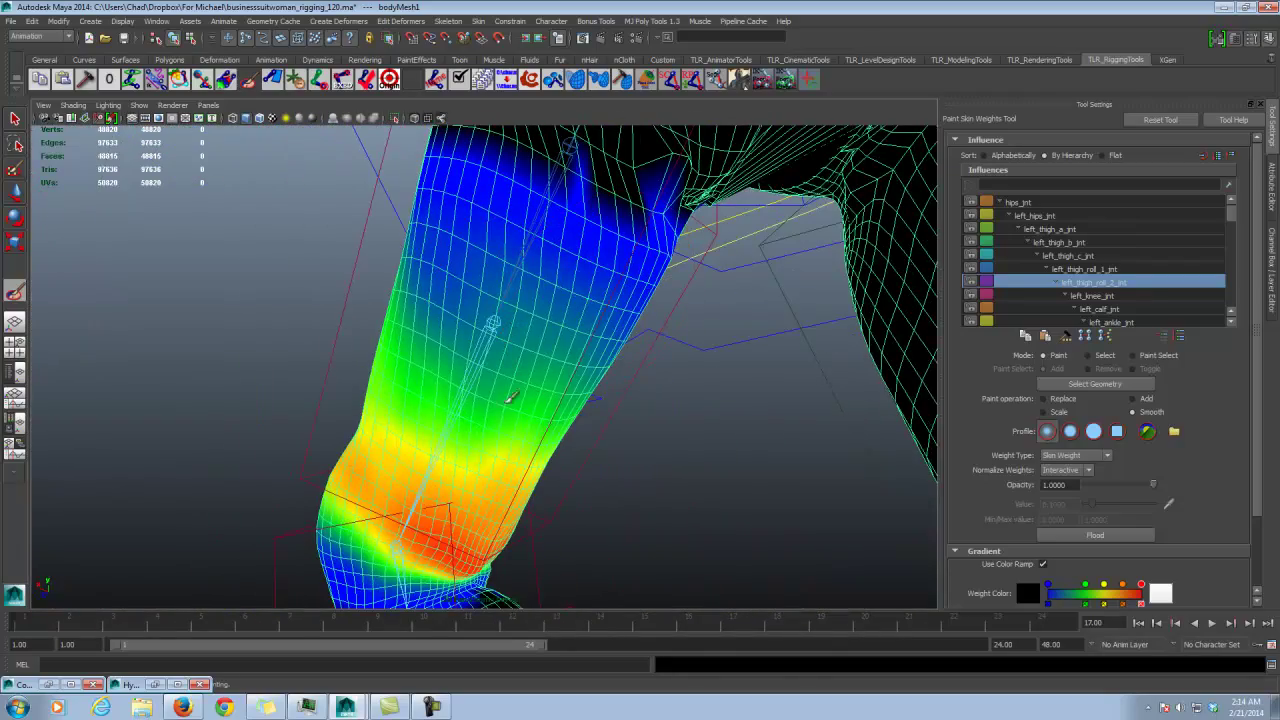
Step: Smooth the left_thigh_roll_1_jnt weights around the lower thigh just above the knee
click(1091, 270)
alt+drag(528, 371, 543, 337)
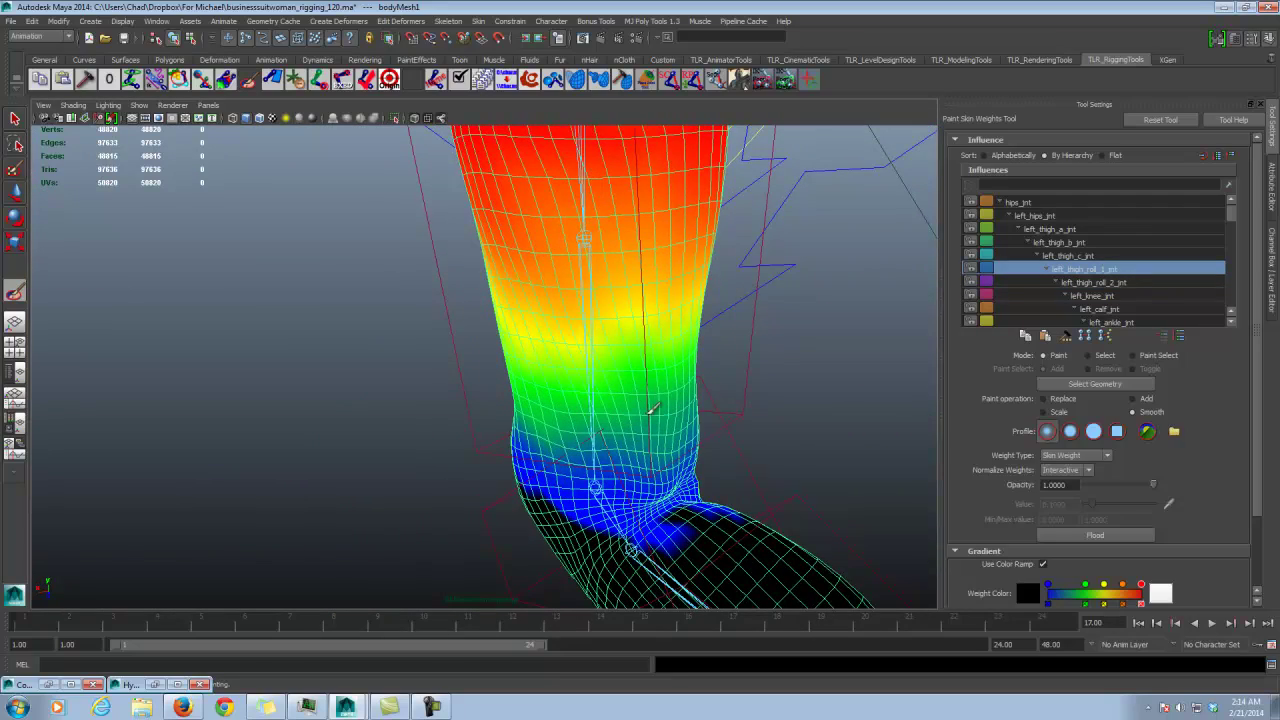
alt+drag(663, 400, 600, 357)
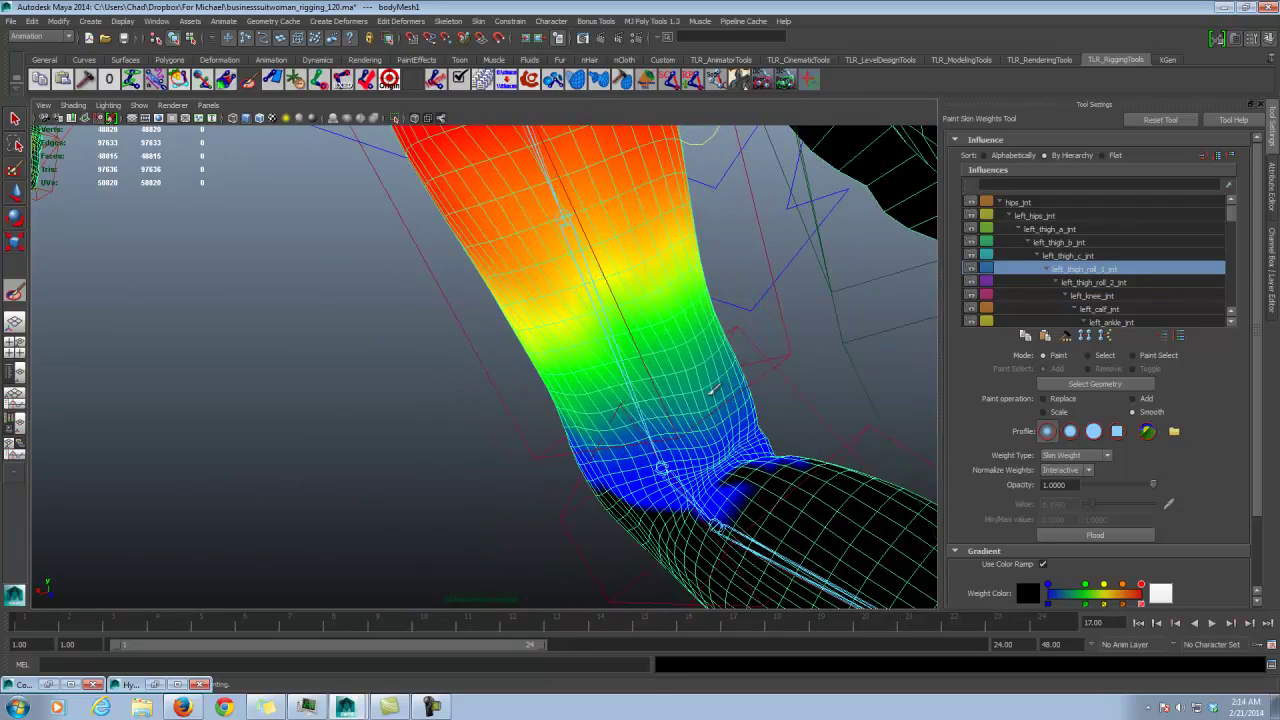
mouse_move(625, 402)
alt+mouse_down()
mouse_move(658, 403)
mouse_move(455, 351)
alt+mouse_up()
mouse_move(411, 390)
alt+mouse_down()
mouse_move(450, 345)
mouse_move(370, 243)
mouse_move(328, 352)
alt+mouse_up()
mouse_move(400, 307)
alt+mouse_down()
mouse_move(413, 319)
mouse_move(350, 325)
alt+mouse_up()
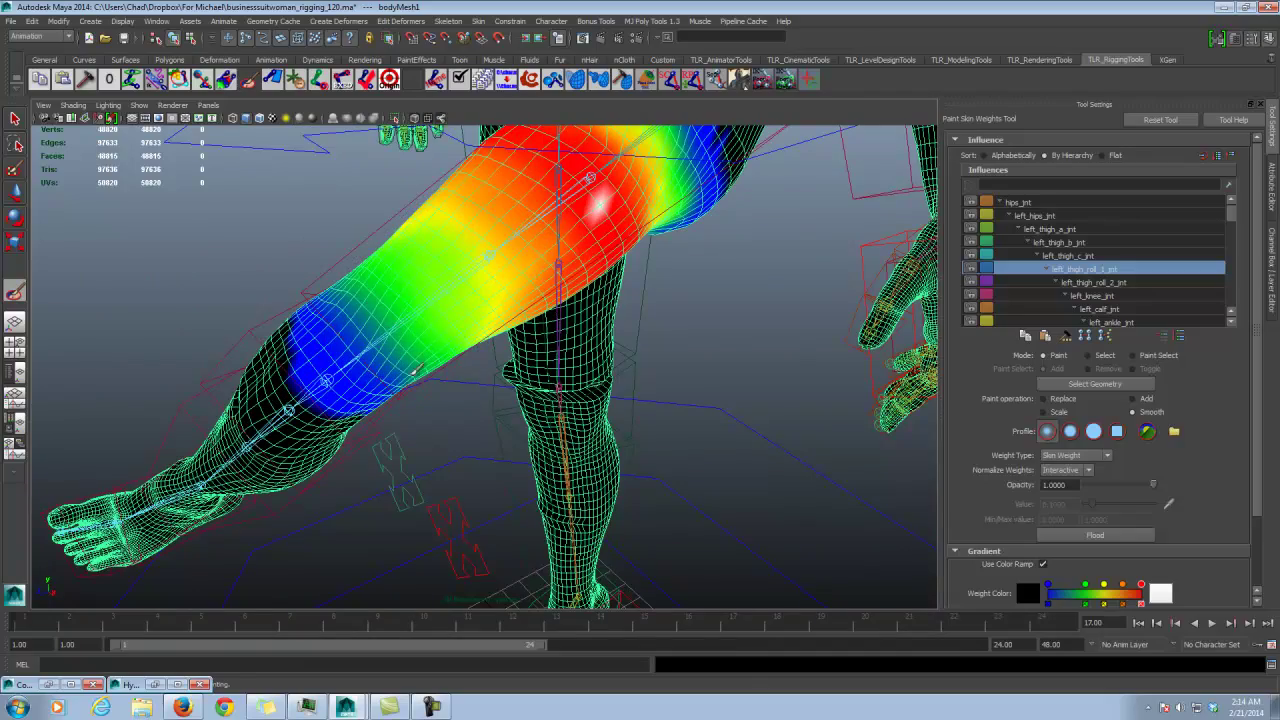
Step: Smooth the left_thigh_roll_1_jnt weights at the top of the thigh and along the groin border
mouse_move(414, 370)
alt+mouse_down()
mouse_move(543, 300)
mouse_move(471, 309)
mouse_move(490, 386)
mouse_move(516, 405)
alt+mouse_up()
mouse_move(492, 345)
alt+mouse_down()
mouse_move(500, 405)
mouse_move(470, 372)
mouse_move(495, 352)
mouse_move(474, 322)
alt+mouse_up()
drag(500, 238, 466, 332)
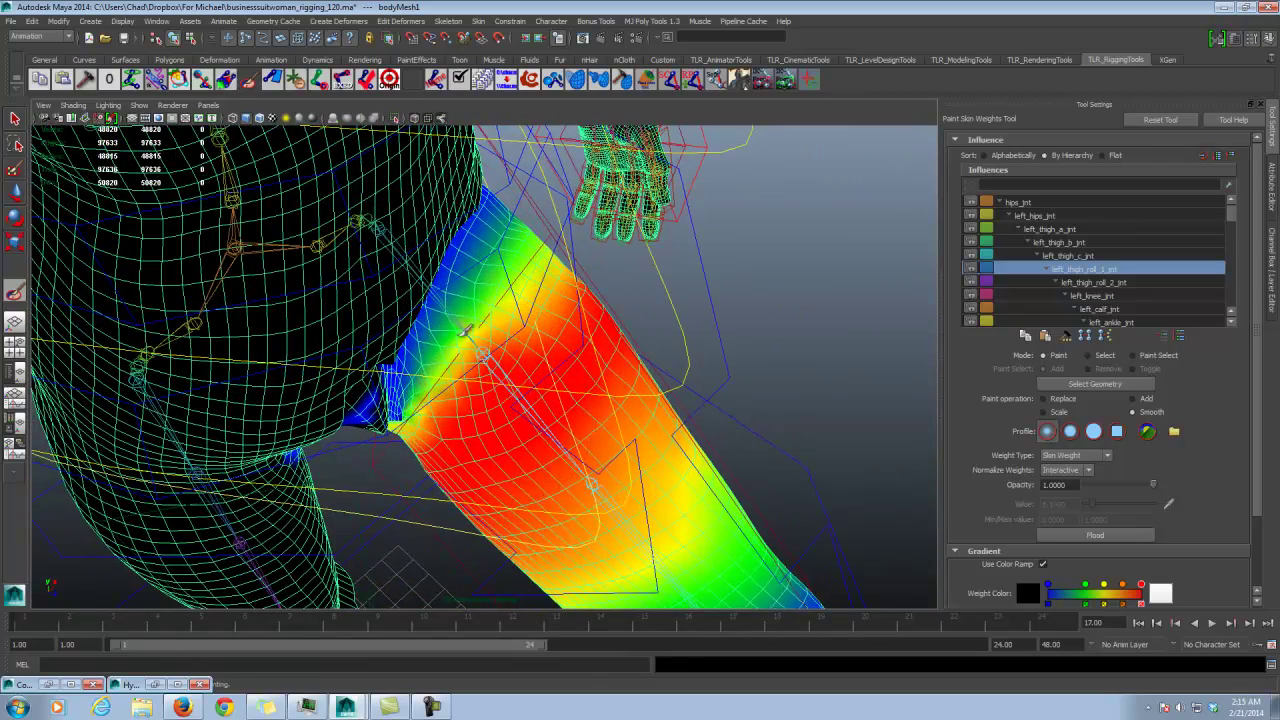
alt+drag(447, 380, 467, 313)
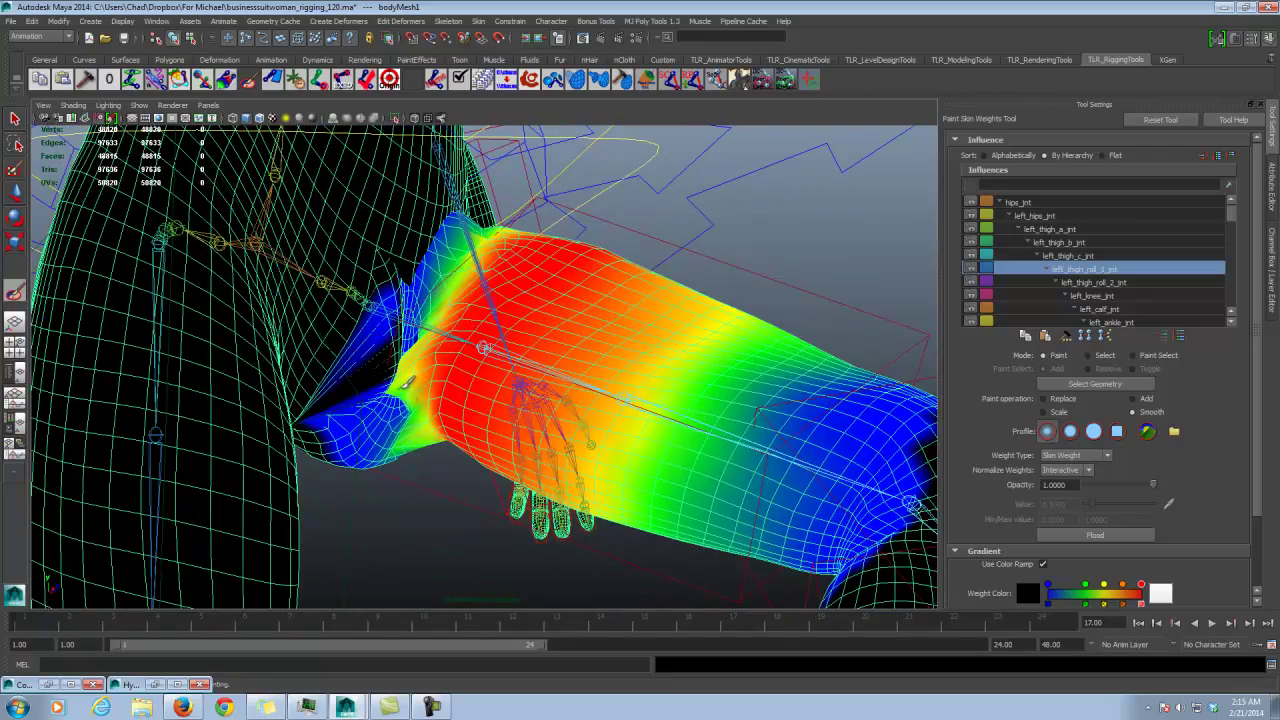
mouse_move(406, 381)
mouse_down()
mouse_move(421, 391)
mouse_move(786, 274)
mouse_up()
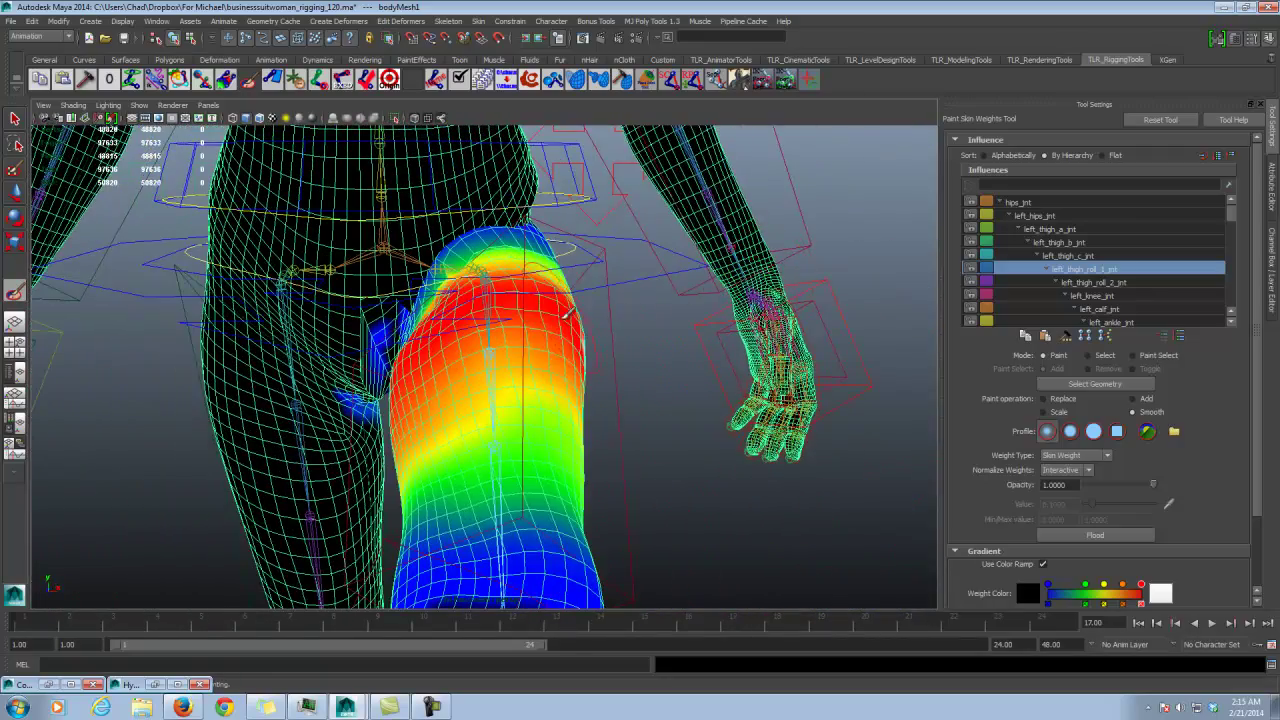
Step: Smooth the left_thigh_roll_1_jnt weights over the front and outer side of the upper and middle thigh
alt+drag(571, 318, 705, 305)
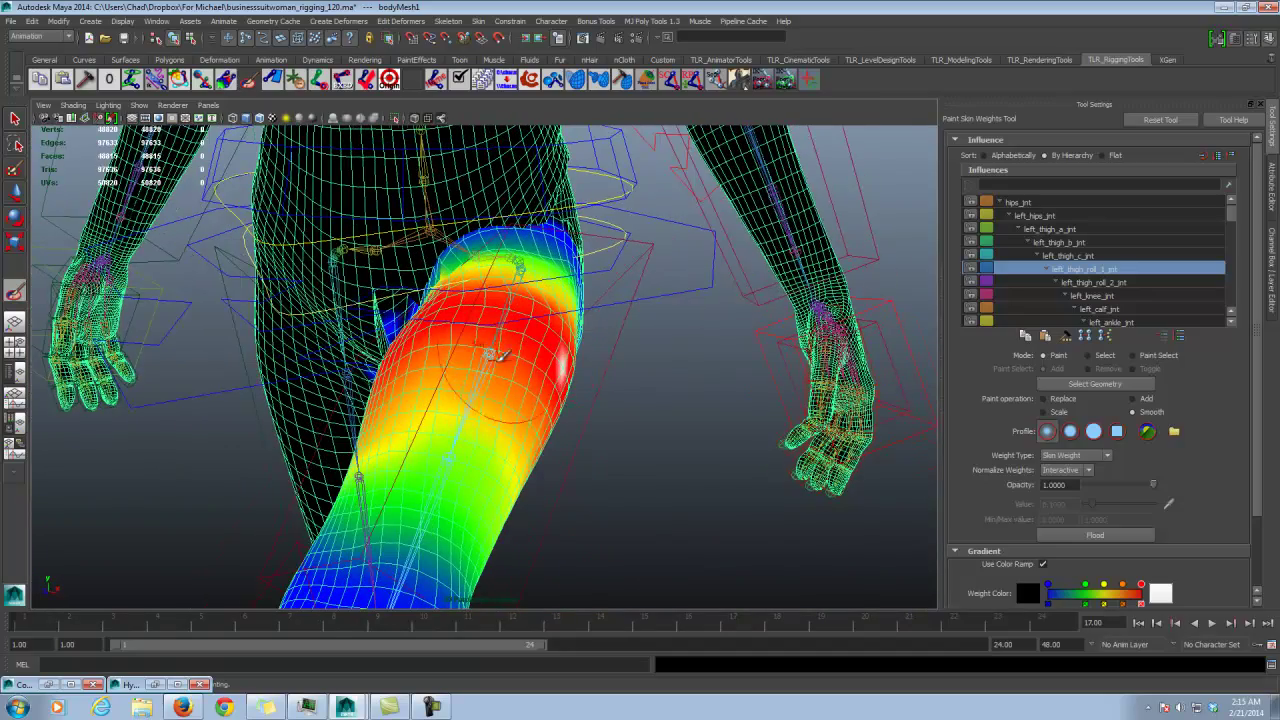
mouse_move(499, 354)
alt+mouse_down()
mouse_move(487, 325)
mouse_move(426, 366)
alt+mouse_up()
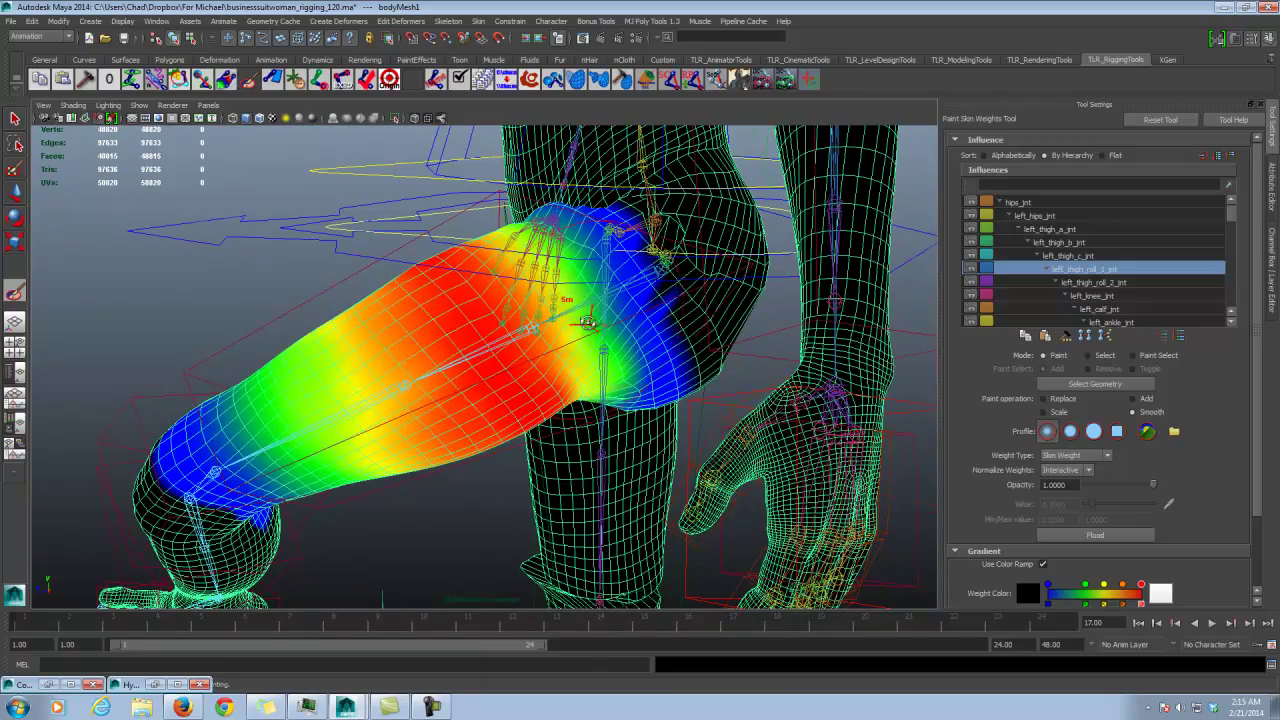
mouse_move(588, 322)
alt+mouse_down()
mouse_move(670, 317)
mouse_move(660, 310)
alt+mouse_up()
click(1107, 284)
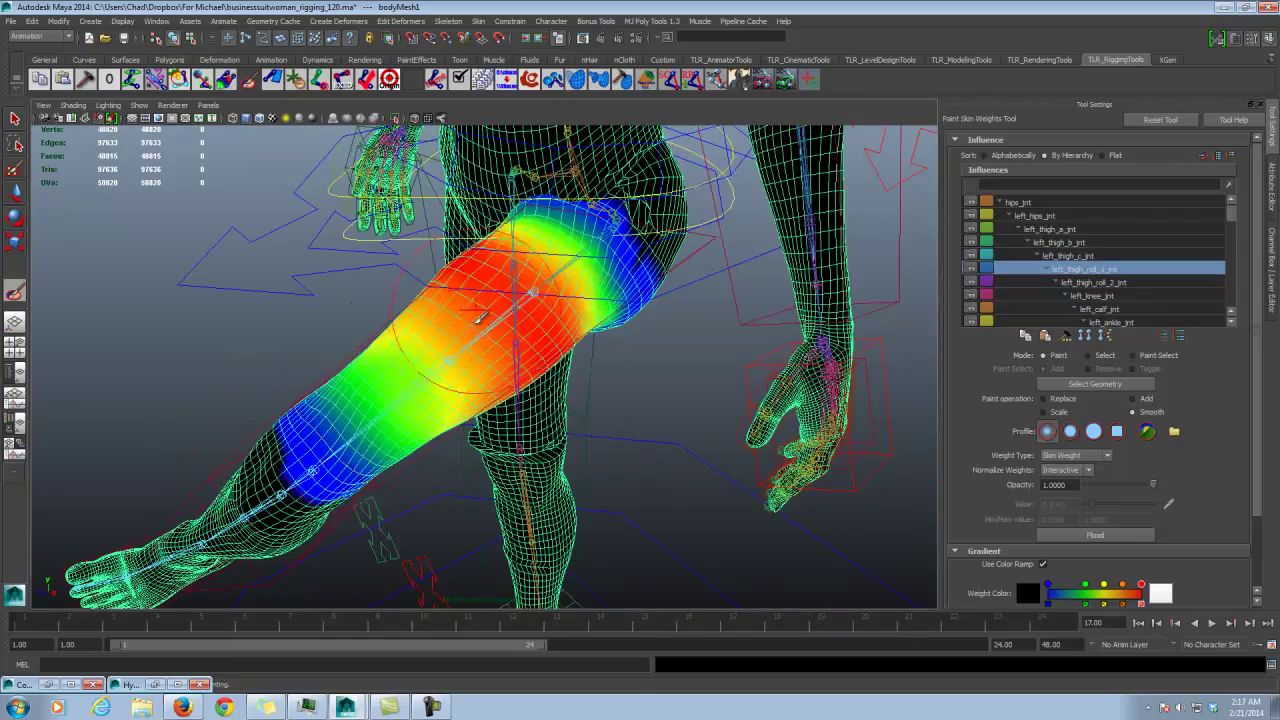
alt+drag(480, 318, 436, 328)
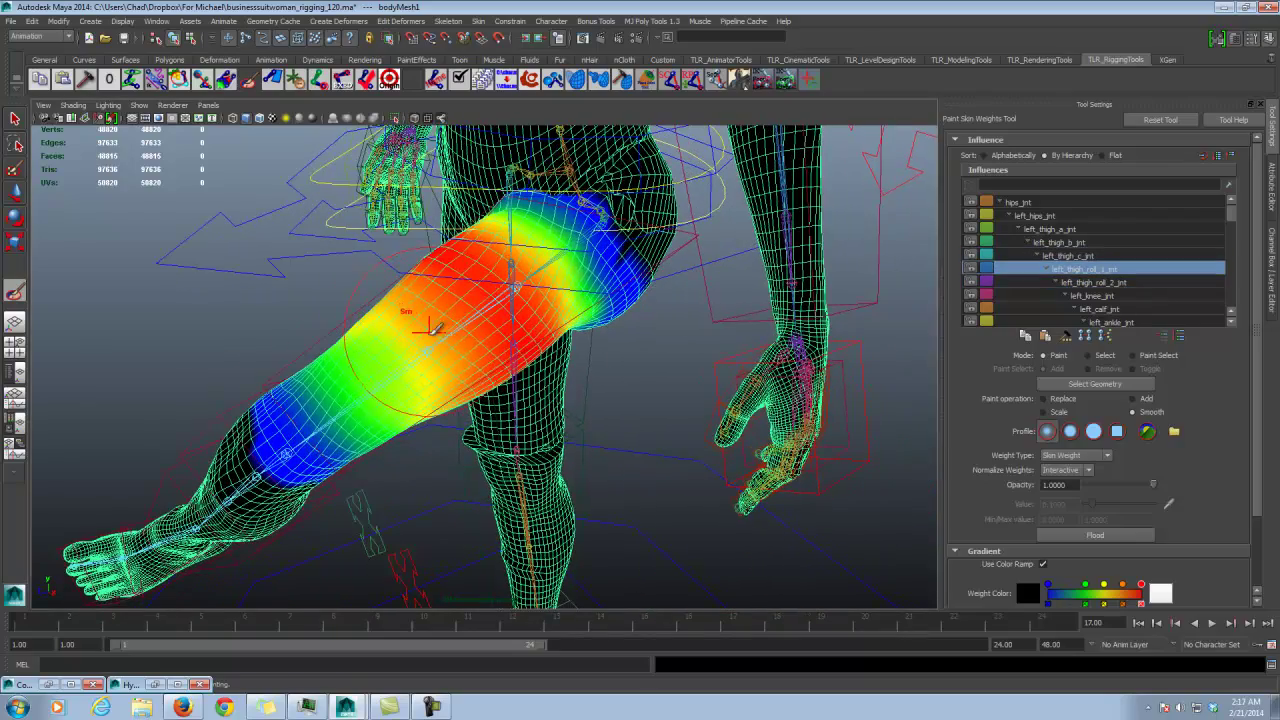
Step: Switch to Add at 0.1 and build up left_thigh_roll_1_jnt influence on the front of the mid-thigh
click(1143, 400)
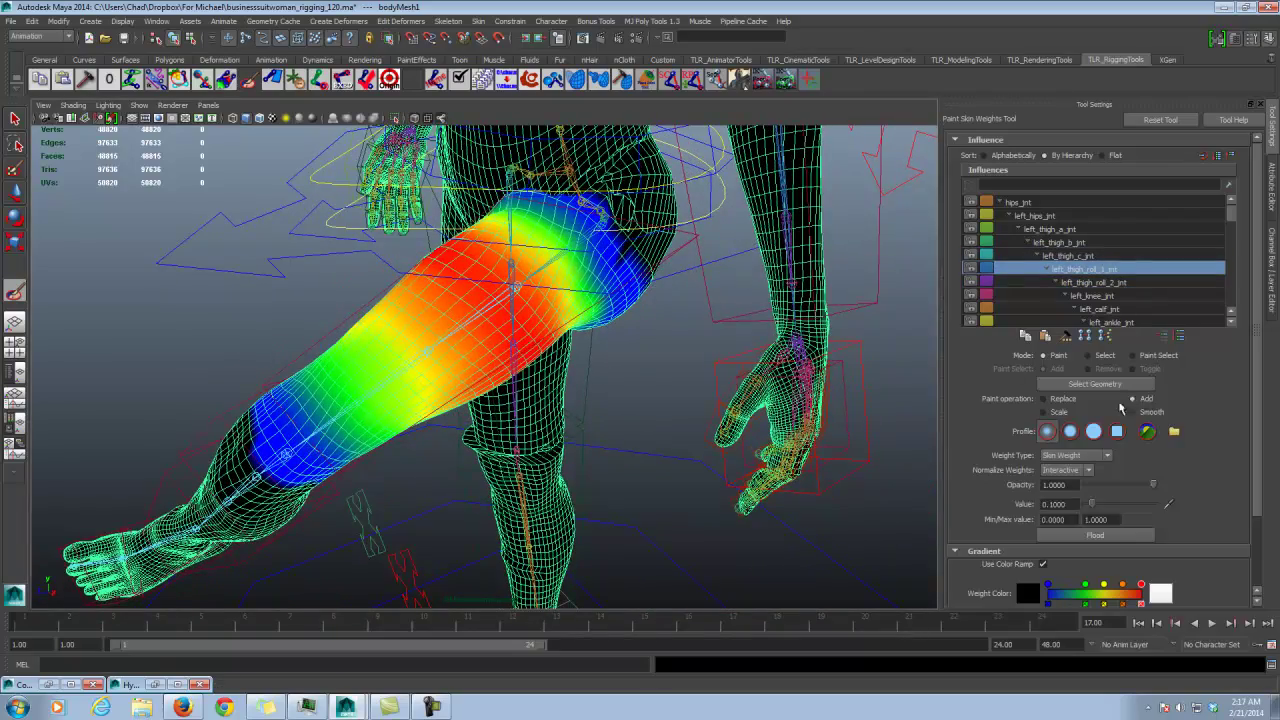
alt+drag(460, 432, 411, 420)
scroll(411, 420, up, 4)
mouse_move(343, 377)
alt+mouse_down()
mouse_move(408, 360)
mouse_move(406, 374)
alt+mouse_up()
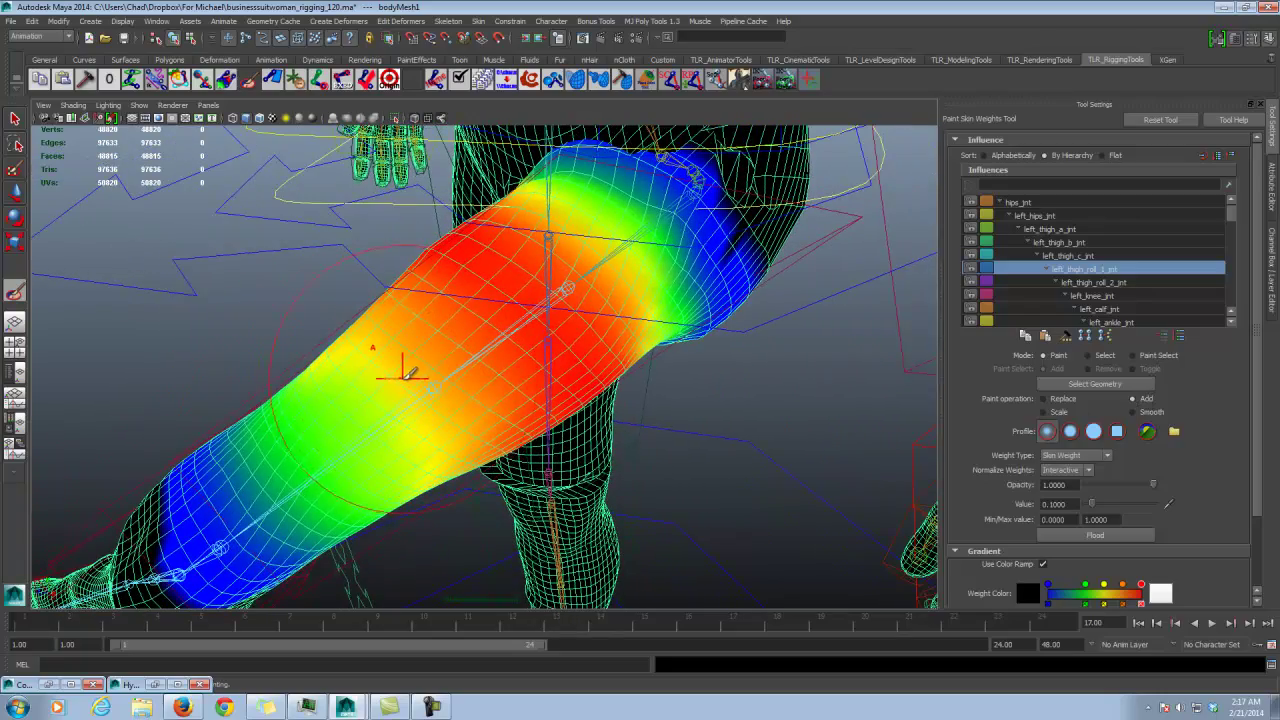
Step: Add left_thigh_roll_2_jnt influence at 0.1 around the lower thigh above the knee, including its inner side
click(1113, 287)
alt+drag(400, 343, 371, 363)
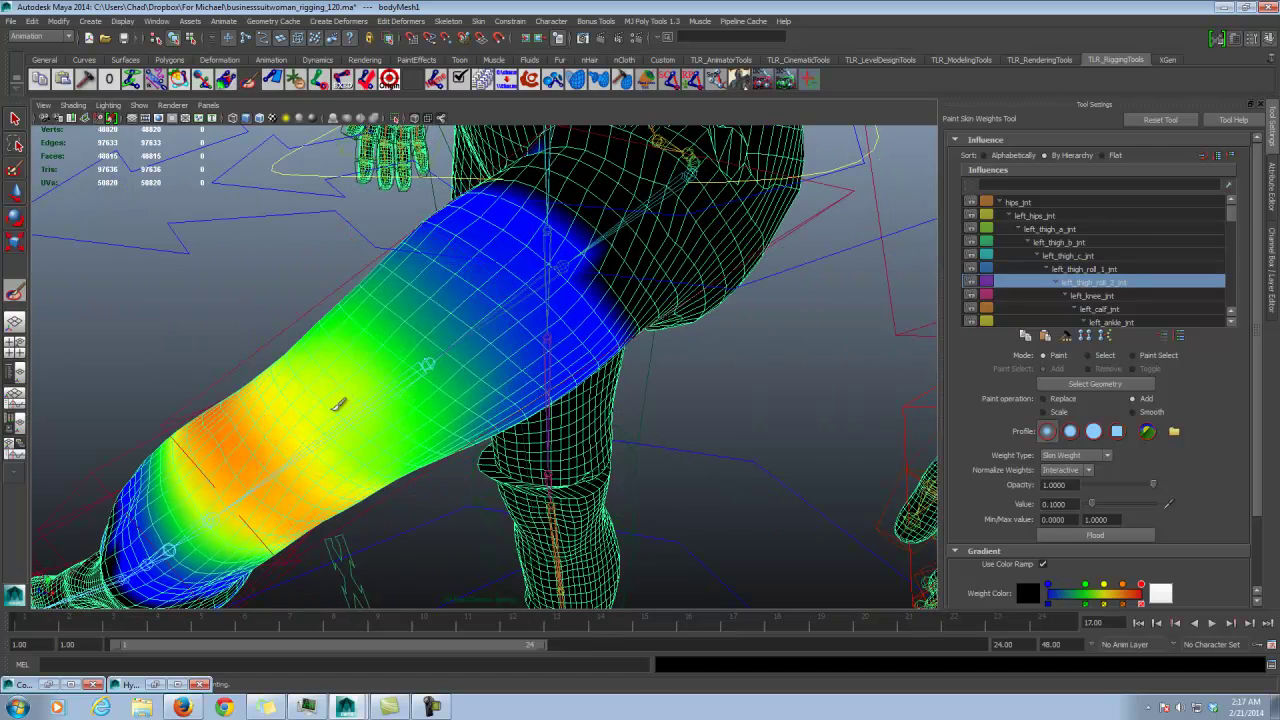
click(405, 421)
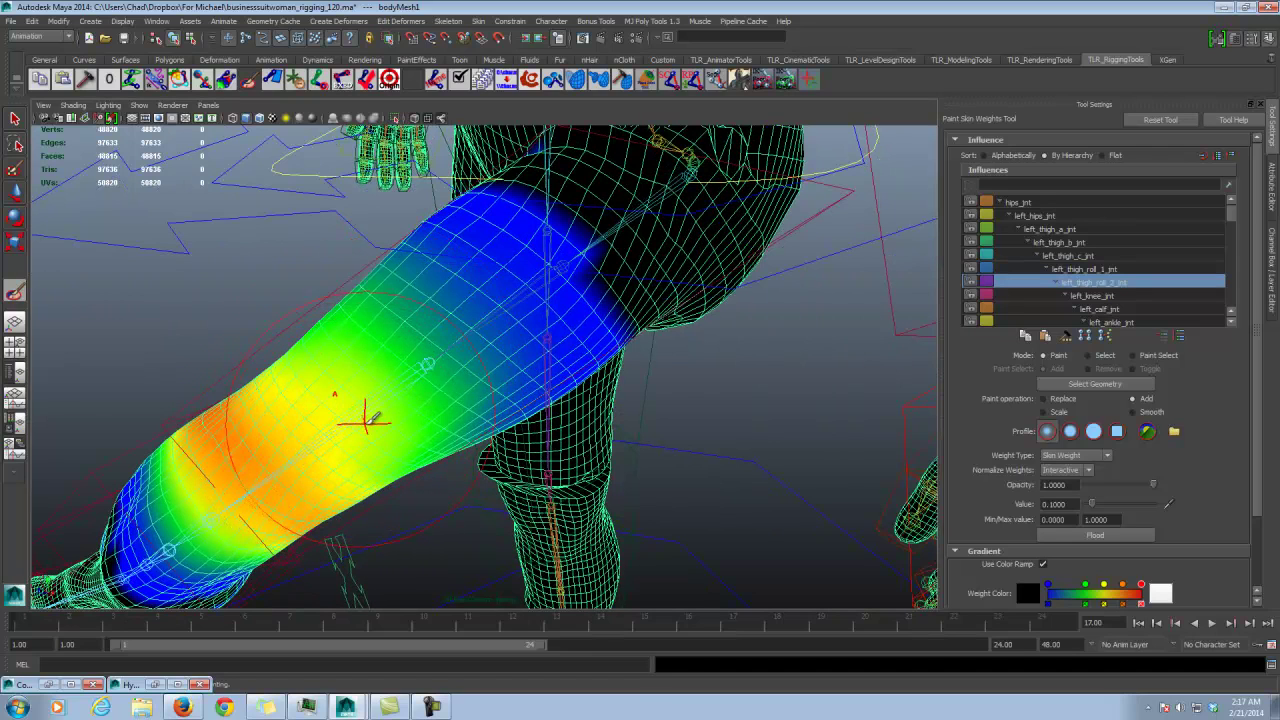
mouse_move(303, 443)
mouse_down()
mouse_move(329, 447)
mouse_move(323, 423)
mouse_move(372, 388)
mouse_up()
mouse_move(441, 311)
alt+mouse_down()
mouse_move(543, 300)
mouse_move(441, 370)
mouse_move(609, 266)
mouse_move(623, 237)
alt+mouse_up()
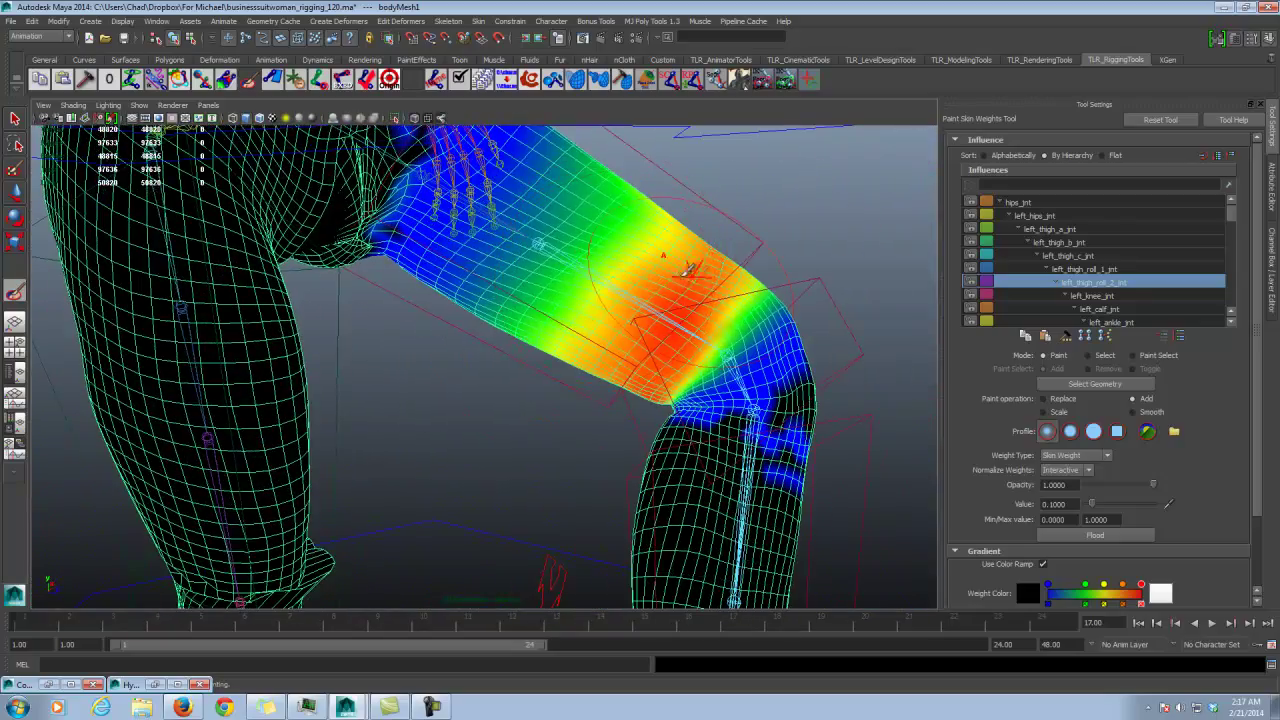
mouse_move(634, 286)
alt+mouse_down()
mouse_move(657, 274)
mouse_move(566, 306)
mouse_move(651, 286)
mouse_move(500, 280)
mouse_move(466, 350)
alt+mouse_up()
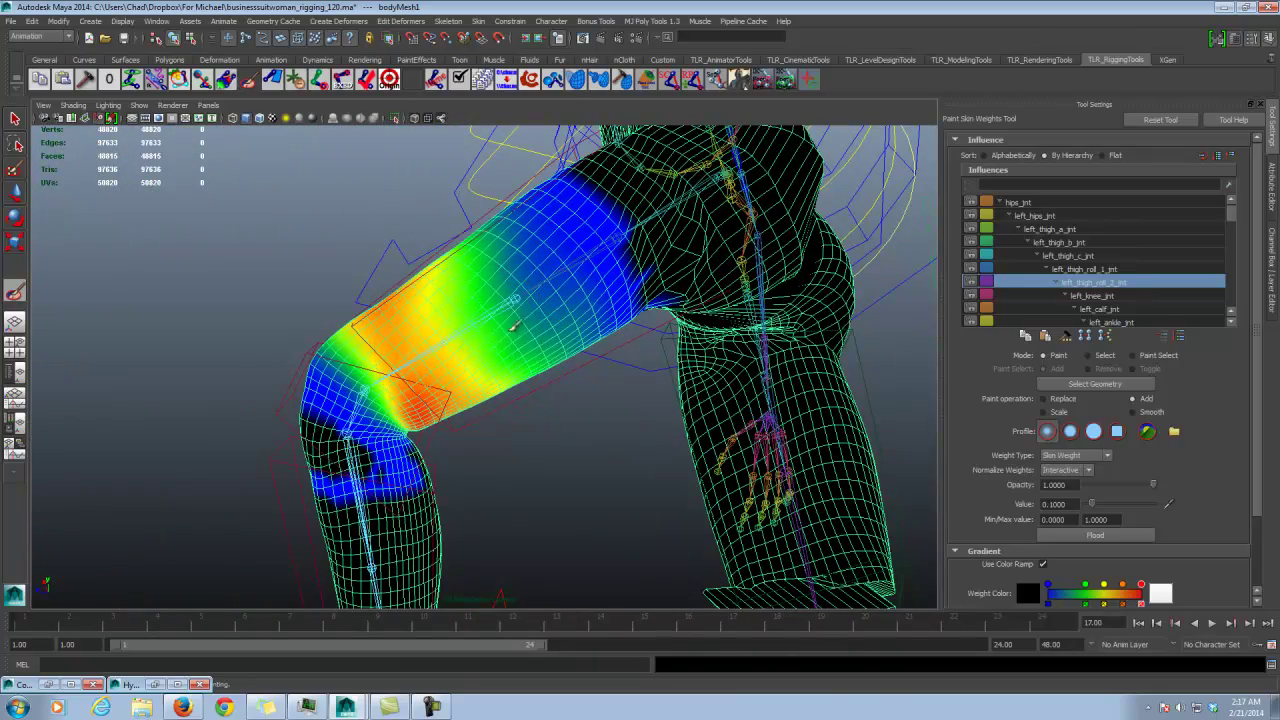
Step: Switch to Smooth and blend the left_thigh_roll_2_jnt weights across the middle of the thigh
click(1150, 413)
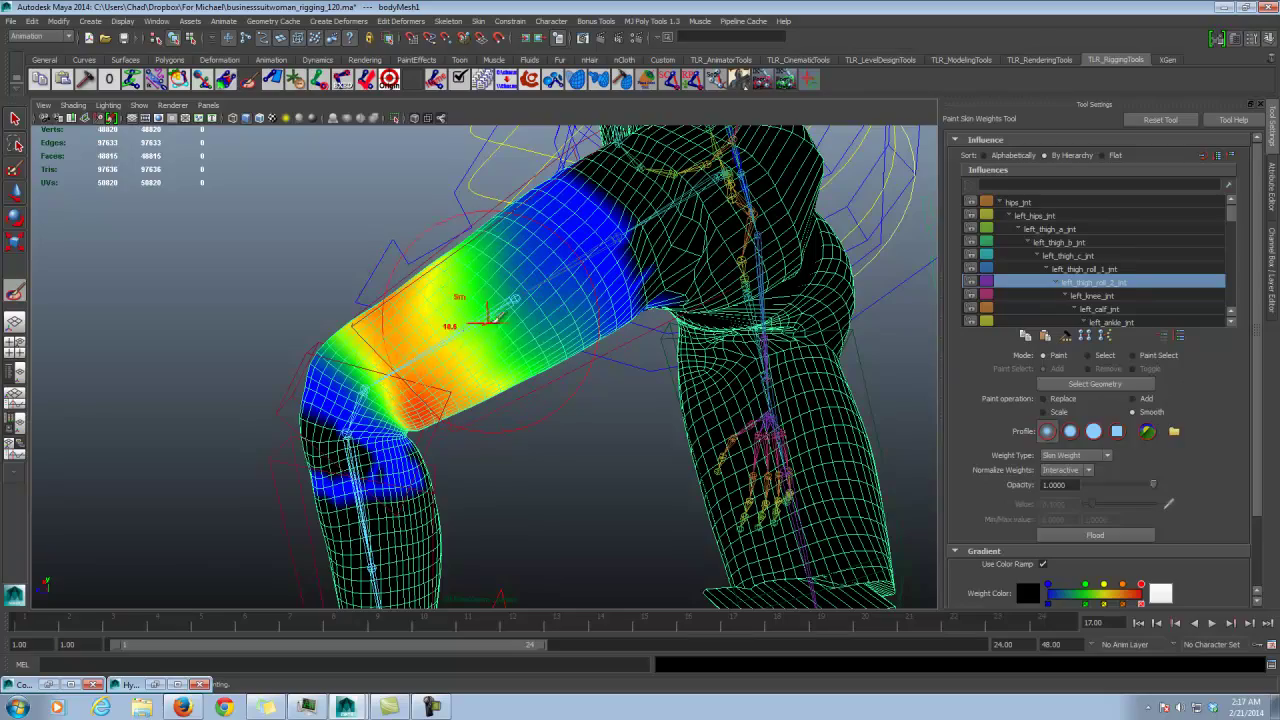
drag(508, 342, 555, 330)
alt+drag(503, 272, 599, 284)
Step: Smooth the left_thigh_roll_1_jnt weights around the upper thigh and its transition into the hip and groin
click(1097, 268)
alt+drag(490, 288, 557, 297)
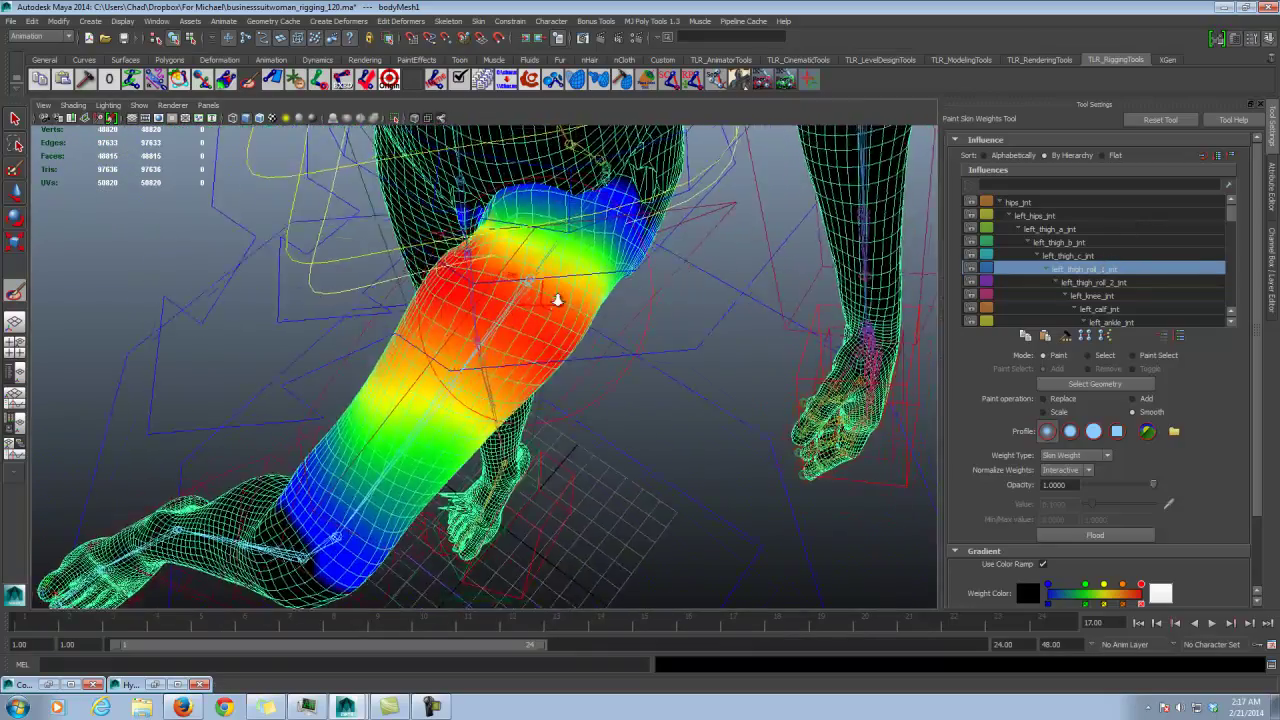
alt+right_drag(557, 297, 570, 322)
mouse_move(570, 322)
alt+mouse_down()
mouse_move(580, 347)
mouse_move(563, 294)
alt+mouse_up()
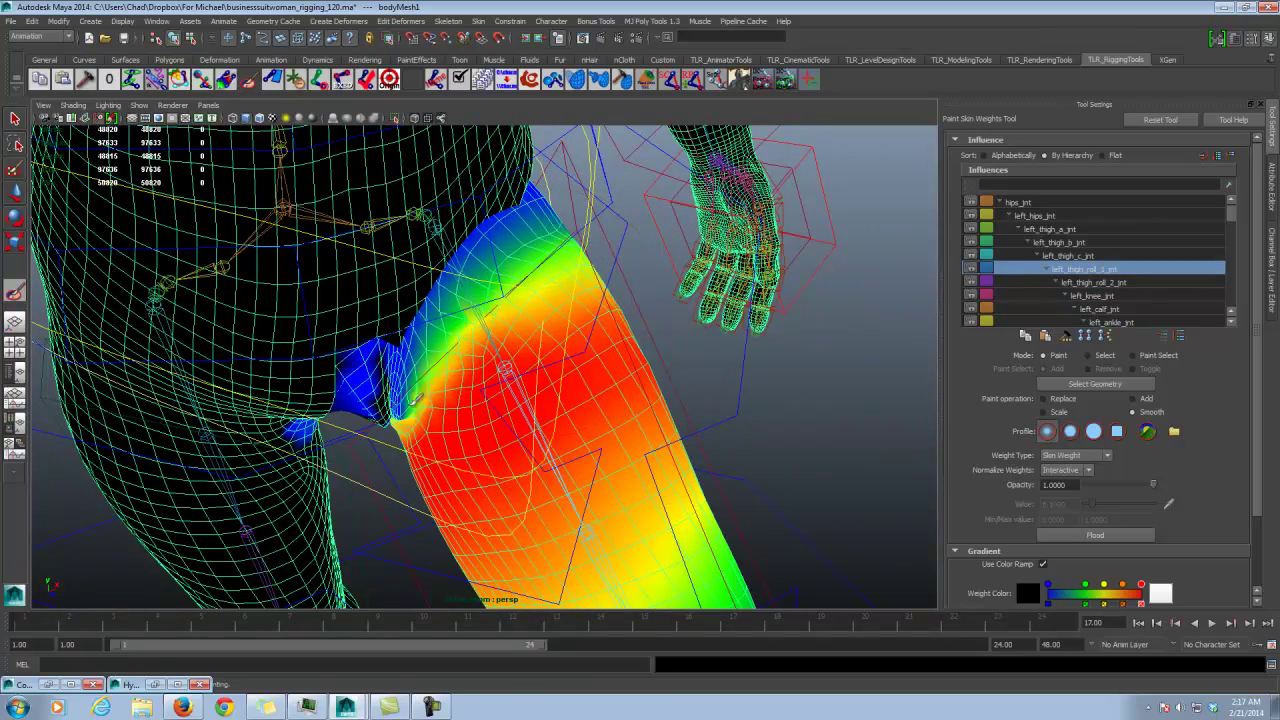
alt+drag(606, 308, 586, 320)
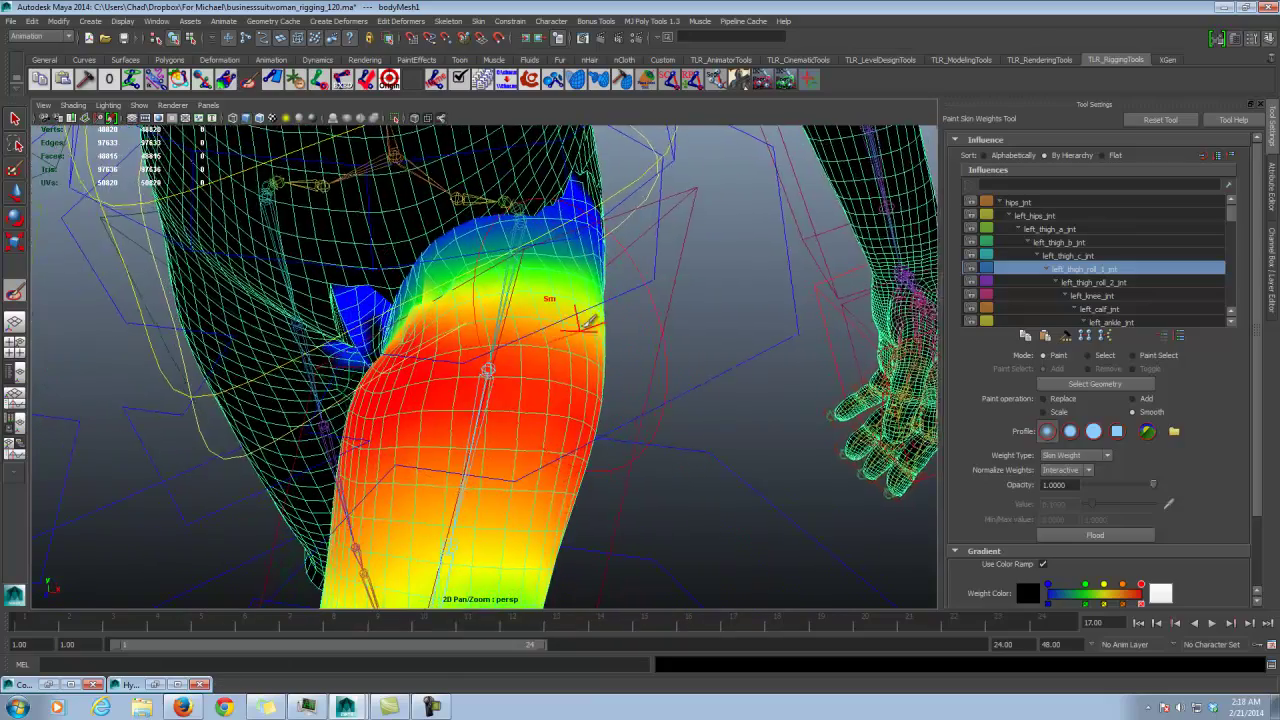
alt+right_drag(586, 320, 458, 318)
alt+drag(456, 319, 379, 366)
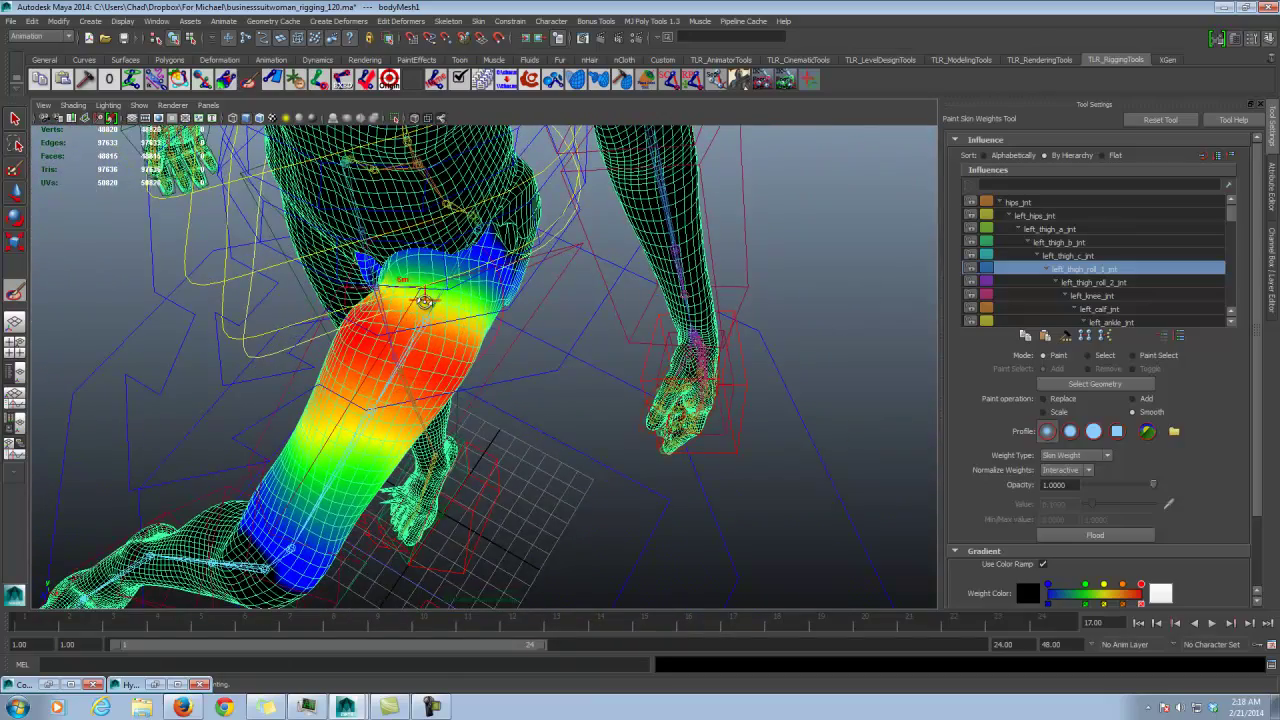
Step: Switch to Add at 0.1 and extend left_thigh_c_jnt influence down the front of the upper thigh
alt+drag(425, 300, 443, 316)
click(1080, 256)
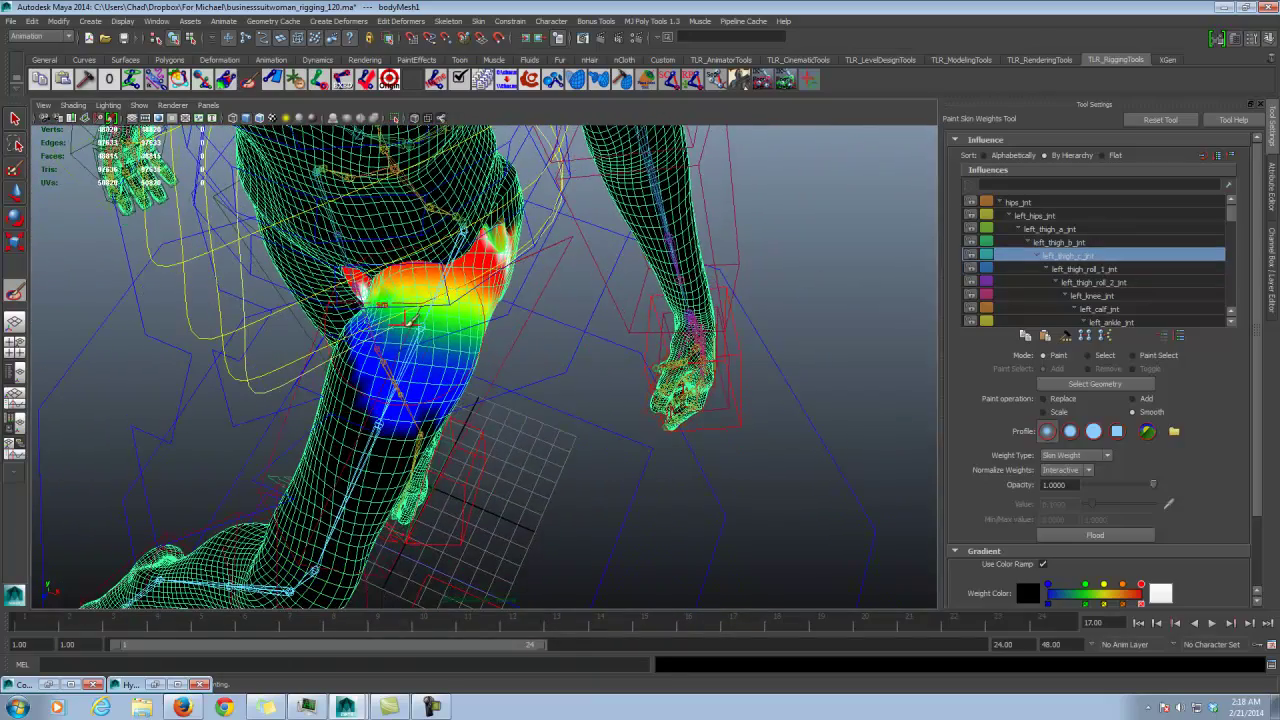
click(1146, 399)
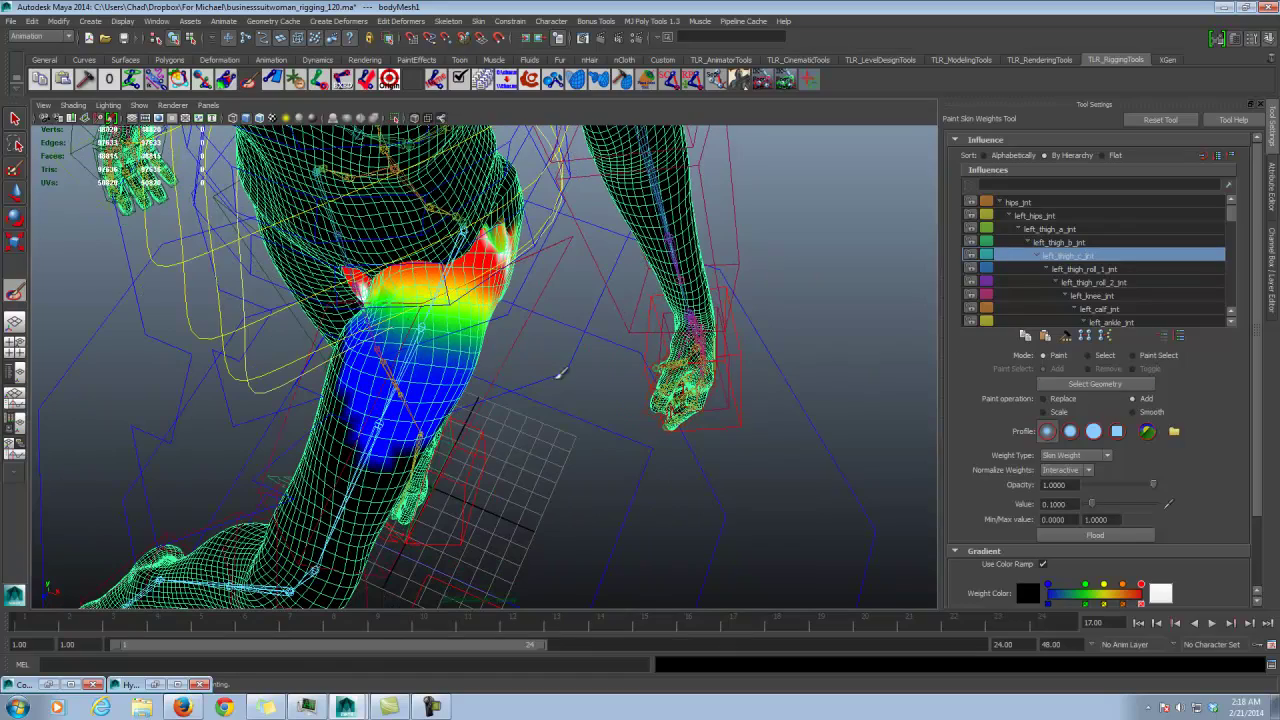
alt+drag(560, 372, 620, 330)
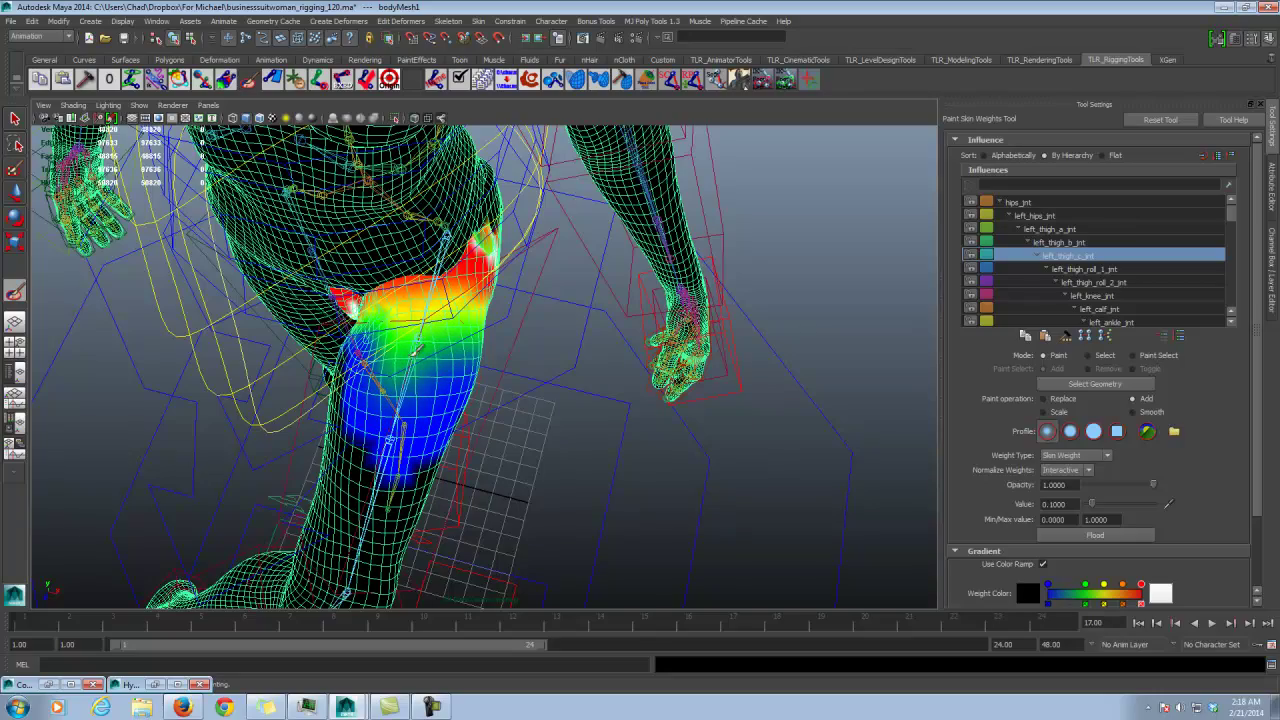
drag(408, 428, 437, 395)
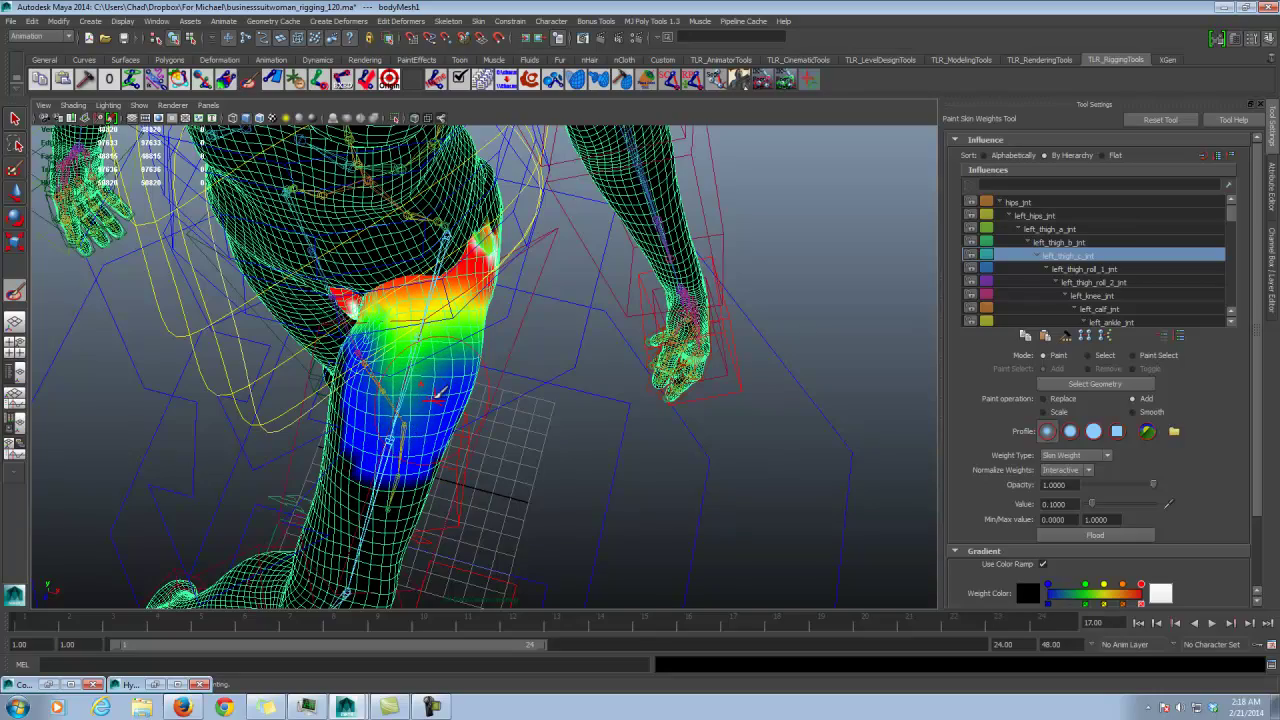
mouse_move(462, 343)
alt+mouse_down()
mouse_move(440, 305)
mouse_move(463, 295)
alt+mouse_up()
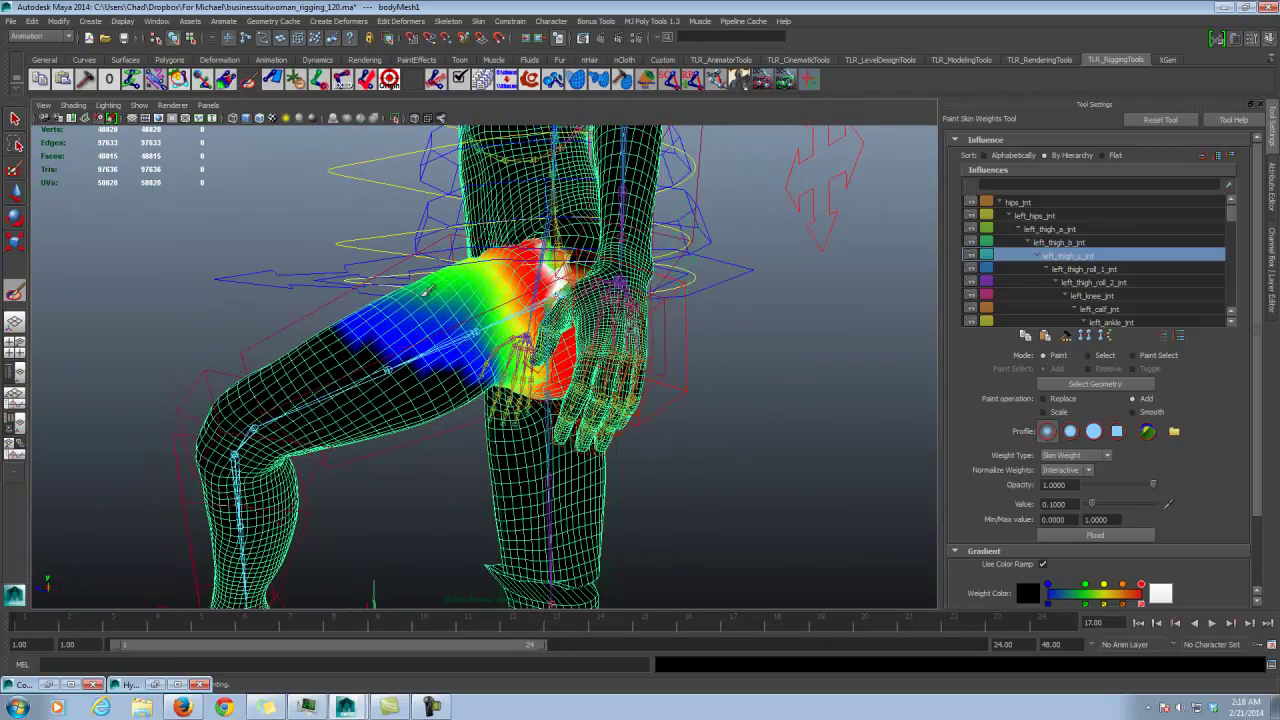
Step: Add left_thigh_c_jnt influence at 0.1 around the outer side and back of the upper thigh below the buttock
alt+drag(484, 340, 508, 378)
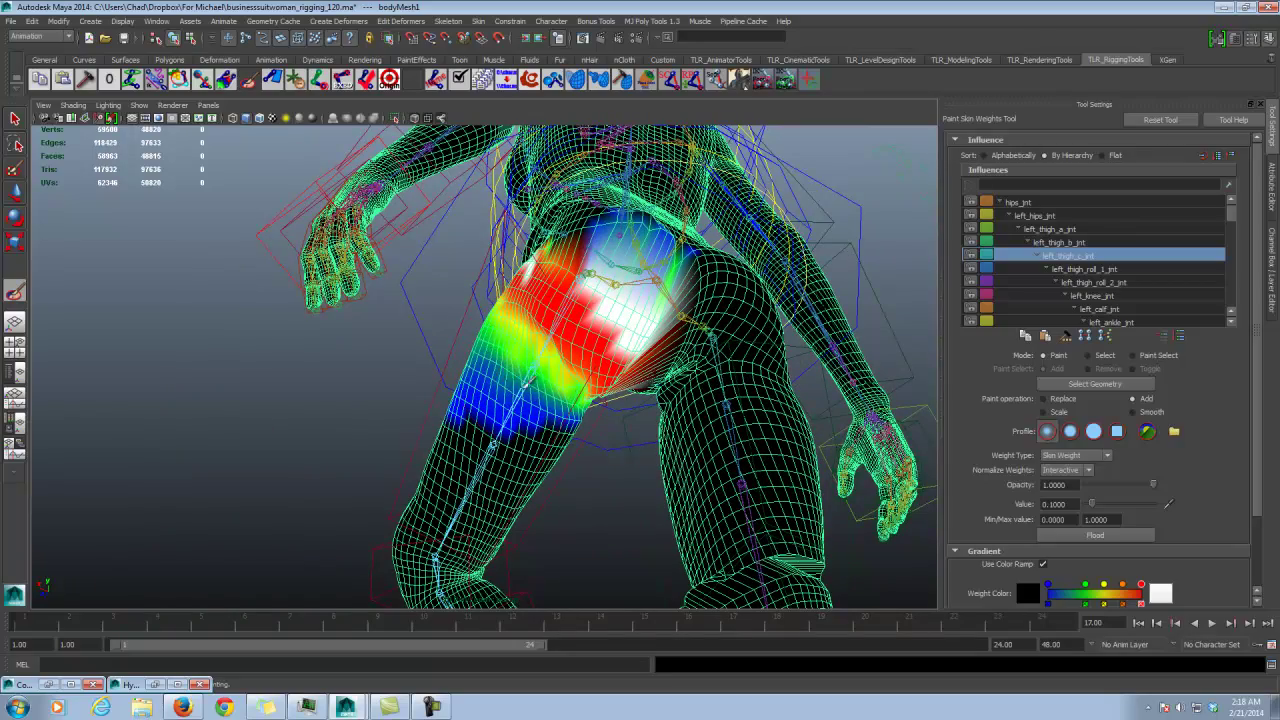
alt+drag(525, 430, 590, 395)
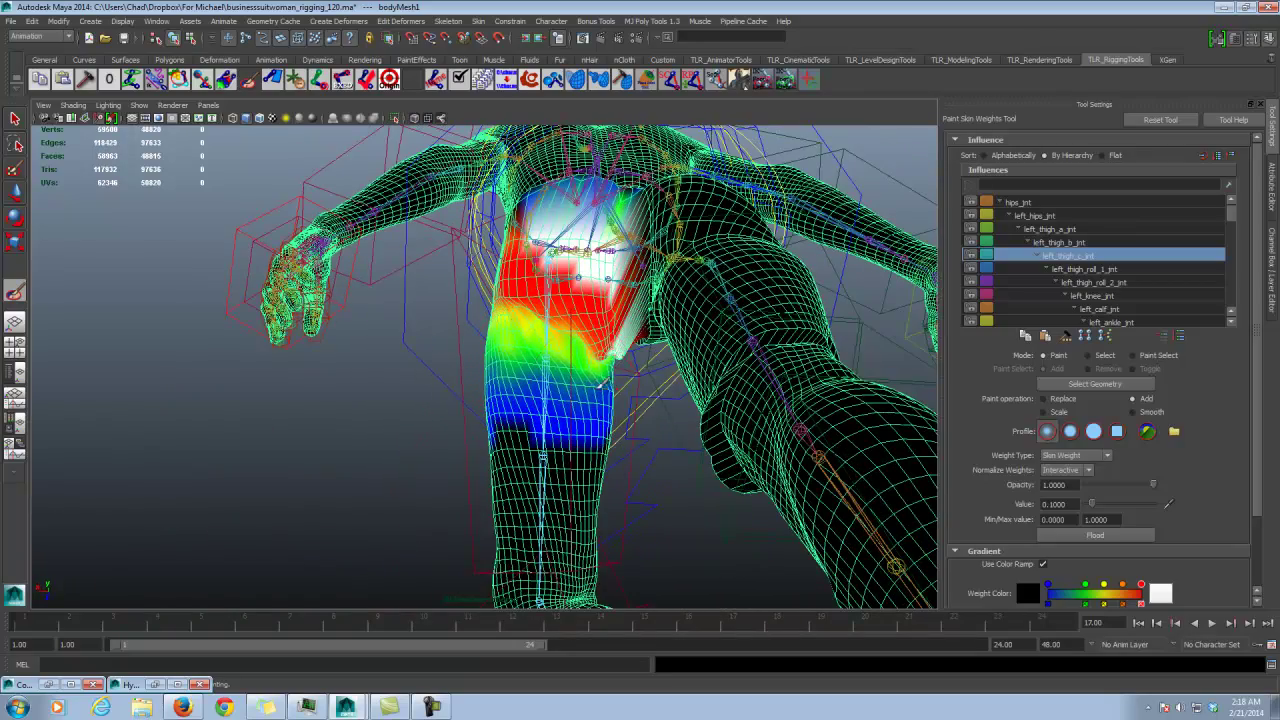
mouse_move(571, 334)
alt+mouse_down()
mouse_move(584, 283)
mouse_move(645, 376)
mouse_move(430, 300)
mouse_move(468, 283)
mouse_move(537, 308)
alt+mouse_up()
mouse_move(497, 208)
alt+mouse_down()
mouse_move(531, 306)
mouse_move(565, 285)
mouse_move(540, 300)
alt+mouse_up()
mouse_move(505, 350)
alt+mouse_down()
mouse_move(565, 383)
mouse_move(620, 438)
mouse_move(594, 374)
alt+mouse_up()
alt+drag(627, 327, 543, 375)
Step: Switch to Smooth and blend the left_thigh_c_jnt weights across the back and inner side of the upper thigh
click(1134, 412)
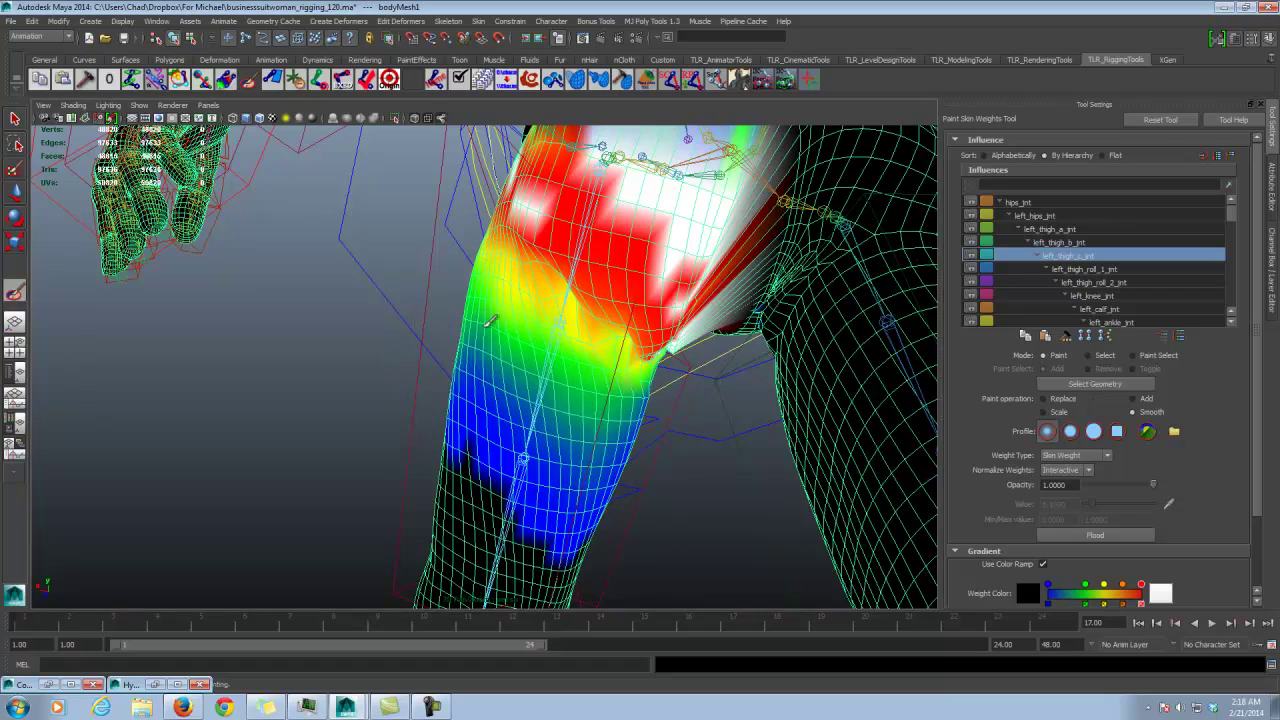
alt+drag(548, 275, 450, 400)
alt+right_drag(450, 400, 560, 385)
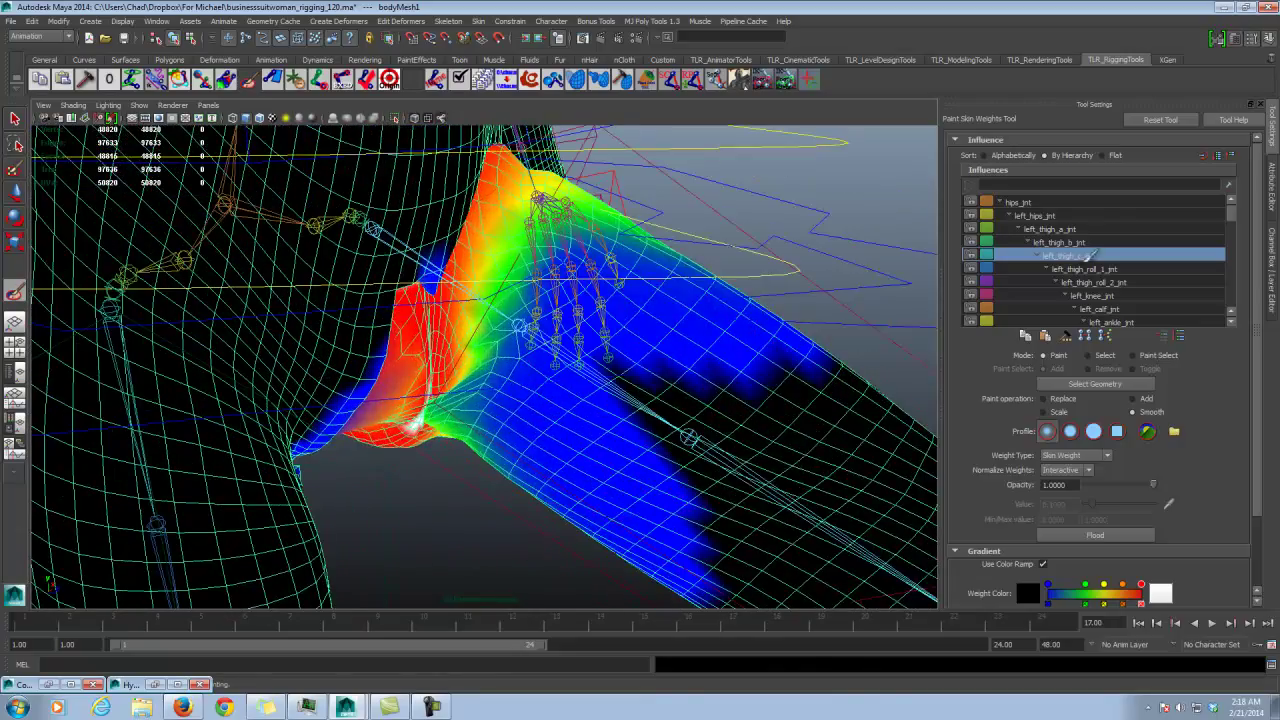
Step: Smooth the left_thigh_roll_1_jnt weights along the inner upper thigh where it meets the groin
click(1100, 268)
alt+drag(530, 388, 470, 352)
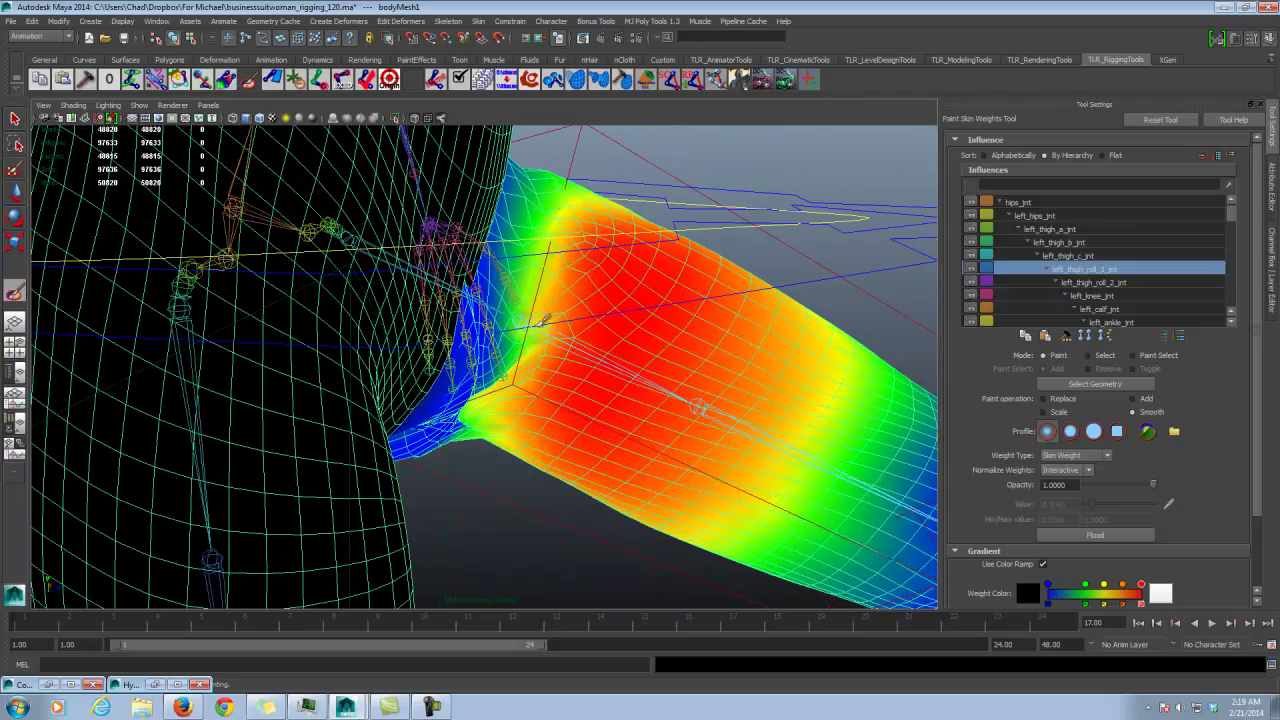
alt+drag(592, 262, 555, 260)
click(1095, 283)
mouse_move(494, 384)
mouse_down()
mouse_move(498, 236)
mouse_move(566, 300)
mouse_move(522, 316)
mouse_up()
click(1080, 269)
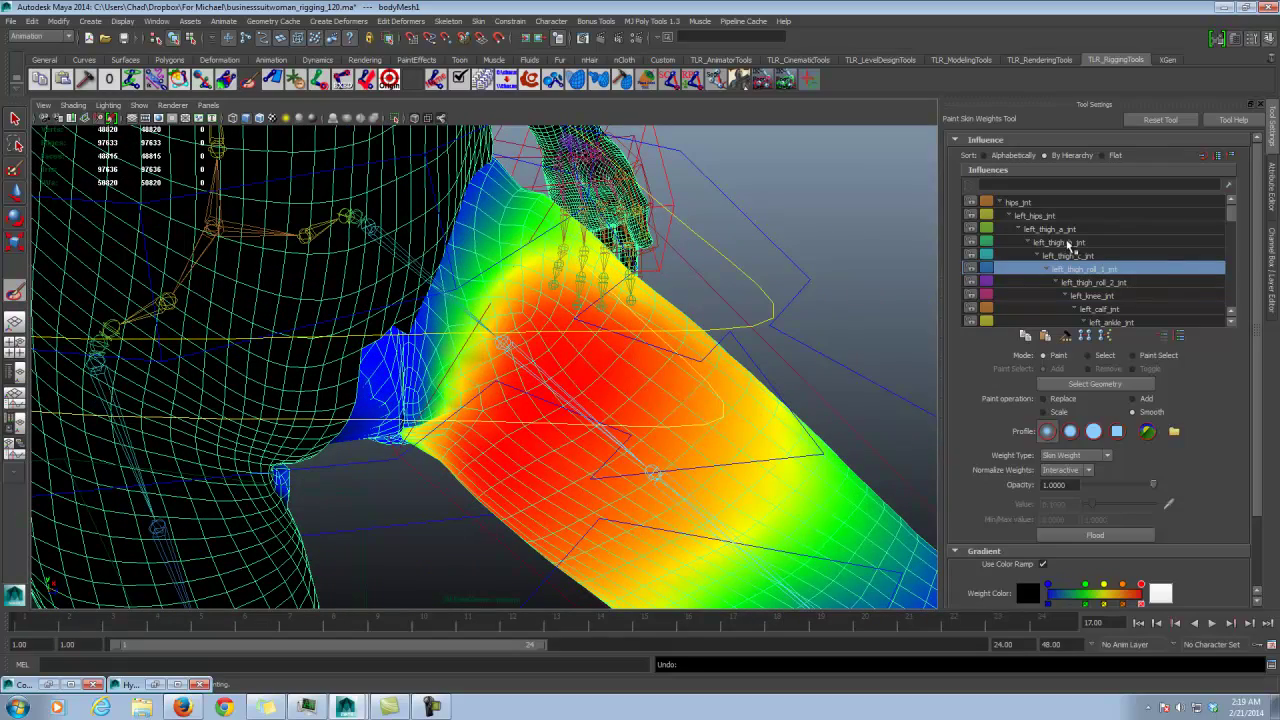
Step: Replace the hips_jnt weights with a value of 0 on the inner left thigh beside the groin
click(1046, 214)
click(1030, 204)
alt+drag(492, 292, 451, 328)
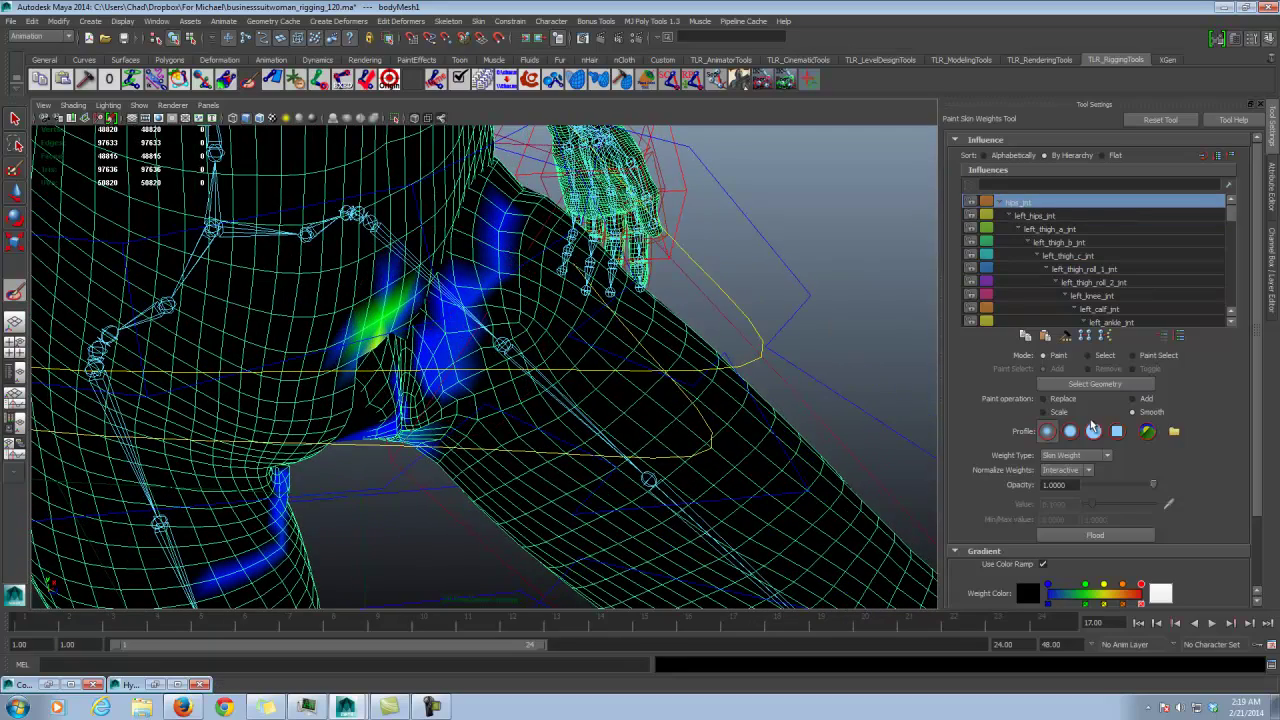
click(1062, 399)
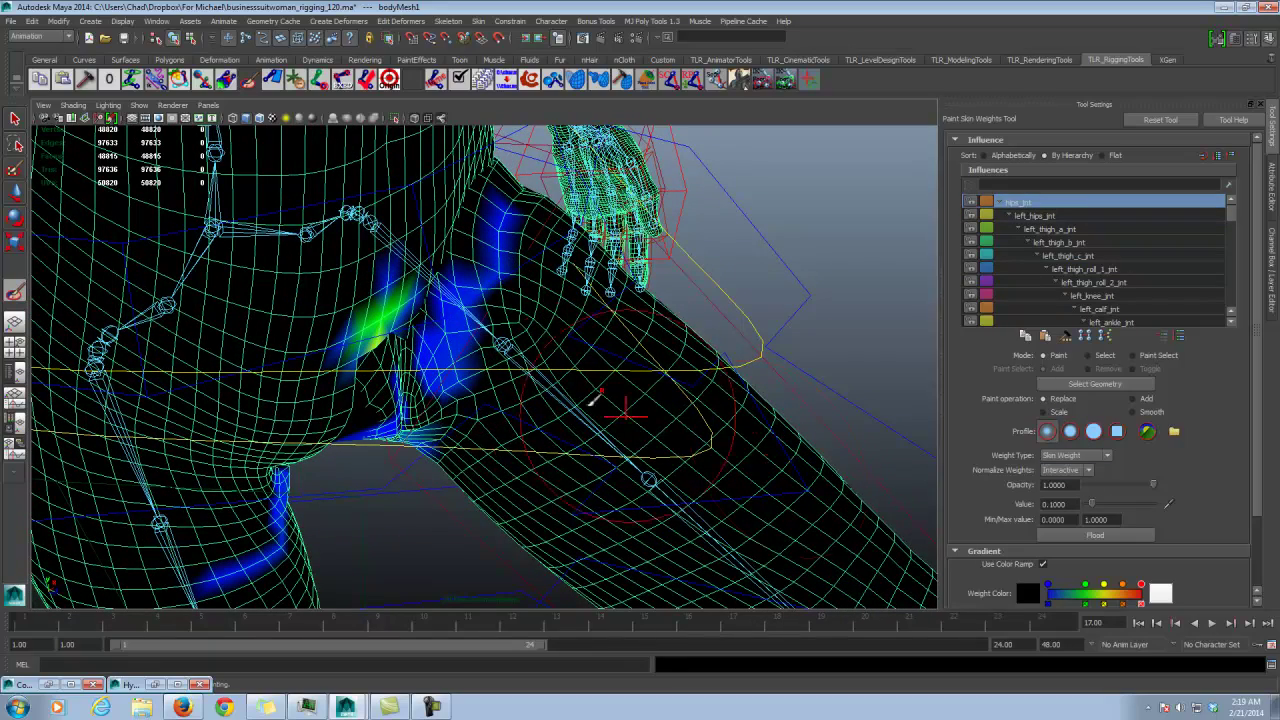
drag(462, 430, 455, 342)
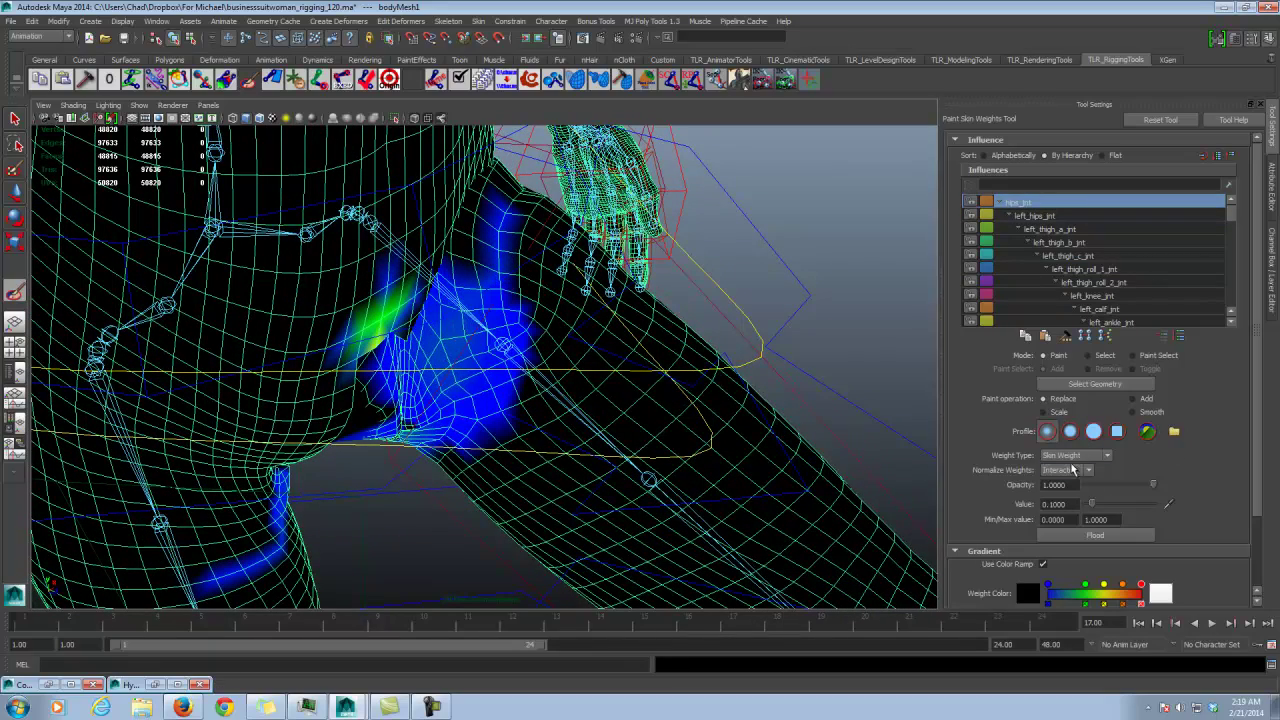
key(ctrl+z)
drag(1088, 507, 1083, 506)
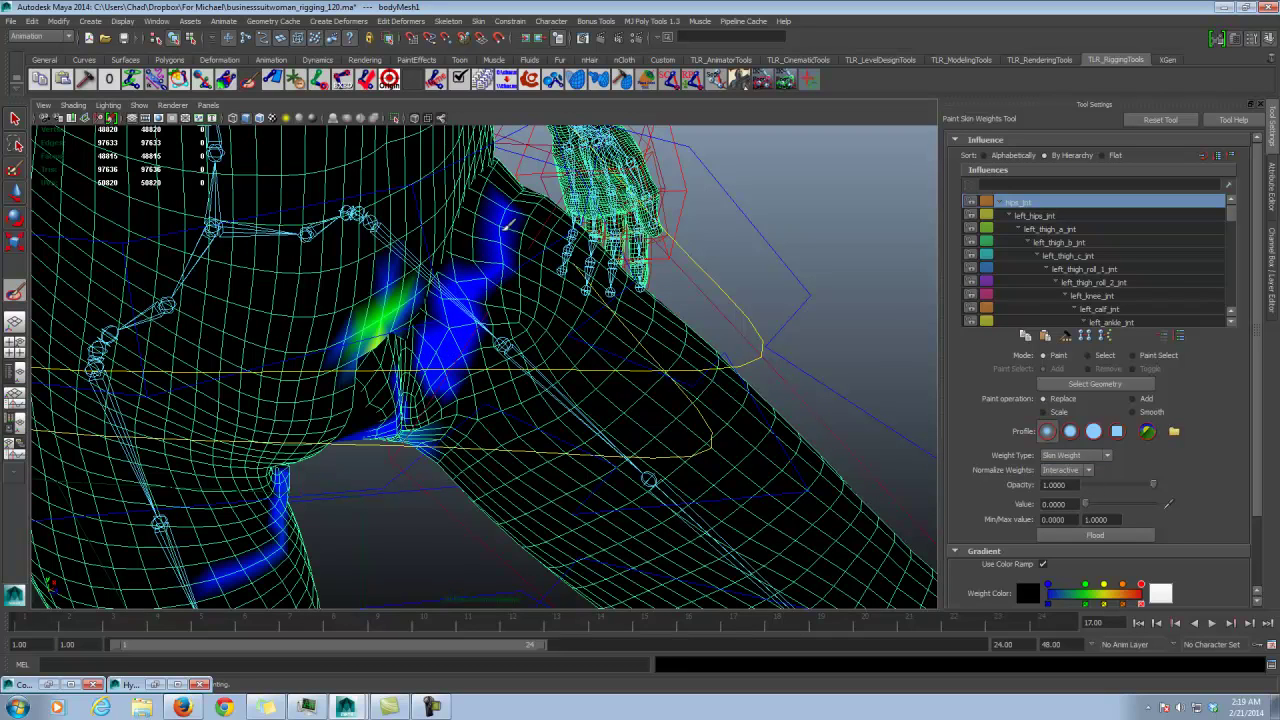
drag(453, 362, 448, 396)
alt+drag(530, 356, 470, 375)
alt+right_drag(470, 375, 400, 325)
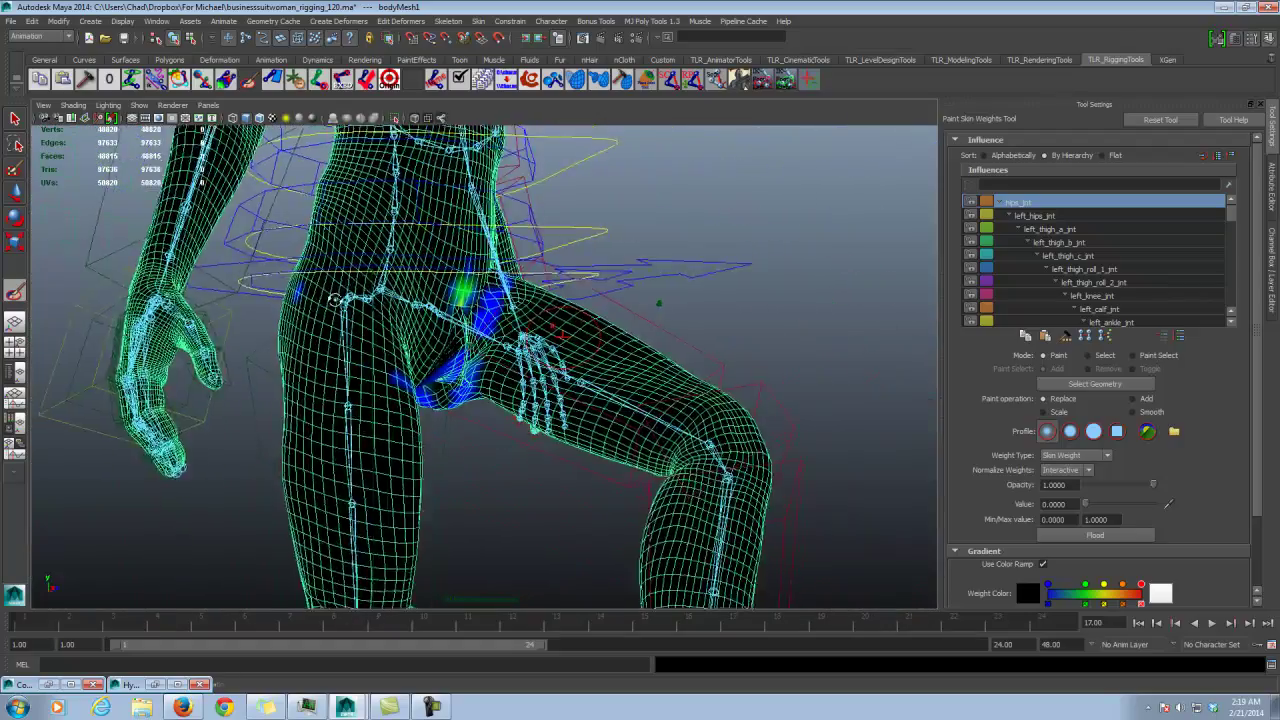
Step: Add left_thigh_c_jnt influence at 0.0971 across the front and outer side of the thigh toward mid-thigh
mouse_move(400, 325)
alt+mouse_down()
mouse_move(509, 316)
mouse_move(500, 300)
mouse_move(565, 340)
alt+mouse_up()
click(1078, 256)
alt+drag(790, 325, 847, 340)
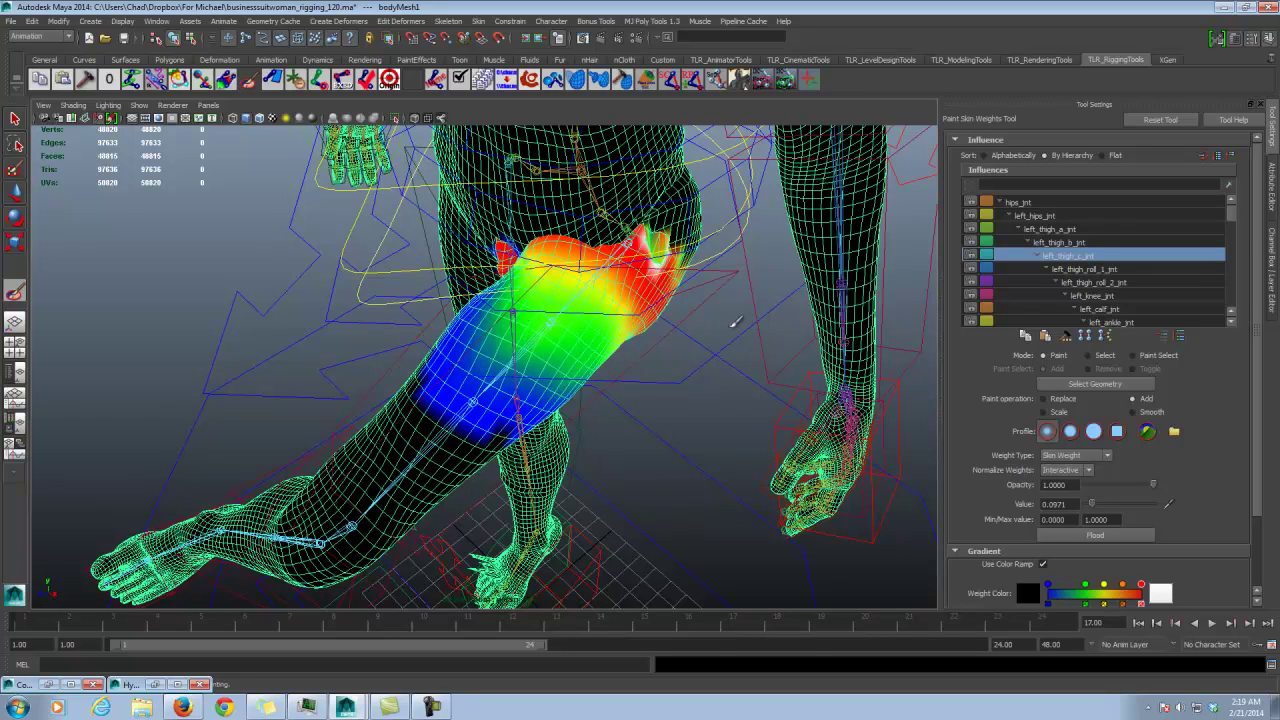
mouse_move(485, 399)
mouse_down()
mouse_move(470, 430)
mouse_move(500, 380)
mouse_move(440, 455)
mouse_move(520, 395)
mouse_move(574, 400)
mouse_up()
mouse_move(498, 304)
alt+mouse_down()
mouse_move(641, 312)
mouse_move(550, 280)
mouse_move(440, 292)
alt+mouse_up()
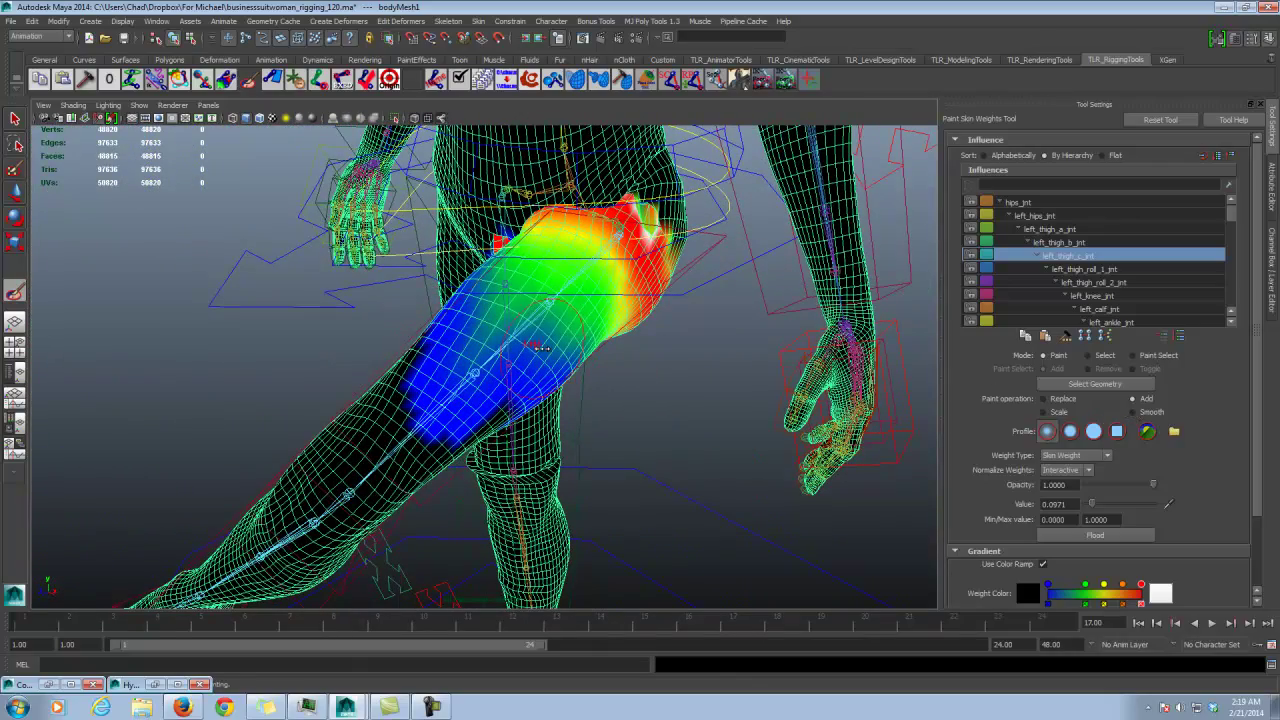
mouse_move(513, 351)
alt+mouse_down()
mouse_move(495, 355)
mouse_move(535, 340)
alt+mouse_up()
Step: Smooth the left_thigh_c_jnt weights over the front, outer and inner thigh down to the mid-thigh falloff
click(1134, 411)
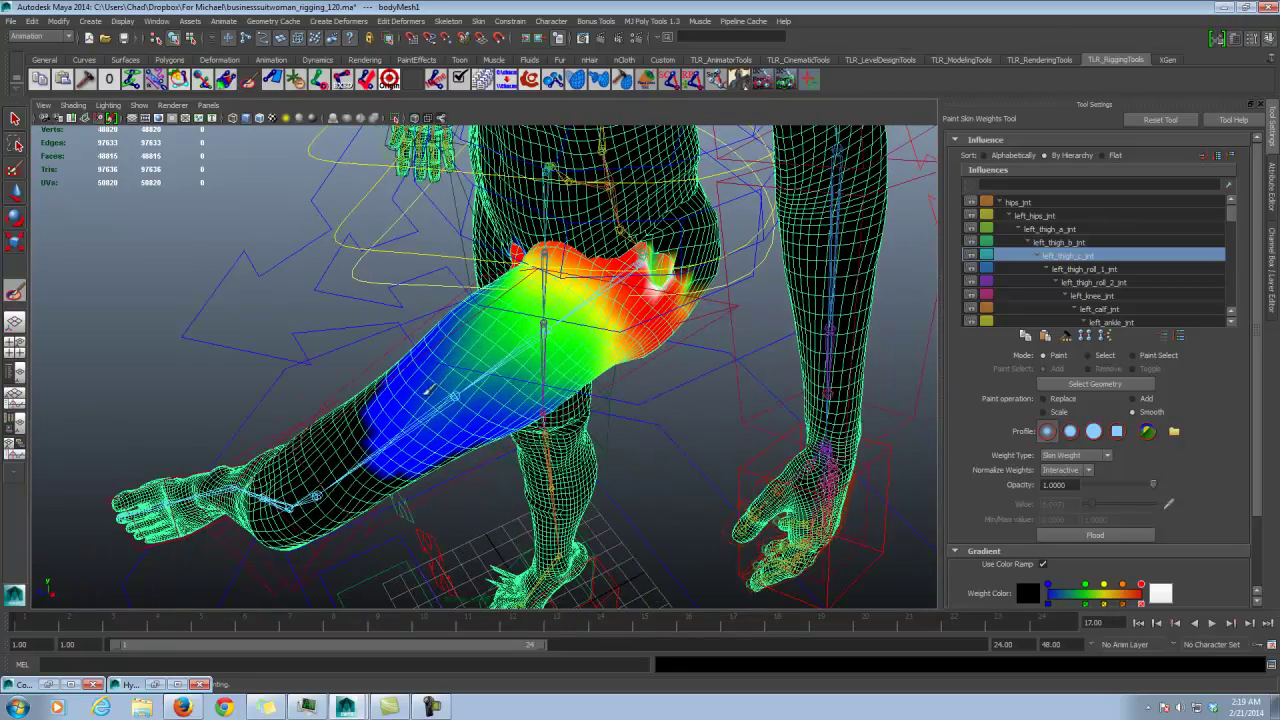
alt+drag(500, 381, 478, 318)
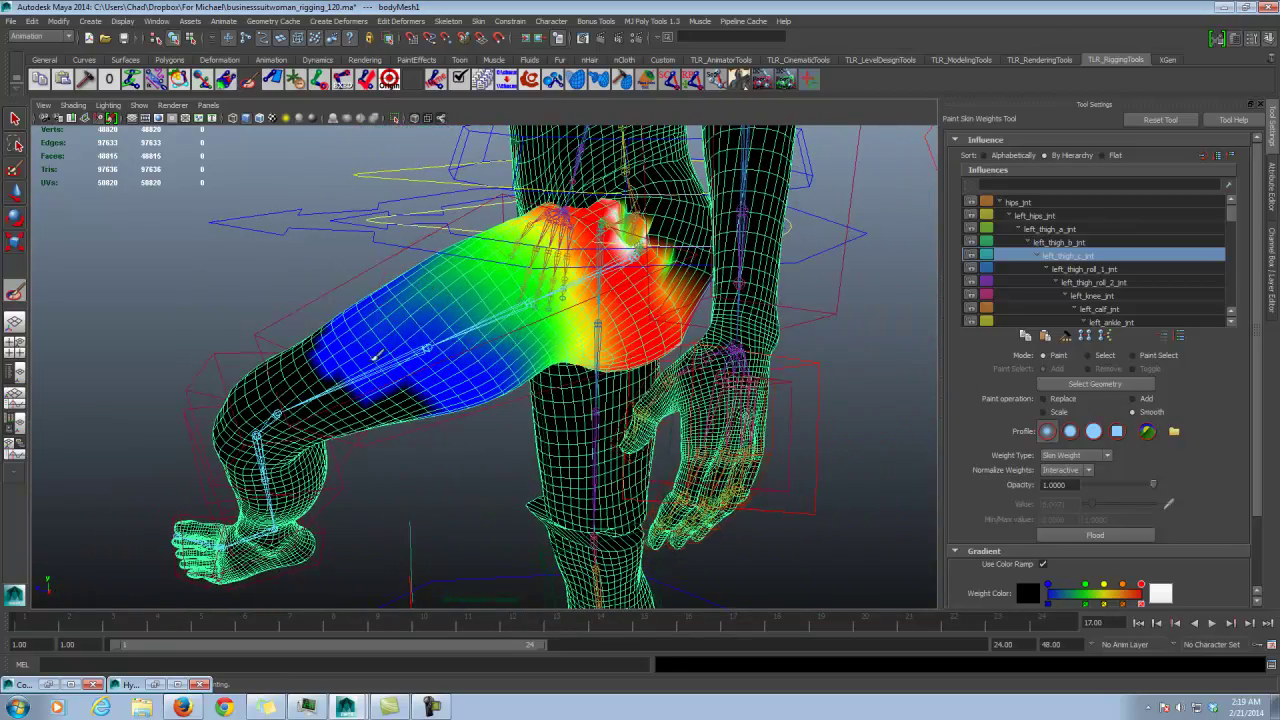
mouse_move(378, 352)
alt+mouse_down()
mouse_move(425, 330)
mouse_move(455, 347)
mouse_move(463, 327)
mouse_move(434, 327)
mouse_move(530, 285)
mouse_move(539, 306)
alt+mouse_up()
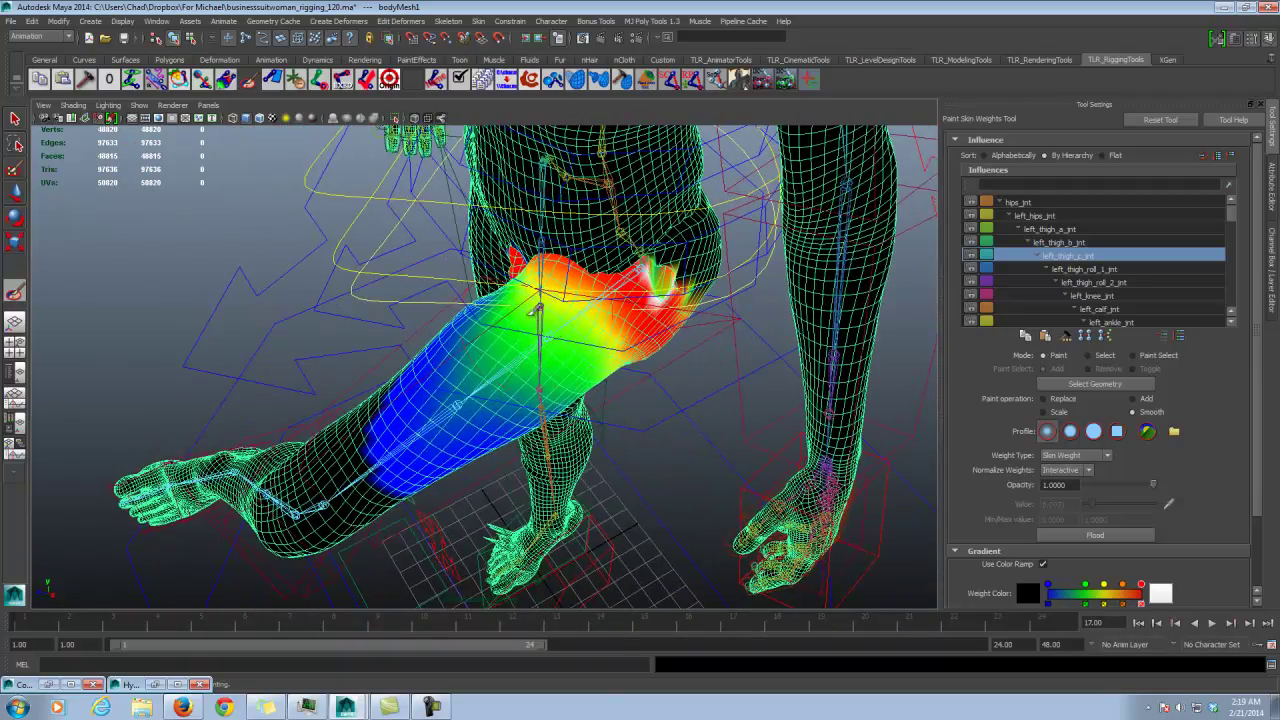
mouse_move(521, 389)
alt+mouse_down()
mouse_move(508, 331)
mouse_move(540, 283)
alt+mouse_up()
alt+drag(510, 325, 520, 290)
alt+right_drag(560, 292, 745, 297)
alt+drag(531, 297, 443, 305)
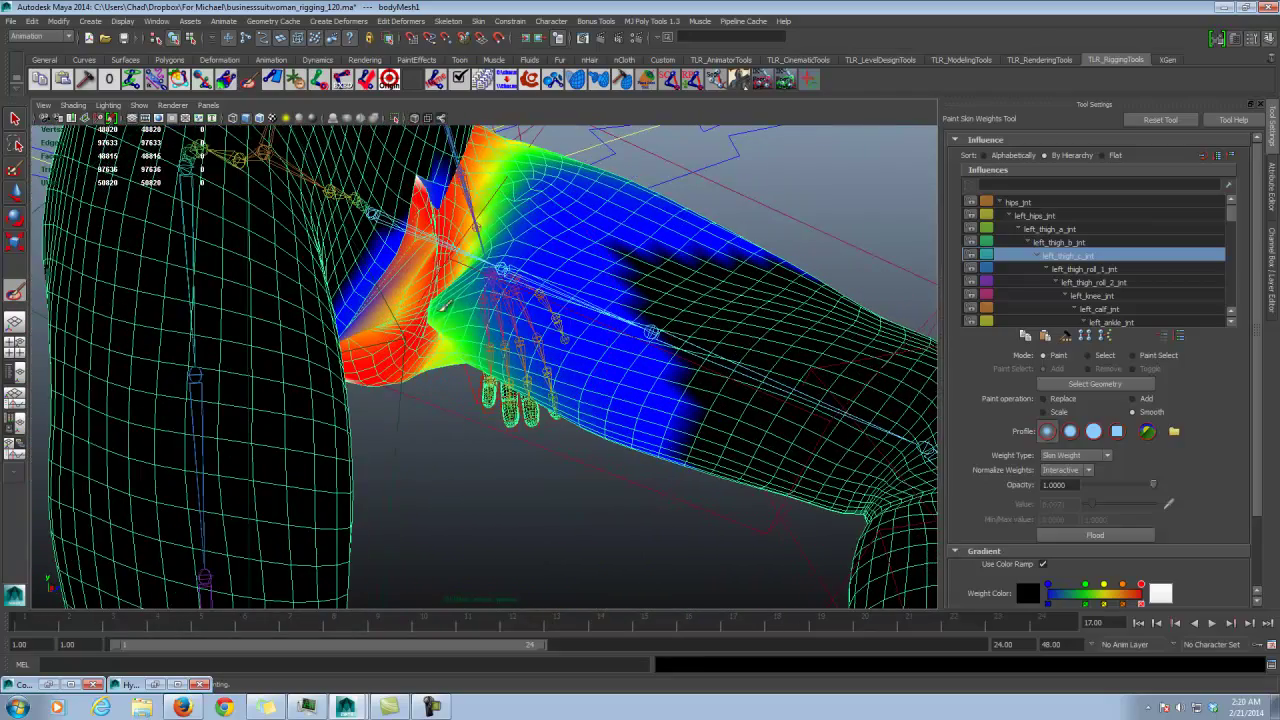
Step: Review the left_hips_jnt, left_thigh_a_jnt and left_thigh_b_jnt influences around the groin, and return to left_thigh_c_jnt at the inner thigh
click(1040, 216)
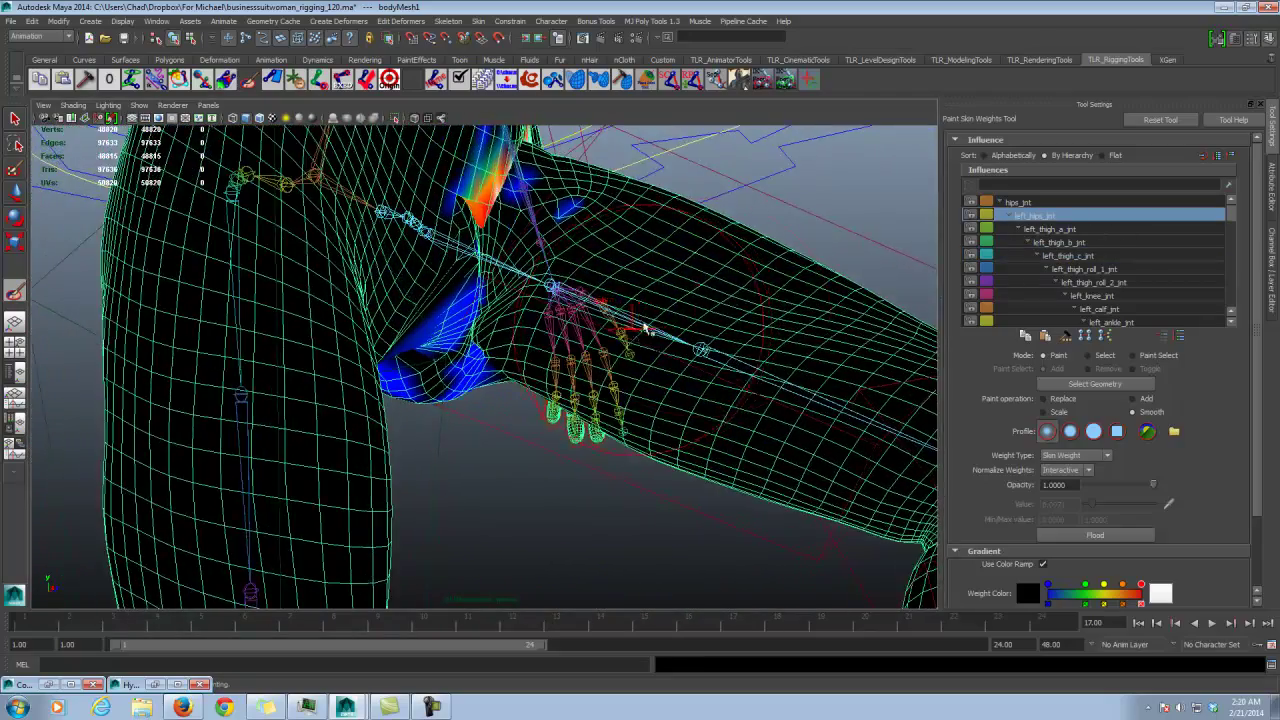
click(1062, 229)
click(1068, 243)
click(1076, 256)
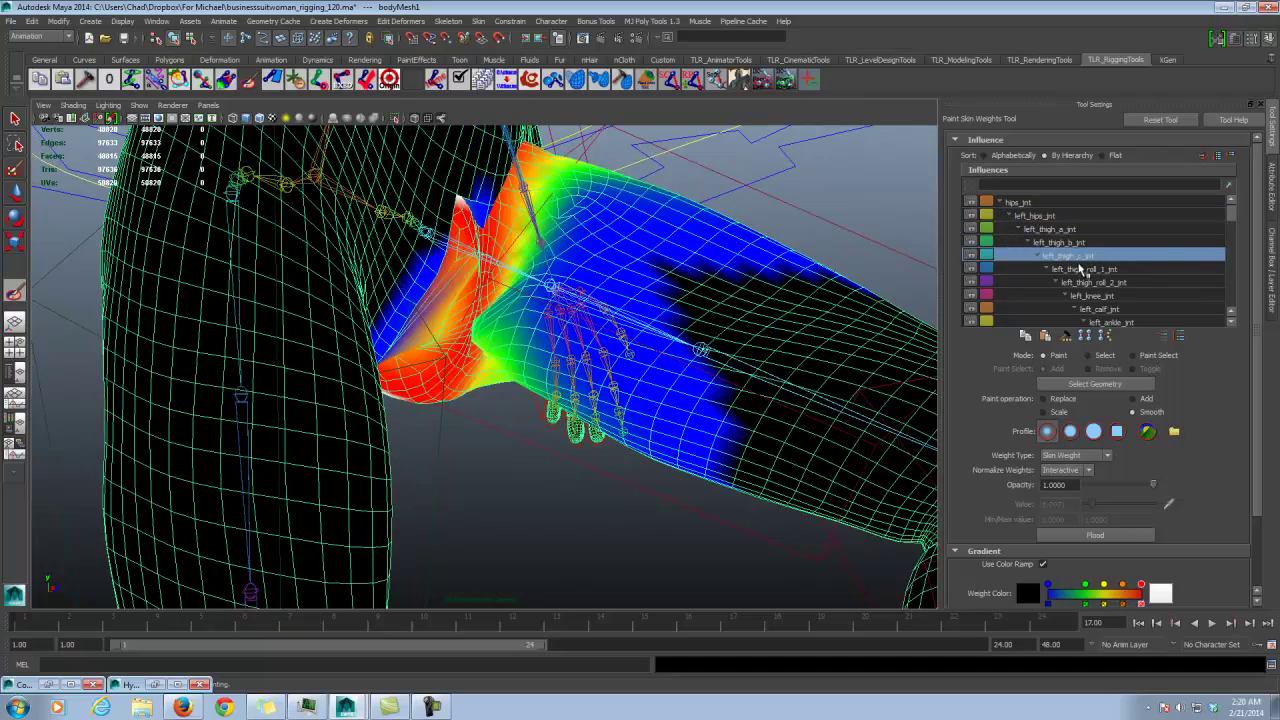
mouse_move(620, 320)
alt+mouse_down()
mouse_move(586, 329)
mouse_move(568, 403)
mouse_move(600, 345)
mouse_move(590, 300)
alt+mouse_up()
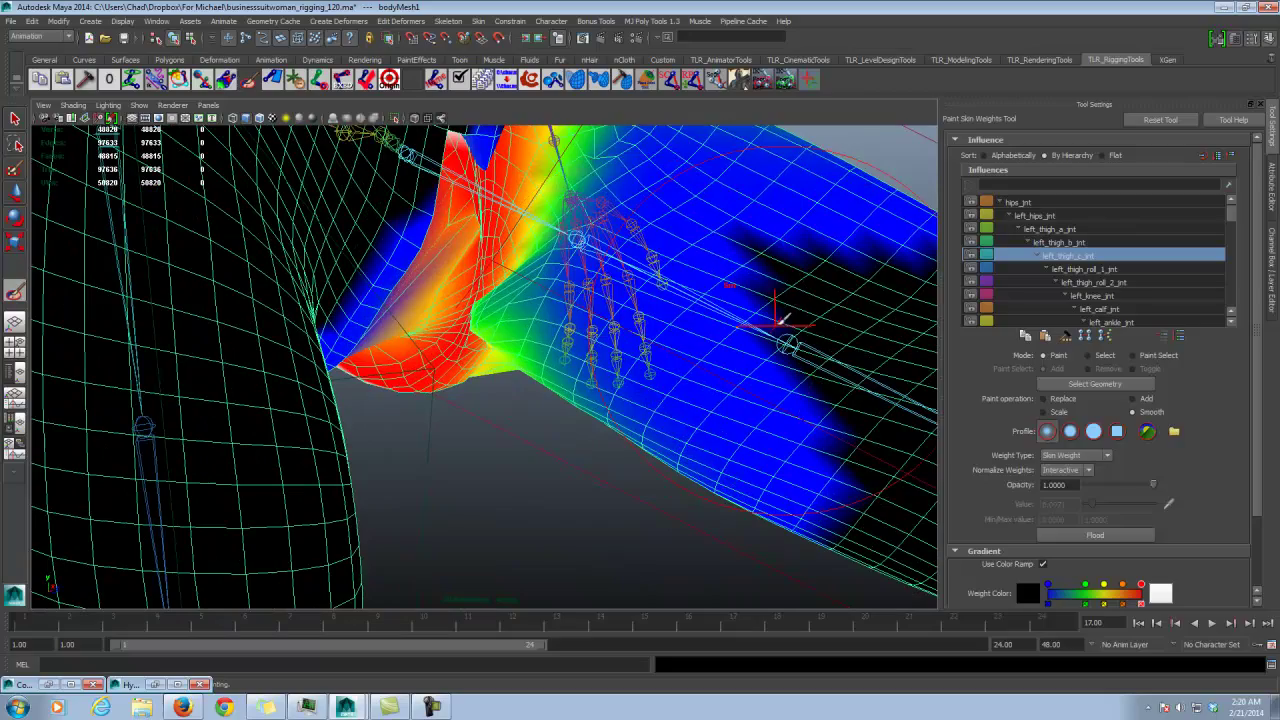
Step: Replace the stray hips_jnt skin weights around the crotch and left inner thigh with a value of 0
click(1100, 269)
mouse_move(797, 303)
alt+mouse_down()
mouse_move(530, 318)
mouse_move(486, 349)
mouse_move(481, 317)
alt+mouse_up()
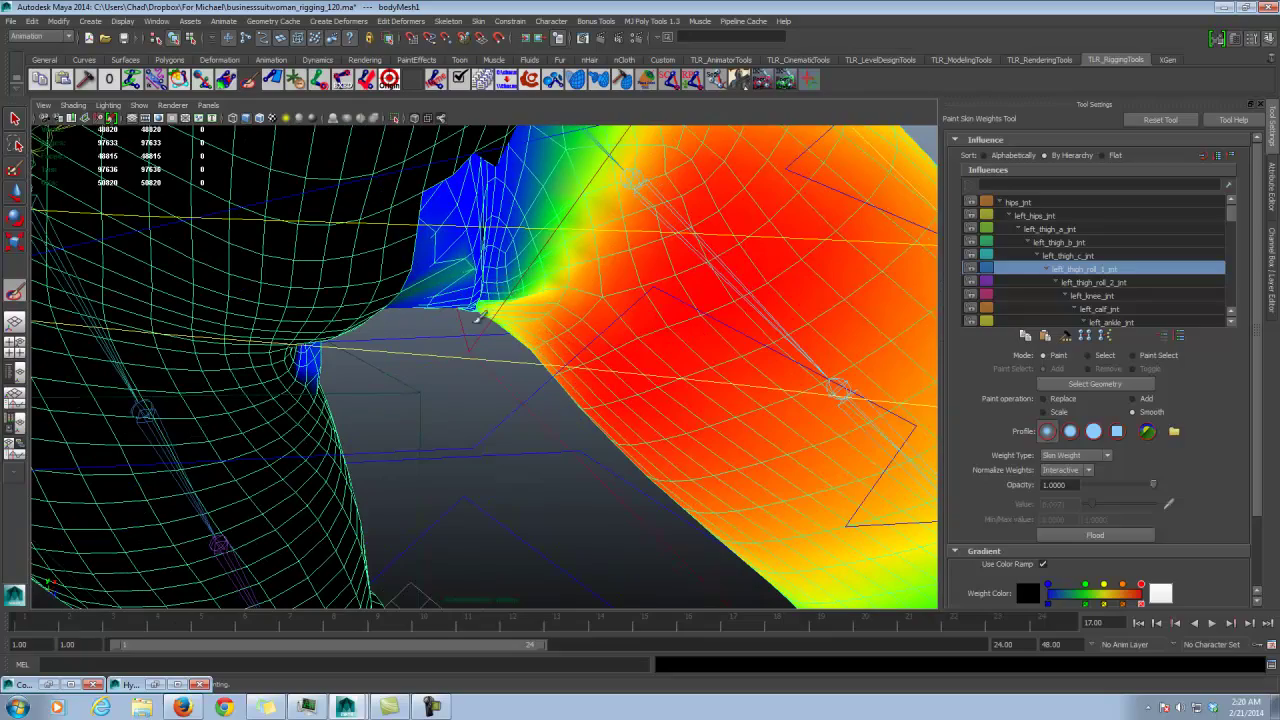
click(1100, 284)
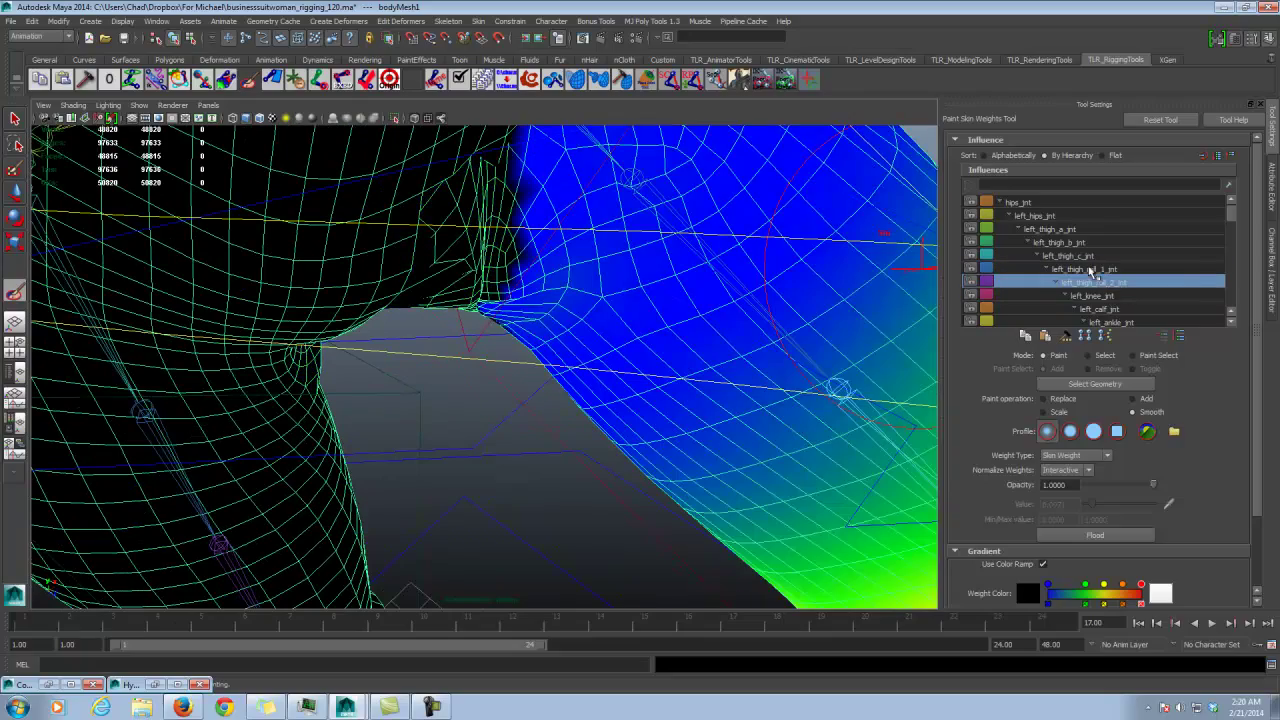
click(1076, 257)
click(1036, 216)
click(1024, 203)
alt+drag(553, 252, 640, 275)
click(1062, 400)
drag(1090, 505, 1078, 505)
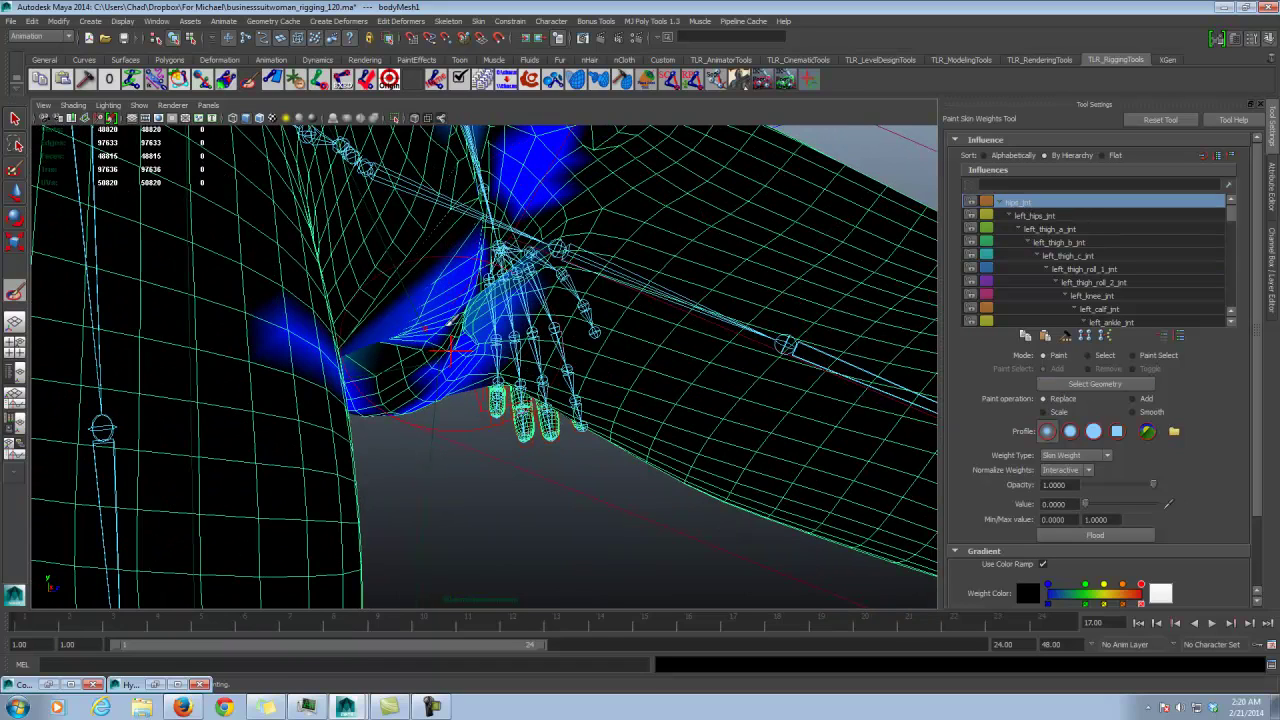
mouse_move(474, 334)
mouse_down()
mouse_move(514, 272)
mouse_move(490, 332)
mouse_up()
mouse_move(490, 282)
mouse_down()
mouse_move(534, 262)
mouse_move(512, 324)
mouse_up()
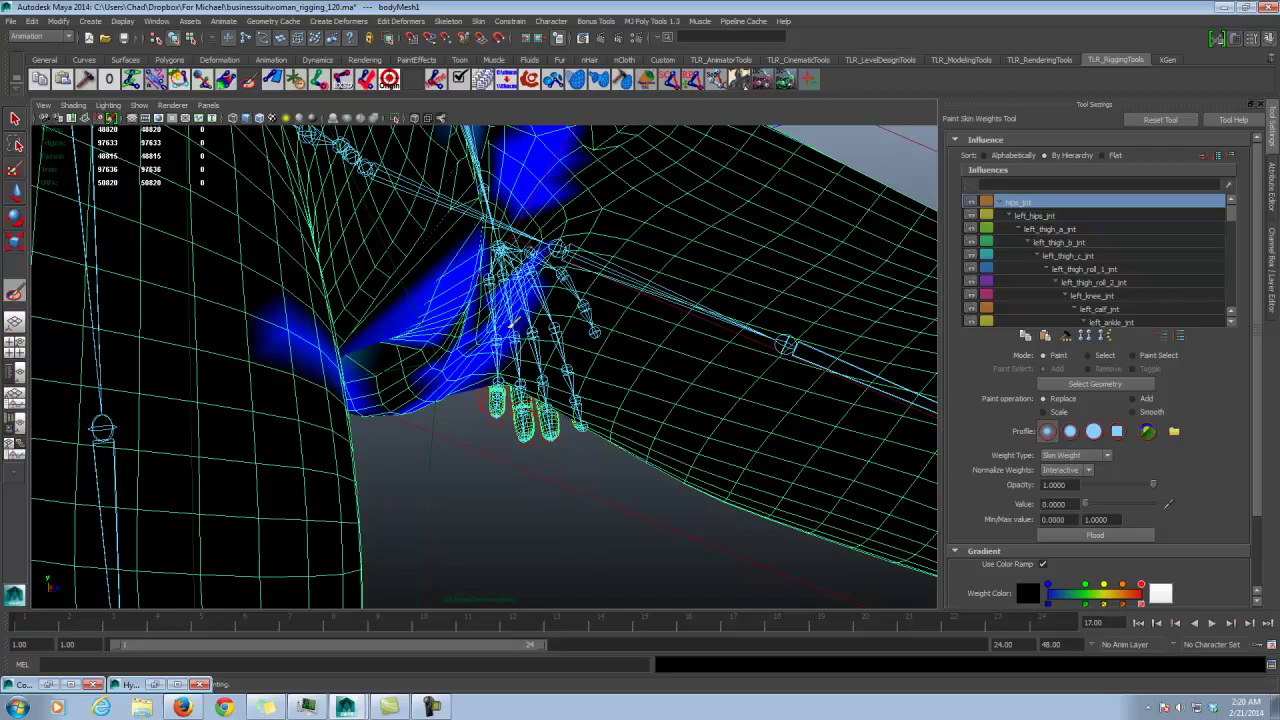
Step: Switch the paint operation to Smooth and blend the hips_jnt and left_thigh_c_jnt weights around the left groin
mouse_move(450, 370)
alt+mouse_down()
mouse_move(443, 349)
mouse_move(470, 393)
mouse_move(500, 345)
mouse_move(522, 157)
alt+mouse_up()
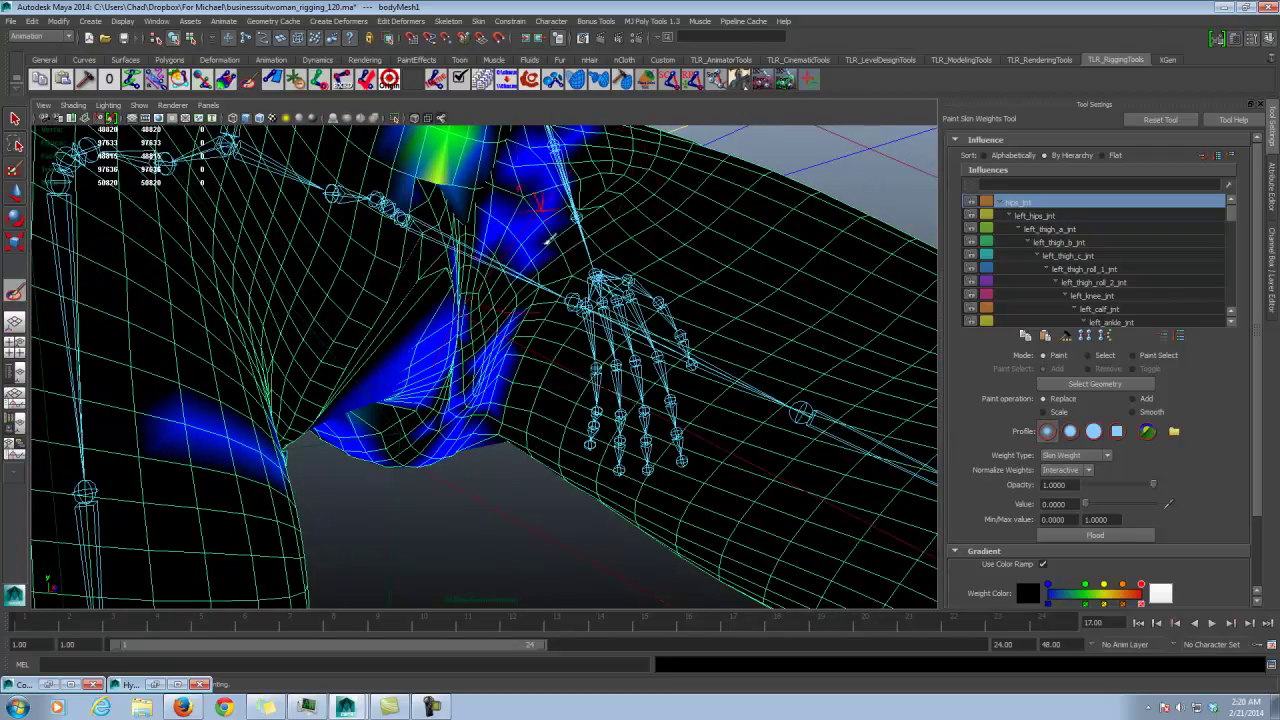
alt+drag(548, 241, 540, 330)
click(1133, 412)
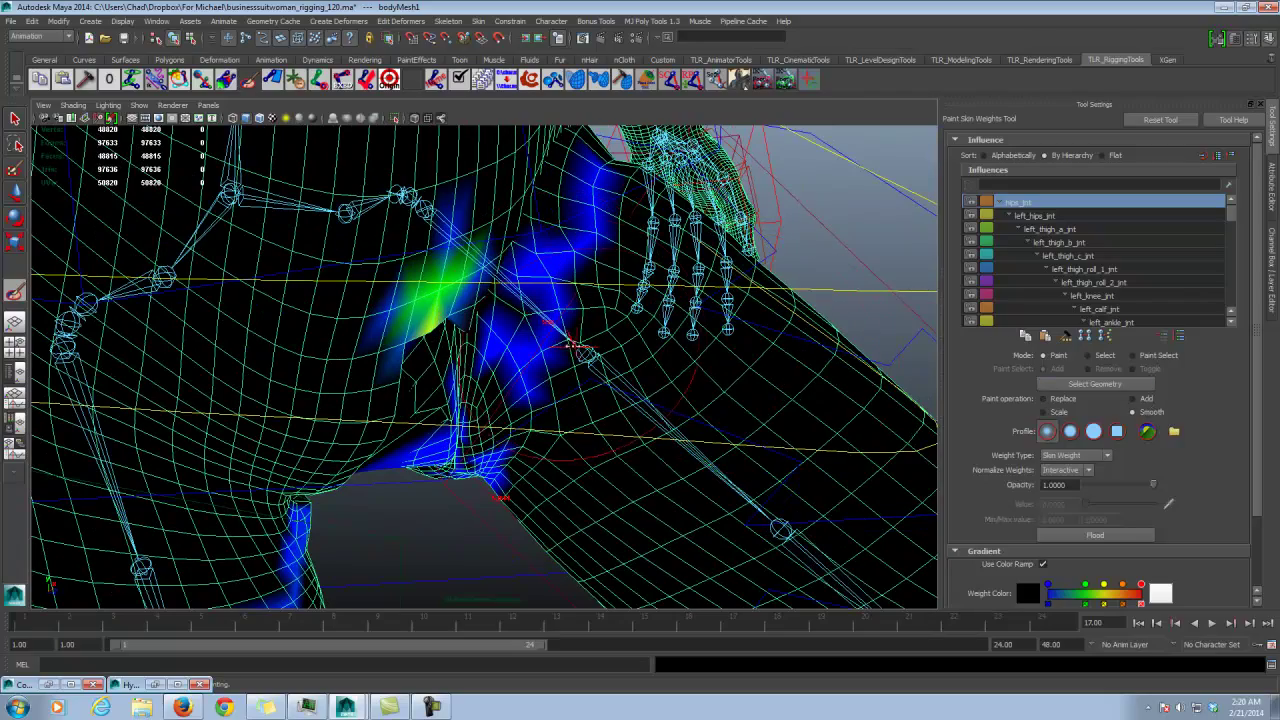
alt+drag(525, 393, 528, 370)
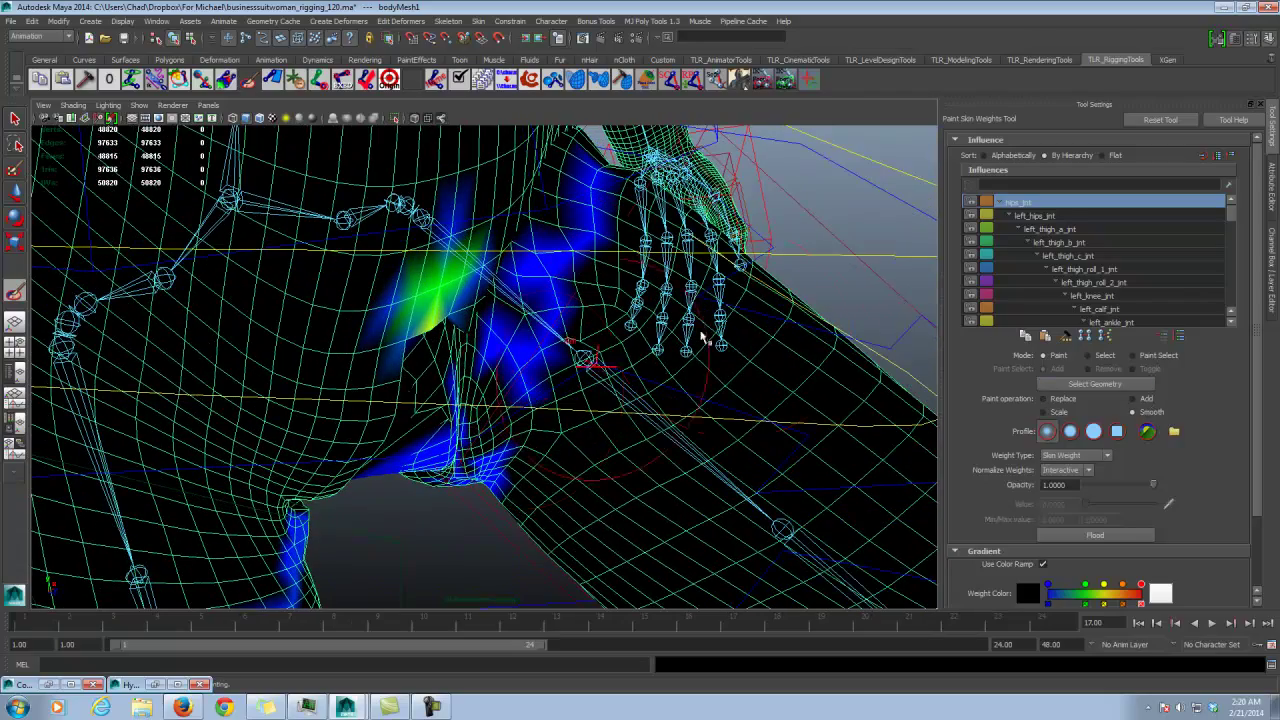
click(1087, 258)
alt+drag(575, 335, 521, 349)
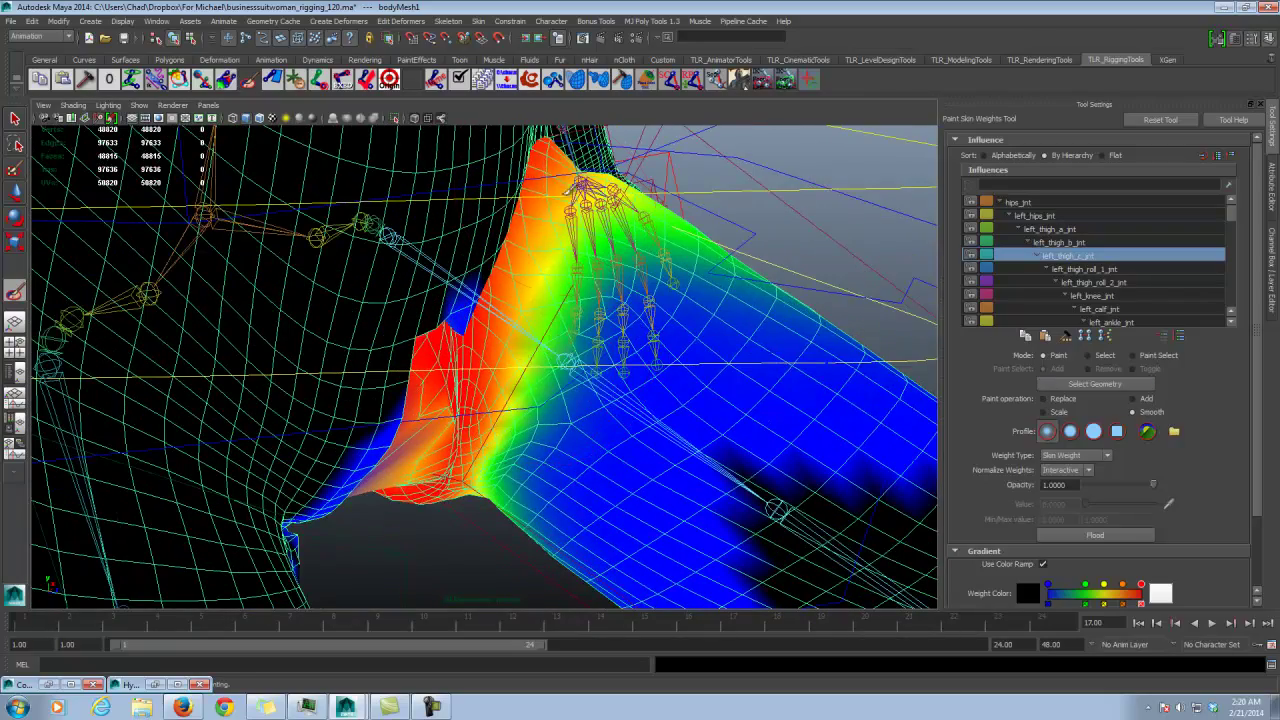
mouse_move(570, 185)
alt+mouse_down()
mouse_move(614, 271)
mouse_move(749, 246)
alt+mouse_up()
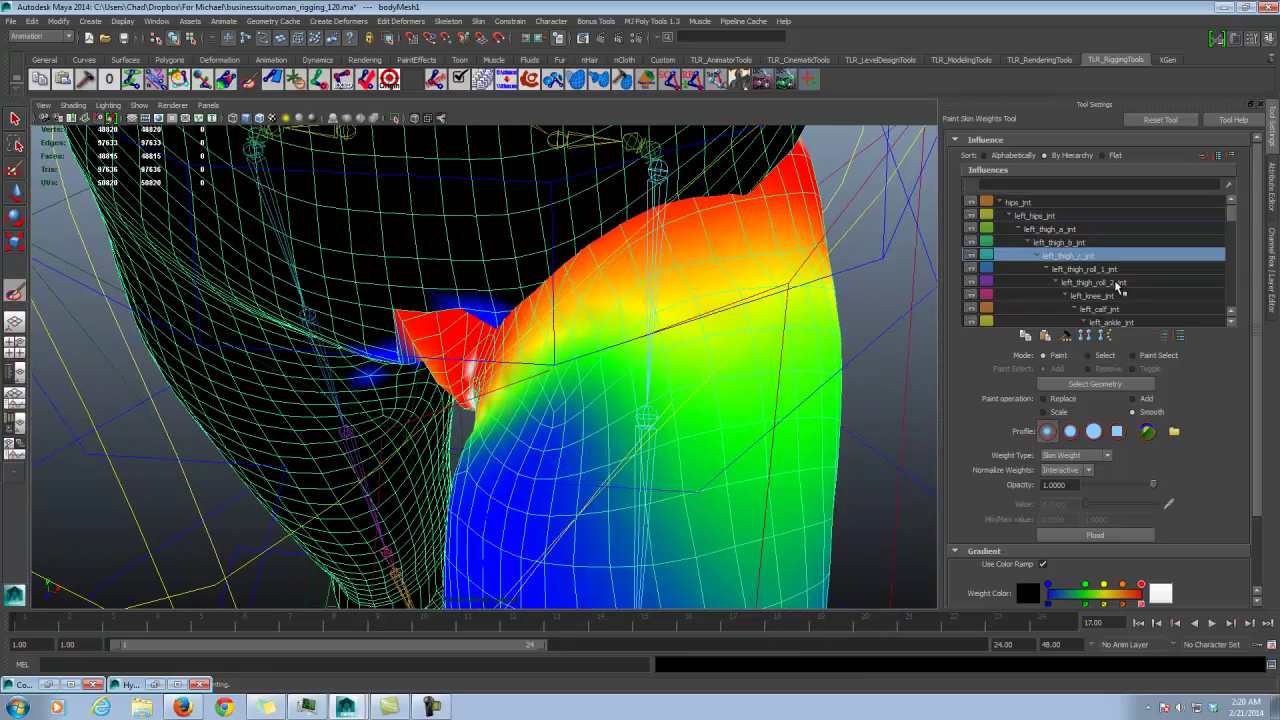
Step: Paint hips_jnt at the front of the upper left thigh using Replace with a value of 0
click(1041, 216)
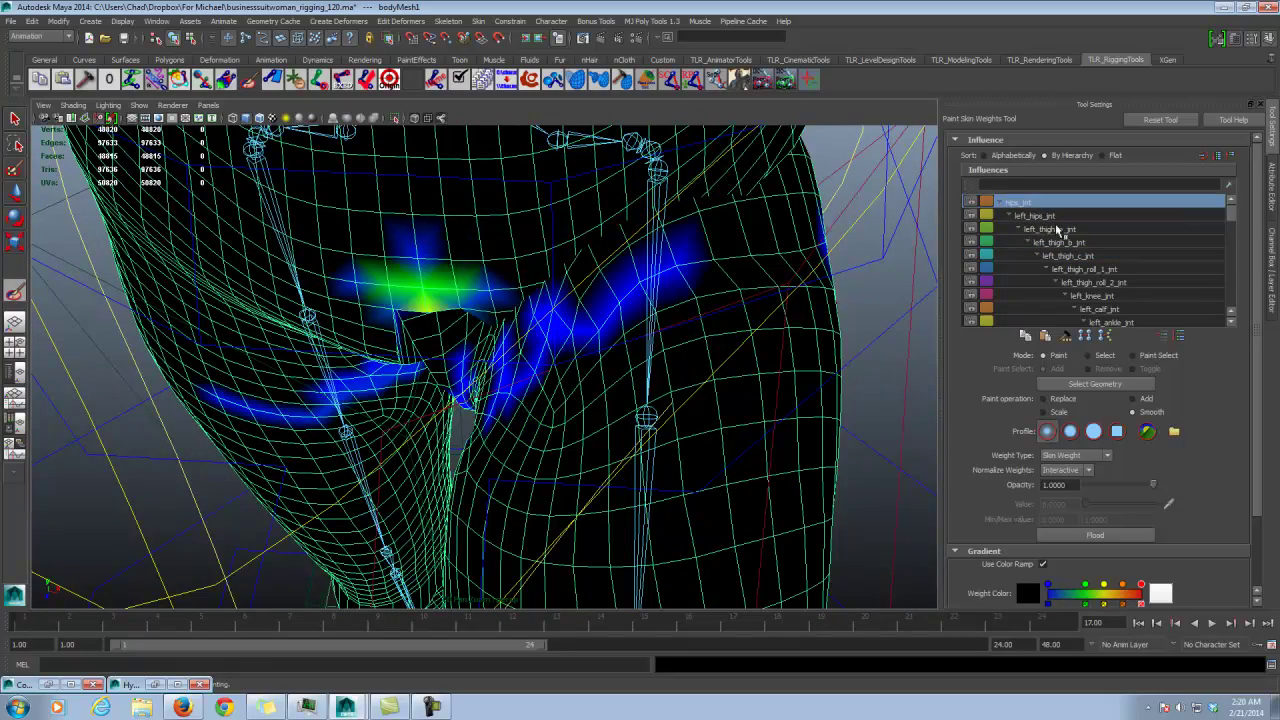
click(1052, 228)
click(1024, 205)
mouse_move(775, 287)
alt+mouse_down()
mouse_move(703, 289)
mouse_move(694, 272)
mouse_move(731, 254)
alt+mouse_up()
click(1062, 399)
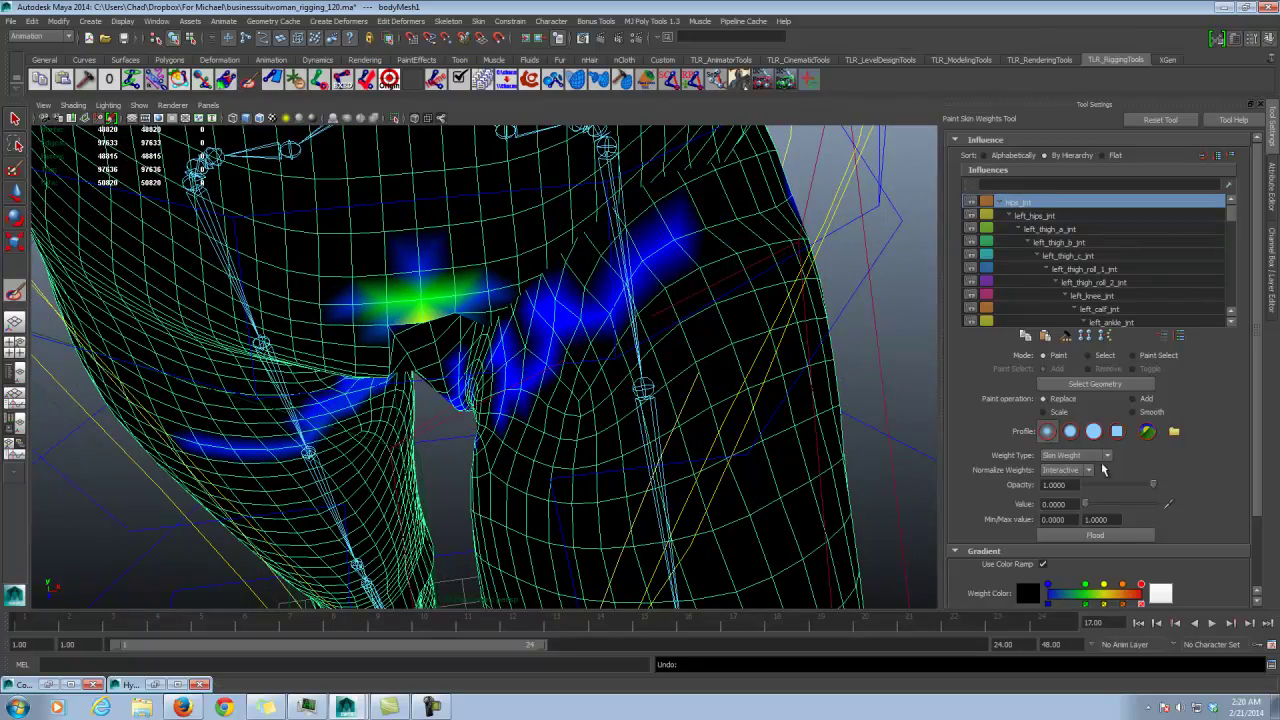
alt+drag(791, 380, 643, 277)
click(557, 326)
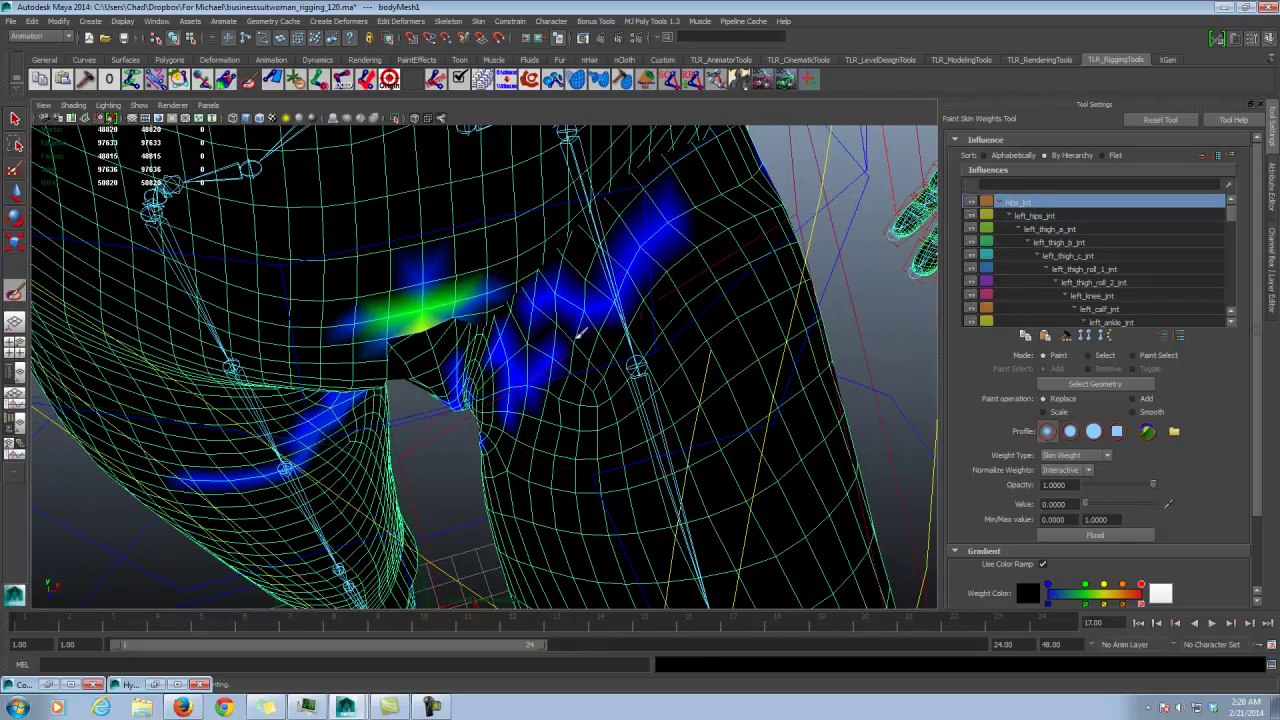
Step: Remove stray left_thigh_a_jnt and left_thigh_b_jnt weights from the left outer hip and thigh using Replace at 0
click(1061, 230)
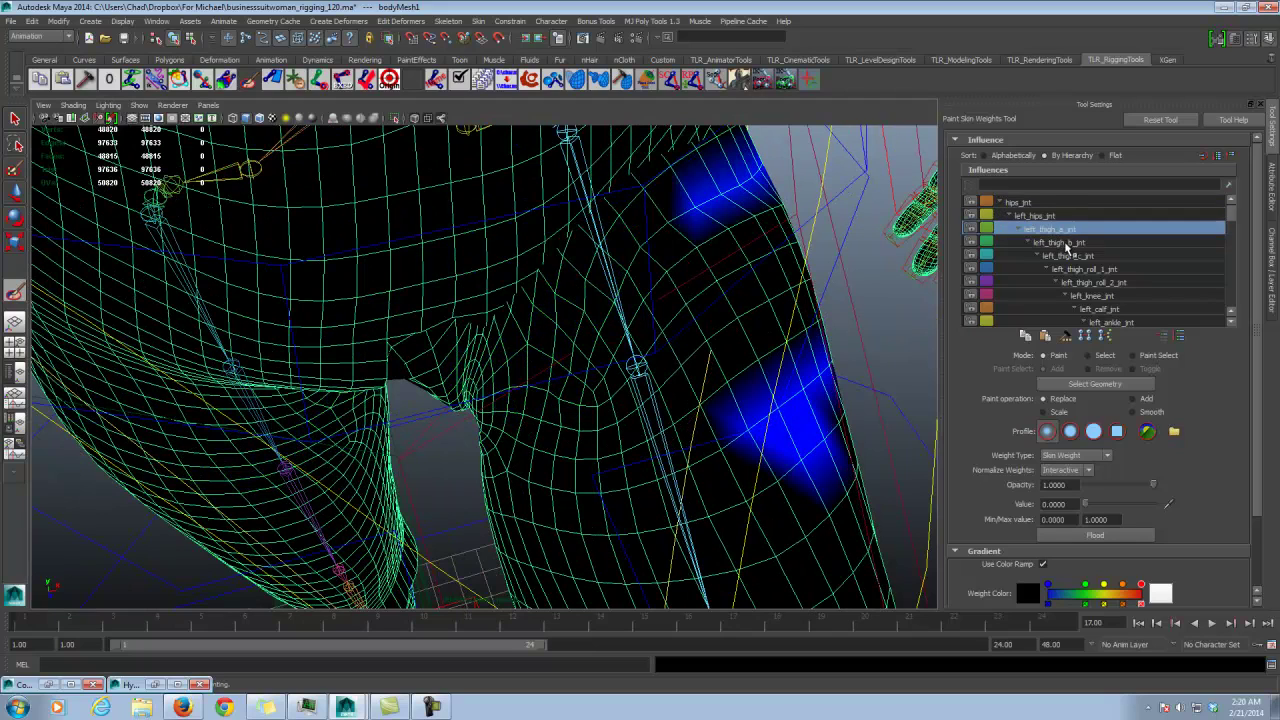
click(1066, 245)
click(1060, 230)
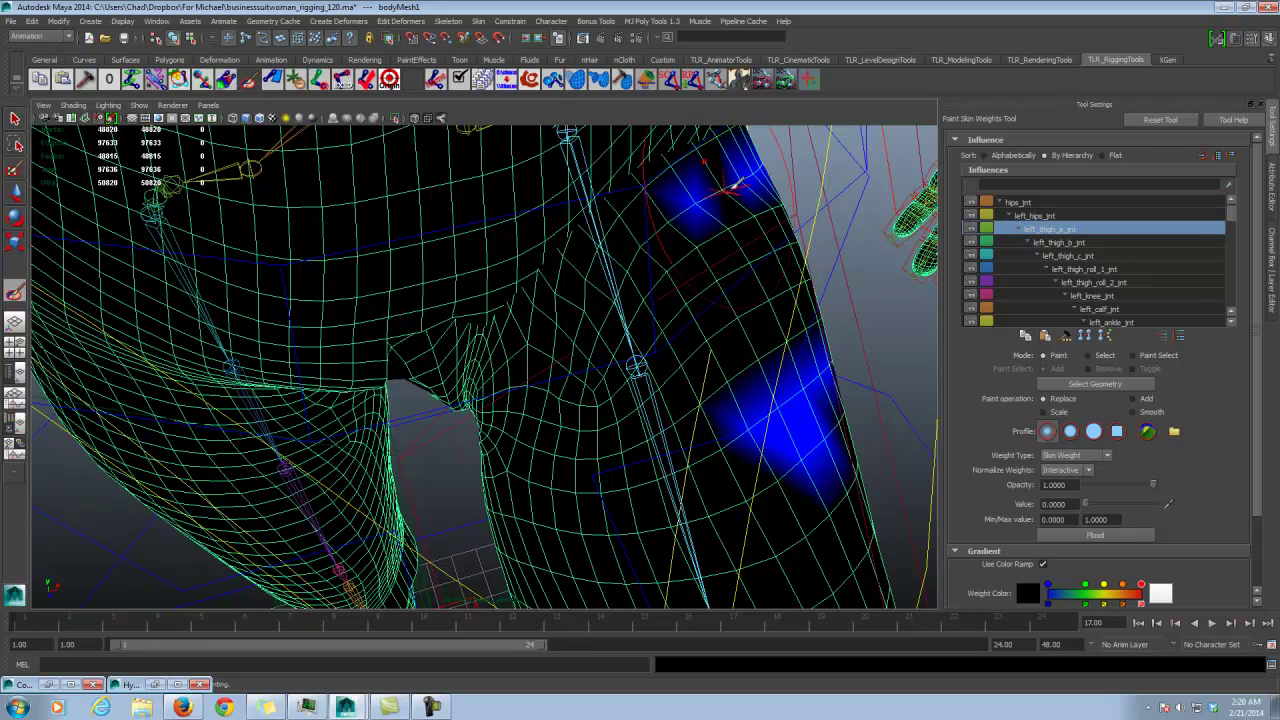
click(1061, 242)
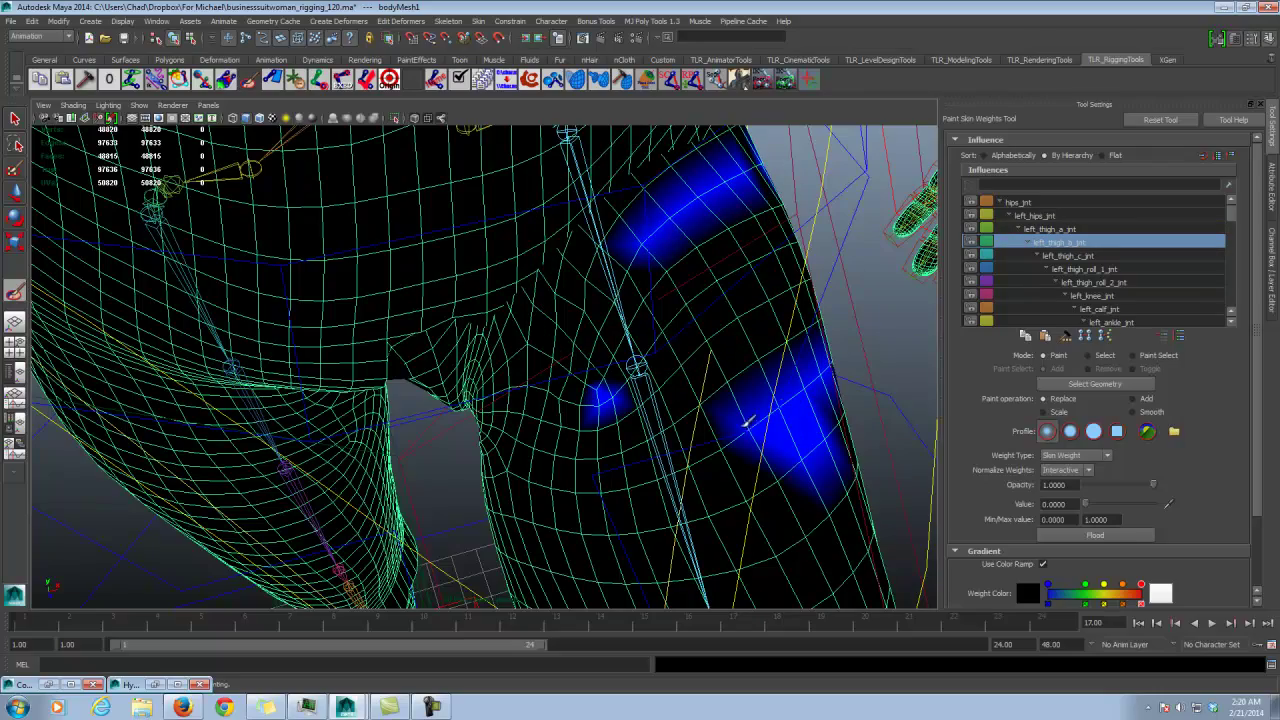
alt+drag(815, 388, 660, 305)
alt+right_drag(660, 305, 630, 300)
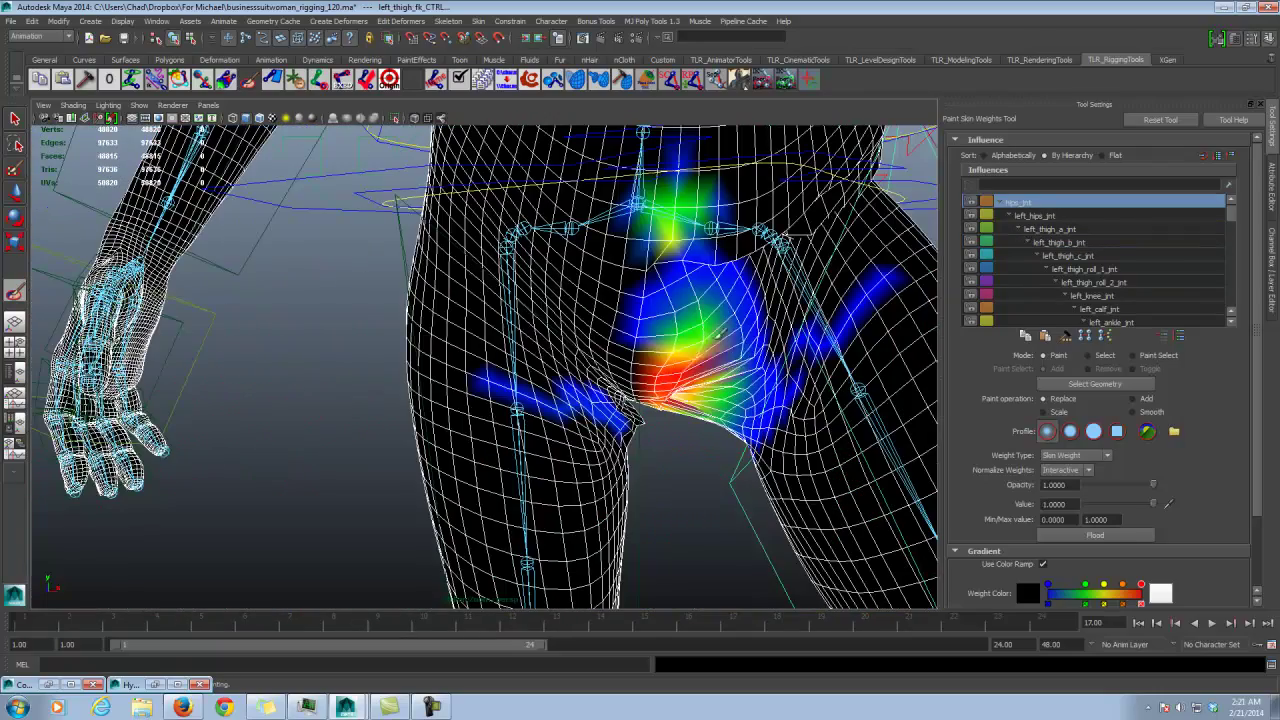
Step: Paint hips_jnt weights with Replace at 1 from the crotch along the front hip crease to the left outer hip
drag(718, 333, 714, 301)
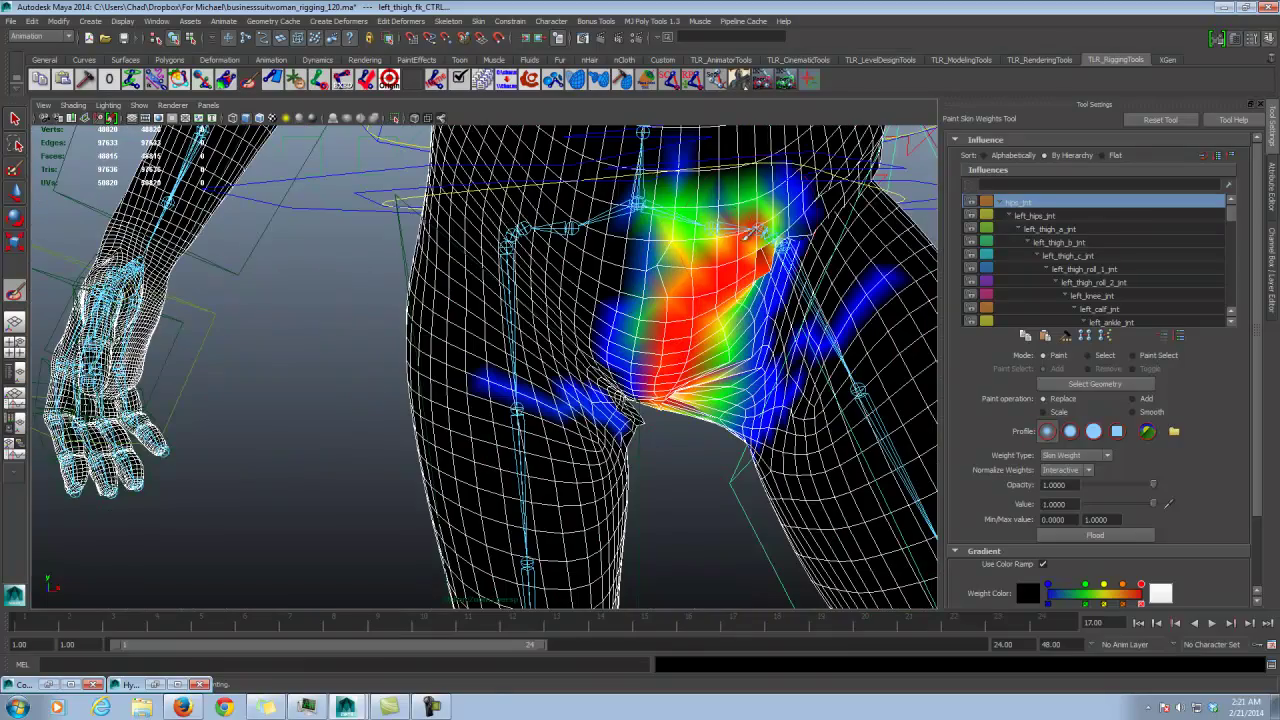
mouse_move(753, 232)
mouse_down()
mouse_move(850, 168)
mouse_move(834, 182)
mouse_up()
alt+middle_drag(770, 251, 700, 352)
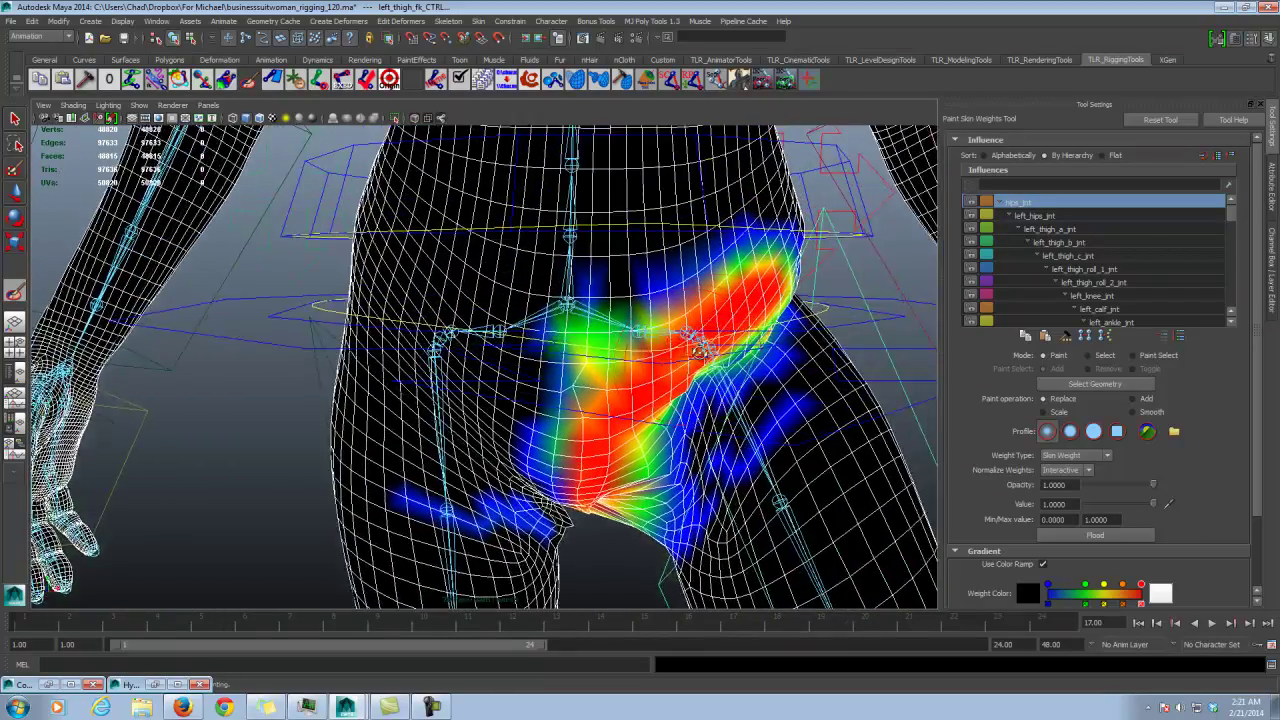
mouse_move(700, 348)
alt+mouse_down()
mouse_move(846, 222)
mouse_move(835, 158)
alt+mouse_up()
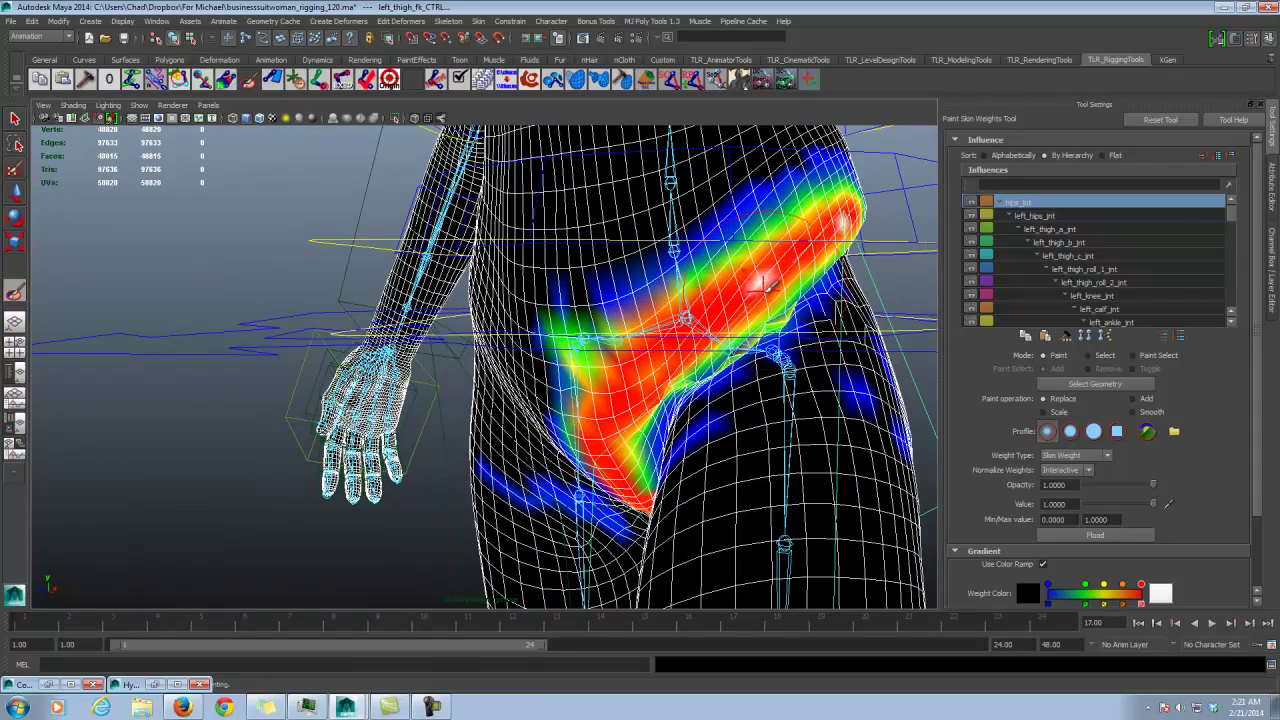
mouse_move(763, 287)
alt+mouse_down()
mouse_move(745, 300)
mouse_move(760, 291)
alt+mouse_up()
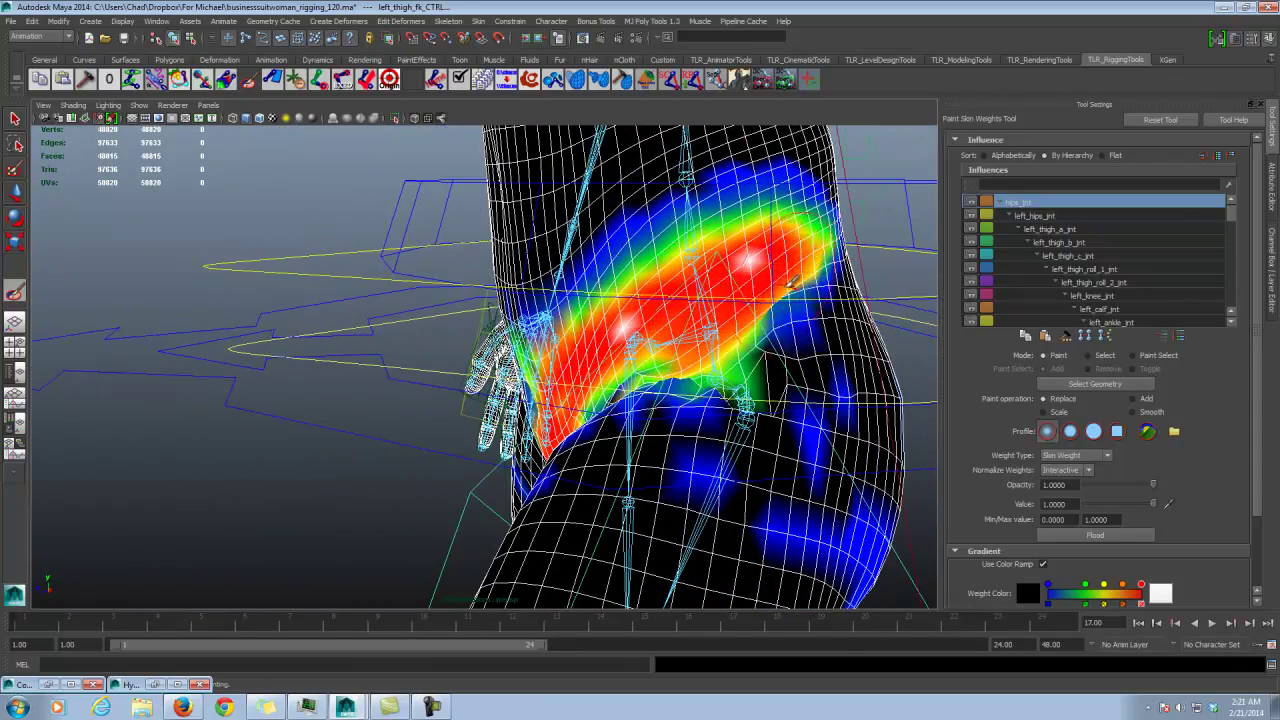
Step: Extend the hips_jnt weights at value 1 around the left side, across the back of the pelvis and down between the buttocks
mouse_move(790, 284)
alt+mouse_down()
mouse_move(900, 344)
mouse_move(758, 299)
mouse_move(651, 284)
mouse_move(743, 270)
mouse_move(718, 277)
mouse_move(810, 300)
mouse_move(657, 297)
mouse_move(480, 235)
alt+mouse_up()
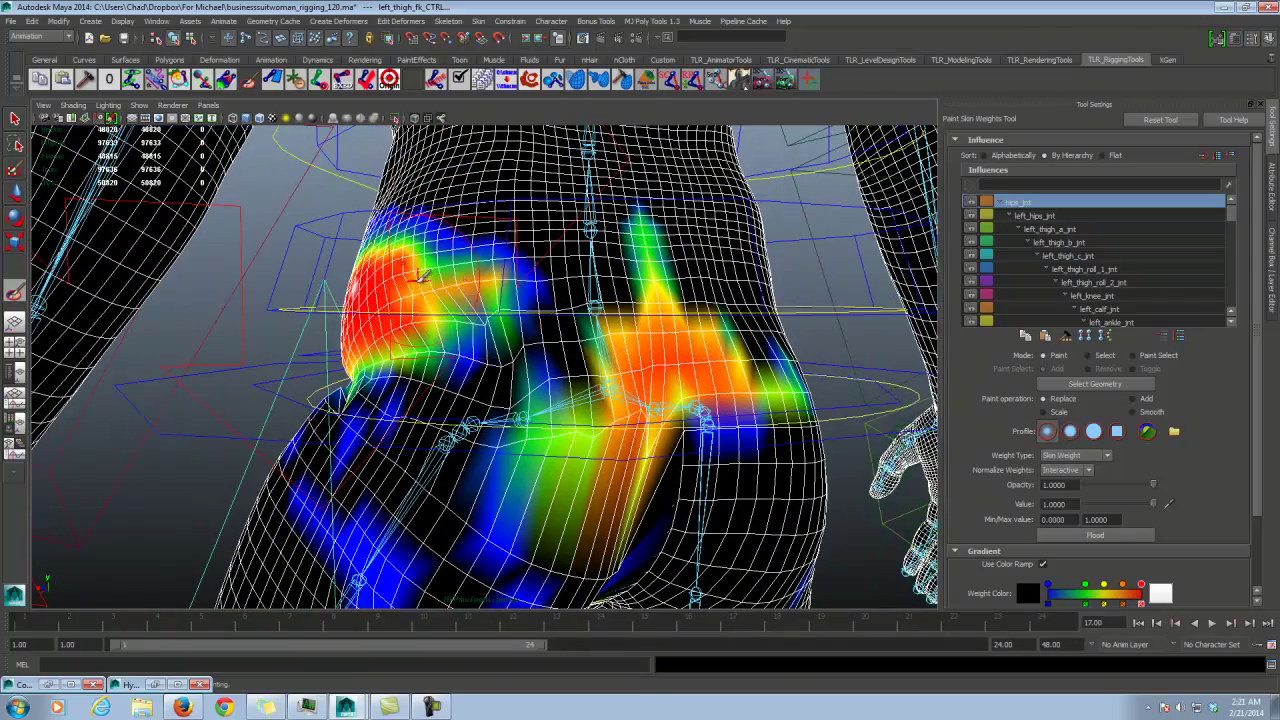
mouse_move(417, 272)
alt+mouse_down()
mouse_move(480, 345)
mouse_move(445, 420)
mouse_move(400, 405)
mouse_move(382, 362)
alt+mouse_up()
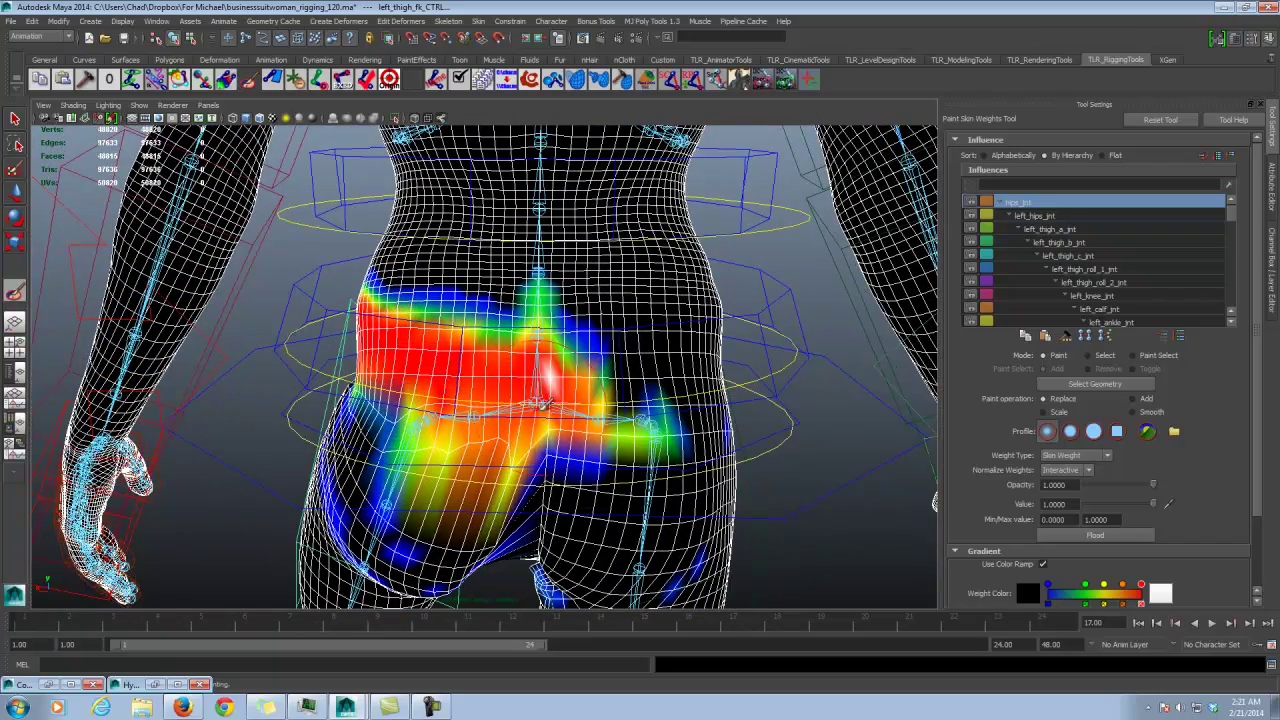
alt+drag(540, 404, 545, 440)
mouse_move(528, 368)
mouse_down()
mouse_move(518, 495)
mouse_move(528, 362)
mouse_move(578, 336)
mouse_up()
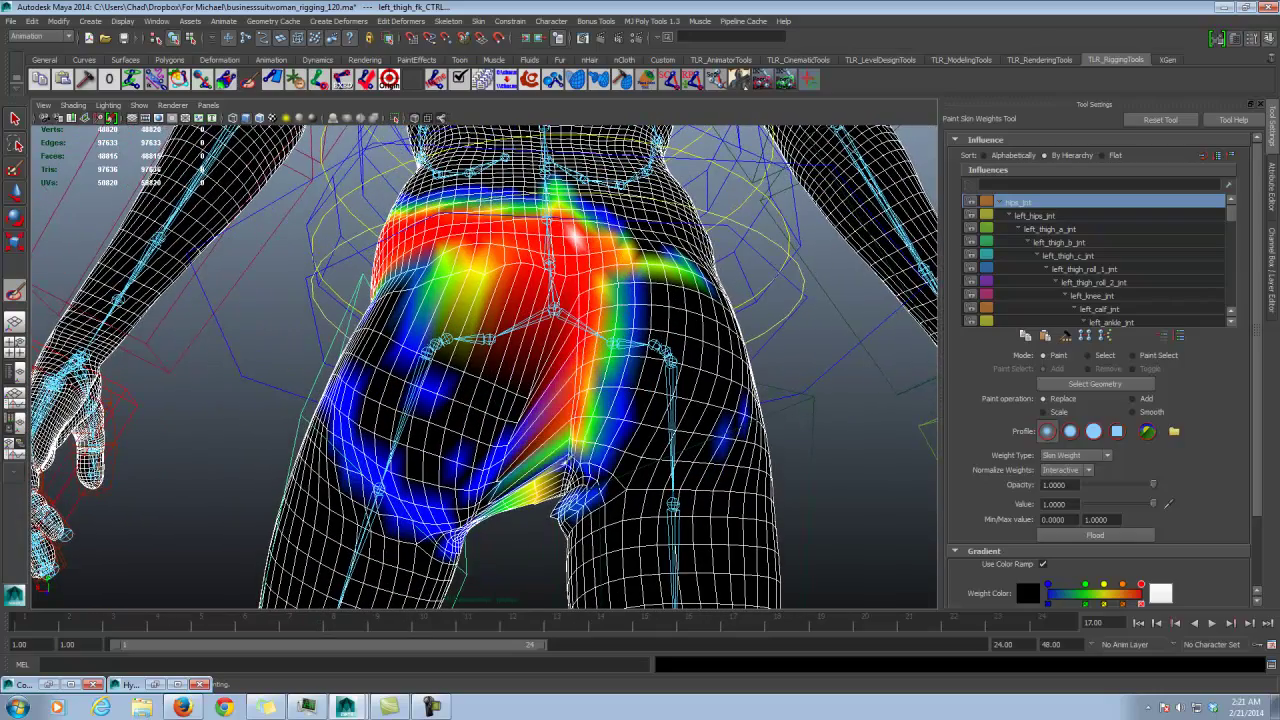
mouse_move(572, 464)
mouse_down()
mouse_move(543, 482)
mouse_move(586, 464)
mouse_move(598, 349)
mouse_move(597, 410)
mouse_move(500, 318)
mouse_move(654, 274)
mouse_move(641, 286)
mouse_up()
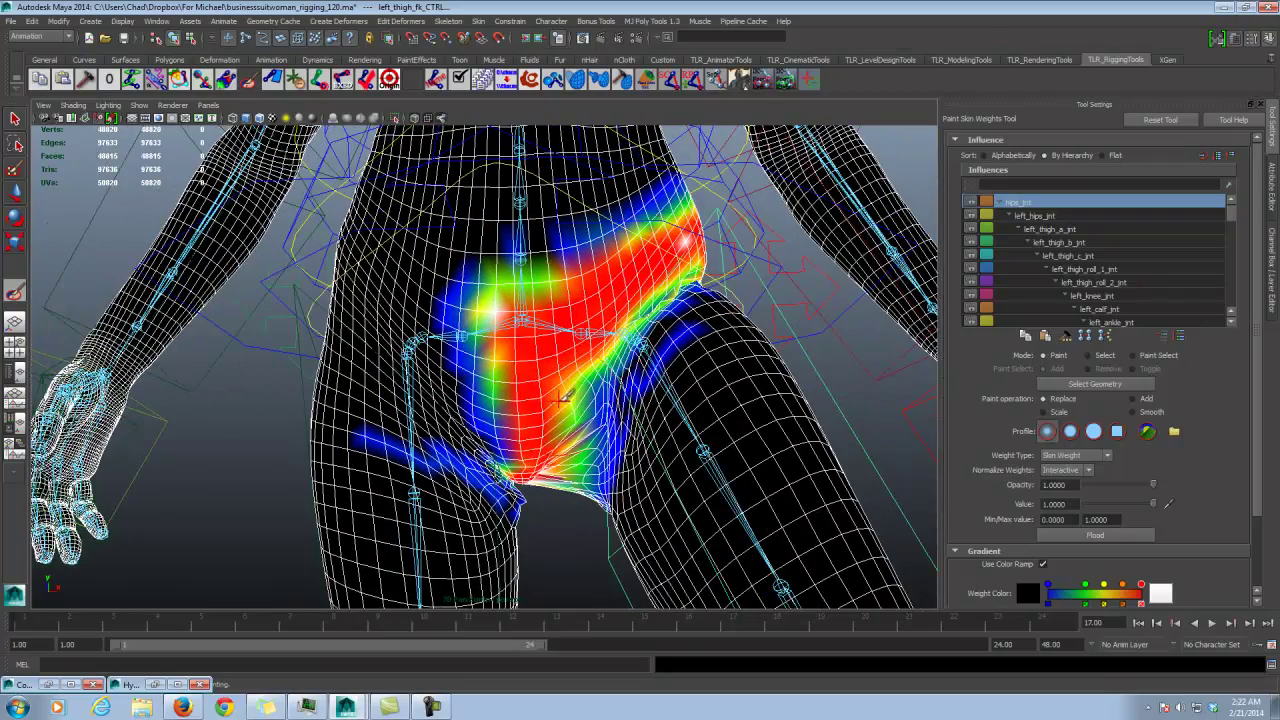
Step: Smooth the hips_jnt weights across the crotch and the inner left buttock
alt+drag(559, 400, 617, 353)
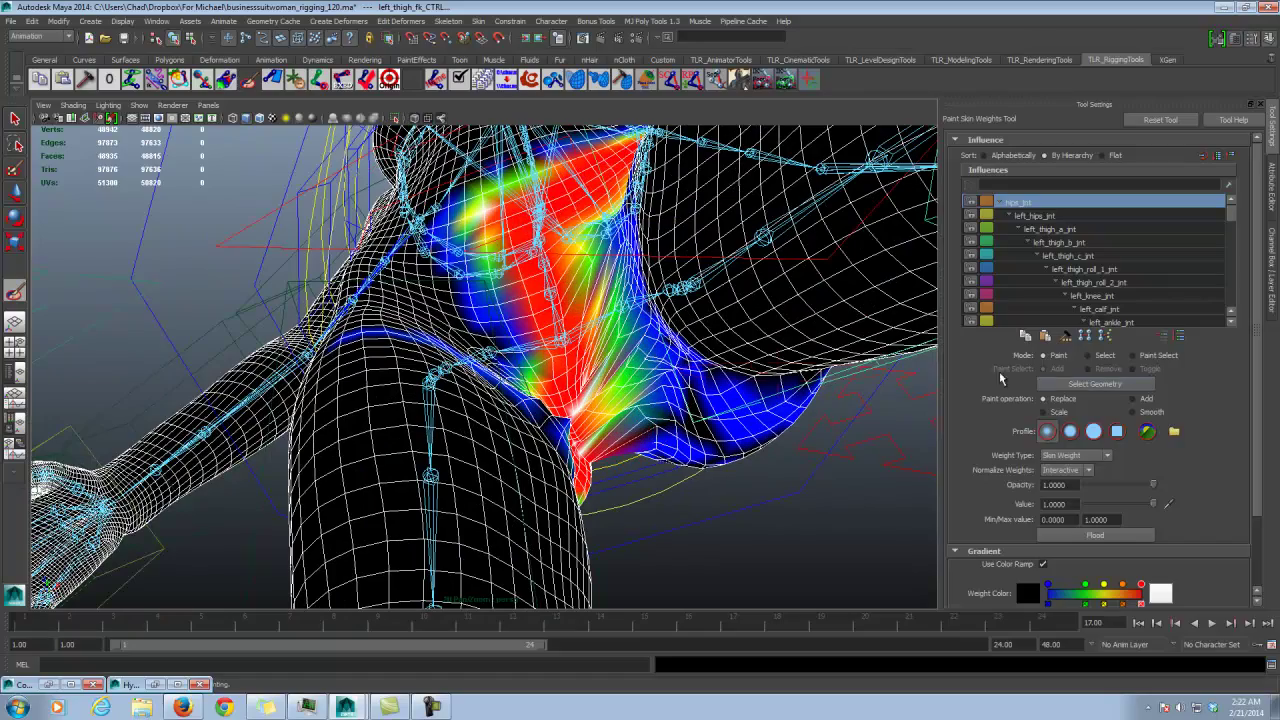
click(1152, 415)
alt+drag(640, 400, 605, 375)
alt+right_drag(605, 375, 690, 378)
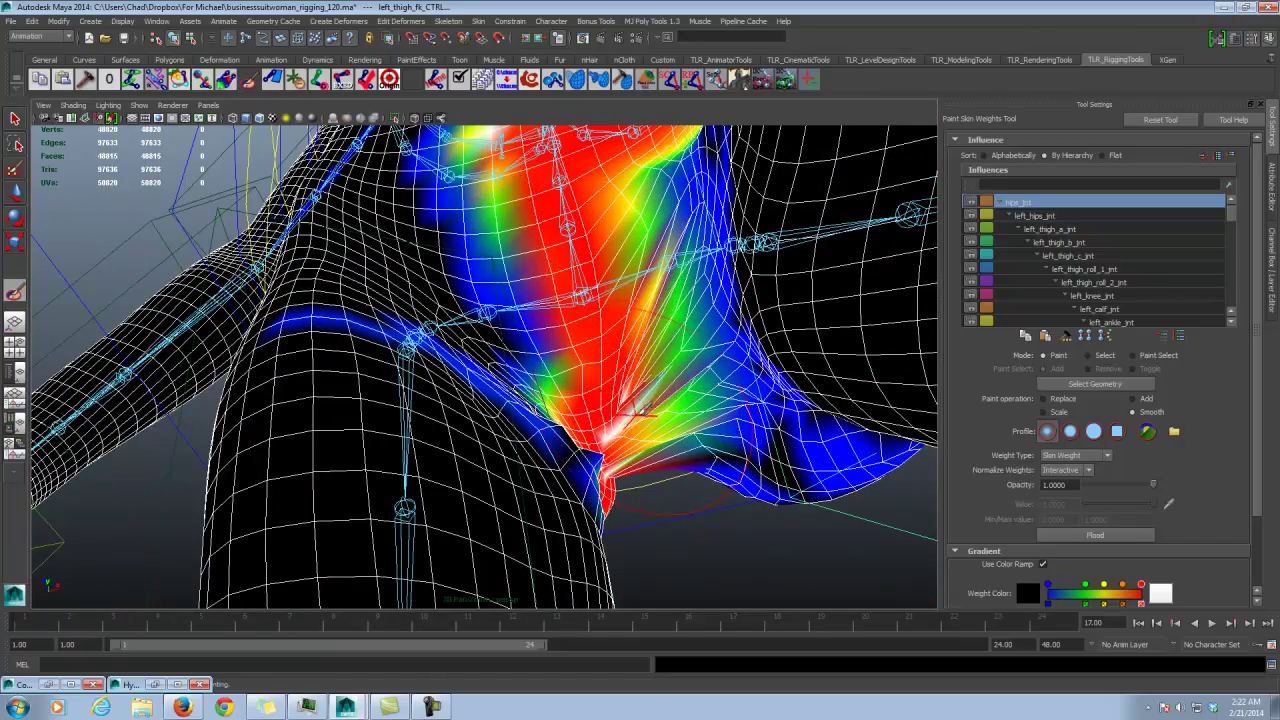
alt+drag(651, 428, 465, 298)
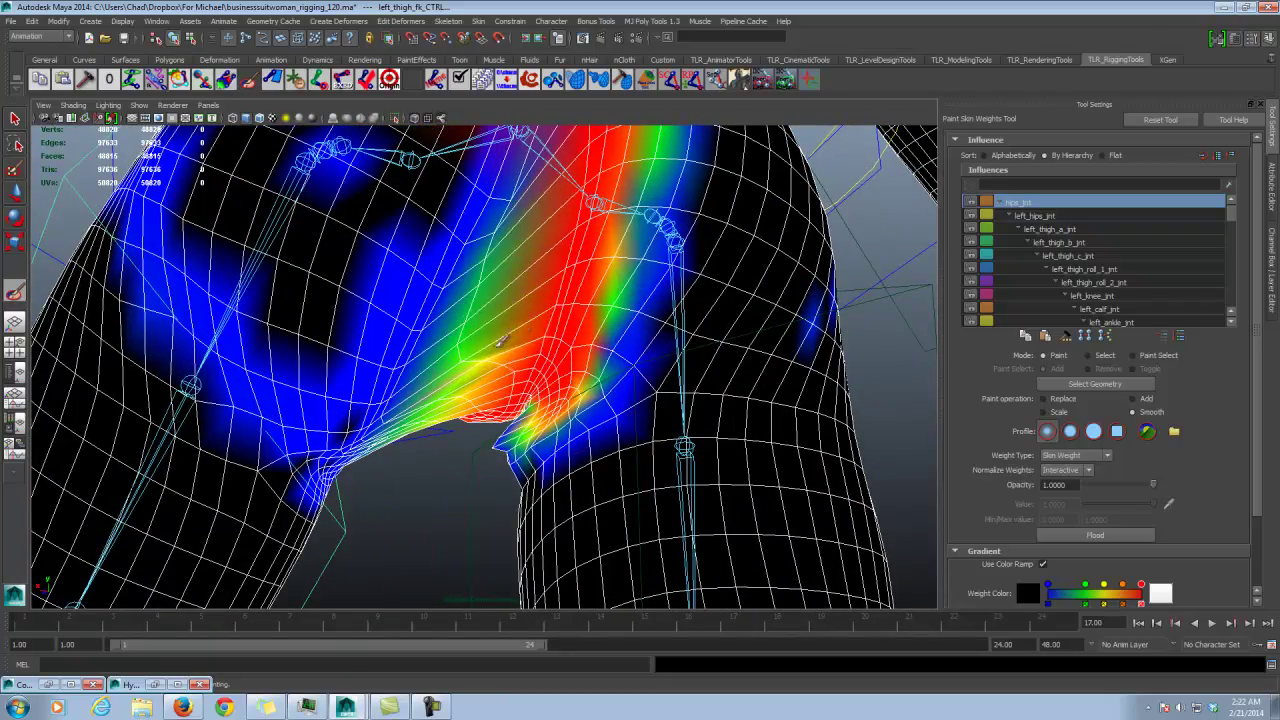
alt+middle_drag(525, 320, 530, 348)
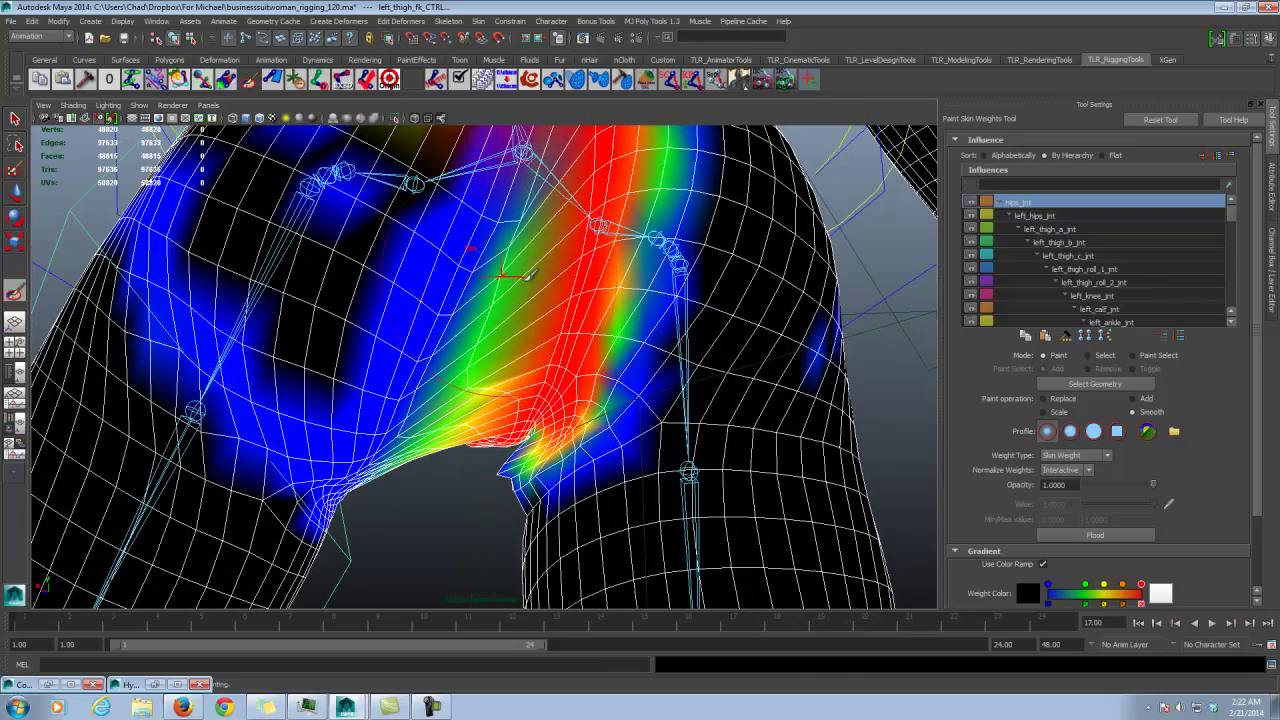
alt+right_drag(530, 250, 422, 310)
alt+drag(423, 305, 390, 345)
Step: Fill hips_jnt weights at value 1 above the left buttock and smooth their border along the left hip crease
click(1062, 399)
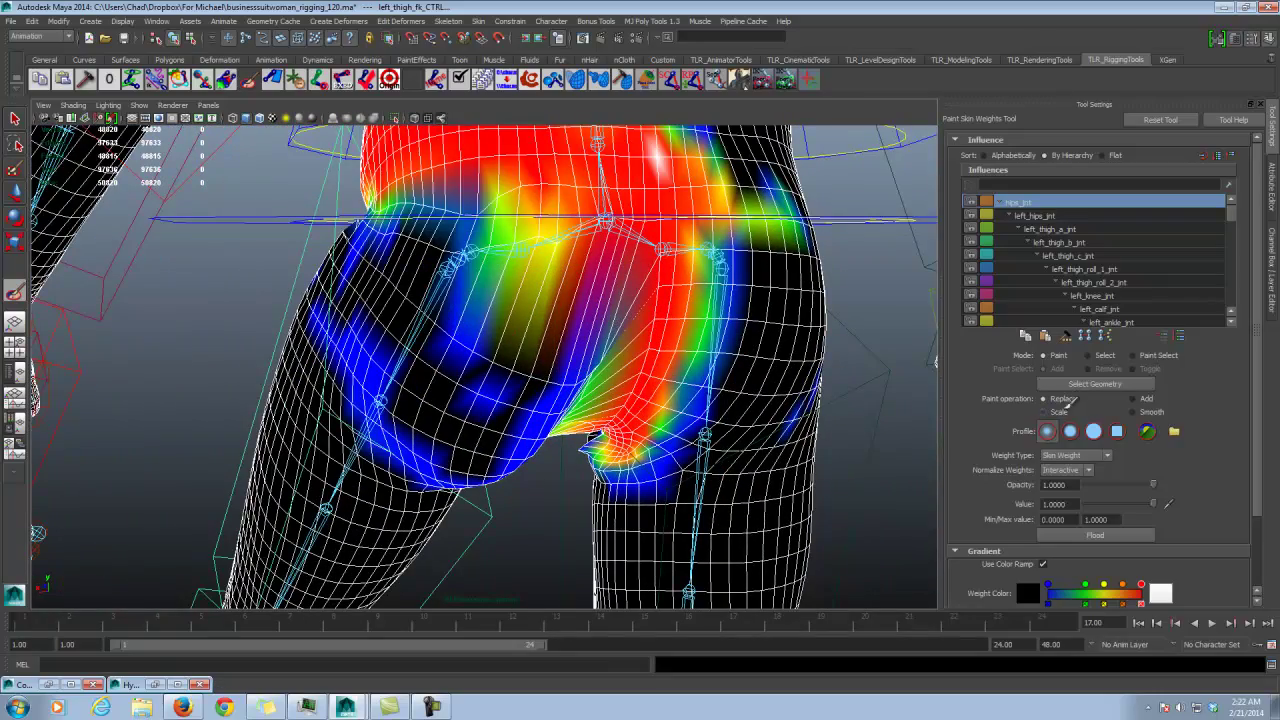
mouse_move(694, 377)
alt+mouse_down()
mouse_move(562, 337)
mouse_move(518, 342)
alt+mouse_up()
click(1134, 411)
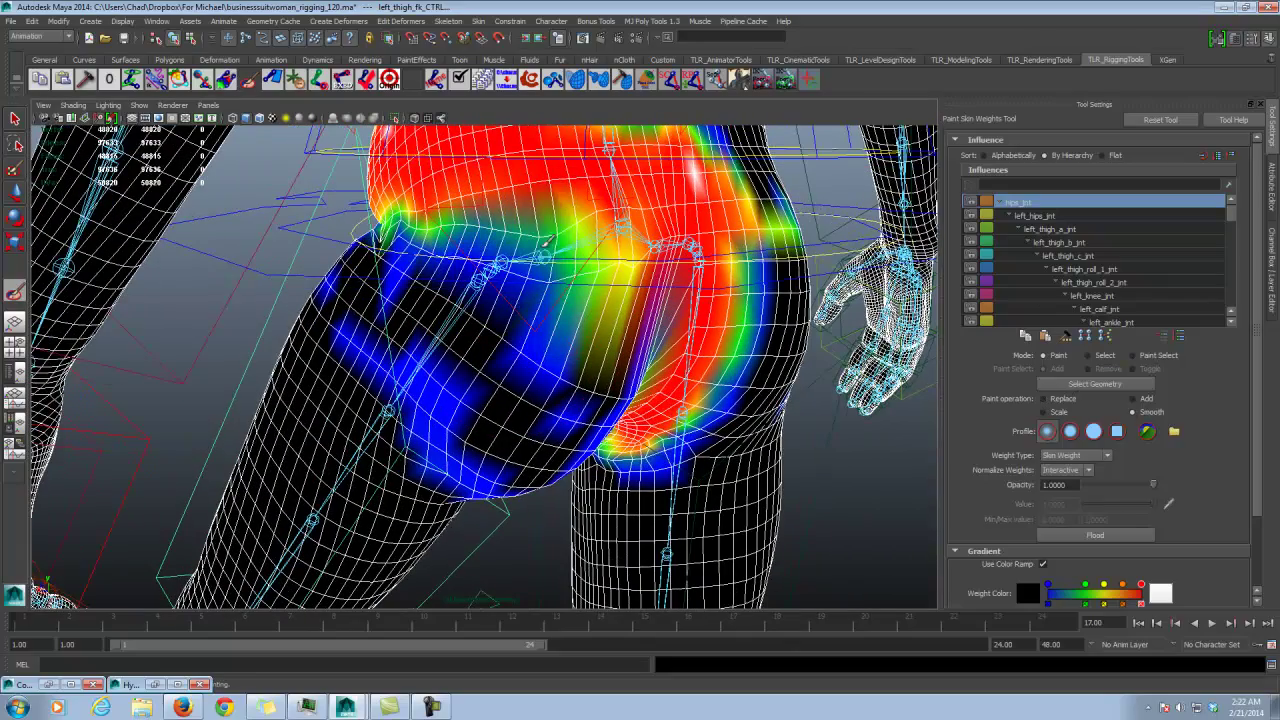
alt+drag(493, 242, 626, 257)
alt+drag(530, 278, 590, 288)
alt+right_drag(590, 288, 634, 294)
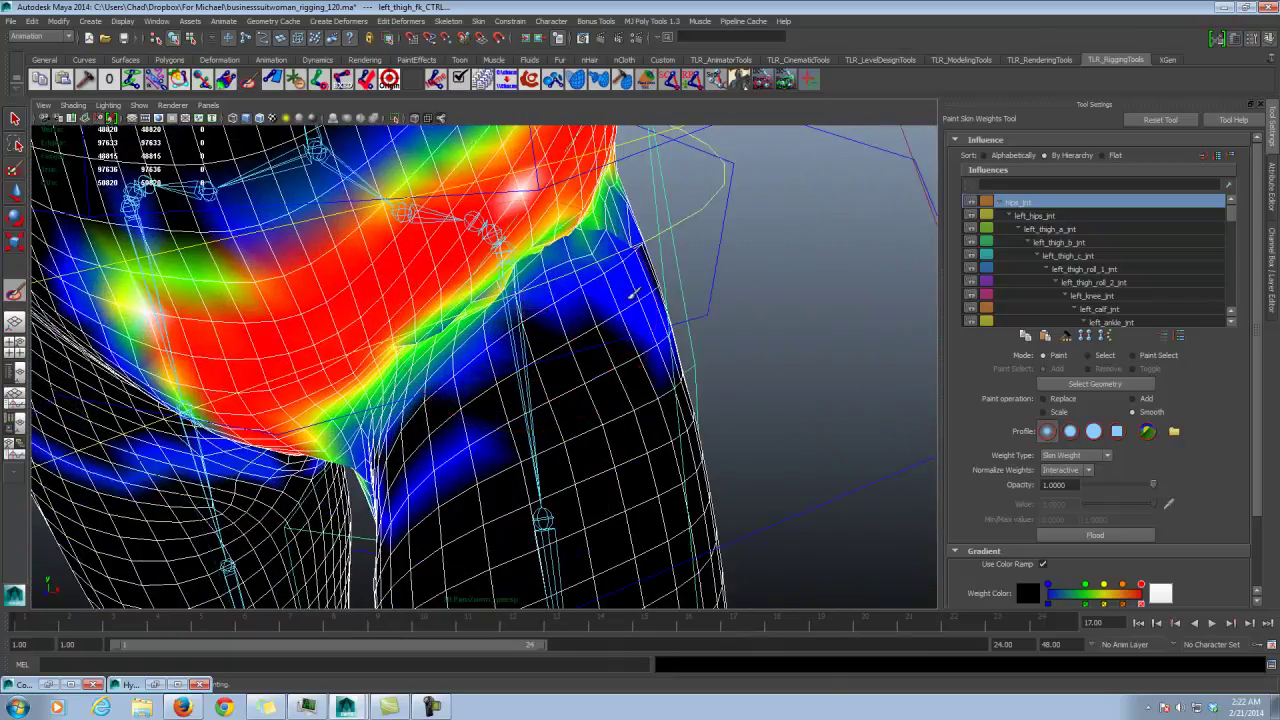
alt+drag(634, 294, 567, 234)
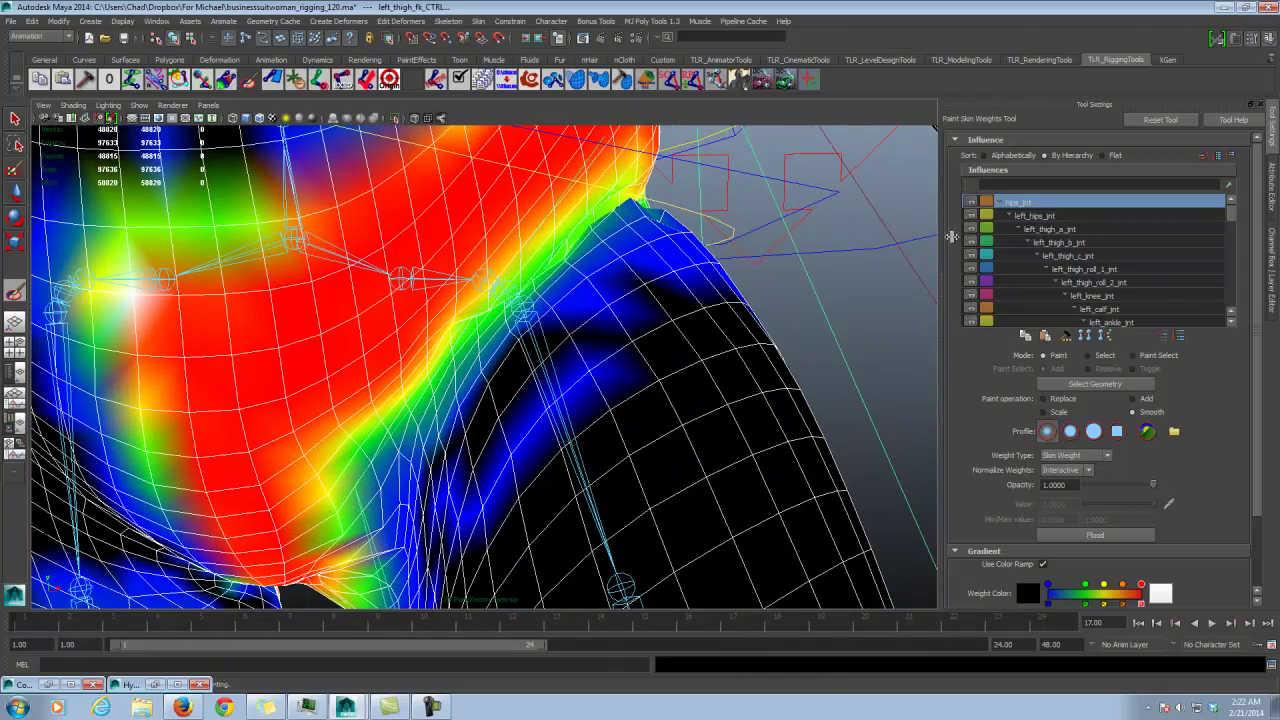
Step: Review the left_thigh_a_jnt weights and set left_thigh_b_jnt up for painting with the Replace operation at value 1
click(1064, 231)
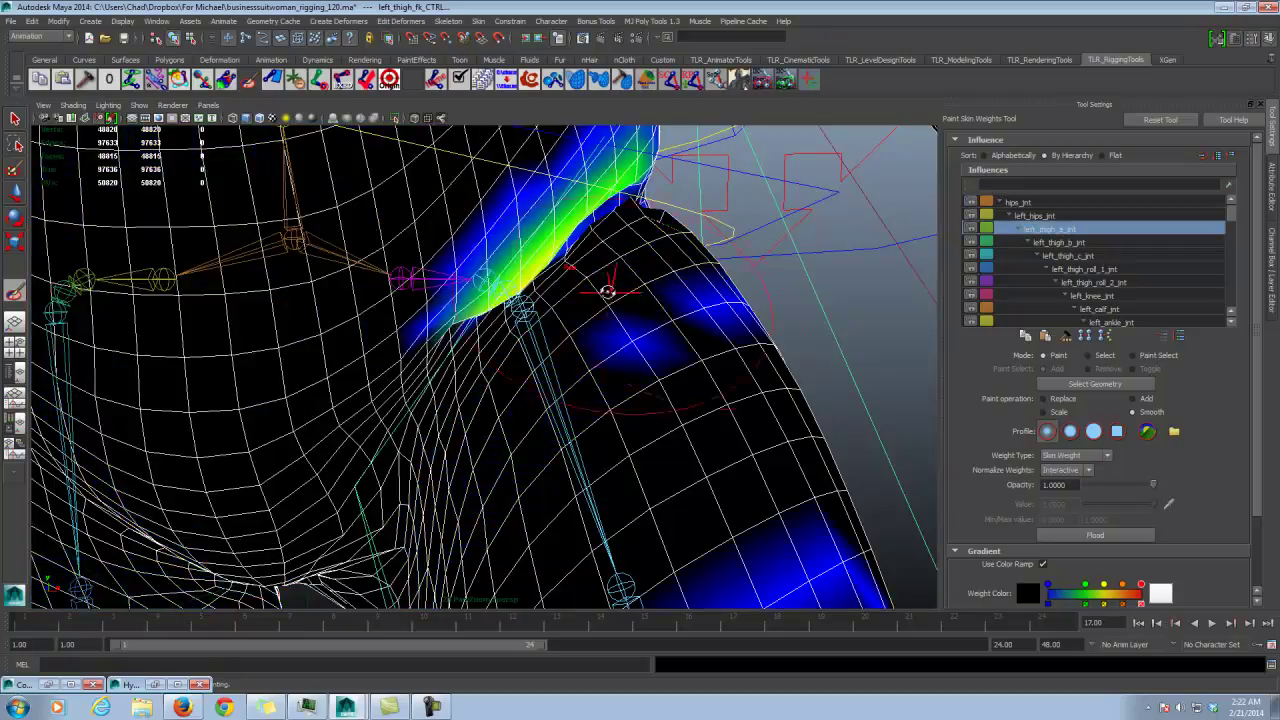
alt+drag(608, 291, 590, 330)
click(1075, 243)
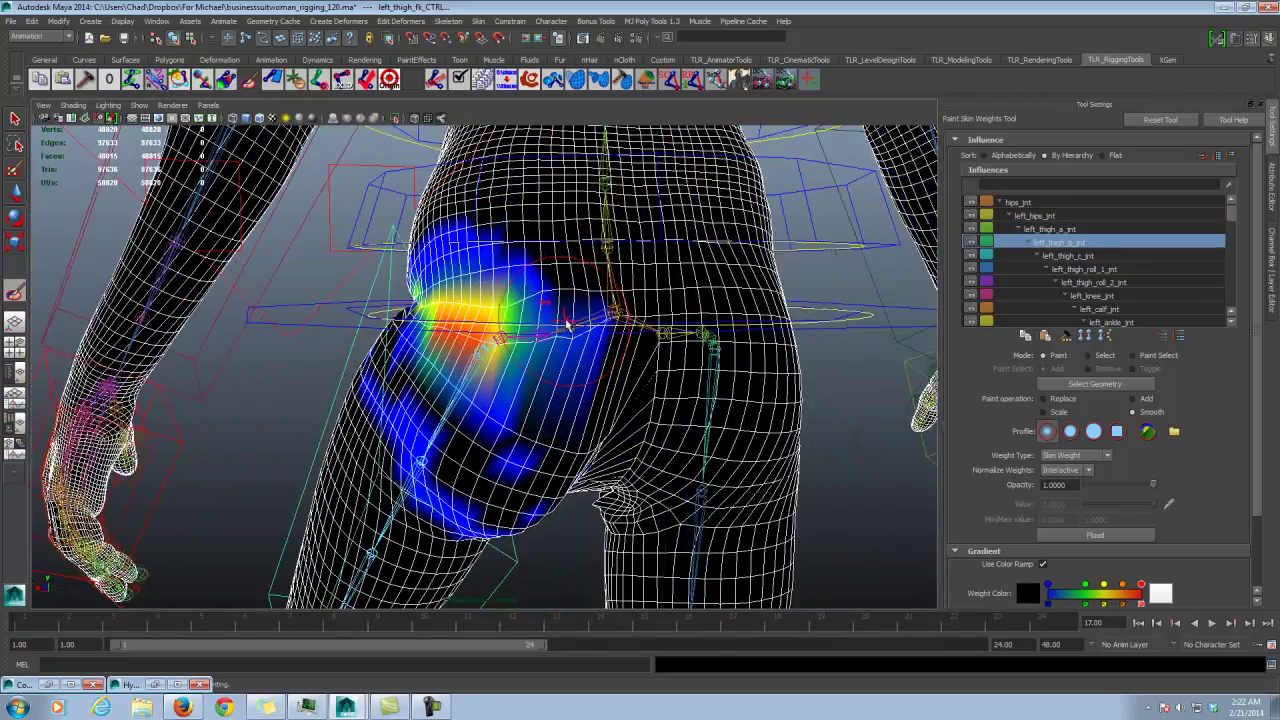
alt+right_drag(567, 325, 630, 318)
click(1058, 402)
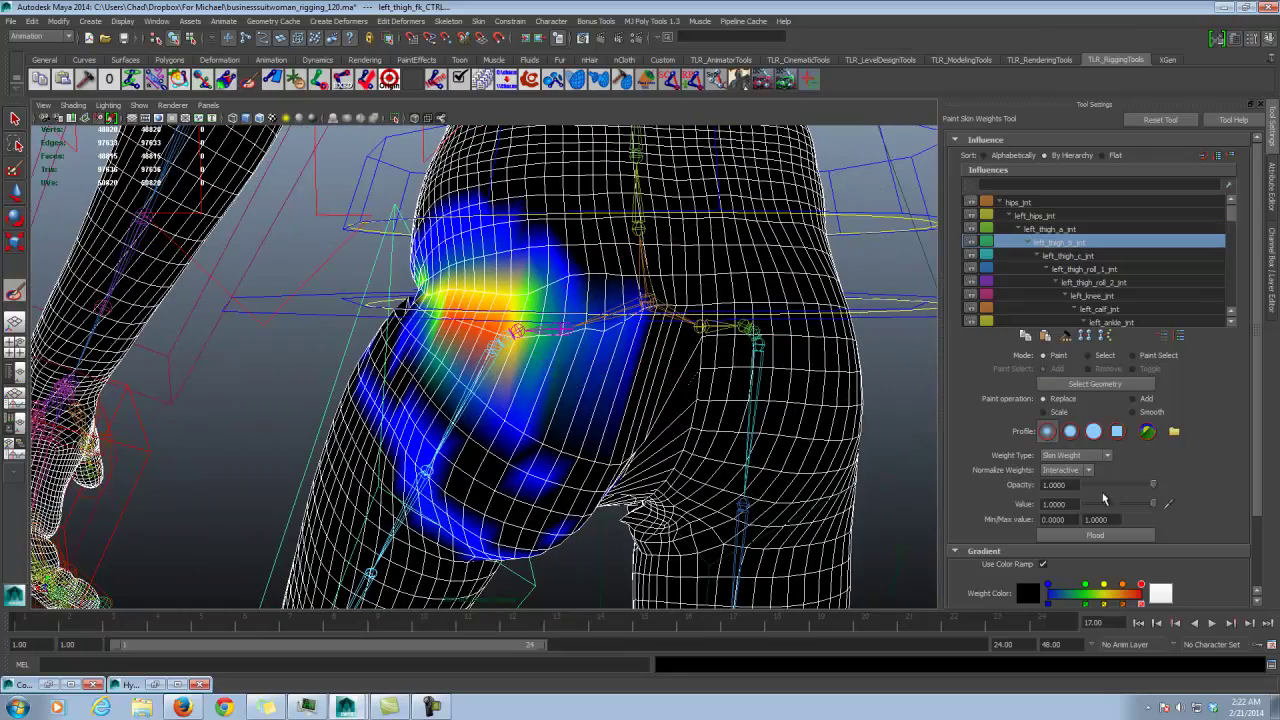
alt+drag(600, 408, 735, 422)
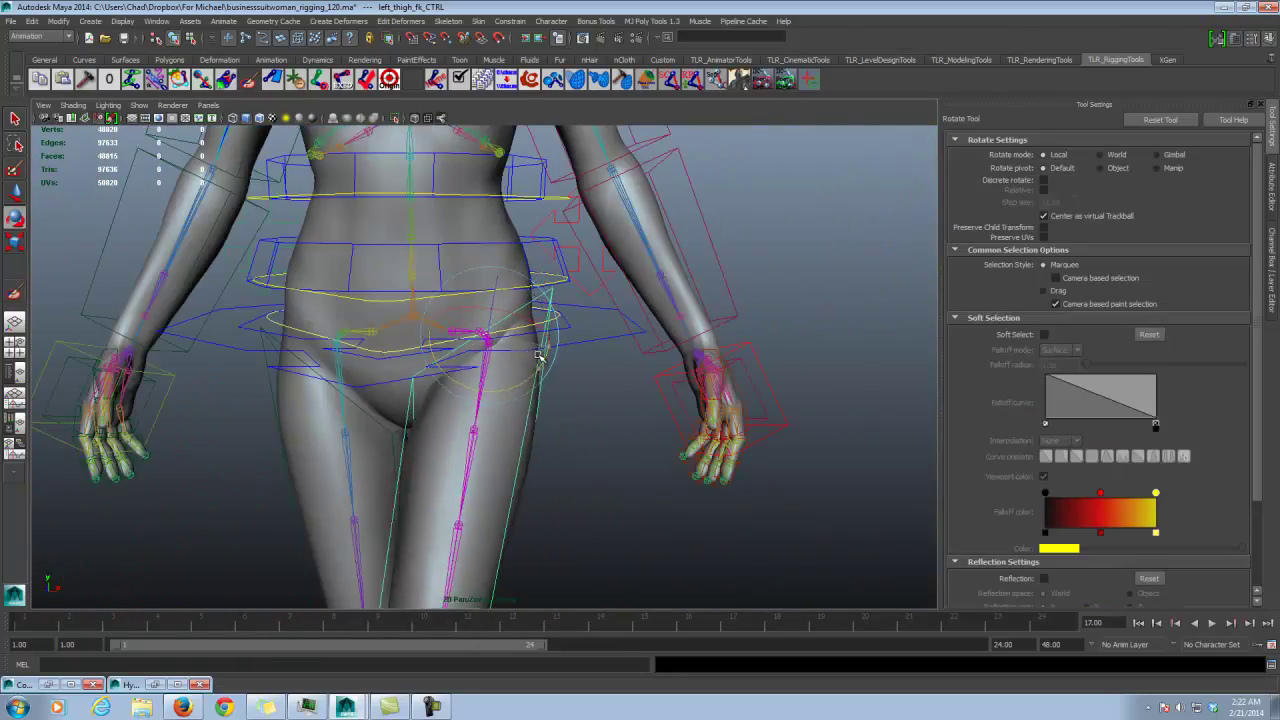
Step: Re-pose the left leg with the thigh control and reactivate the Paint Skin Weights Tool on the body mesh
alt+drag(538, 356, 480, 328)
mouse_move(581, 378)
alt+mouse_down()
mouse_move(580, 346)
mouse_move(574, 362)
alt+mouse_up()
click(549, 443)
alt+drag(549, 430, 563, 396)
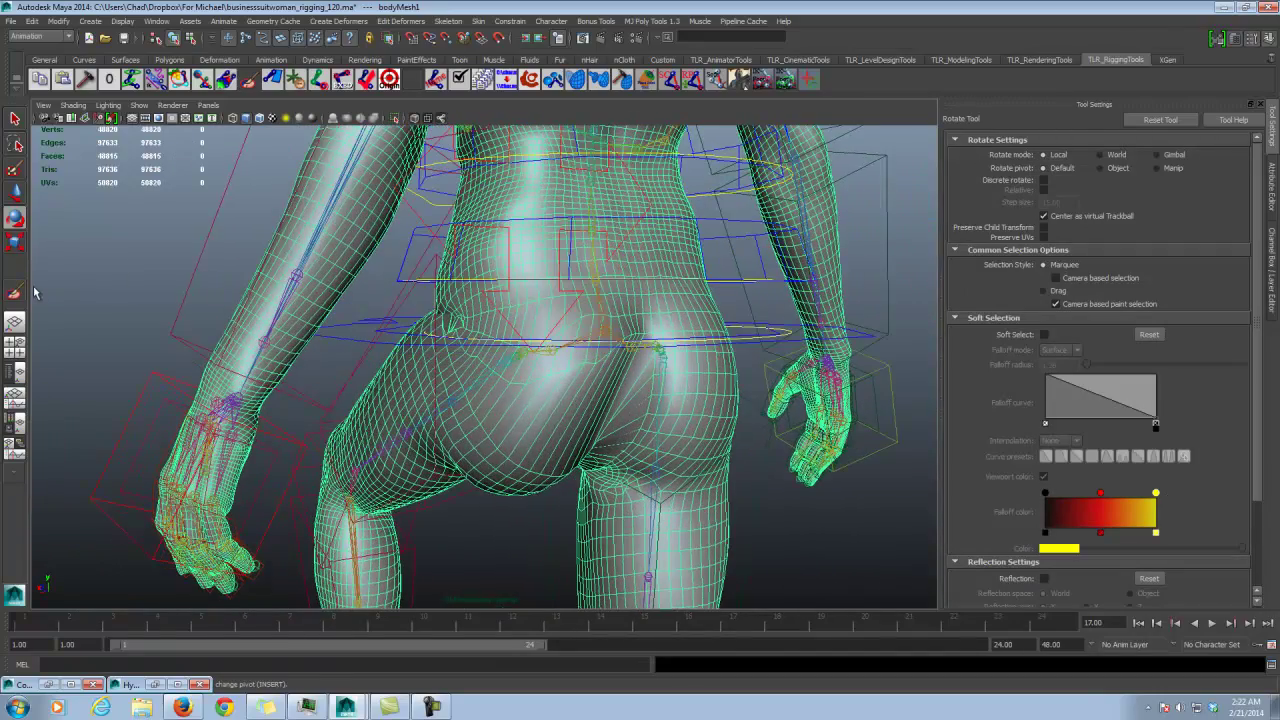
click(15, 292)
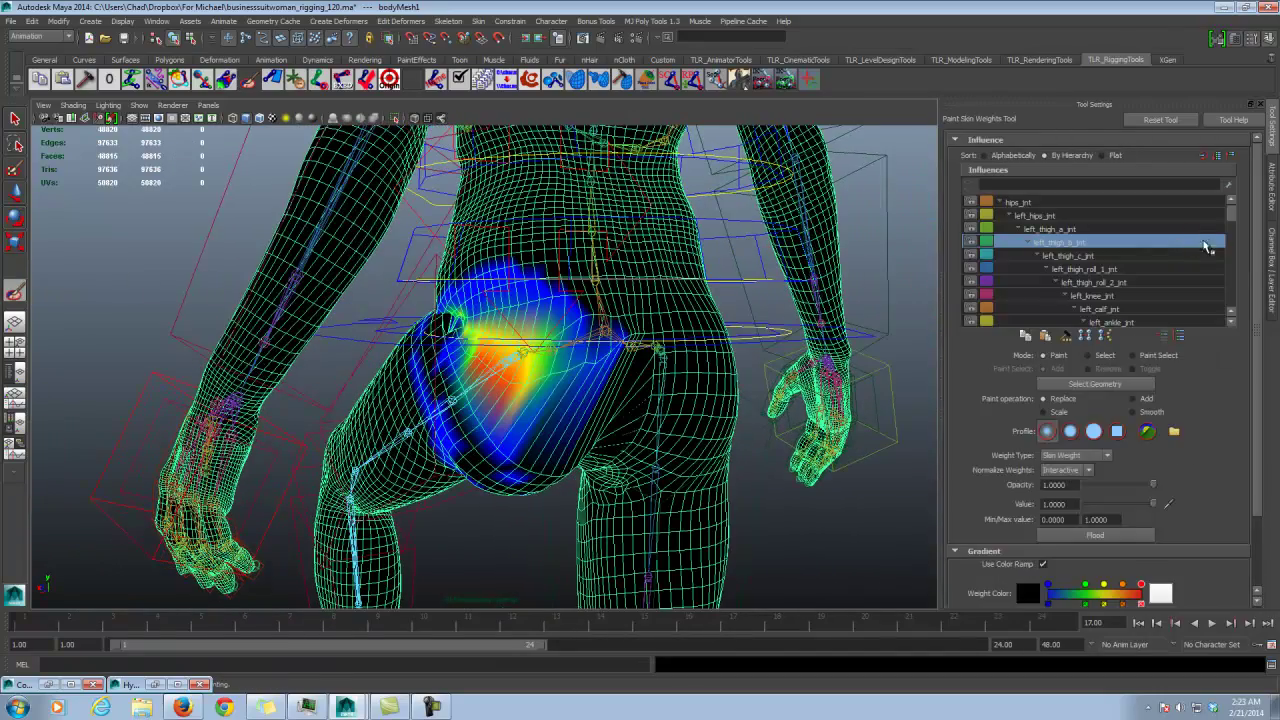
Step: Paint left_thigh_b_jnt weights with Replace at 1 across the left buttock toward the center of the pelvis
click(1097, 257)
click(1078, 244)
scroll(540, 350, up, 4)
alt+drag(528, 345, 553, 365)
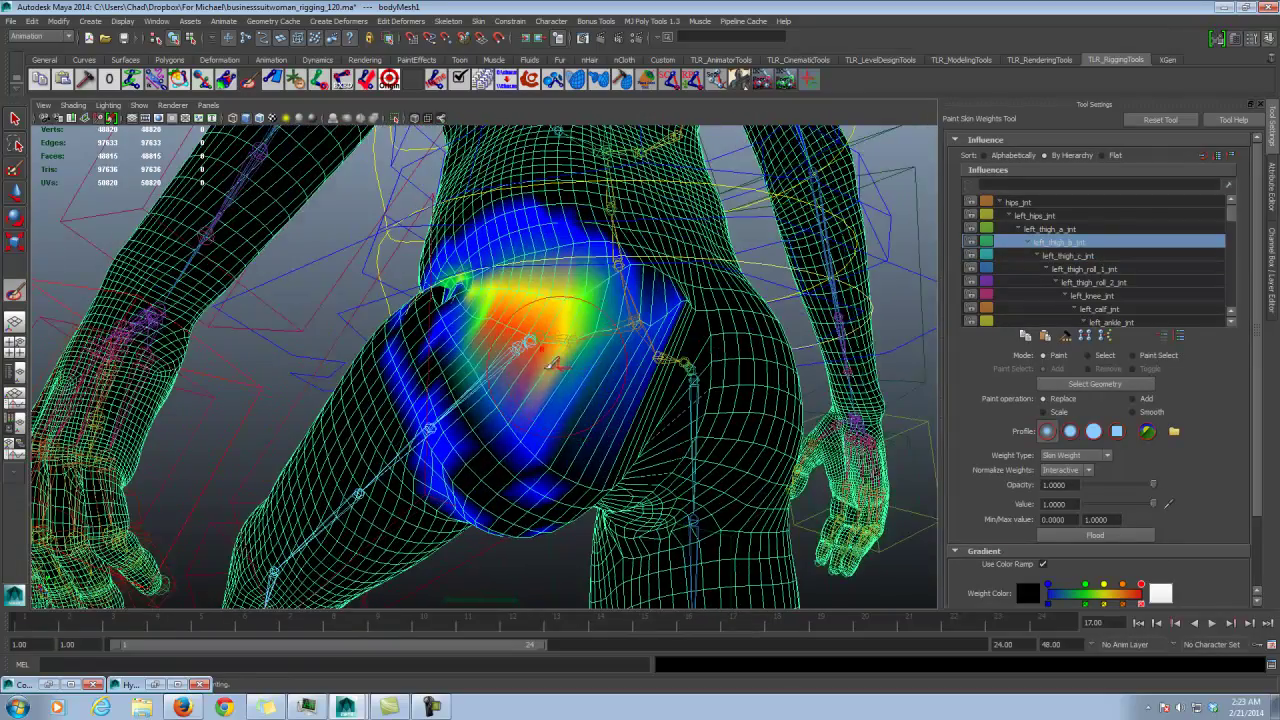
alt+drag(570, 467, 424, 413)
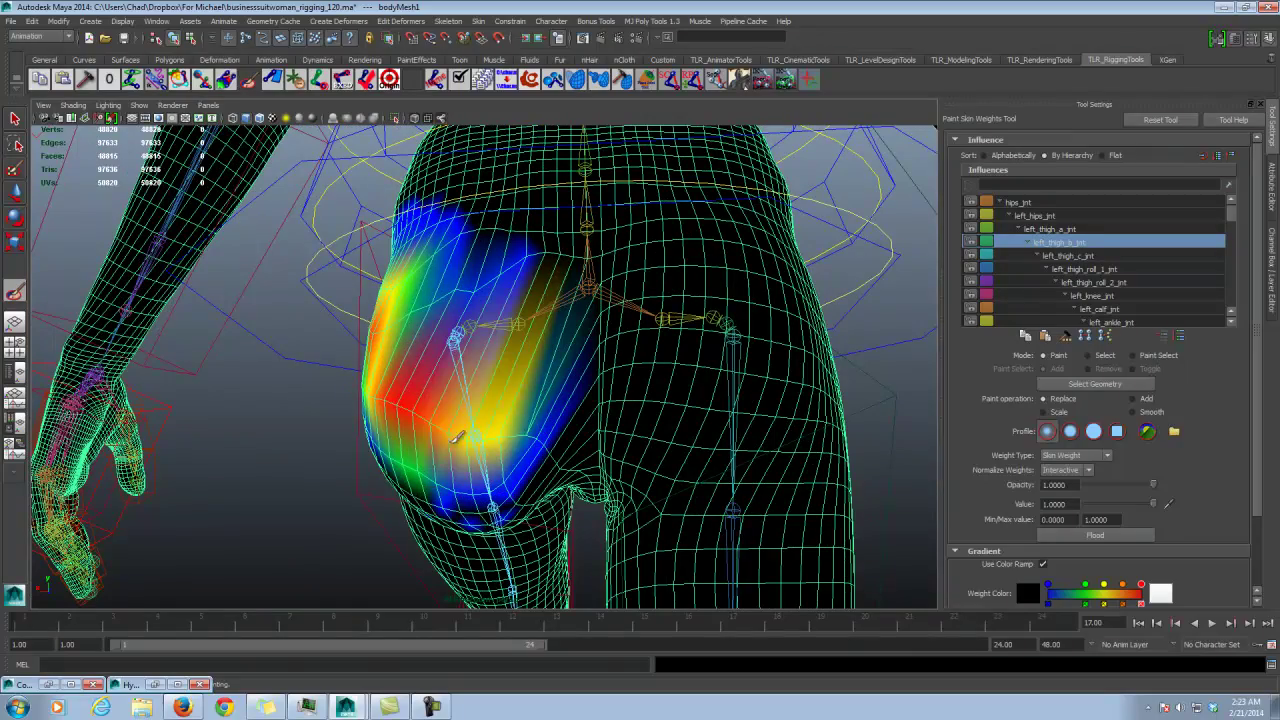
alt+drag(501, 429, 517, 380)
drag(657, 323, 582, 378)
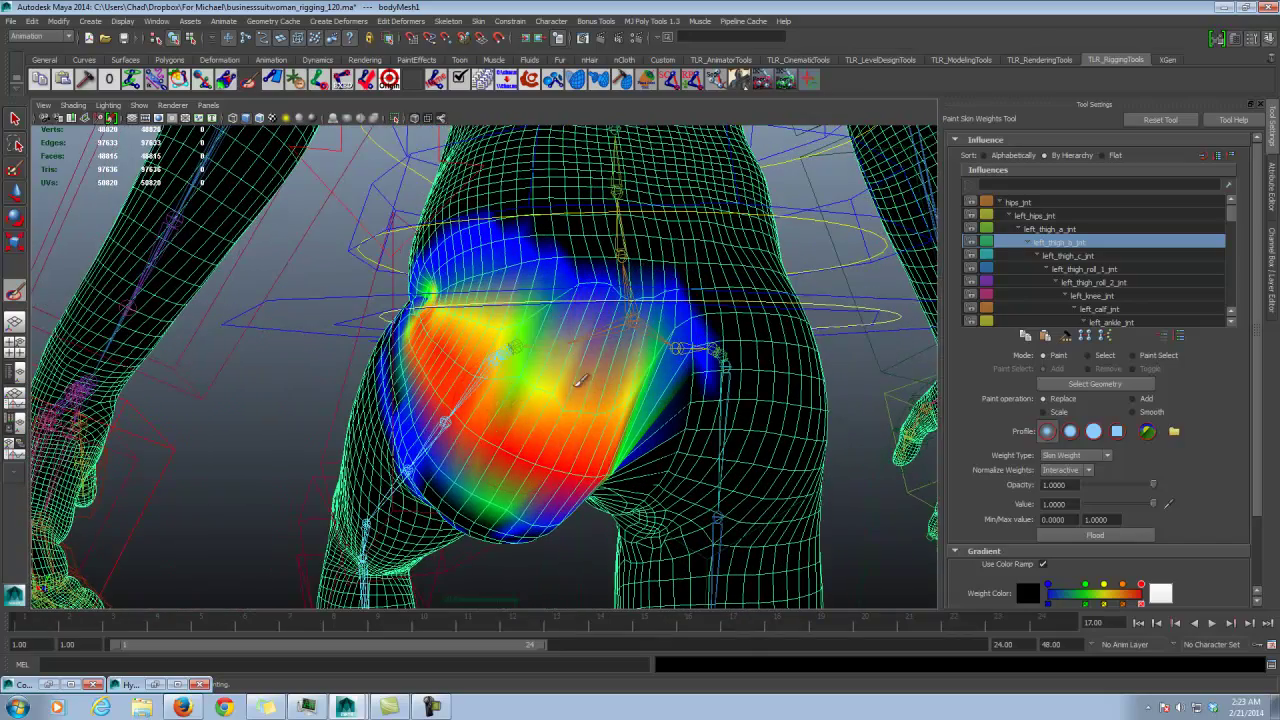
alt+drag(541, 439, 563, 413)
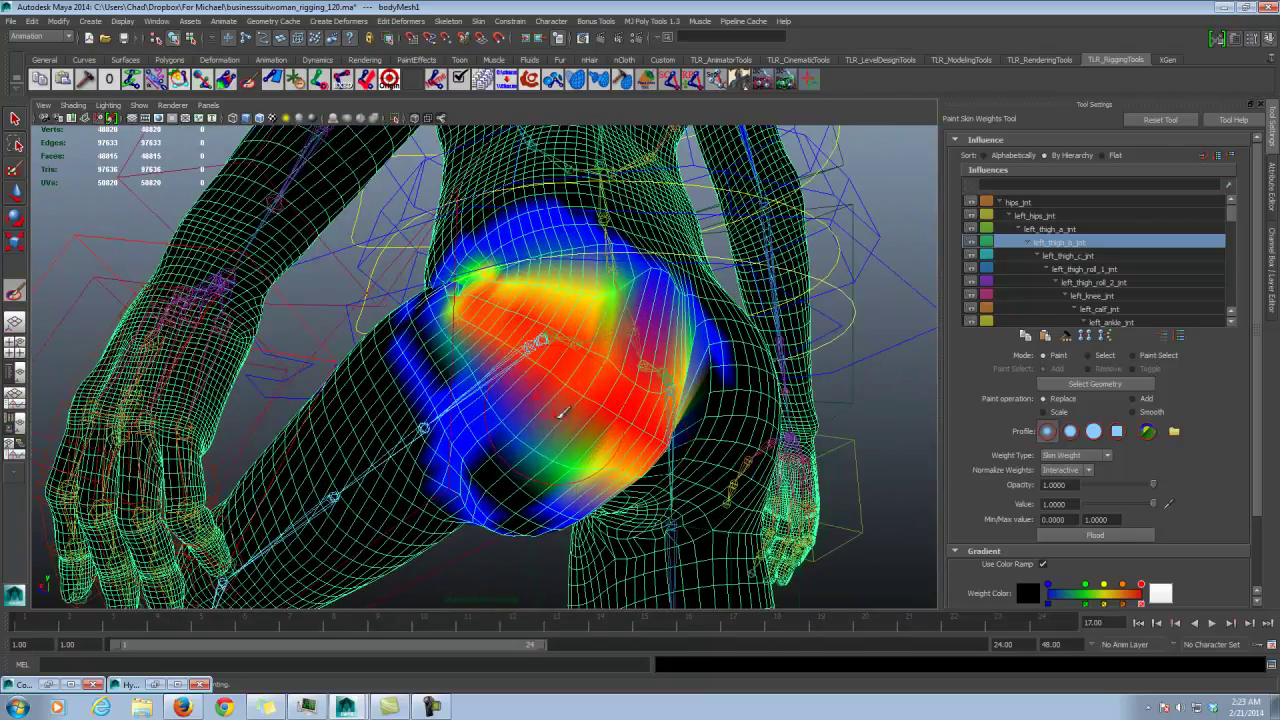
Step: Paint left_thigh_a_jnt weights with Replace at 1 in a band across the upper left buttock
click(1074, 231)
alt+drag(705, 345, 545, 343)
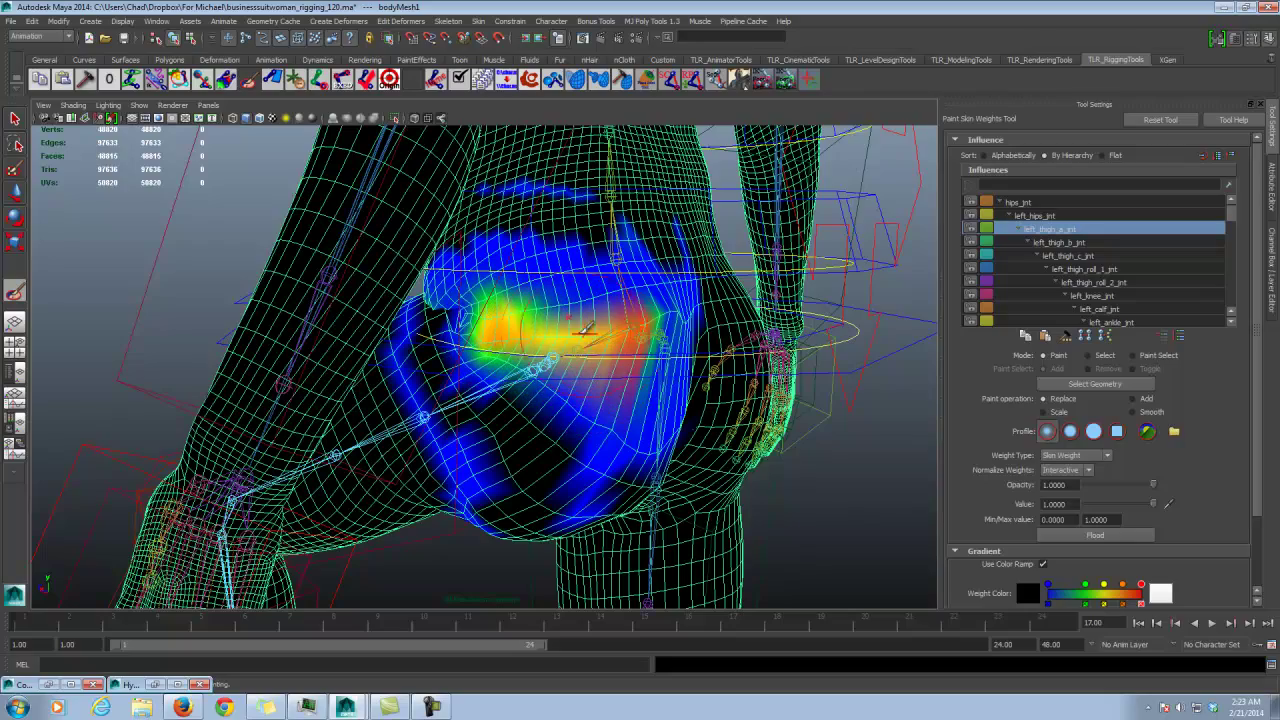
alt+drag(613, 312, 600, 335)
Step: Compare the left_hips_jnt weights with neighboring influences and flood left_hips_jnt with Replace at 0
click(1040, 215)
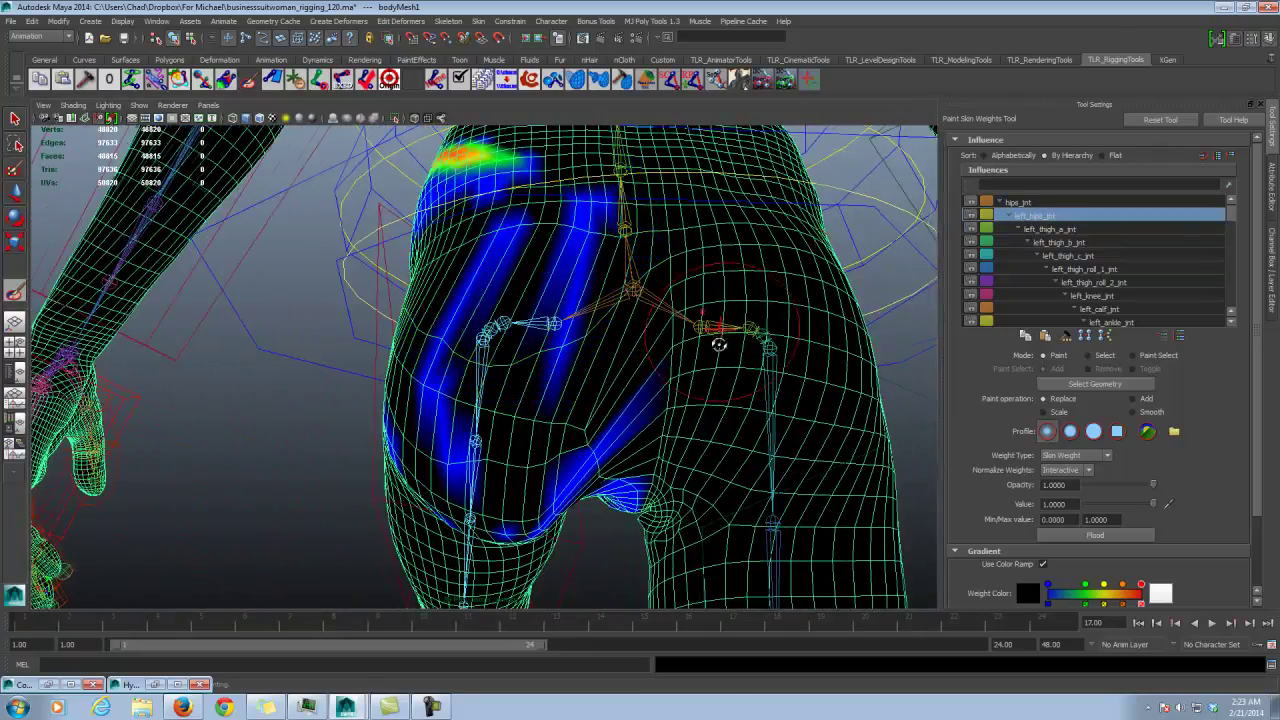
alt+drag(719, 344, 1050, 357)
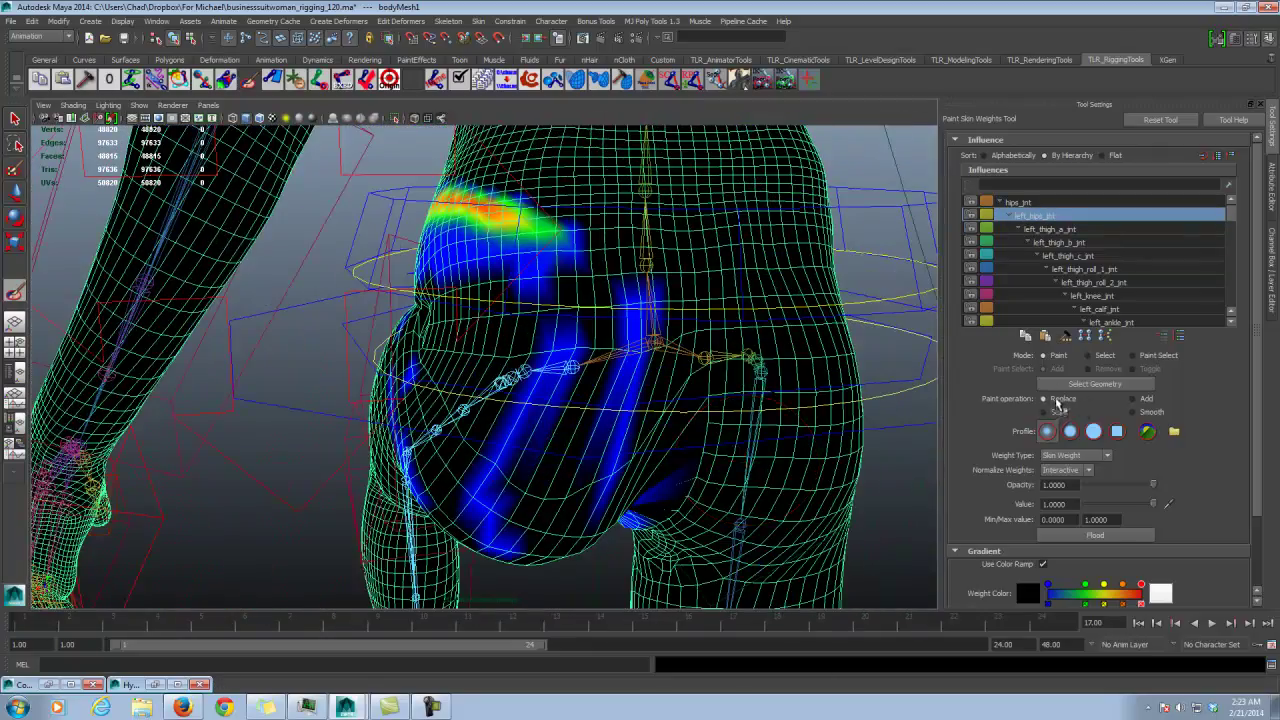
click(1058, 230)
click(1043, 216)
click(1022, 203)
alt+drag(715, 280, 803, 261)
click(1048, 213)
alt+drag(571, 272, 810, 342)
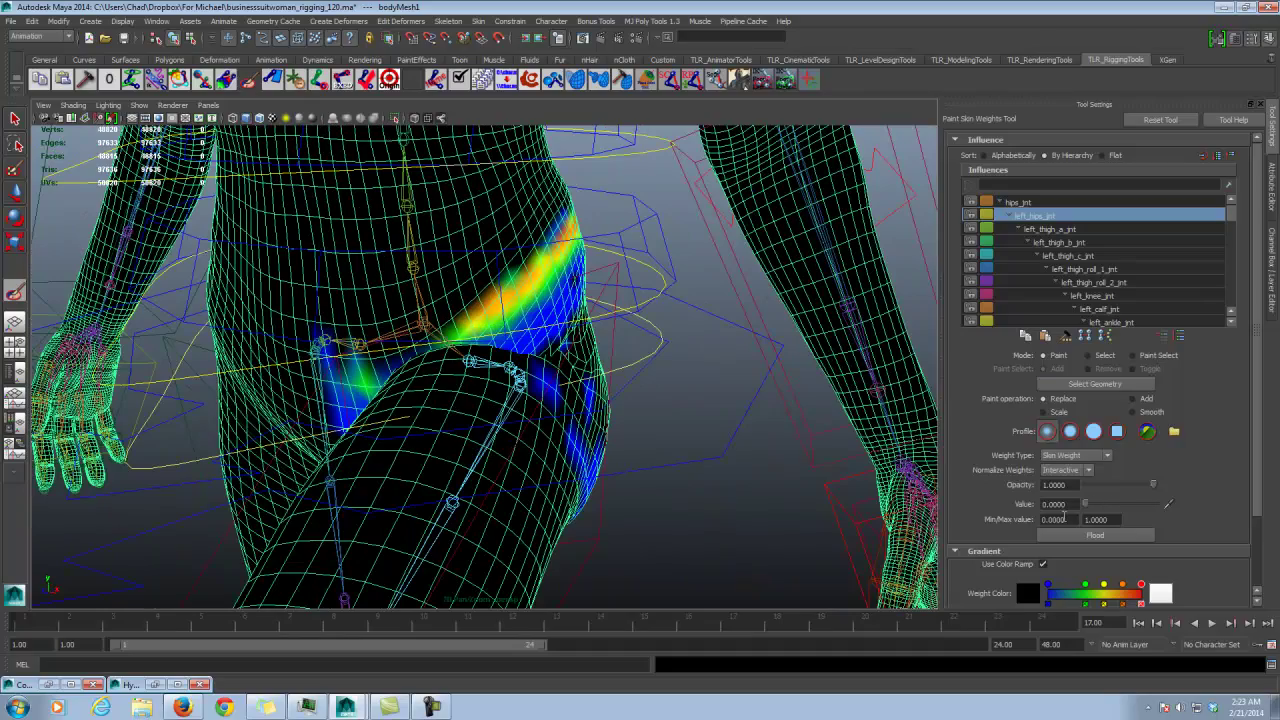
click(1078, 534)
Step: Paint hips_jnt weights with Replace at 0.3495 over the upper left buttock
alt+drag(830, 430, 575, 440)
click(1024, 202)
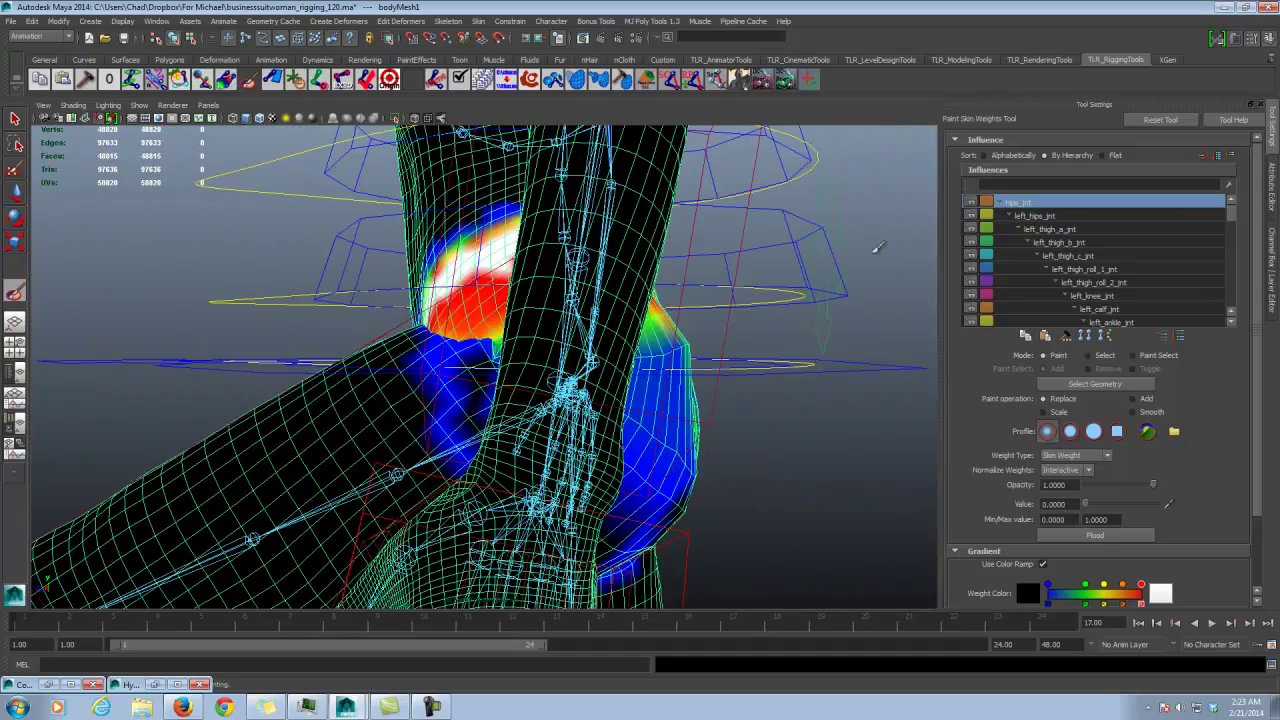
alt+drag(876, 247, 562, 307)
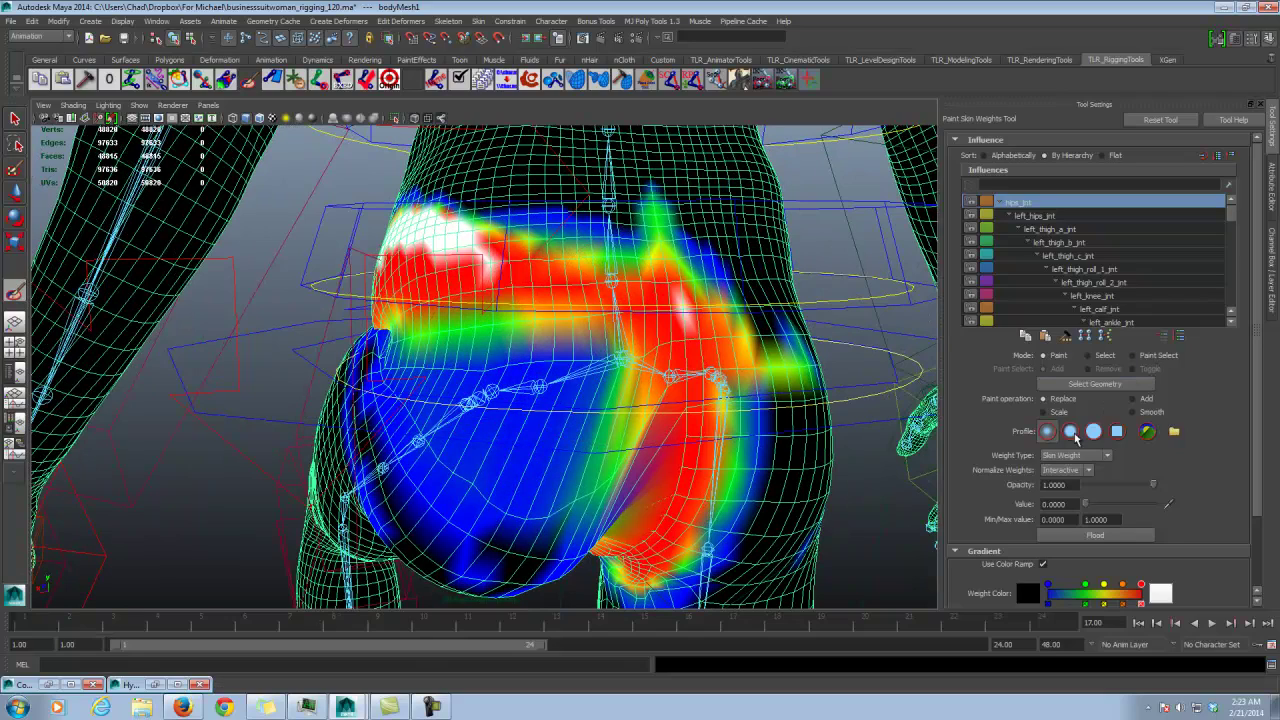
alt+drag(593, 361, 556, 361)
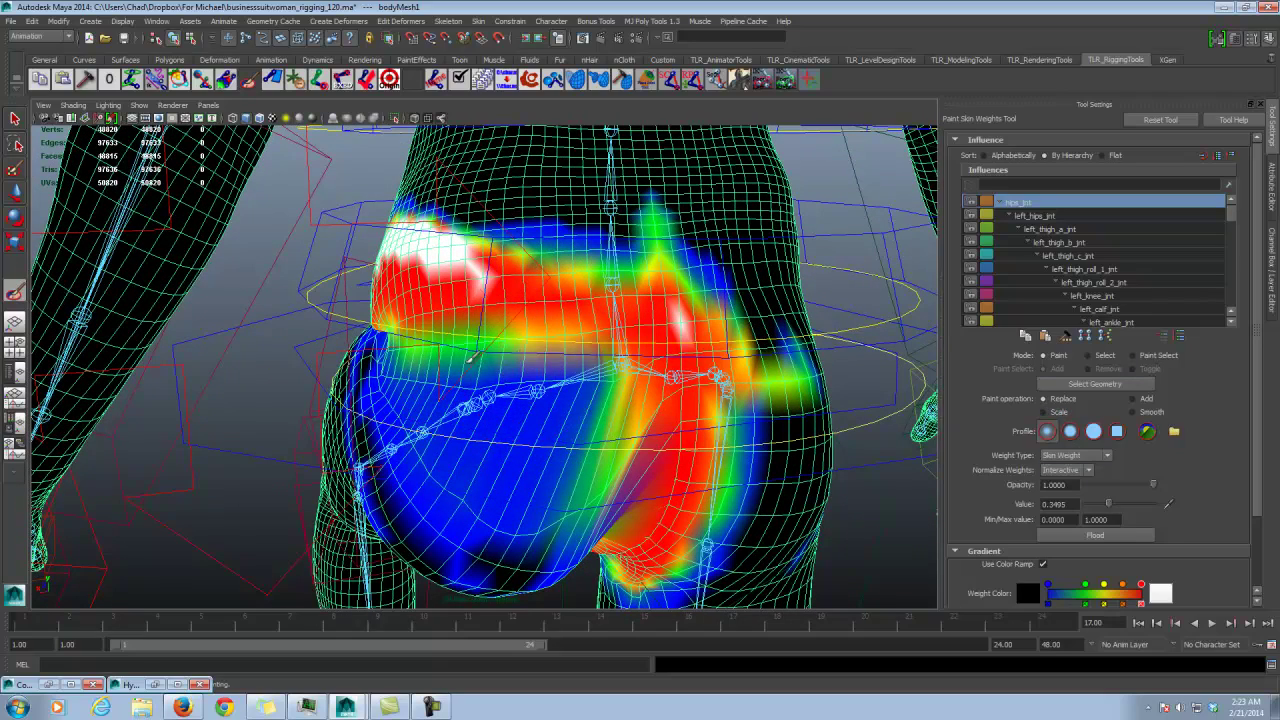
mouse_move(472, 360)
mouse_down()
mouse_move(545, 388)
mouse_move(490, 395)
mouse_move(422, 353)
mouse_move(566, 357)
mouse_move(585, 395)
mouse_move(560, 420)
mouse_move(458, 447)
mouse_move(571, 382)
mouse_move(594, 400)
mouse_up()
Step: Smooth the hips_jnt weights over the upper left buttock and the left side of the pelvis
click(1133, 412)
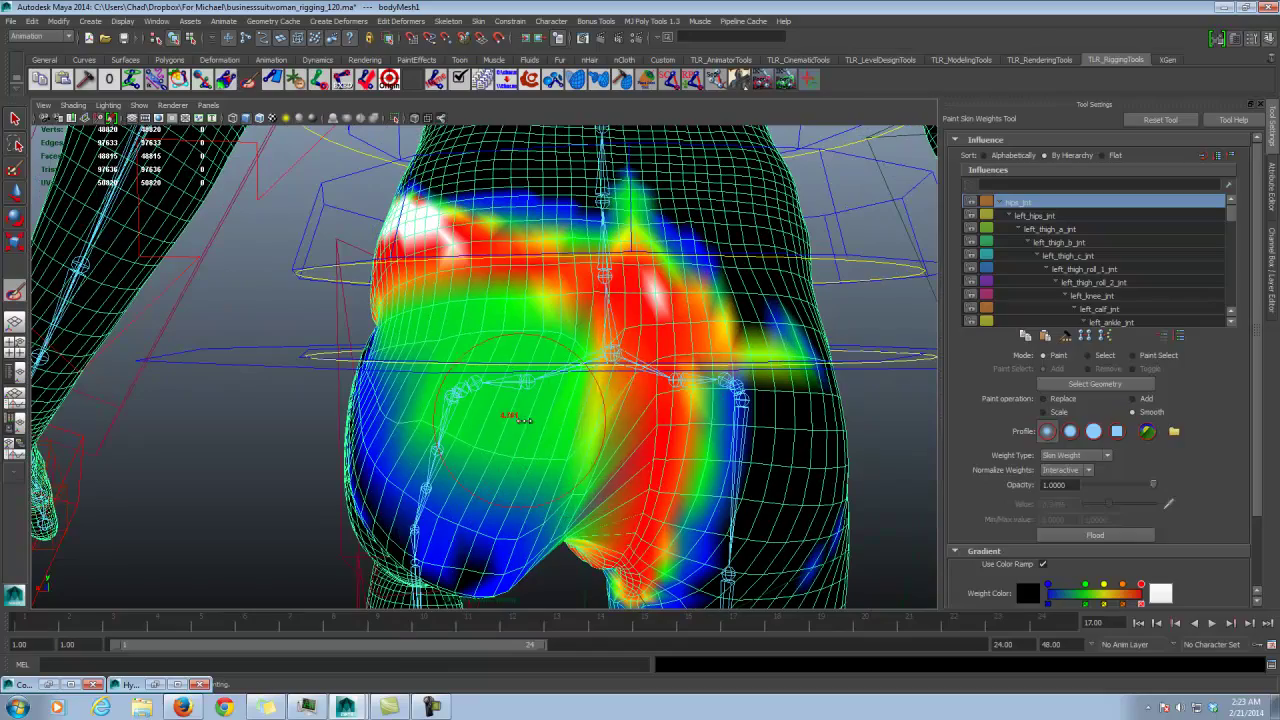
mouse_move(520, 418)
mouse_down()
mouse_move(555, 425)
mouse_move(615, 390)
mouse_move(575, 300)
mouse_move(478, 245)
mouse_move(549, 271)
mouse_move(460, 260)
mouse_move(465, 215)
mouse_up()
mouse_move(465, 215)
alt+mouse_down()
mouse_move(535, 255)
mouse_move(480, 248)
mouse_move(554, 334)
mouse_move(553, 307)
alt+mouse_up()
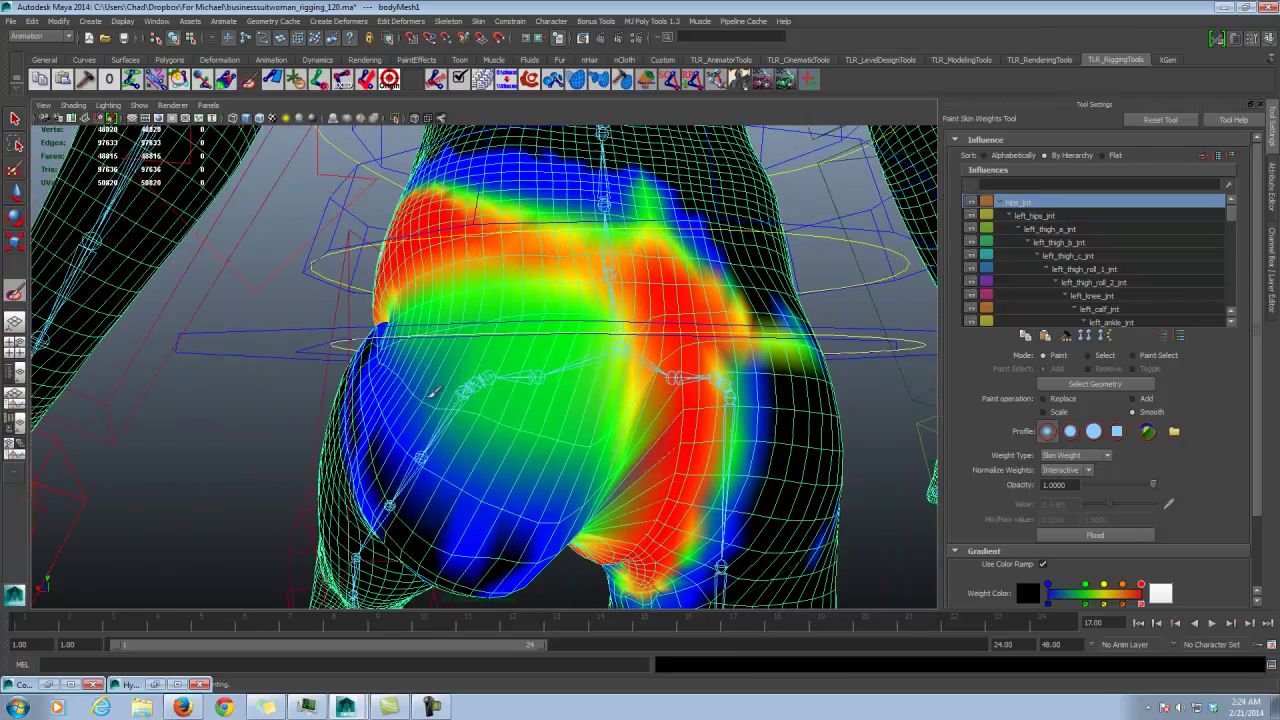
mouse_move(430, 390)
alt+mouse_down()
mouse_move(468, 454)
mouse_move(533, 435)
alt+mouse_up()
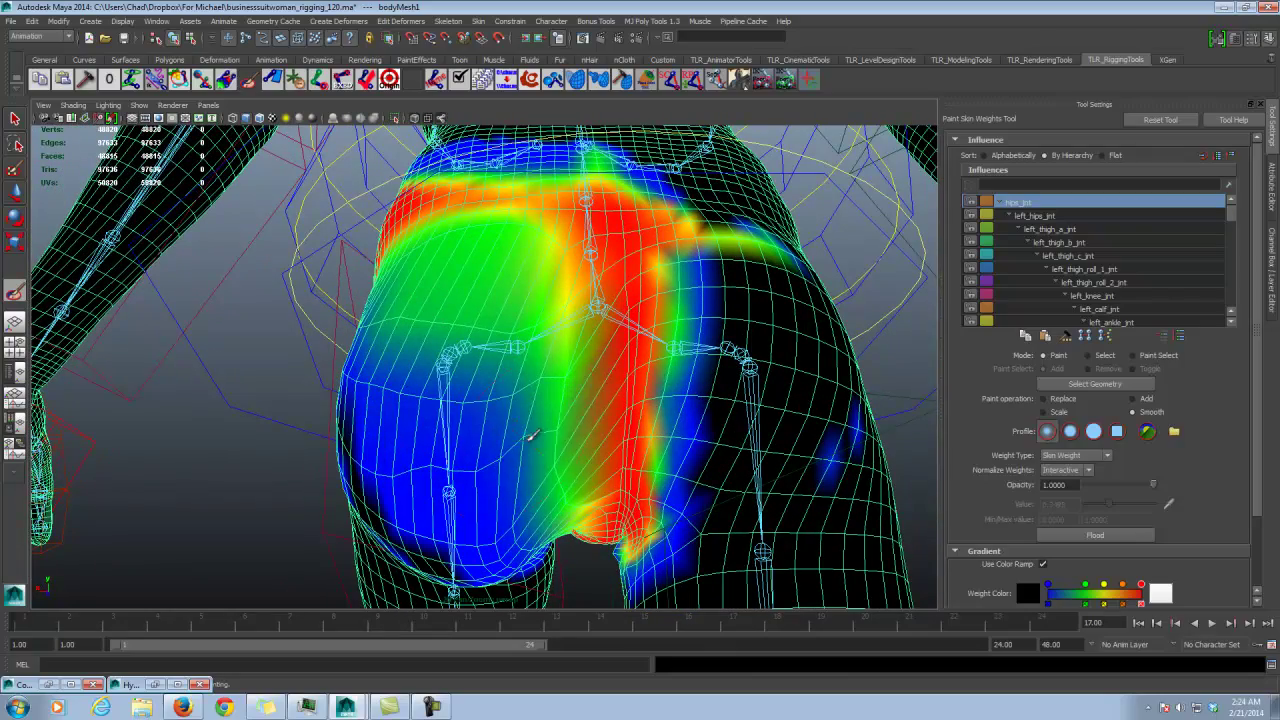
Step: Smooth the left_thigh_a_jnt weights across the upper left buttock and down its back
click(1050, 229)
alt+drag(500, 380, 531, 400)
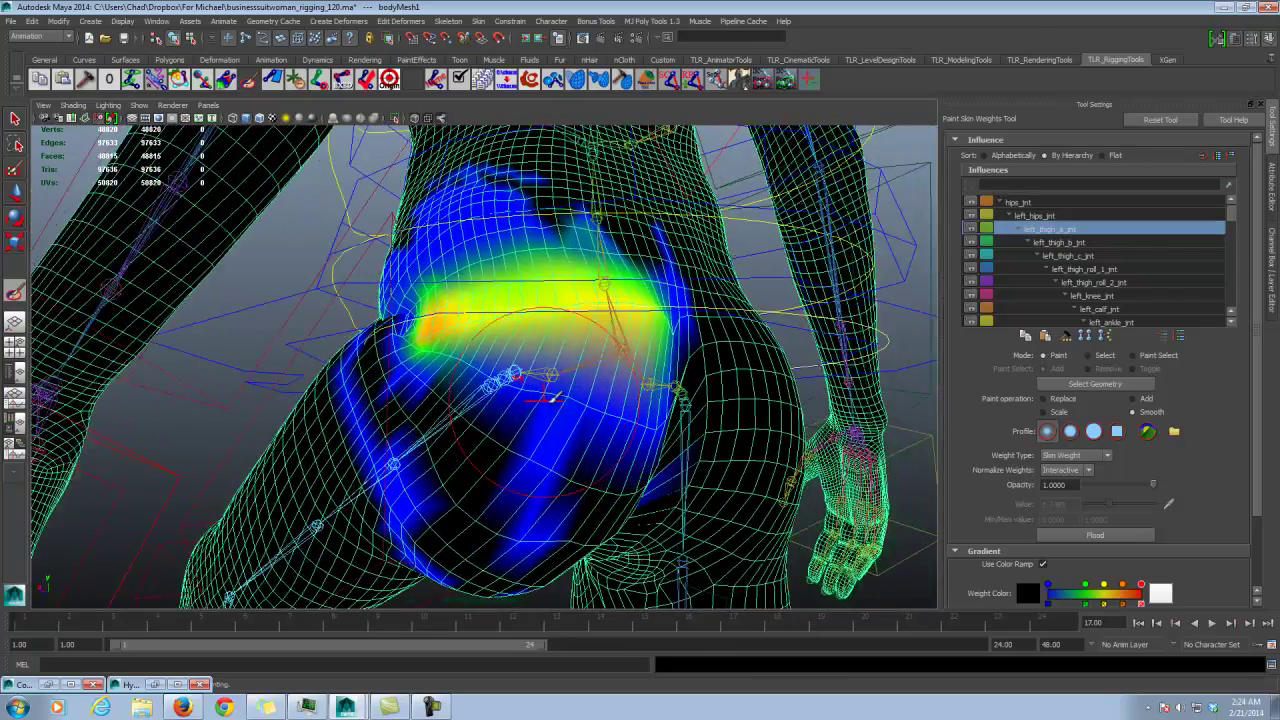
alt+drag(622, 412, 578, 433)
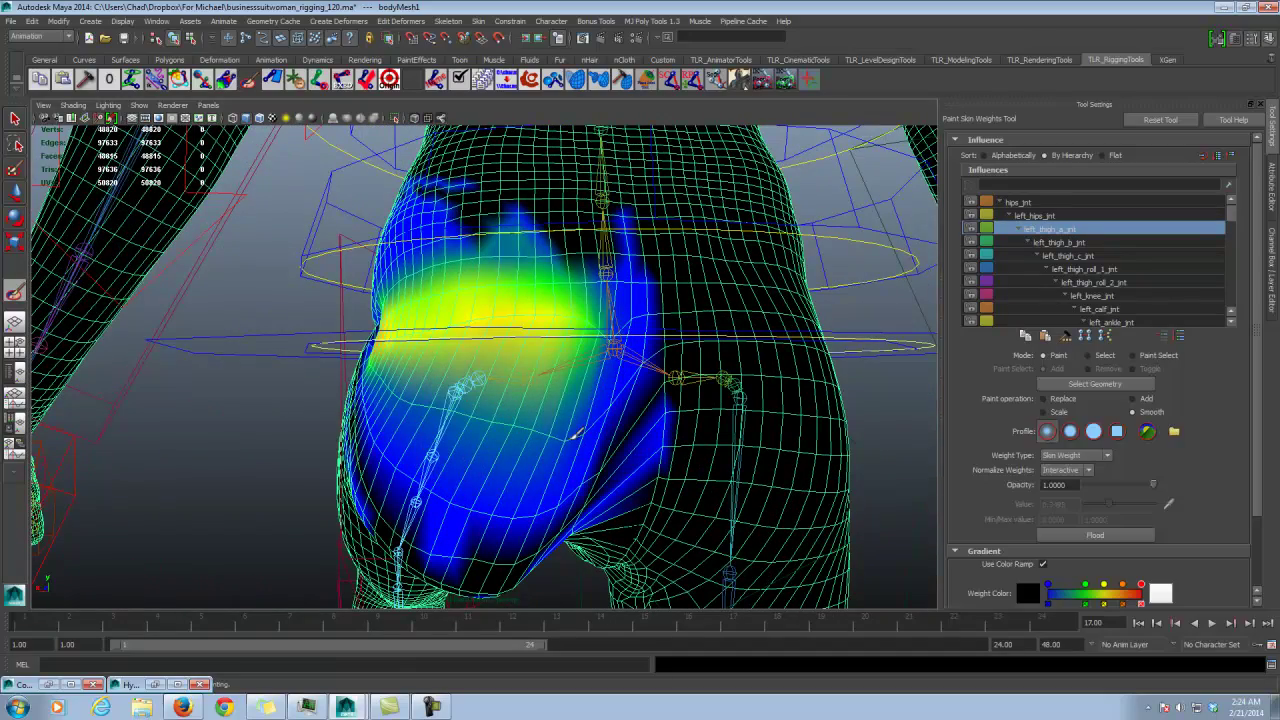
mouse_move(402, 398)
alt+mouse_down()
mouse_move(443, 380)
mouse_move(597, 388)
mouse_move(540, 340)
mouse_move(568, 358)
mouse_move(603, 340)
mouse_move(626, 349)
mouse_move(609, 346)
mouse_move(513, 445)
mouse_move(428, 330)
alt+mouse_up()
Step: Smooth the left_thigh_b_jnt weights over the left buttock and compare them with left_thigh_c_jnt
click(1087, 246)
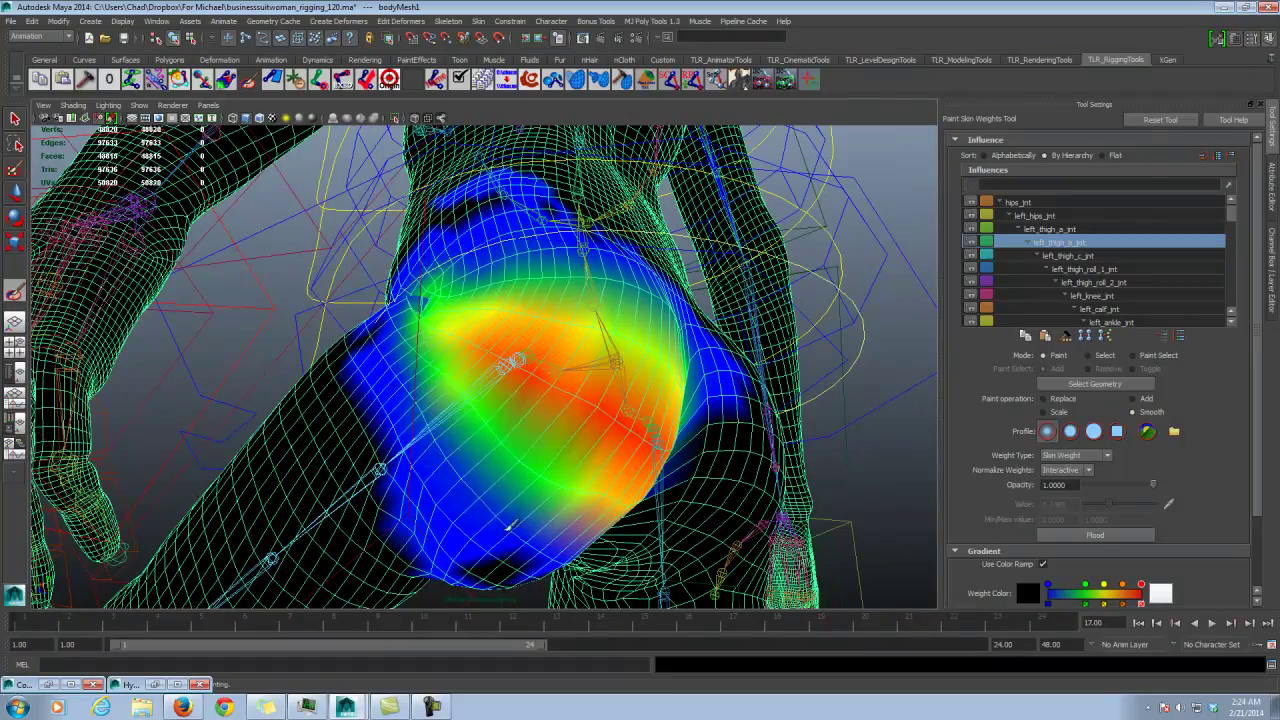
mouse_move(475, 470)
alt+mouse_down()
mouse_move(509, 400)
mouse_move(588, 433)
mouse_move(445, 410)
alt+mouse_up()
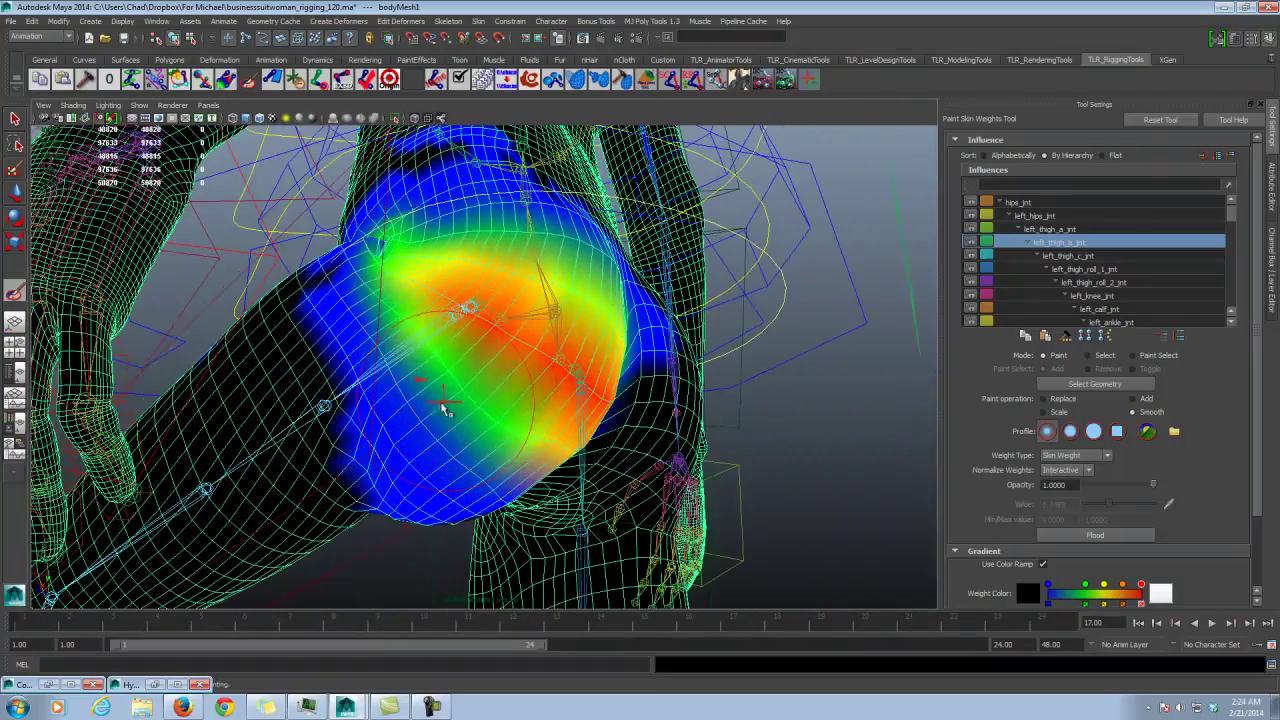
click(1042, 270)
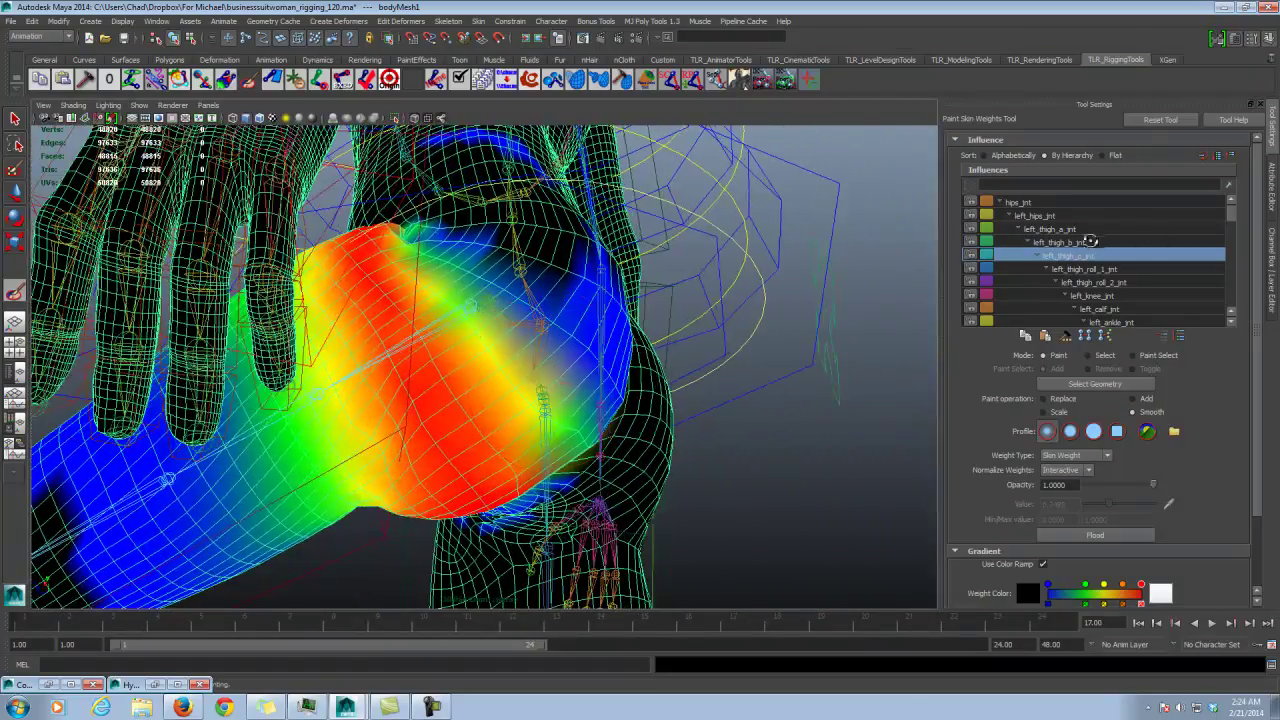
click(1075, 242)
alt+drag(690, 385, 716, 353)
Step: Paint left_thigh_b_jnt weights with Replace at 0.3495 over the lower and outer left buttock
click(1060, 398)
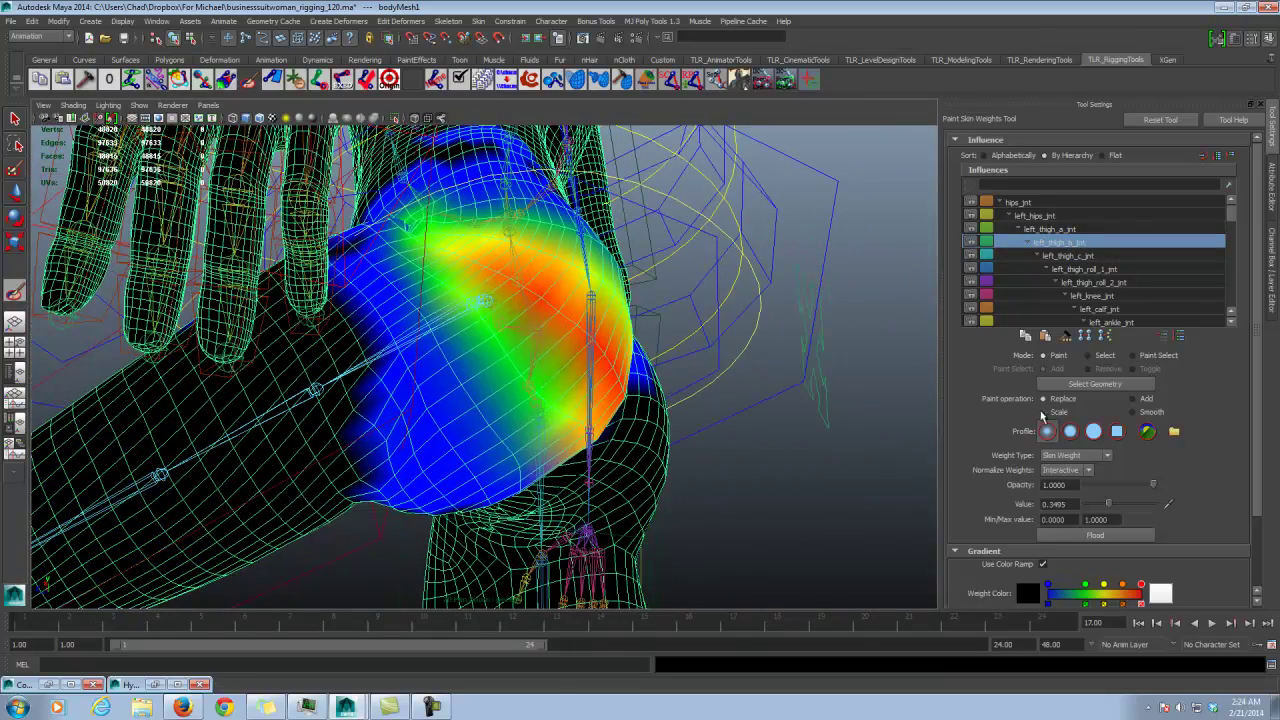
alt+drag(560, 430, 459, 437)
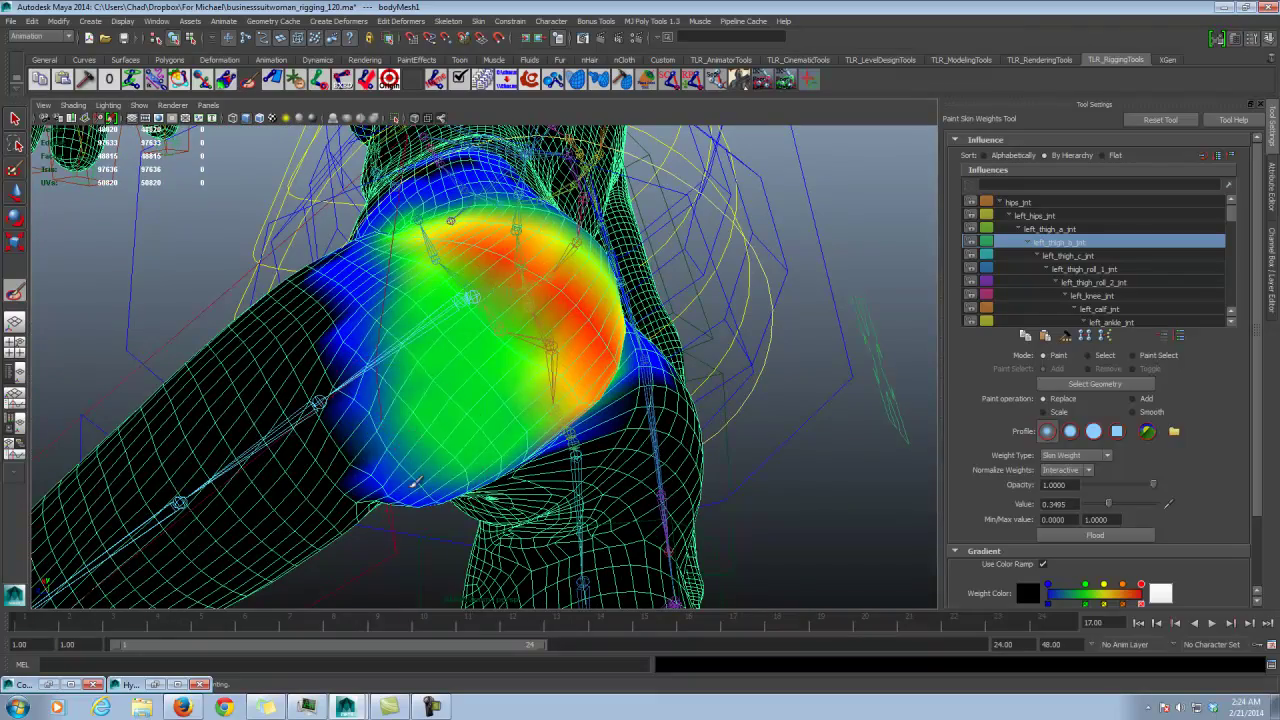
alt+drag(416, 482, 455, 435)
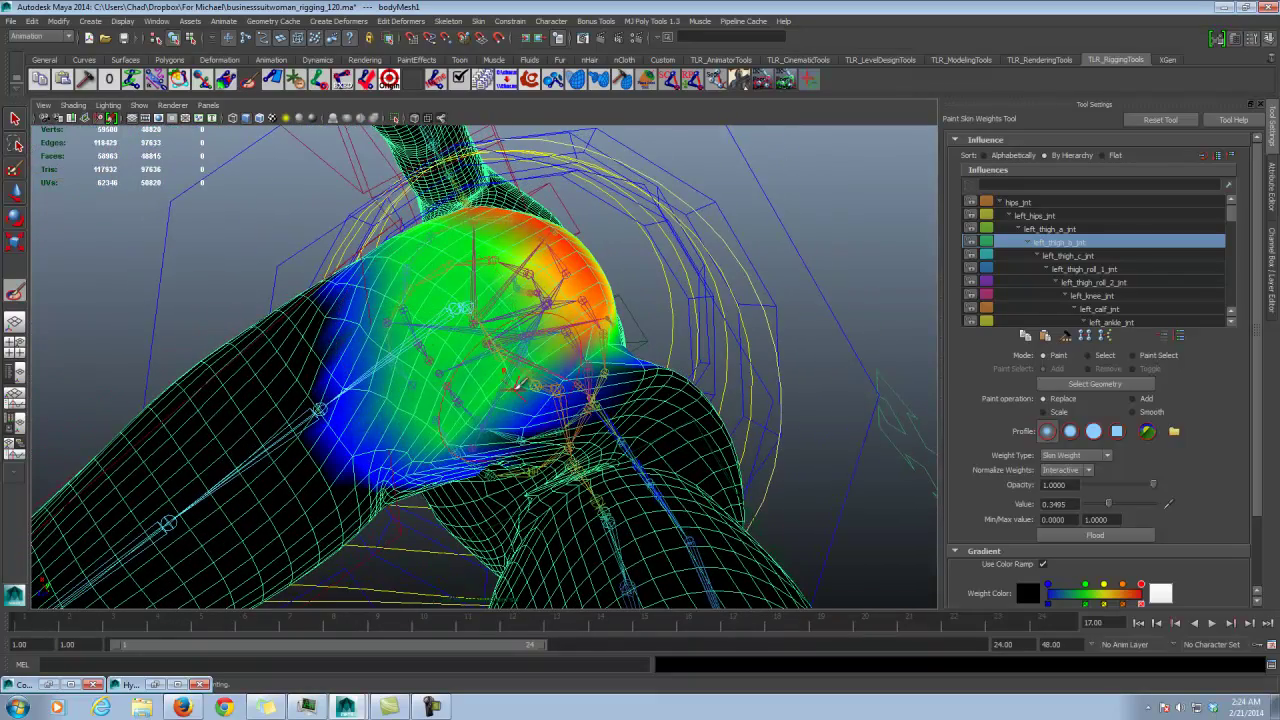
alt+drag(590, 365, 505, 395)
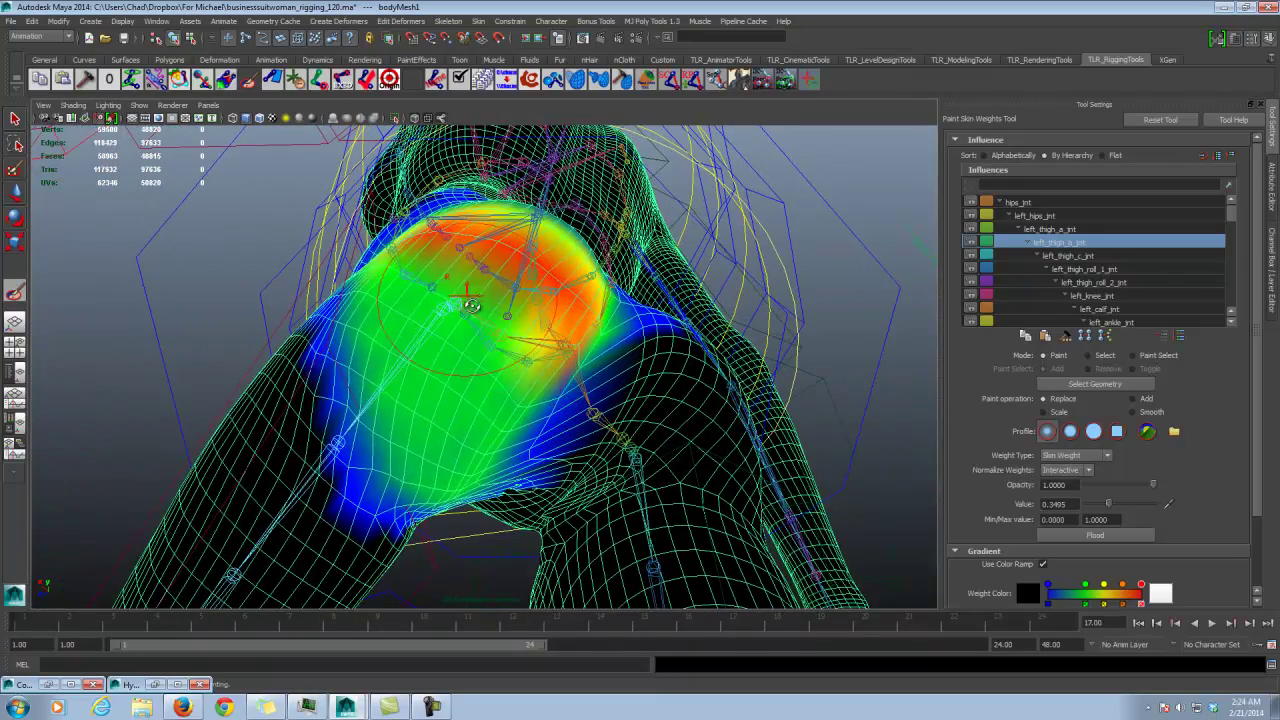
alt+drag(466, 286, 434, 366)
Step: Paint hips_jnt weights with Add at value 1 between the buttocks from the crotch upward
click(1050, 217)
alt+drag(494, 412, 577, 399)
click(1020, 204)
alt+drag(608, 318, 542, 397)
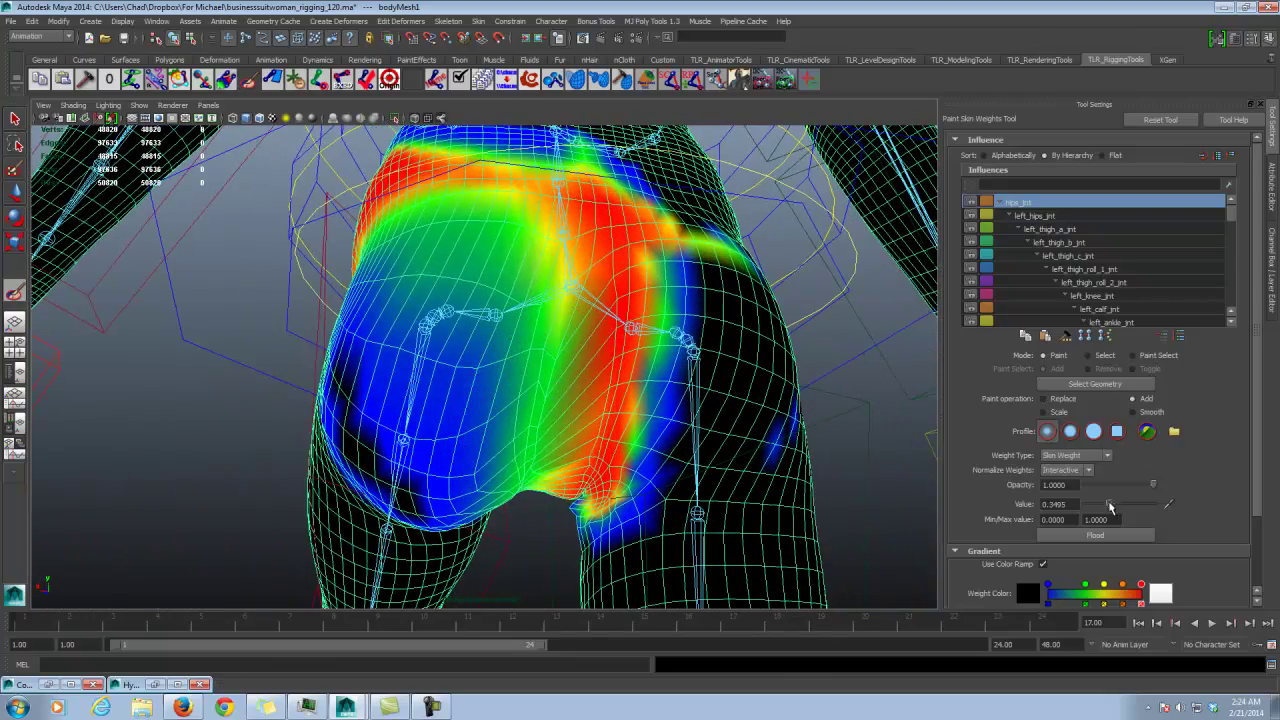
drag(1109, 506, 1160, 504)
alt+drag(563, 378, 558, 402)
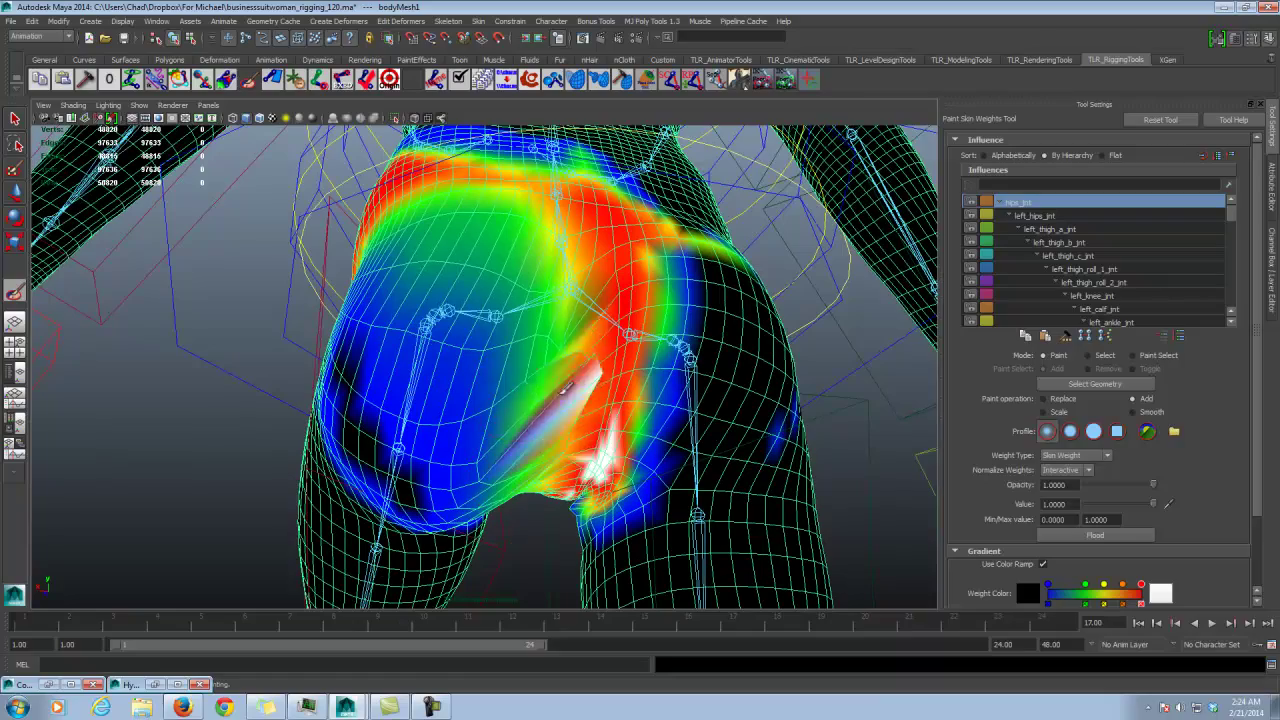
alt+drag(587, 351, 567, 361)
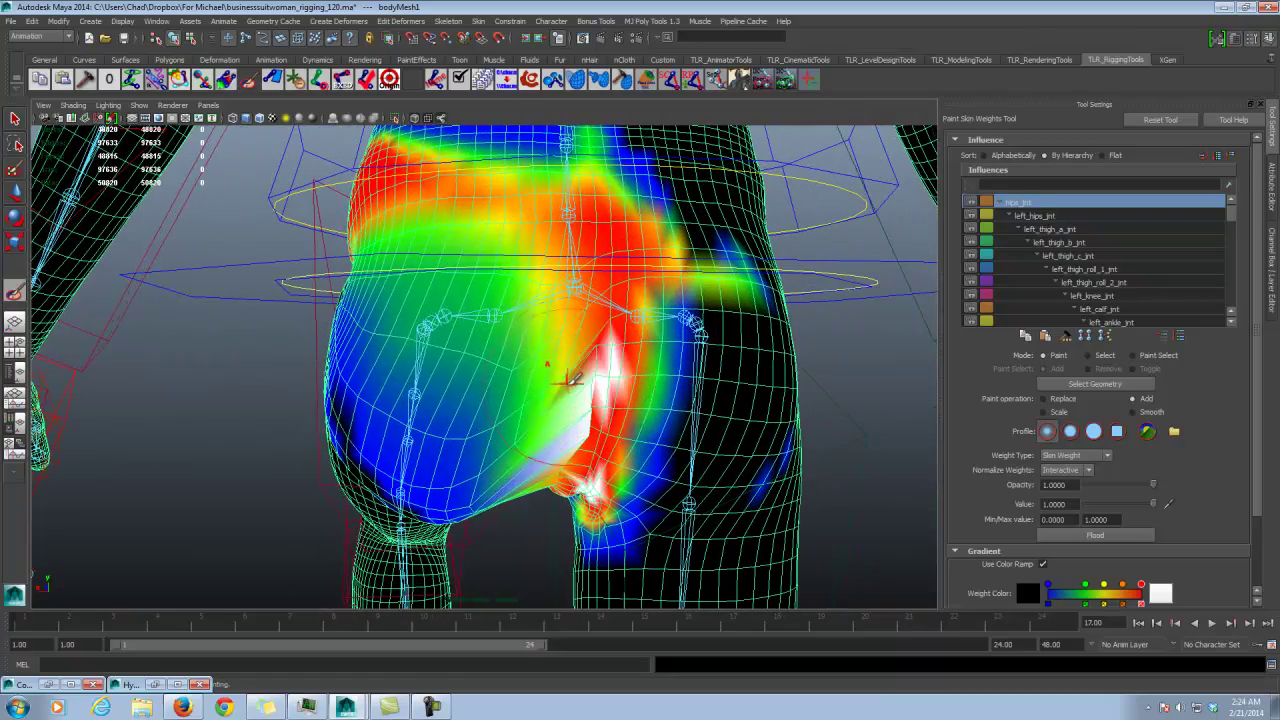
alt+drag(660, 384, 648, 350)
mouse_move(590, 455)
mouse_down()
mouse_move(632, 400)
mouse_move(645, 345)
mouse_up()
Step: Smooth the added hips_jnt weights between the buttocks and along the inner left buttock
click(1134, 412)
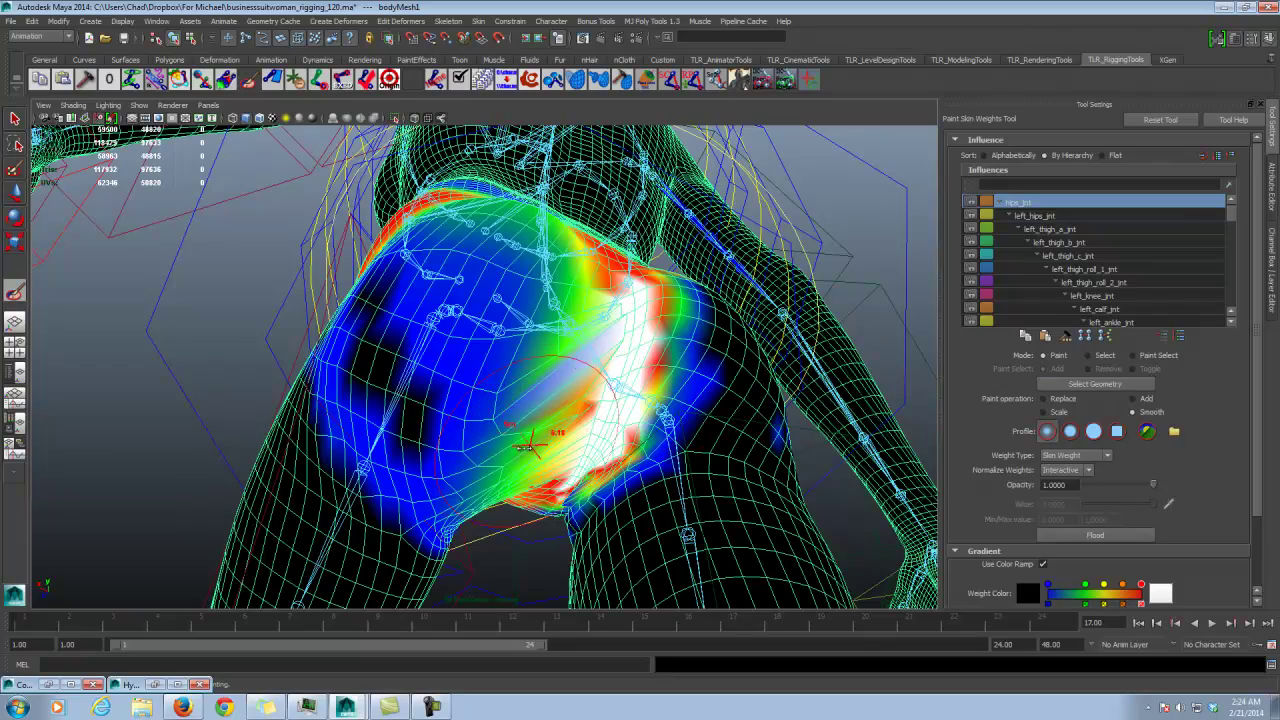
mouse_move(597, 364)
mouse_down()
mouse_move(635, 345)
mouse_move(660, 376)
mouse_move(557, 400)
mouse_move(580, 311)
mouse_up()
Step: Check the left_thigh_b_jnt weights over the left buttock and hip from behind
click(1060, 218)
click(1063, 230)
click(1091, 243)
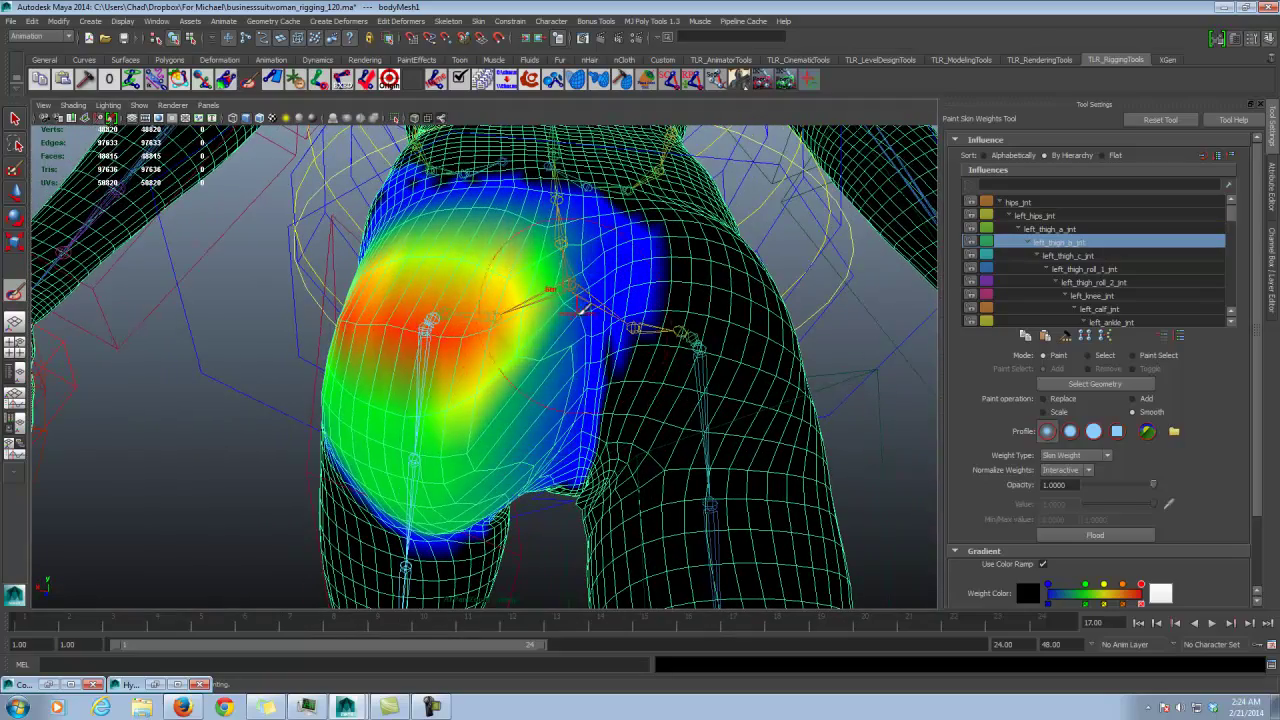
alt+drag(508, 458, 580, 402)
Step: Smooth the left_thigh_c_jnt weights from the left buttock across the crotch and over the upper hip
click(1067, 256)
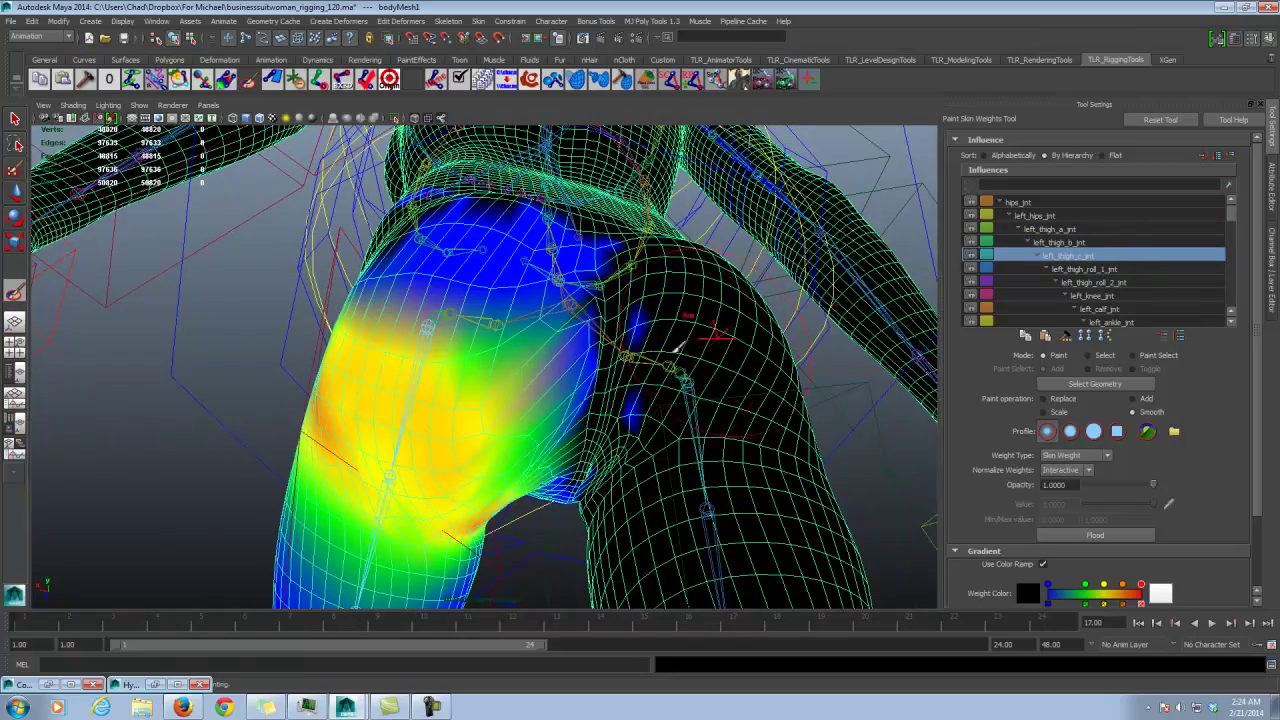
mouse_move(628, 342)
alt+mouse_down()
mouse_move(565, 397)
mouse_move(555, 467)
alt+mouse_up()
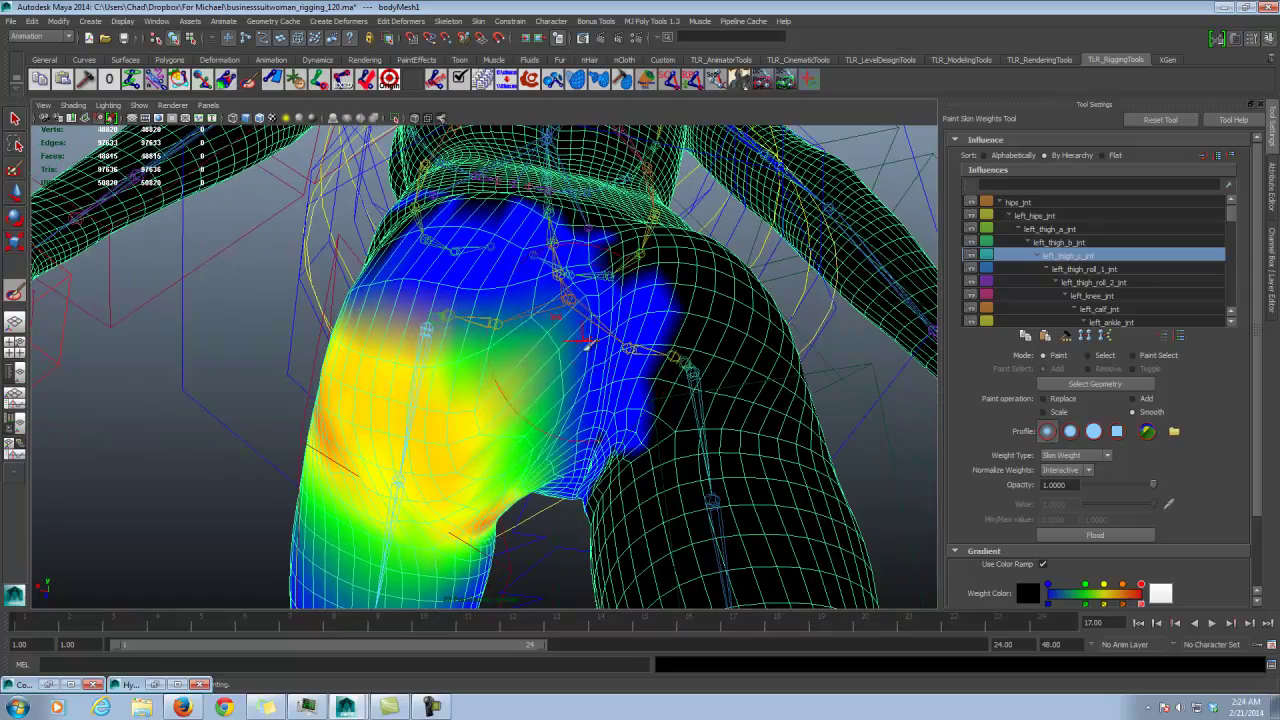
mouse_move(587, 343)
mouse_down()
mouse_move(574, 310)
mouse_move(590, 318)
mouse_move(488, 299)
mouse_up()
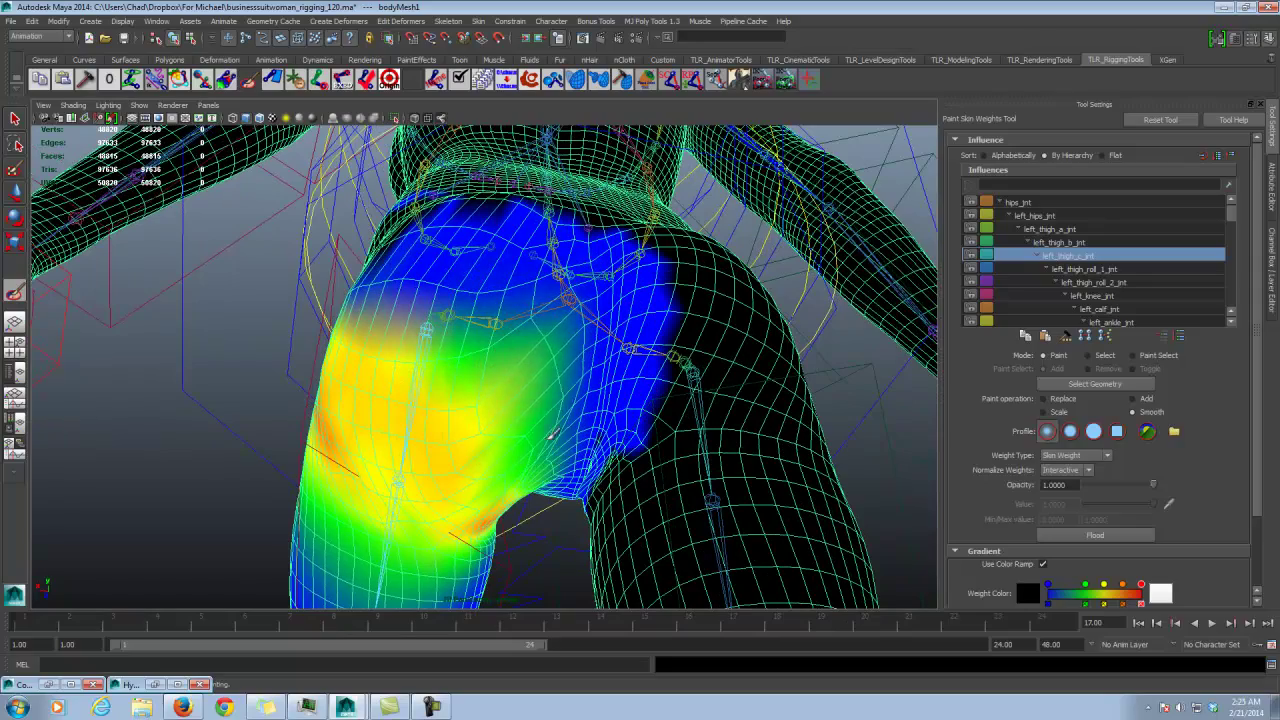
alt+drag(594, 437, 556, 391)
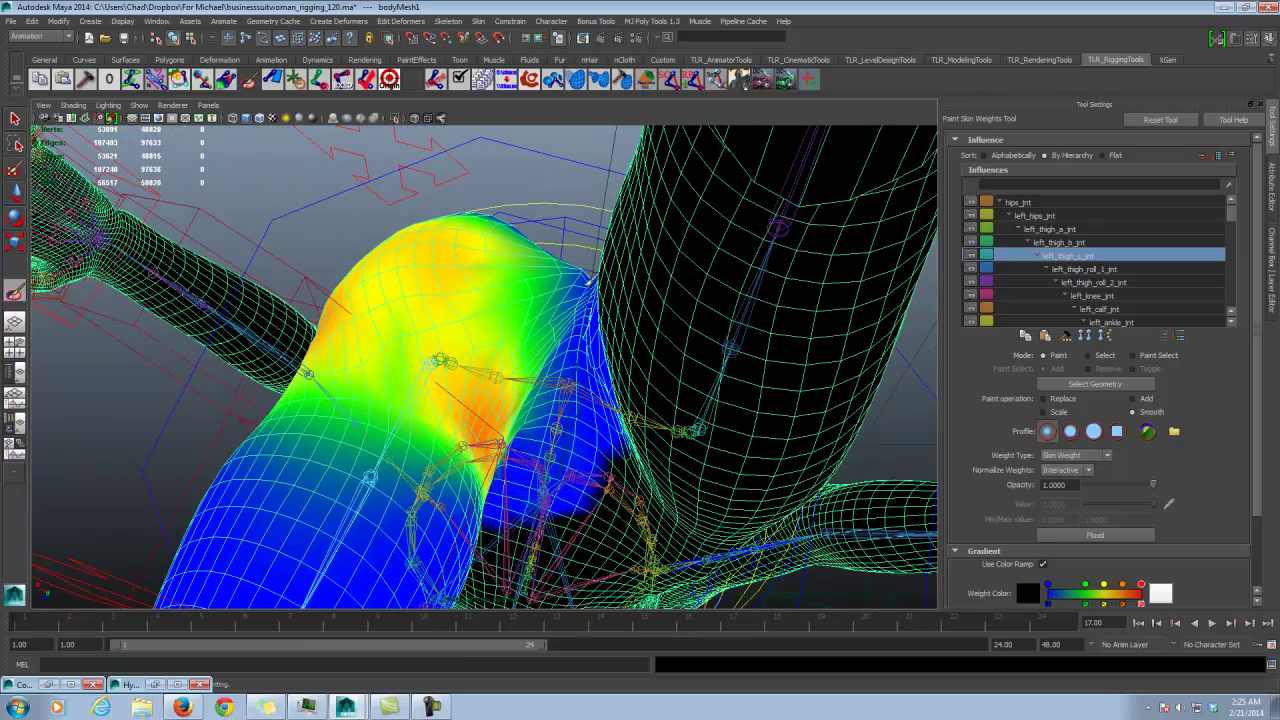
alt+drag(572, 303, 527, 352)
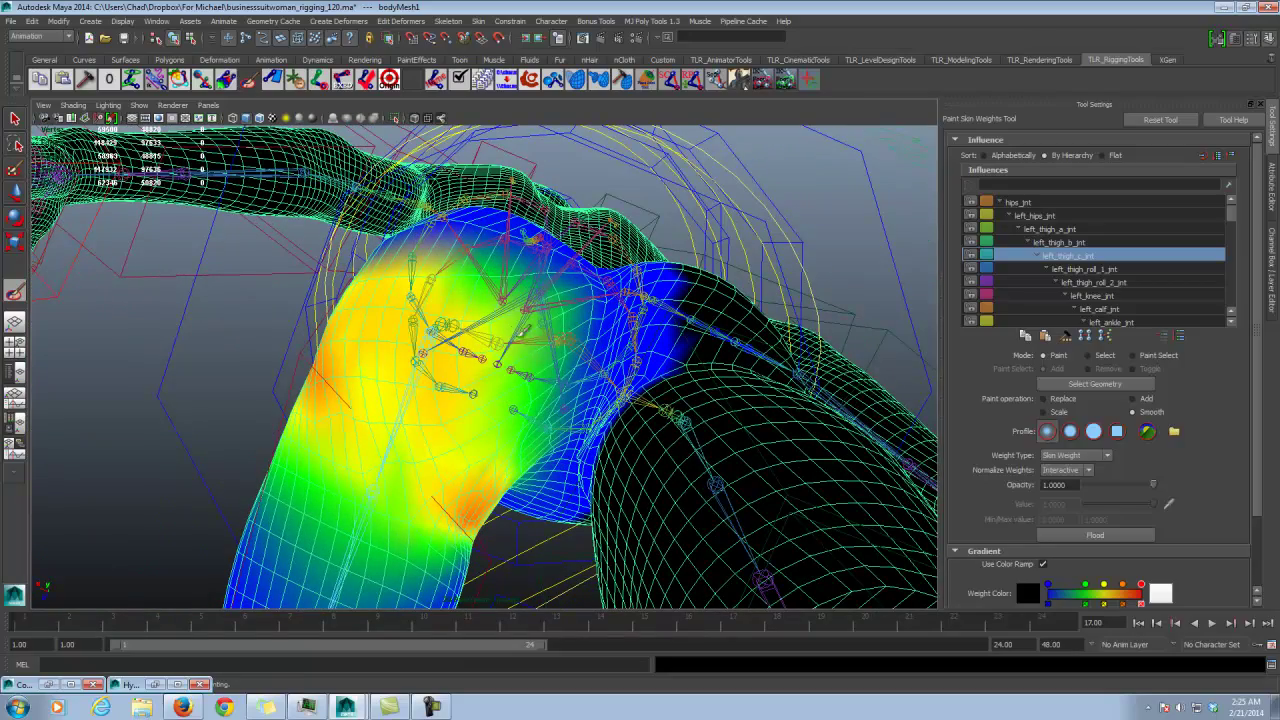
alt+drag(589, 323, 564, 326)
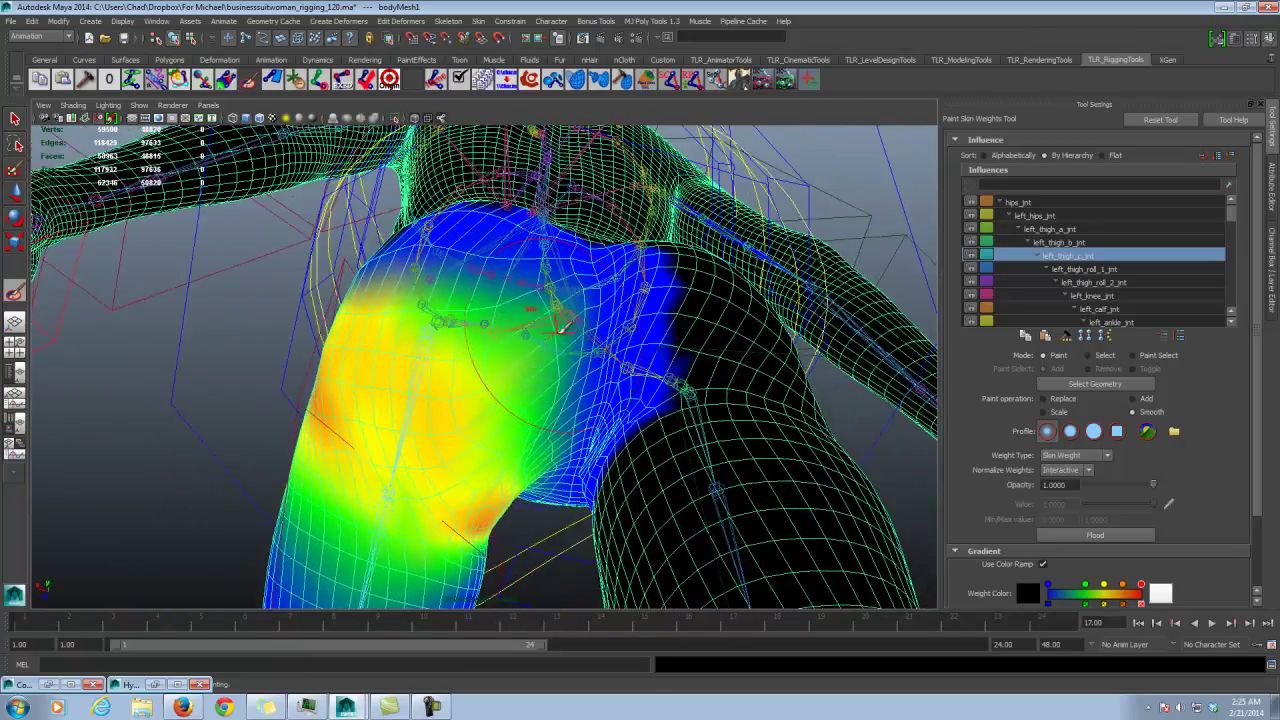
alt+drag(467, 262, 400, 240)
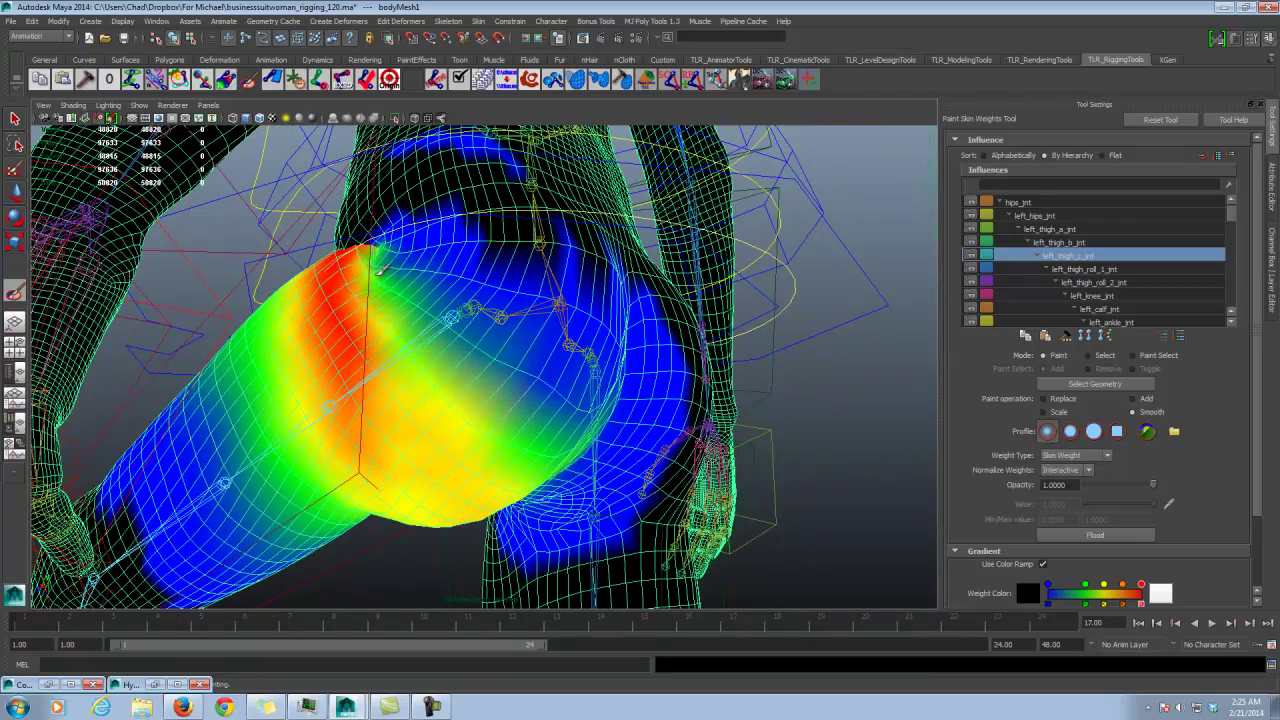
alt+drag(540, 383, 460, 358)
Step: Paint left_thigh_a_jnt weights with Add at value 1 across the middle and upper left buttock
click(1058, 242)
alt+drag(381, 420, 596, 364)
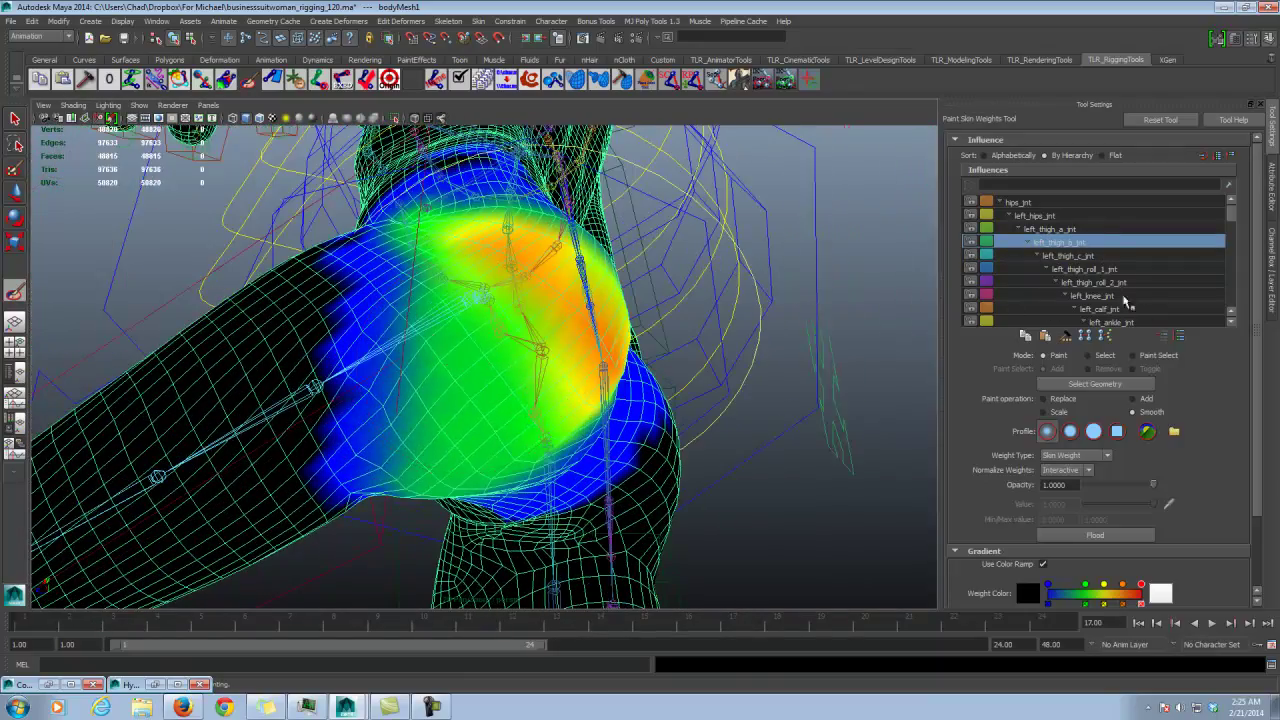
click(1050, 229)
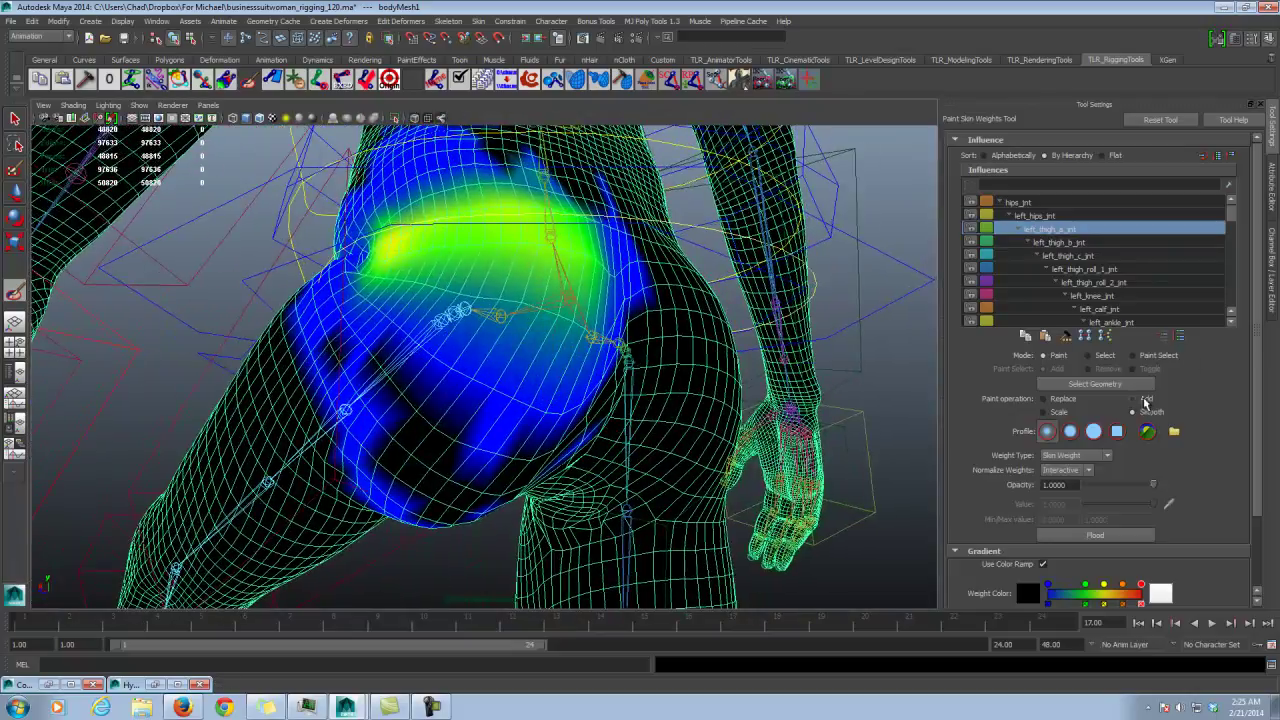
click(1146, 402)
mouse_move(631, 382)
alt+mouse_down()
mouse_move(641, 394)
mouse_move(560, 377)
mouse_move(517, 420)
mouse_move(580, 400)
mouse_move(460, 410)
mouse_move(520, 395)
mouse_move(487, 399)
mouse_move(489, 455)
alt+mouse_up()
alt+drag(563, 372, 540, 290)
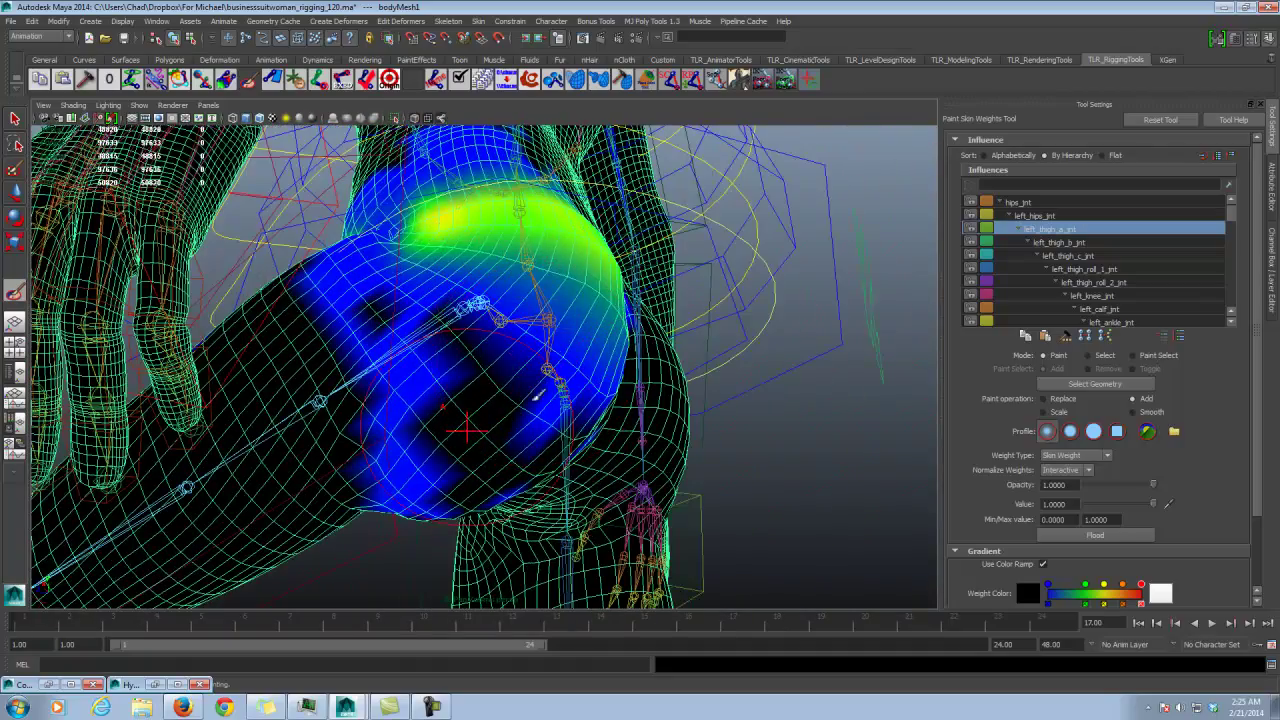
alt+drag(537, 396, 476, 403)
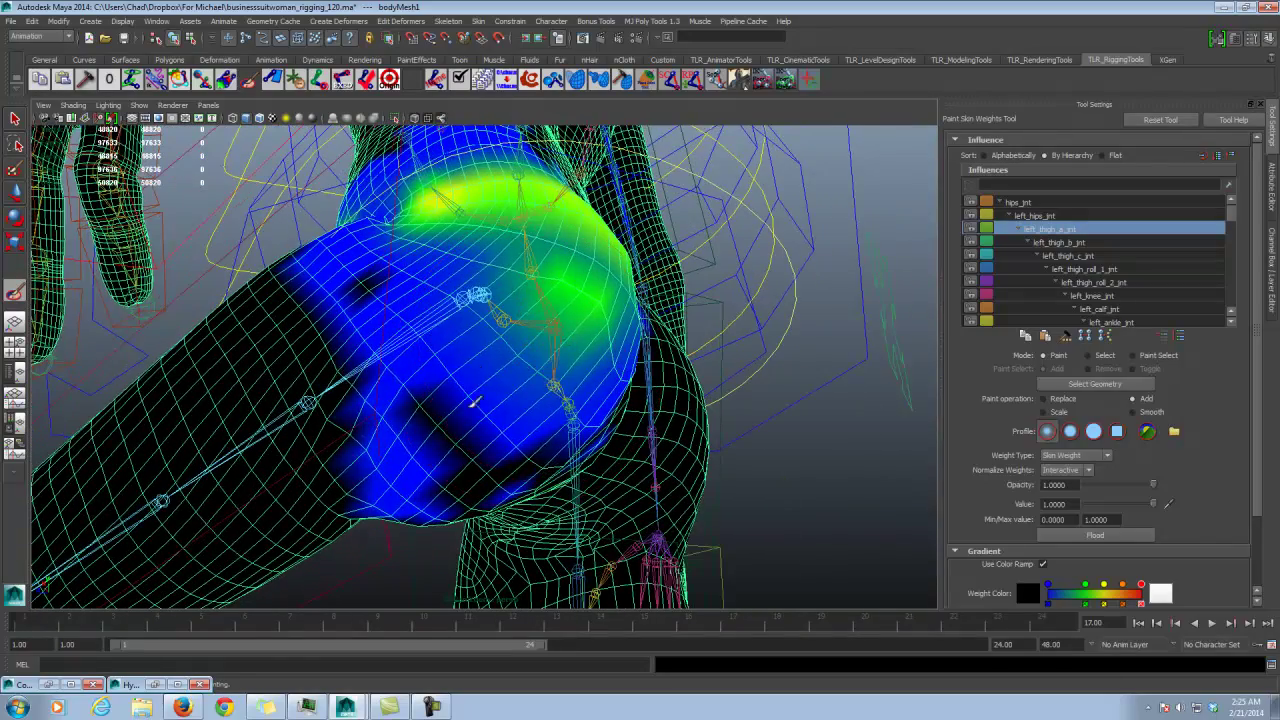
alt+drag(584, 374, 522, 364)
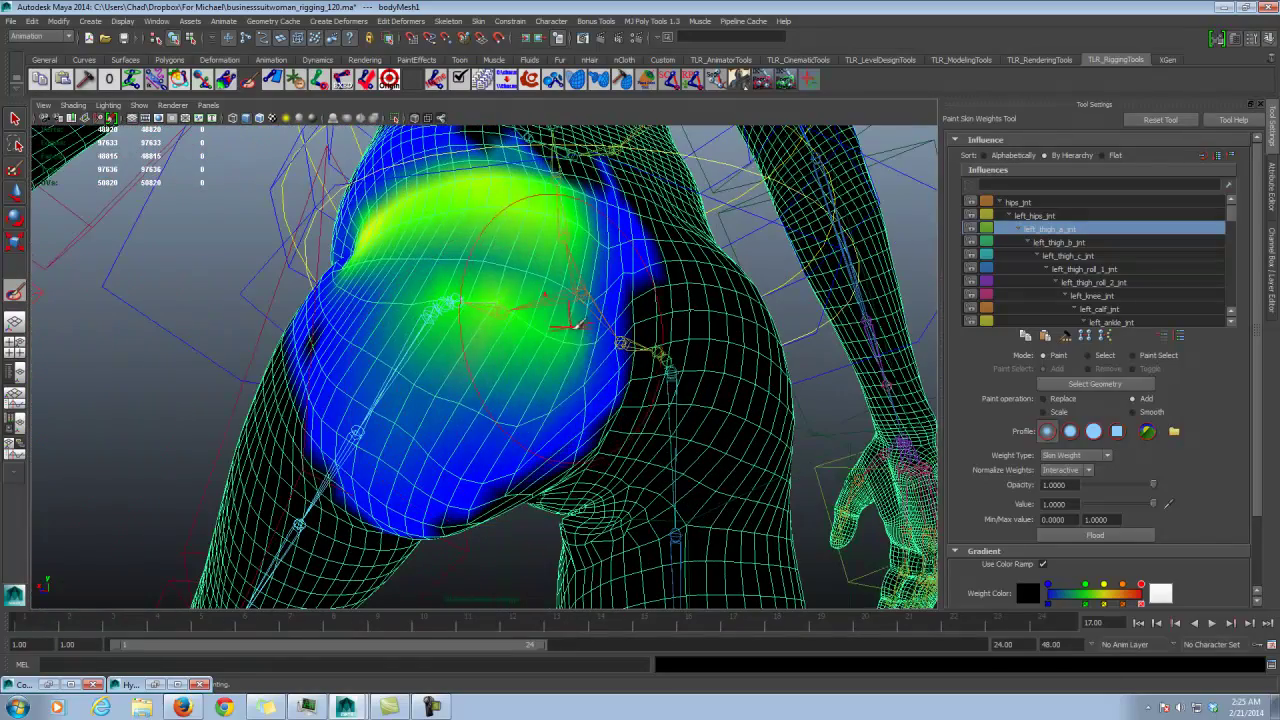
alt+drag(367, 276, 418, 311)
Step: Smooth the added left_thigh_a_jnt weights over the left buttock and compare them with left_thigh_b_jnt
click(1133, 411)
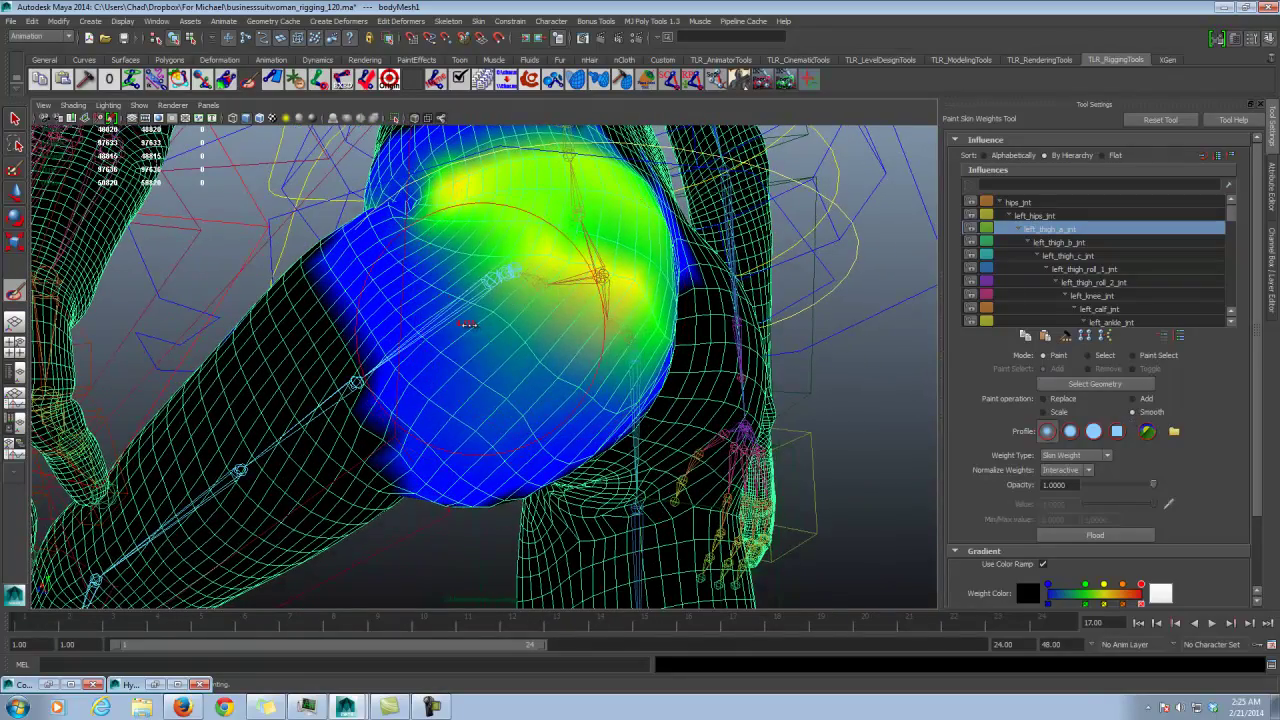
alt+drag(638, 377, 492, 280)
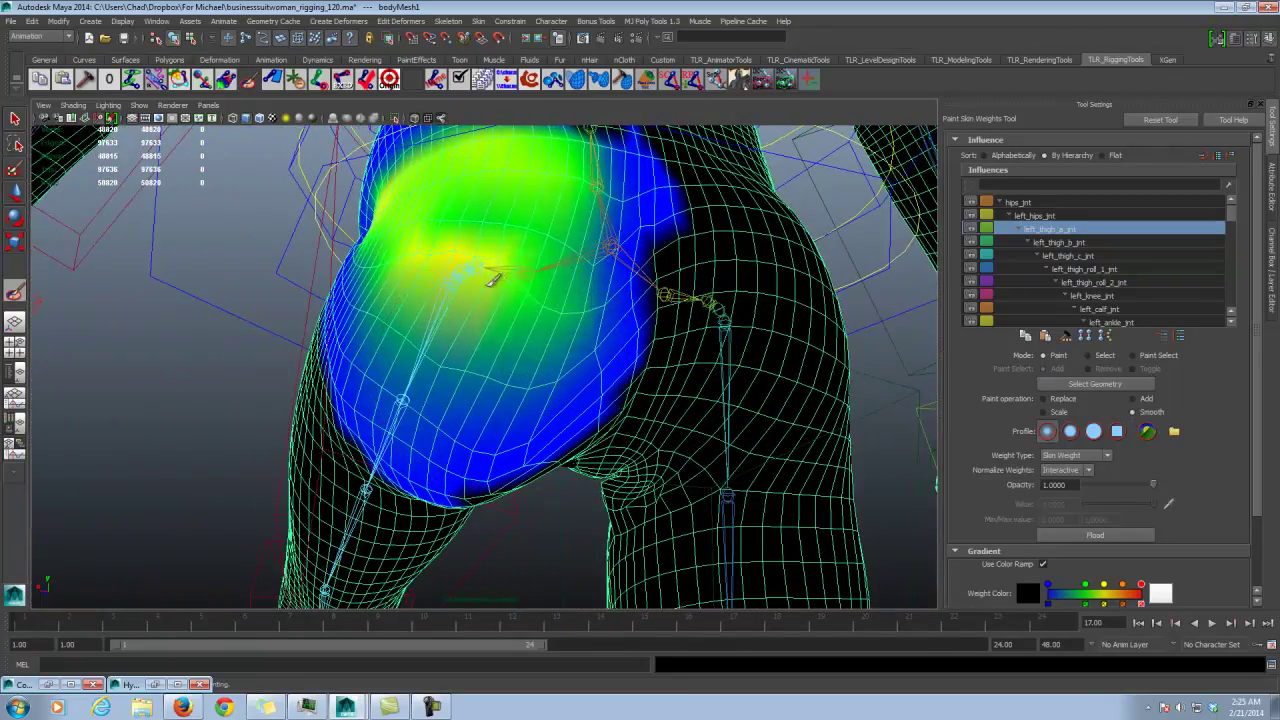
alt+drag(578, 250, 465, 390)
click(1078, 243)
alt+drag(620, 372, 700, 290)
Step: Undo a trial Add stroke of hips_jnt weights between the buttocks and lower the brush value to 0.2621
click(1013, 205)
click(1146, 398)
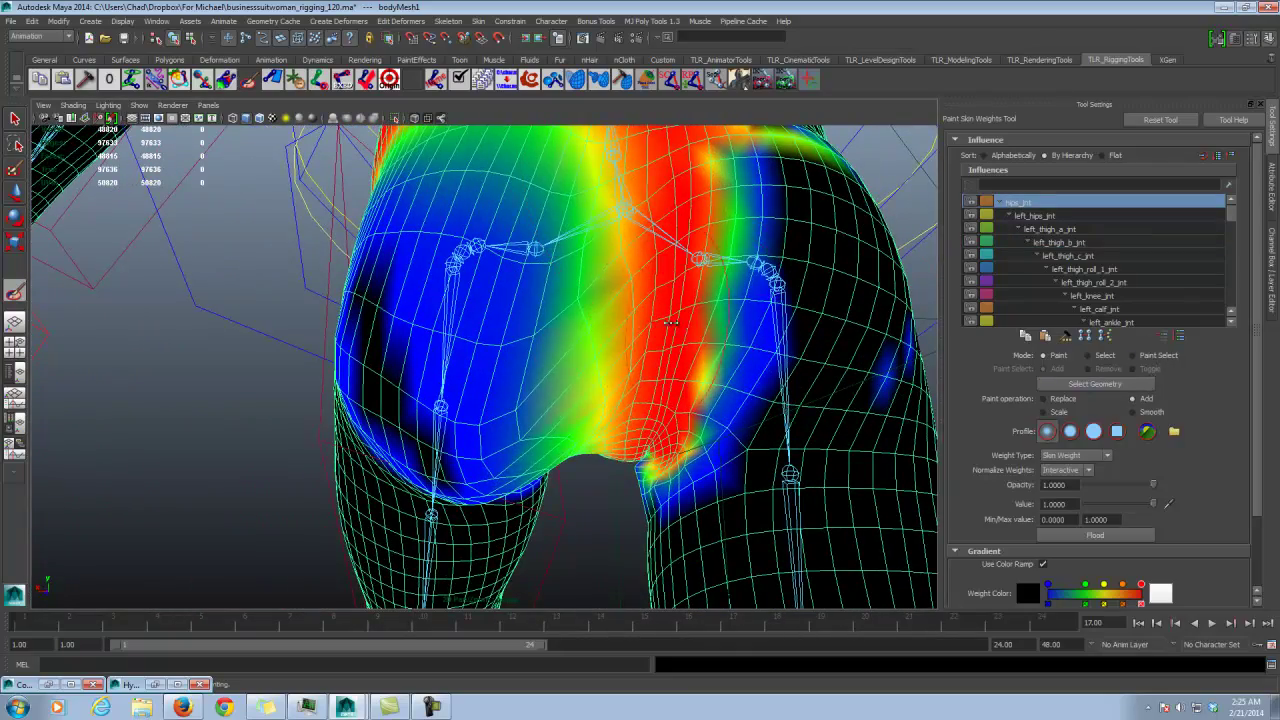
mouse_move(660, 445)
mouse_down()
mouse_move(660, 370)
mouse_move(630, 307)
mouse_up()
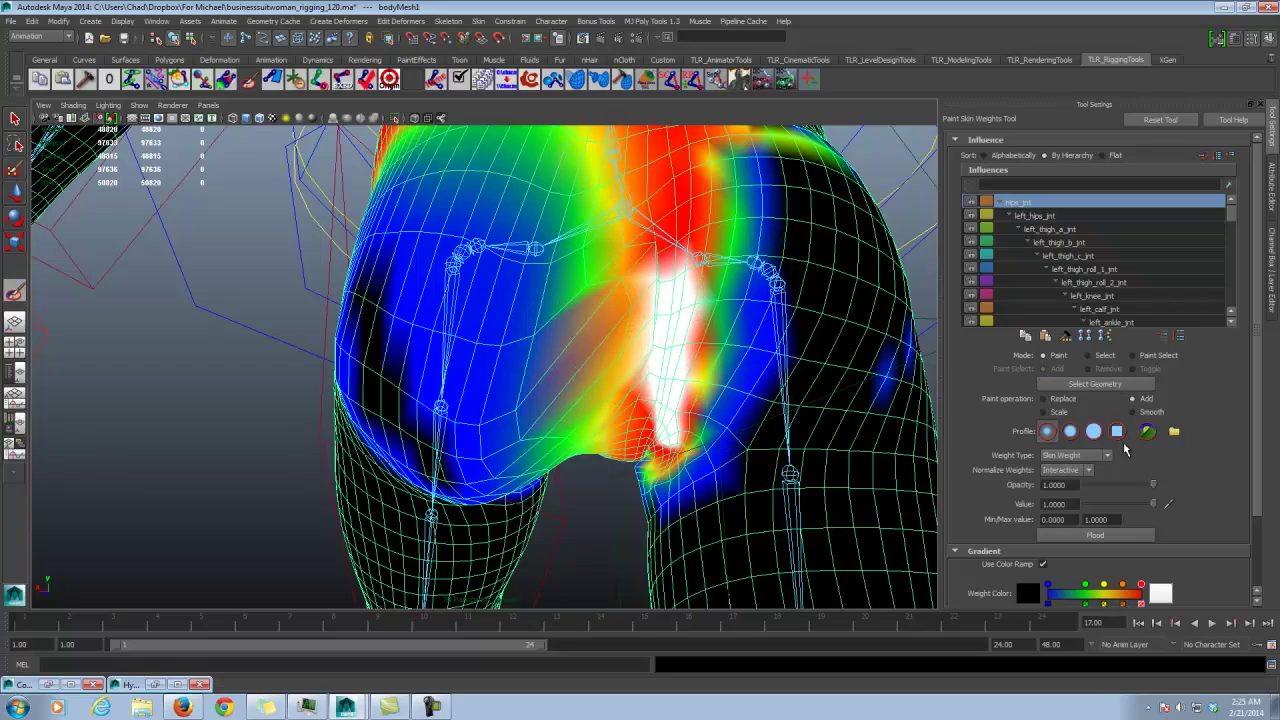
click(1103, 503)
key(ctrl+z)
Step: Paint hips_jnt weights with Add at 0.2621 up the inner left buttock and across the lower back
alt+drag(665, 400, 633, 404)
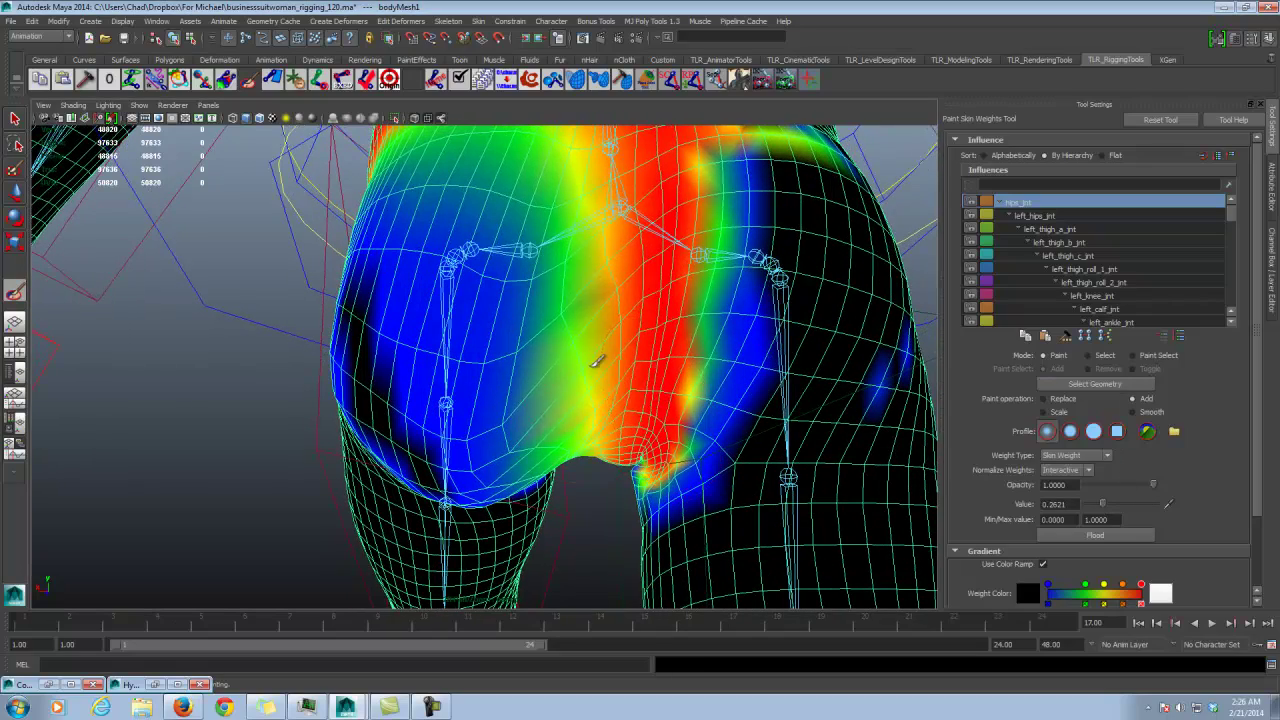
drag(597, 361, 566, 215)
mouse_move(605, 276)
alt+mouse_down()
mouse_move(618, 274)
mouse_move(577, 216)
mouse_move(470, 195)
alt+mouse_up()
drag(575, 235, 425, 220)
alt+drag(432, 222, 525, 256)
mouse_move(585, 250)
mouse_down()
mouse_move(415, 222)
mouse_move(392, 195)
mouse_move(390, 220)
mouse_move(602, 214)
mouse_up()
drag(645, 265, 624, 261)
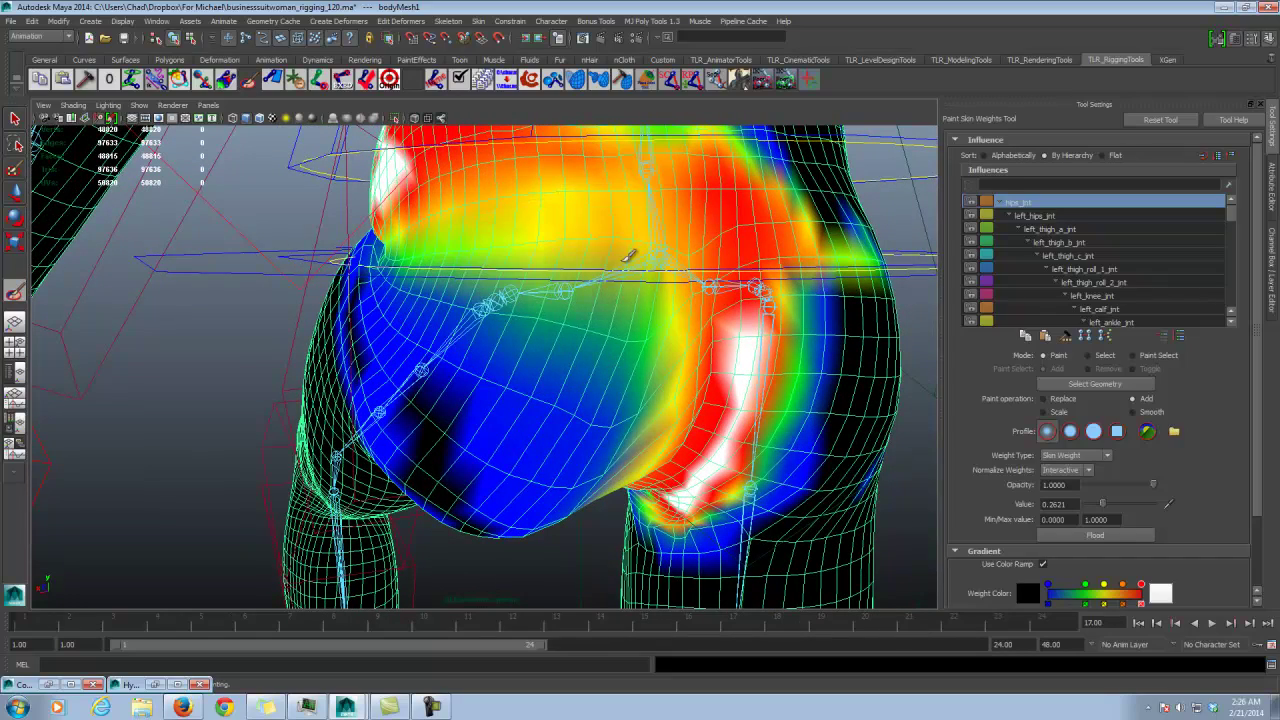
Step: Smooth the hips_jnt weights along the inner left buttock from the crotch upward
alt+drag(630, 337, 736, 322)
click(1133, 412)
key(b)
mouse_move(602, 414)
mouse_down()
mouse_move(640, 390)
mouse_move(580, 330)
mouse_move(502, 429)
mouse_up()
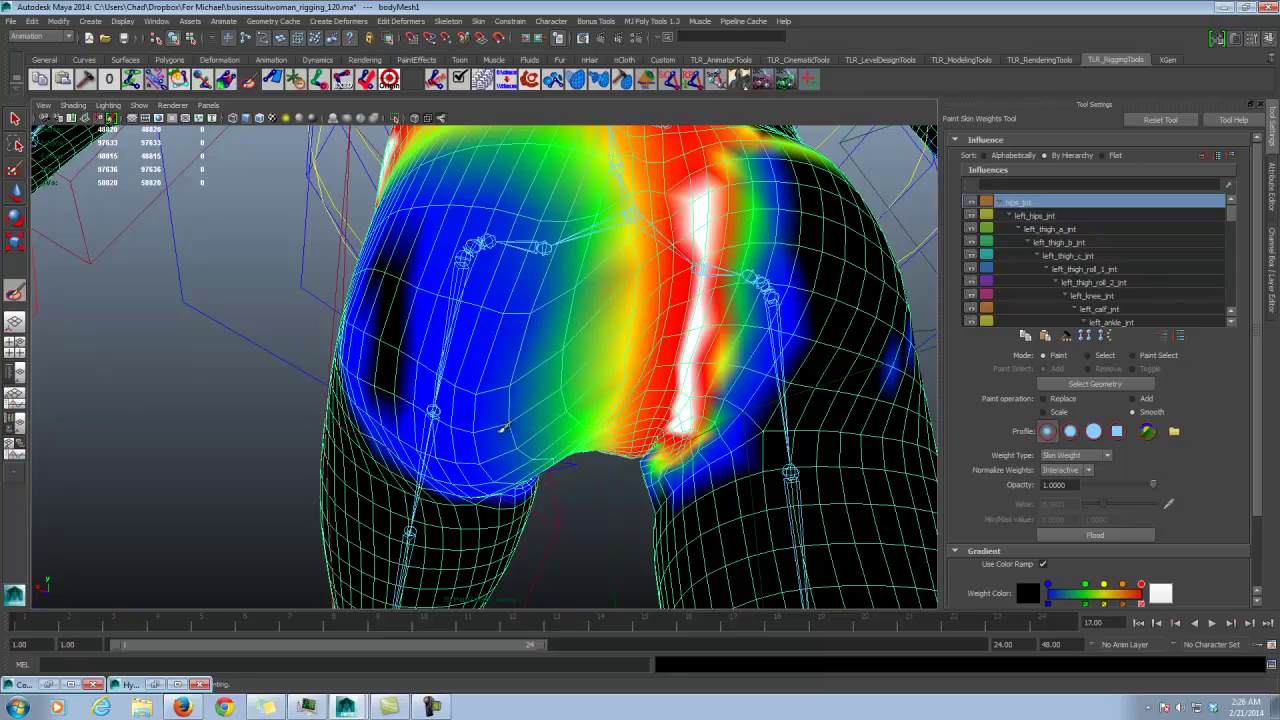
mouse_move(562, 402)
alt+mouse_down()
mouse_move(591, 366)
mouse_move(586, 342)
alt+mouse_up()
mouse_move(563, 336)
mouse_down()
mouse_move(511, 431)
mouse_move(555, 436)
mouse_move(510, 406)
mouse_move(600, 320)
mouse_up()
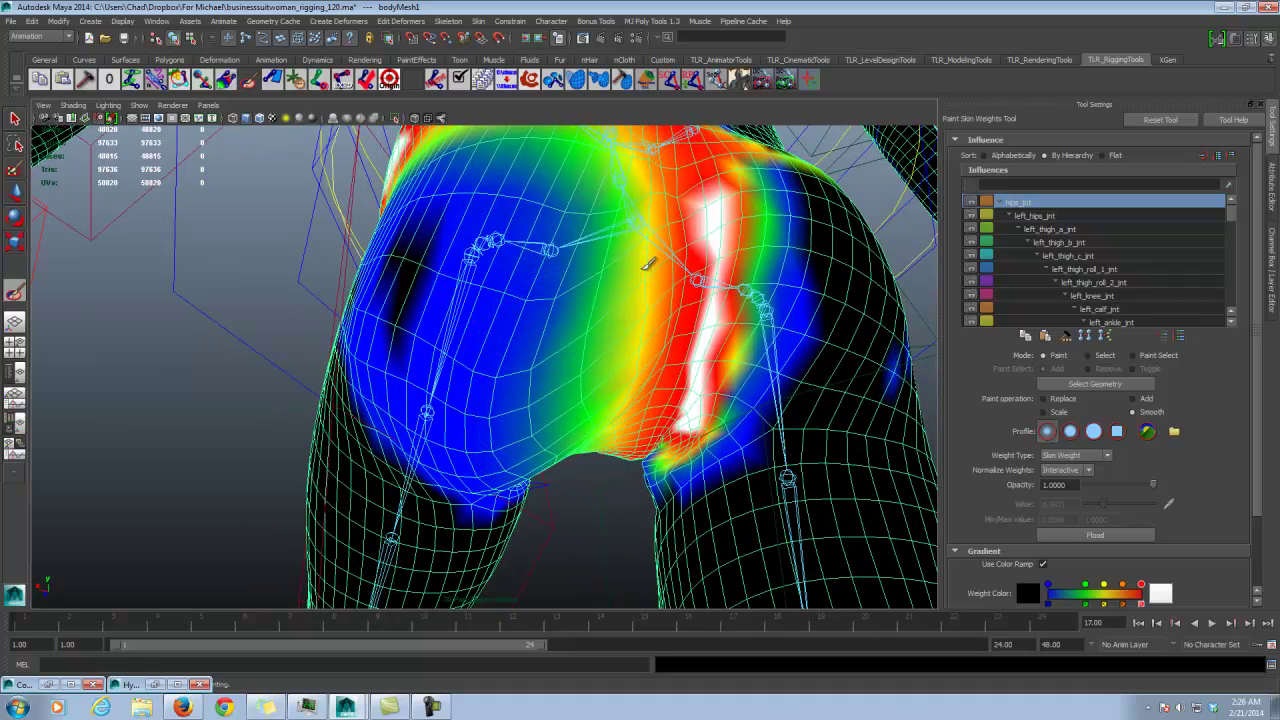
Step: Check the left_thigh_a_jnt and left_thigh_b_jnt weights around the left buttock and under the raised thigh
click(1050, 229)
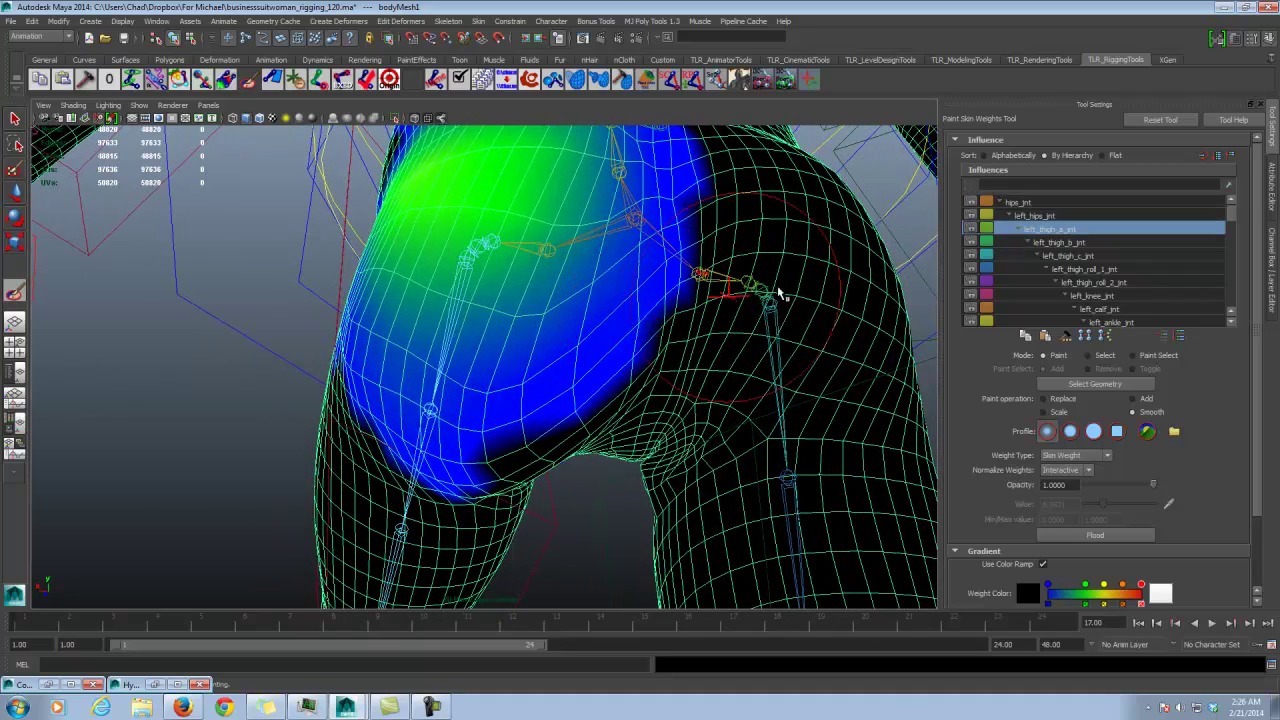
click(1084, 243)
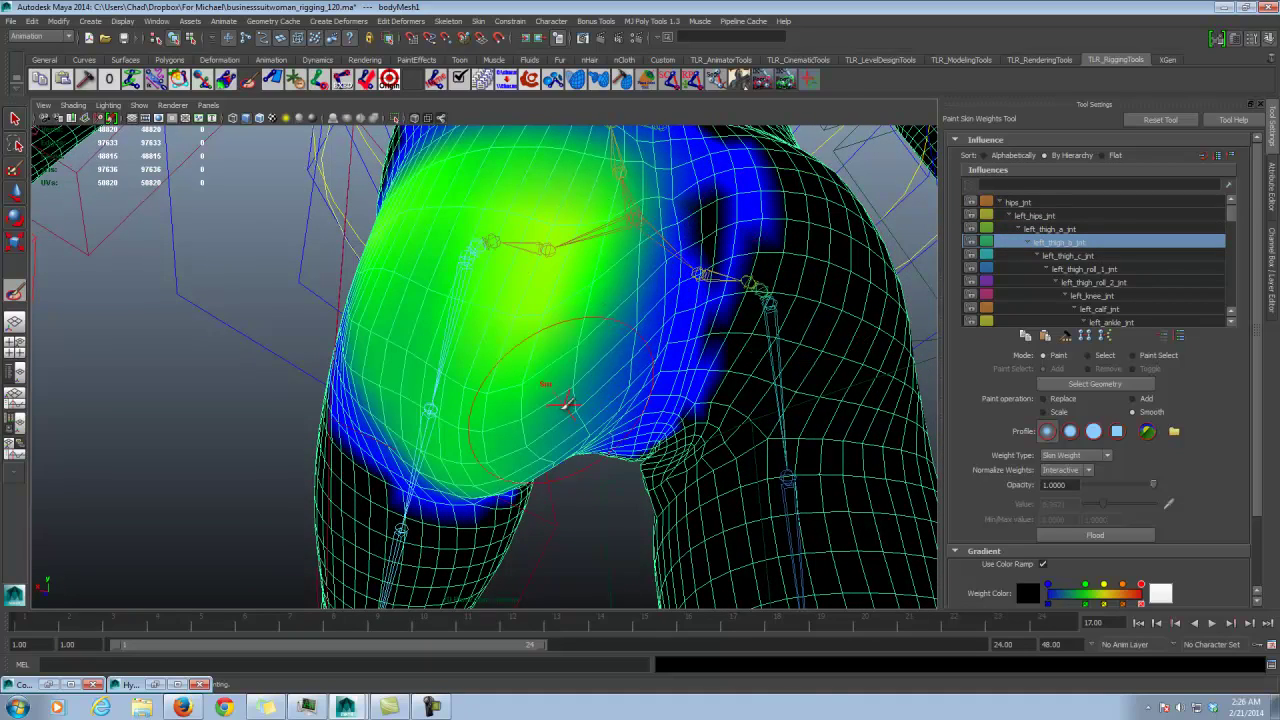
alt+drag(630, 162, 502, 402)
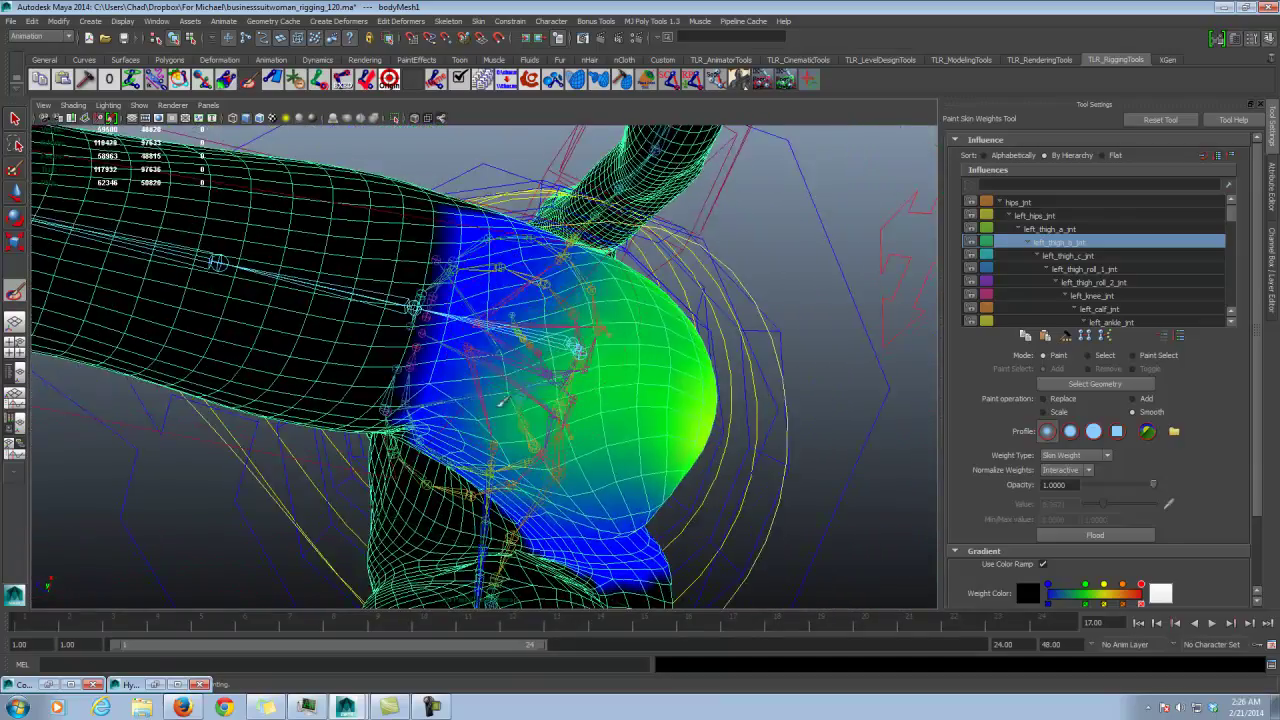
alt+drag(563, 441, 385, 448)
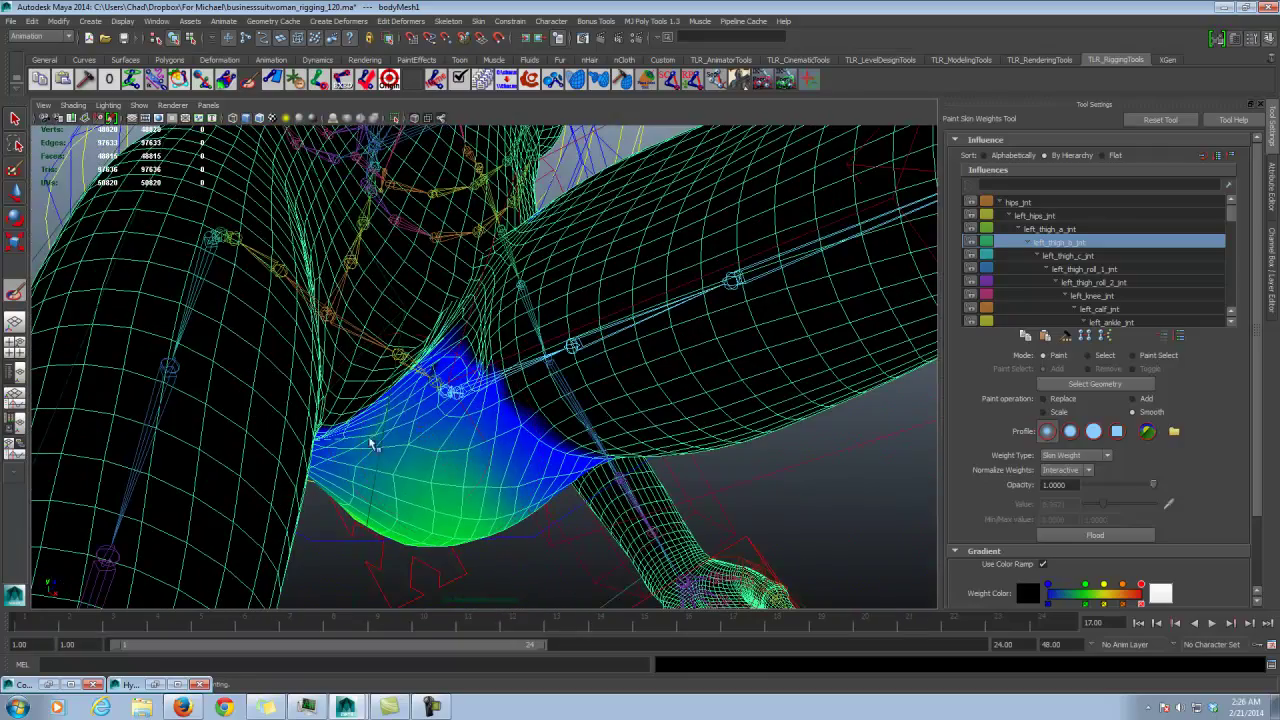
Step: Paint hips_jnt weights with Add at 0.2621 on the underside of the crotch beside the raised left thigh
click(1025, 202)
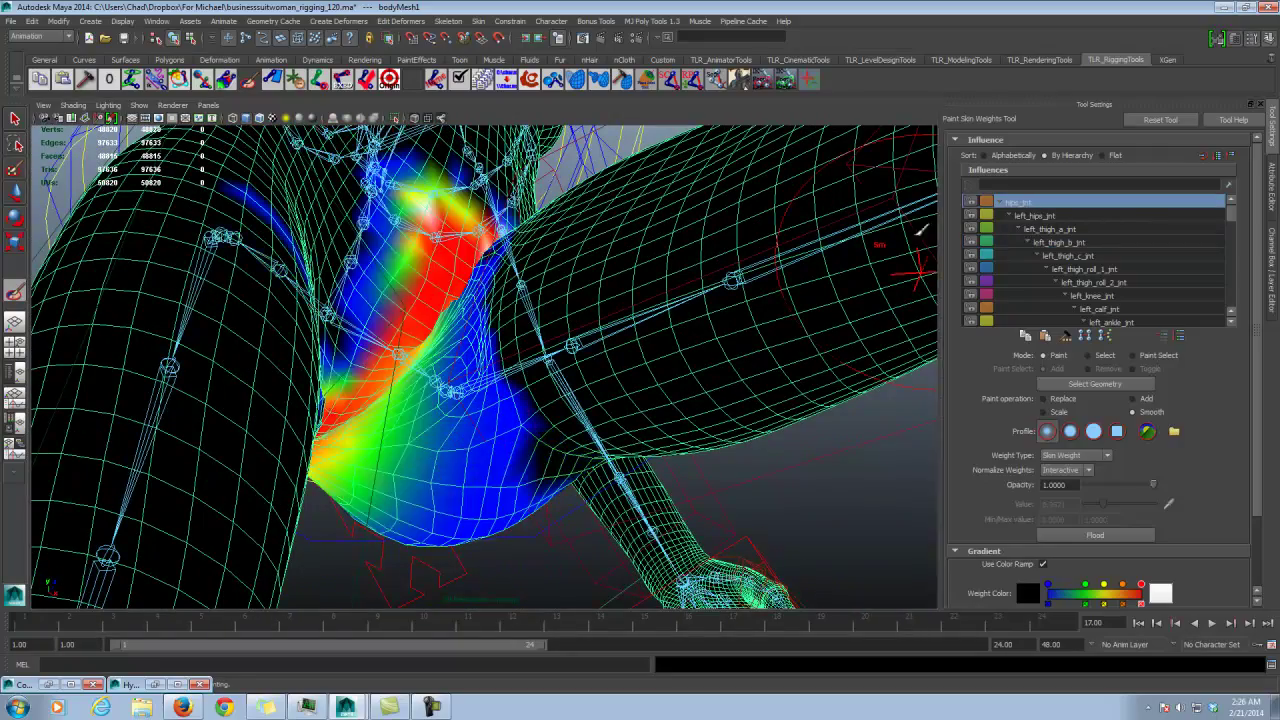
alt+drag(470, 400, 337, 455)
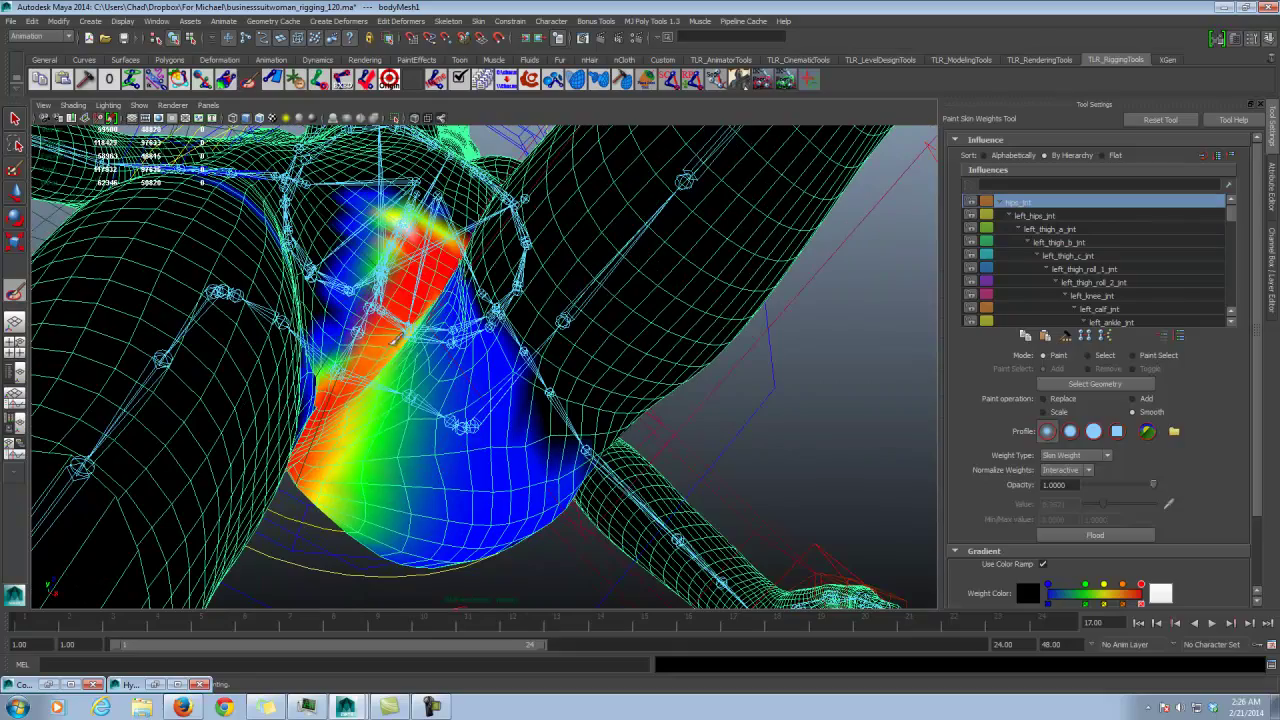
alt+drag(385, 350, 640, 365)
alt+right_drag(640, 365, 1216, 387)
click(1133, 398)
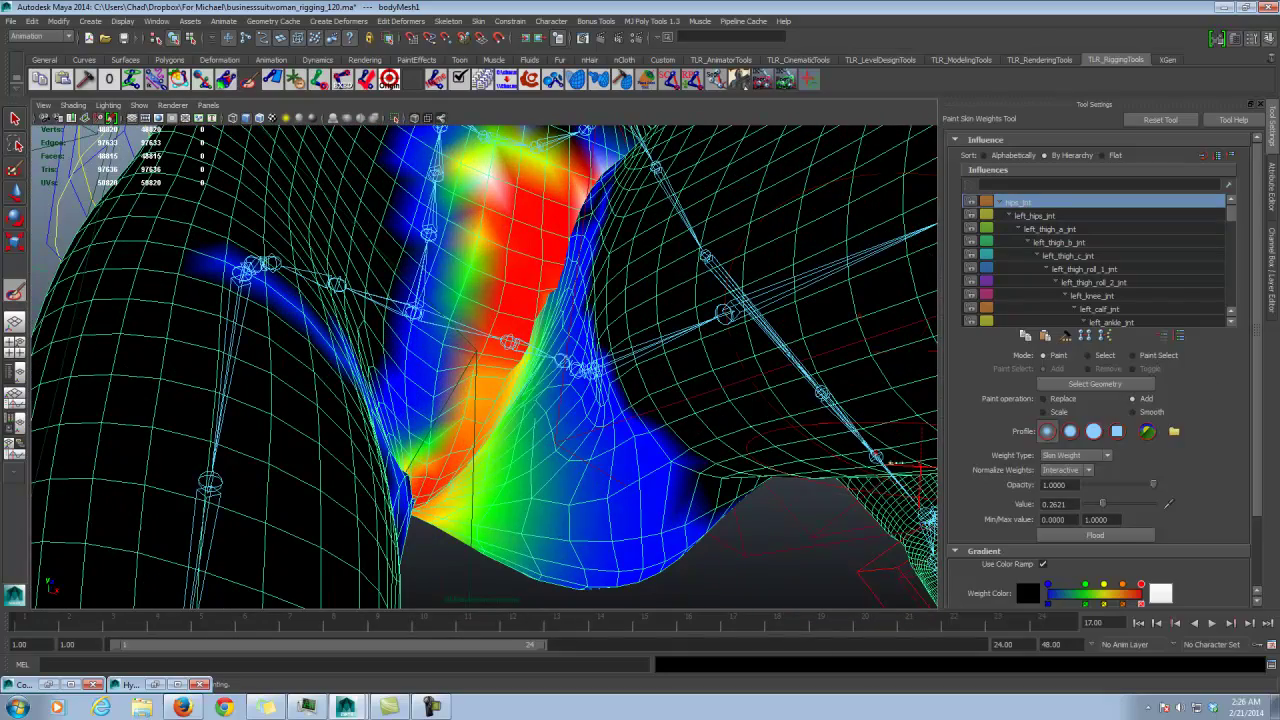
drag(478, 372, 453, 445)
mouse_move(457, 440)
alt+mouse_down()
mouse_move(822, 403)
mouse_move(729, 383)
mouse_move(742, 382)
mouse_move(682, 428)
alt+mouse_up()
Step: Smooth the hips_jnt weights from the crotch underside into the lower left buttock
click(1133, 412)
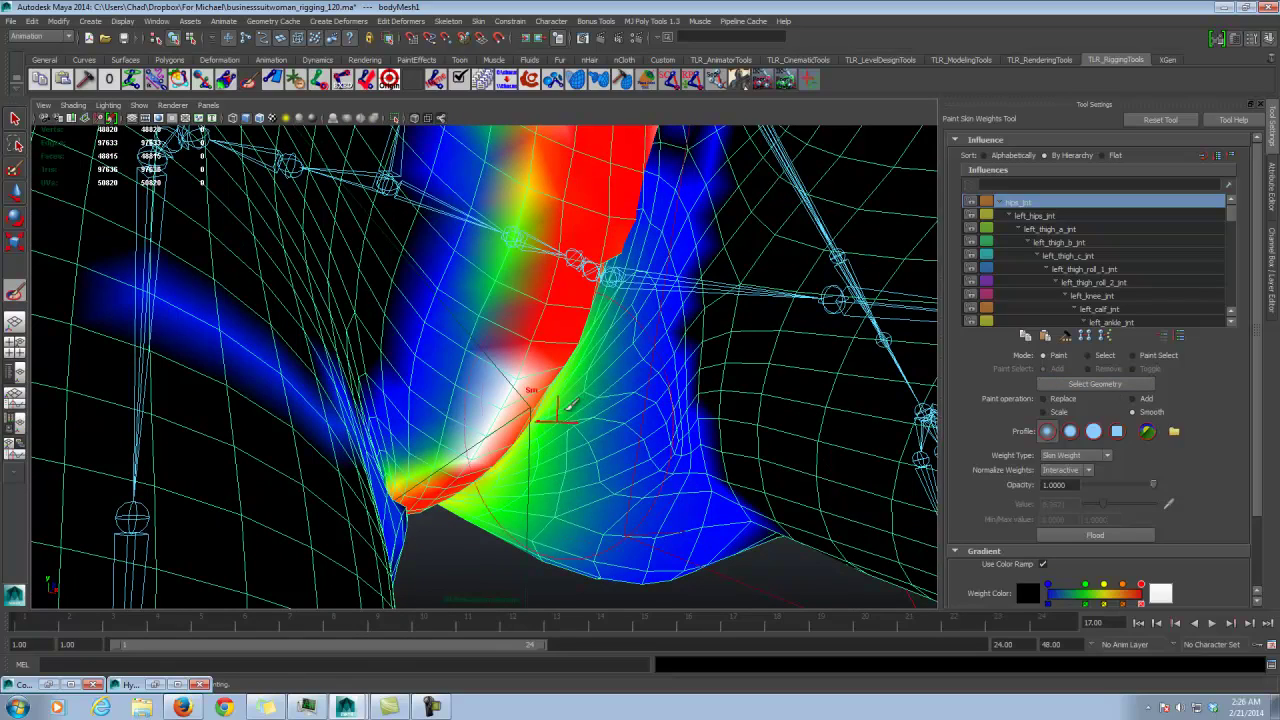
mouse_move(558, 430)
mouse_down()
mouse_move(650, 450)
mouse_move(632, 395)
mouse_move(561, 494)
mouse_up()
mouse_move(643, 450)
mouse_down()
mouse_move(662, 333)
mouse_move(657, 500)
mouse_move(635, 516)
mouse_move(612, 512)
mouse_move(606, 443)
mouse_up()
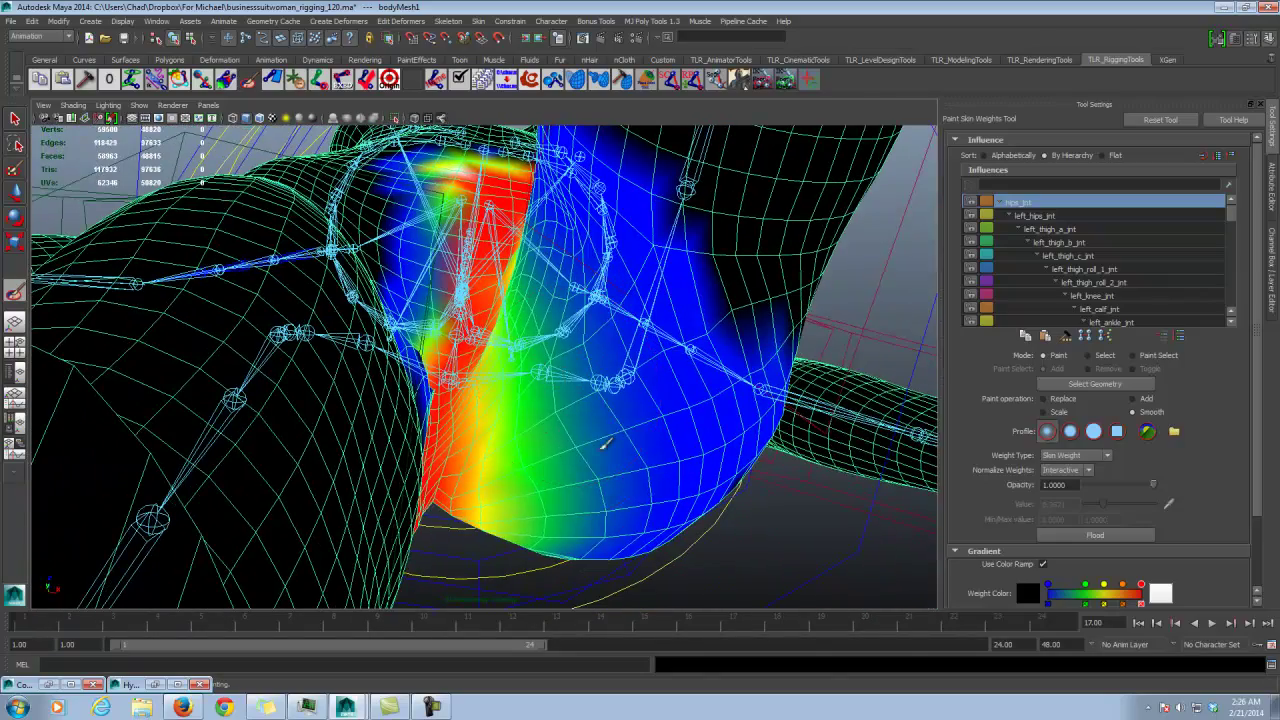
alt+drag(662, 484, 472, 464)
alt+drag(543, 433, 665, 315)
Step: Paint hips_jnt weights lightly with Add at 0.0291 over the left buttock and outer hip
click(1145, 398)
click(1086, 504)
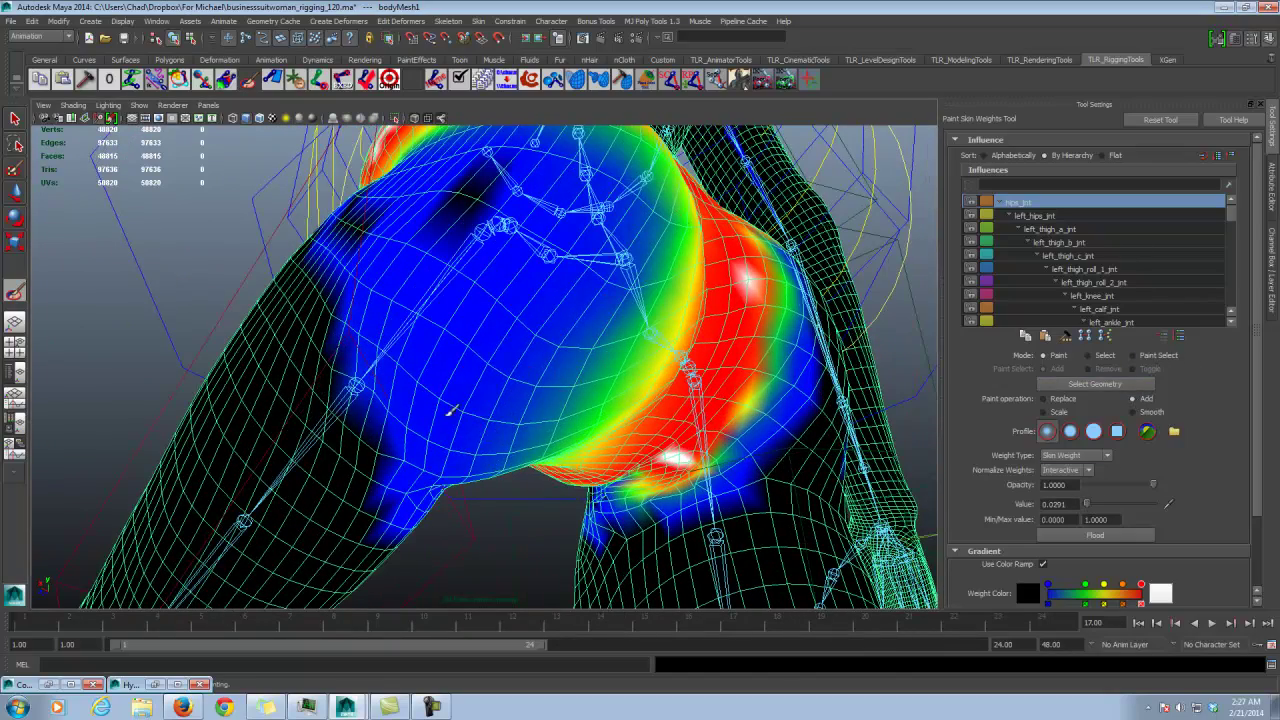
mouse_move(449, 411)
mouse_down()
mouse_move(486, 443)
mouse_move(531, 326)
mouse_move(432, 298)
mouse_move(608, 286)
mouse_move(495, 430)
mouse_up()
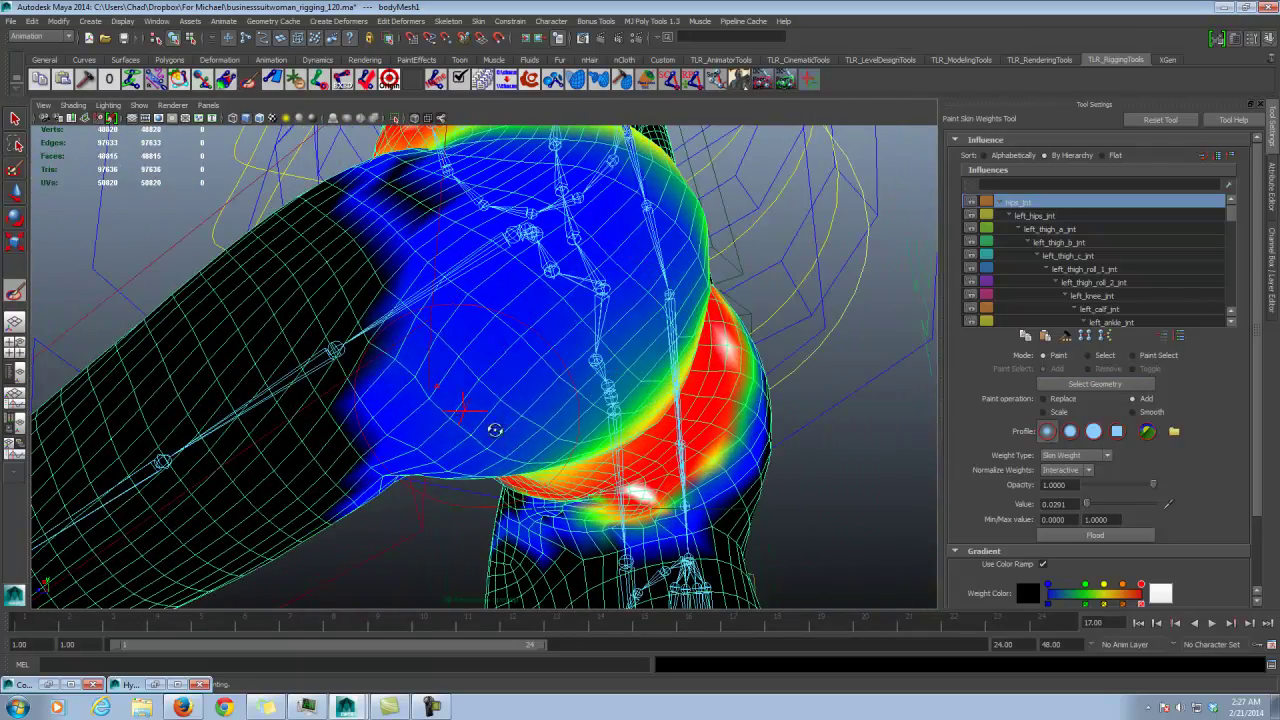
alt+drag(569, 361, 650, 328)
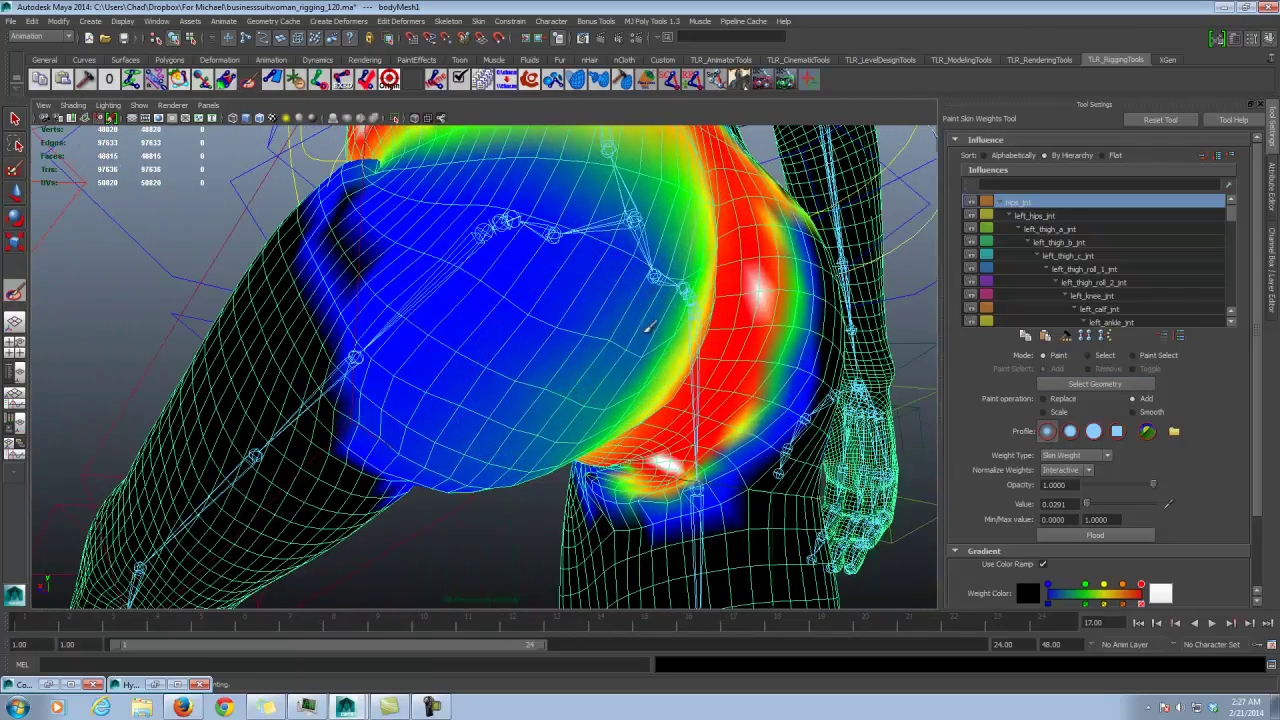
alt+drag(645, 268, 612, 222)
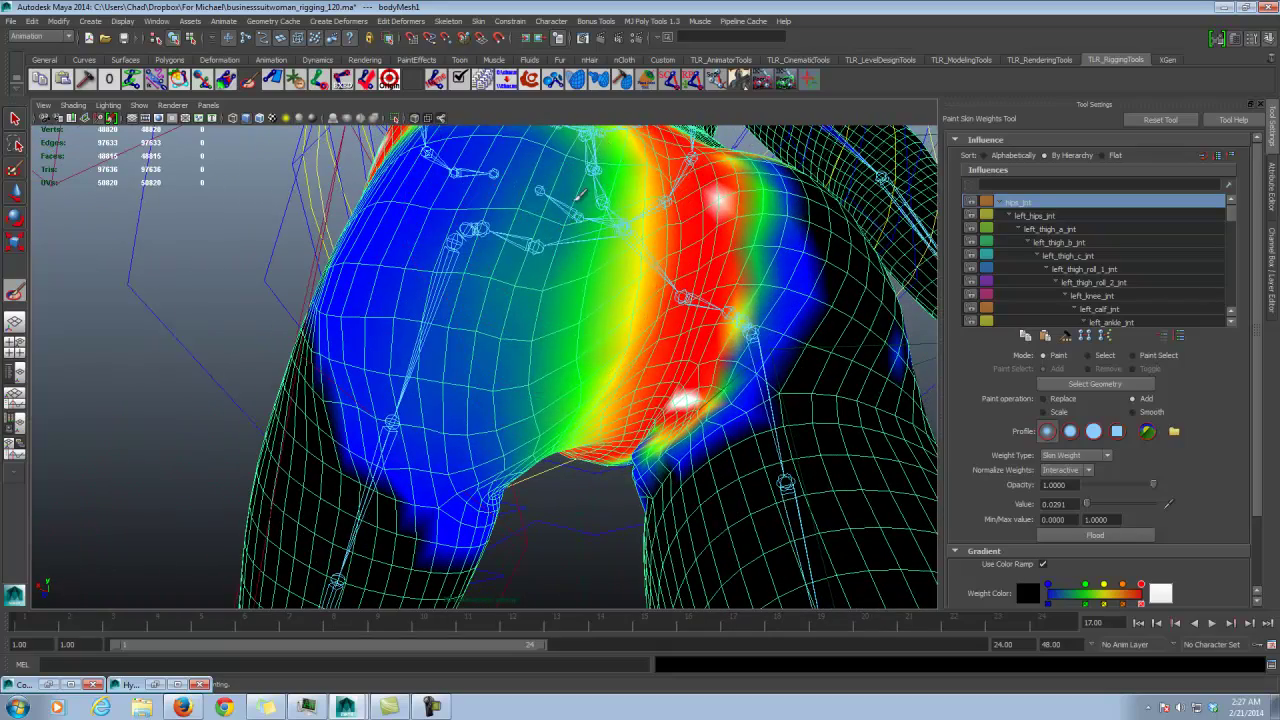
Step: Smooth the hips_jnt weights across the left buttock, outer hip and the underside of the raised thigh
click(1150, 416)
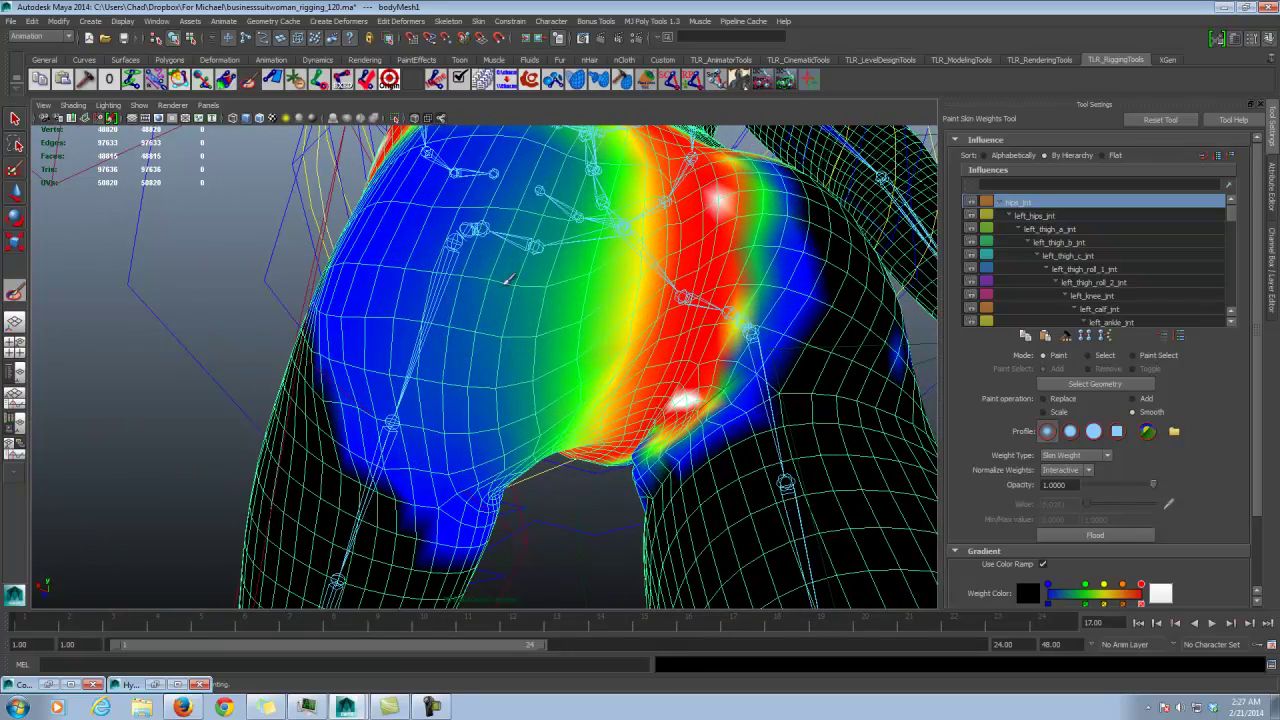
alt+drag(503, 407, 492, 372)
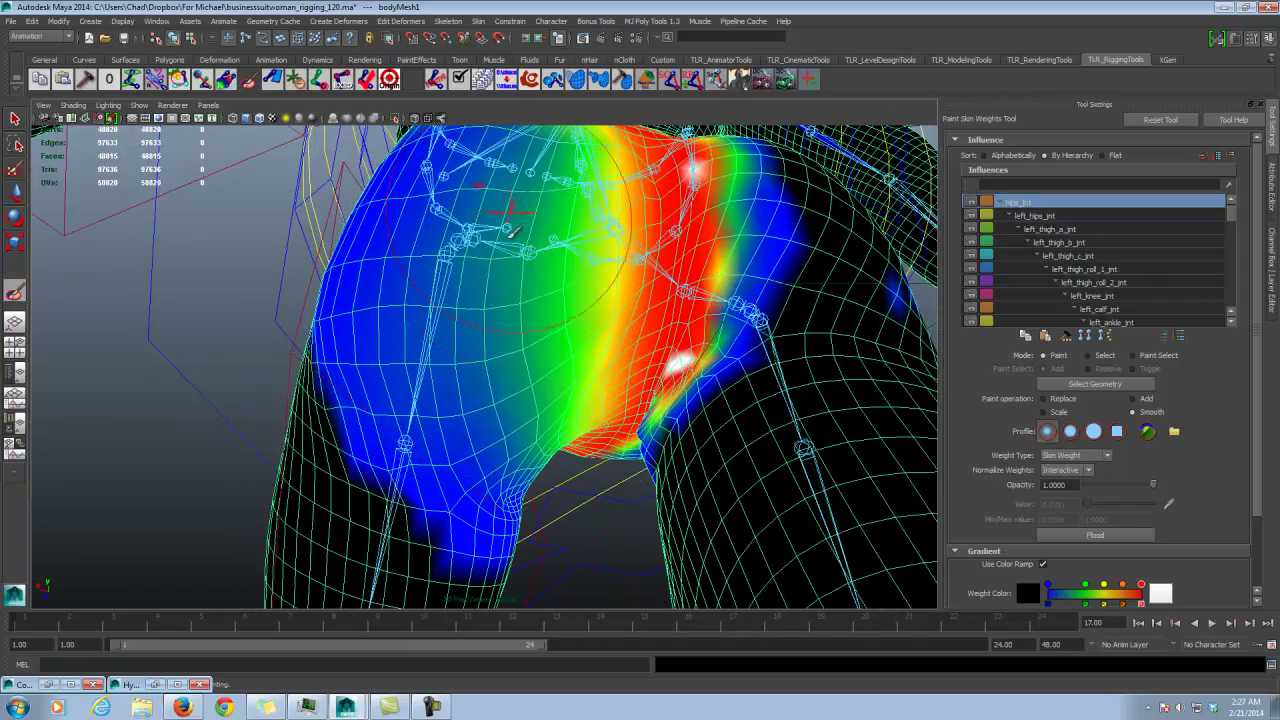
alt+drag(510, 230, 540, 285)
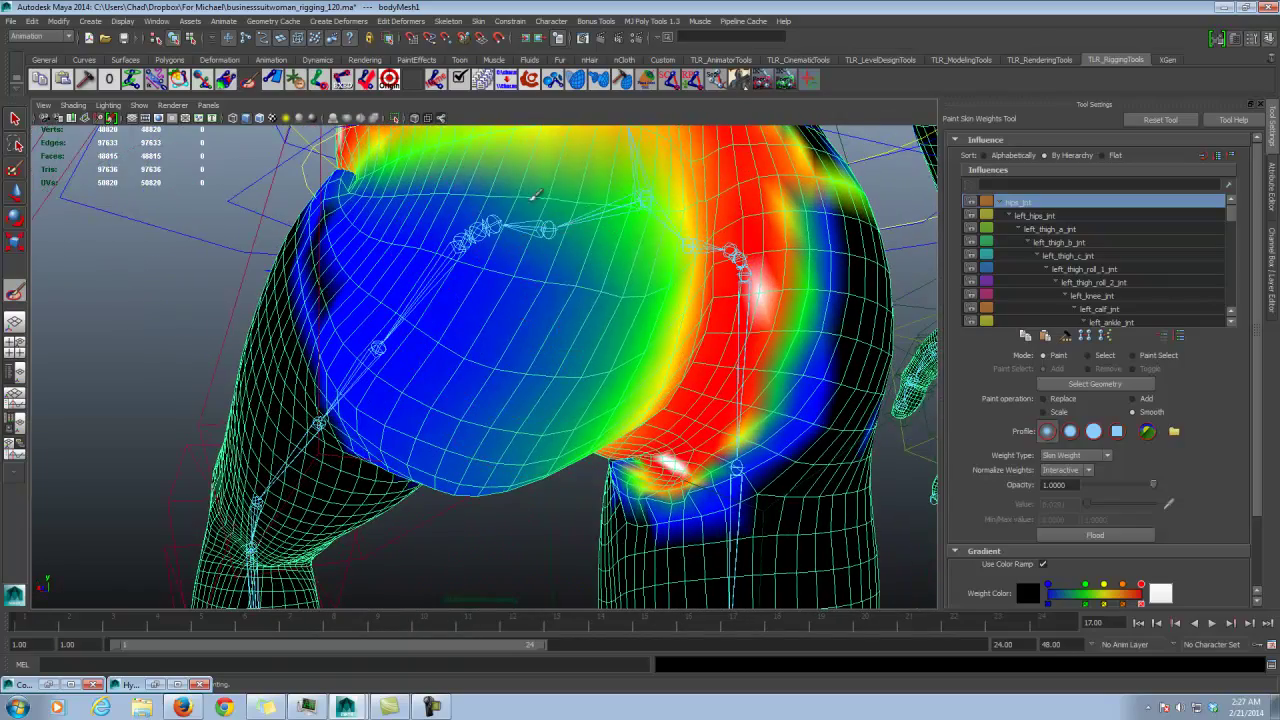
alt+drag(487, 425, 480, 340)
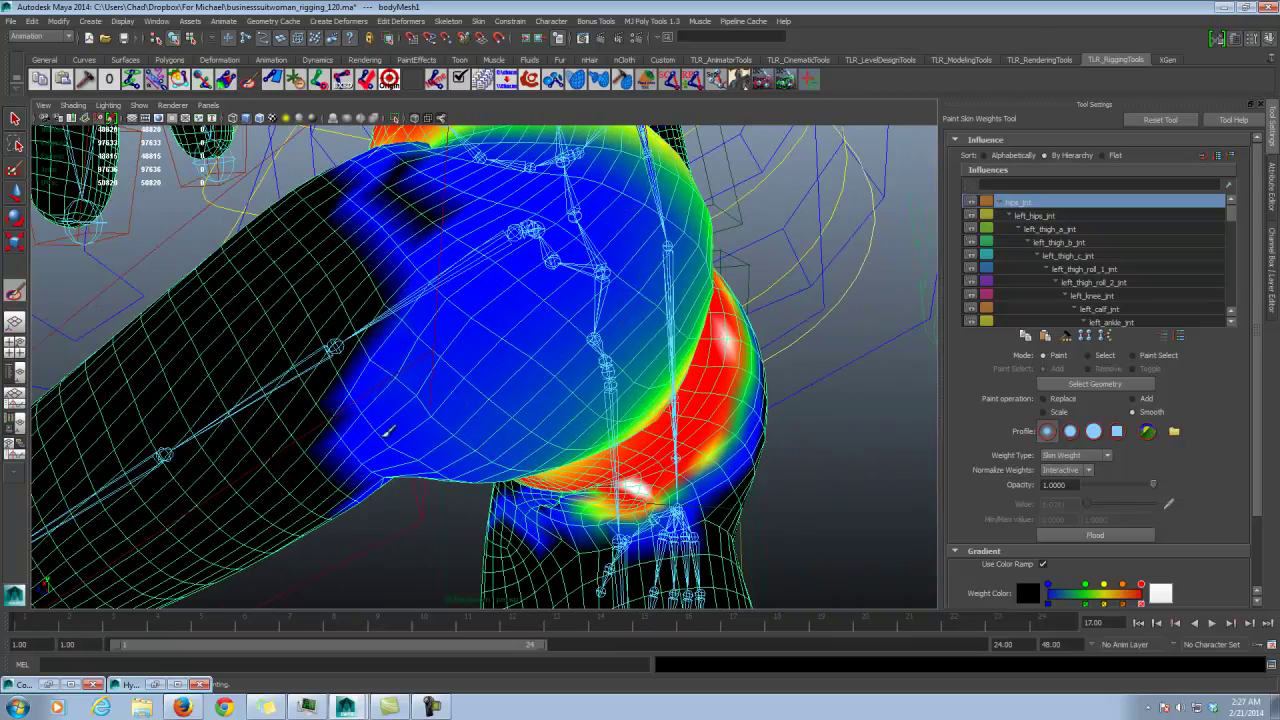
alt+drag(610, 265, 565, 281)
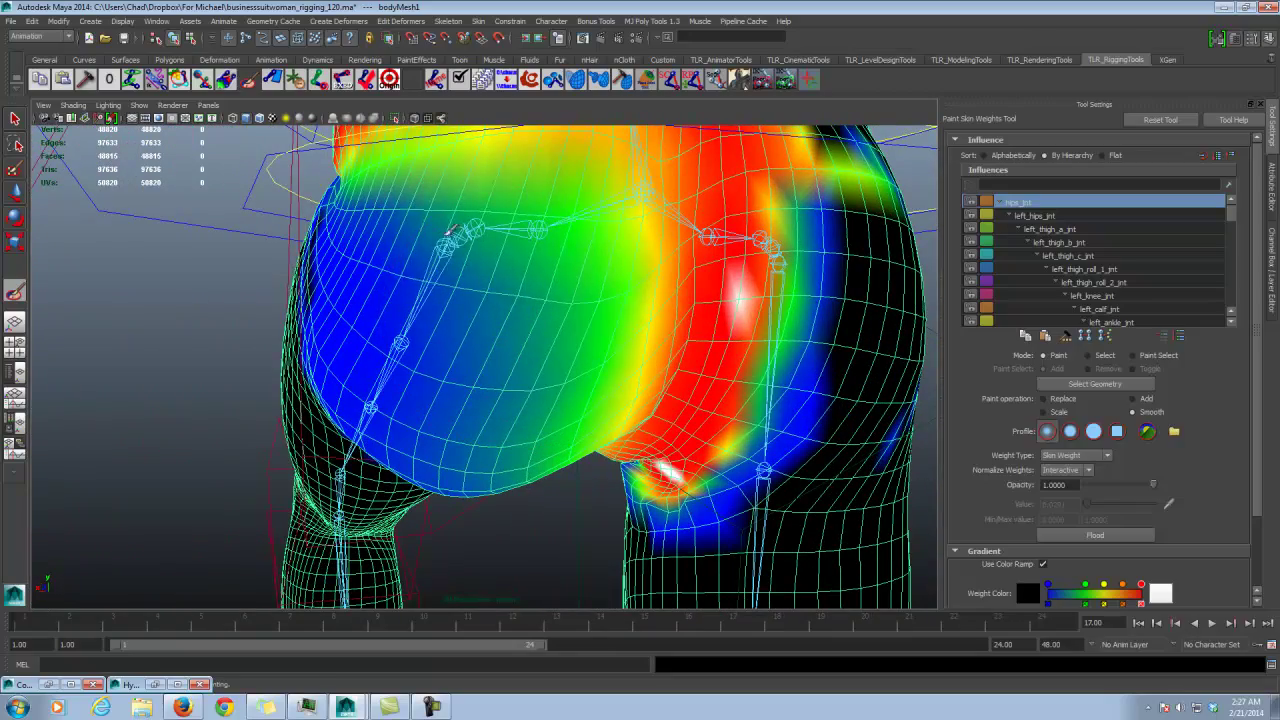
alt+drag(484, 262, 553, 362)
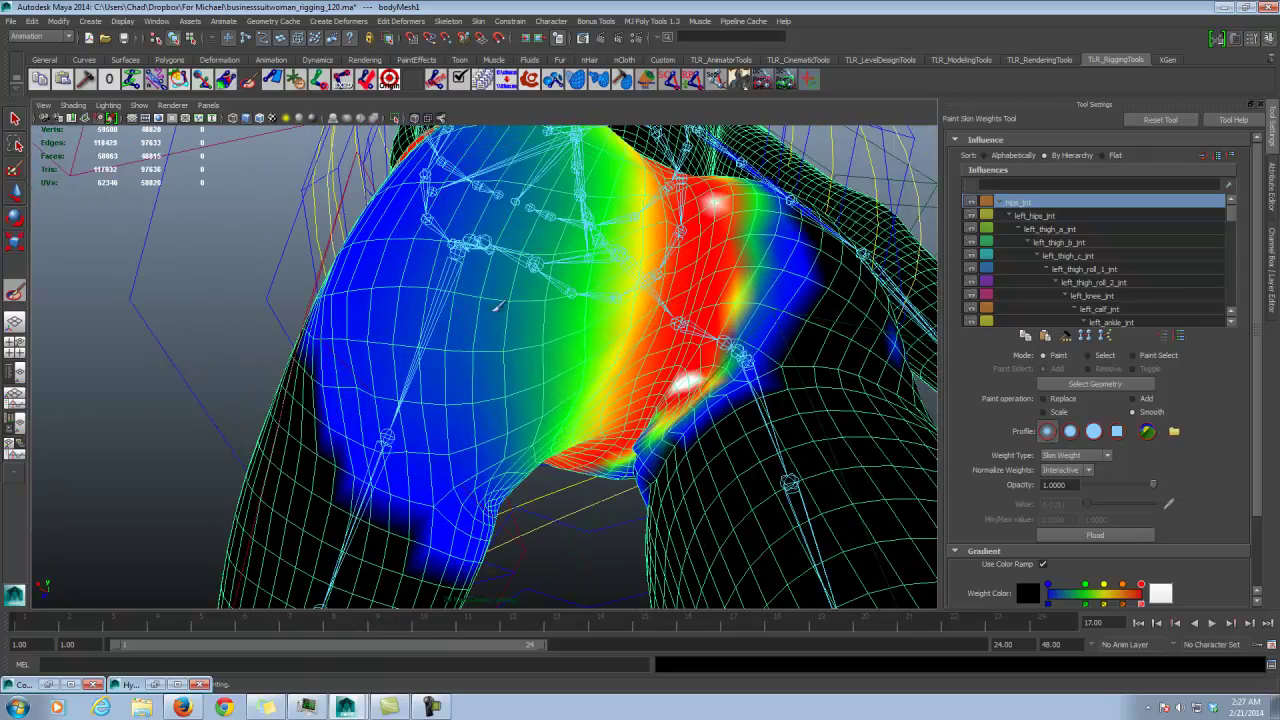
alt+drag(531, 237, 505, 205)
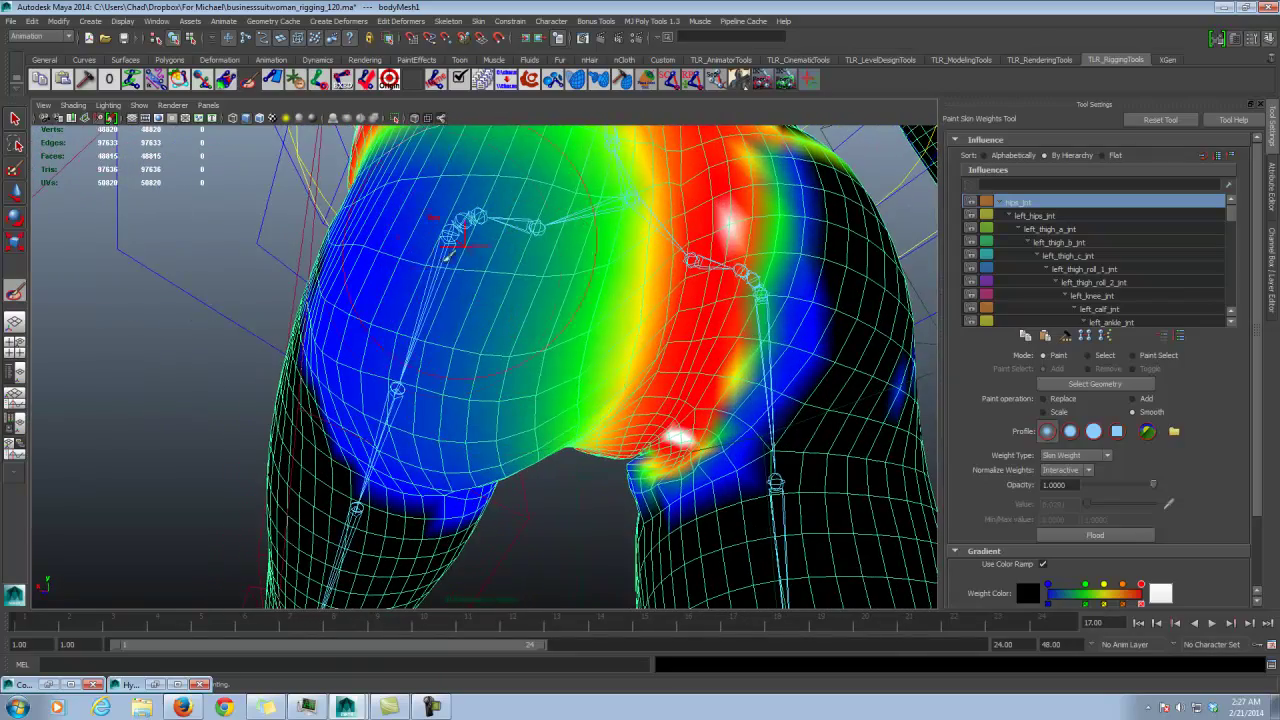
alt+drag(447, 257, 476, 340)
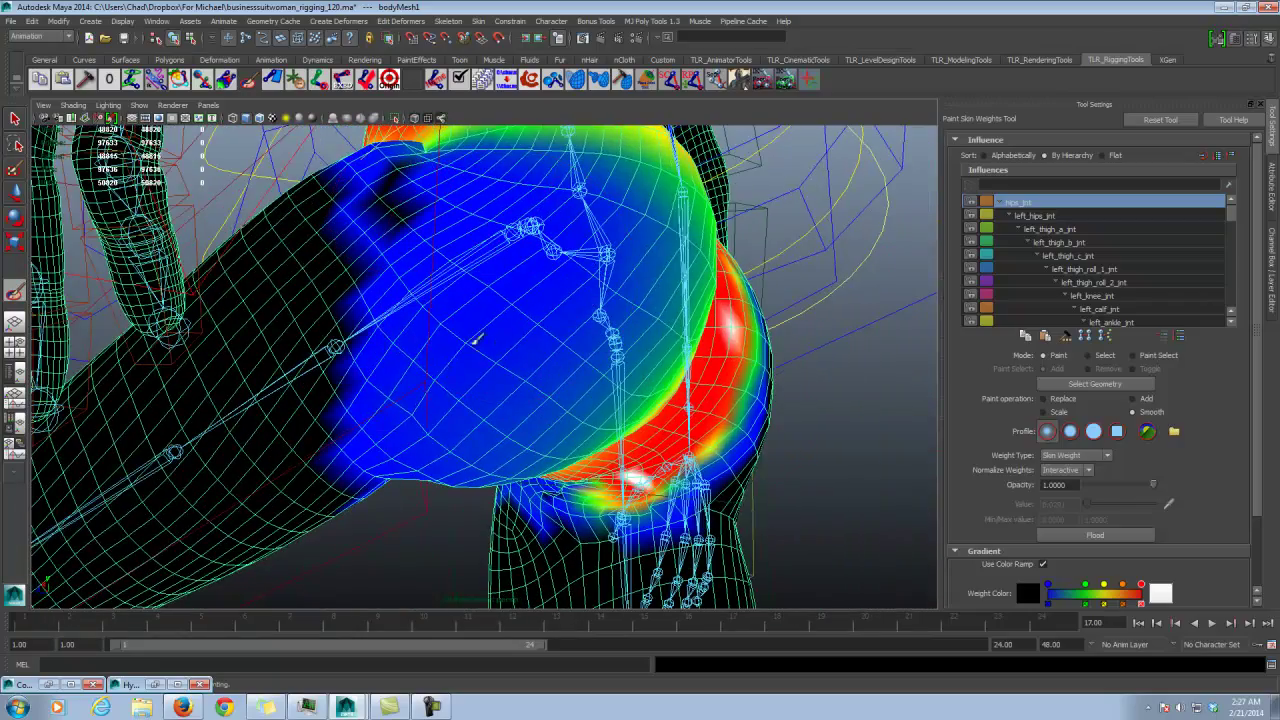
Step: Paint left_thigh_b_jnt weights with Add at 0.0291 along the left outer hip and upper thigh
click(1060, 242)
alt+drag(540, 320, 513, 295)
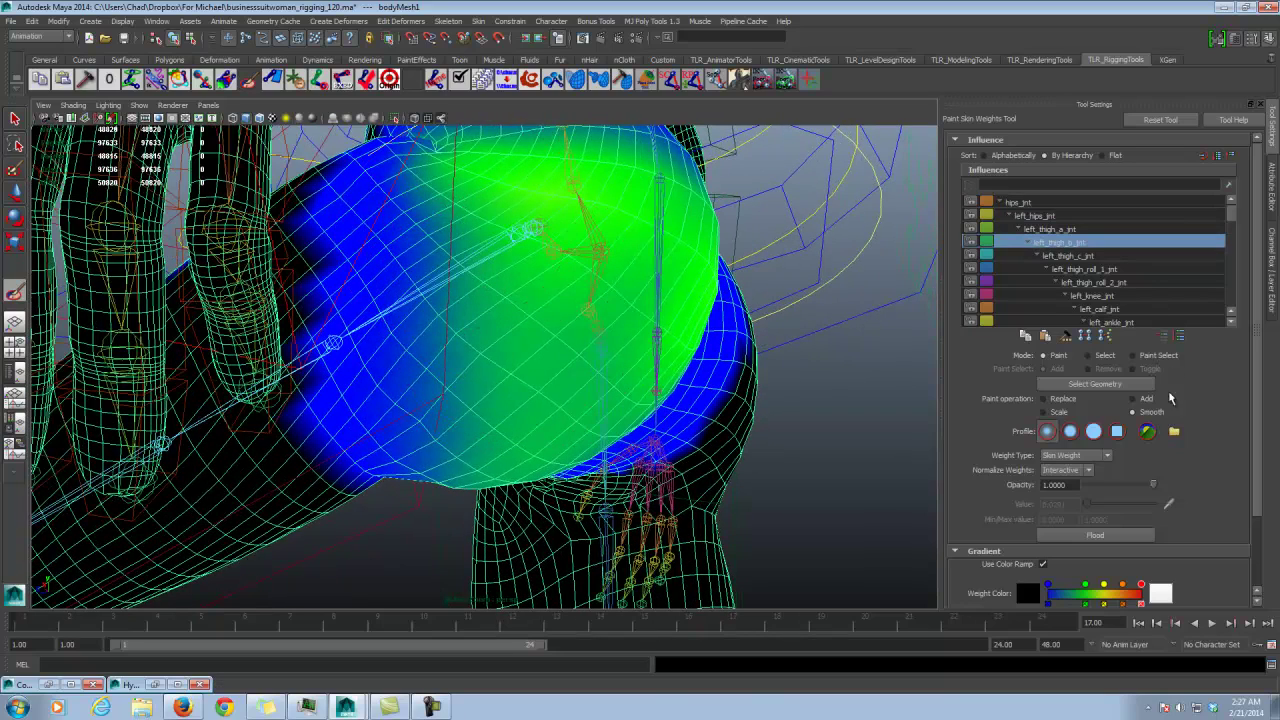
click(1146, 400)
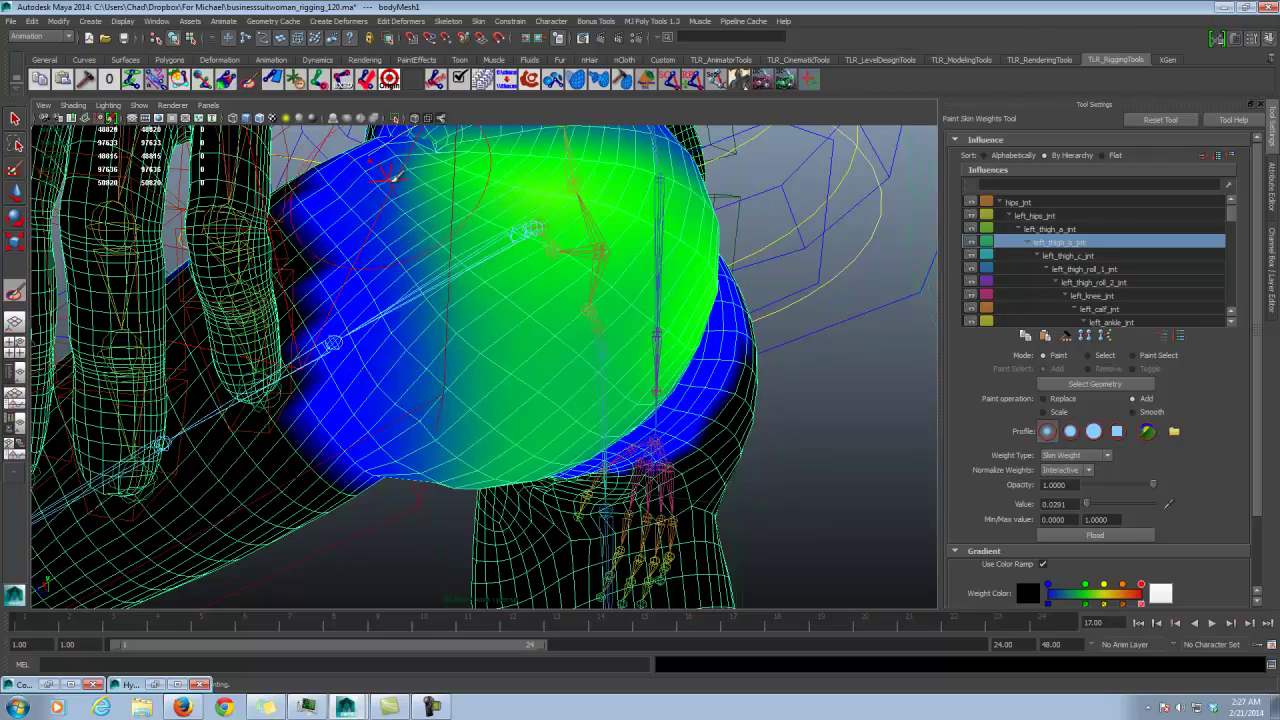
scroll(500, 285, up, 6)
alt+drag(515, 299, 494, 356)
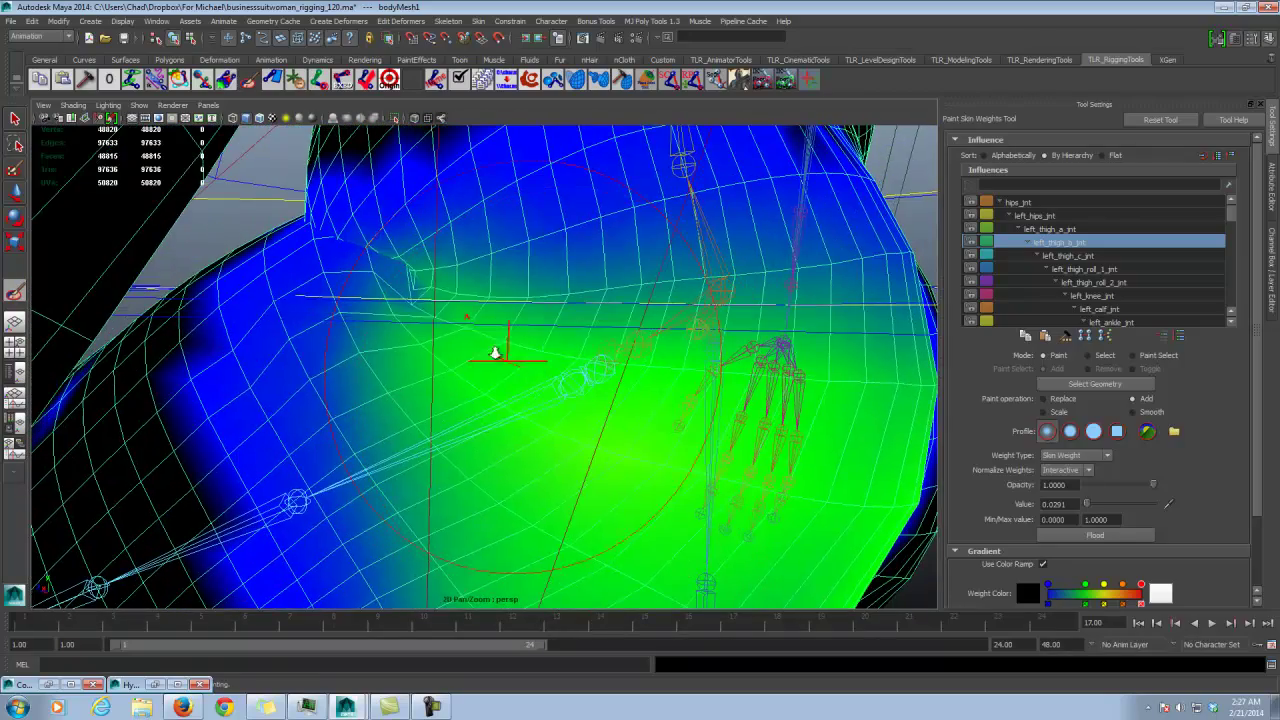
mouse_move(500, 270)
alt+mouse_down()
mouse_move(663, 300)
mouse_move(540, 312)
mouse_move(537, 354)
alt+mouse_up()
Step: Paint left_thigh_a_jnt weights with Add at 0.0291 along the edge of the left hip crease
click(1076, 230)
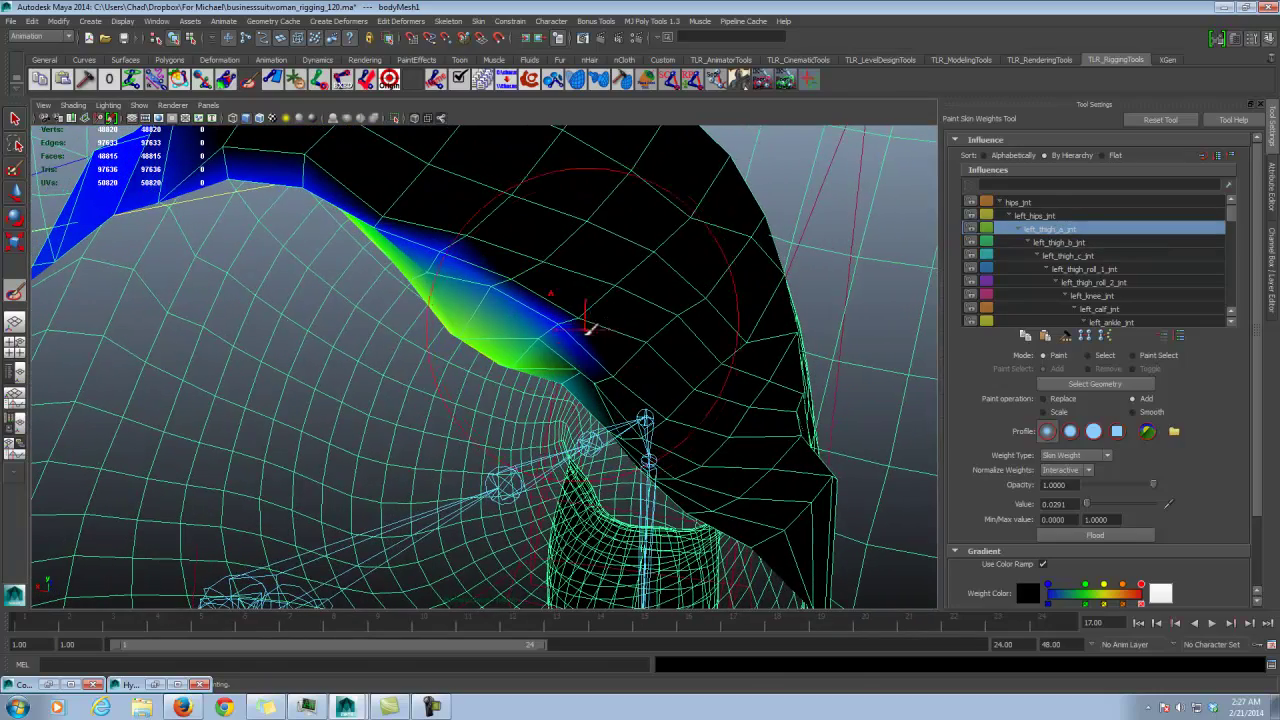
mouse_move(537, 342)
mouse_down()
mouse_move(583, 372)
mouse_move(599, 418)
mouse_move(476, 286)
mouse_up()
mouse_move(343, 190)
alt+mouse_down()
mouse_move(509, 283)
mouse_move(437, 309)
mouse_move(586, 284)
alt+mouse_up()
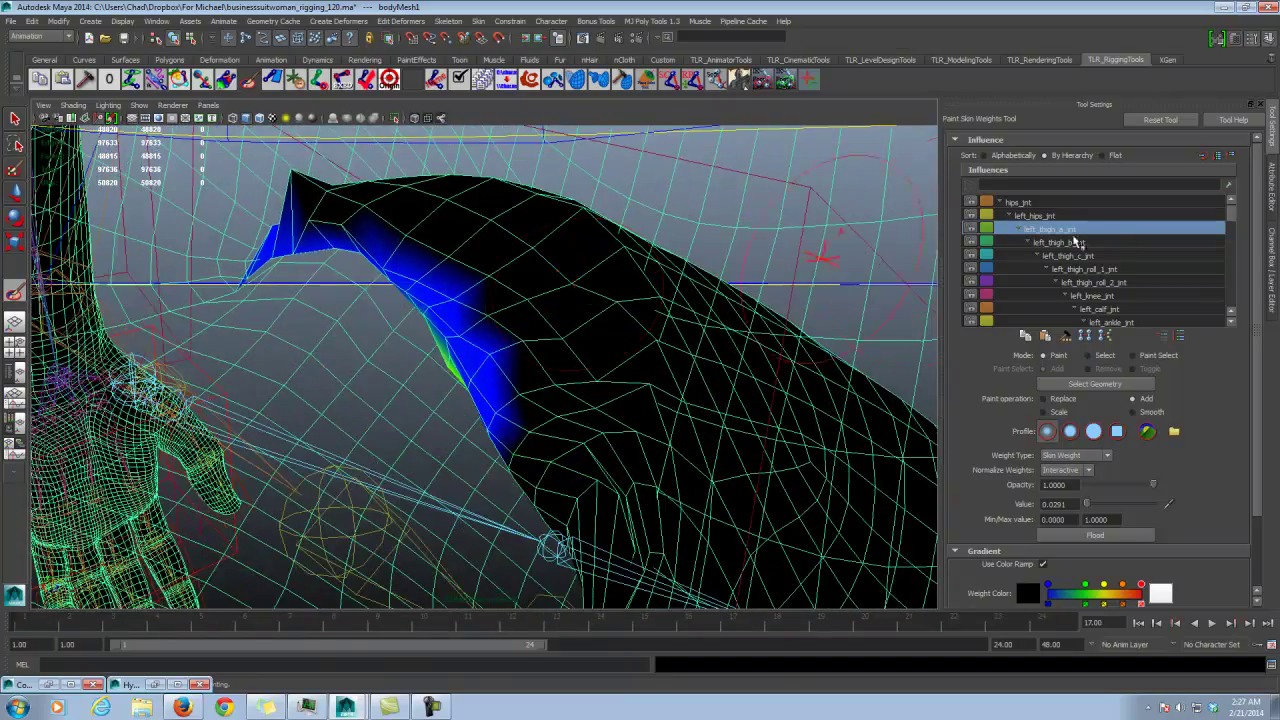
Step: Smooth the left_thigh_c_jnt weights along the inner edge of the left hip crease
click(1080, 243)
alt+drag(538, 243, 629, 314)
click(1082, 255)
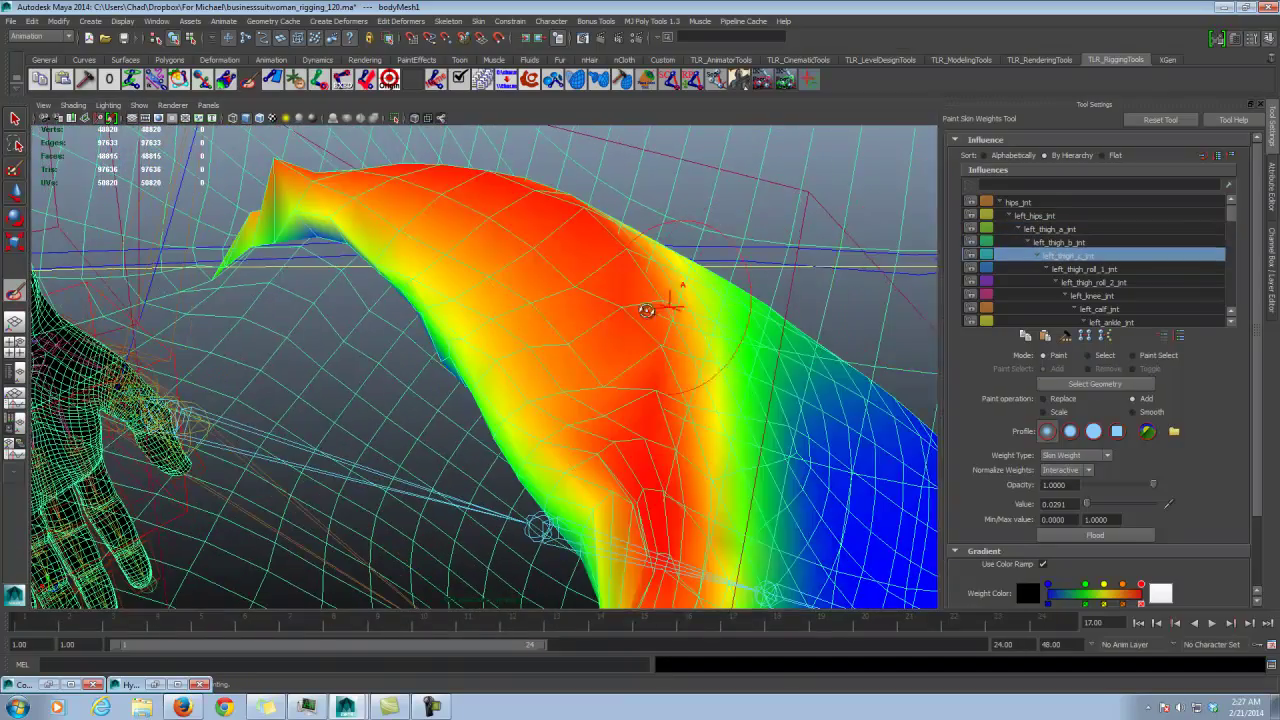
click(1140, 412)
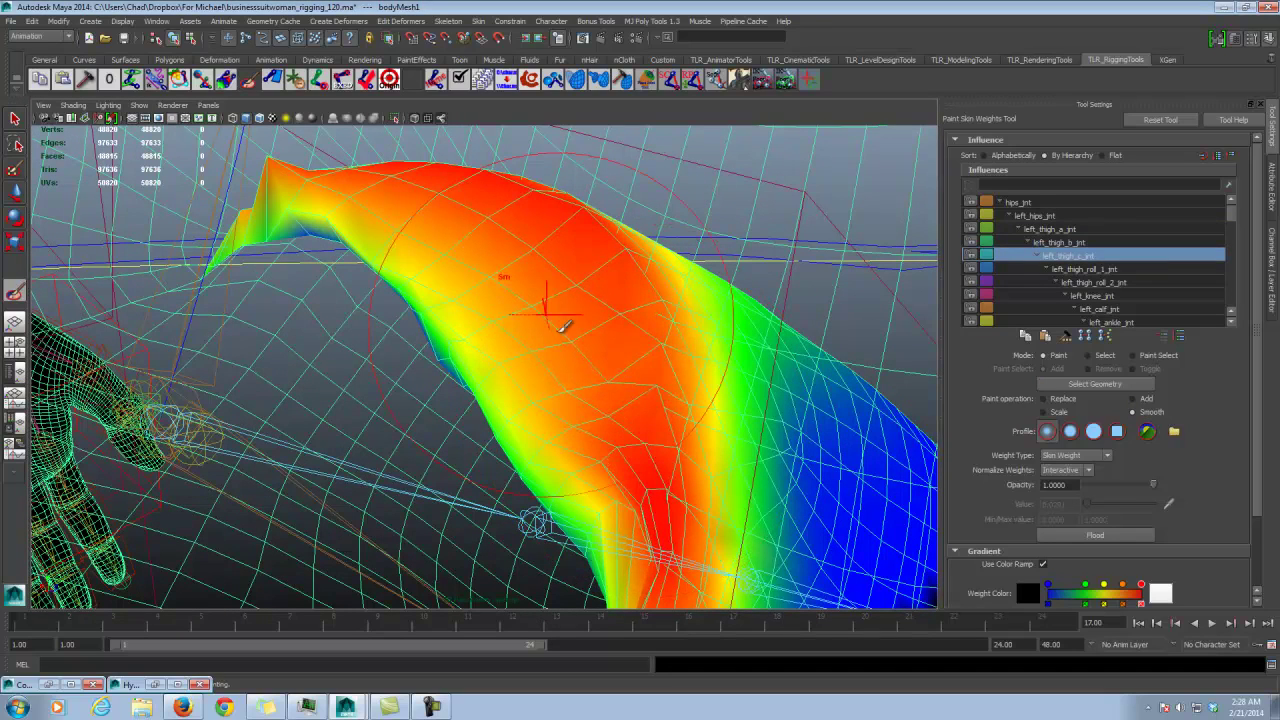
mouse_move(345, 222)
mouse_down()
mouse_move(262, 234)
mouse_move(352, 222)
mouse_move(328, 212)
mouse_move(396, 234)
mouse_move(471, 278)
mouse_move(457, 325)
mouse_up()
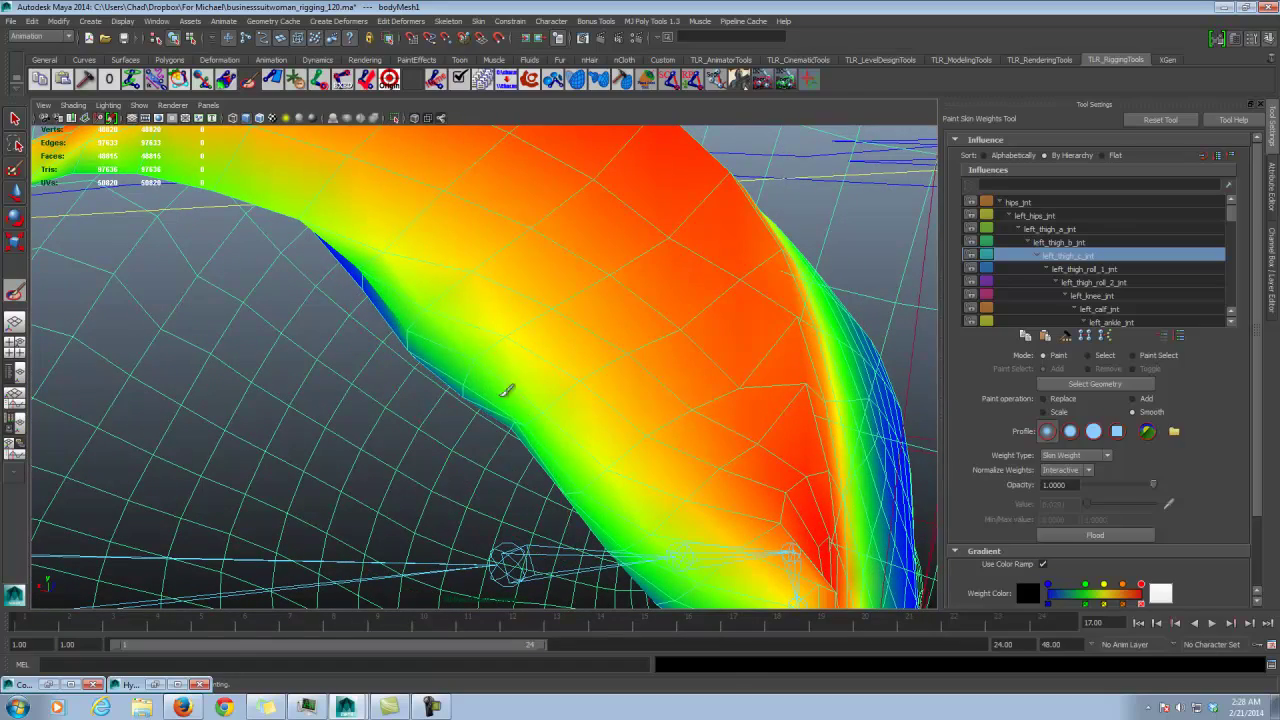
Step: Check the left thigh, thigh roll, knee and calf joint weights around the hip crease and upper thigh
click(1098, 282)
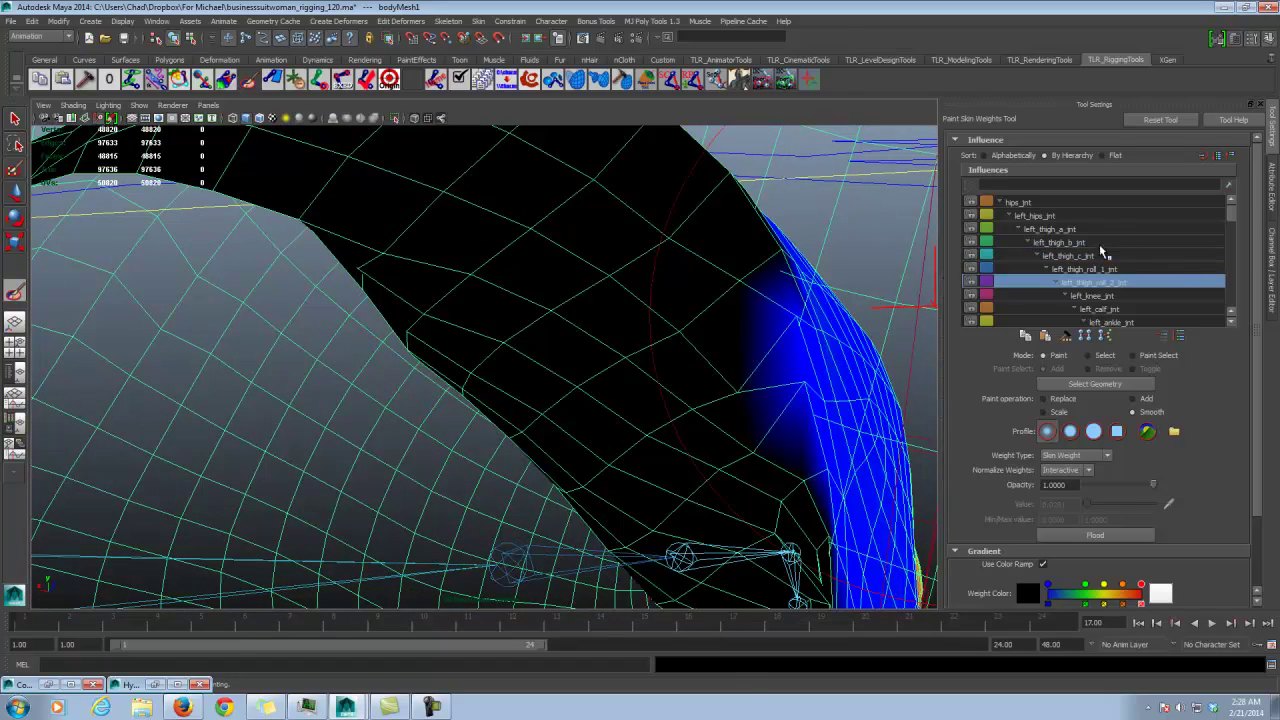
click(1088, 243)
click(1050, 229)
alt+drag(700, 400, 908, 313)
click(1099, 269)
alt+drag(829, 323, 771, 380)
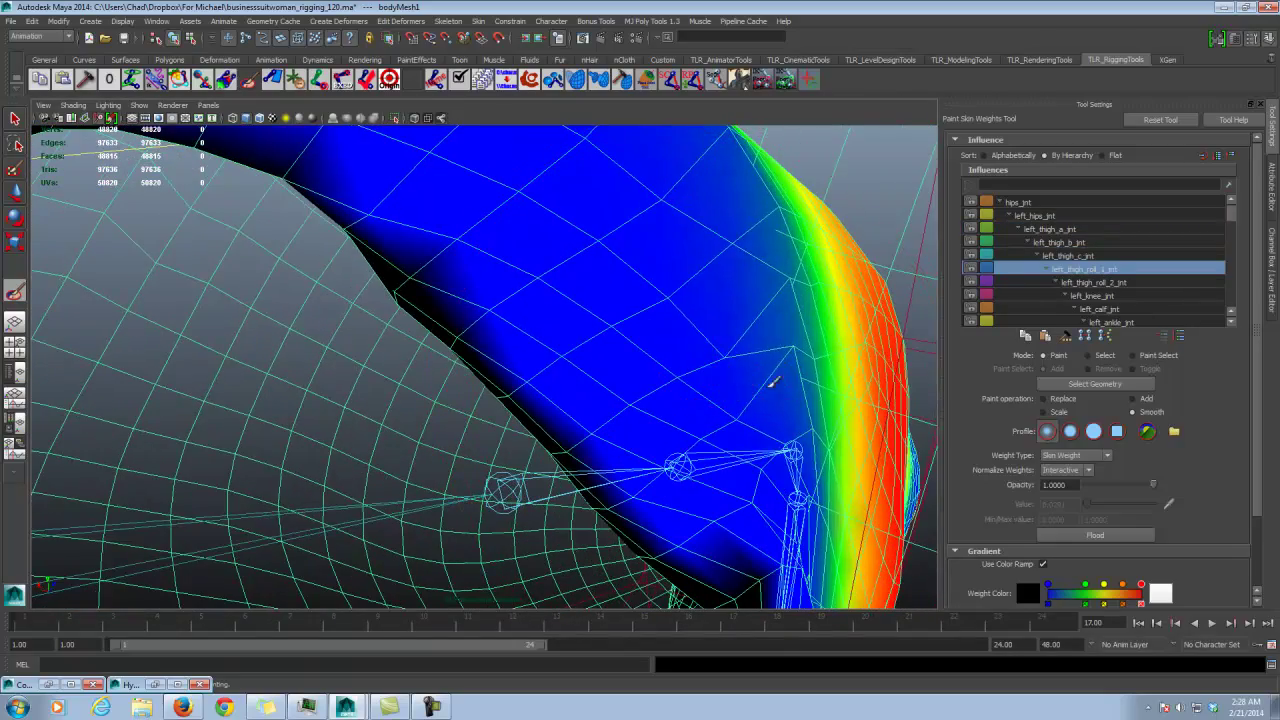
alt+drag(609, 197, 560, 371)
alt+drag(289, 298, 586, 323)
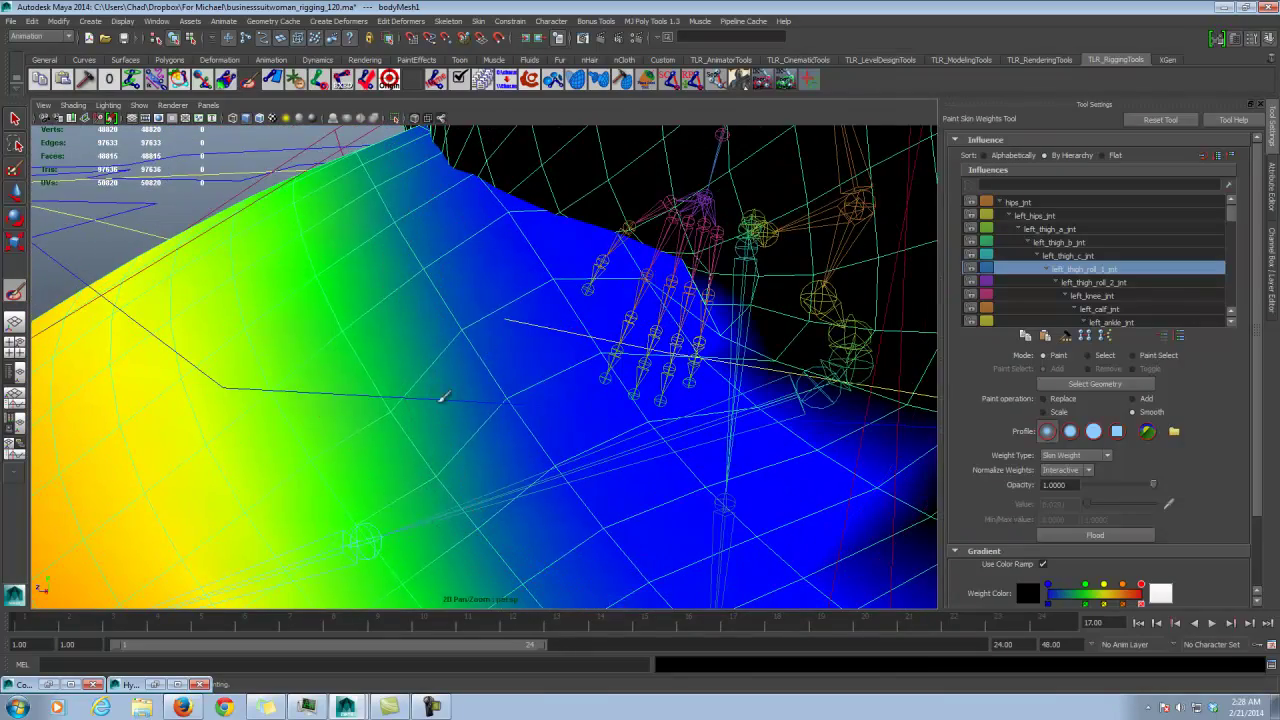
click(1093, 282)
alt+drag(620, 390, 632, 375)
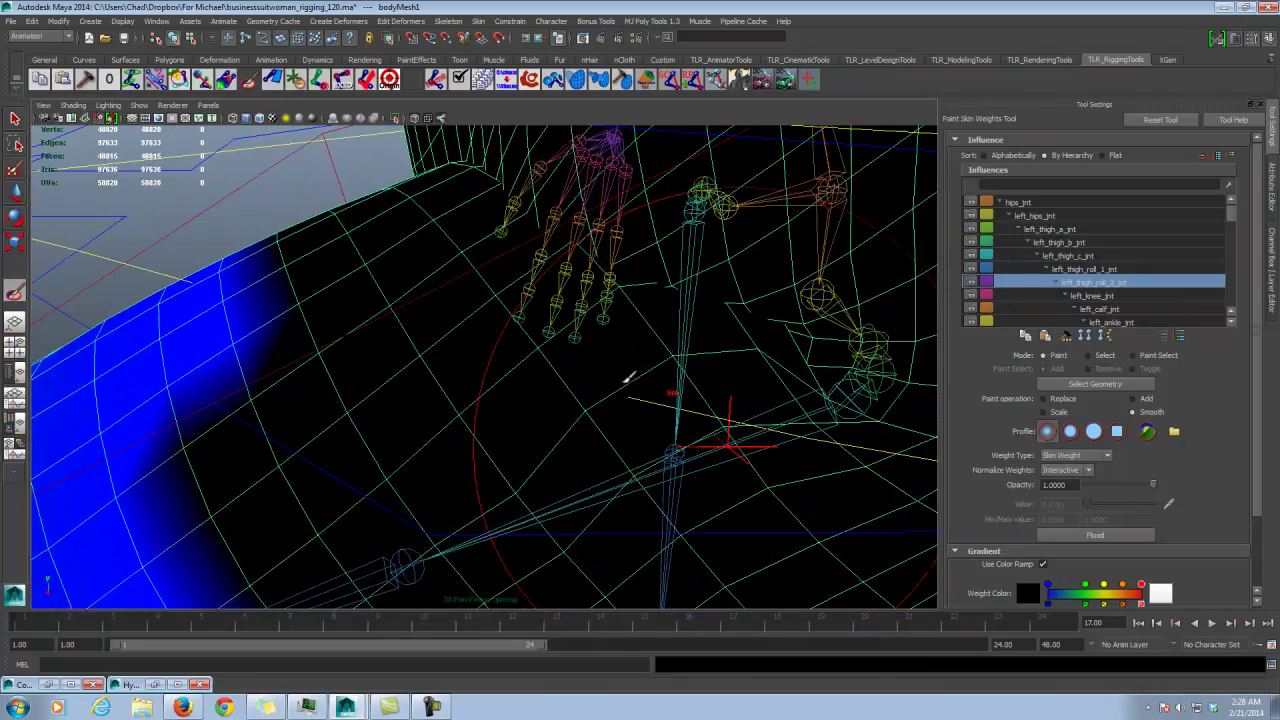
click(1105, 297)
click(1100, 309)
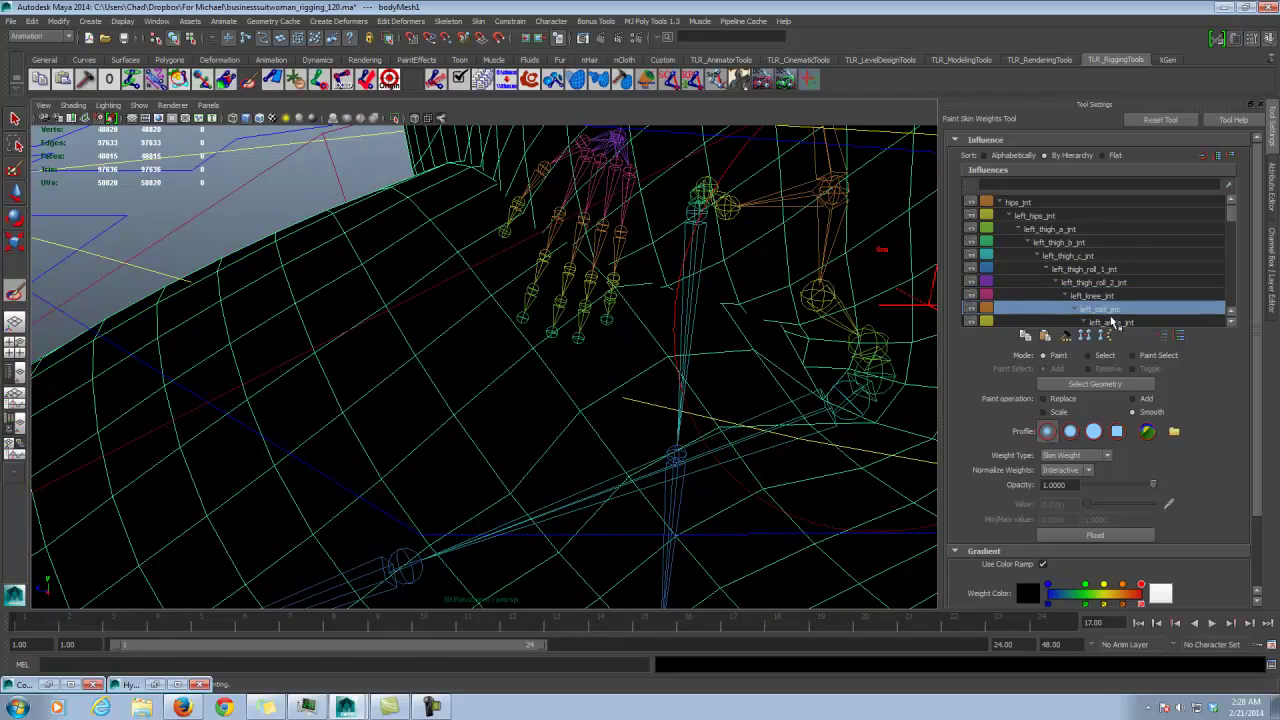
Step: Paint left_thigh_a_jnt weights with Add at 0.0291 over the fold where the raised left thigh meets the hip
click(1060, 254)
click(1066, 230)
alt+drag(712, 335, 810, 318)
click(1150, 399)
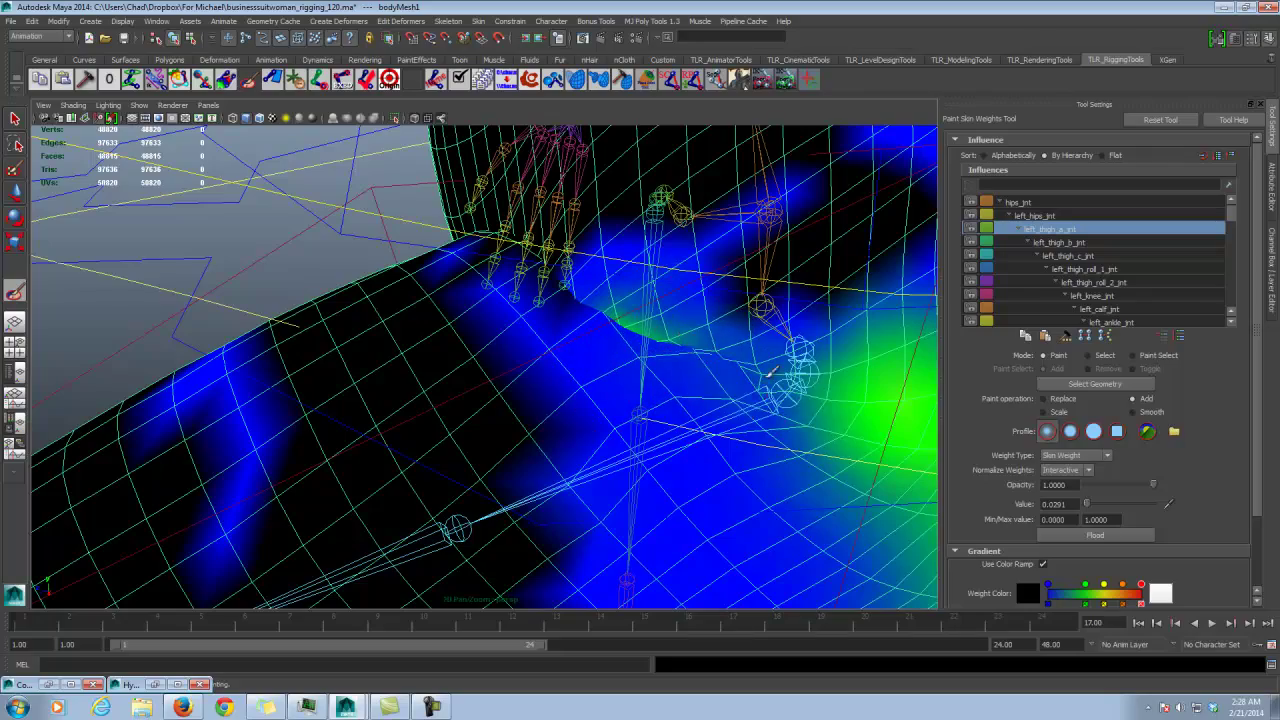
mouse_move(816, 393)
alt+mouse_down()
mouse_move(683, 386)
mouse_move(706, 366)
mouse_move(591, 383)
mouse_move(696, 372)
mouse_move(514, 349)
mouse_move(425, 354)
mouse_move(551, 343)
mouse_move(662, 363)
alt+mouse_up()
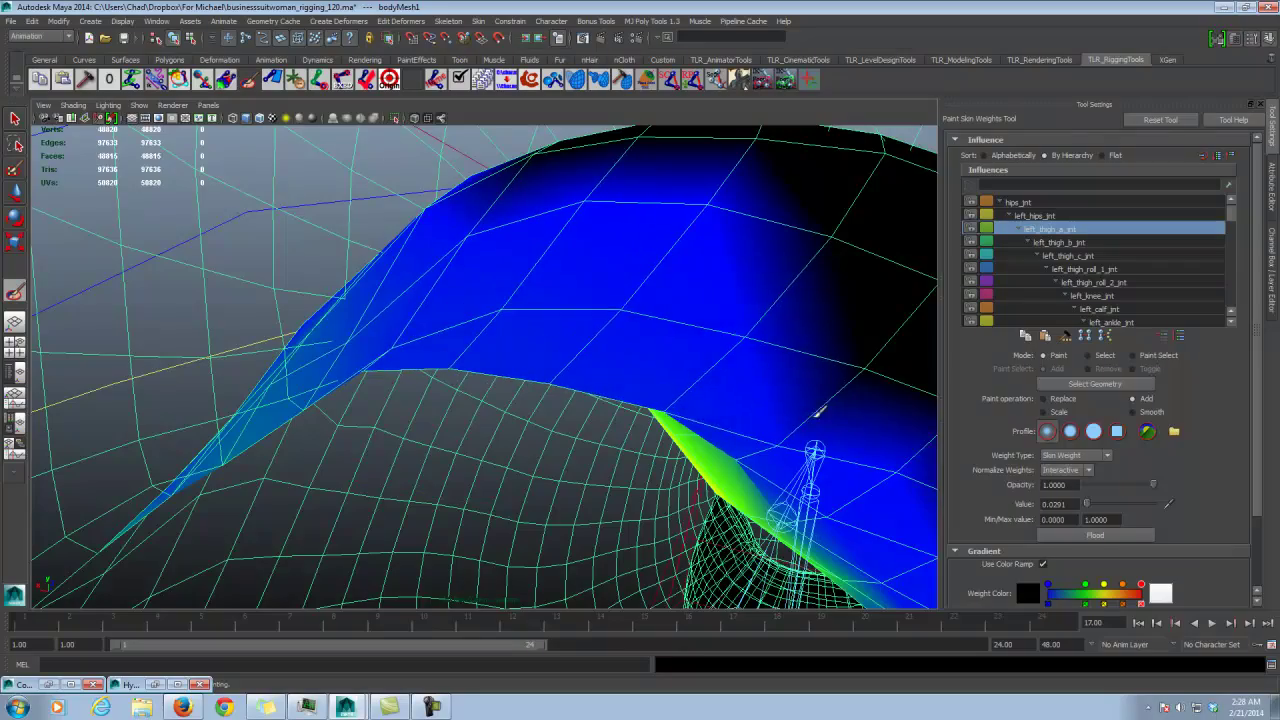
mouse_move(818, 411)
alt+mouse_down()
mouse_move(617, 360)
mouse_move(671, 349)
mouse_move(594, 363)
mouse_move(507, 443)
mouse_move(651, 366)
alt+mouse_up()
drag(700, 462, 731, 497)
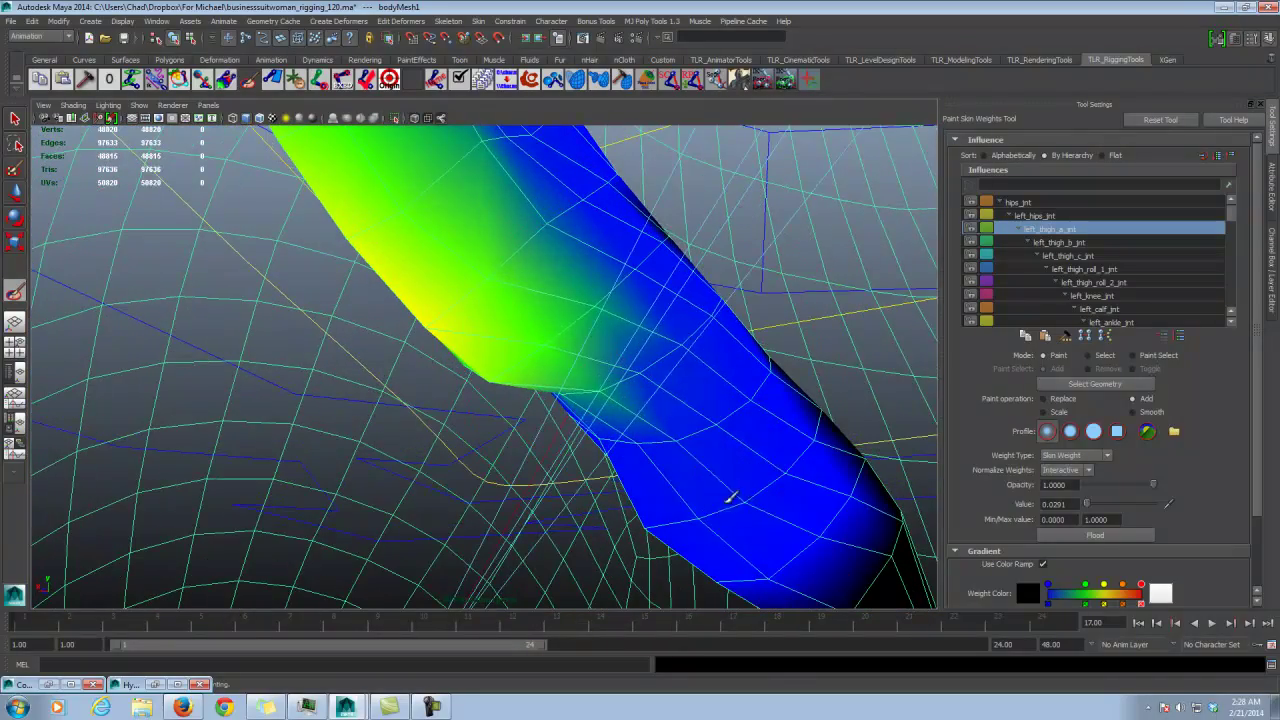
Step: Paint left_thigh_b_jnt weights with Add at 0.2233 down the length of the left hip fold
click(1077, 244)
alt+drag(686, 386, 636, 370)
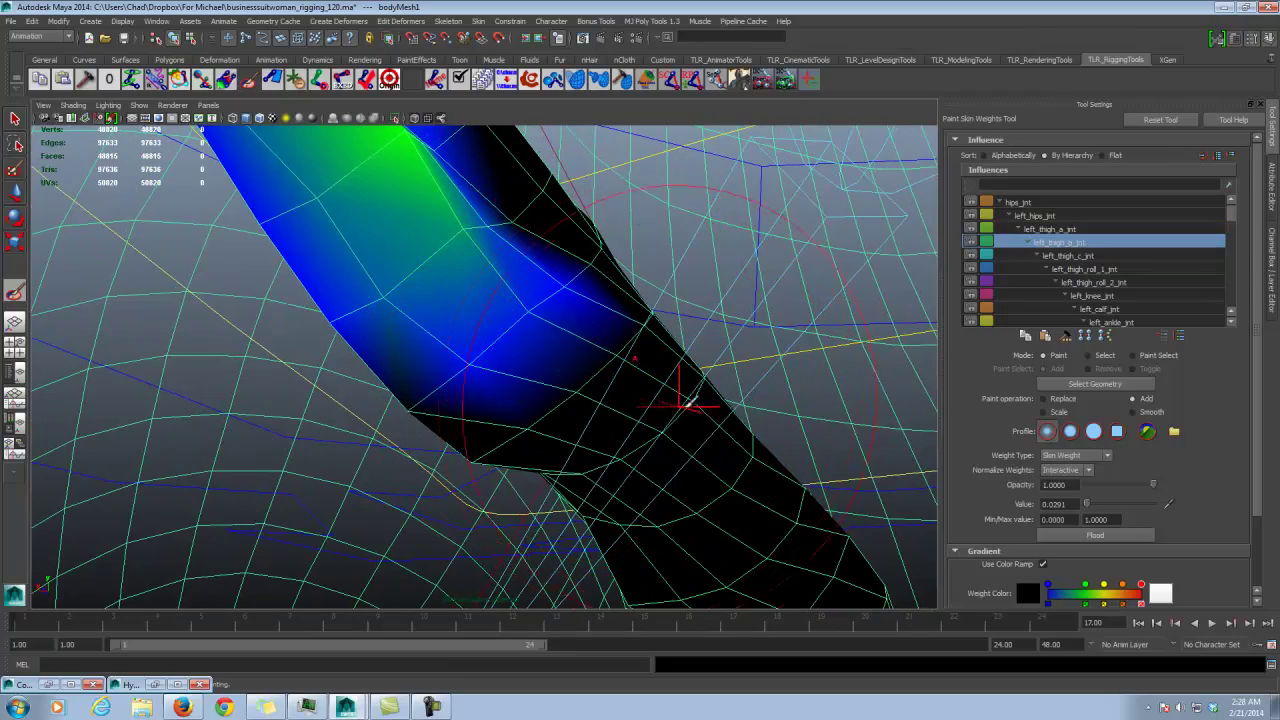
mouse_move(492, 338)
mouse_down()
mouse_move(503, 346)
mouse_move(423, 231)
mouse_move(520, 343)
mouse_move(443, 320)
mouse_move(371, 163)
mouse_move(533, 440)
mouse_move(645, 425)
mouse_move(621, 470)
mouse_move(714, 478)
mouse_move(623, 403)
mouse_move(563, 306)
mouse_move(591, 443)
mouse_move(563, 403)
mouse_move(726, 549)
mouse_move(714, 466)
mouse_move(737, 480)
mouse_move(856, 404)
mouse_up()
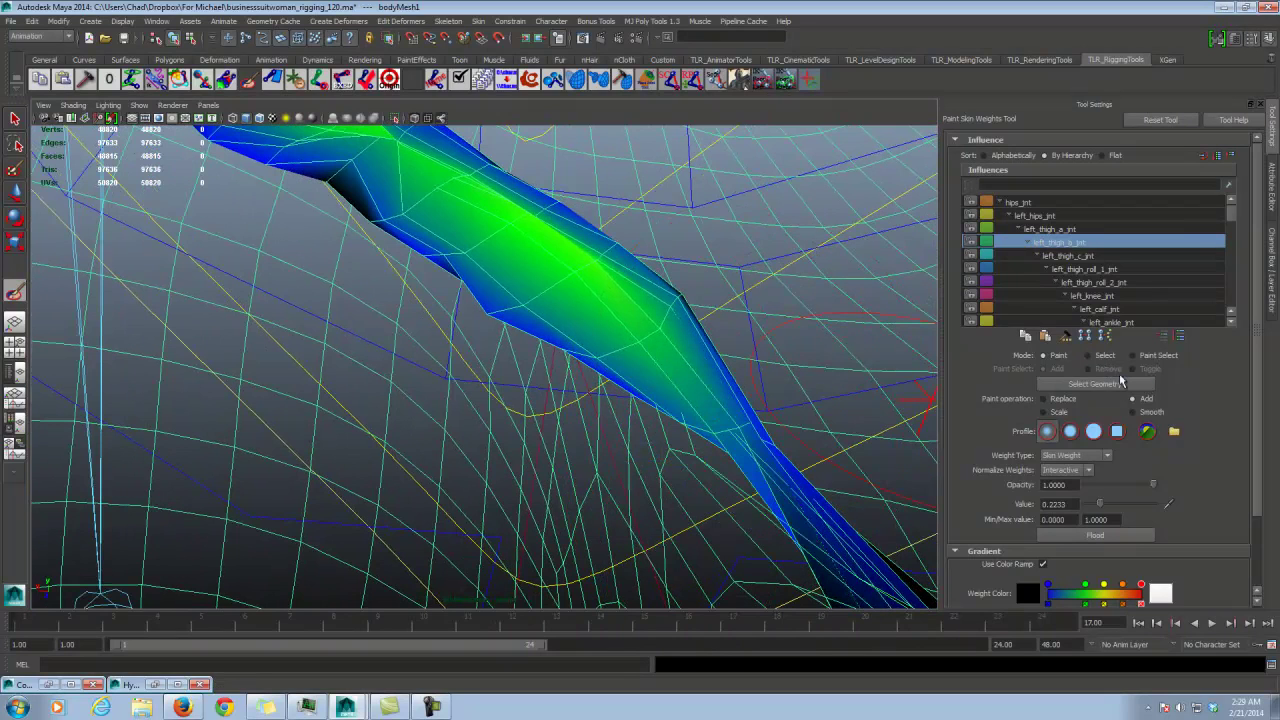
Step: Smooth the left_thigh_b_jnt weights along the entire left hip fold
click(1145, 412)
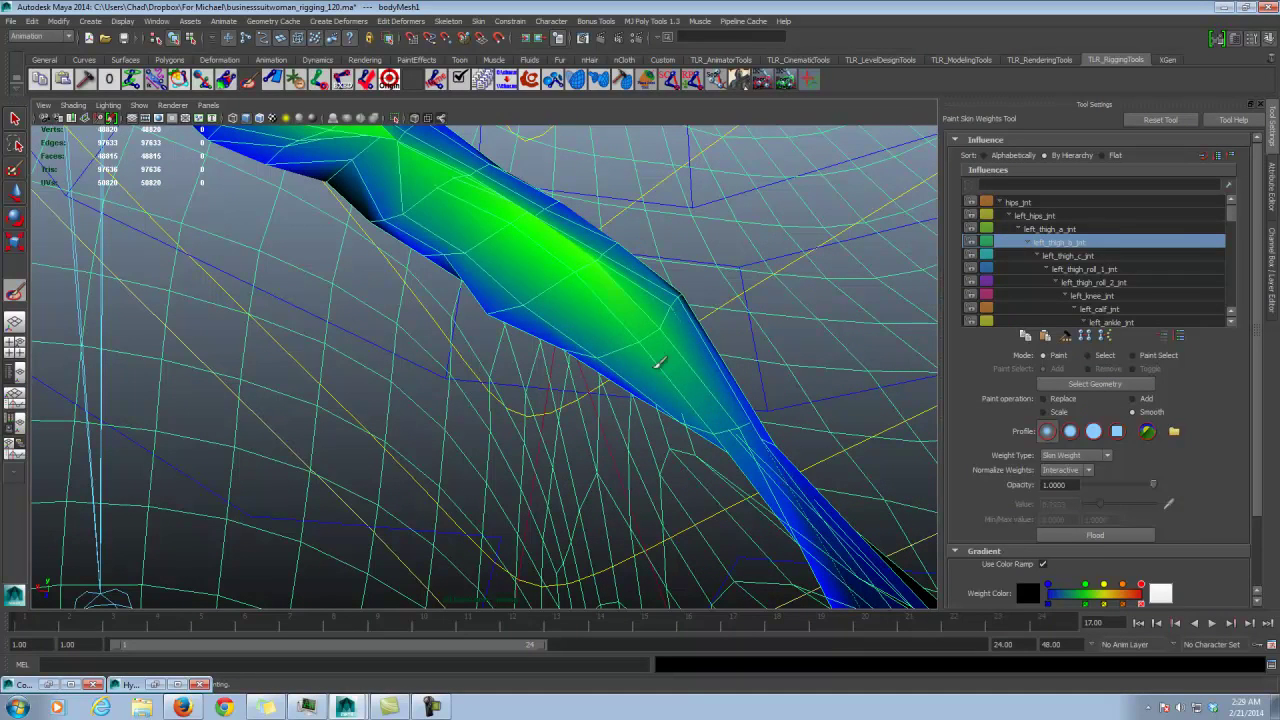
drag(659, 364, 523, 292)
drag(383, 186, 352, 168)
mouse_move(443, 203)
alt+middle_down()
mouse_move(477, 240)
mouse_move(500, 308)
alt+middle_up()
mouse_move(456, 250)
mouse_down()
mouse_move(713, 411)
mouse_move(382, 252)
mouse_up()
alt+middle_drag(453, 264, 521, 380)
mouse_move(518, 376)
mouse_down()
mouse_move(296, 204)
mouse_move(520, 370)
mouse_move(497, 360)
mouse_up()
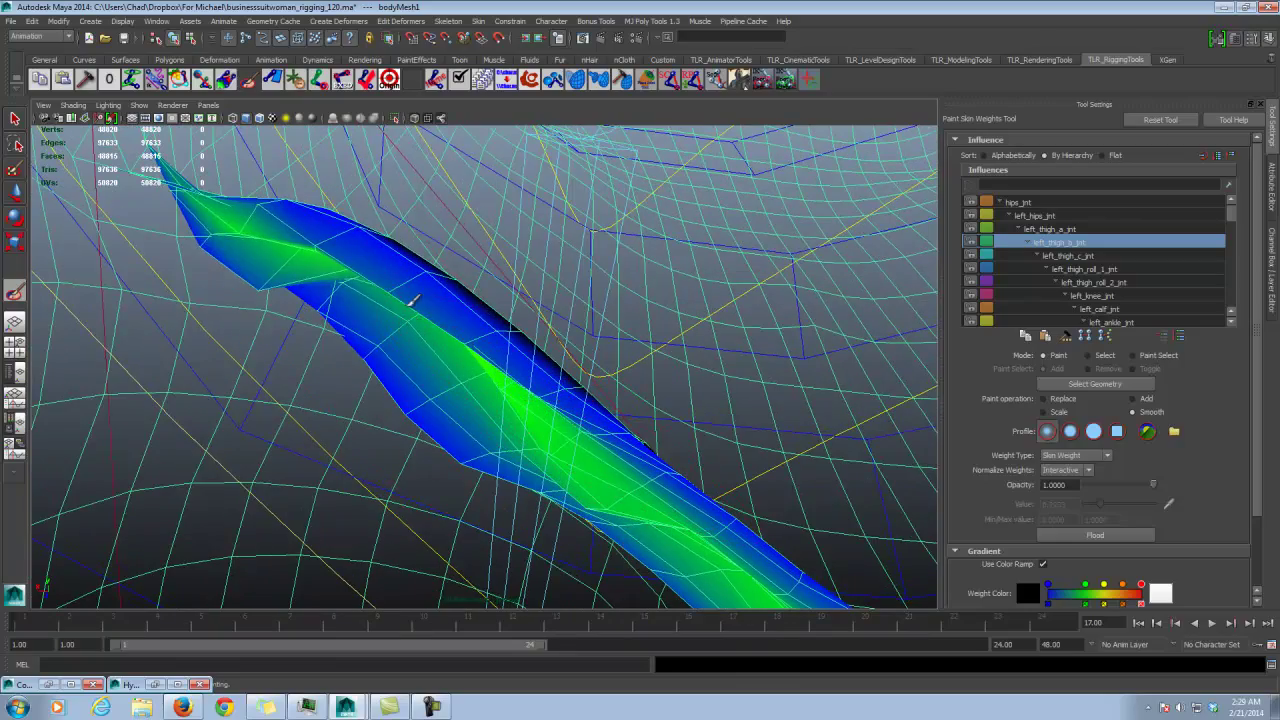
mouse_move(410, 300)
mouse_down()
mouse_move(280, 272)
mouse_move(247, 228)
mouse_move(554, 371)
mouse_move(594, 323)
mouse_move(658, 409)
mouse_up()
scroll(626, 330, down, 4)
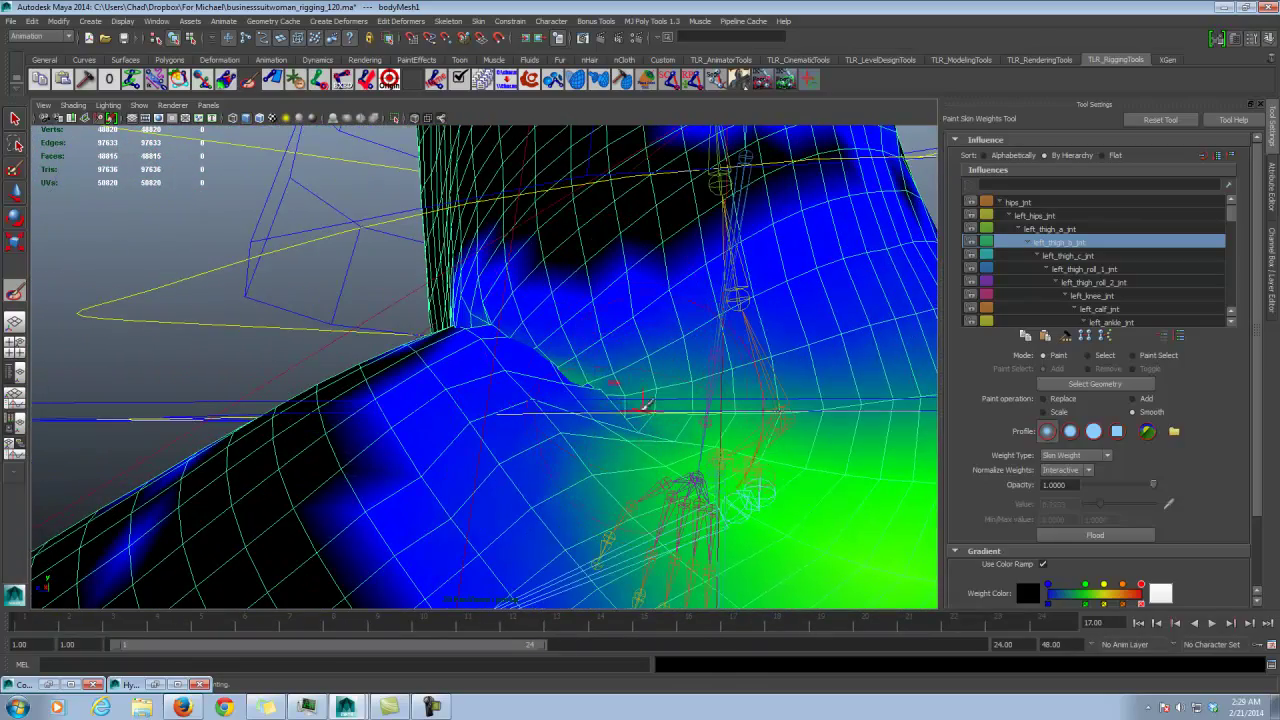
alt+drag(822, 405, 695, 318)
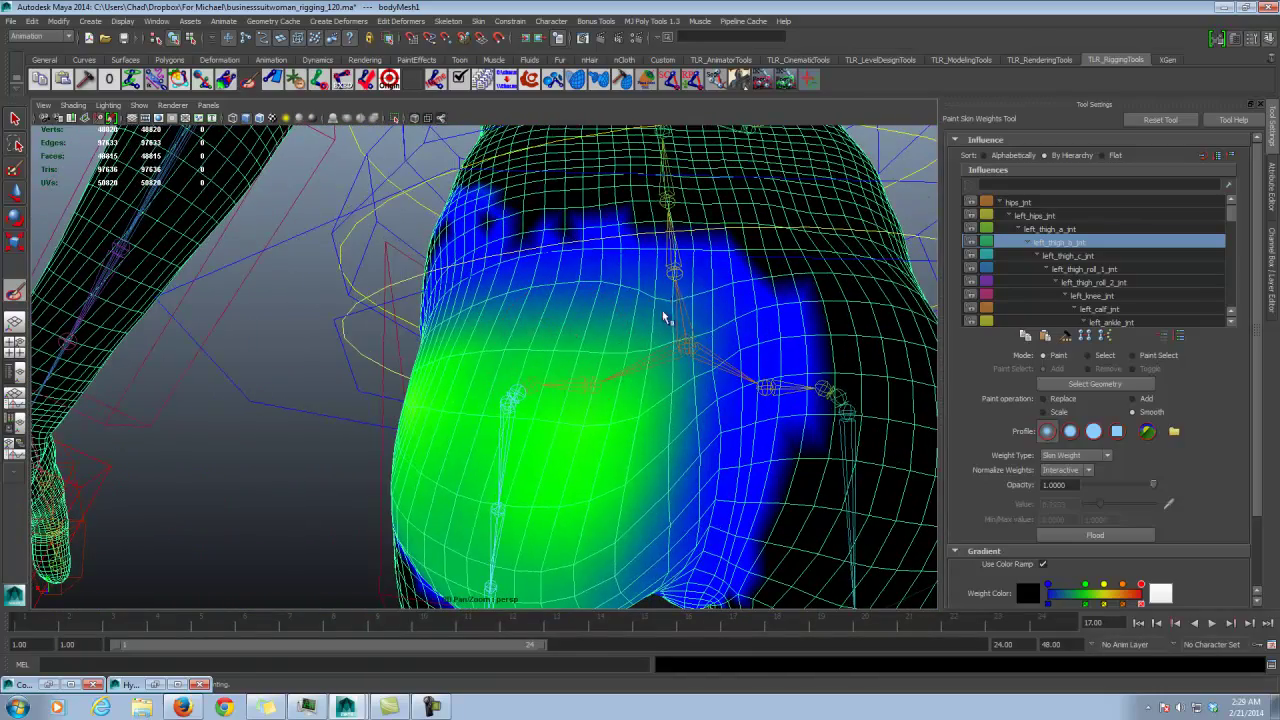
Step: Paint hips_jnt weights with Add at 0.2233 across the pelvis above the left buttock
click(1045, 203)
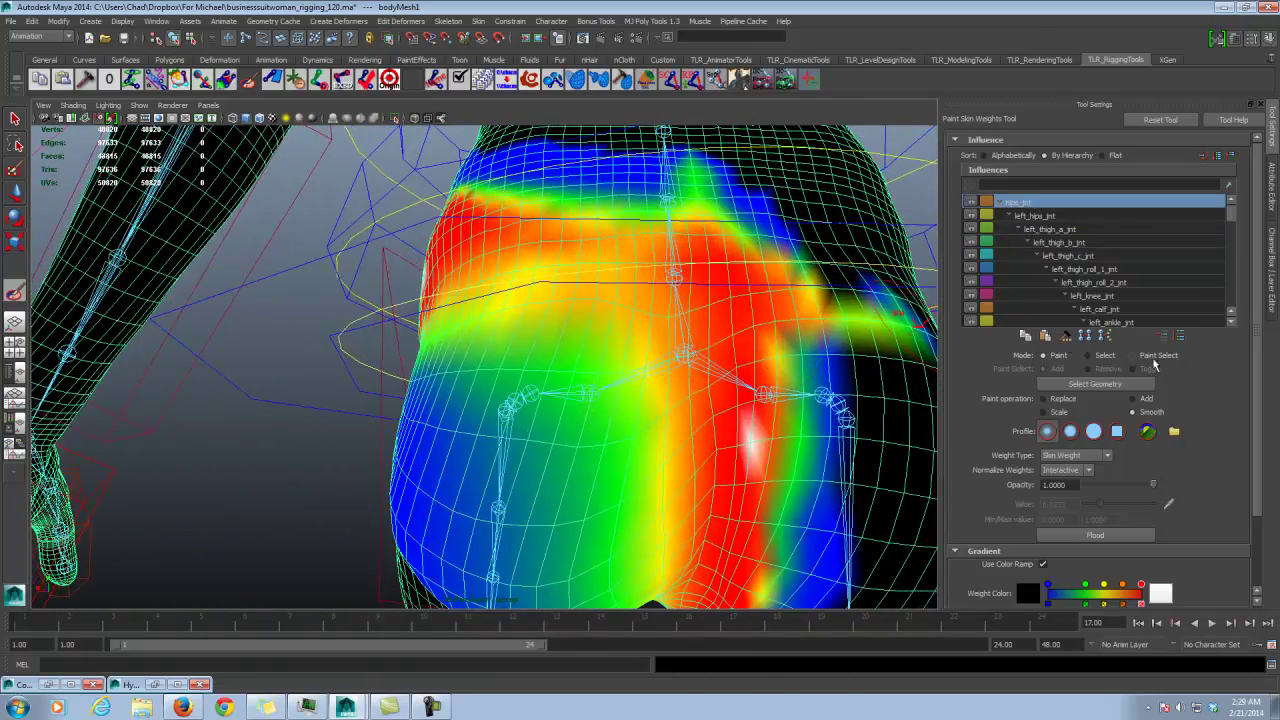
click(1136, 399)
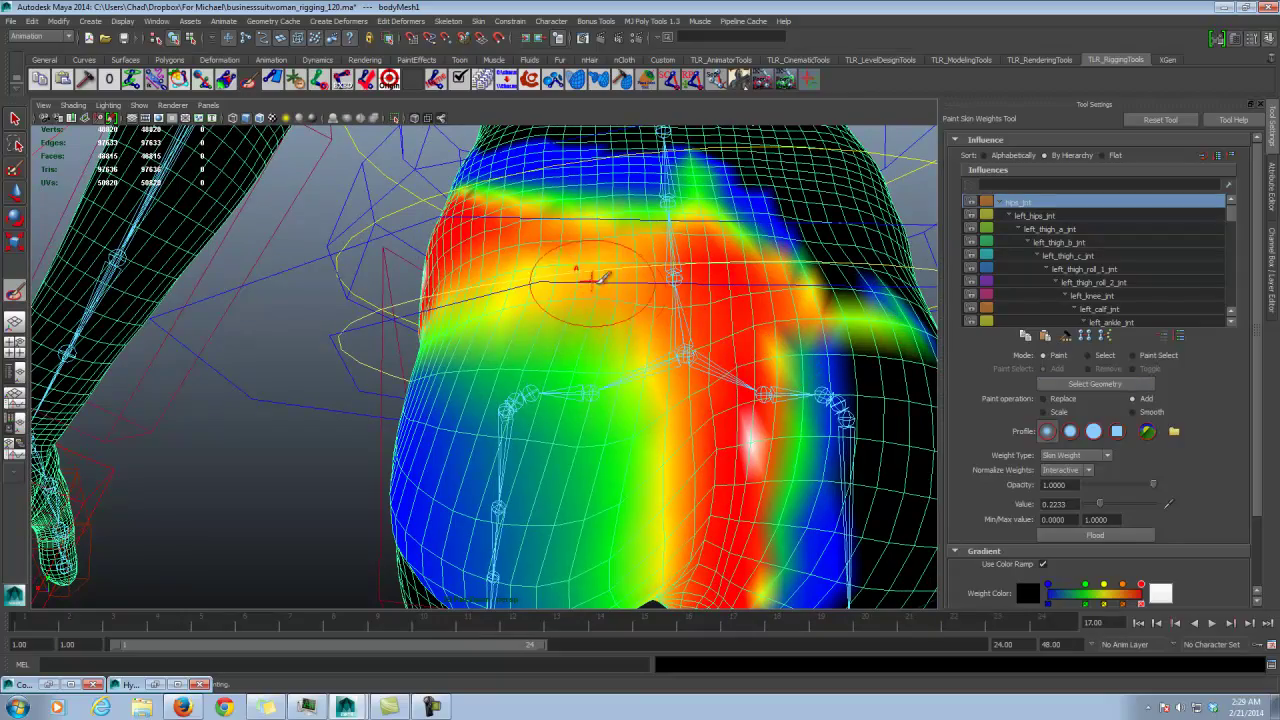
mouse_move(698, 309)
mouse_down()
mouse_move(722, 327)
mouse_move(917, 295)
mouse_move(675, 341)
mouse_move(645, 311)
mouse_up()
Step: Rotate left_thigh_fk_CTRL to repose the raised left leg for a deformation test, and select the body mesh
click(15, 217)
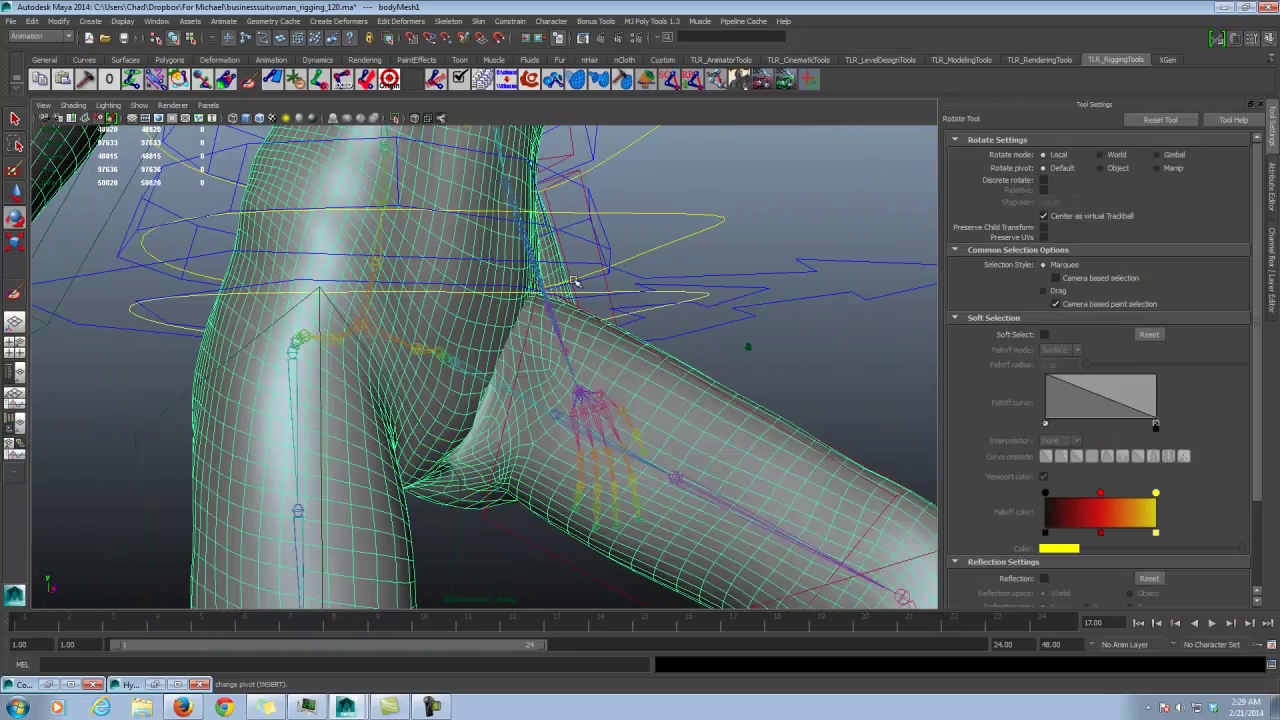
click(567, 542)
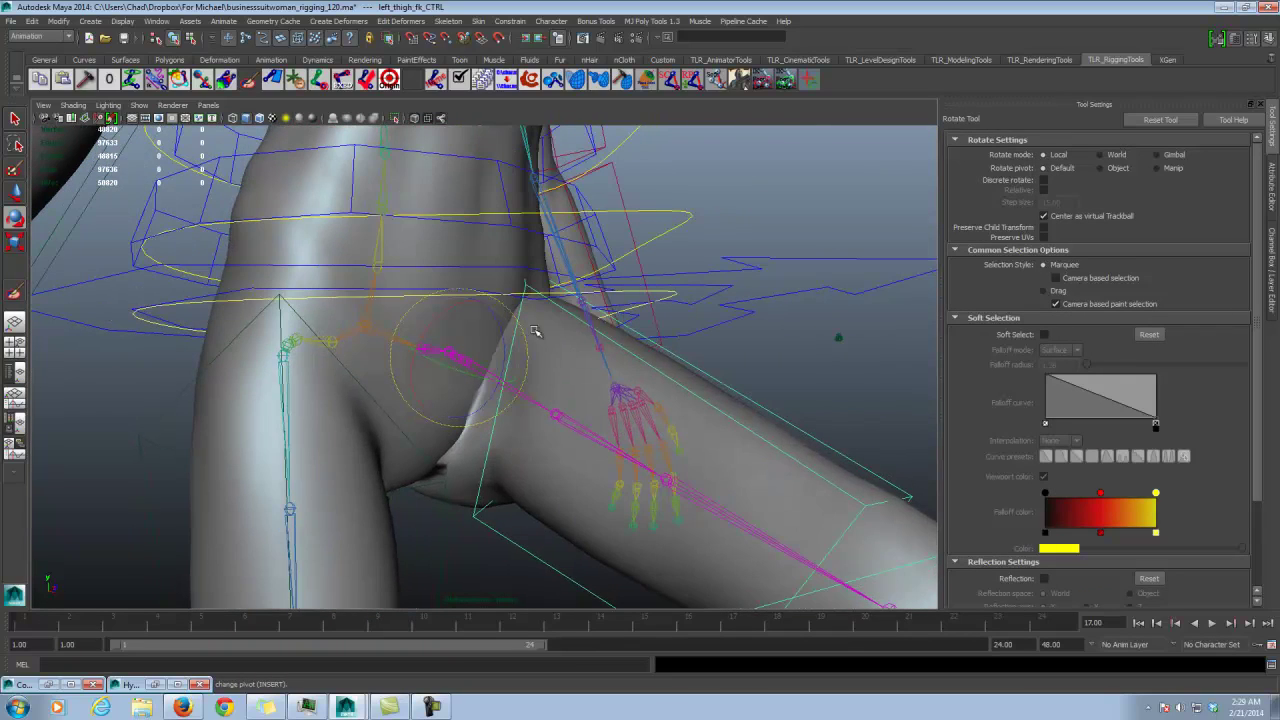
drag(505, 337, 498, 302)
click(514, 449)
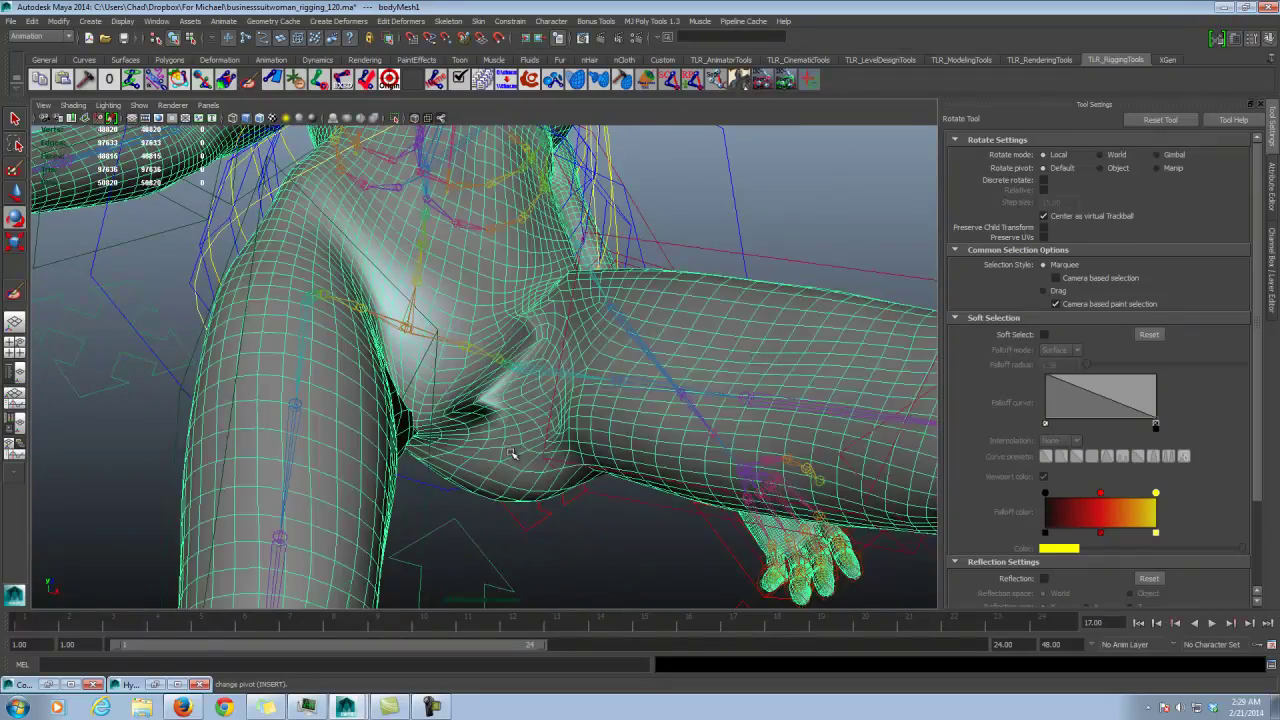
Step: Smooth the hips_jnt skin weights from the left hip crease down to the crotch and underside of the buttock
alt+drag(514, 449, 60, 290)
click(18, 293)
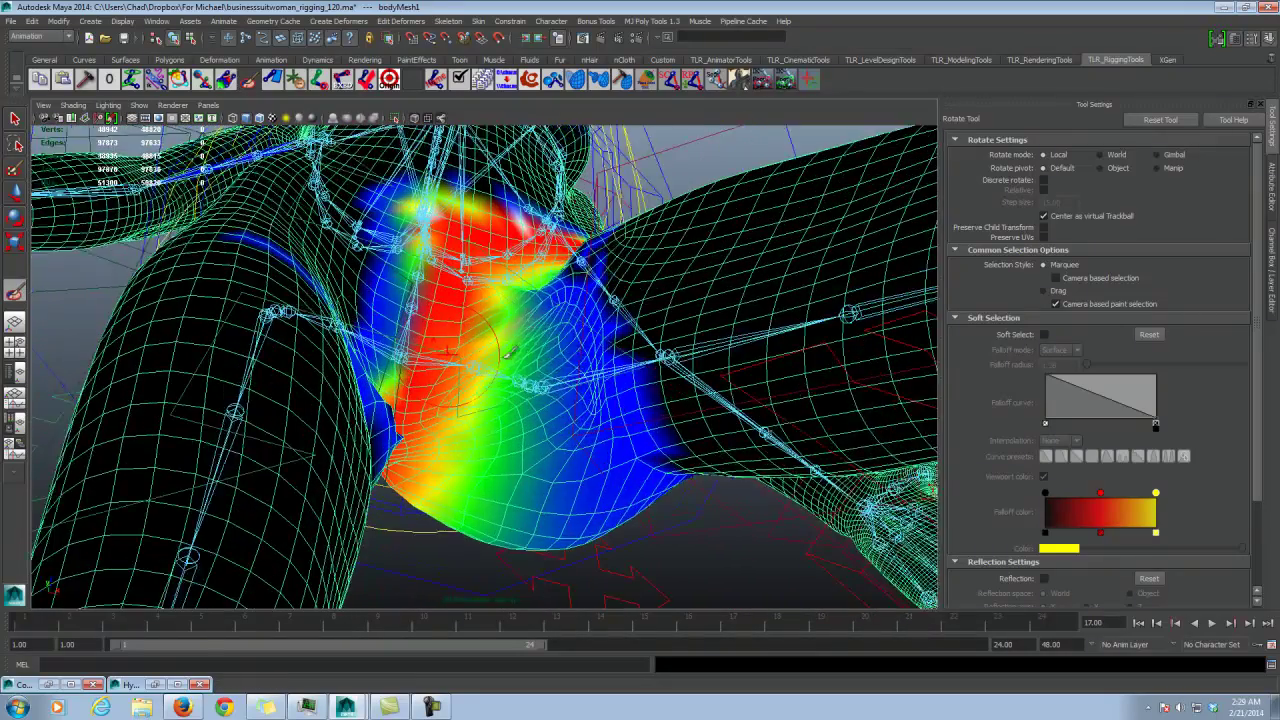
alt+right_drag(460, 438, 543, 347)
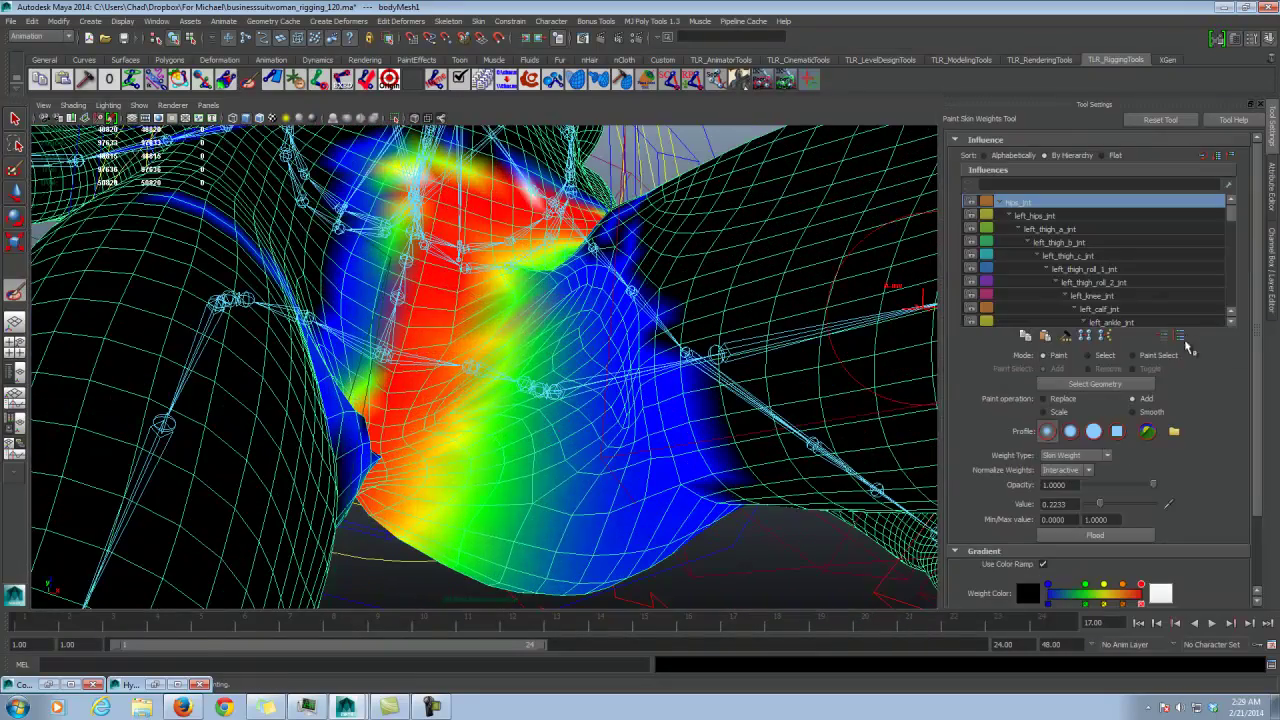
click(1149, 412)
alt+drag(522, 382, 505, 408)
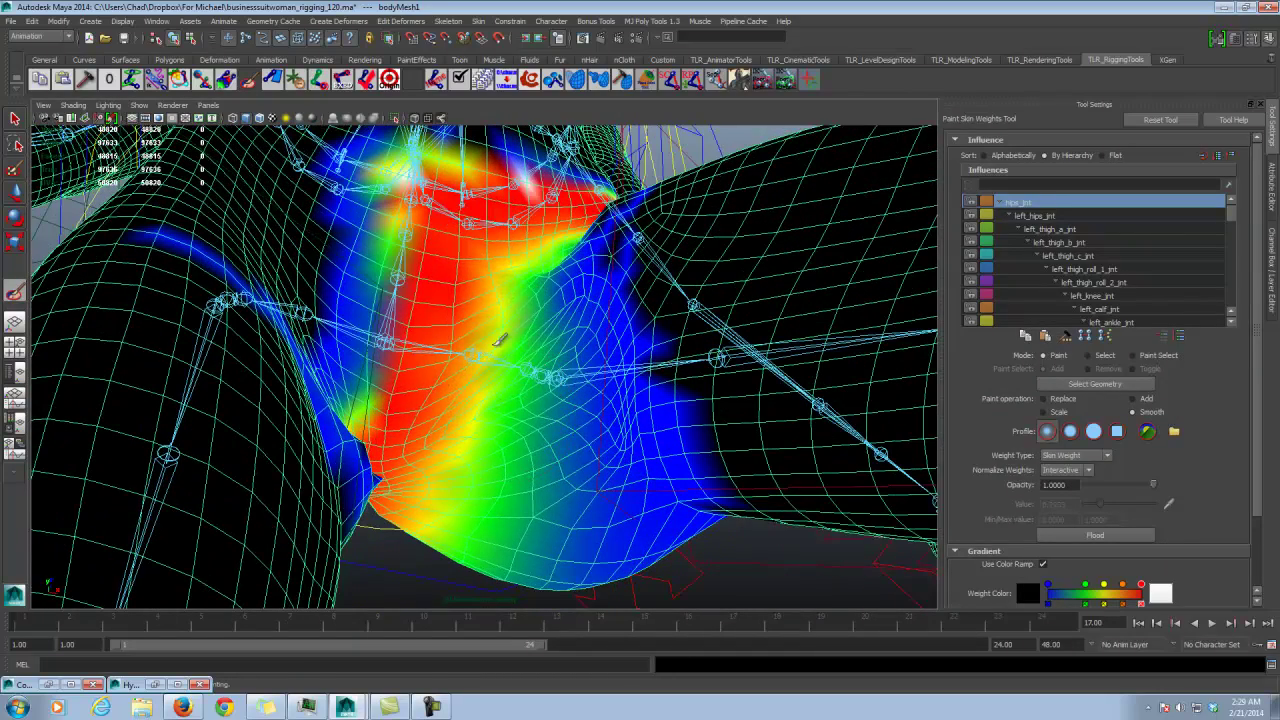
mouse_move(430, 466)
alt+mouse_down()
mouse_move(438, 421)
mouse_move(420, 490)
mouse_move(355, 535)
alt+mouse_up()
Step: Paint hips_jnt weights with Add at 0.2233 beside the crotch and smooth the transition into the inner left thigh
click(1143, 398)
mouse_move(498, 290)
alt+mouse_down()
mouse_move(513, 338)
mouse_move(517, 322)
mouse_move(455, 385)
mouse_move(457, 455)
mouse_move(440, 482)
alt+mouse_up()
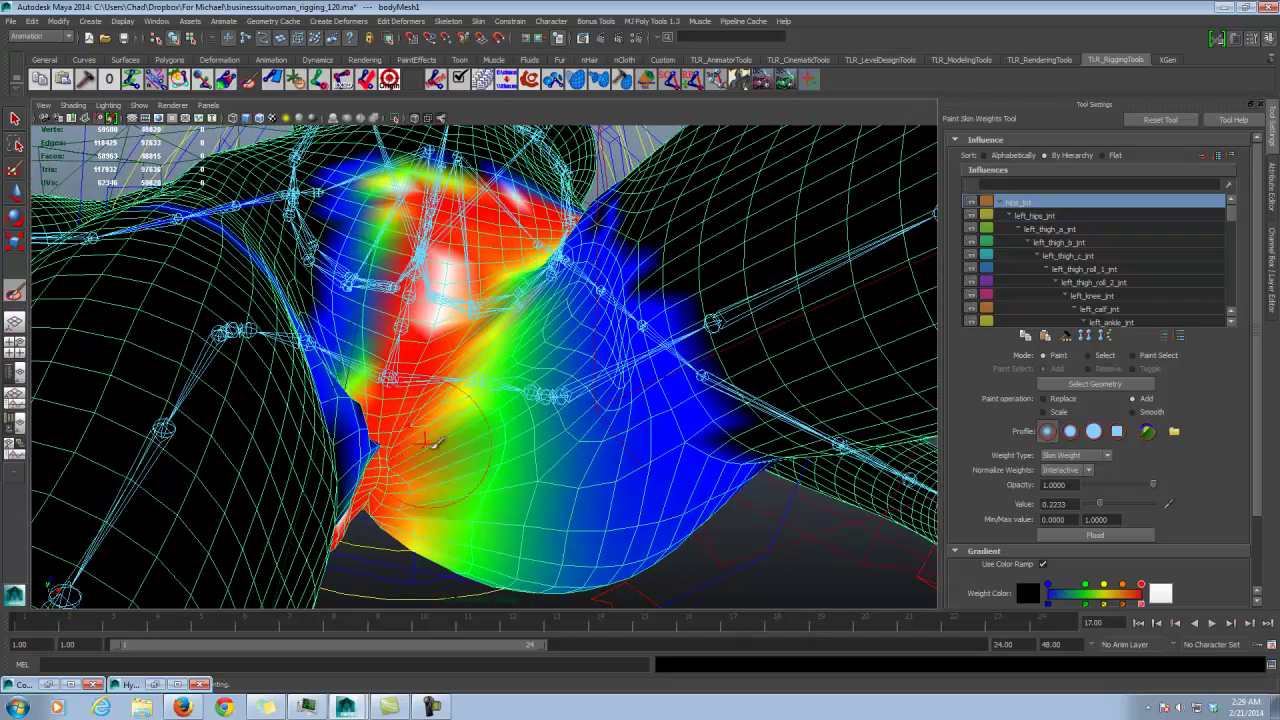
click(1147, 412)
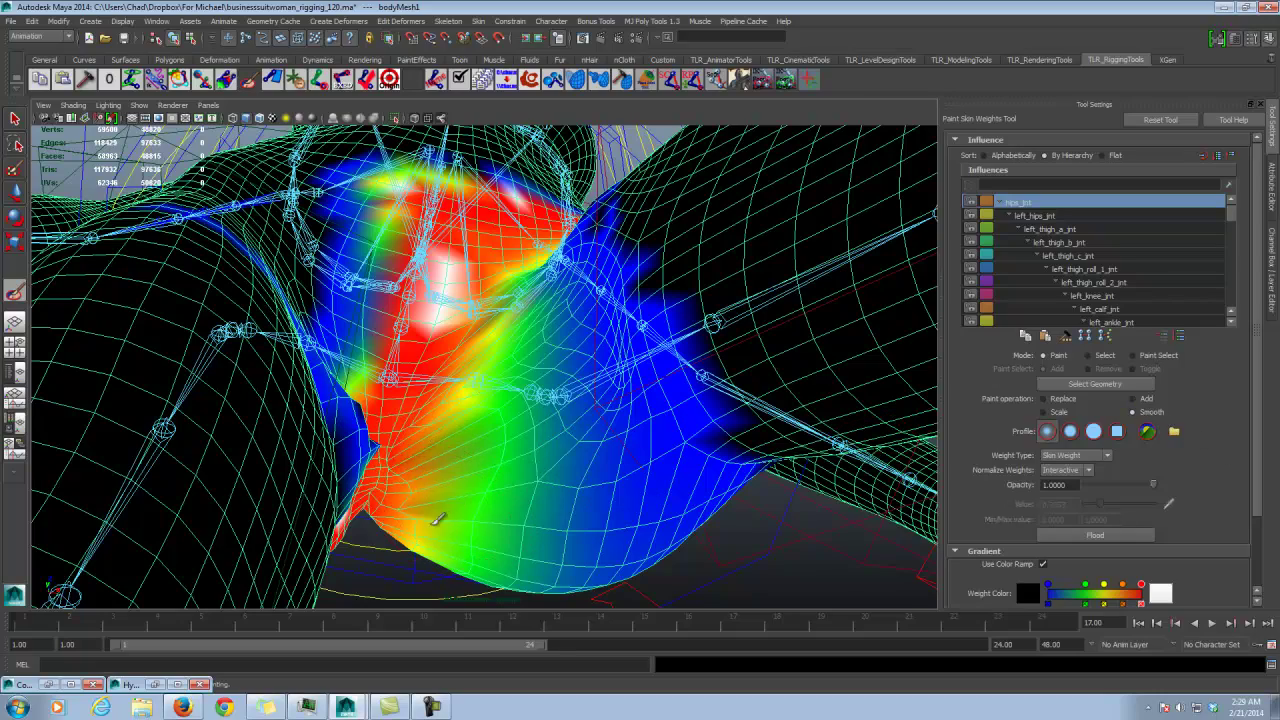
drag(381, 513, 447, 421)
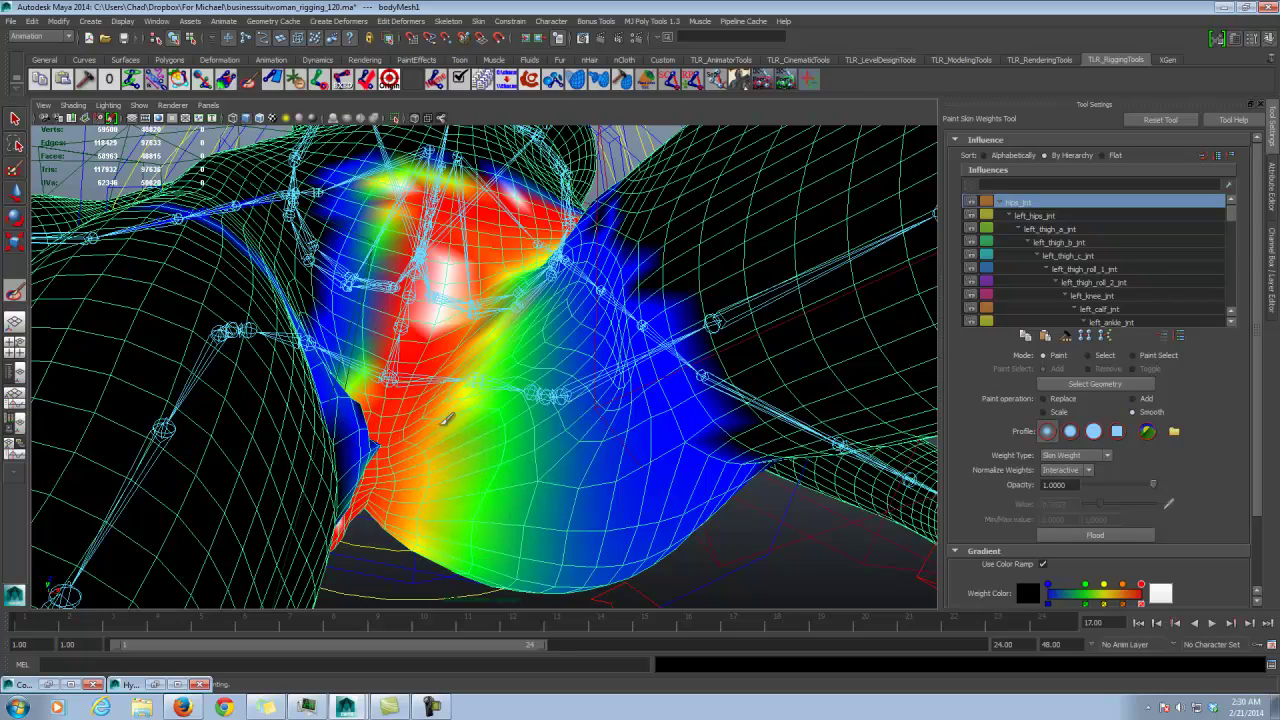
mouse_move(470, 372)
alt+mouse_down()
mouse_move(513, 430)
mouse_move(596, 357)
mouse_move(615, 459)
alt+mouse_up()
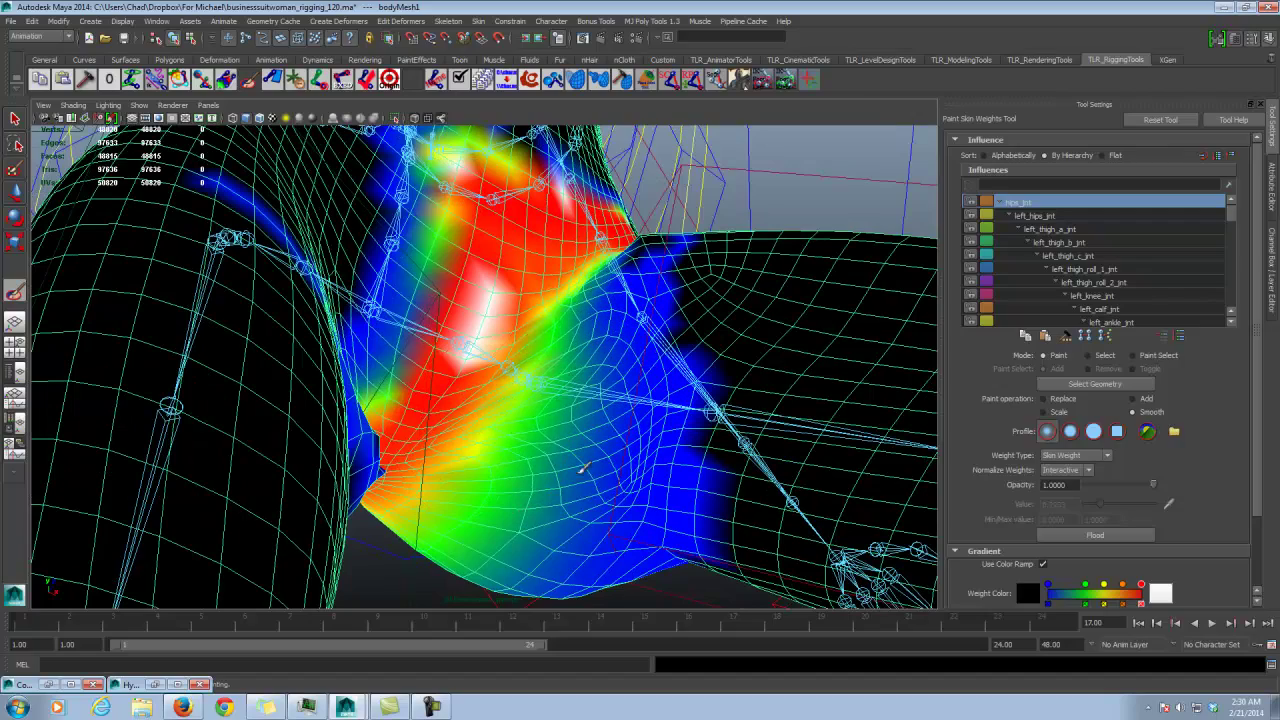
alt+drag(522, 488, 500, 340)
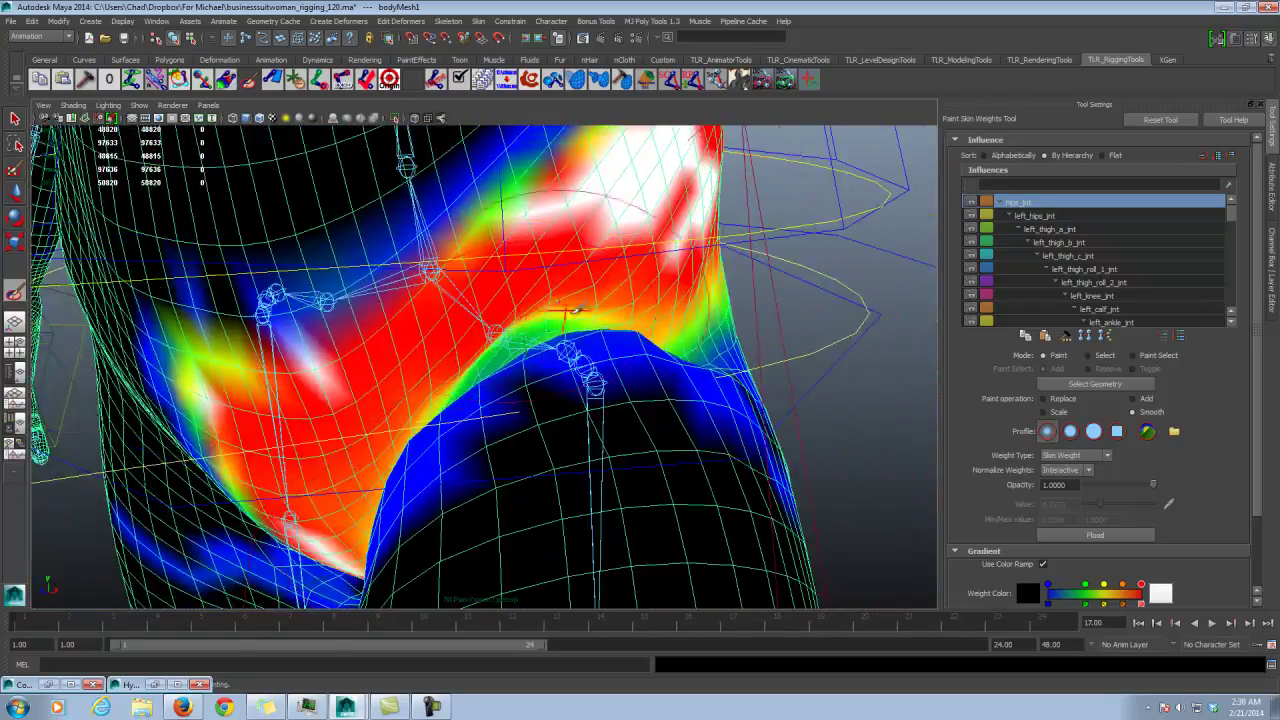
Step: Paint hips_jnt weights with Add at 0.1165 along the front and outer side of the left hip crease
alt+drag(443, 391, 660, 415)
click(1133, 398)
mouse_move(663, 337)
alt+mouse_down()
mouse_move(651, 354)
mouse_move(529, 366)
mouse_move(558, 300)
mouse_move(503, 357)
mouse_move(490, 350)
alt+mouse_up()
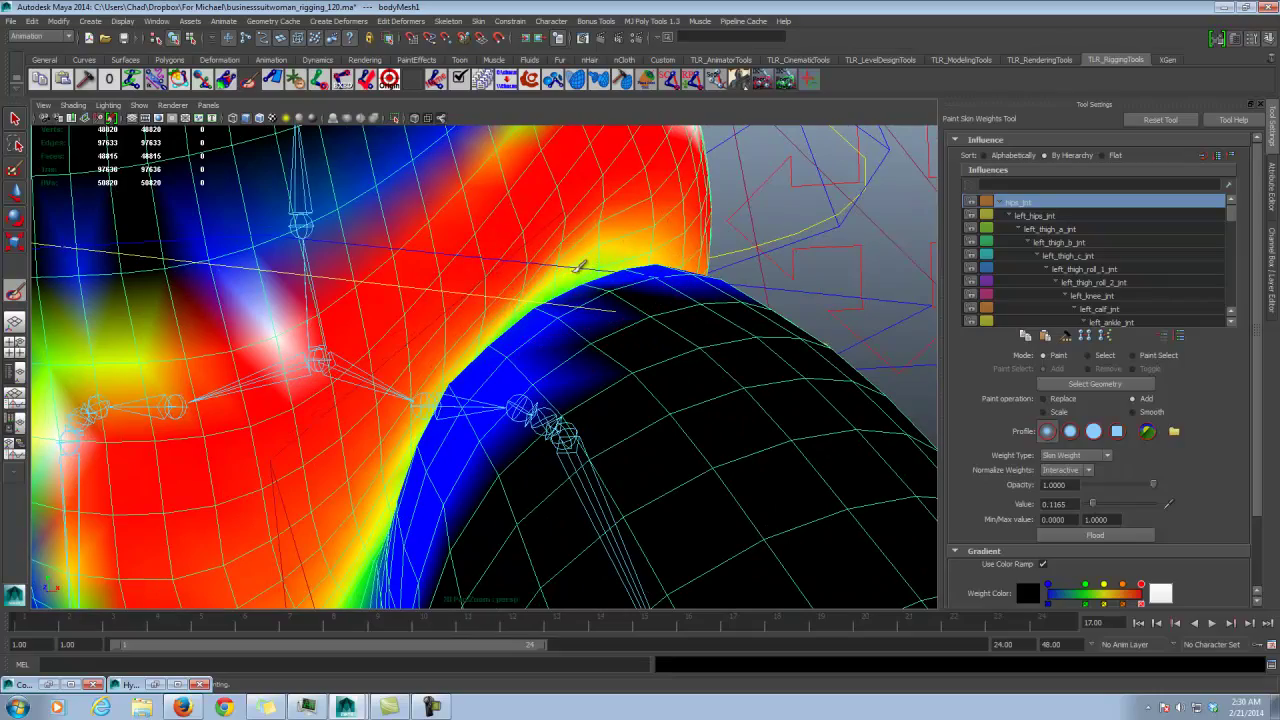
mouse_move(549, 286)
mouse_down()
mouse_move(634, 242)
mouse_move(591, 304)
mouse_up()
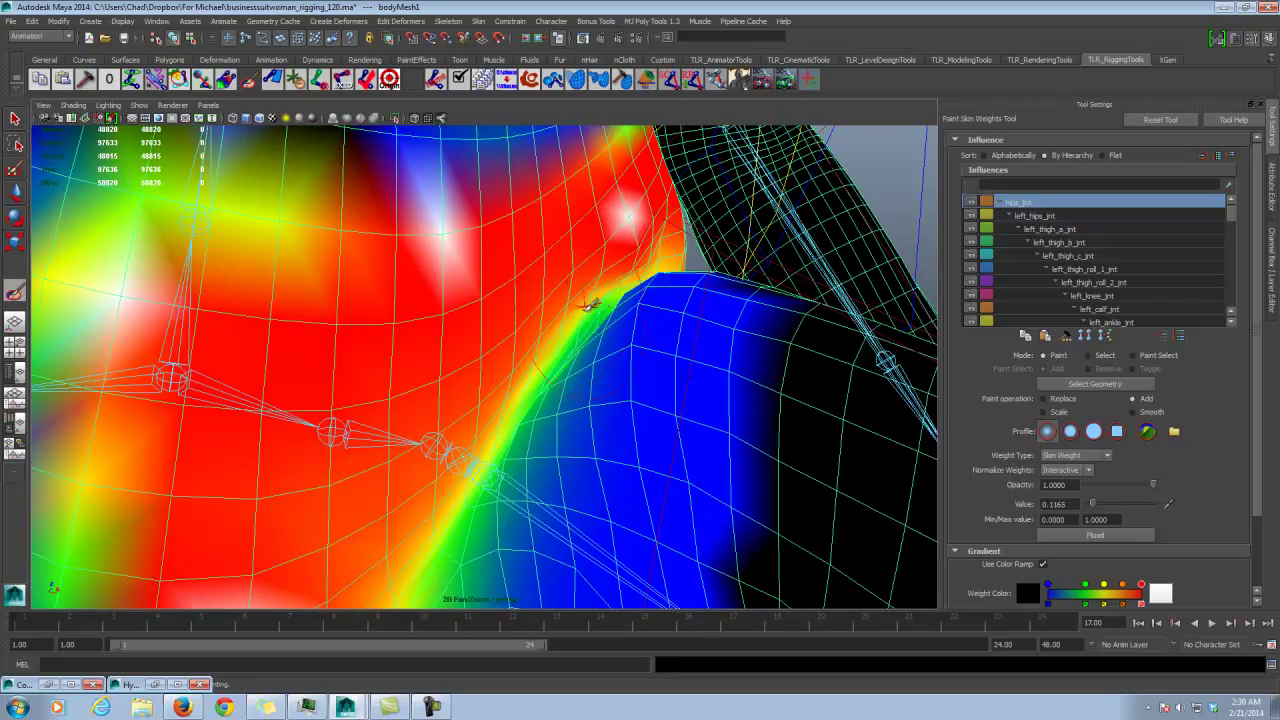
alt+drag(515, 400, 601, 361)
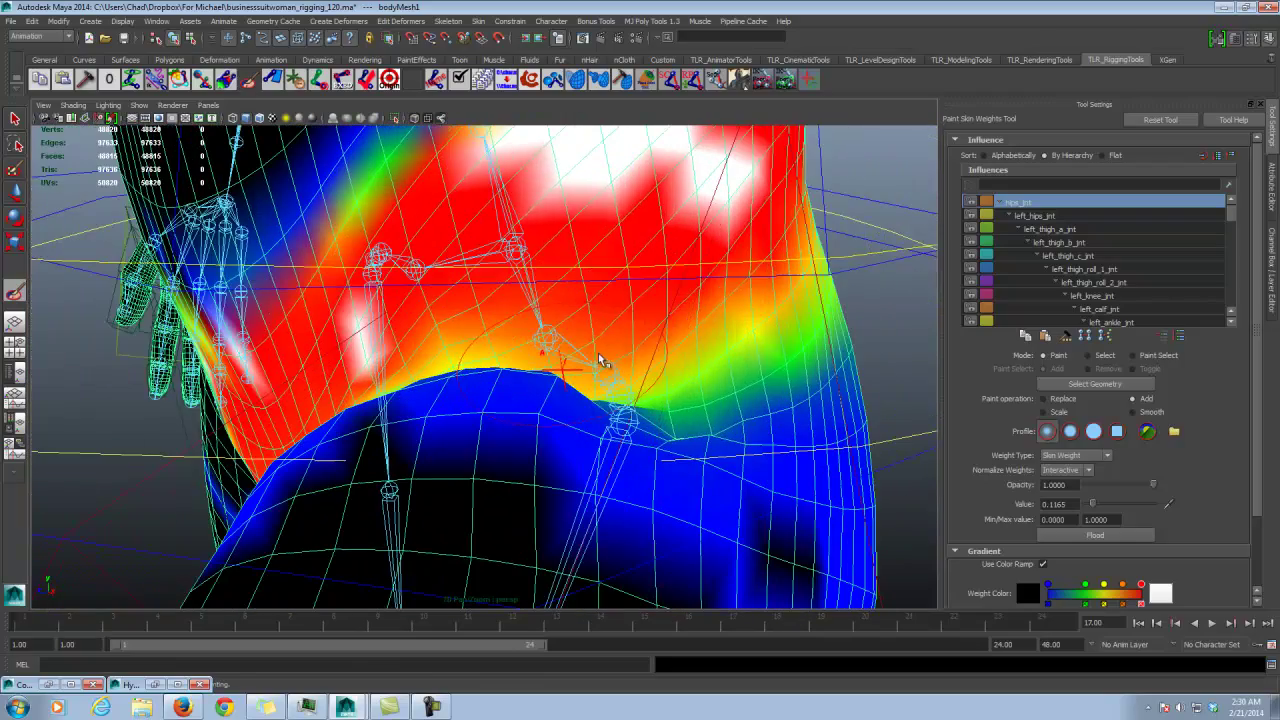
Step: Paint left_thigh_b_jnt weights with Add at 0.1165 along the outer left hip fold, checking the neighbouring thigh joints
click(1052, 219)
click(1053, 230)
mouse_move(806, 334)
alt+mouse_down()
mouse_move(667, 407)
mouse_move(648, 432)
alt+mouse_up()
click(1060, 242)
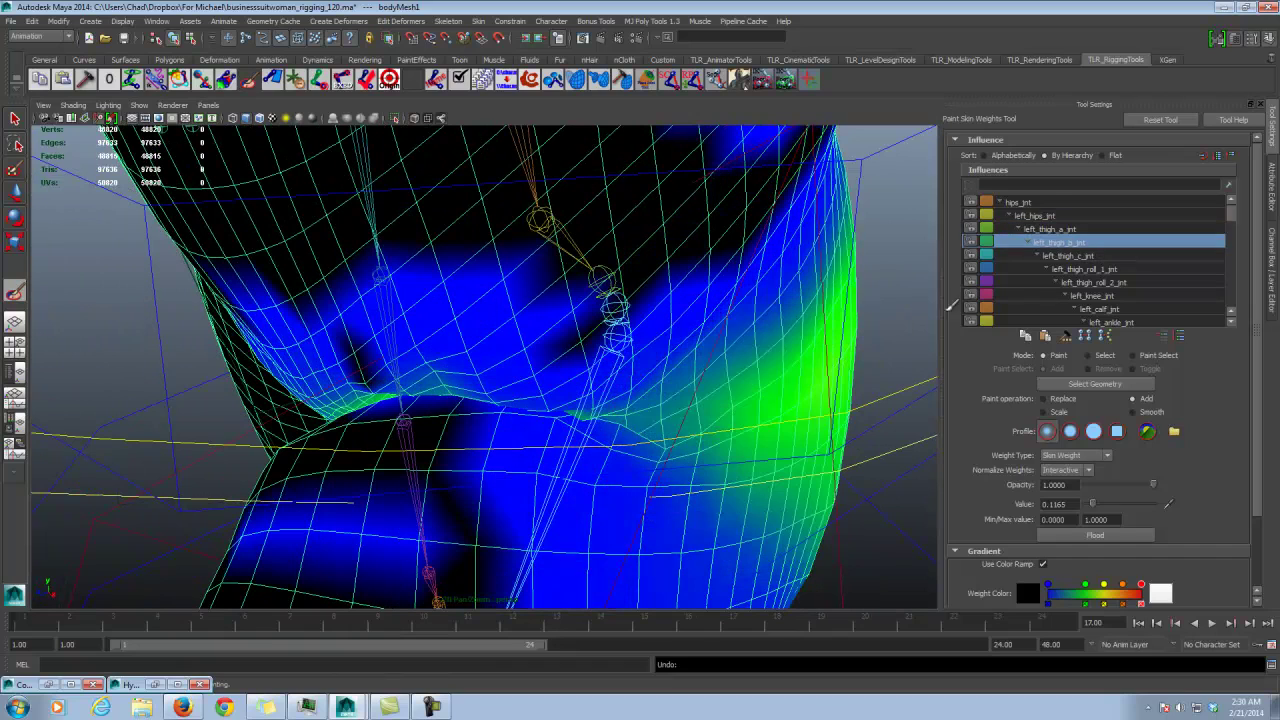
mouse_move(628, 438)
mouse_down()
mouse_move(677, 417)
mouse_move(703, 429)
mouse_move(640, 420)
mouse_move(811, 346)
mouse_up()
click(1068, 256)
click(1076, 242)
alt+drag(623, 380, 802, 366)
Step: Smooth the left_thigh_b_jnt weights across the front of the left hip crease and the top of the thigh
click(1160, 412)
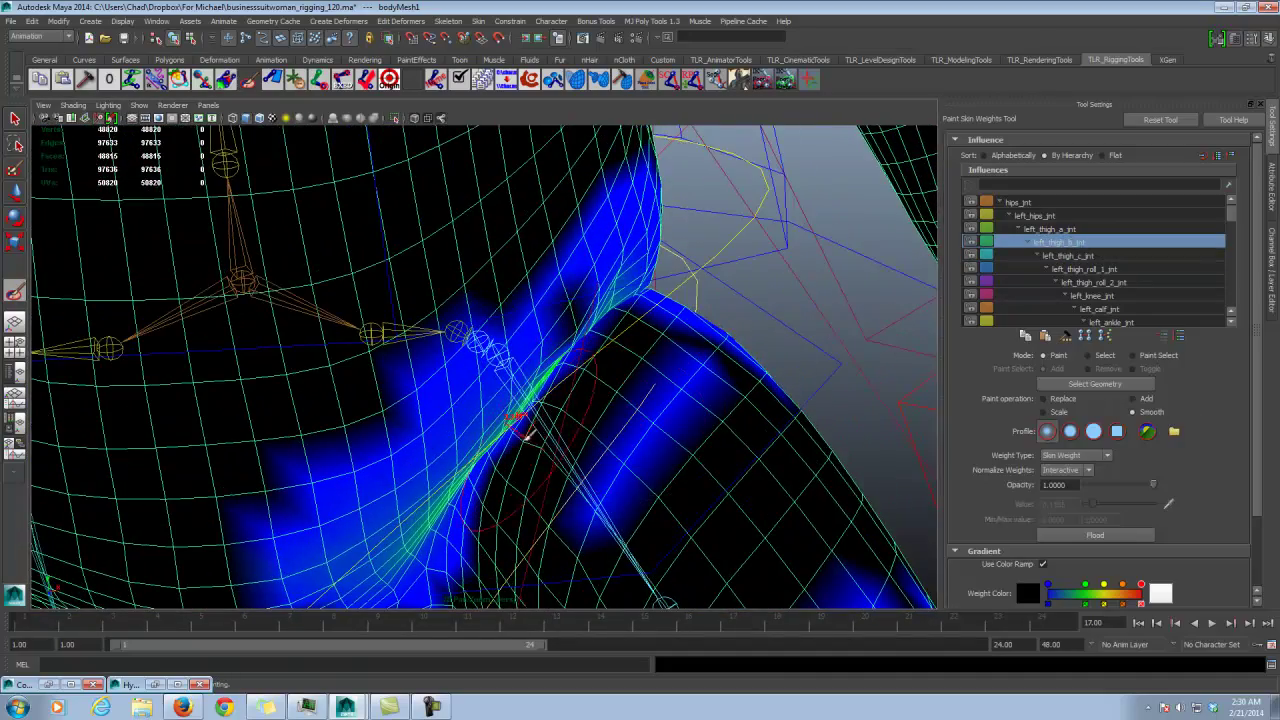
mouse_move(523, 429)
alt+mouse_down()
mouse_move(560, 420)
mouse_move(548, 455)
mouse_move(626, 290)
alt+mouse_up()
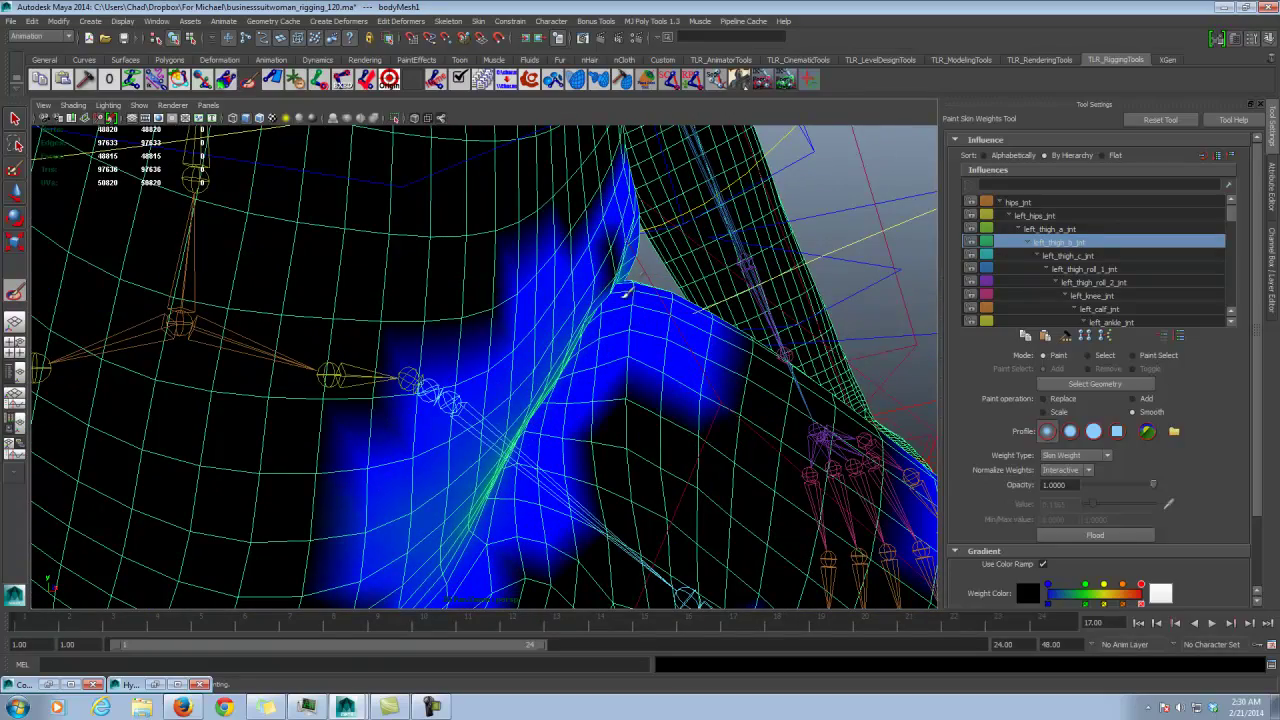
mouse_move(725, 396)
alt+mouse_down()
mouse_move(552, 443)
mouse_move(590, 322)
mouse_move(628, 286)
mouse_move(595, 325)
alt+mouse_up()
Step: Add left_thigh_b_jnt weight at 0.1165 inside the front hip crease and return the brush to Smooth
click(1136, 399)
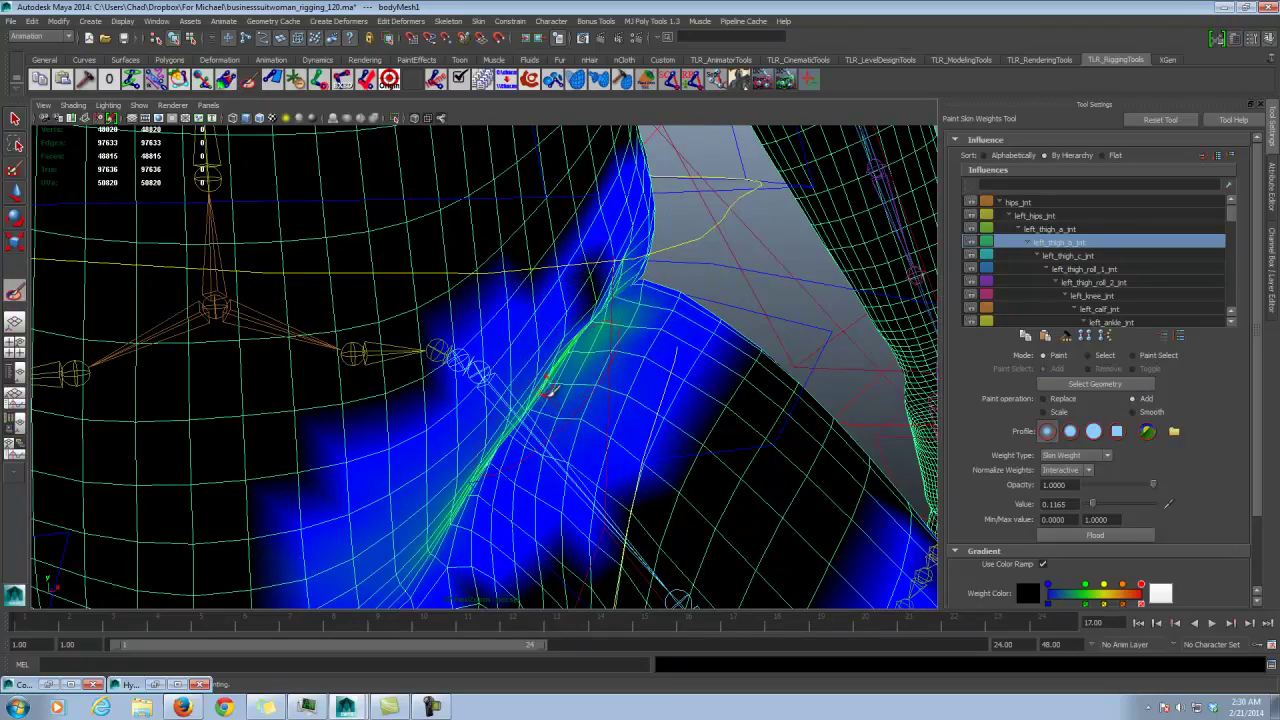
mouse_move(520, 436)
mouse_down()
mouse_move(491, 457)
mouse_move(645, 278)
mouse_move(449, 291)
mouse_move(401, 352)
mouse_move(372, 325)
mouse_up()
click(1155, 411)
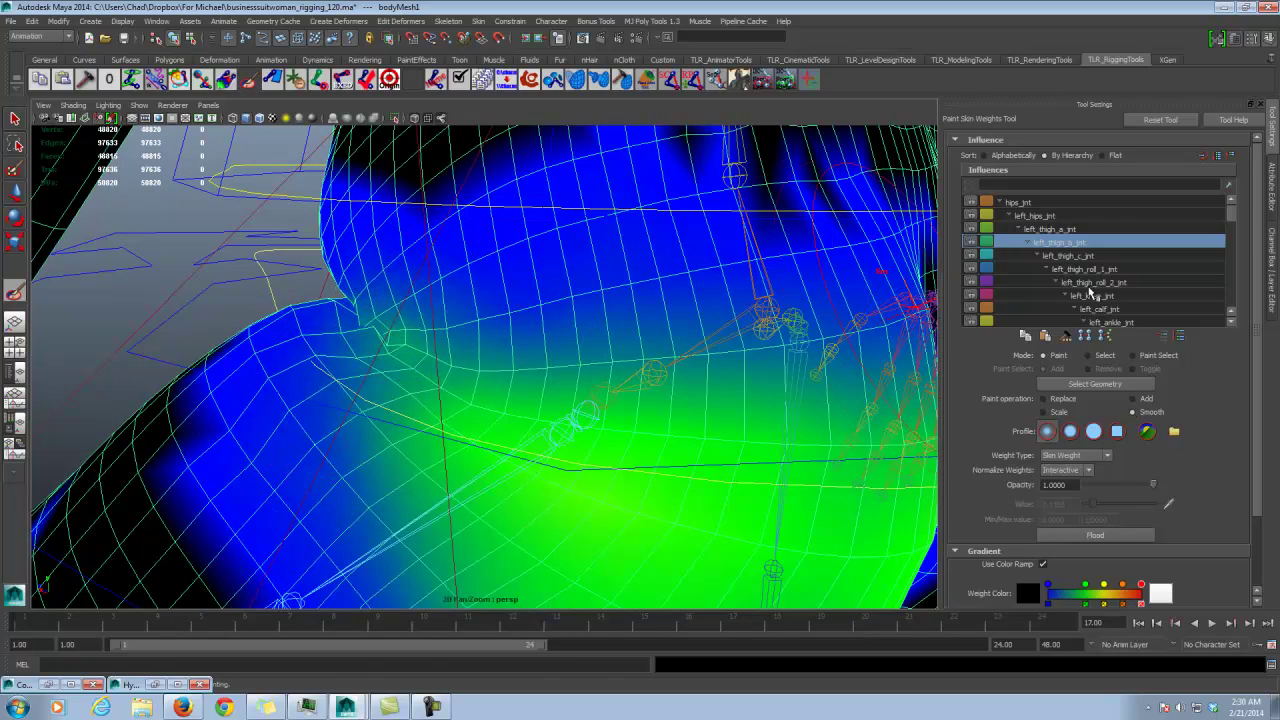
Step: Smooth the left_thigh_c_jnt weights where the top of the raised left thigh meets the pelvis
click(1073, 258)
mouse_move(600, 350)
alt+mouse_down()
mouse_move(471, 388)
mouse_move(440, 375)
mouse_move(508, 437)
mouse_move(493, 388)
mouse_move(640, 491)
mouse_move(485, 374)
mouse_move(512, 408)
mouse_move(591, 380)
mouse_move(615, 312)
alt+mouse_up()
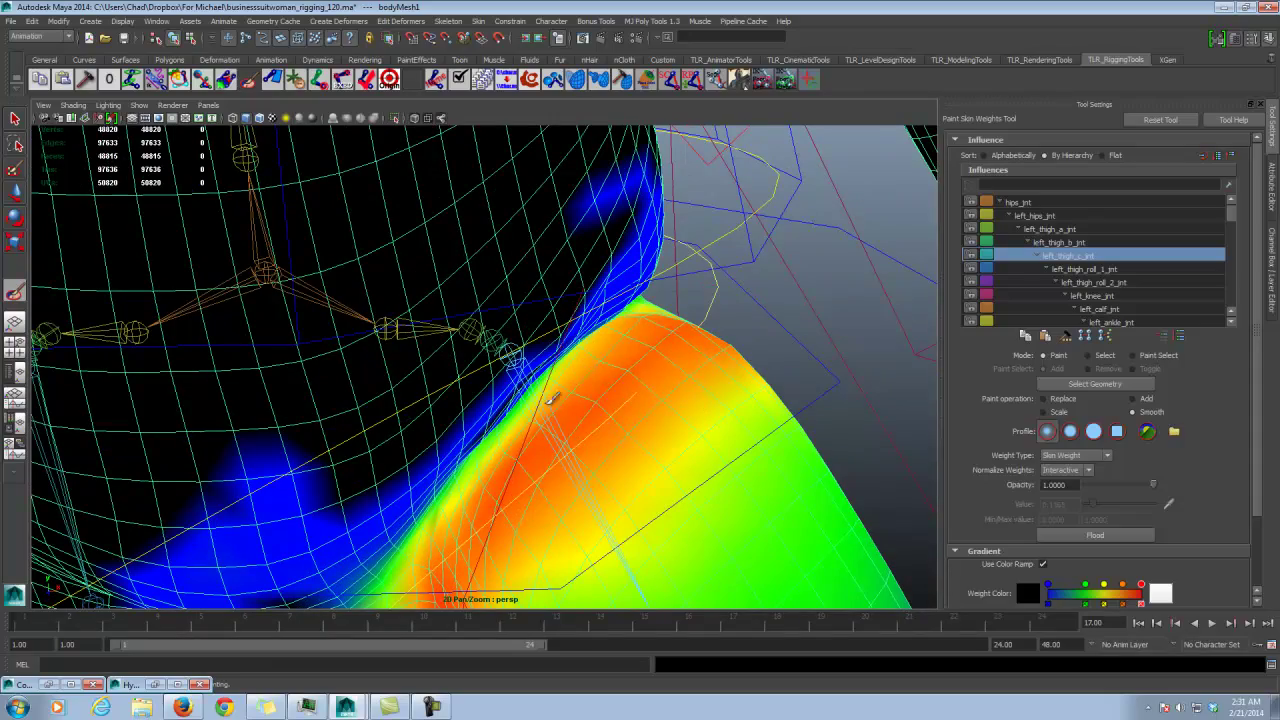
alt+drag(567, 372, 568, 381)
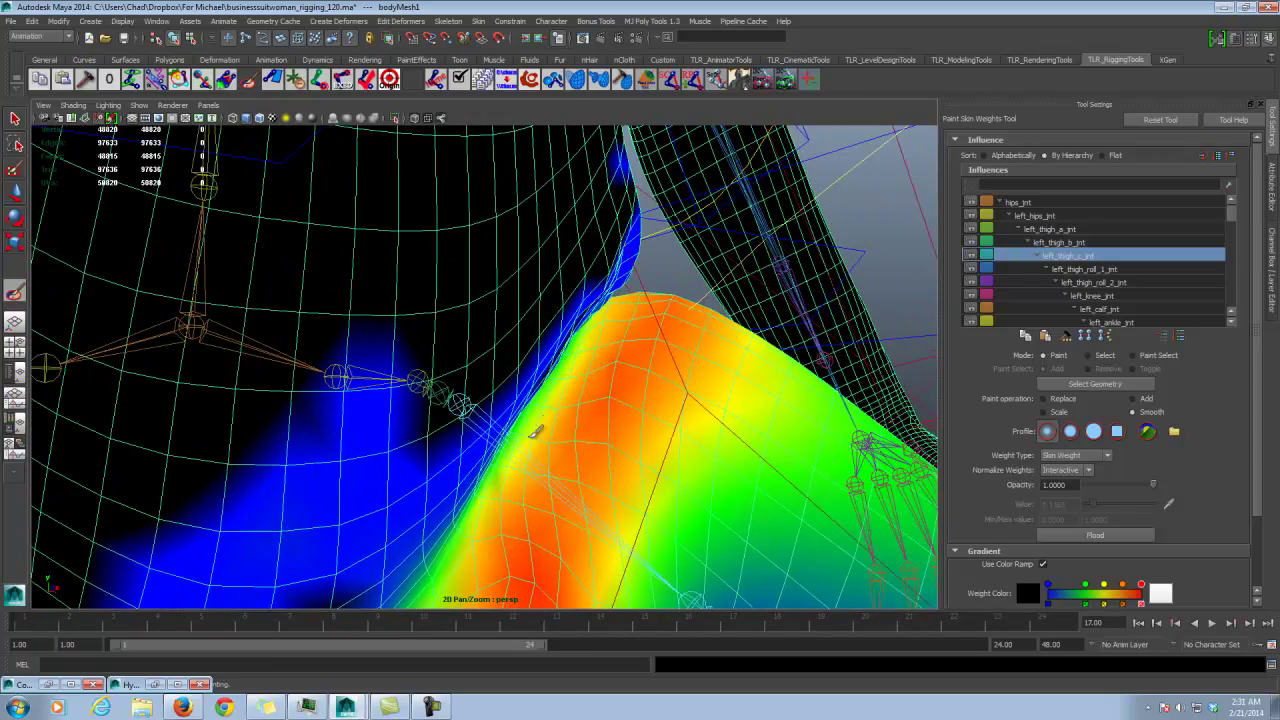
Step: Smooth the left_thigh_b_jnt weights again from the front hip crease around to the outer hip
click(1060, 242)
alt+drag(650, 390, 623, 371)
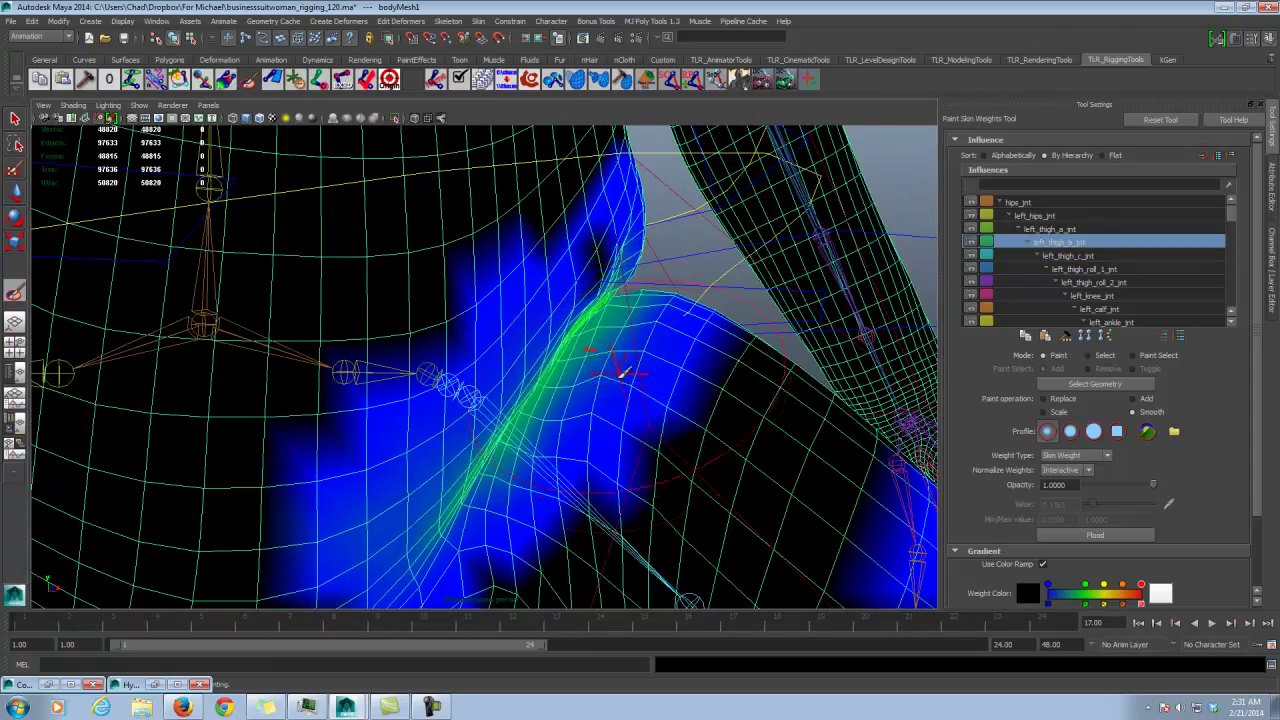
alt+drag(560, 449, 561, 366)
mouse_move(475, 318)
mouse_down()
mouse_move(498, 350)
mouse_move(590, 318)
mouse_move(712, 312)
mouse_move(580, 334)
mouse_move(486, 418)
mouse_up()
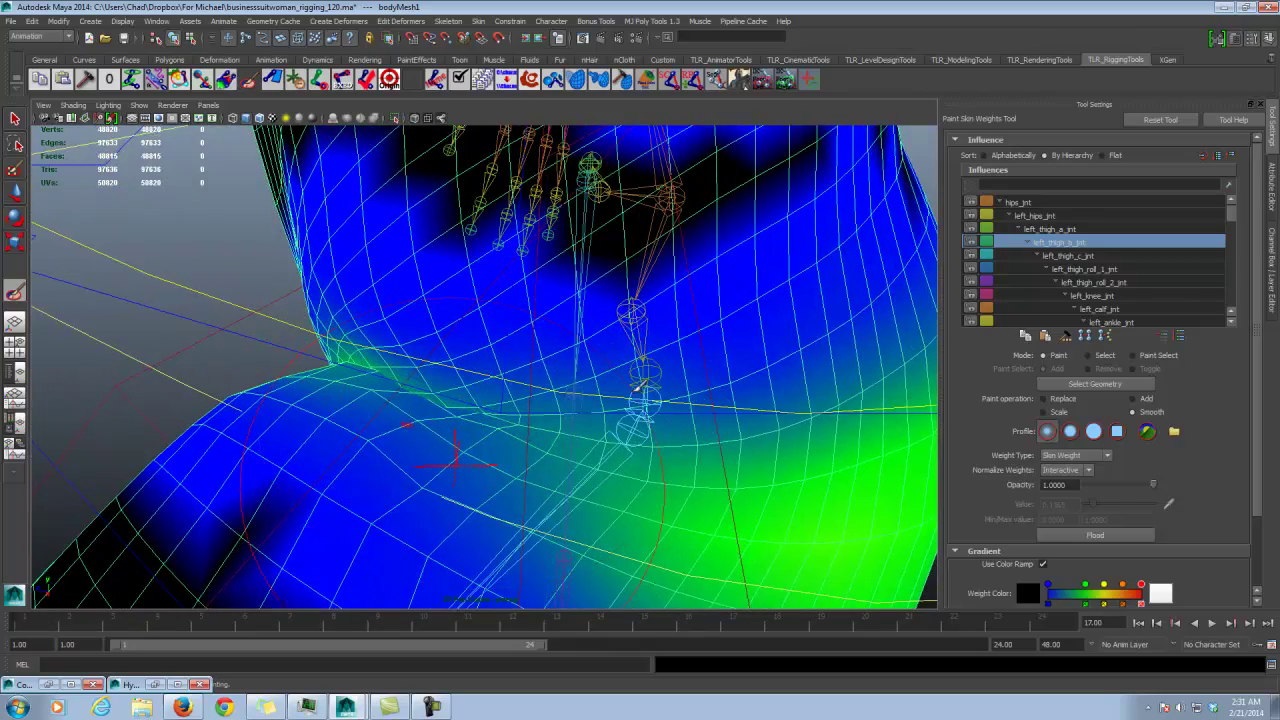
Step: Smooth the left_thigh_a_jnt weights along the outer hip fold and the front hip crease
click(1066, 230)
mouse_move(546, 419)
alt+mouse_down()
mouse_move(462, 434)
mouse_move(505, 440)
mouse_move(480, 430)
alt+mouse_up()
key(1)
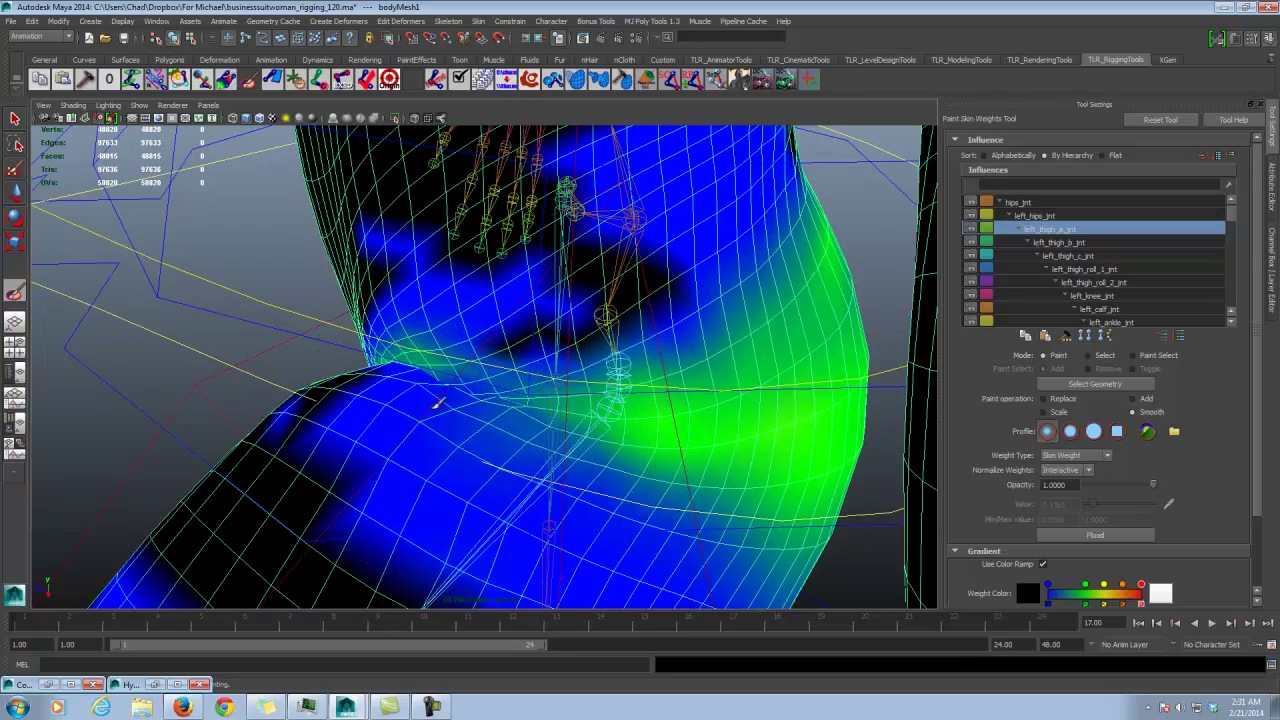
mouse_move(606, 463)
alt+mouse_down()
mouse_move(794, 449)
mouse_move(600, 390)
mouse_move(630, 370)
mouse_move(612, 288)
mouse_move(606, 310)
alt+mouse_up()
drag(600, 355, 522, 434)
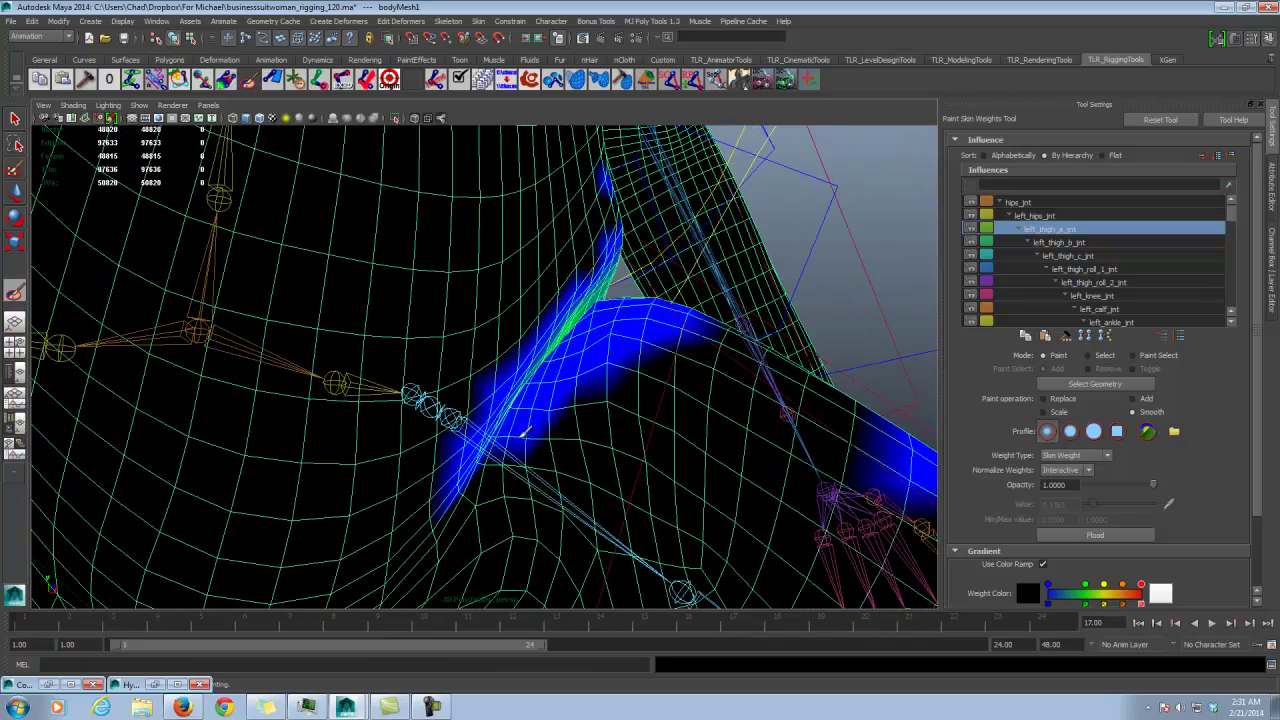
Step: Check the left_thigh_b_jnt and left_thigh_c_jnt weights and smooth hips_jnt along the front hip crease toward the crotch
click(1060, 242)
mouse_move(600, 380)
alt+mouse_down()
mouse_move(582, 346)
mouse_move(651, 306)
mouse_move(672, 318)
mouse_move(625, 362)
mouse_move(560, 390)
mouse_move(510, 302)
mouse_move(451, 380)
mouse_move(368, 373)
alt+mouse_up()
click(1082, 257)
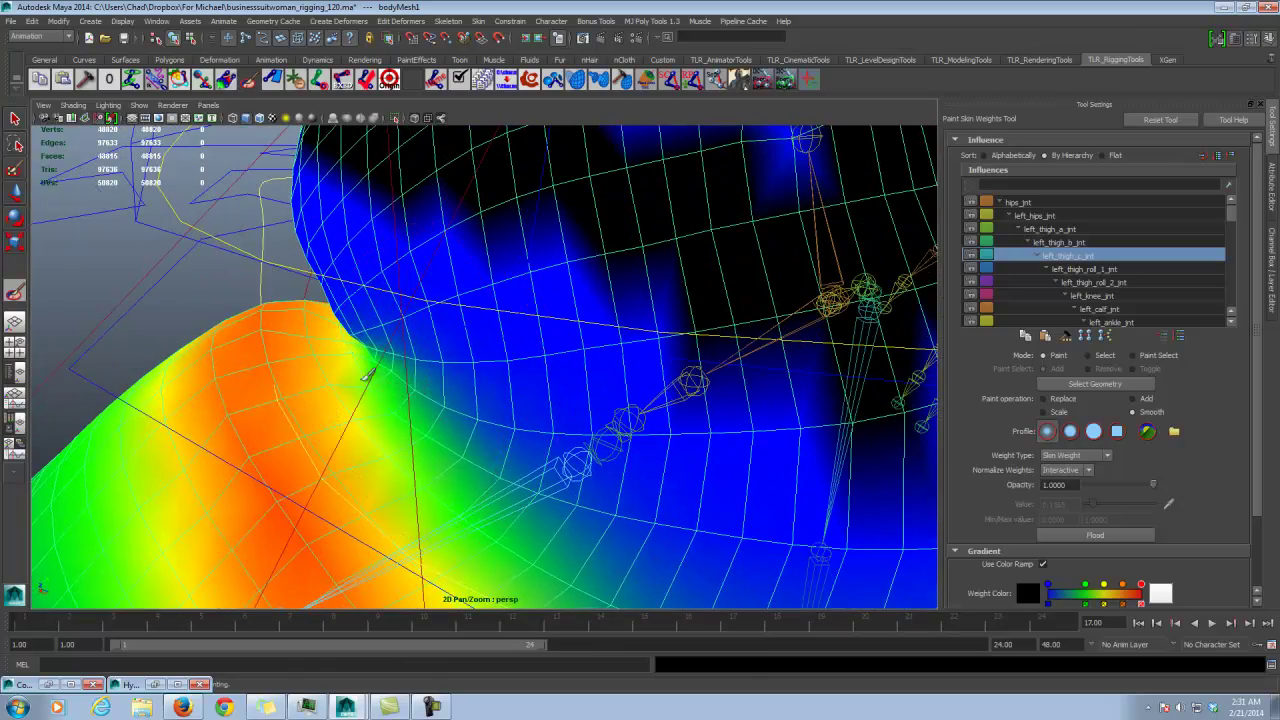
click(1036, 216)
click(1015, 202)
mouse_move(449, 354)
alt+mouse_down()
mouse_move(514, 346)
mouse_move(492, 380)
mouse_move(620, 372)
mouse_move(577, 350)
alt+mouse_up()
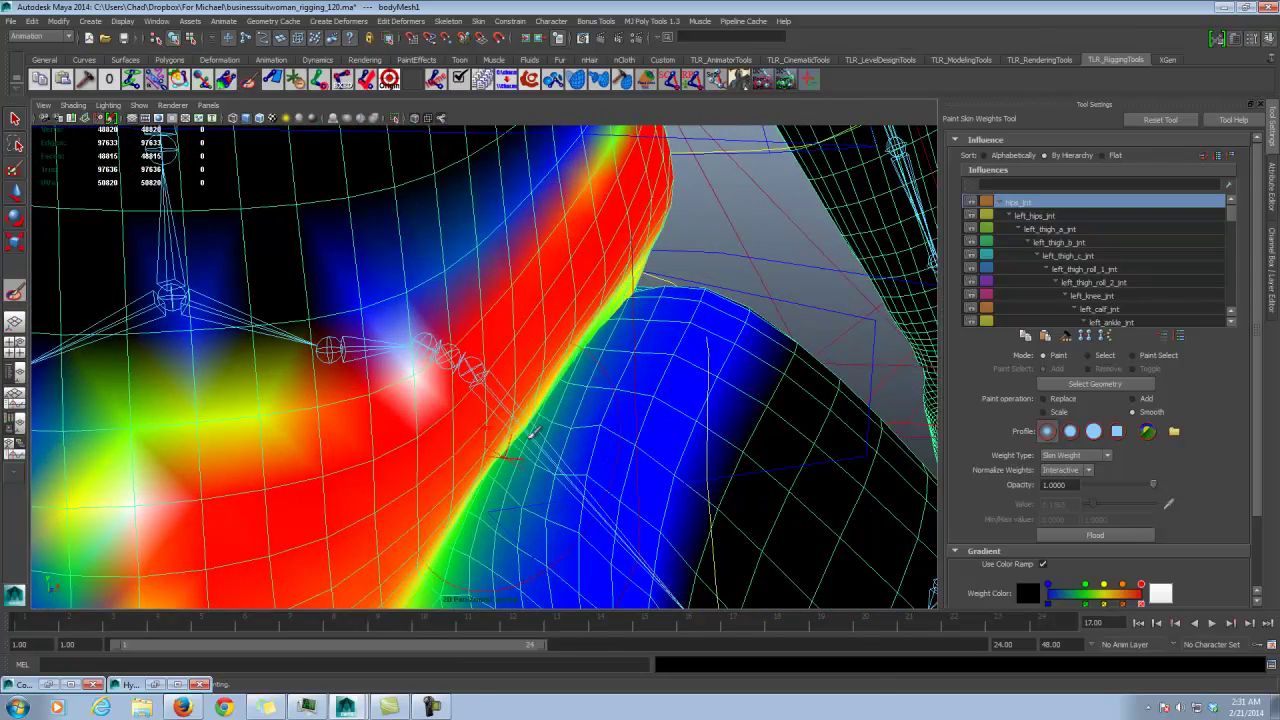
alt+drag(533, 432, 576, 308)
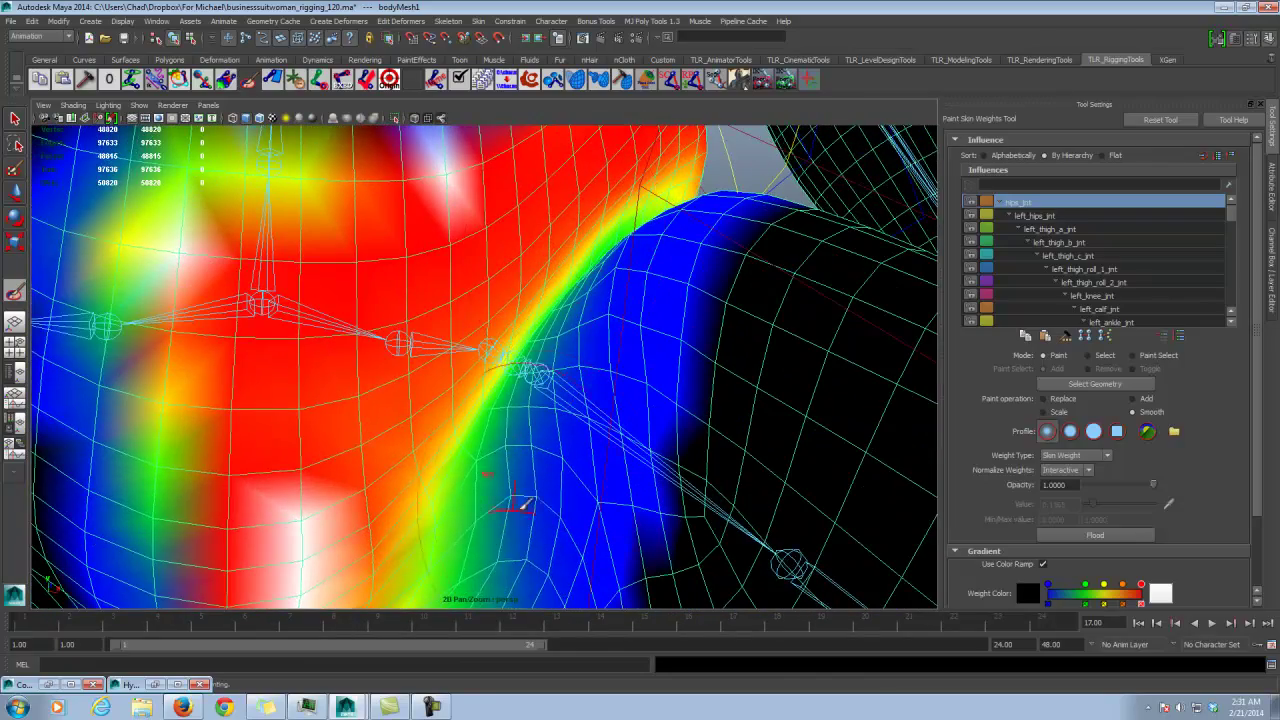
mouse_move(523, 509)
alt+mouse_down()
mouse_move(623, 343)
mouse_move(578, 392)
alt+mouse_up()
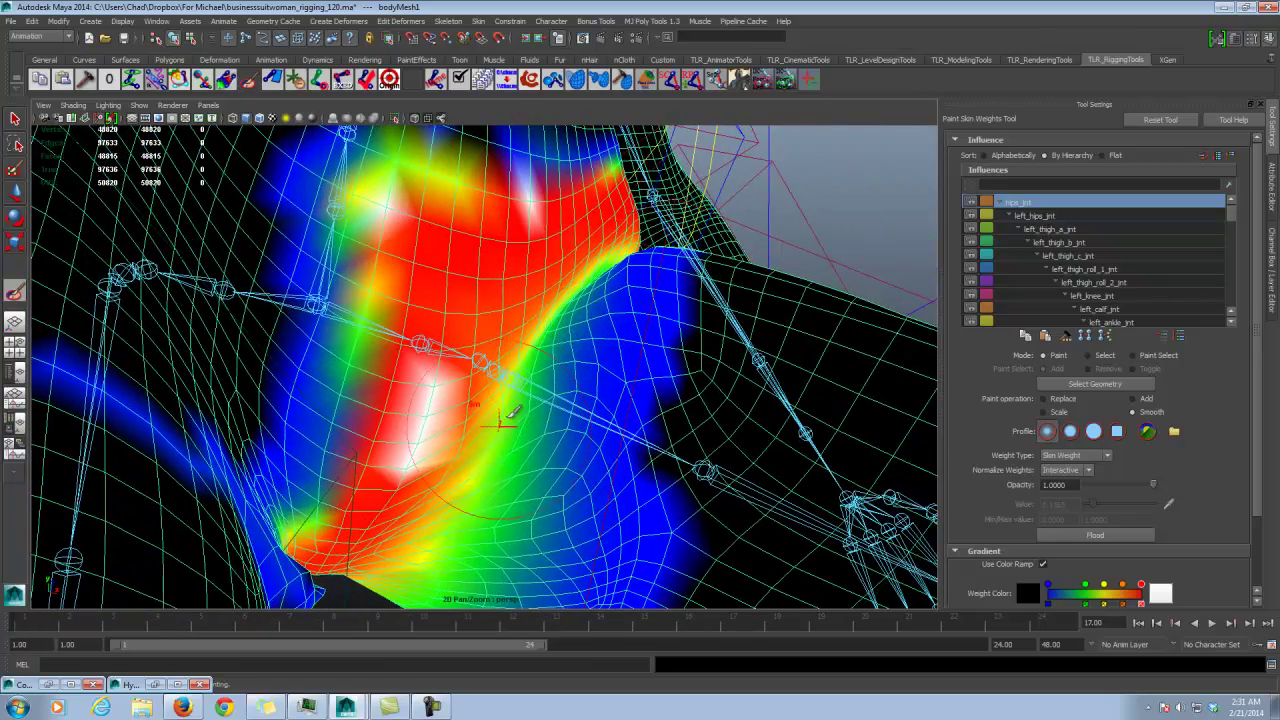
drag(505, 415, 430, 425)
Step: Paint hips_jnt weights with Add at 0.1165 along the inner hip crease beside the crotch
click(1140, 398)
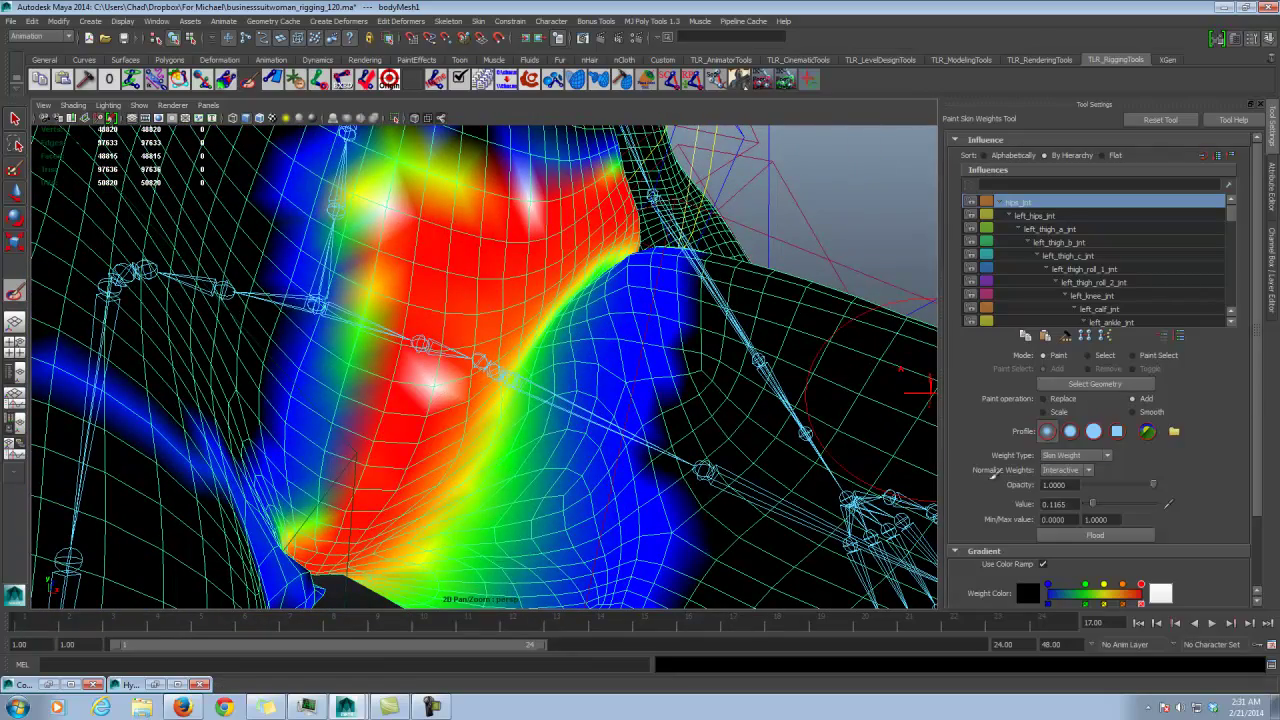
alt+drag(545, 418, 580, 410)
drag(517, 475, 495, 460)
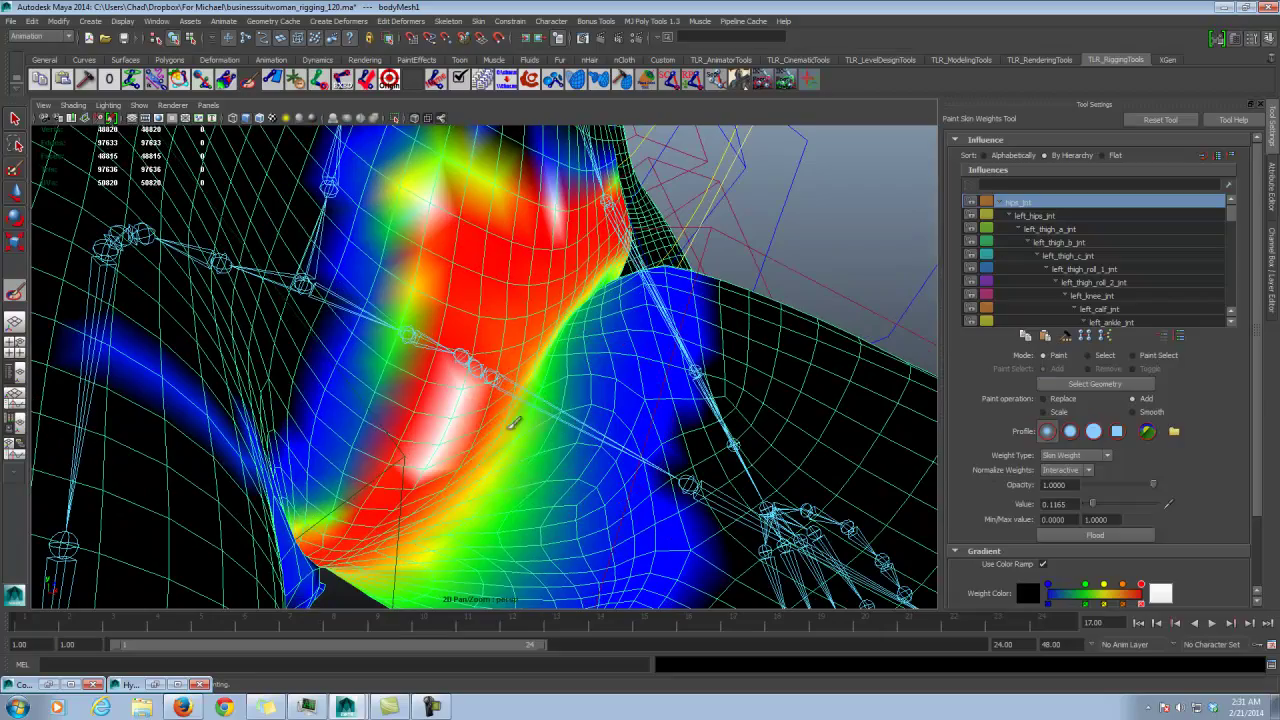
mouse_move(446, 530)
mouse_down()
mouse_move(430, 514)
mouse_move(450, 525)
mouse_move(535, 440)
mouse_move(505, 388)
mouse_up()
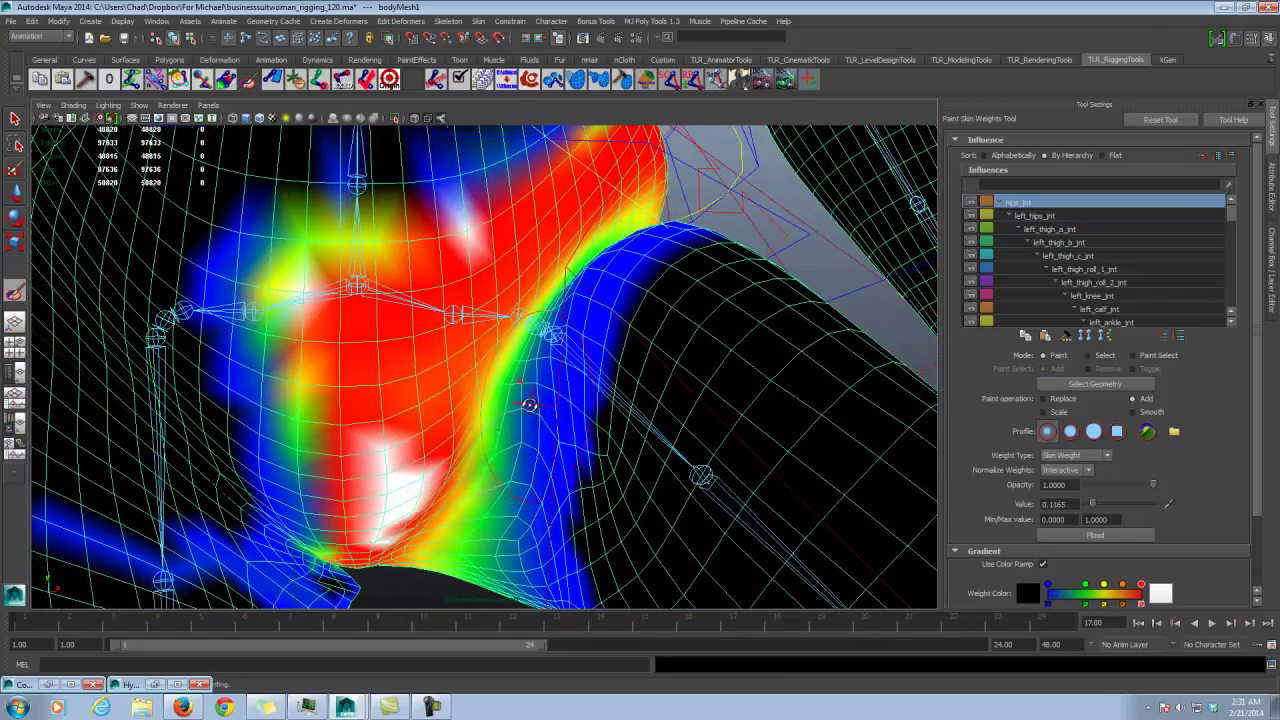
Step: Paint hips_jnt weights with Add at 0.1165 above the outer left hip fold and smooth them toward the front crease
mouse_move(510, 443)
alt+mouse_down()
mouse_move(523, 429)
mouse_move(492, 343)
mouse_move(704, 376)
alt+mouse_up()
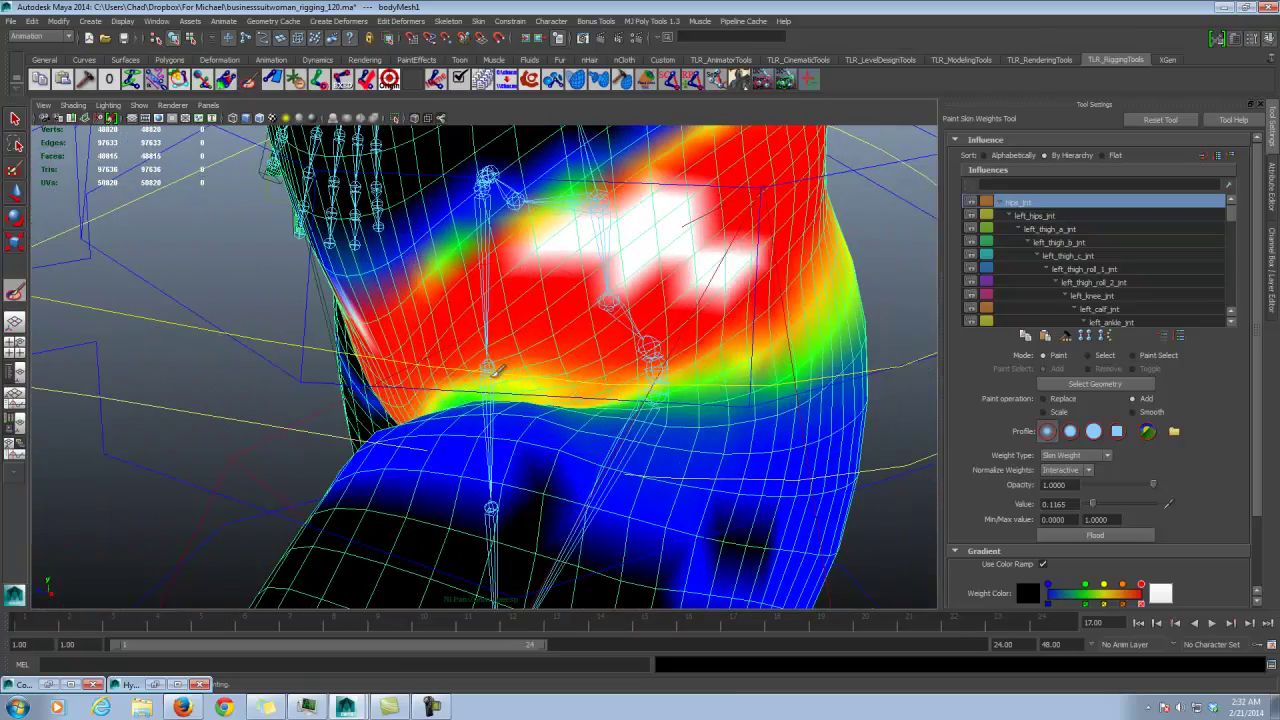
mouse_move(598, 290)
mouse_down()
mouse_move(442, 378)
mouse_move(444, 402)
mouse_up()
mouse_move(619, 371)
mouse_down()
mouse_move(700, 328)
mouse_move(875, 372)
mouse_up()
click(1140, 413)
mouse_move(770, 390)
alt+mouse_down()
mouse_move(701, 382)
mouse_move(632, 352)
mouse_move(557, 440)
mouse_move(640, 330)
alt+mouse_up()
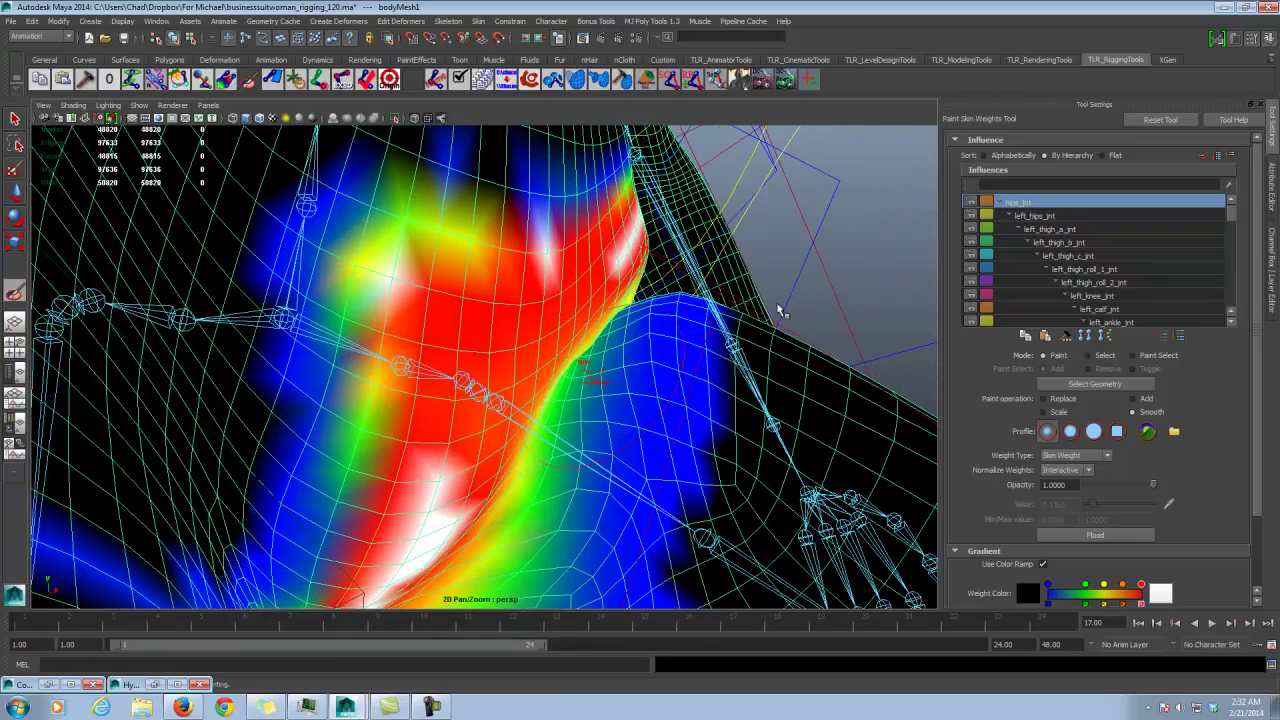
Step: Smooth the left_thigh_a_jnt weights from the front hip crease around the outer side of the hip
click(1050, 229)
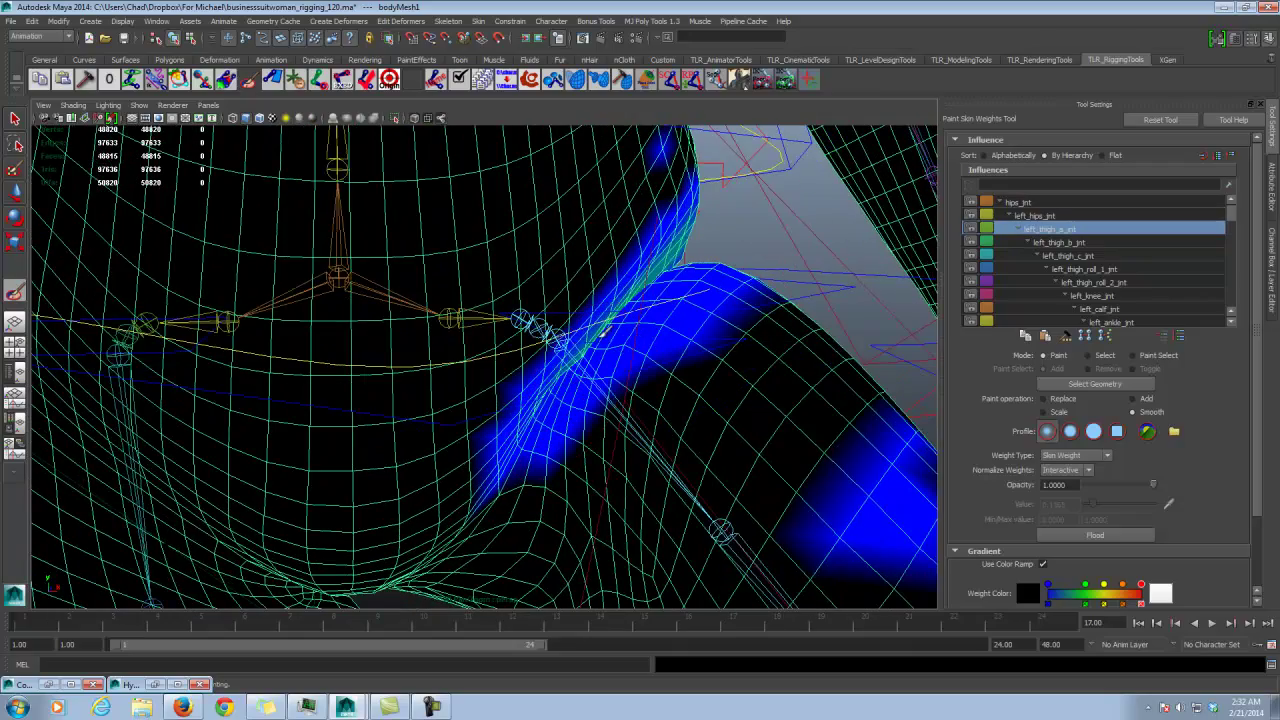
alt+drag(684, 271, 538, 304)
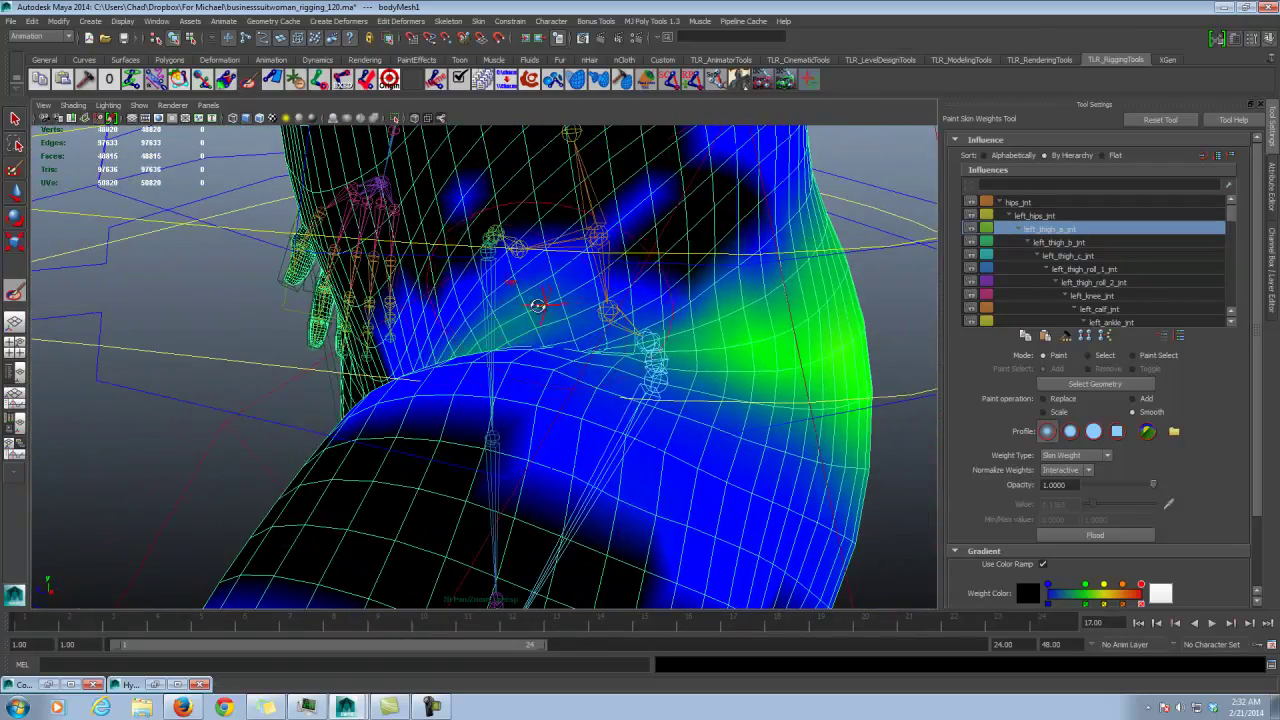
alt+drag(693, 328, 520, 368)
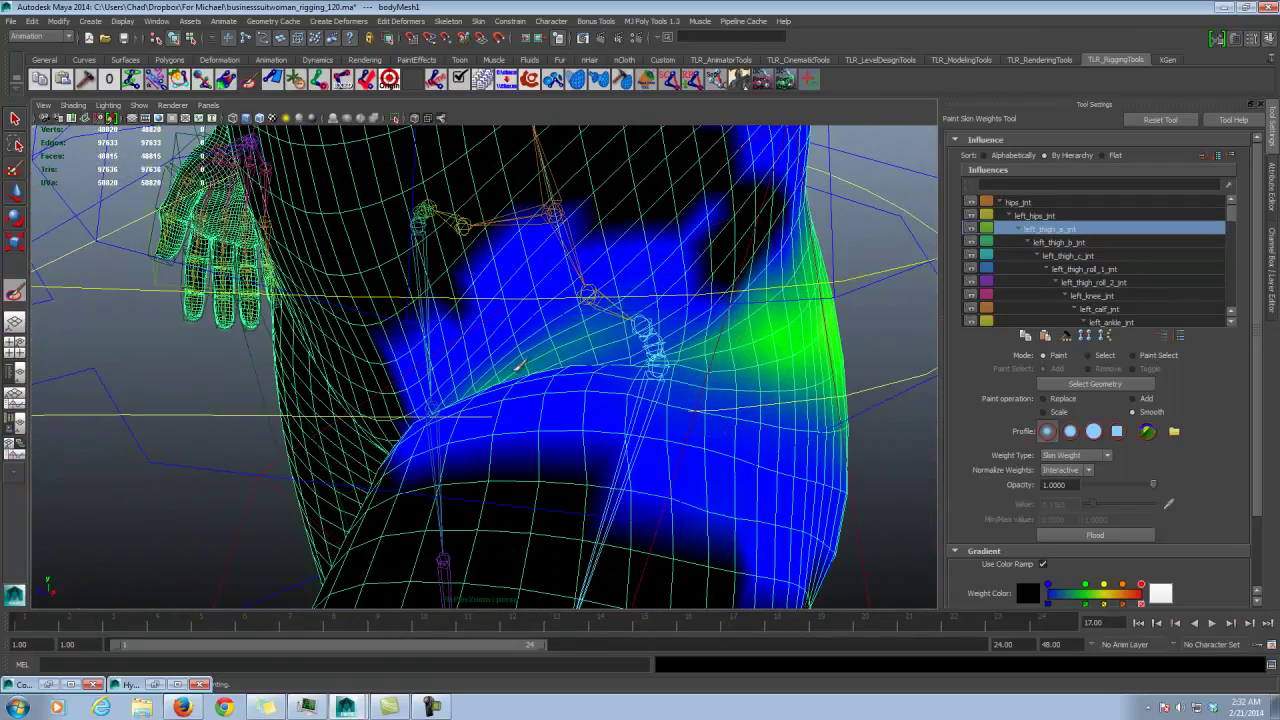
Step: Paint left_thigh_b_jnt weights with Add at 0.1165 along the outer part of the front hip crease
click(1146, 400)
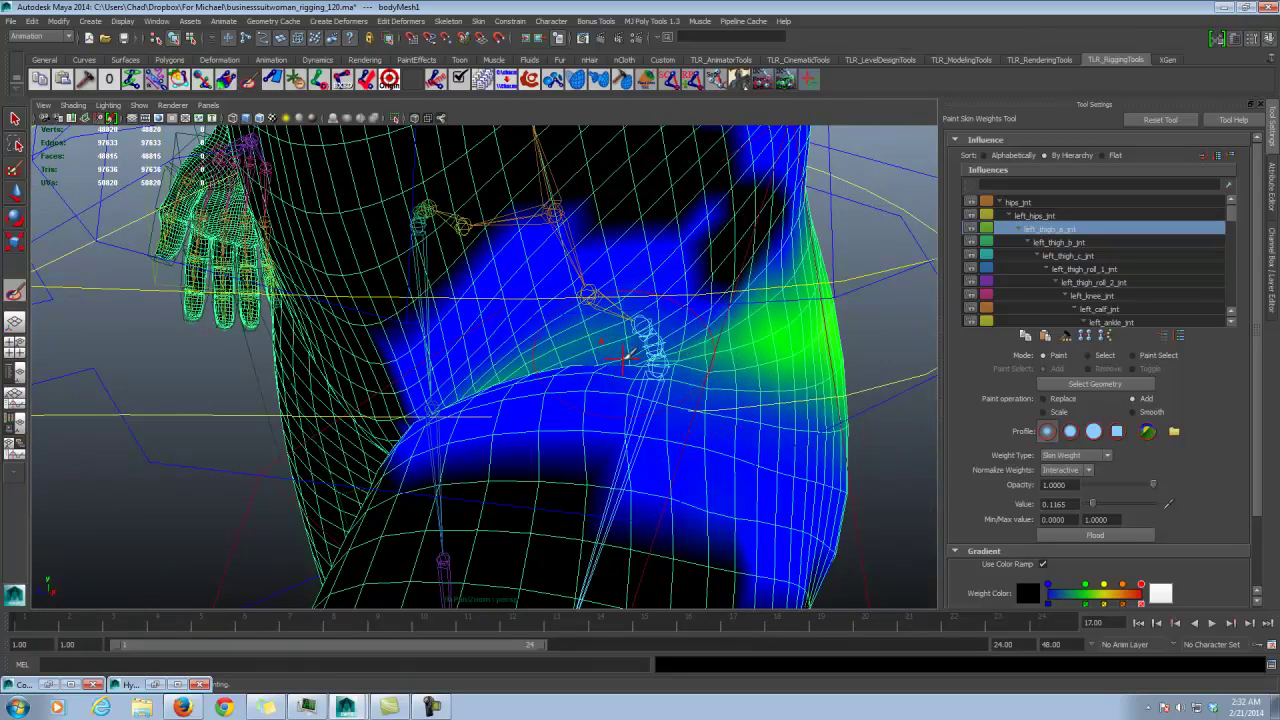
mouse_move(689, 350)
alt+mouse_down()
mouse_move(729, 329)
mouse_move(614, 334)
mouse_move(566, 371)
mouse_move(606, 362)
mouse_move(560, 375)
mouse_move(525, 458)
mouse_move(570, 374)
mouse_move(622, 366)
mouse_move(686, 289)
mouse_move(695, 315)
mouse_move(657, 340)
alt+mouse_up()
click(1060, 243)
drag(716, 281, 680, 350)
mouse_move(676, 354)
alt+mouse_down()
mouse_move(638, 386)
mouse_move(672, 360)
mouse_move(574, 358)
mouse_move(489, 383)
mouse_move(367, 368)
alt+mouse_up()
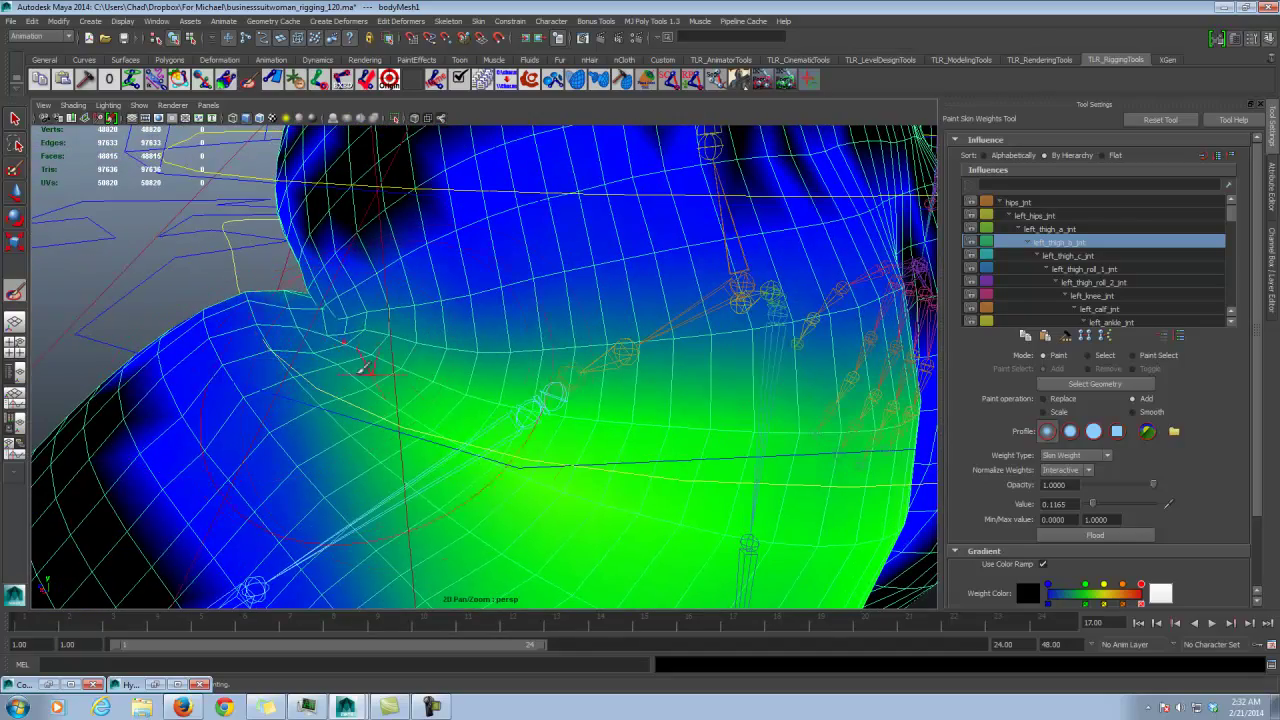
mouse_move(265, 305)
alt+mouse_down()
mouse_move(371, 329)
mouse_move(589, 310)
alt+mouse_up()
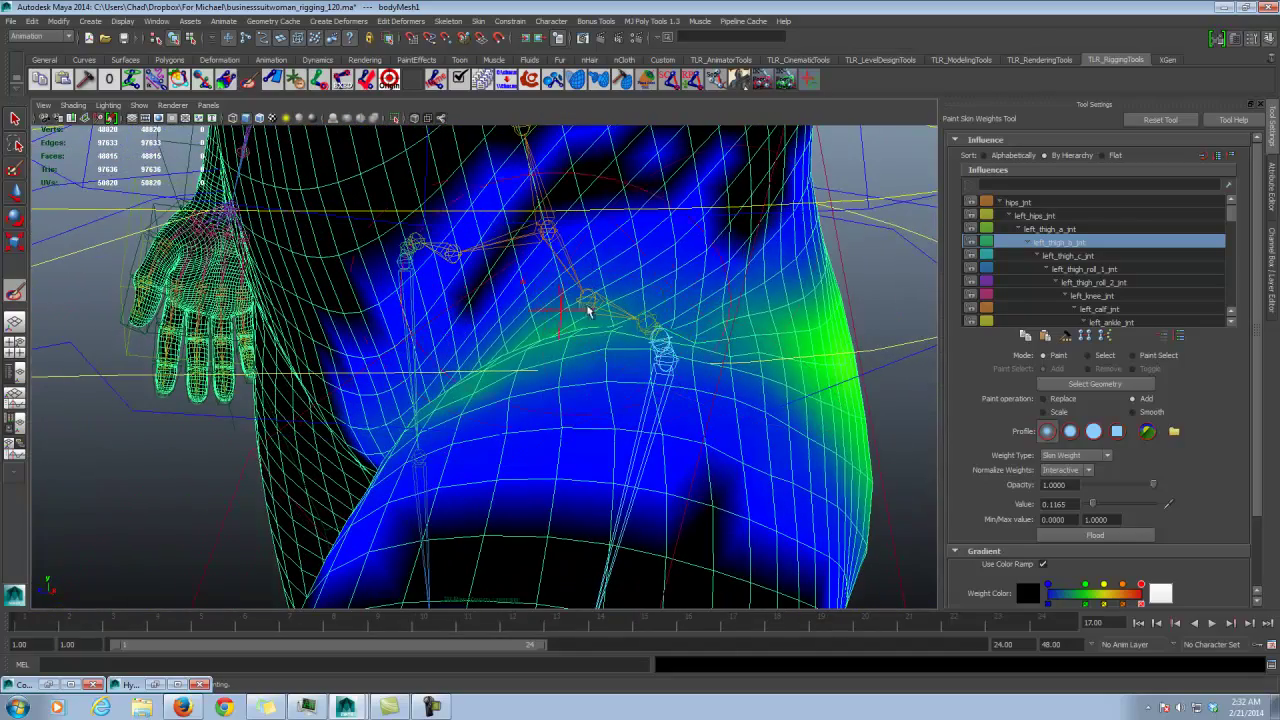
Step: Paint left_thigh_b_jnt weights with Replace at 0 from above the left hip joint down along the front hip crease
click(1060, 400)
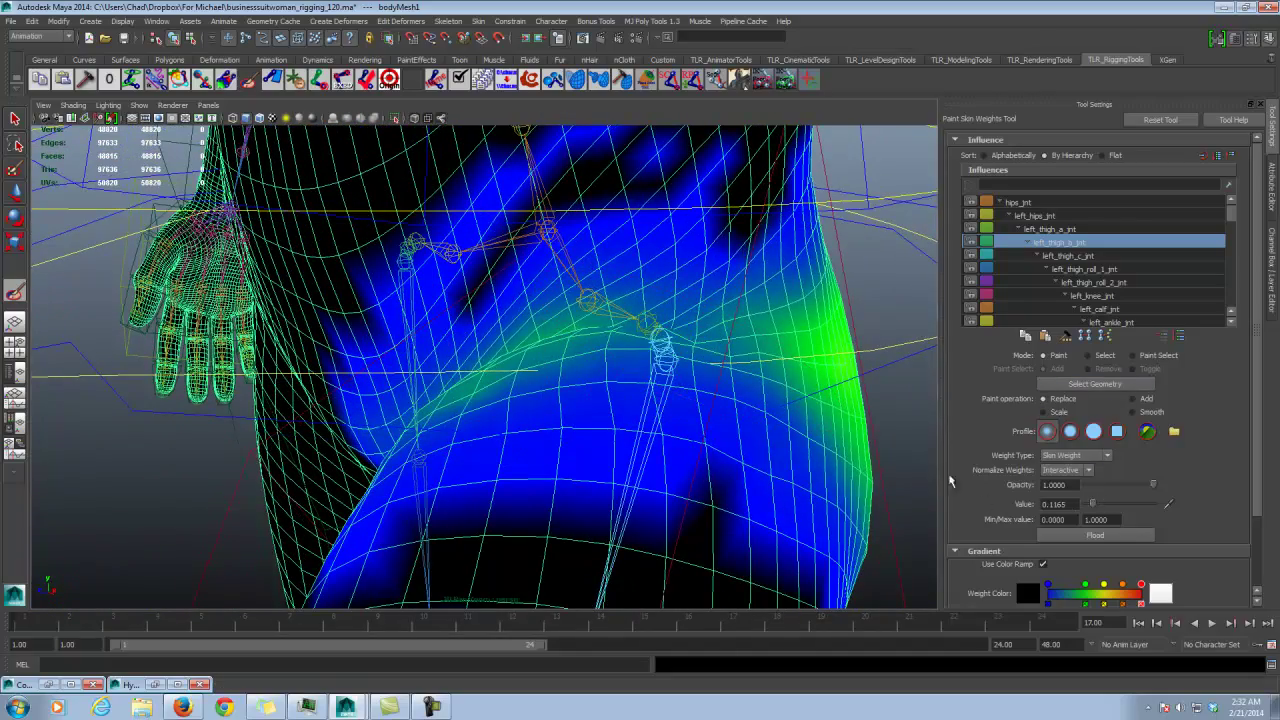
alt+drag(622, 362, 718, 328)
key(ctrl+z)
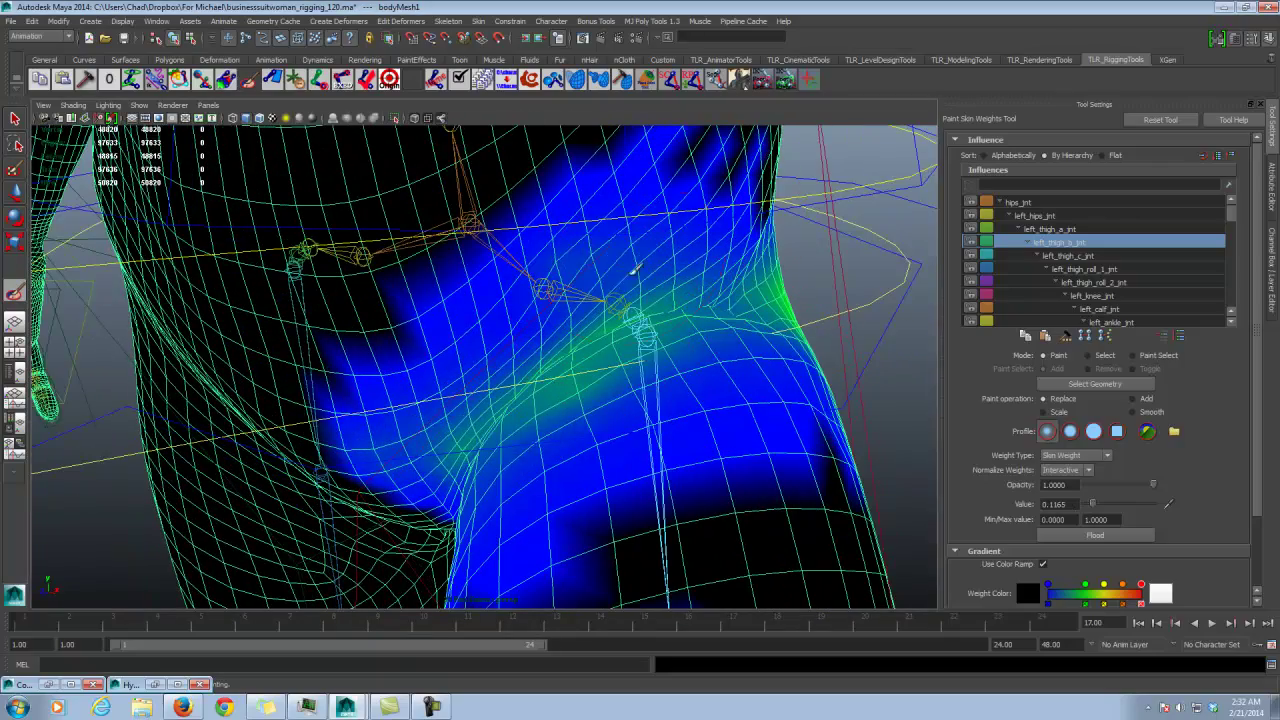
drag(1092, 503, 1035, 512)
mouse_move(604, 345)
alt+mouse_down()
mouse_move(571, 337)
mouse_move(592, 326)
alt+mouse_up()
mouse_move(600, 285)
mouse_down()
mouse_move(528, 307)
mouse_move(460, 381)
mouse_move(443, 434)
mouse_move(614, 290)
mouse_move(709, 246)
mouse_move(744, 250)
mouse_move(505, 388)
mouse_up()
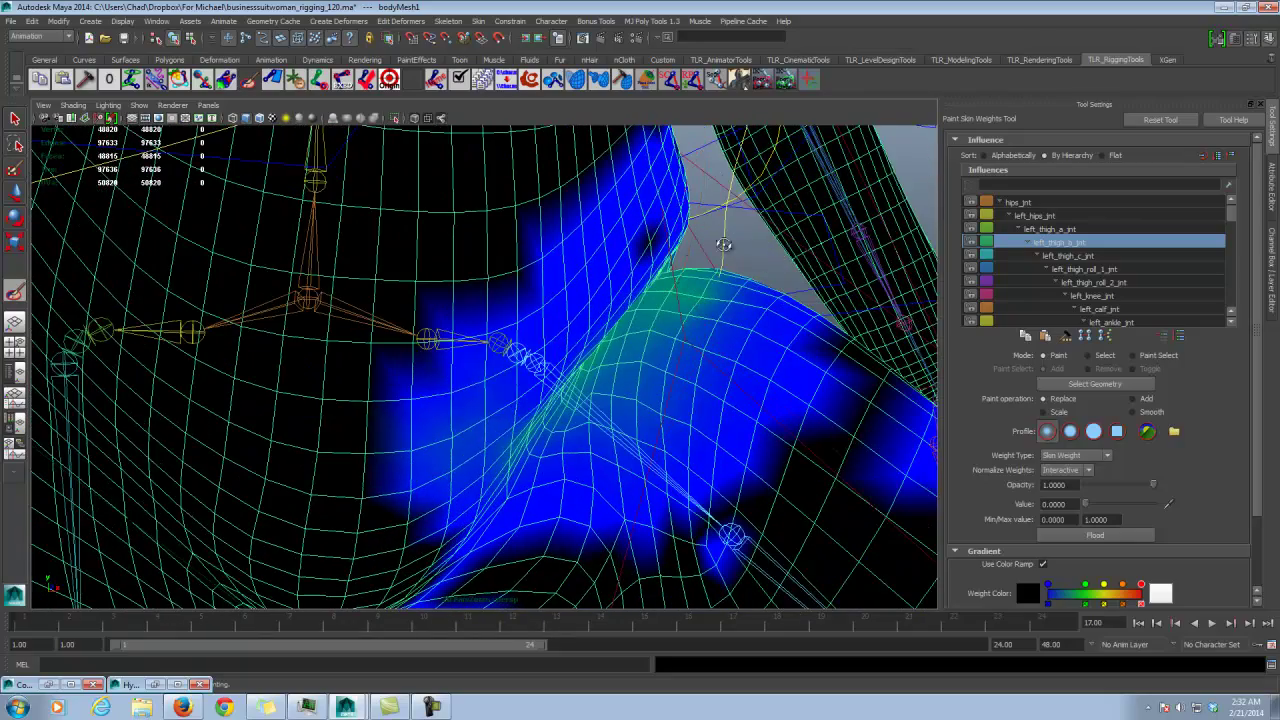
Step: Smooth the left_thigh_b_jnt weights over the front hip crease and the upper side of the raised thigh
mouse_move(643, 380)
alt+mouse_down()
mouse_move(620, 385)
mouse_move(688, 328)
alt+mouse_up()
click(1143, 411)
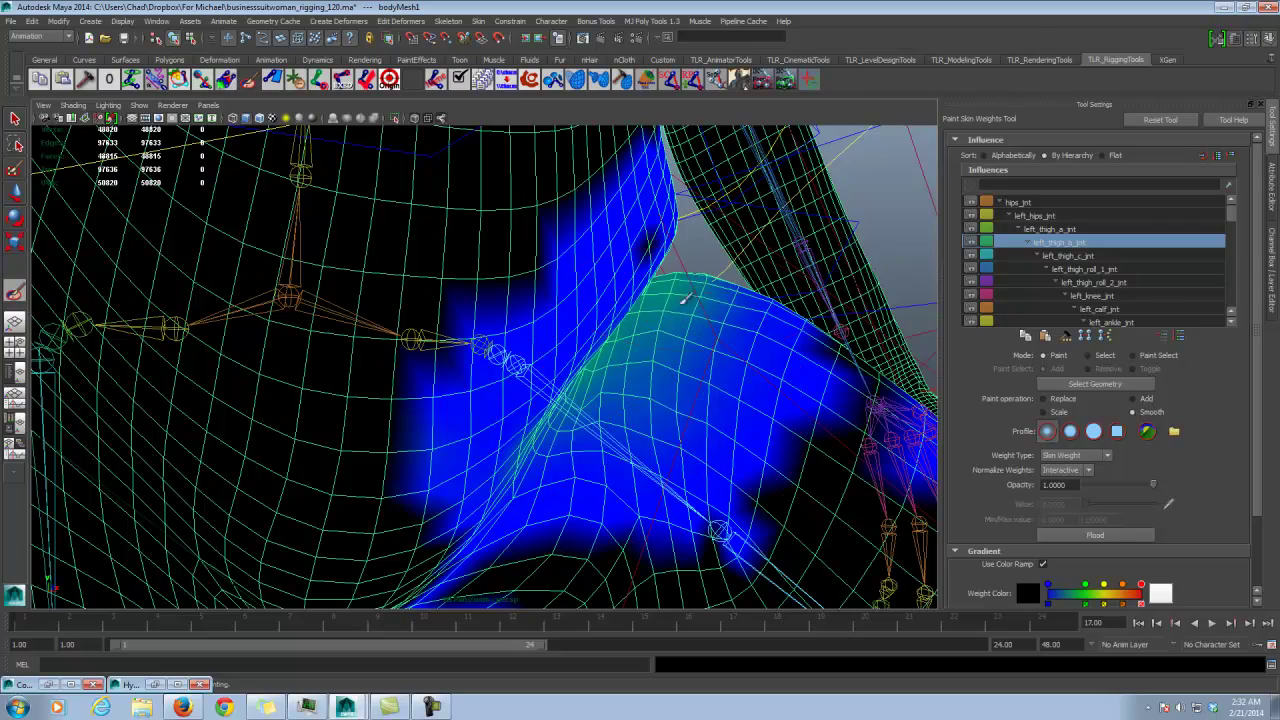
alt+drag(630, 392, 680, 405)
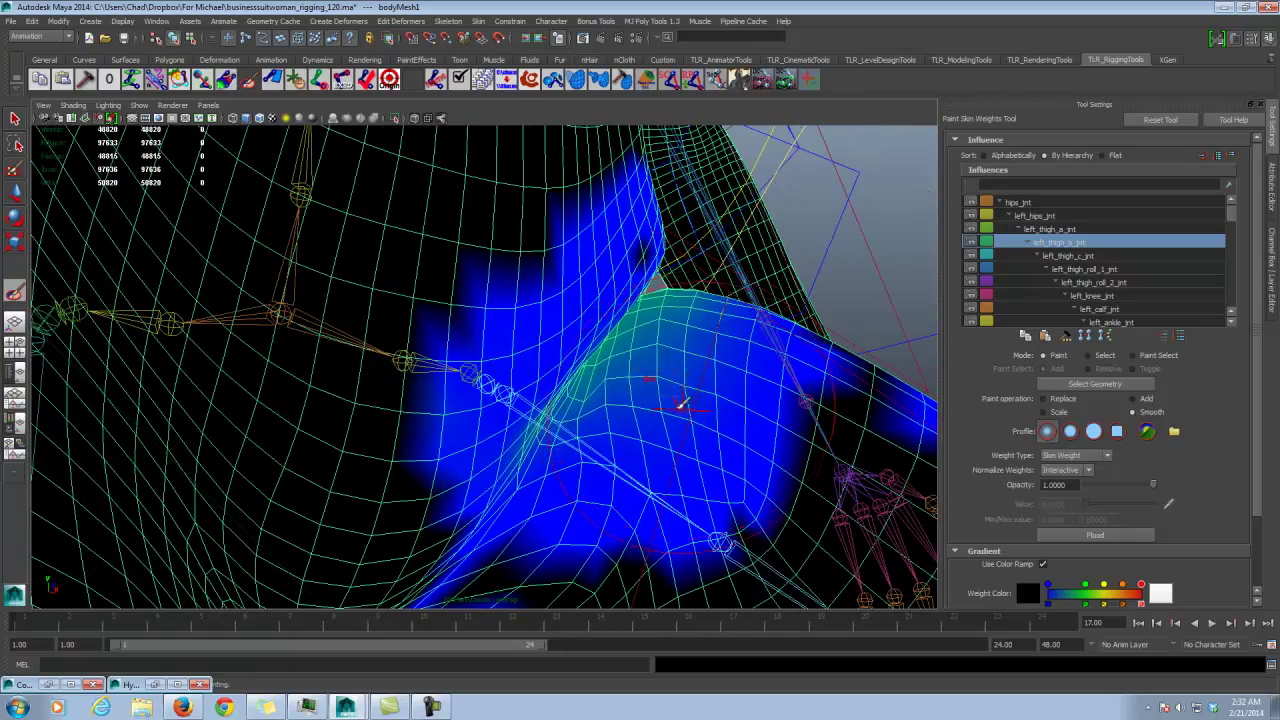
mouse_move(714, 329)
alt+mouse_down()
mouse_move(514, 371)
mouse_move(510, 342)
alt+mouse_up()
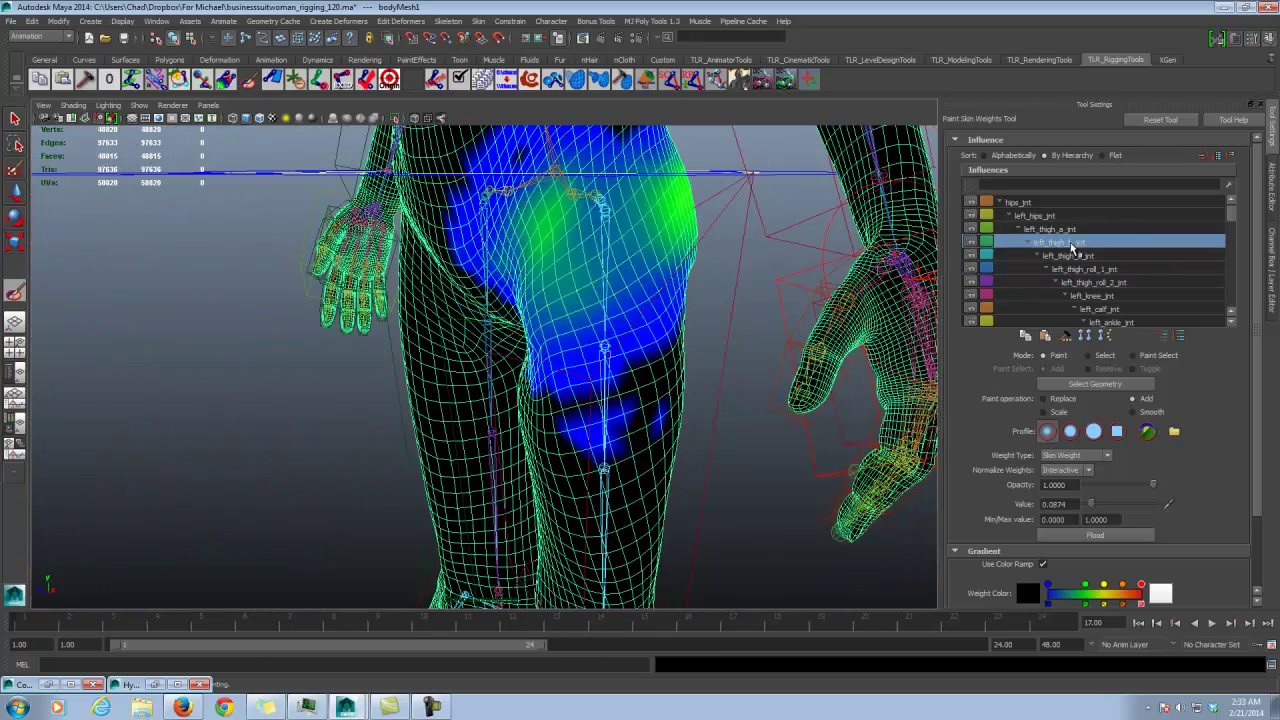
Step: Paint left_thigh_roll_1_jnt weights with Add at 0.0874 across the upper front of the left thigh
alt+drag(652, 309, 604, 270)
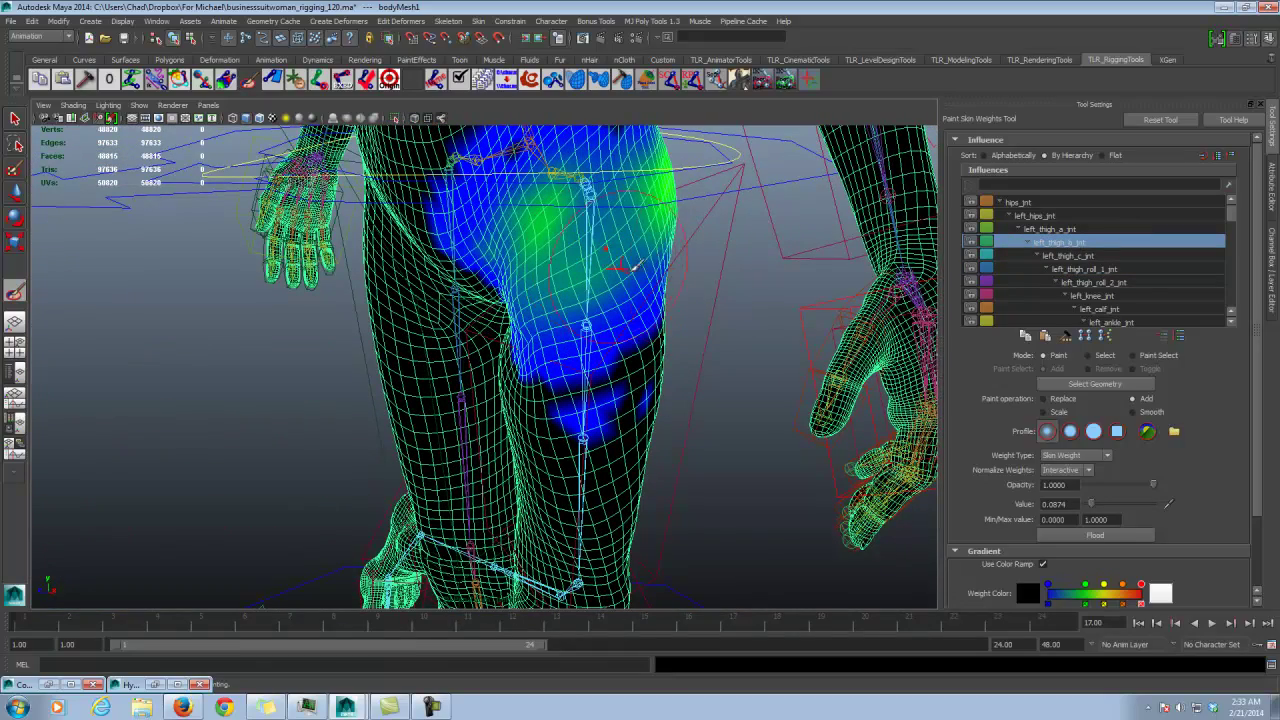
click(1083, 257)
click(997, 270)
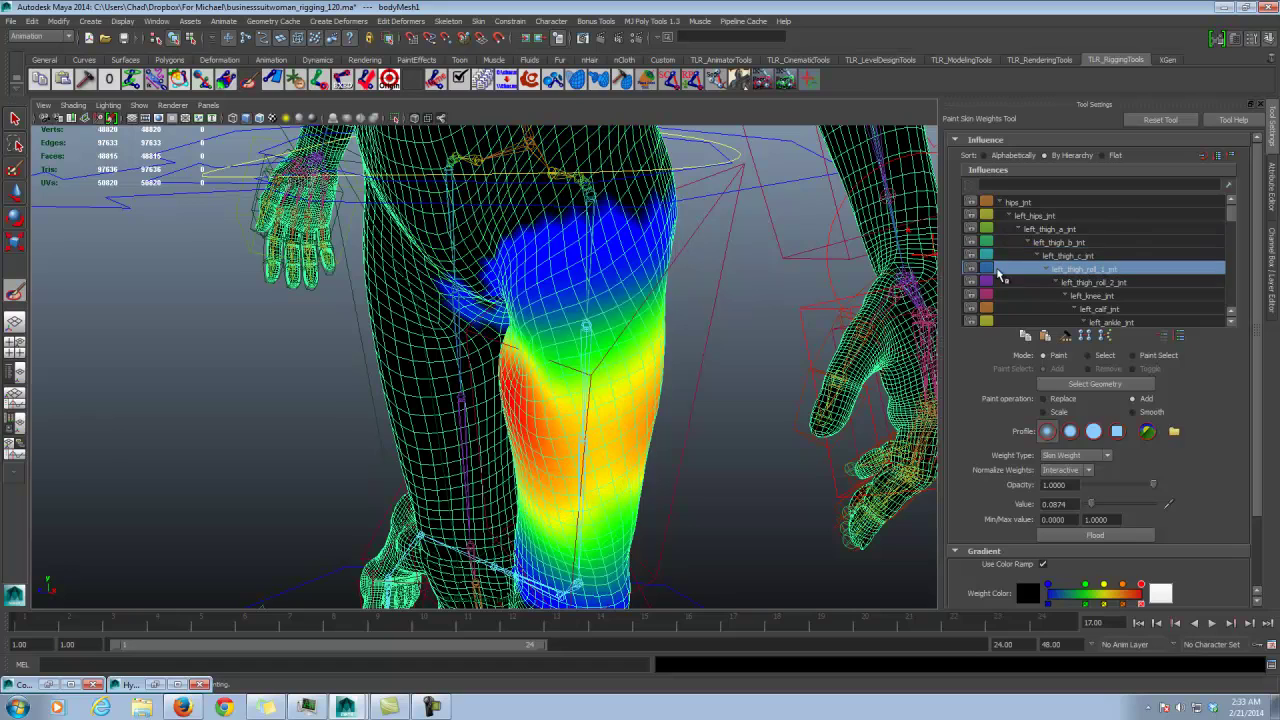
mouse_move(545, 296)
mouse_down()
mouse_move(592, 265)
mouse_move(664, 250)
mouse_move(656, 281)
mouse_move(607, 321)
mouse_move(545, 285)
mouse_move(694, 280)
mouse_up()
Step: Smooth the left_thigh_roll_1_jnt weights across the upper left thigh and inspect the blend from all sides
click(1153, 412)
mouse_move(535, 302)
alt+mouse_down()
mouse_move(556, 300)
mouse_move(500, 300)
mouse_move(628, 272)
alt+mouse_up()
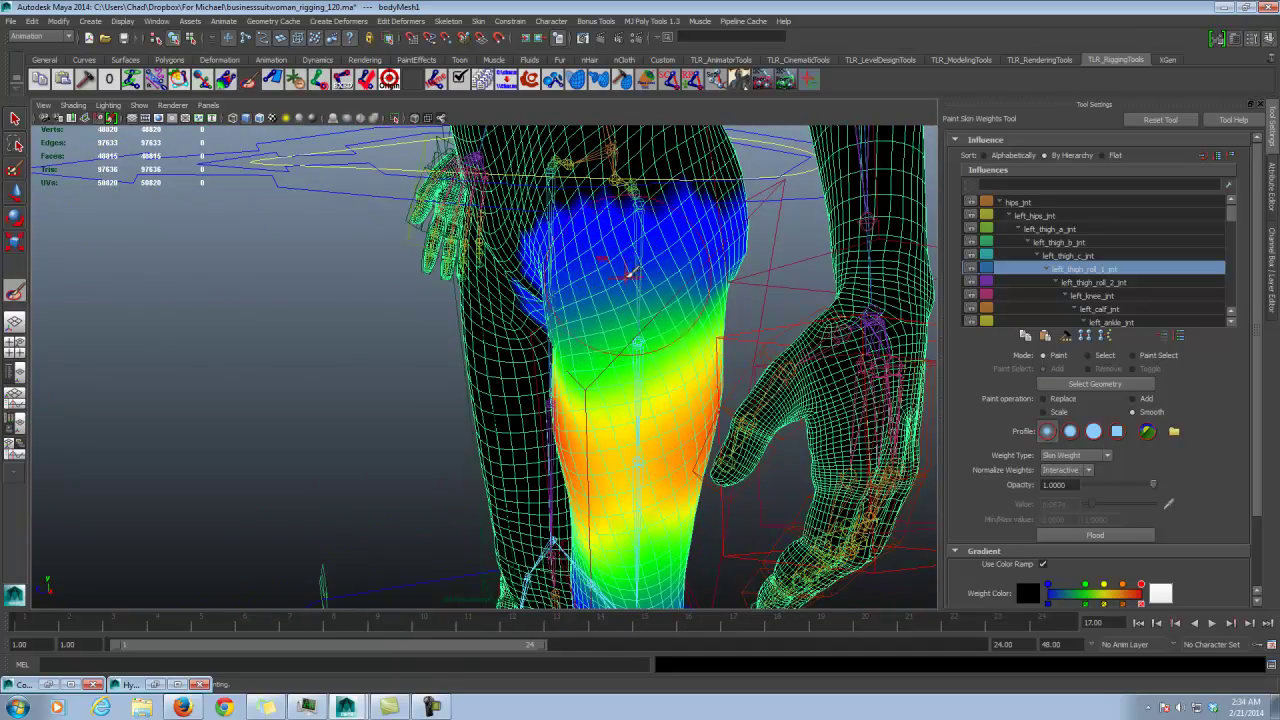
alt+drag(712, 289, 646, 271)
alt+right_drag(740, 378, 697, 384)
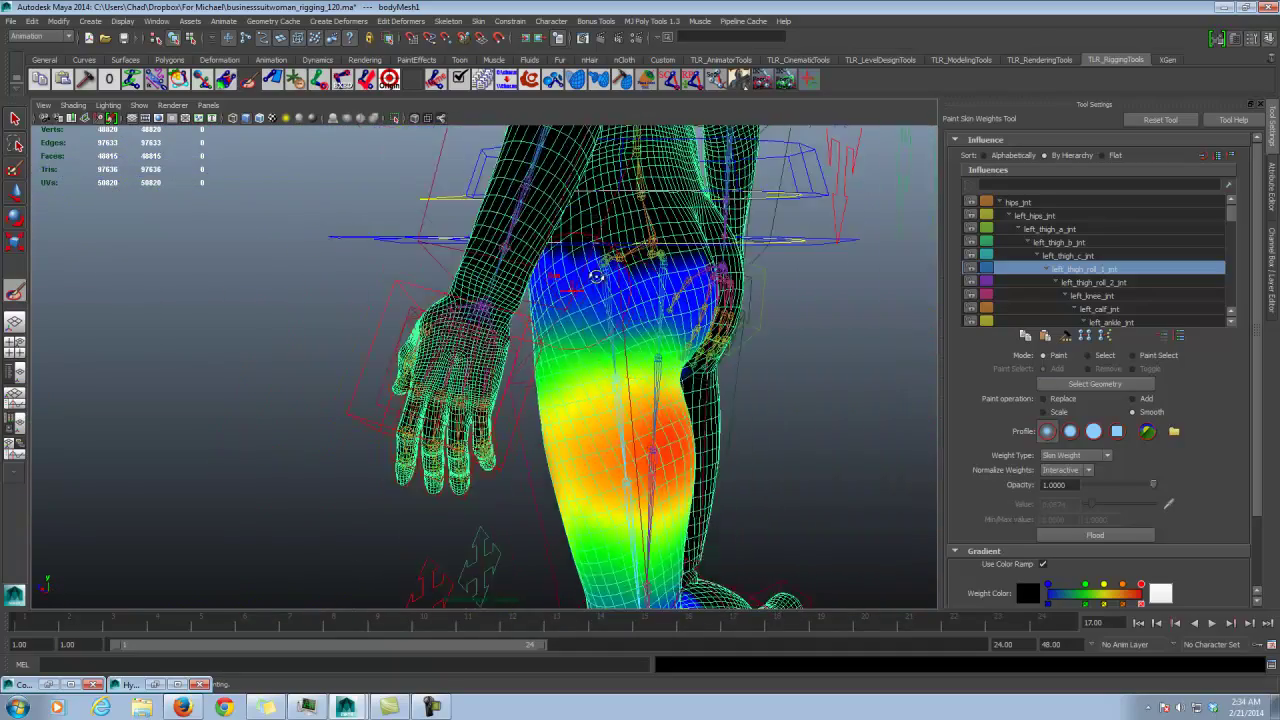
alt+middle_drag(697, 384, 640, 273)
mouse_move(640, 273)
alt+mouse_down()
mouse_move(497, 272)
mouse_move(471, 291)
alt+mouse_up()
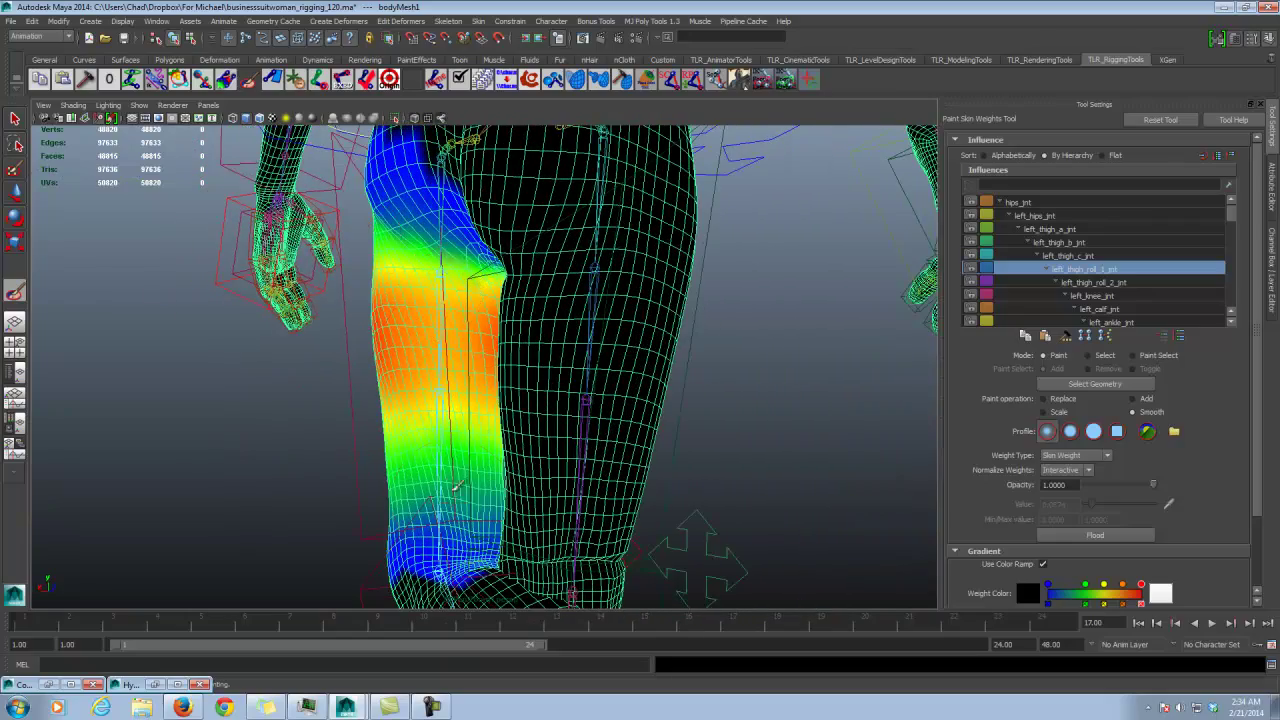
alt+drag(455, 440, 760, 386)
alt+right_drag(760, 386, 665, 350)
alt+drag(665, 350, 508, 261)
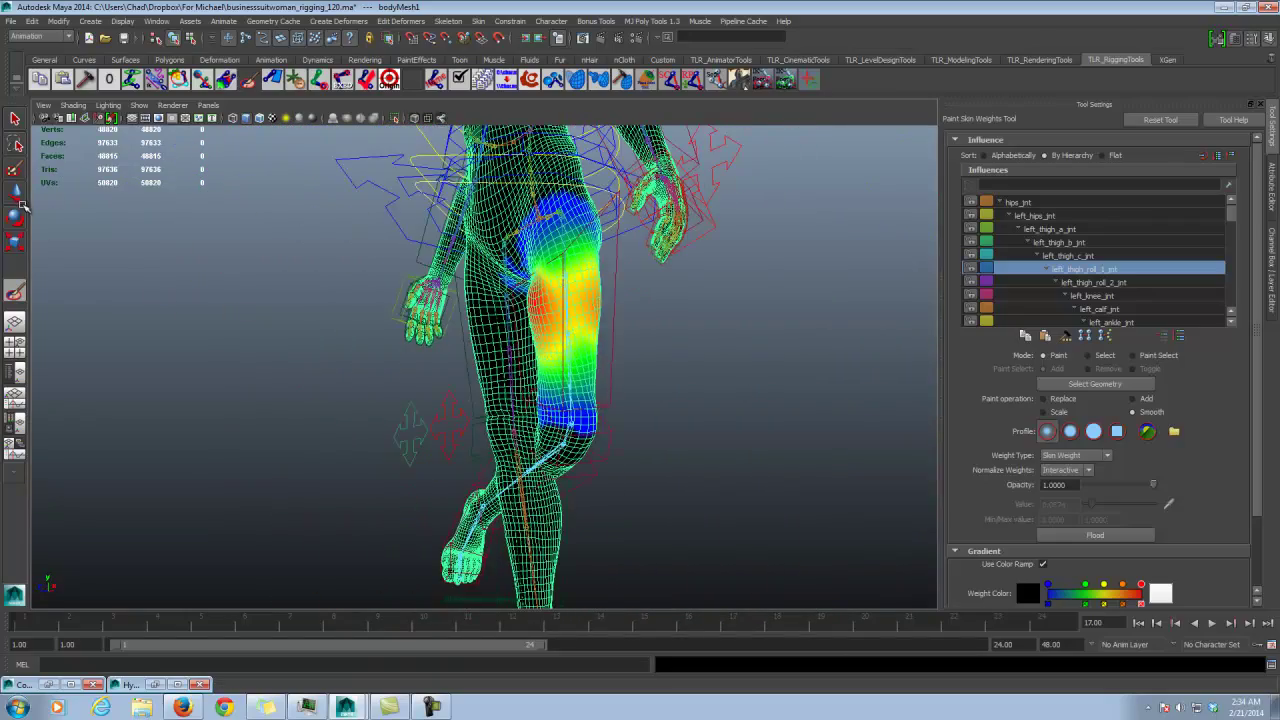
Step: Rotate left_thigh_fk_CTRL to swing the bent left leg and test the buttock and hip deformation
click(16, 215)
click(617, 286)
alt+drag(686, 280, 430, 321)
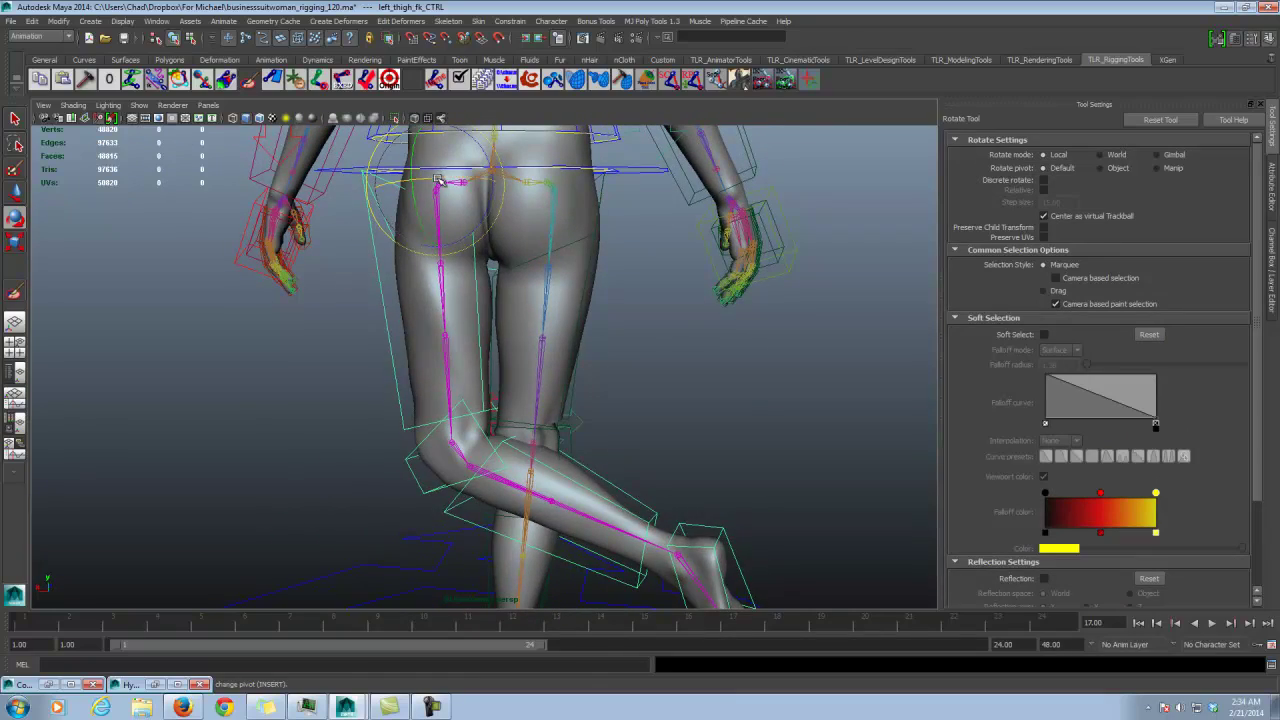
drag(437, 180, 570, 207)
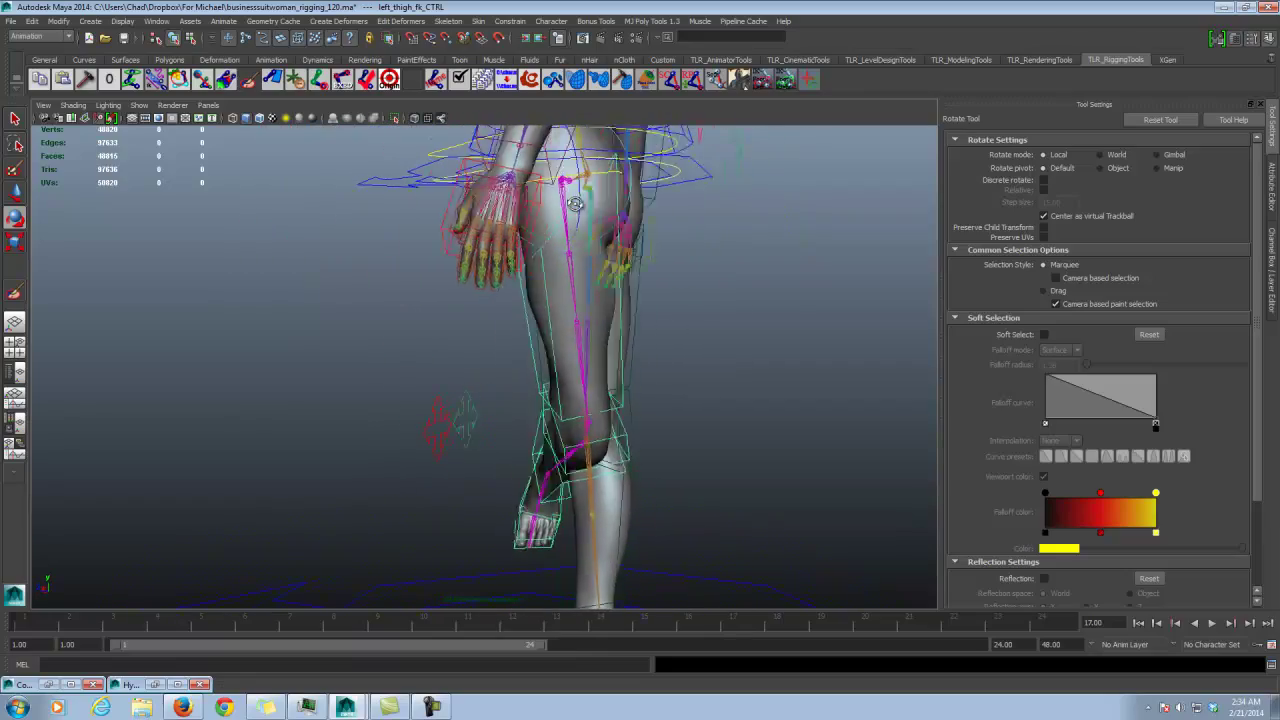
alt+drag(579, 327, 606, 246)
drag(612, 188, 578, 203)
Step: Inspect the outward leg pose from the front and rotate left_thigh_fk_CTRL back toward the standing pose
alt+right_drag(608, 229, 674, 256)
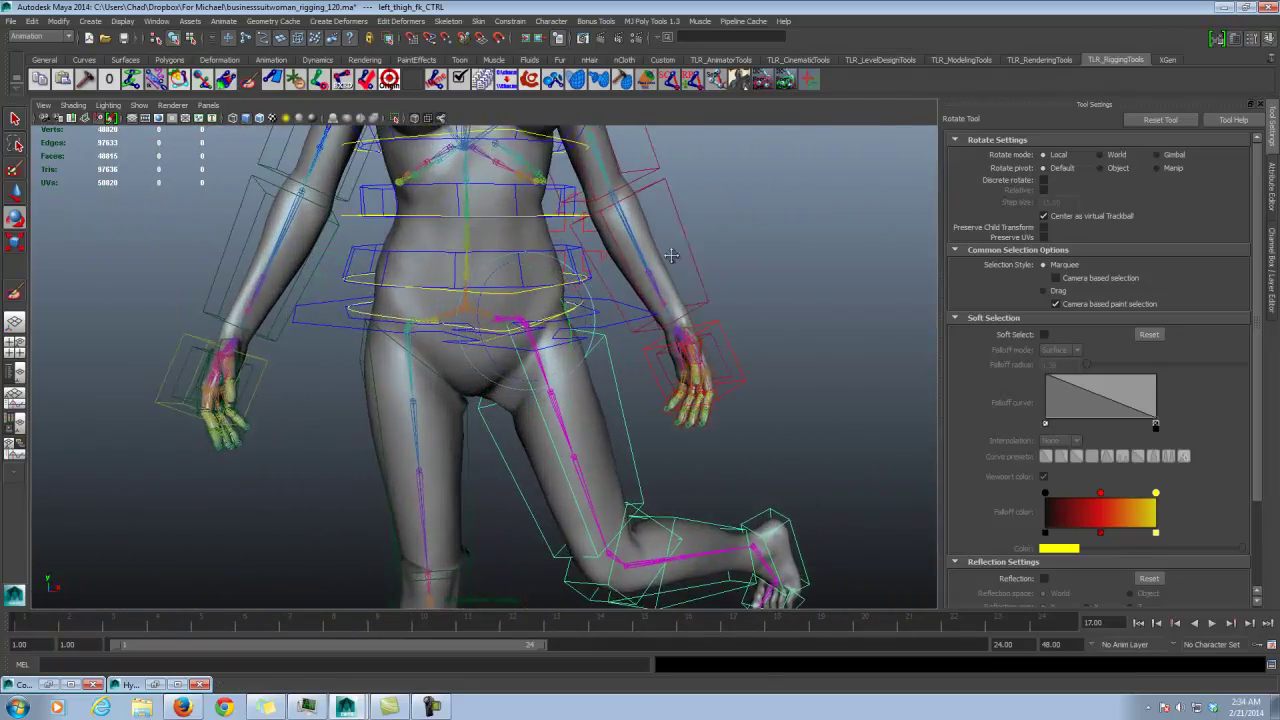
alt+drag(674, 256, 614, 264)
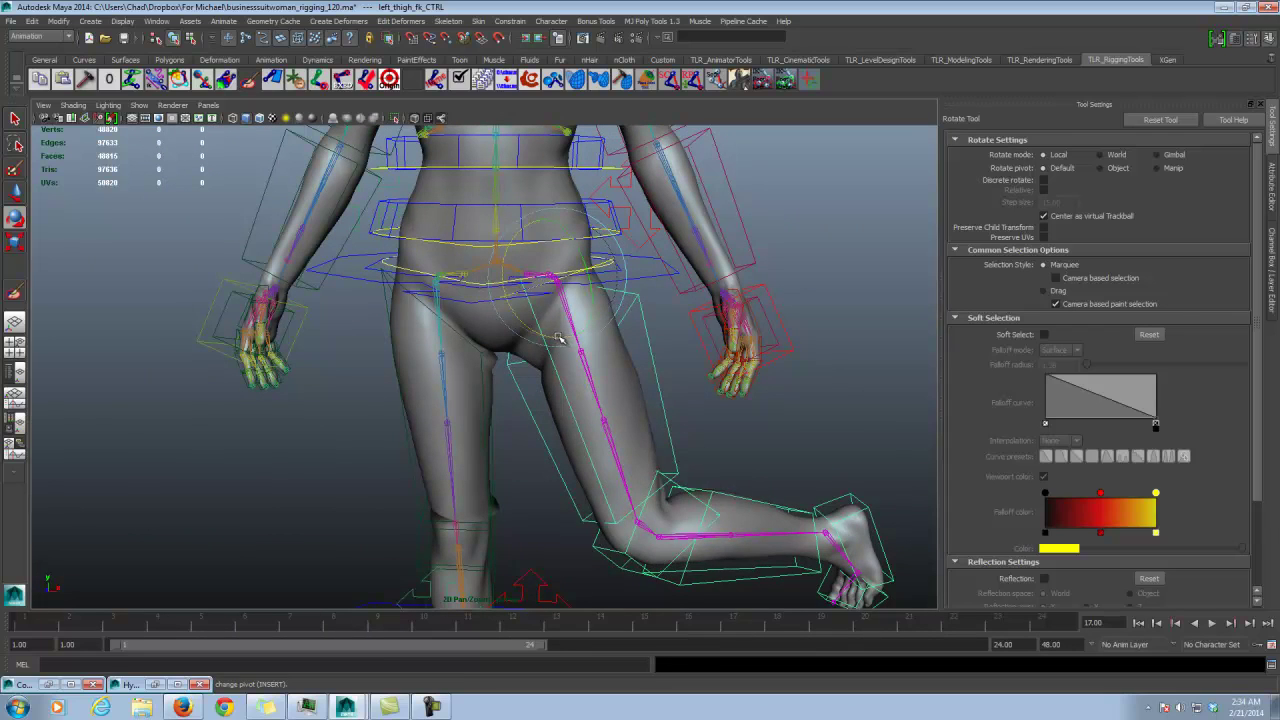
drag(560, 340, 514, 294)
alt+drag(609, 274, 663, 257)
alt+right_drag(663, 257, 610, 278)
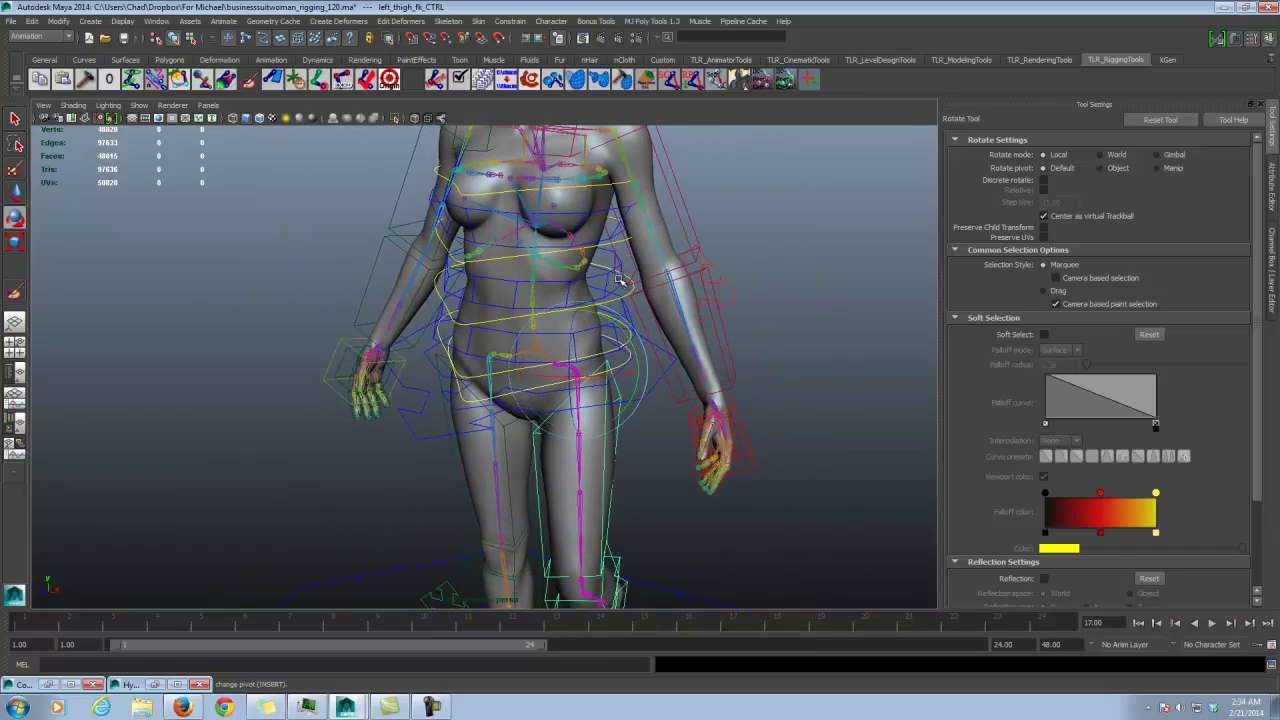
alt+drag(621, 281, 578, 208)
Step: Set all rotations of left_knee_fk_CTRL to 0 to straighten the left knee
click(665, 396)
alt+drag(665, 396, 718, 378)
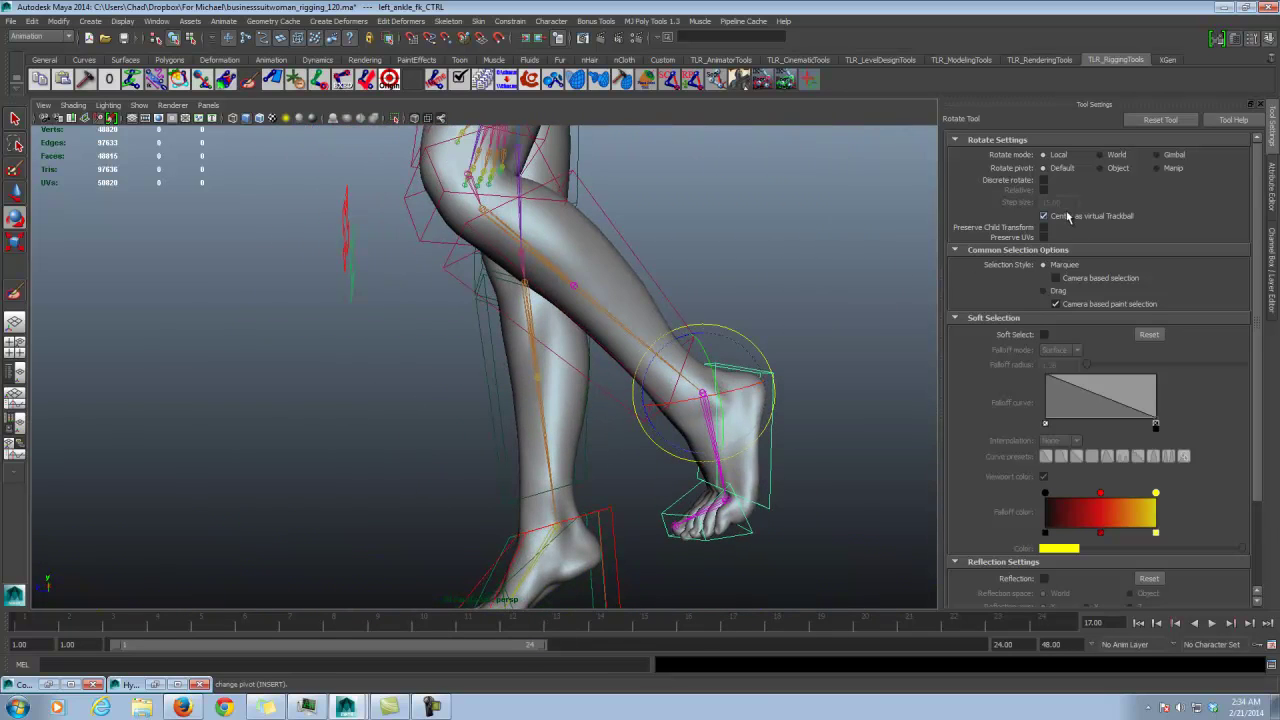
alt+drag(730, 275, 746, 268)
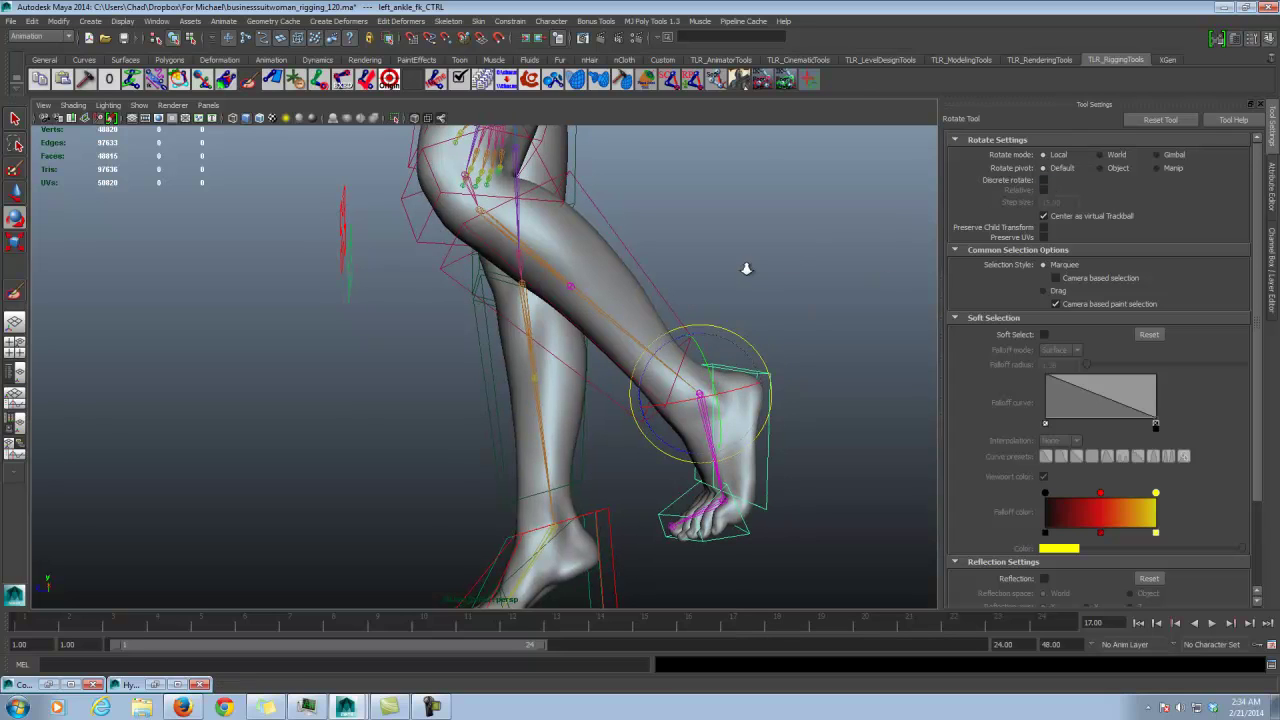
click(625, 248)
click(408, 222)
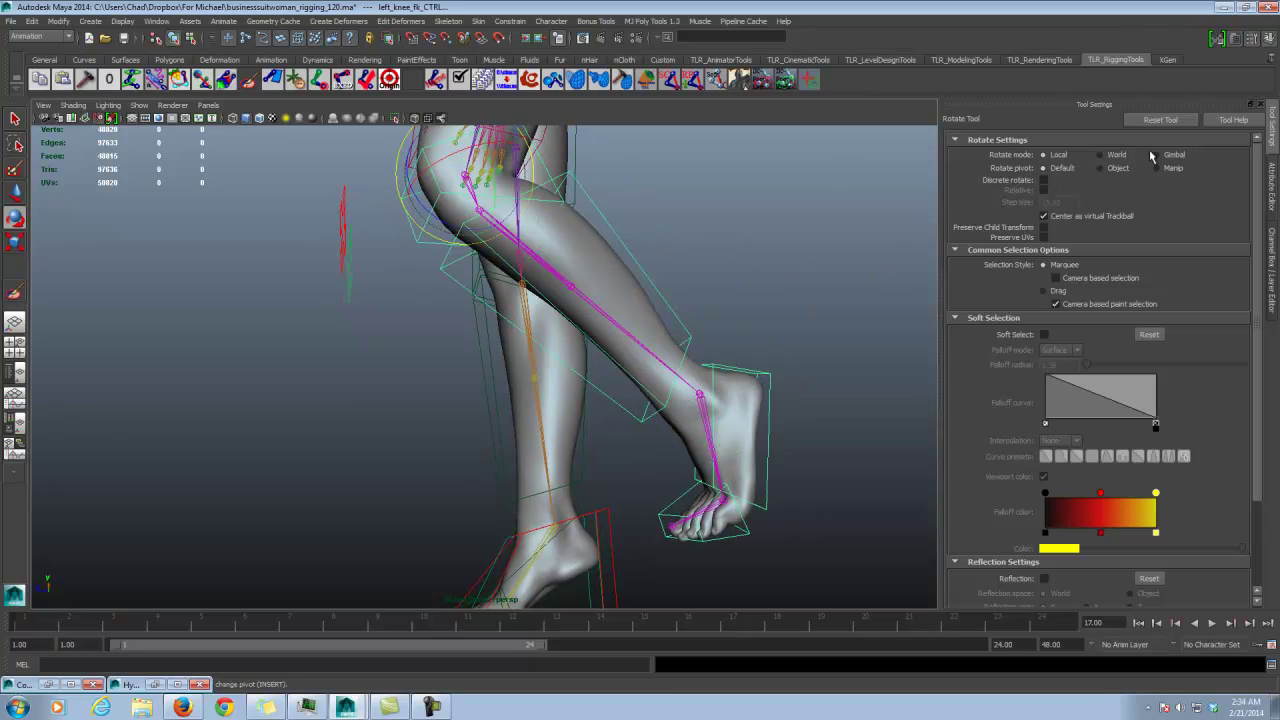
click(1273, 240)
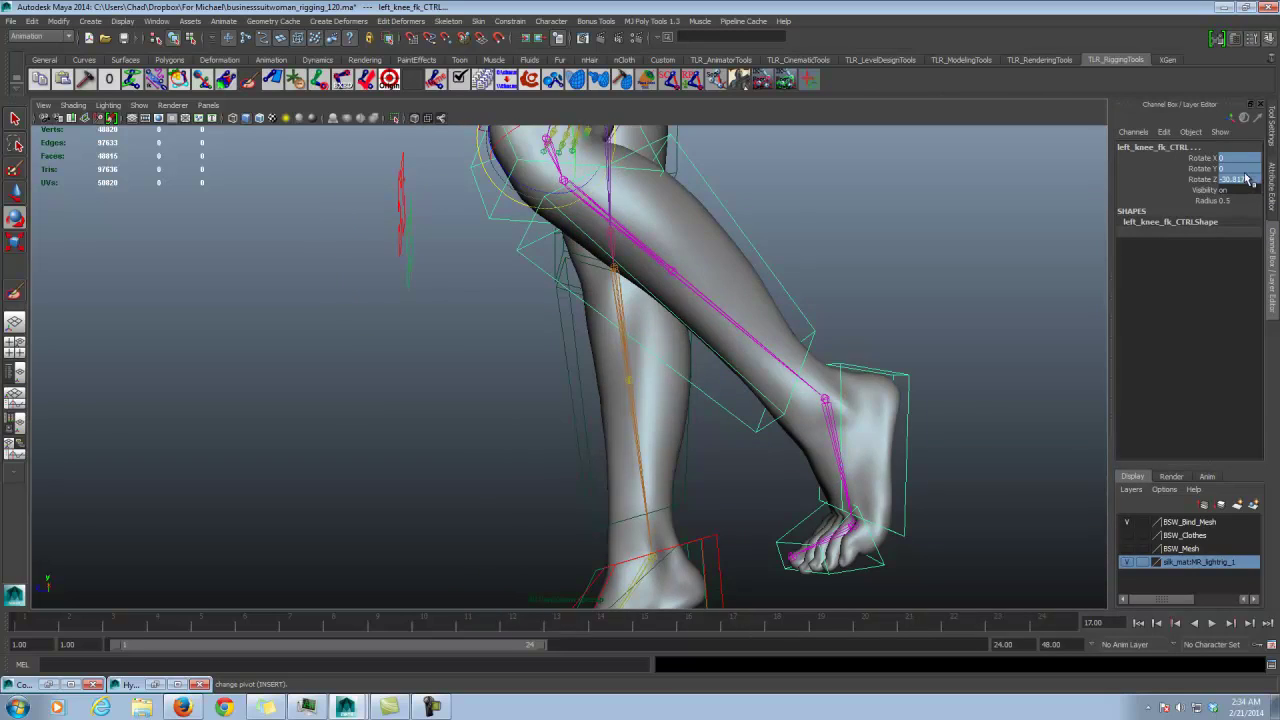
key(Return)
alt+right_drag(518, 280, 468, 338)
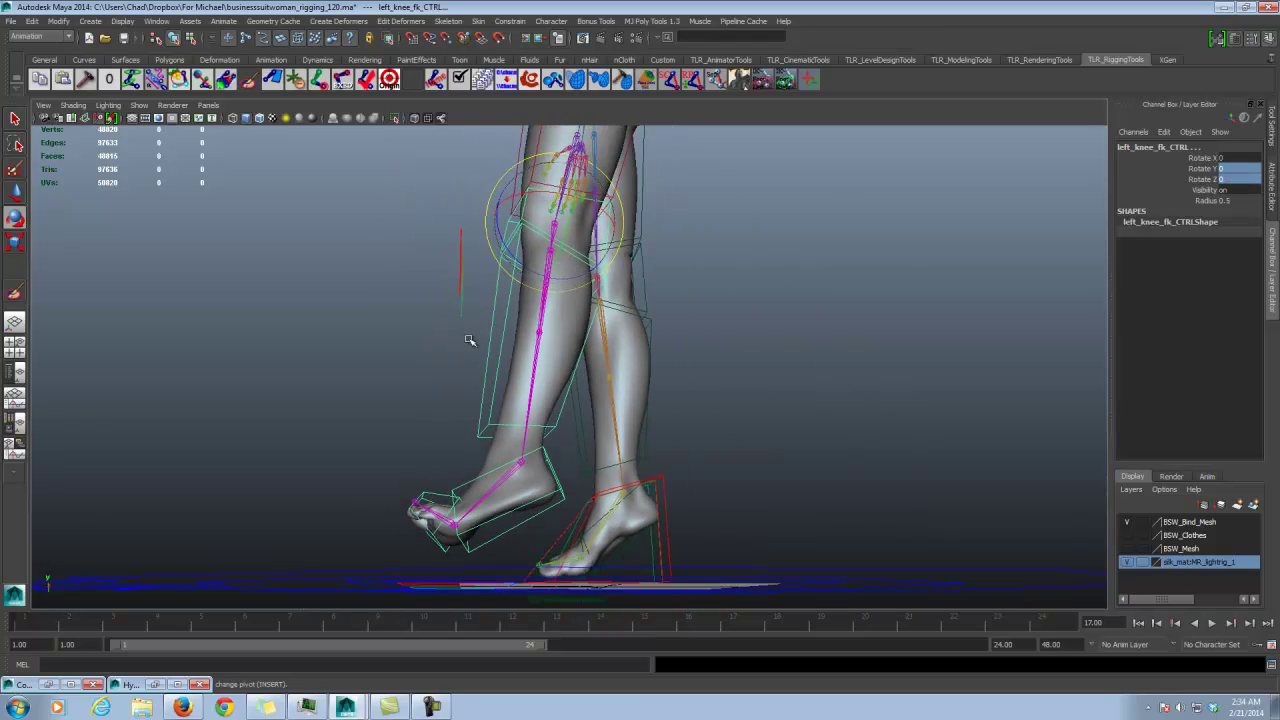
alt+drag(468, 338, 694, 398)
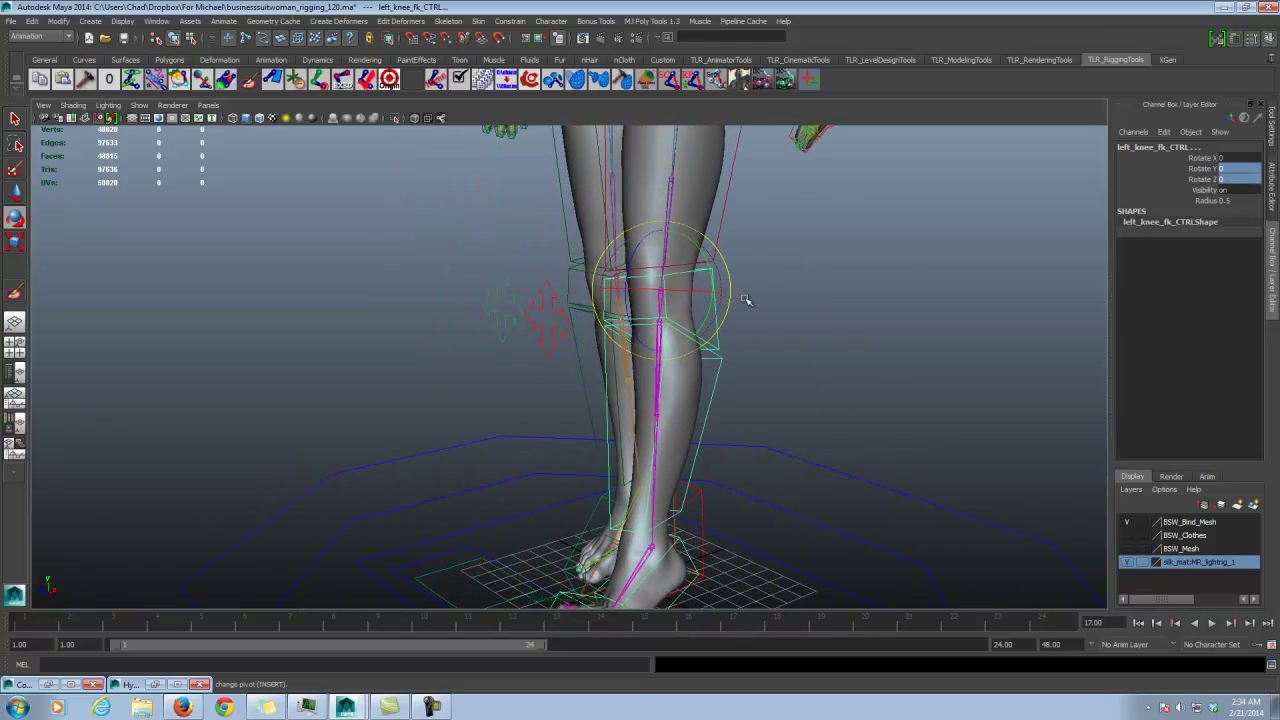
Step: Adjust the left ankle control's rotation and set all left_thigh_fk_CTRL rotations to 0
click(692, 518)
drag(694, 514, 648, 535)
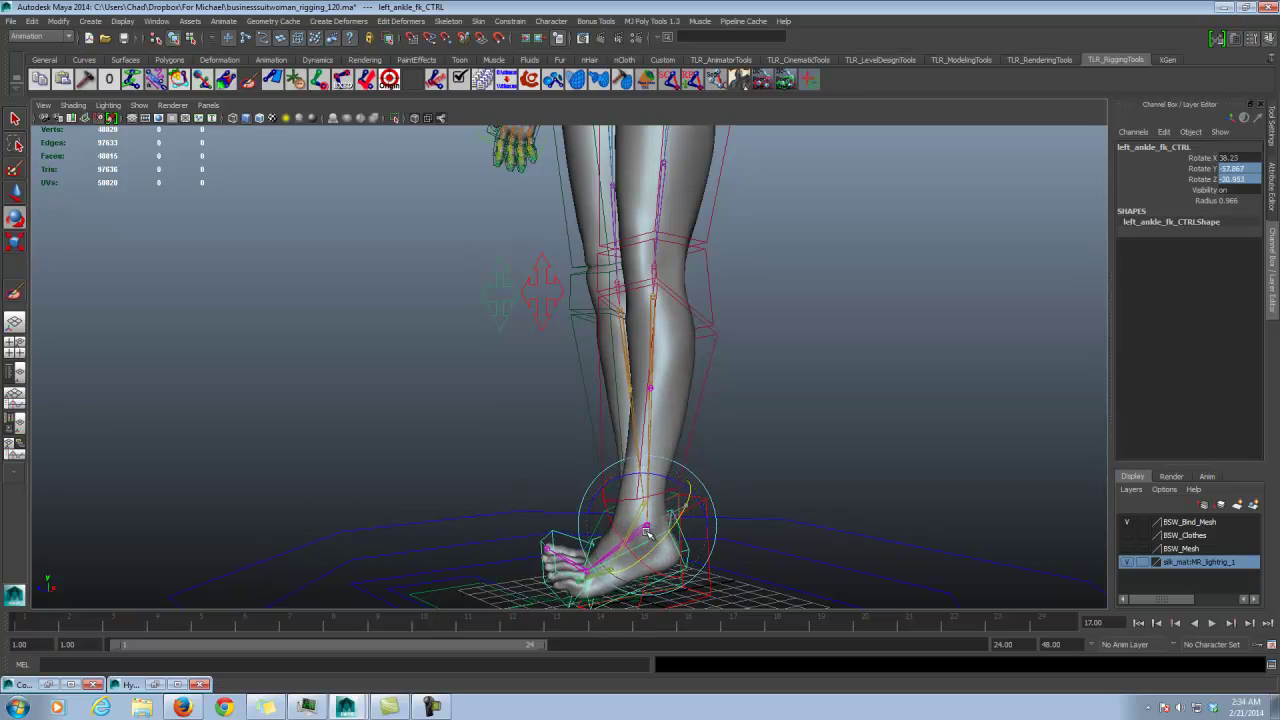
click(712, 214)
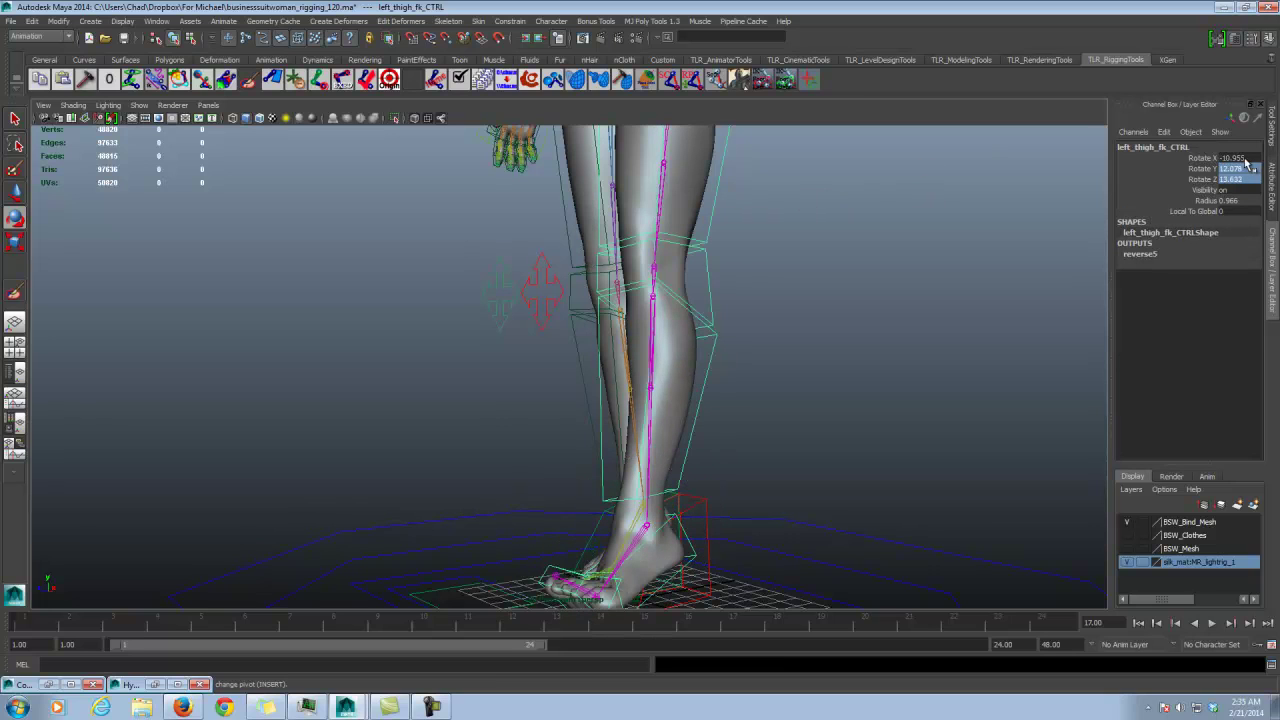
drag(1246, 163, 1240, 158)
text(0)
key(Return)
alt+drag(799, 469, 871, 480)
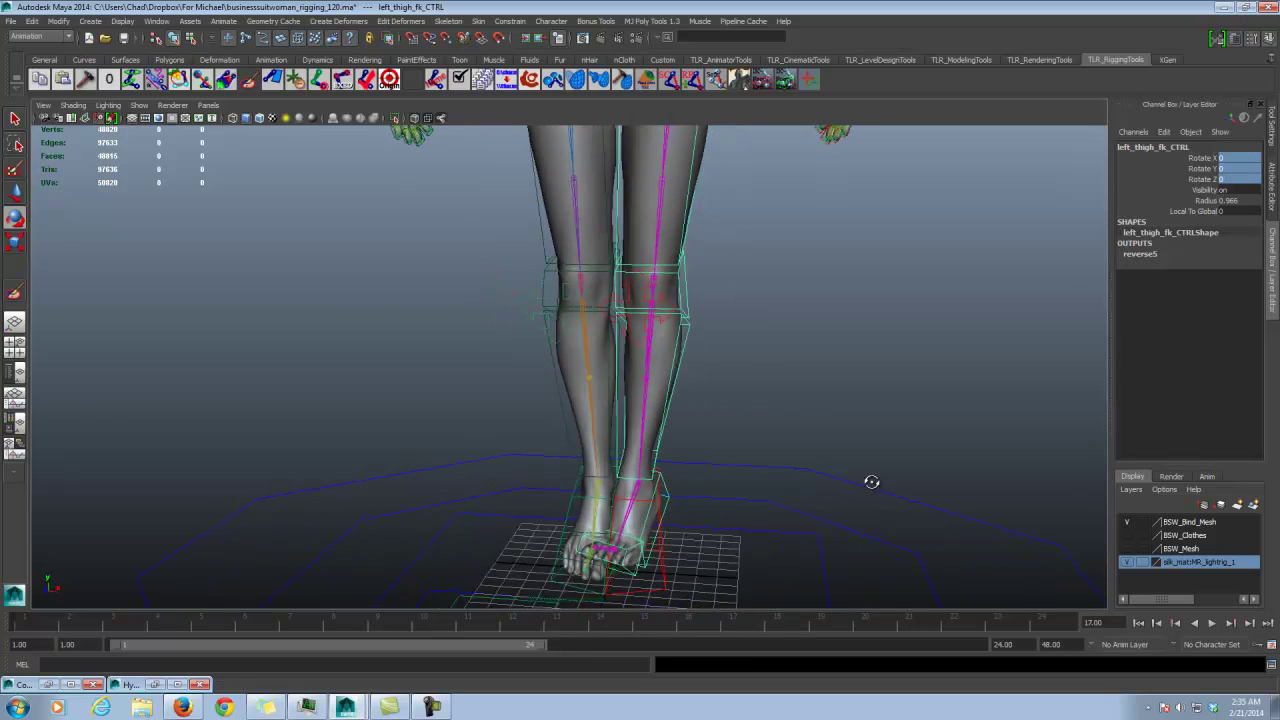
Step: Check the rotation values of the left thigh and knee FK controls
drag(687, 235, 678, 243)
scroll(686, 255, down, 2)
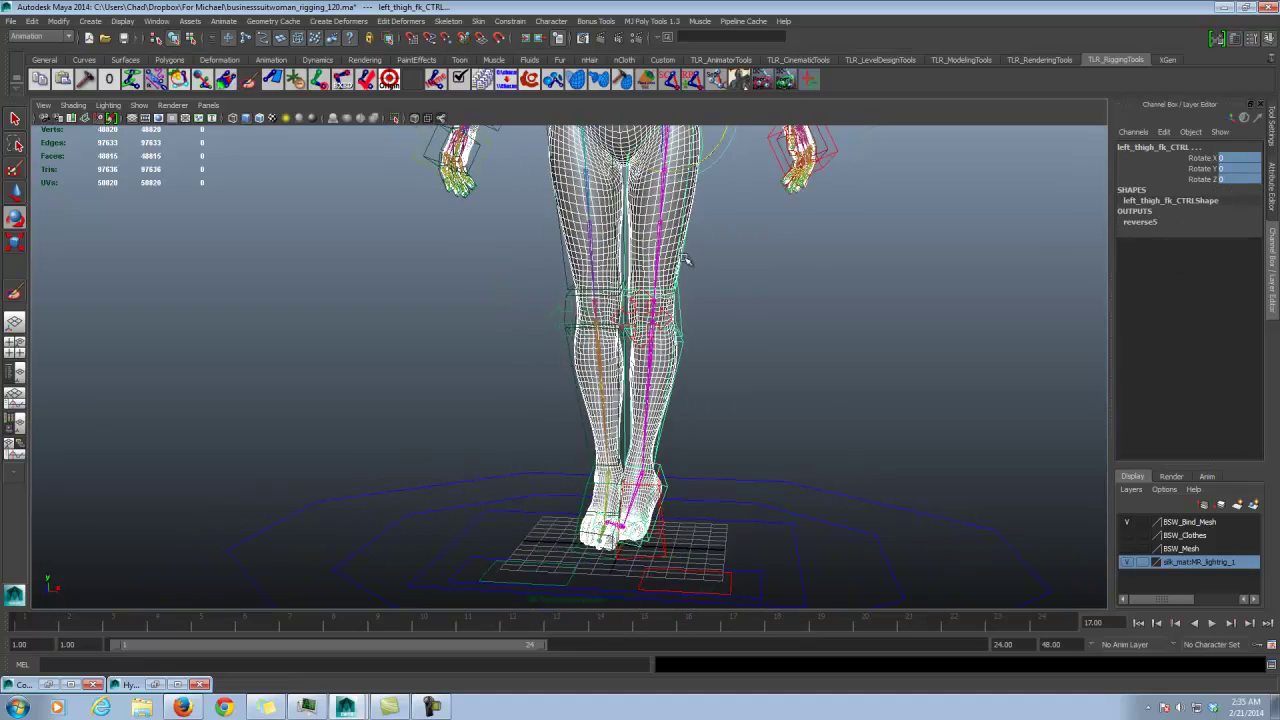
alt+middle_drag(686, 263, 743, 312)
click(708, 388)
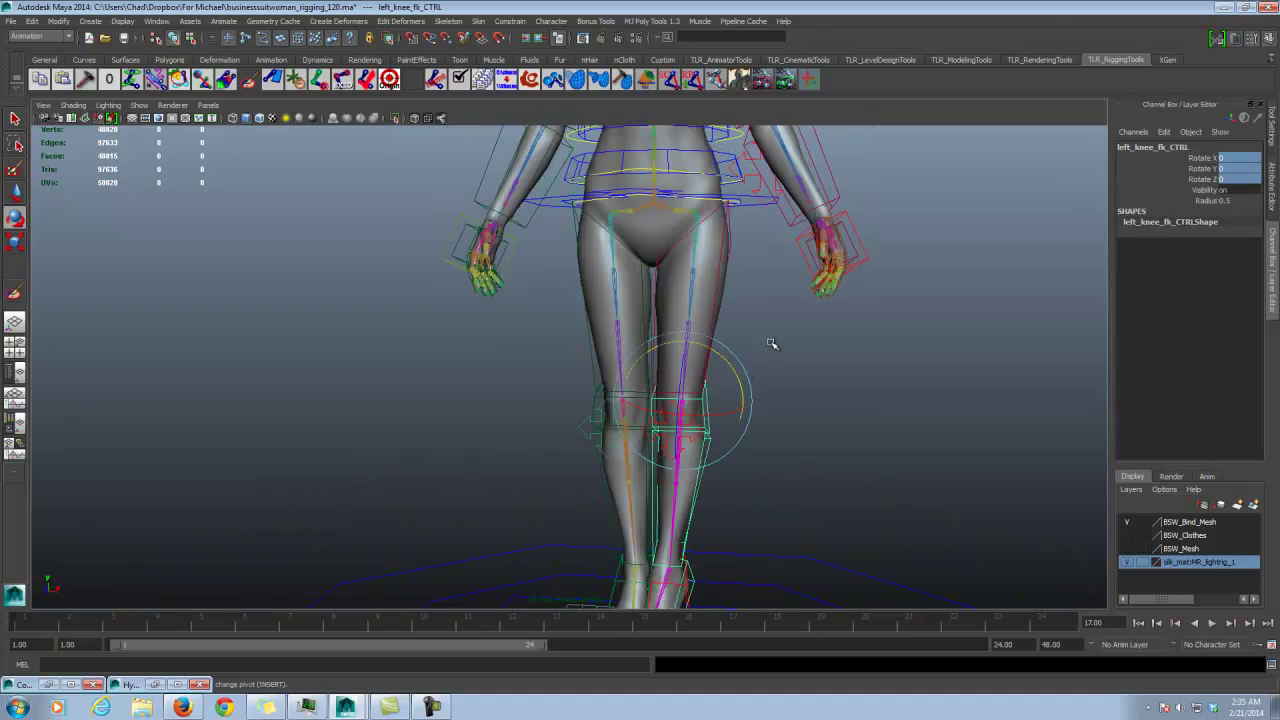
alt+right_drag(772, 344, 872, 374)
alt+middle_drag(872, 374, 791, 262)
click(641, 282)
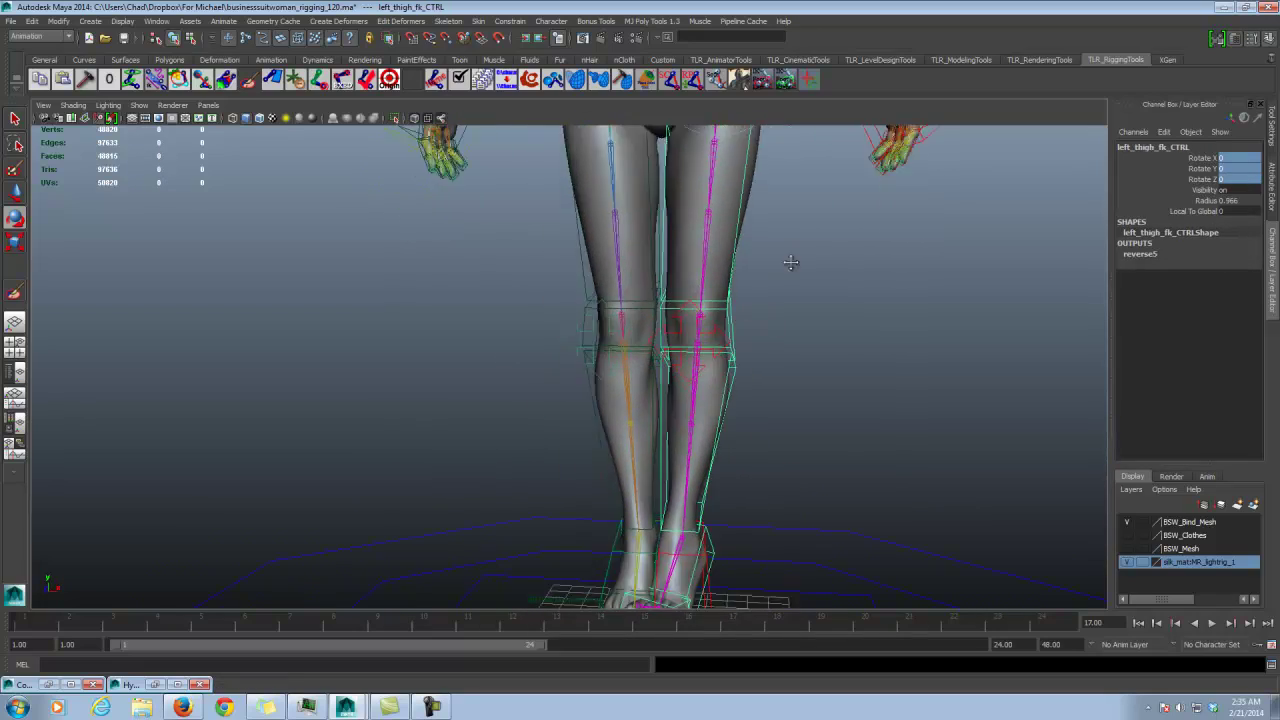
Step: Set all rotations of left_ankle_fk_CTRL and left_ball_fk_CTRL to 0
alt+drag(791, 262, 752, 447)
click(726, 466)
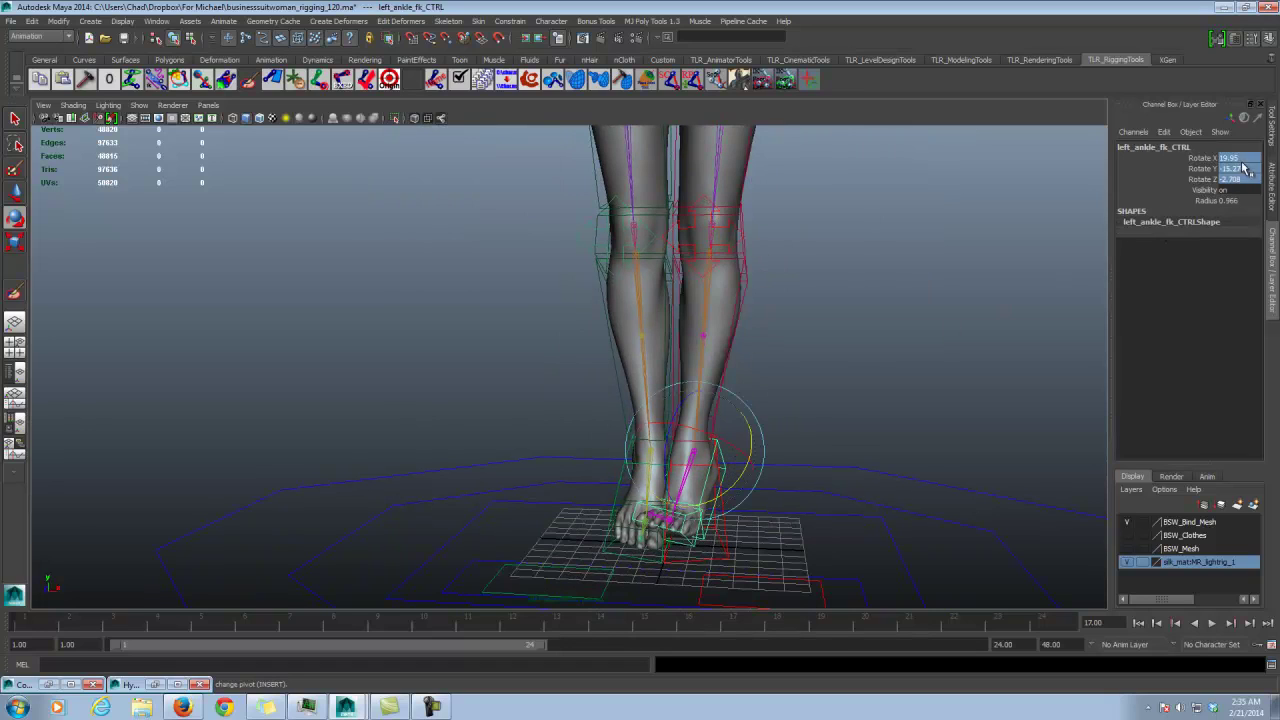
text(0)
key(Return)
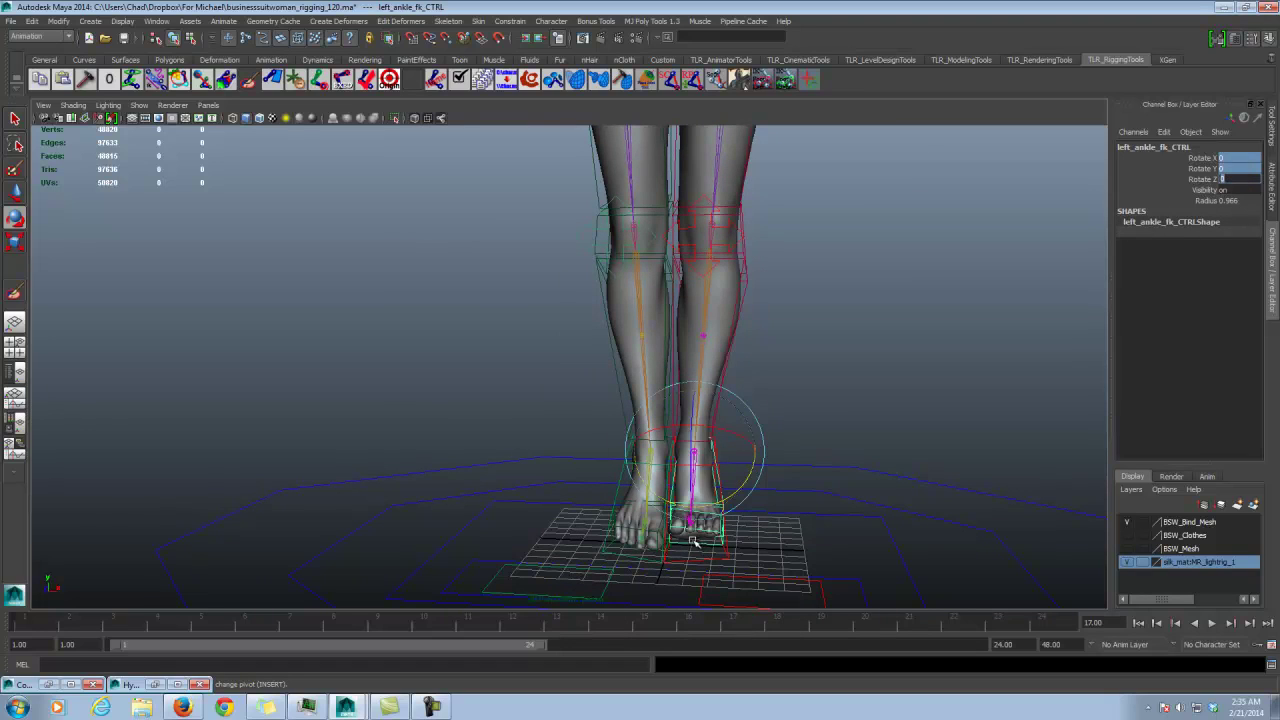
click(693, 541)
text(0)
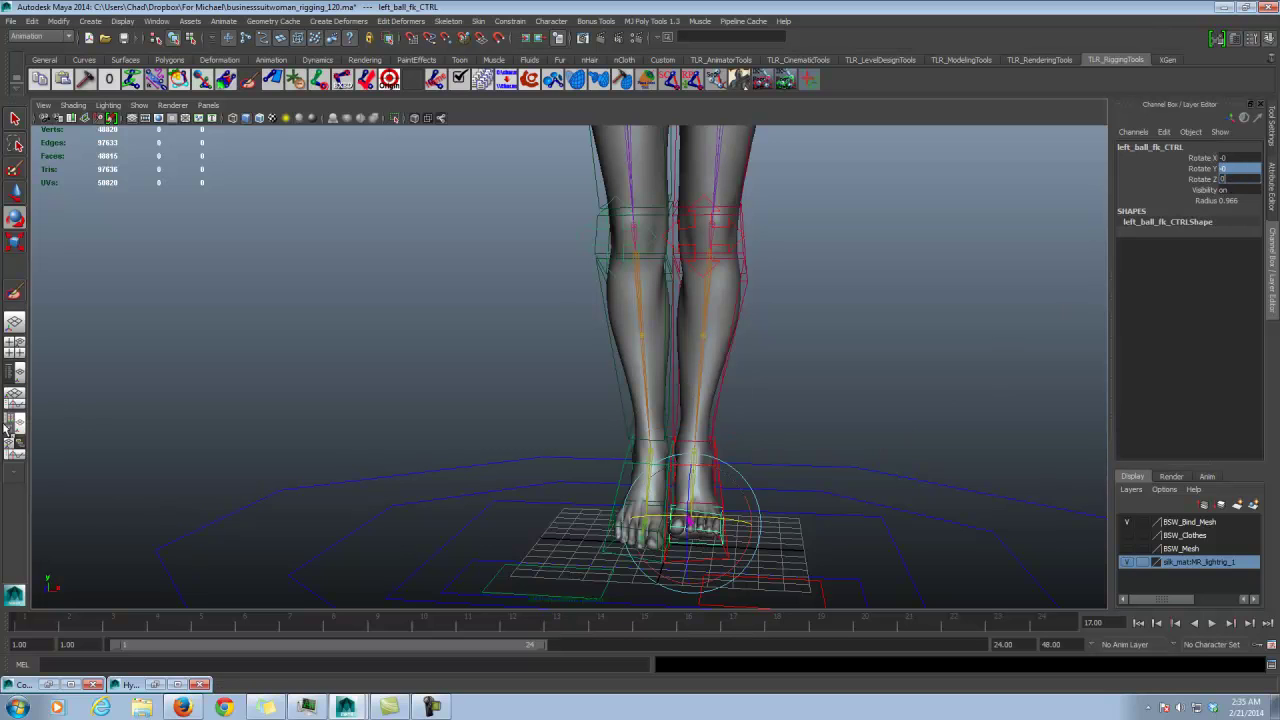
Step: Confirm the zero rotation on left_ball_fk_CTRL, select left_ankle_fk_CTRL and set the Rotate tool's mode to World
key(Return)
alt+drag(651, 371, 814, 420)
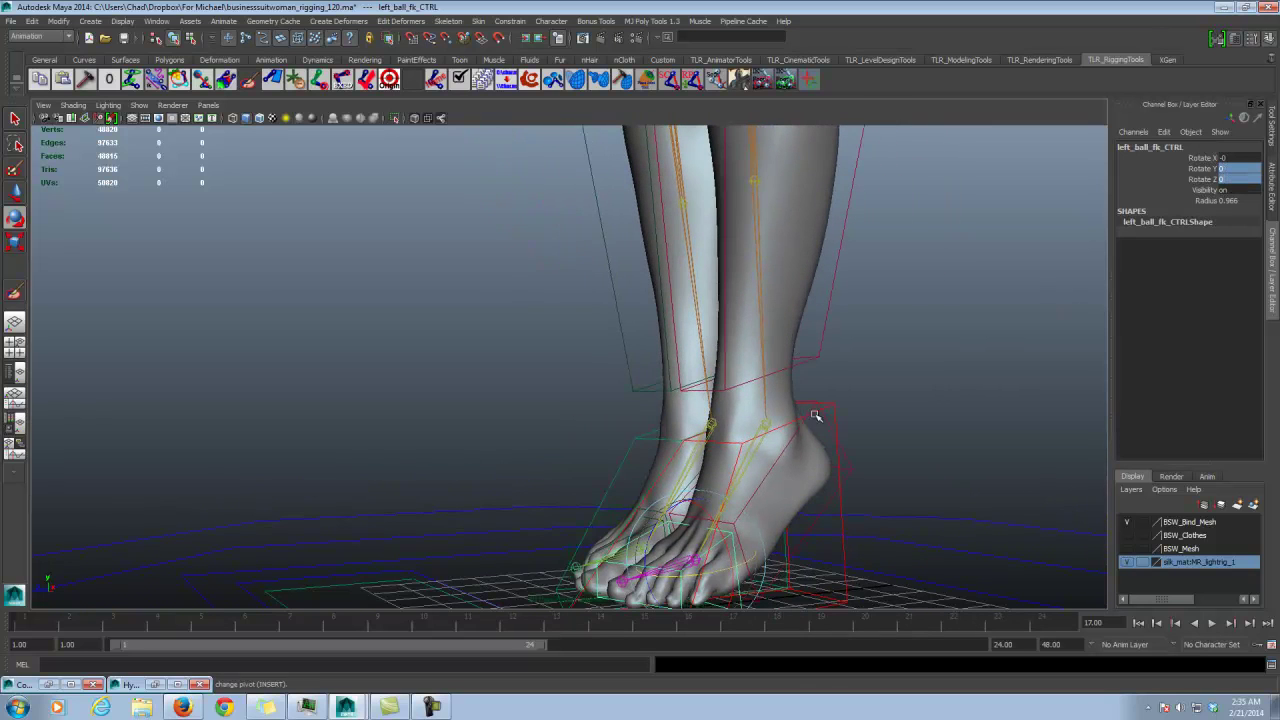
click(818, 418)
click(817, 406)
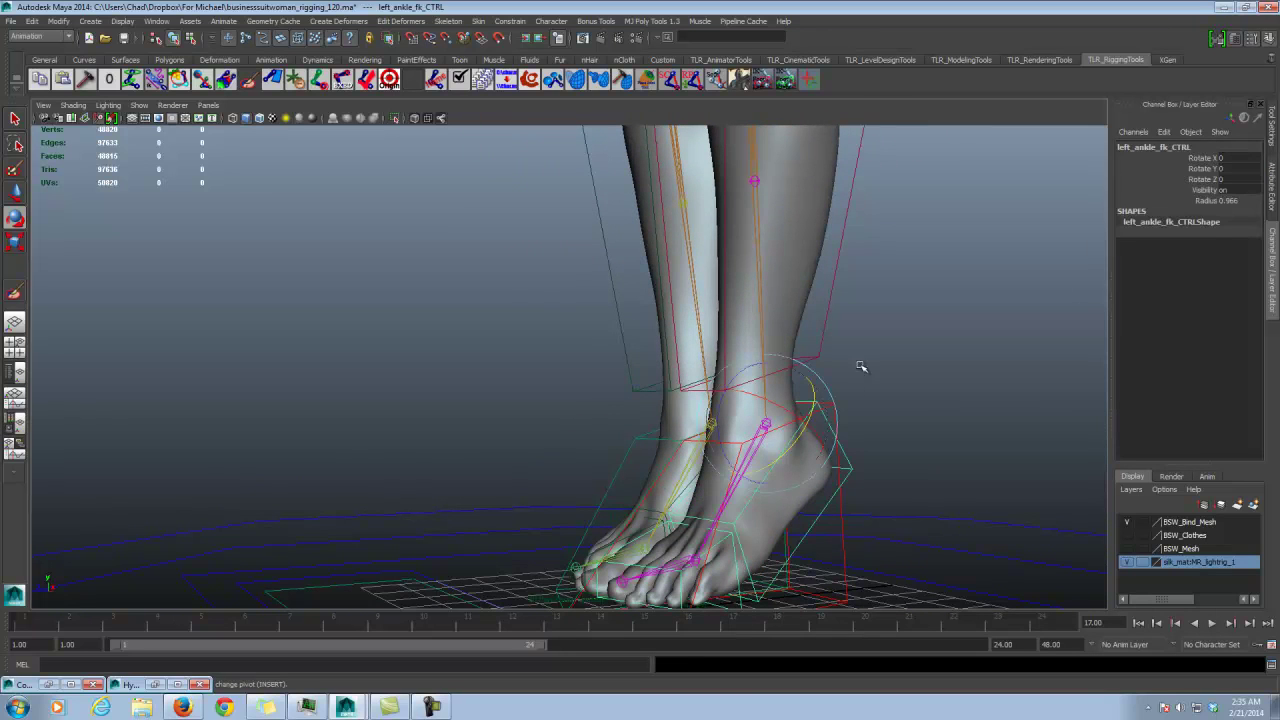
click(1272, 138)
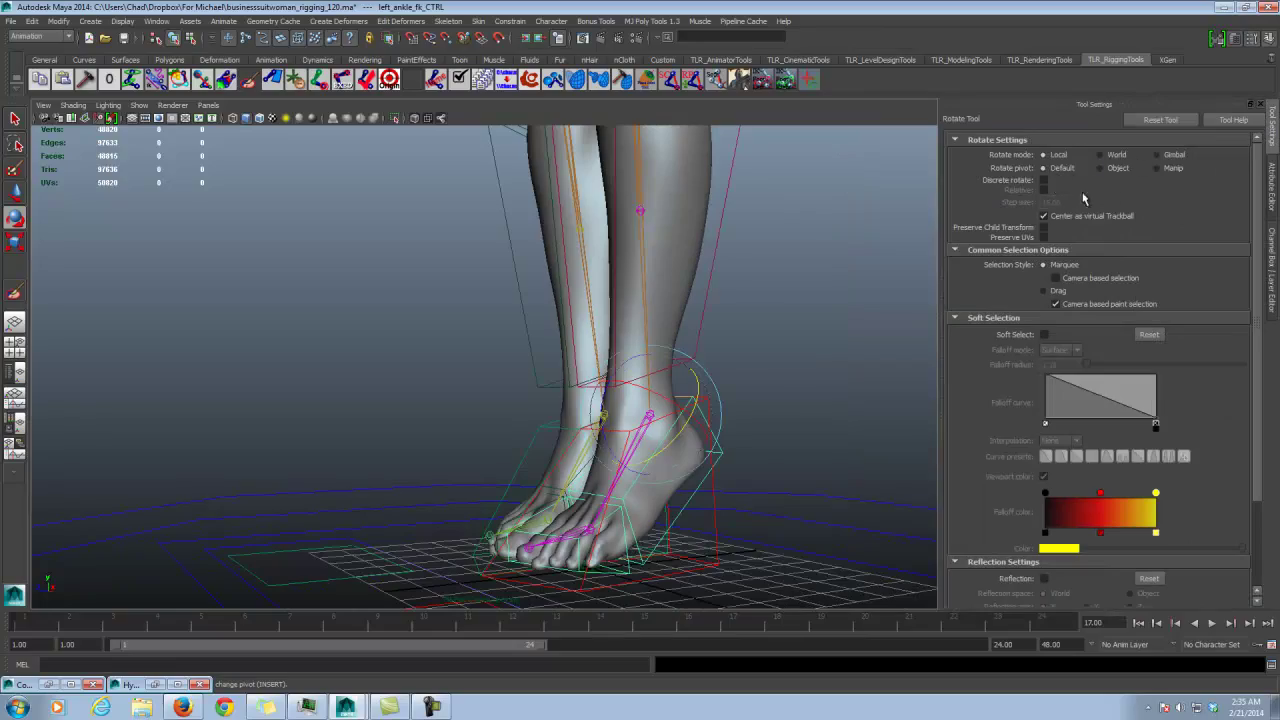
click(1100, 155)
alt+drag(820, 370, 663, 403)
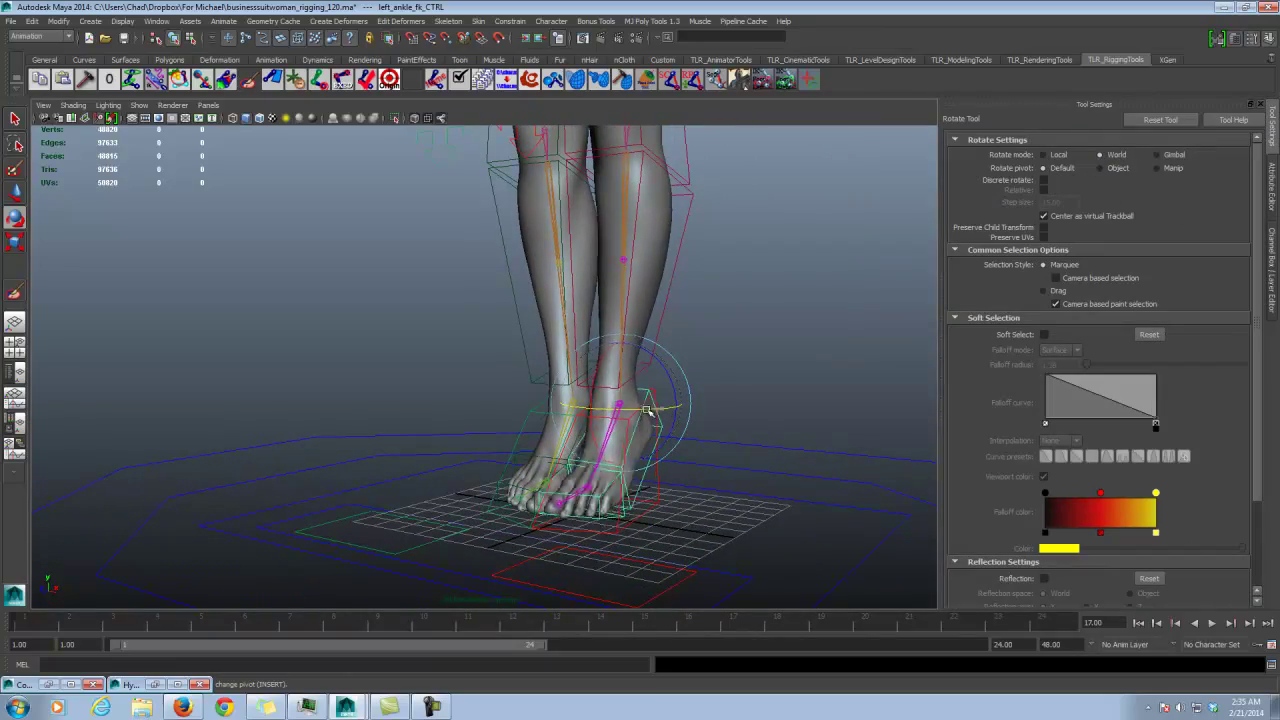
alt+drag(578, 418, 637, 378)
alt+drag(816, 381, 772, 308)
alt+drag(676, 407, 838, 416)
drag(818, 513, 813, 369)
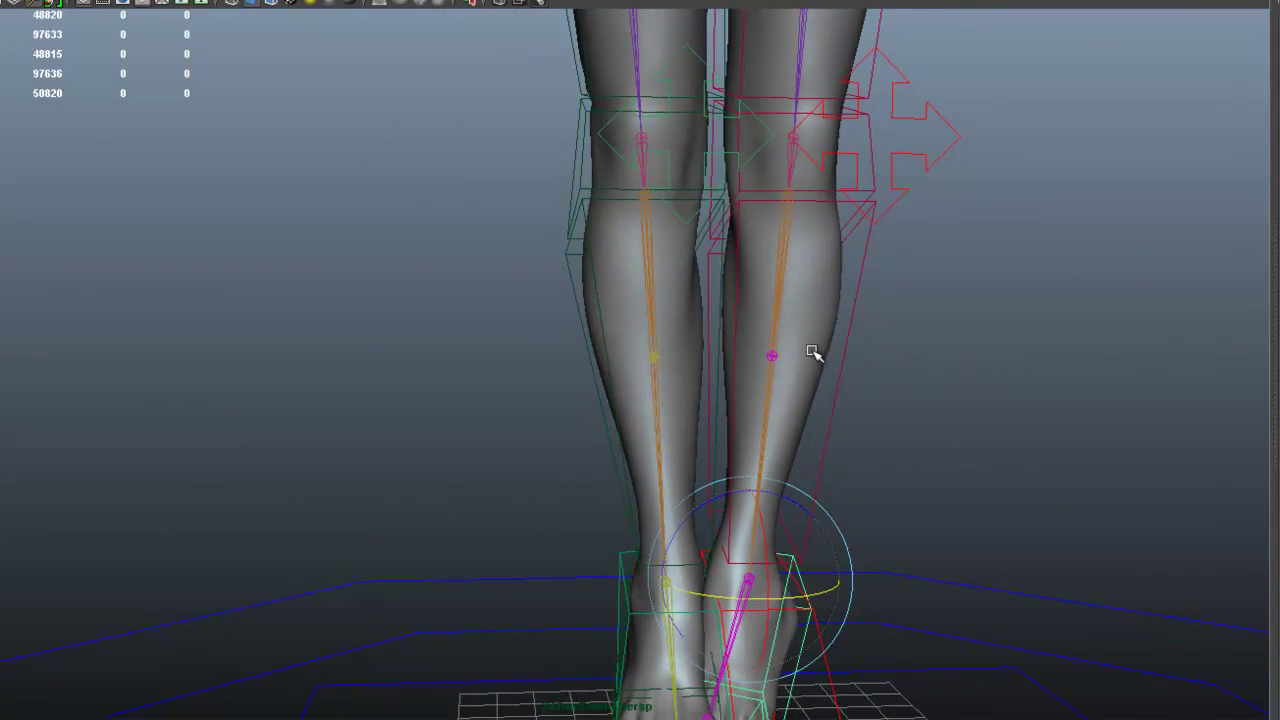
Step: Select the body mesh and set the skinning method of skinCluster3 to Dual Quaternion
click(812, 352)
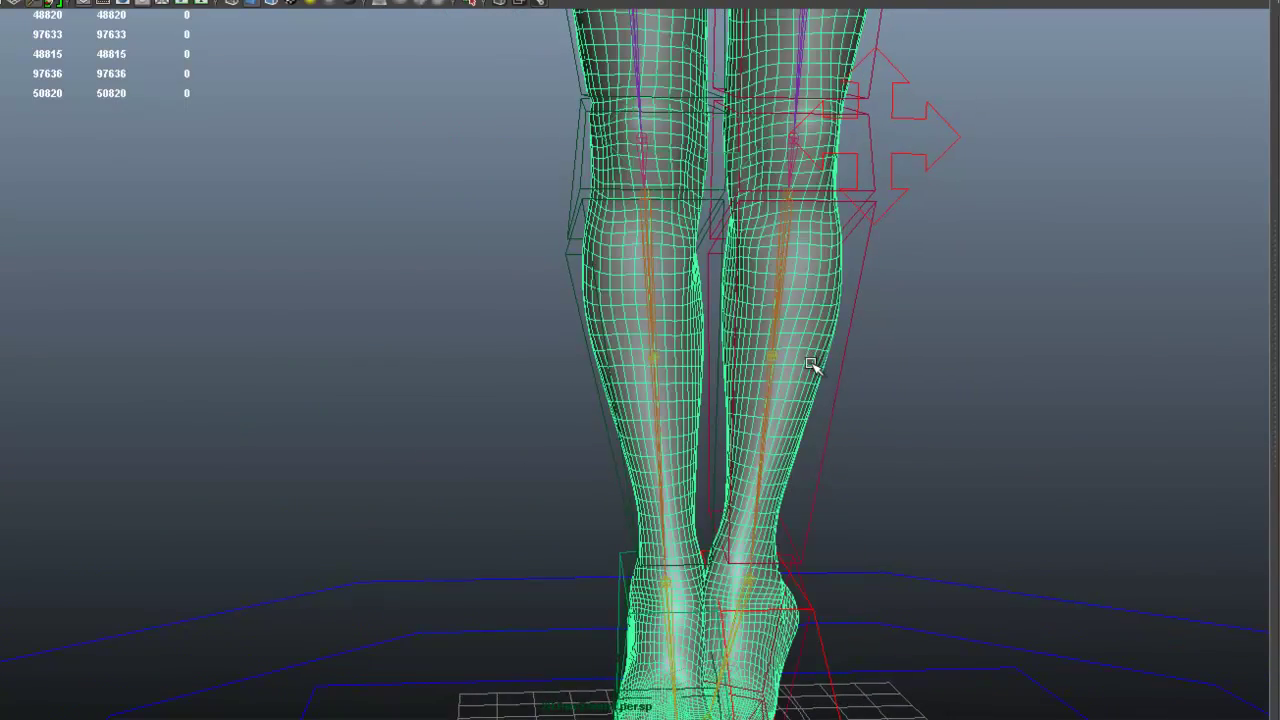
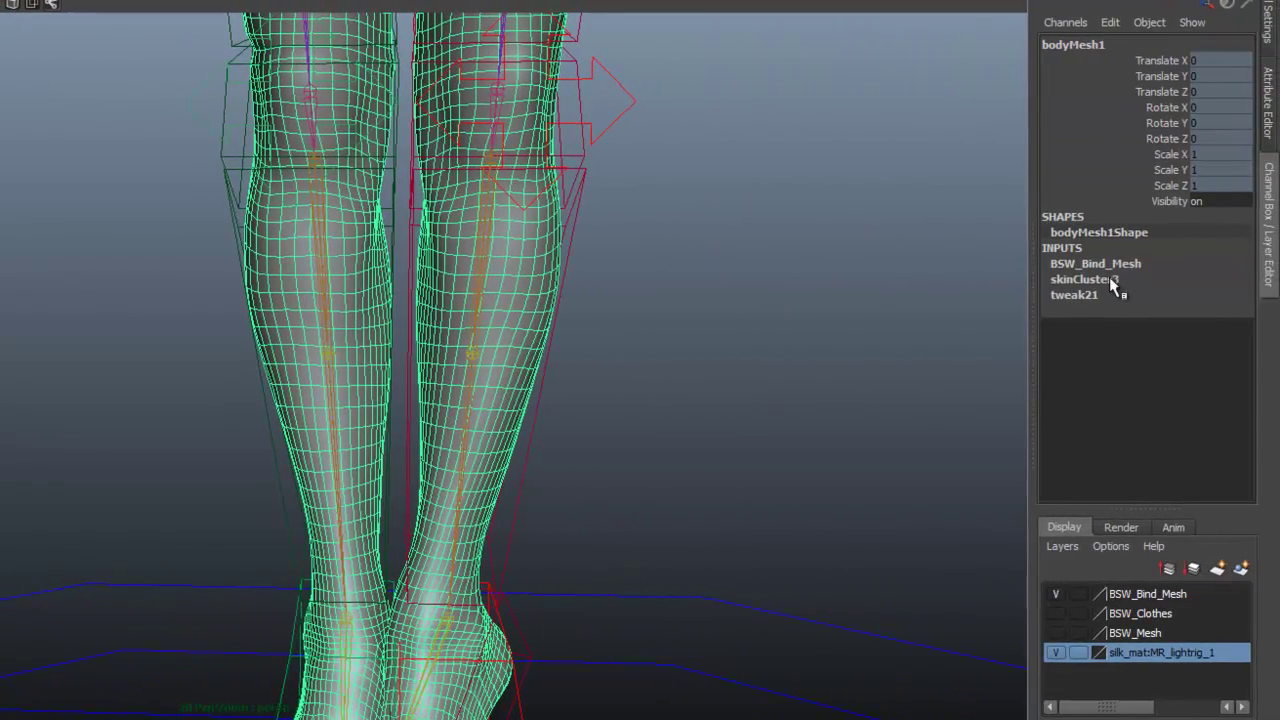
double_click(1112, 280)
click(1245, 311)
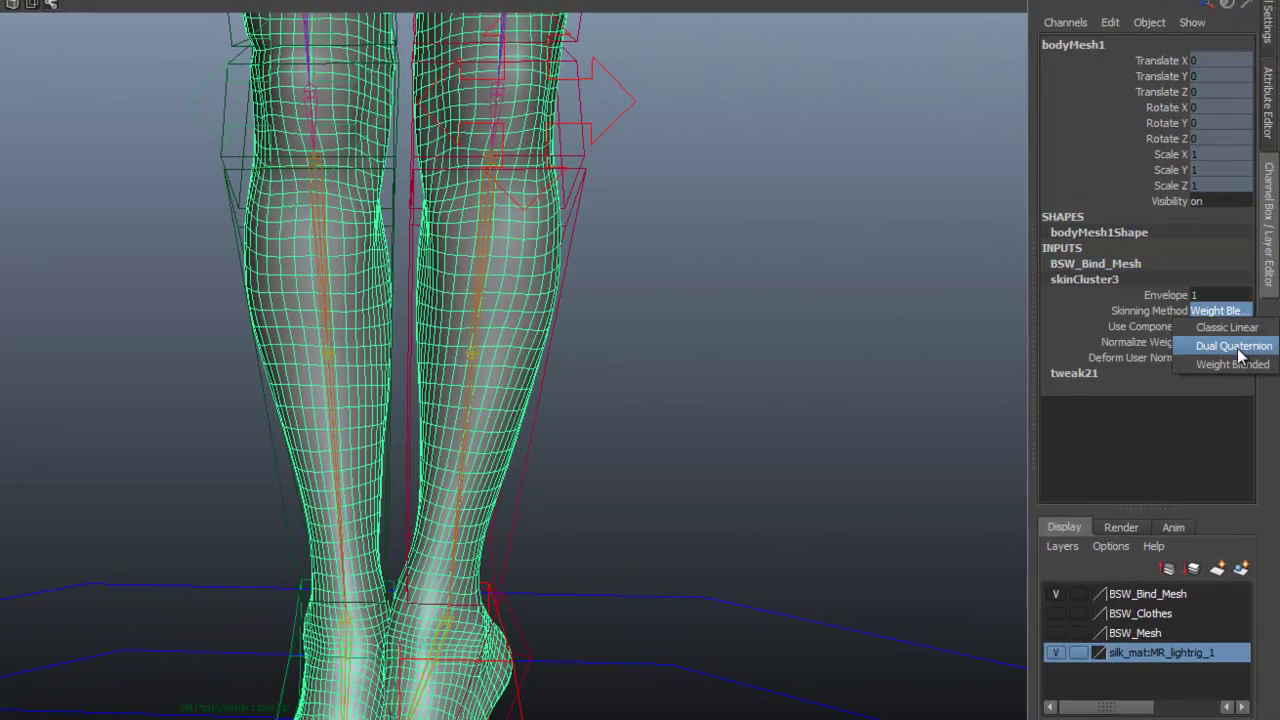
click(1240, 346)
alt+drag(685, 430, 642, 422)
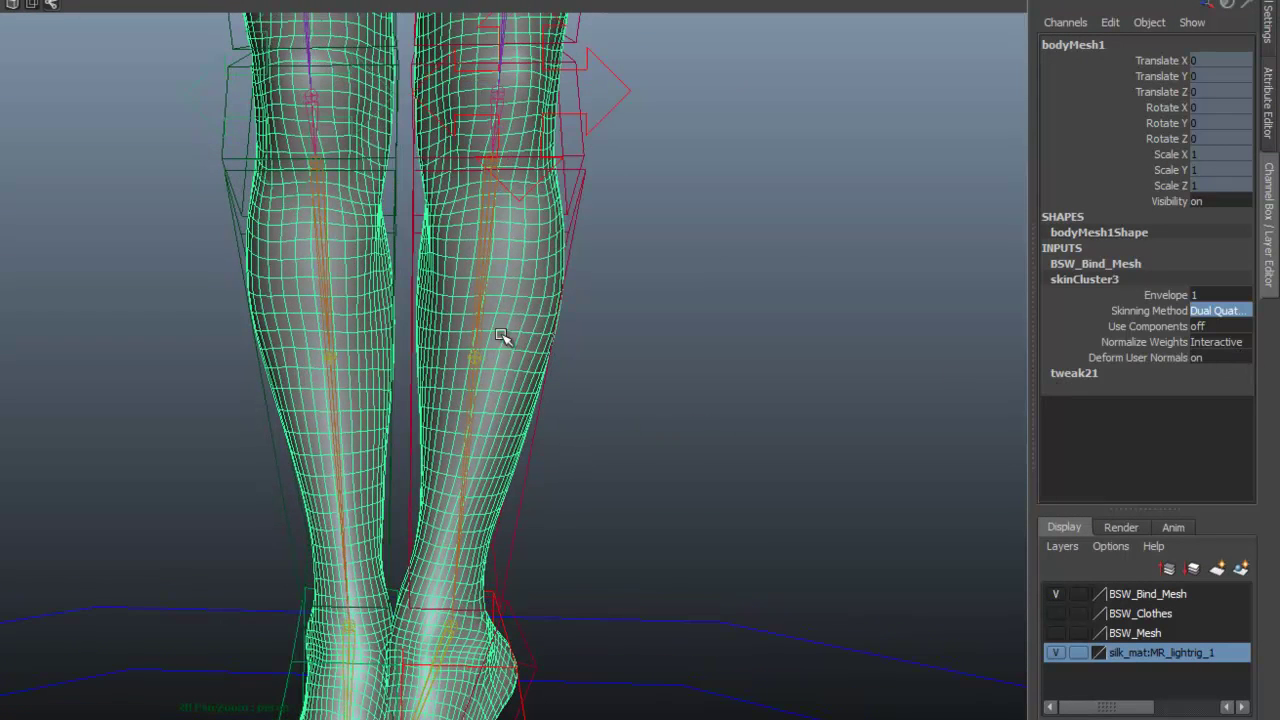
Step: Switch skinCluster3's skinning method to Classic Linear and back to Dual Quaternion to compare the leg deformation
click(1243, 311)
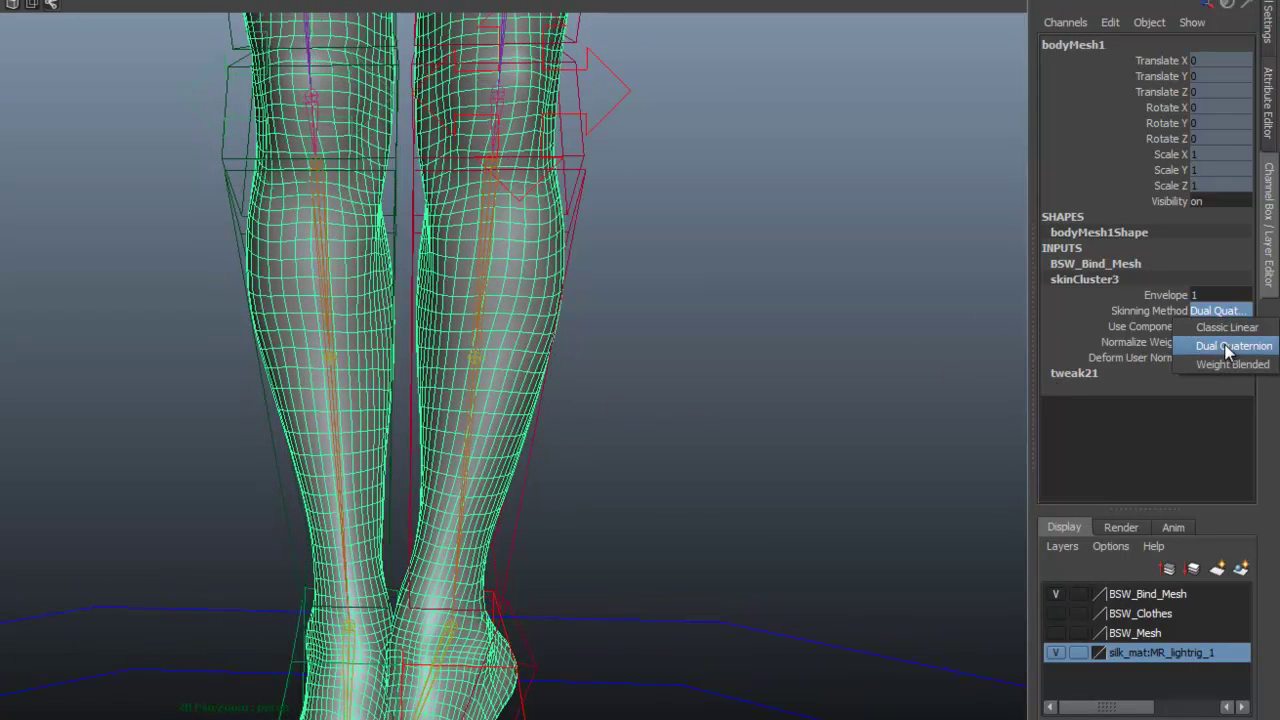
click(1229, 328)
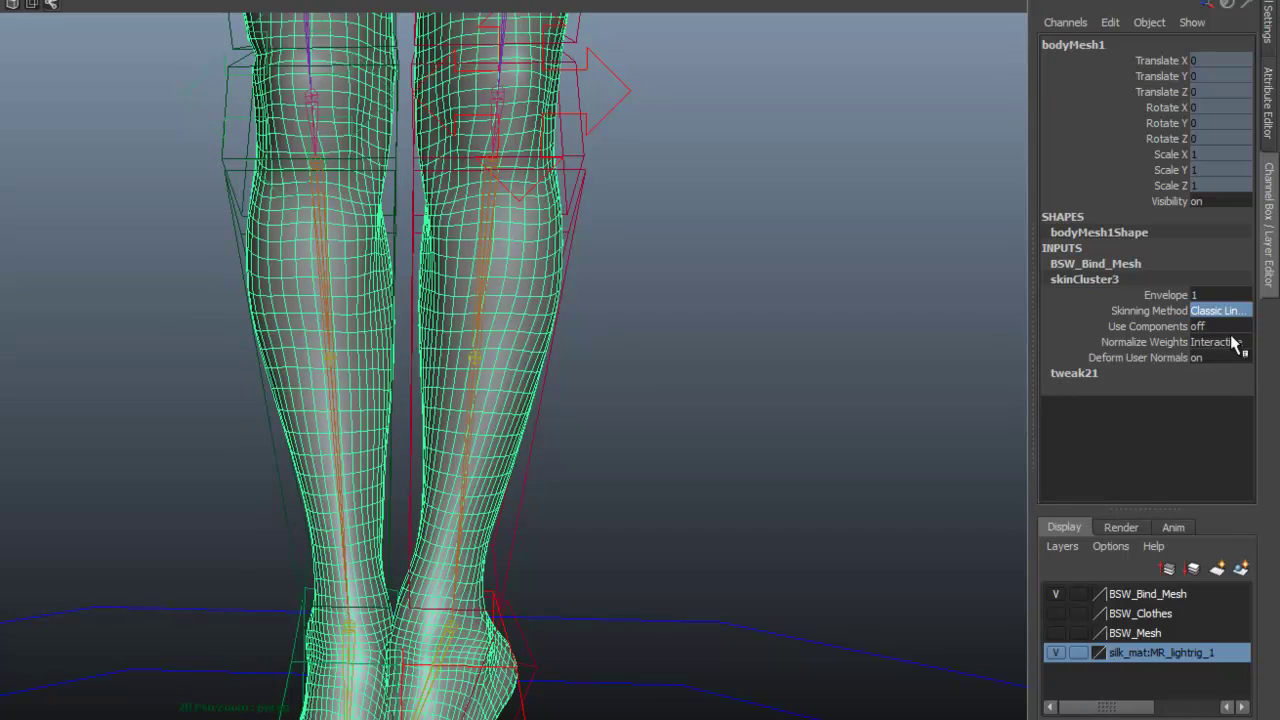
click(1230, 311)
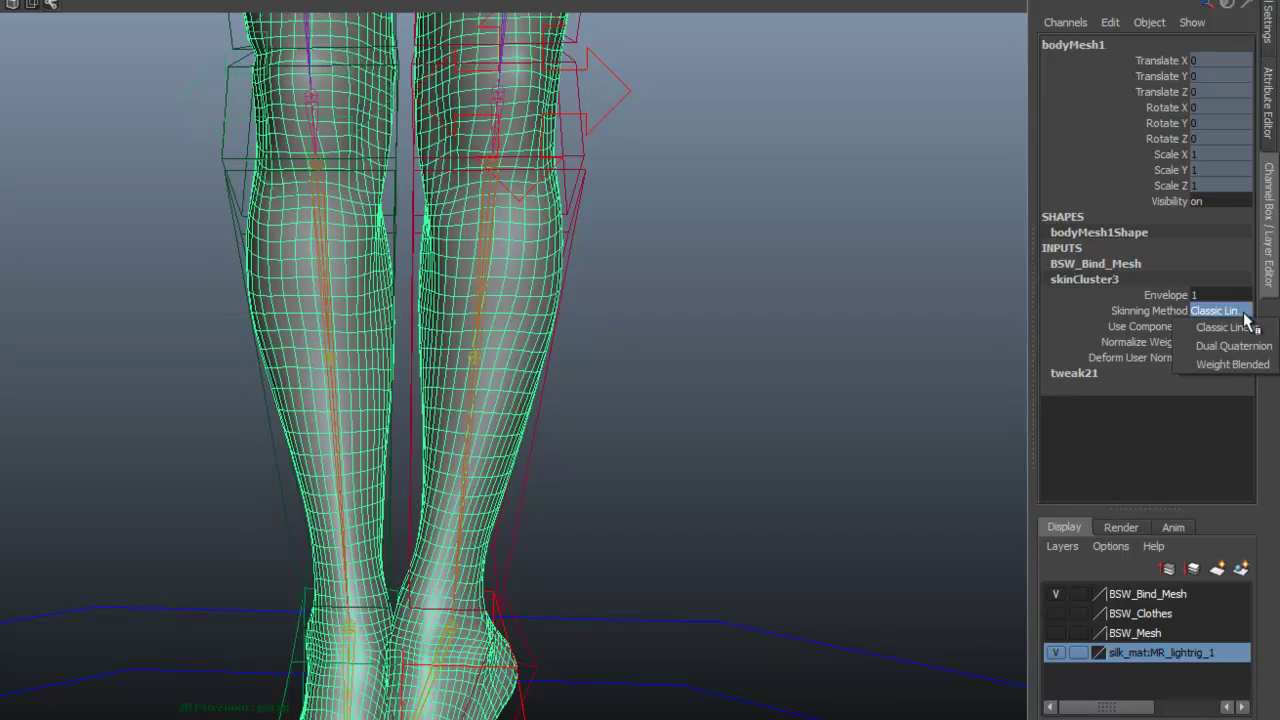
click(1233, 345)
alt+drag(512, 455, 640, 440)
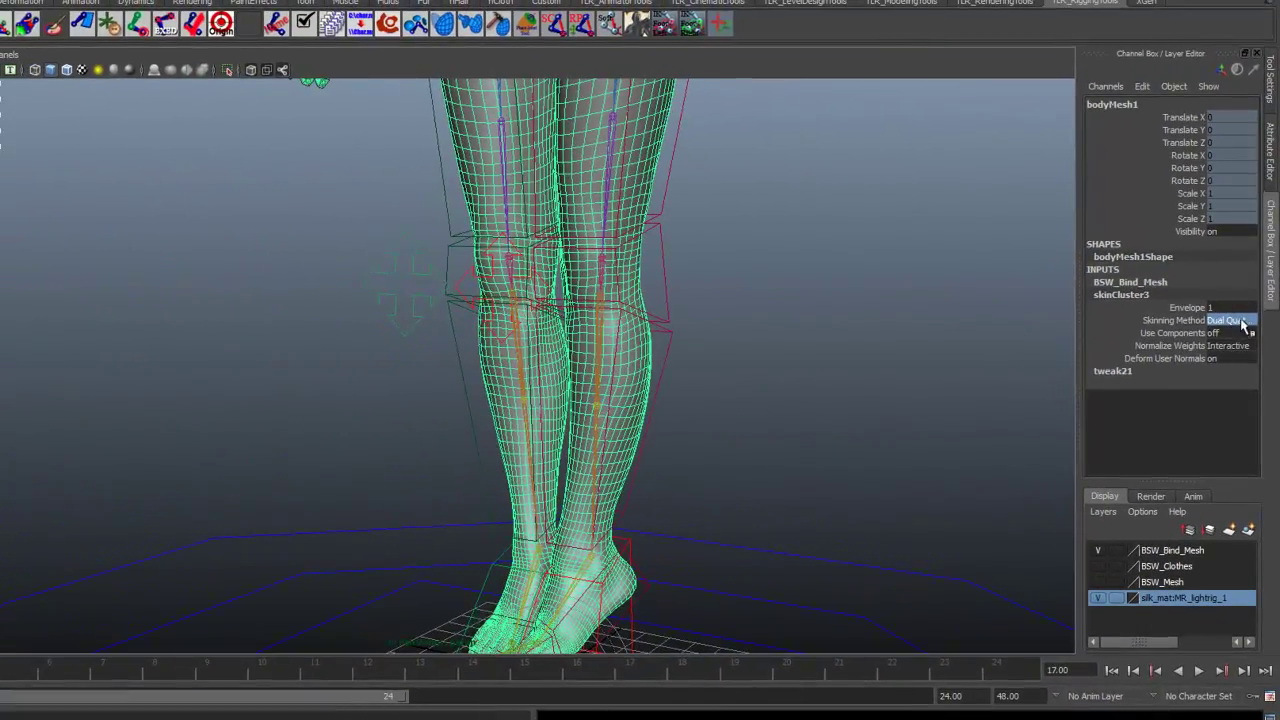
click(1242, 323)
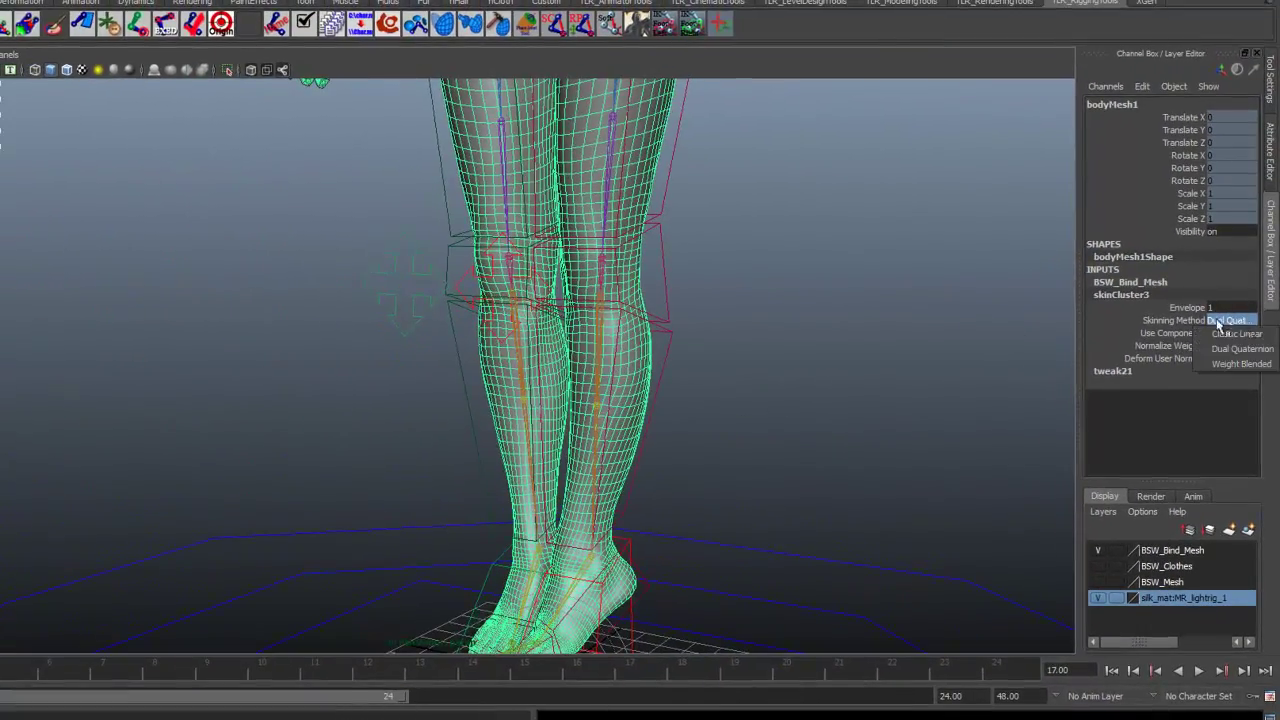
Step: Rotate left_thigh_fk_CTRL to raise the left leg forward, to about 83 in Rotate Z
alt+right_drag(853, 315, 645, 150)
alt+middle_drag(645, 150, 689, 243)
click(676, 230)
alt+drag(690, 232, 580, 222)
alt+drag(580, 222, 450, 232)
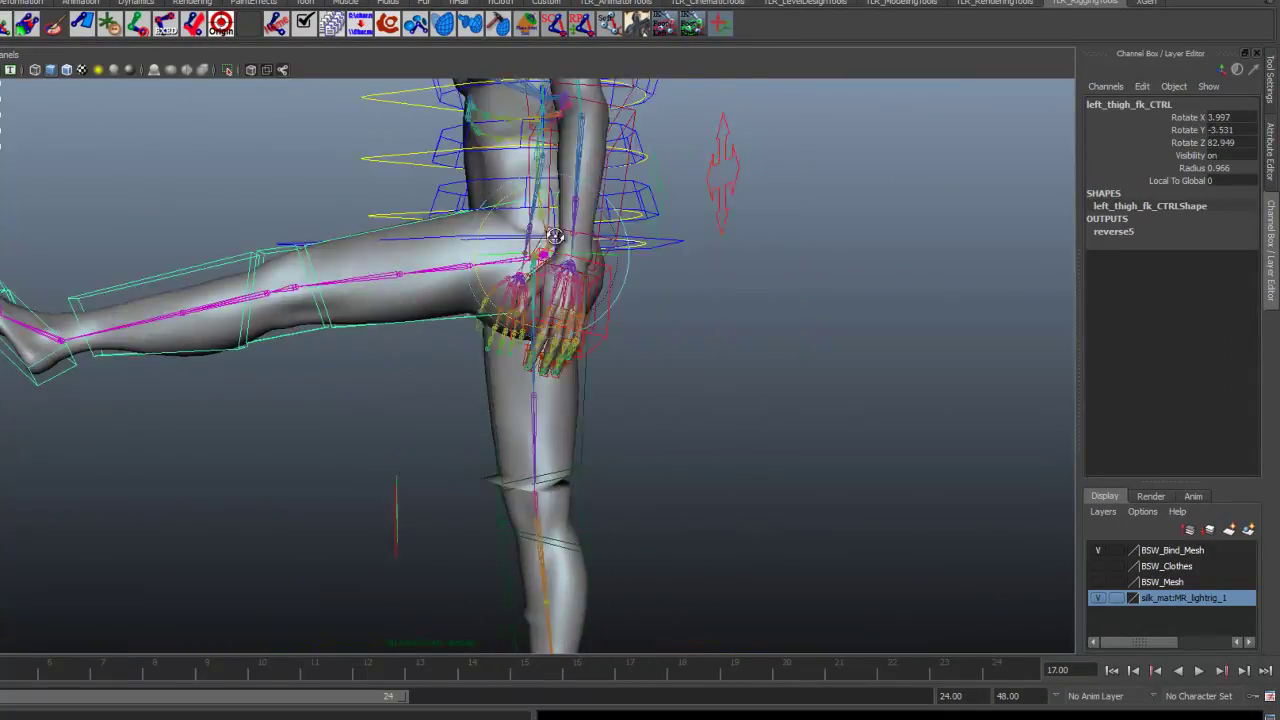
alt+right_drag(450, 232, 768, 293)
alt+drag(768, 293, 704, 375)
Step: Select the body mesh, inspect the hip deformation and set skinCluster3's skinning method to Weight Blended
click(690, 306)
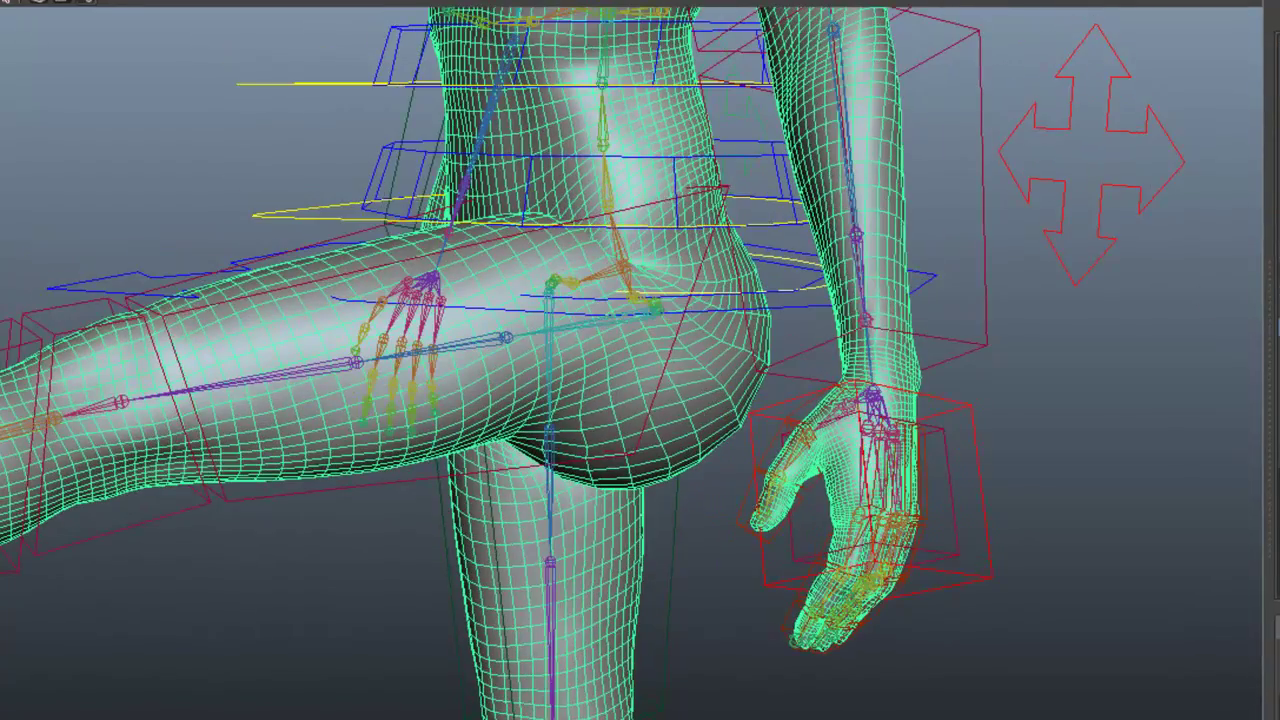
alt+drag(1198, 401, 872, 402)
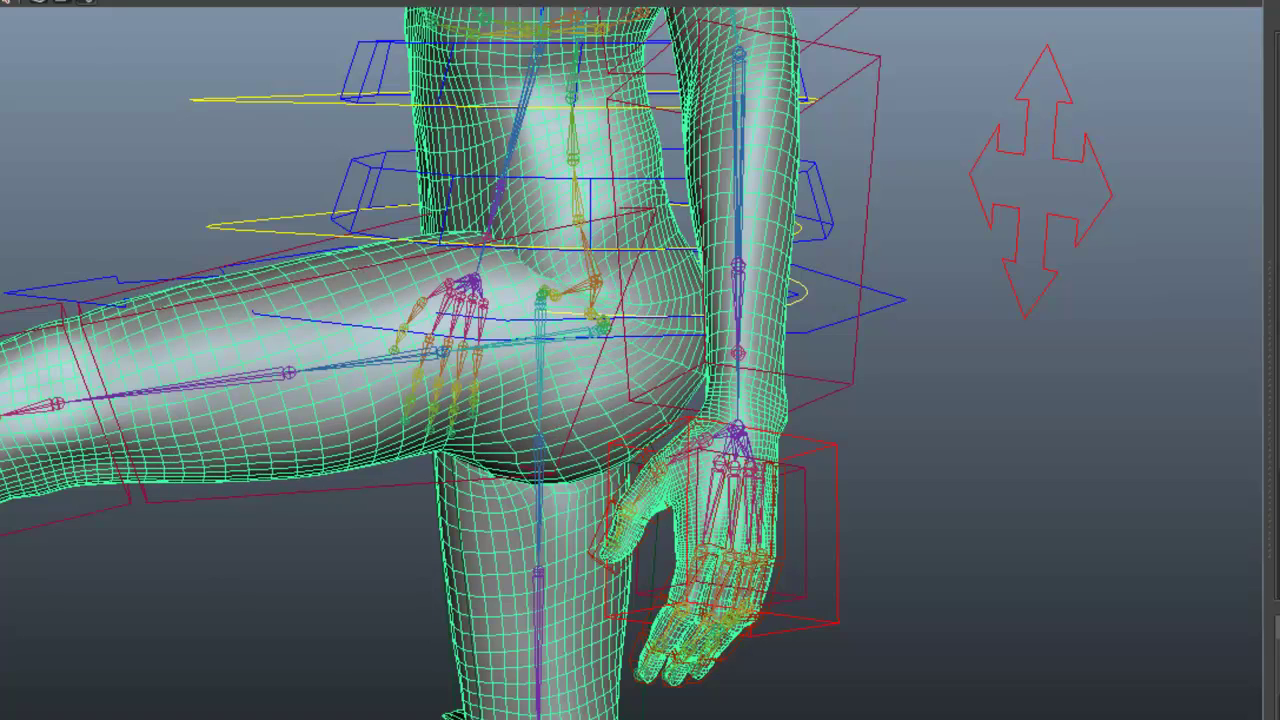
alt+drag(852, 380, 1190, 436)
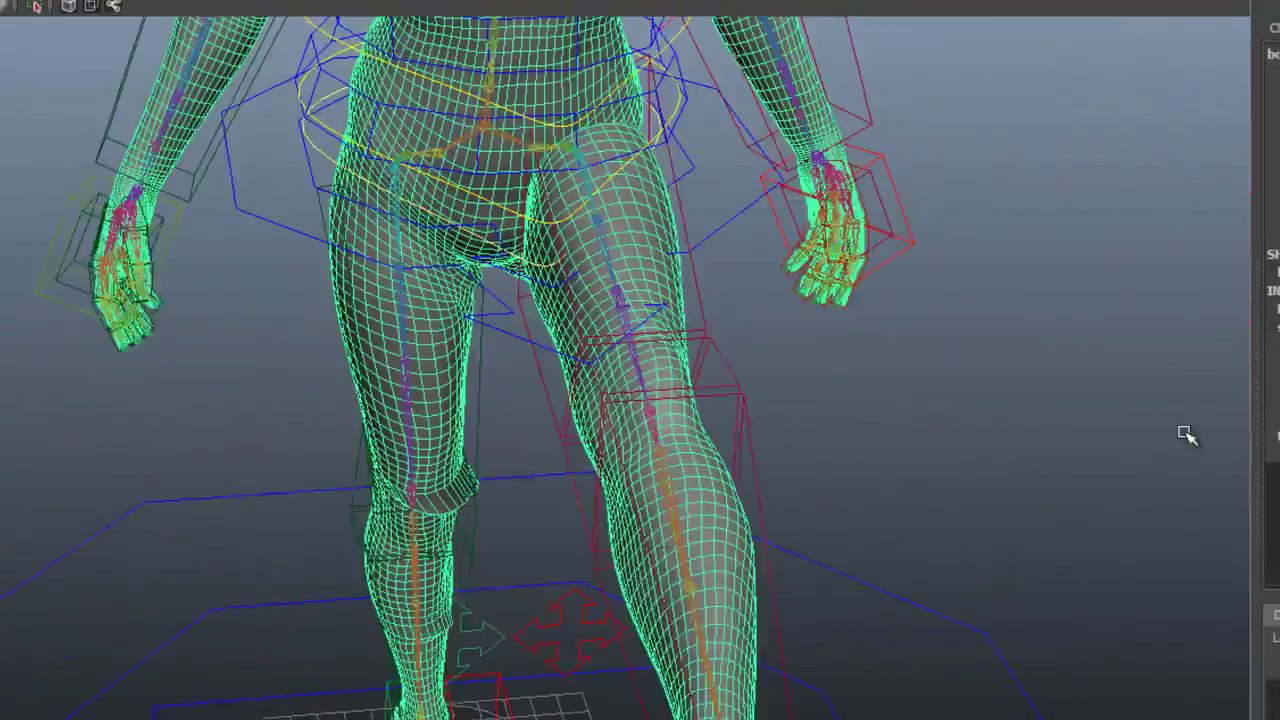
alt+middle_drag(846, 400, 761, 448)
alt+drag(812, 394, 826, 424)
click(1271, 335)
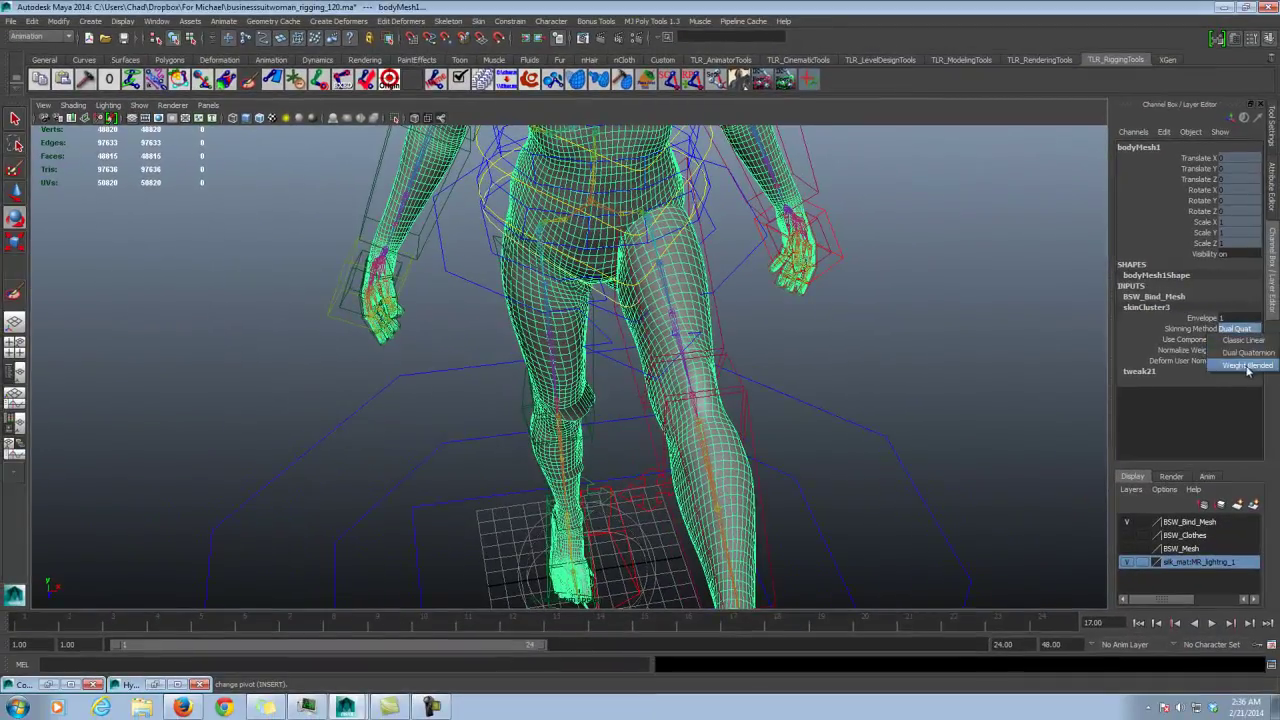
click(1246, 366)
alt+drag(800, 382, 780, 318)
Step: Rotate the left thigh FK control to swing the leg out to the side and reselect the body mesh
click(716, 388)
drag(620, 242, 645, 282)
alt+right_drag(645, 300, 700, 315)
click(700, 315)
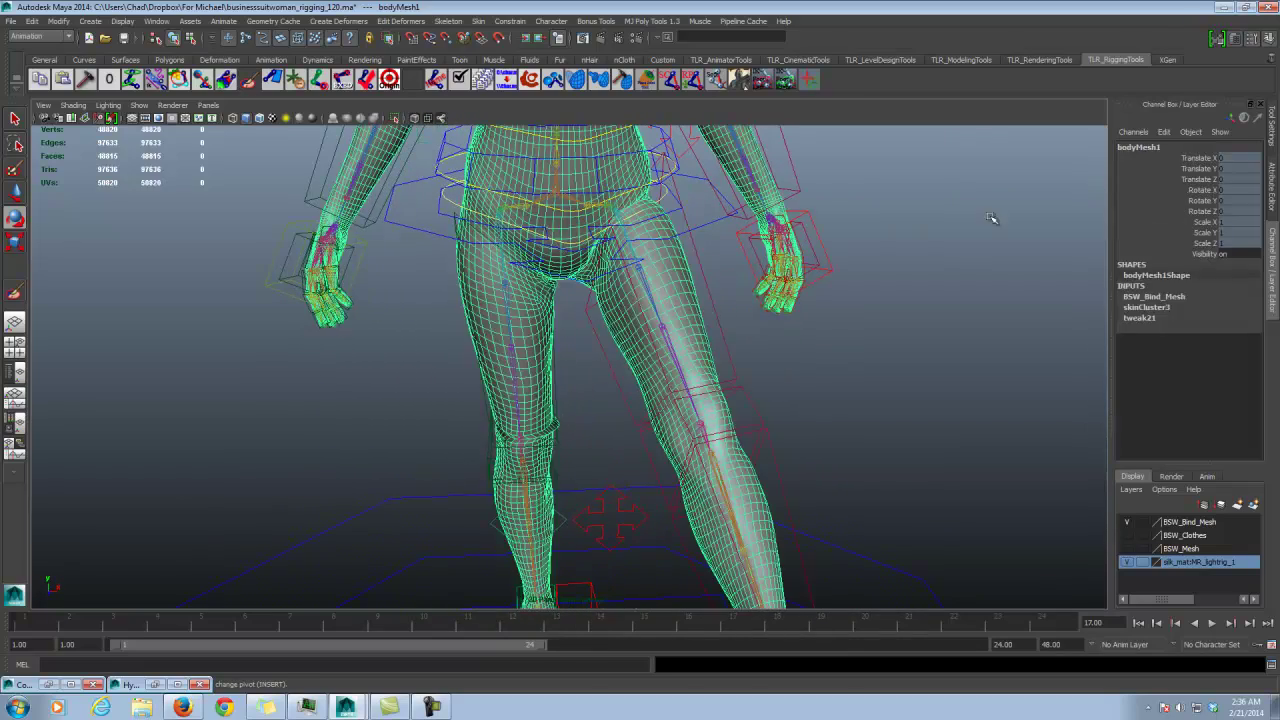
alt+drag(880, 282, 720, 280)
click(682, 362)
alt+drag(684, 340, 925, 302)
alt+drag(706, 372, 672, 414)
click(703, 380)
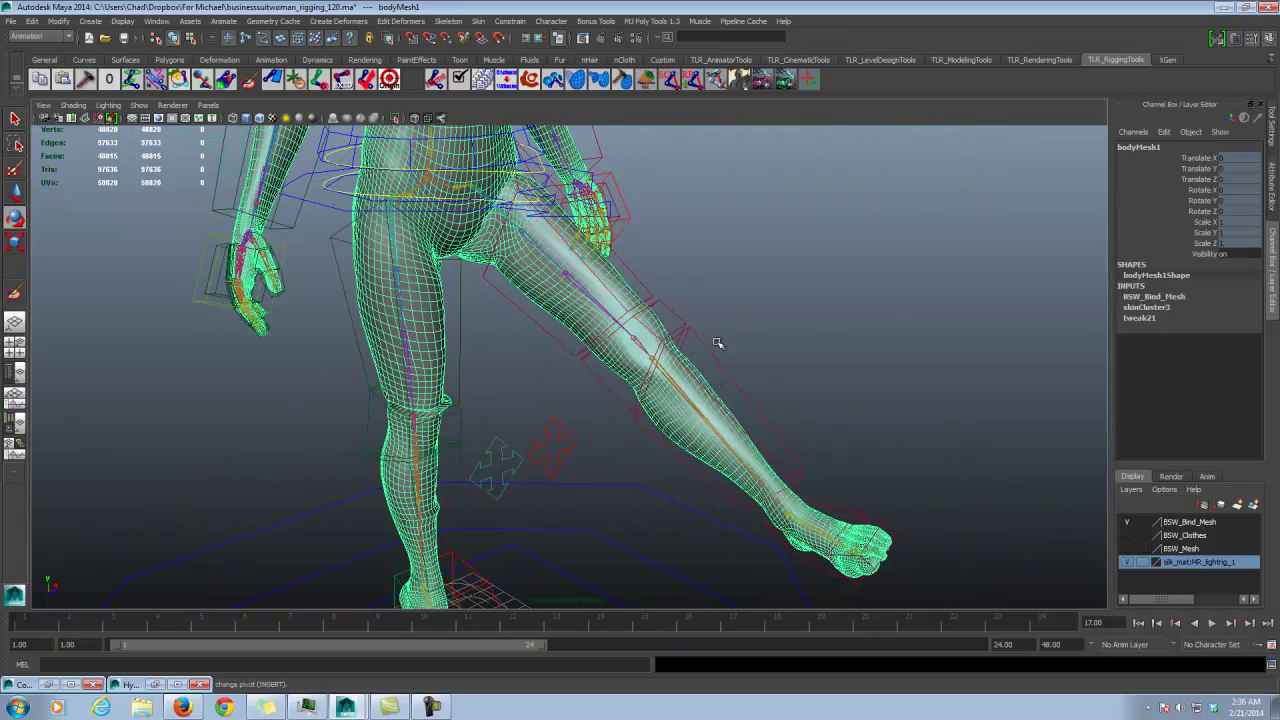
Step: Activate the Paint Skin Weights tool on the body mesh and set its weight type to DQ Blend Weight
click(1271, 145)
click(1270, 200)
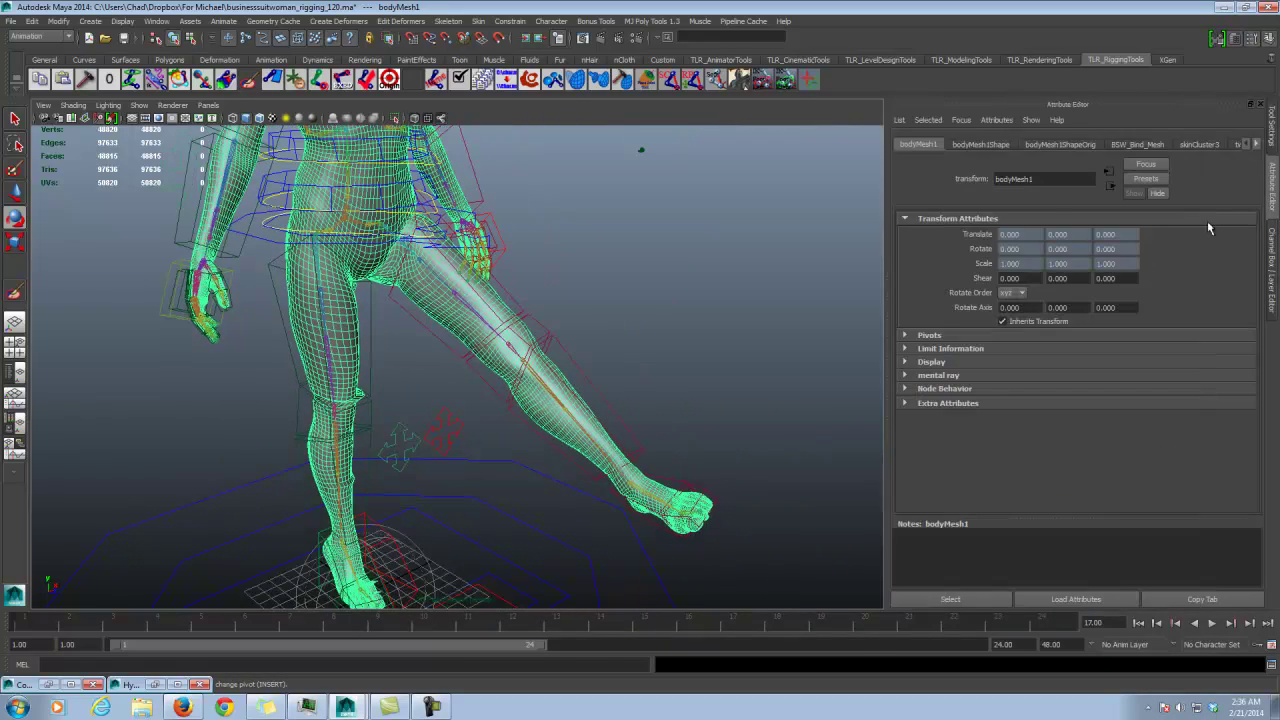
click(15, 292)
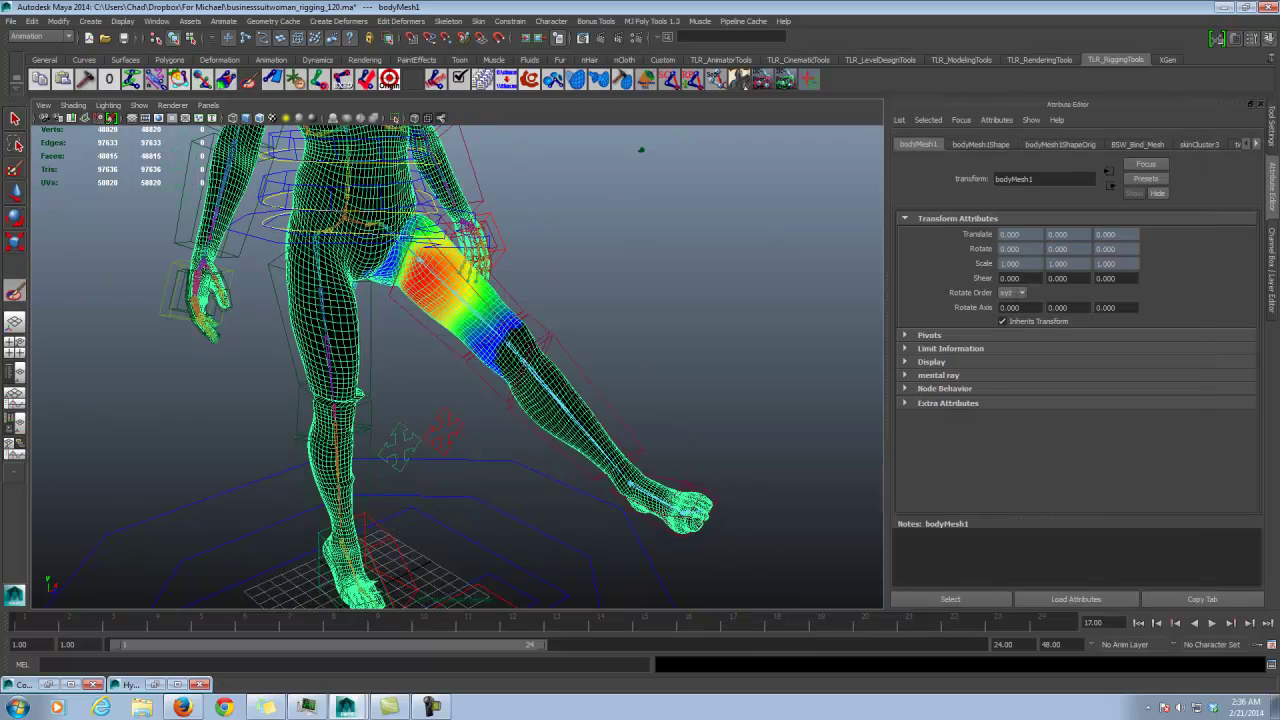
click(1271, 141)
scroll(1180, 400, down, 2)
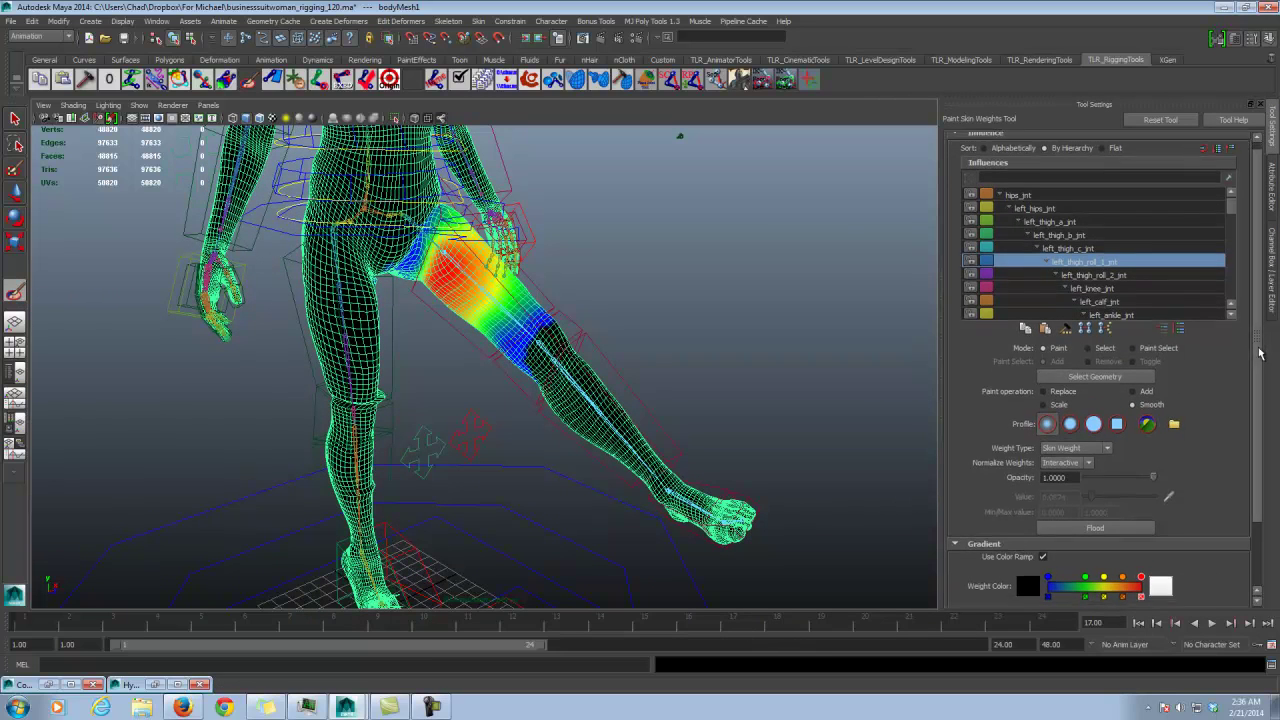
click(1105, 411)
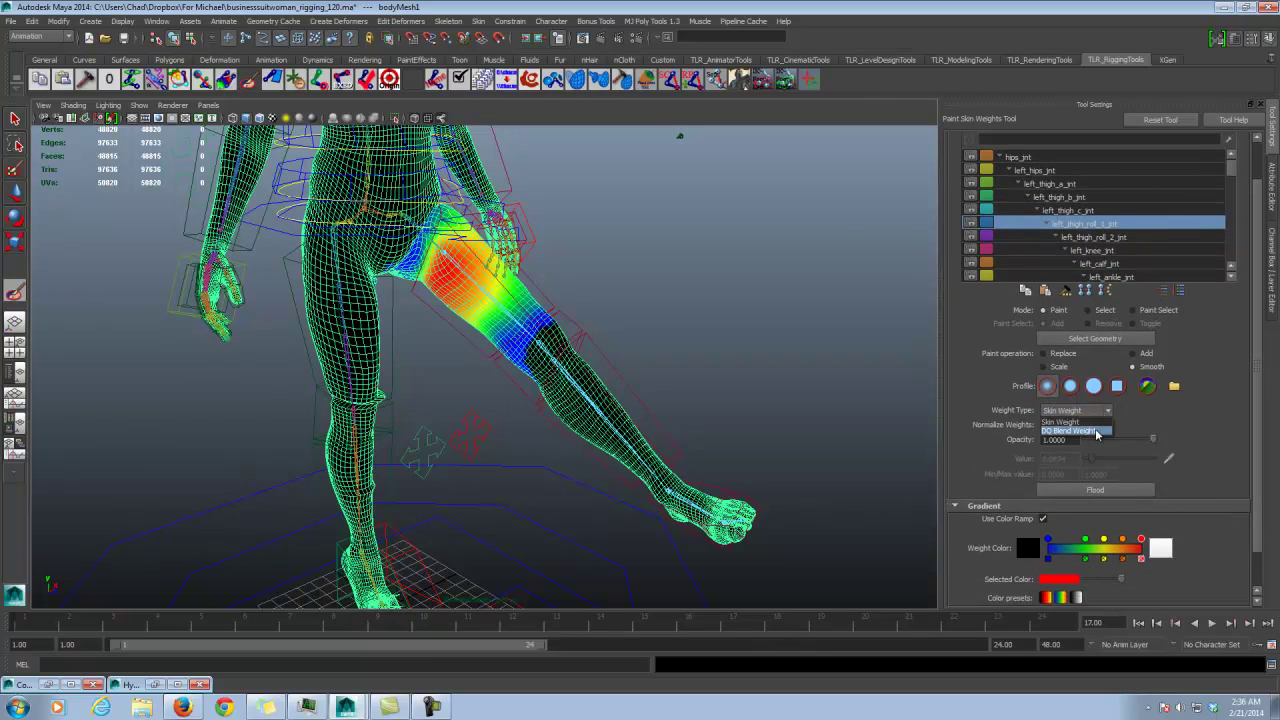
click(1068, 430)
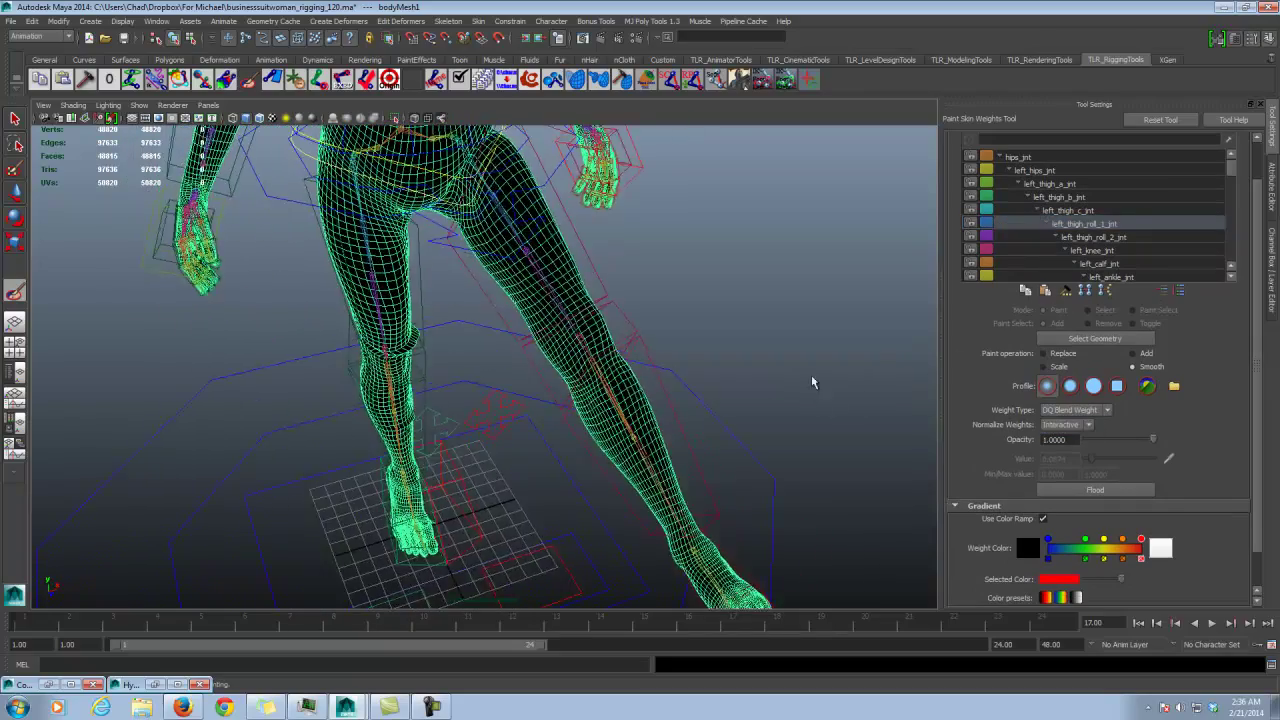
Step: Paint DQ blend weights on the left thigh using the Replace operation with a value of 1
click(1050, 354)
alt+right_drag(716, 345, 732, 349)
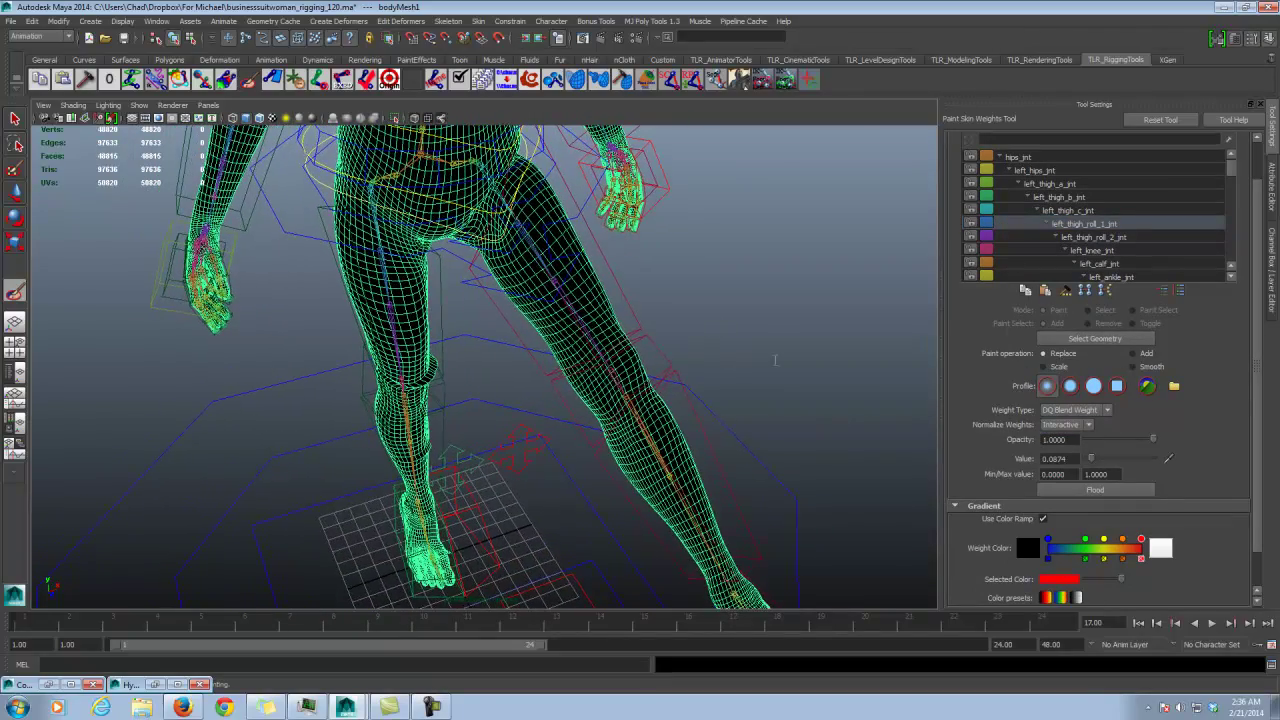
drag(1091, 457, 1190, 450)
alt+middle_drag(656, 313, 684, 369)
alt+right_drag(684, 369, 712, 373)
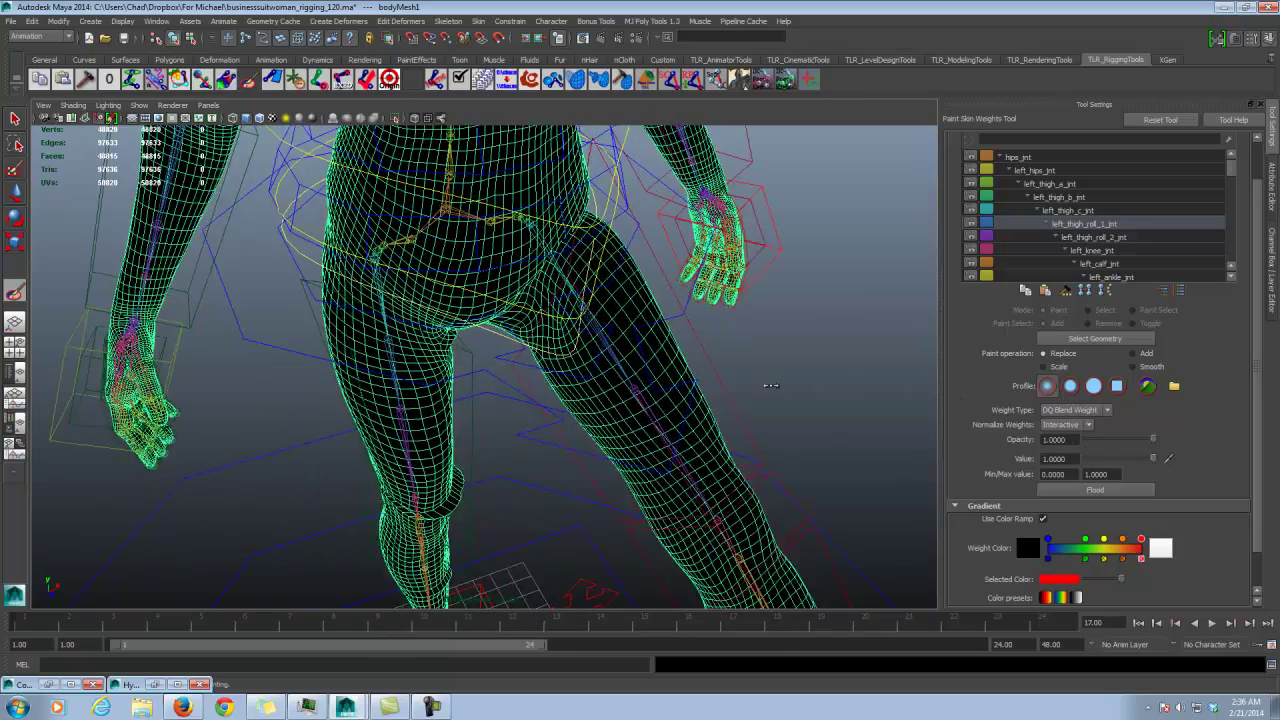
mouse_move(712, 373)
alt+mouse_down()
mouse_move(654, 374)
mouse_move(634, 352)
mouse_move(613, 382)
mouse_move(645, 440)
mouse_move(680, 418)
mouse_move(657, 462)
alt+mouse_up()
mouse_move(690, 290)
alt+mouse_down()
mouse_move(763, 203)
mouse_move(719, 238)
alt+mouse_up()
drag(610, 480, 533, 404)
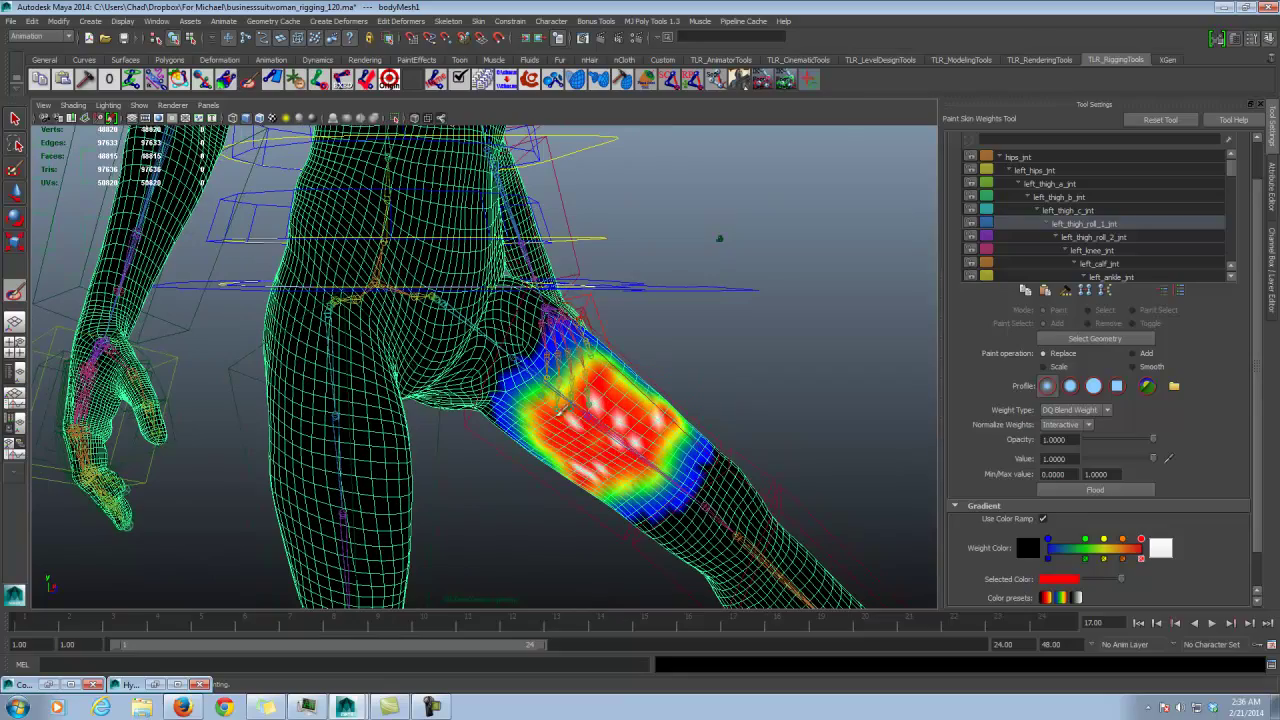
Step: Paint DQ blend weights with a value of 1 over the left calf from below the knee to above the ankle
alt+middle_drag(742, 330, 694, 166)
alt+drag(694, 166, 788, 388)
alt+right_drag(788, 388, 674, 320)
alt+drag(674, 320, 591, 357)
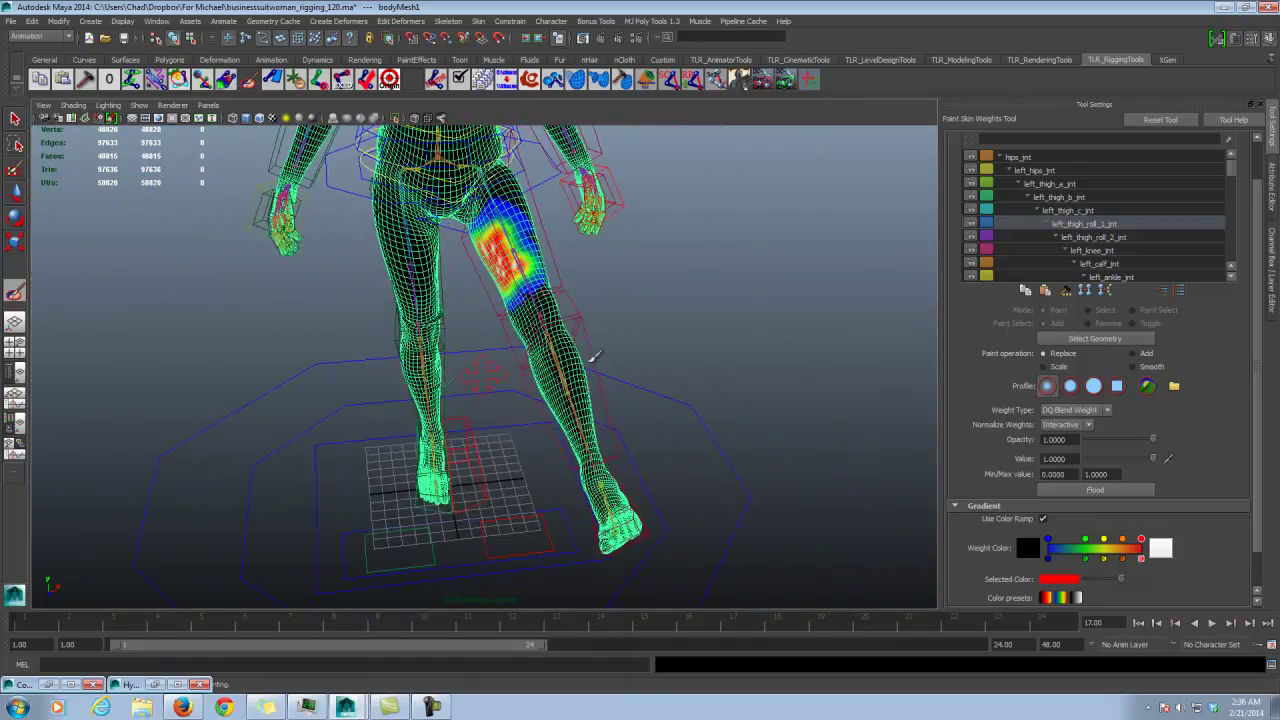
alt+right_drag(591, 357, 629, 378)
mouse_move(625, 384)
mouse_down()
mouse_move(613, 404)
mouse_move(634, 464)
mouse_up()
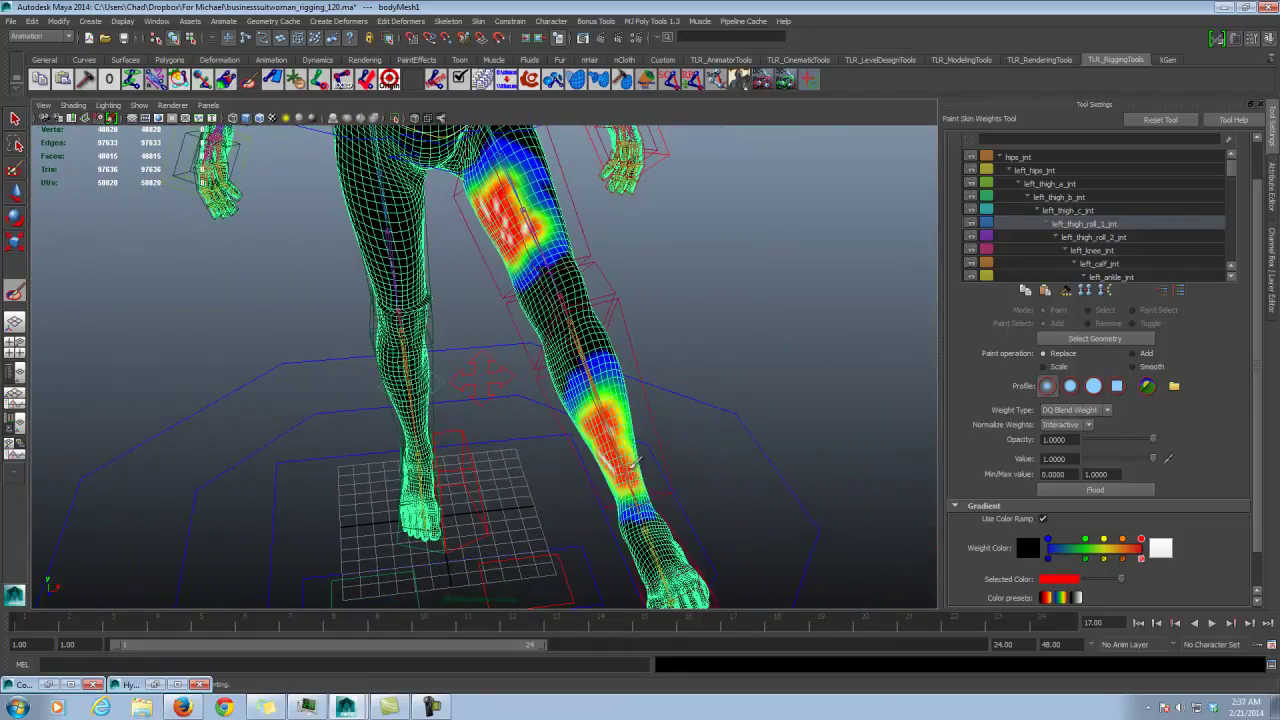
mouse_move(607, 413)
mouse_down()
mouse_move(598, 381)
mouse_move(587, 402)
mouse_up()
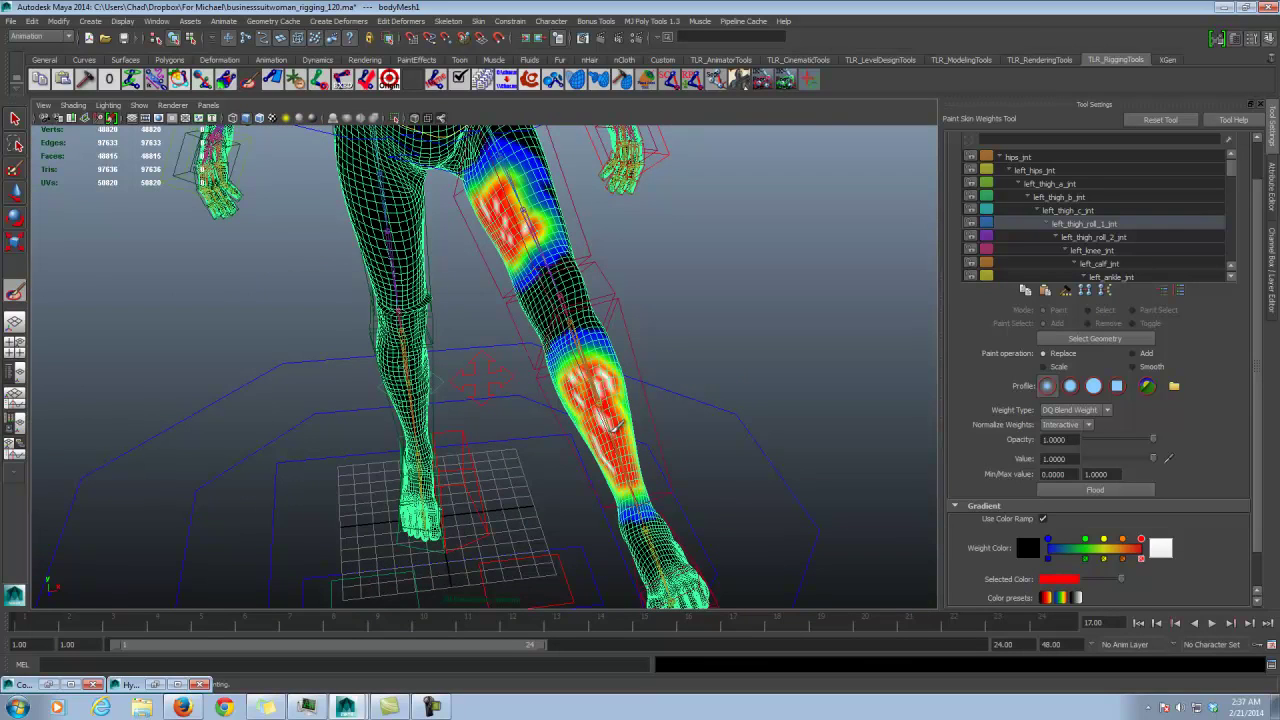
Step: Rotate left_ankle_fk_CTRL to twist the left foot inward and reselect the body mesh
alt+middle_drag(673, 432, 615, 337)
alt+drag(615, 337, 602, 355)
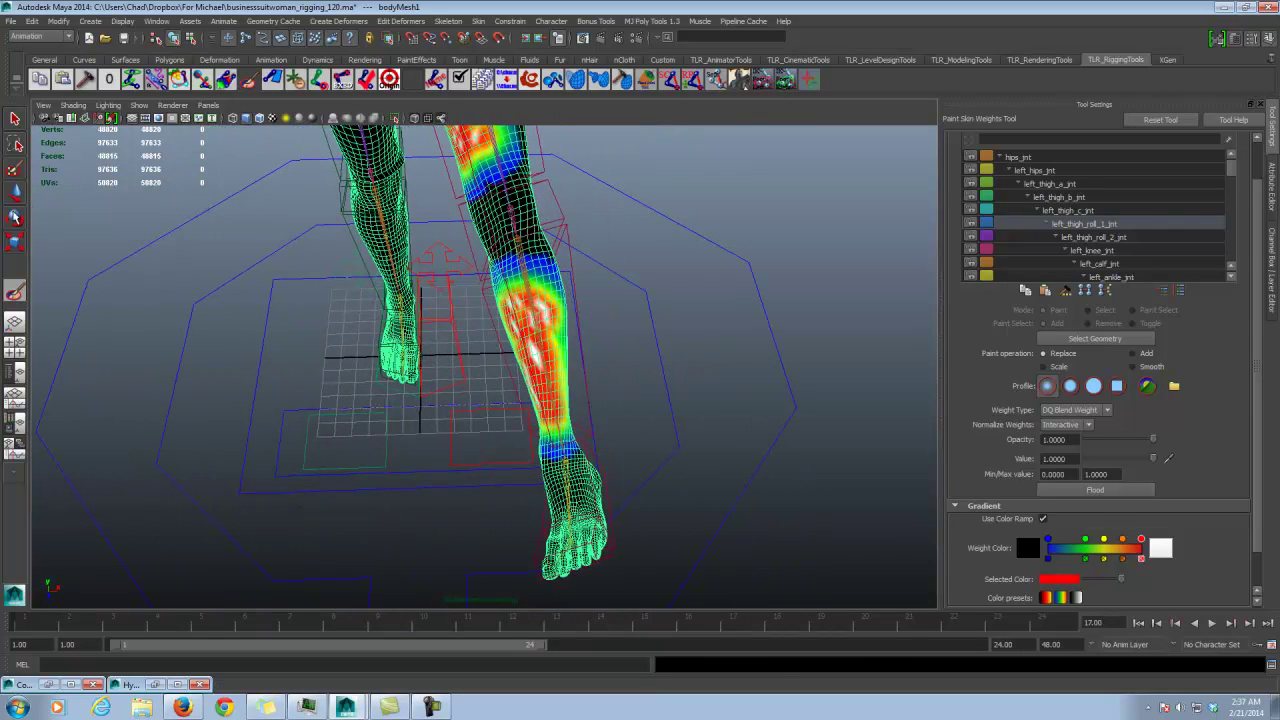
key(e)
click(588, 447)
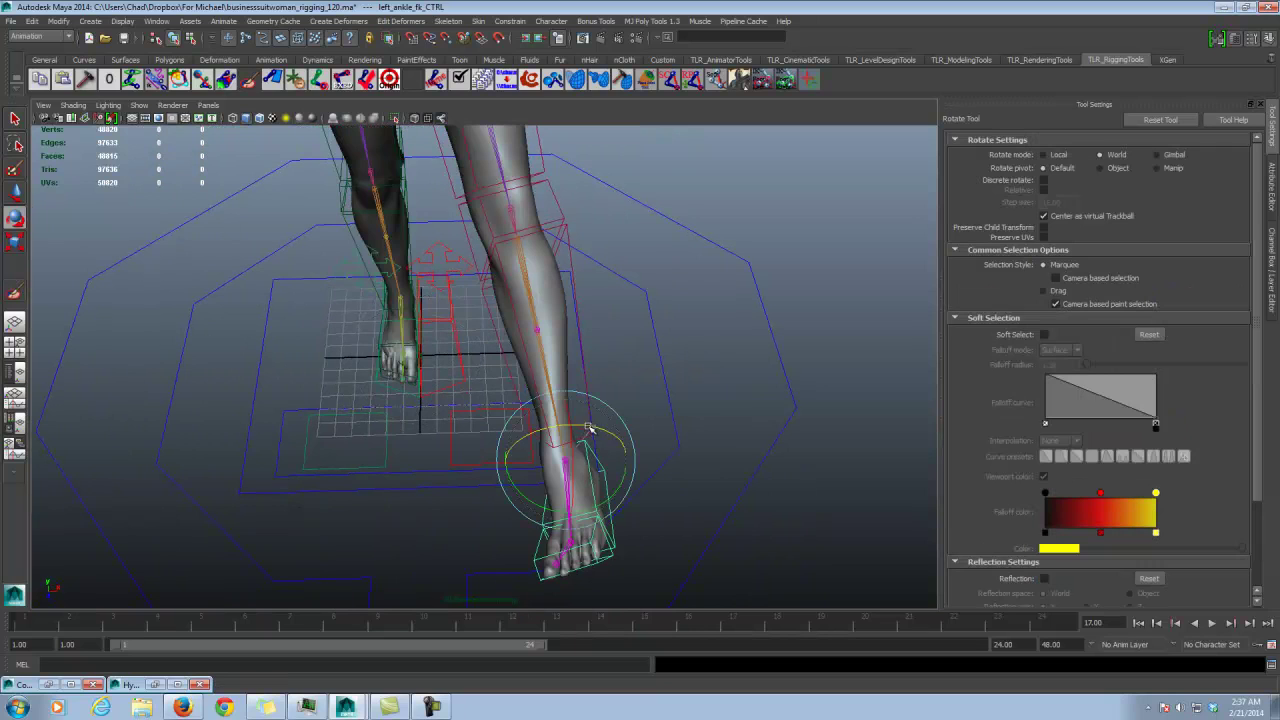
drag(588, 428, 551, 432)
click(425, 348)
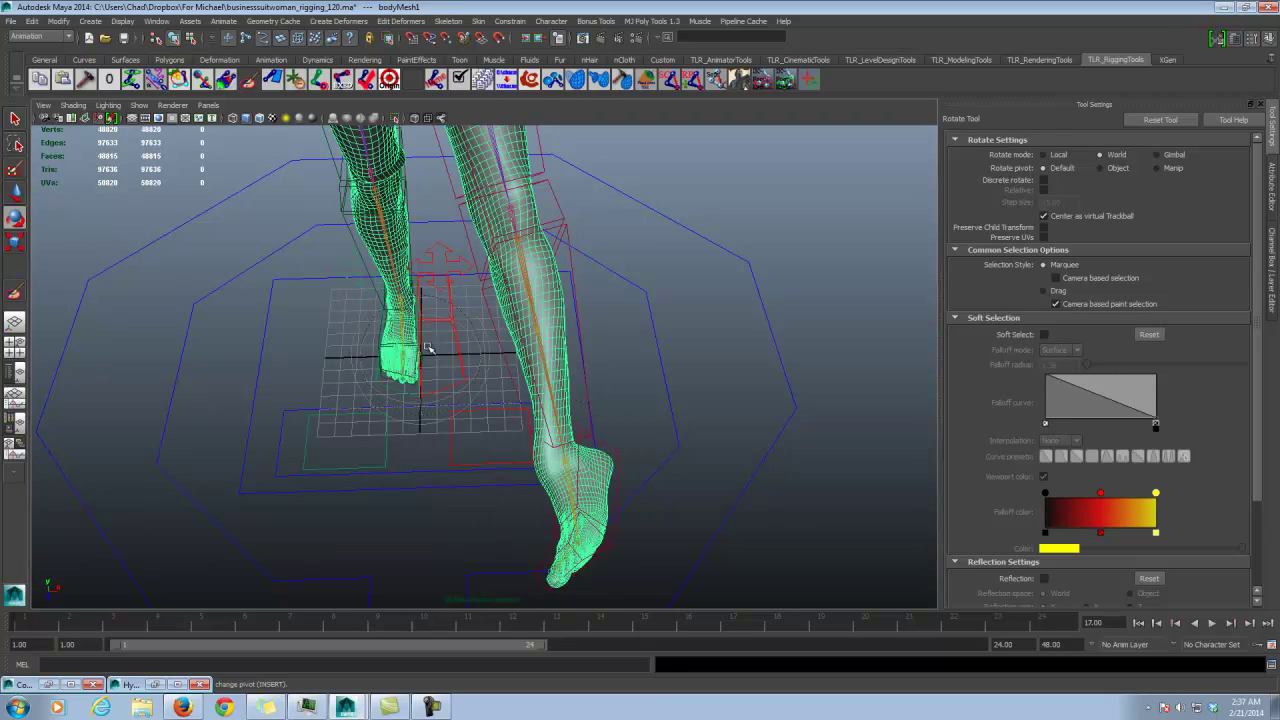
Step: Reactivate the Paint Skin Weights tool on the body mesh and reapply DQ Blend Weight as the weight type
click(14, 292)
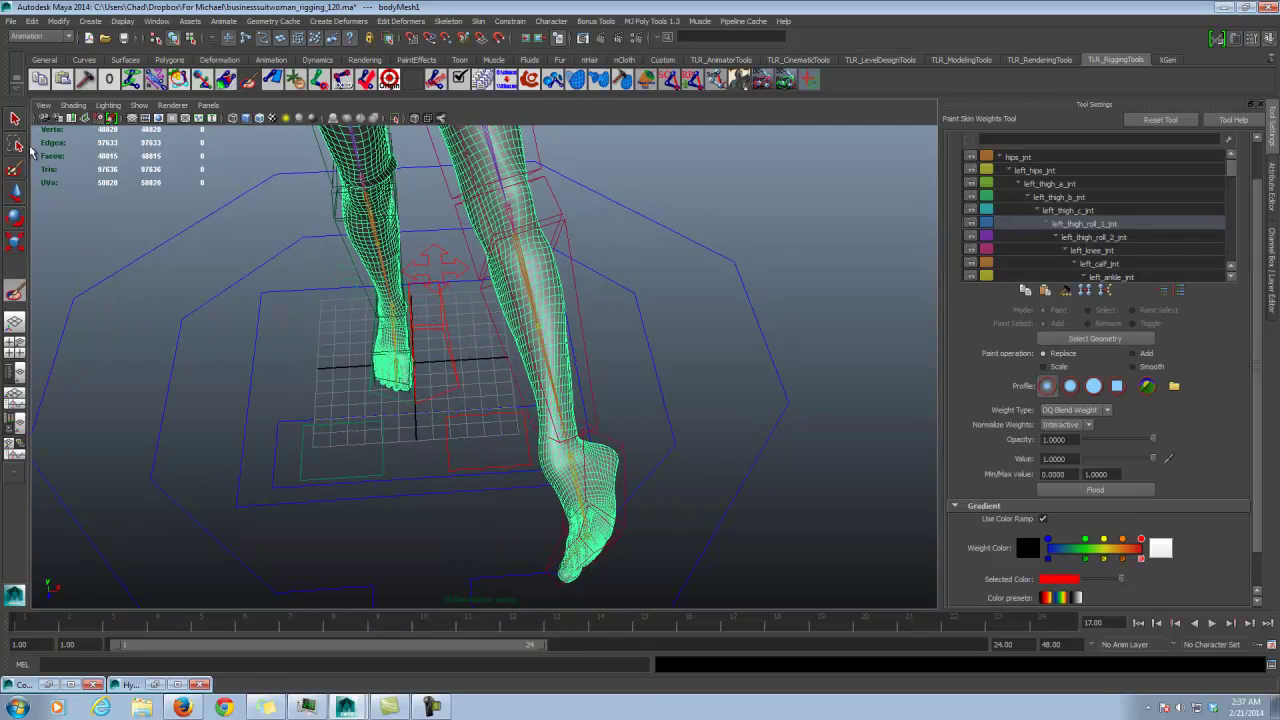
click(1098, 410)
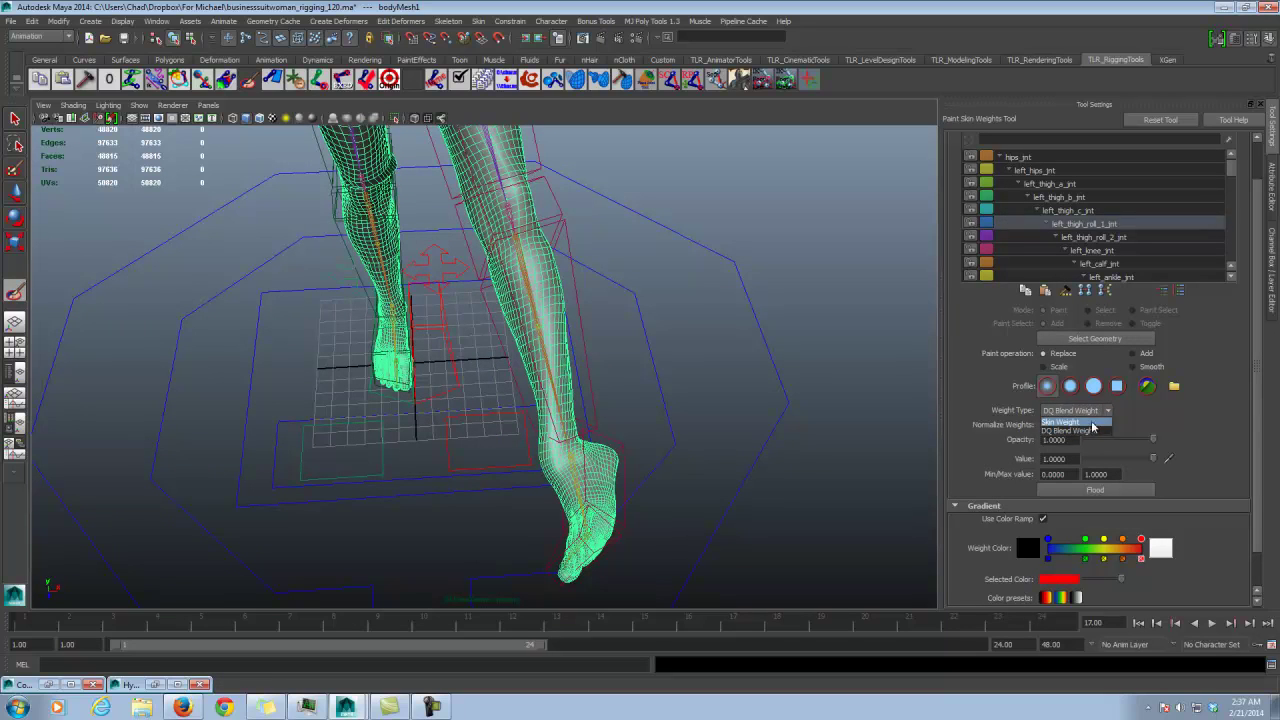
click(1092, 424)
click(1095, 411)
click(1093, 431)
Step: Paint DQ blend weights with Replace at value 1 over the remaining gaps around the left calf
alt+drag(535, 360, 579, 364)
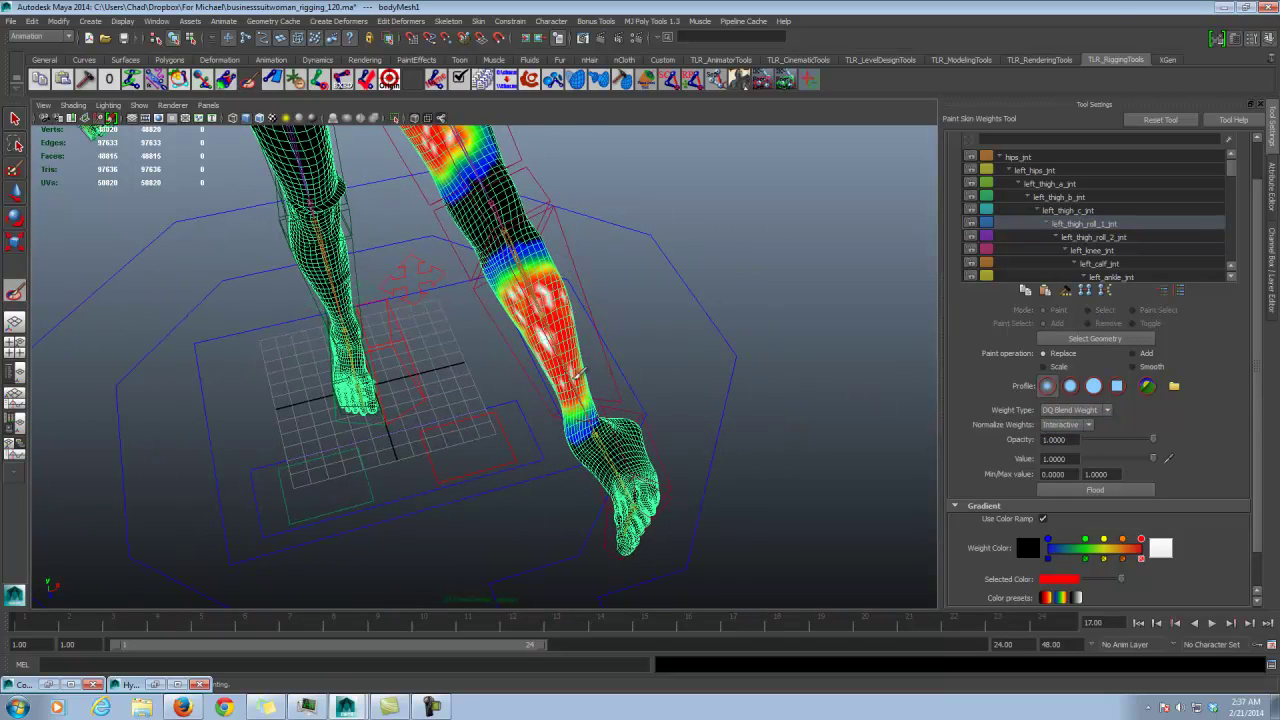
alt+drag(648, 343, 400, 295)
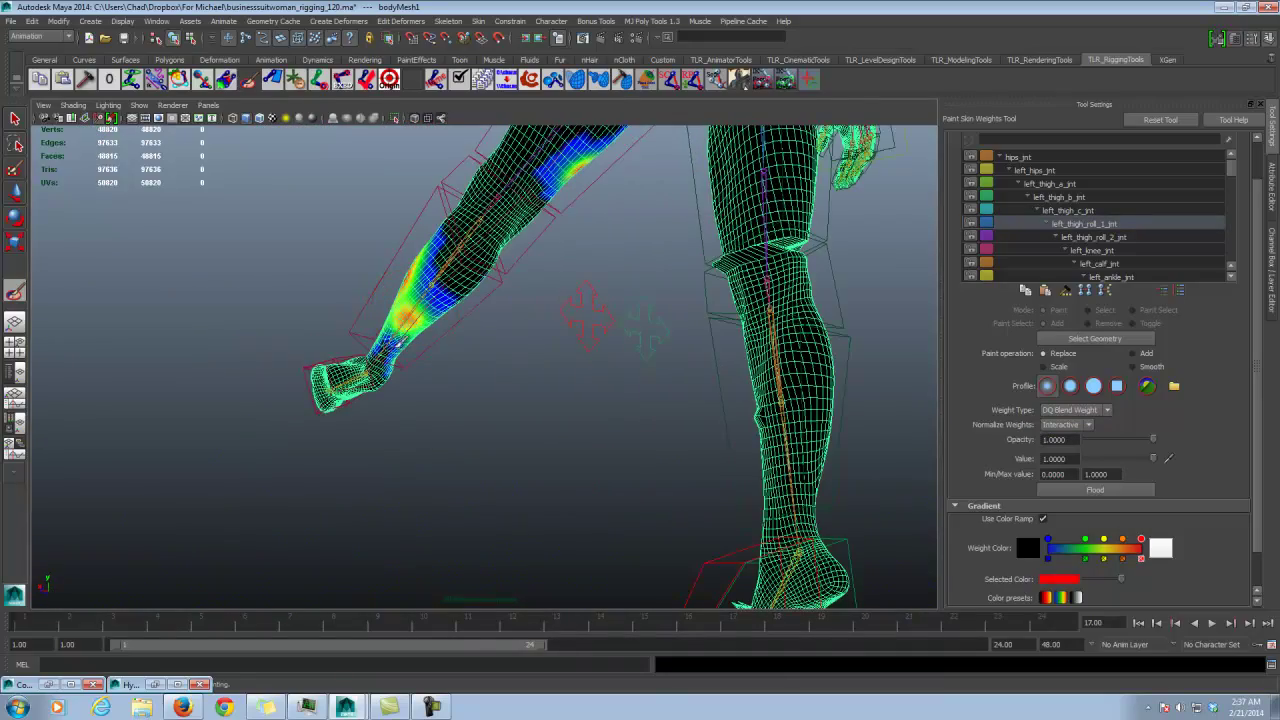
mouse_move(392, 344)
mouse_down()
mouse_move(428, 300)
mouse_move(433, 266)
mouse_move(449, 270)
mouse_up()
mouse_move(449, 270)
alt+mouse_down()
mouse_move(497, 302)
mouse_move(450, 290)
mouse_move(365, 350)
mouse_move(485, 300)
alt+mouse_up()
mouse_move(598, 318)
alt+mouse_down()
mouse_move(557, 314)
mouse_move(650, 330)
mouse_move(720, 300)
mouse_move(745, 310)
mouse_move(742, 262)
mouse_move(750, 360)
mouse_move(772, 412)
mouse_move(640, 378)
alt+mouse_up()
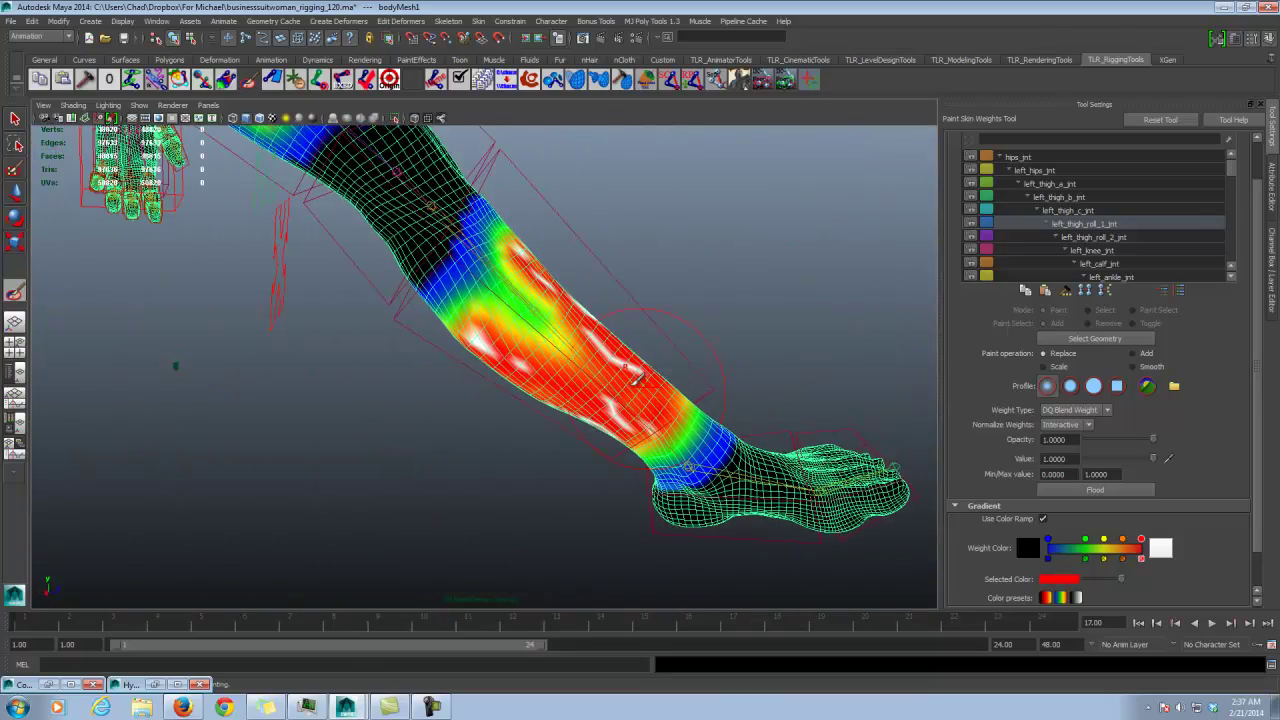
drag(498, 292, 583, 360)
Step: Extend the DQ blend weights of value 1 over the inner and front upper part of the left thigh
alt+middle_drag(450, 252, 641, 467)
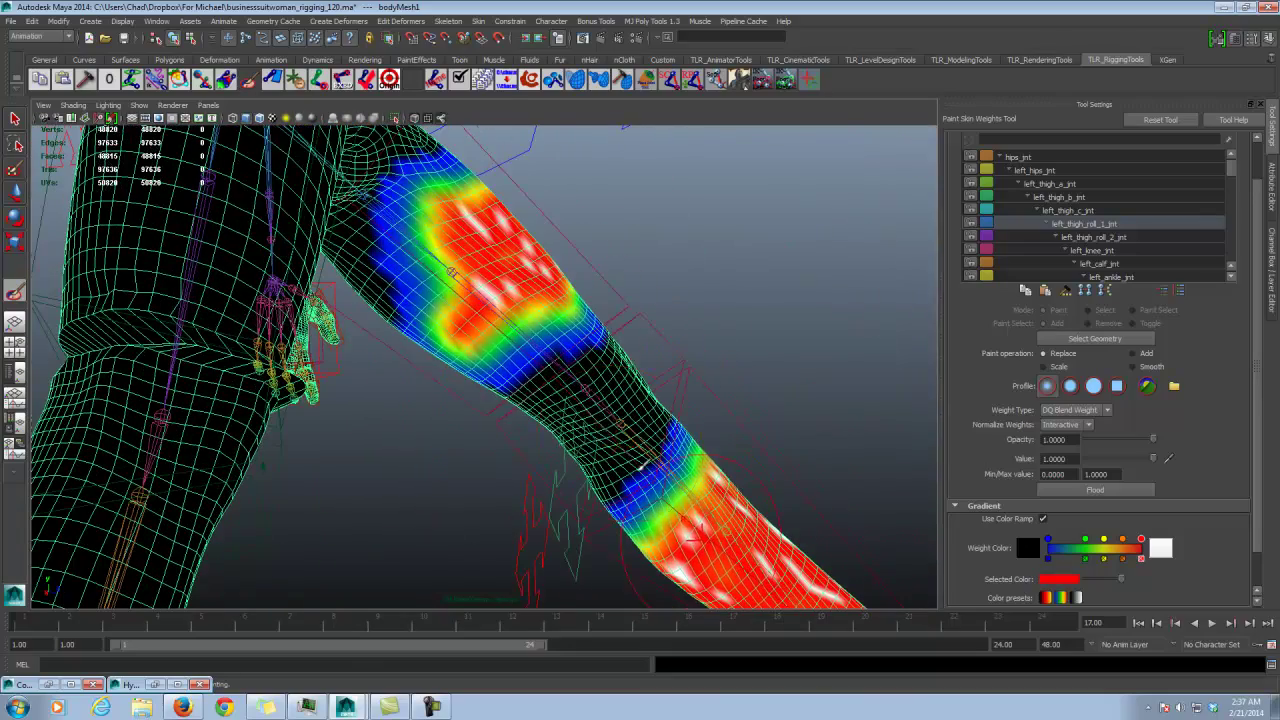
mouse_move(478, 243)
mouse_down()
mouse_move(533, 338)
mouse_move(408, 292)
mouse_move(390, 240)
mouse_up()
alt+drag(390, 240, 624, 366)
mouse_move(562, 446)
mouse_down()
mouse_move(587, 472)
mouse_move(618, 448)
mouse_move(548, 438)
mouse_up()
mouse_move(548, 438)
alt+mouse_down()
mouse_move(626, 477)
mouse_move(560, 419)
alt+mouse_up()
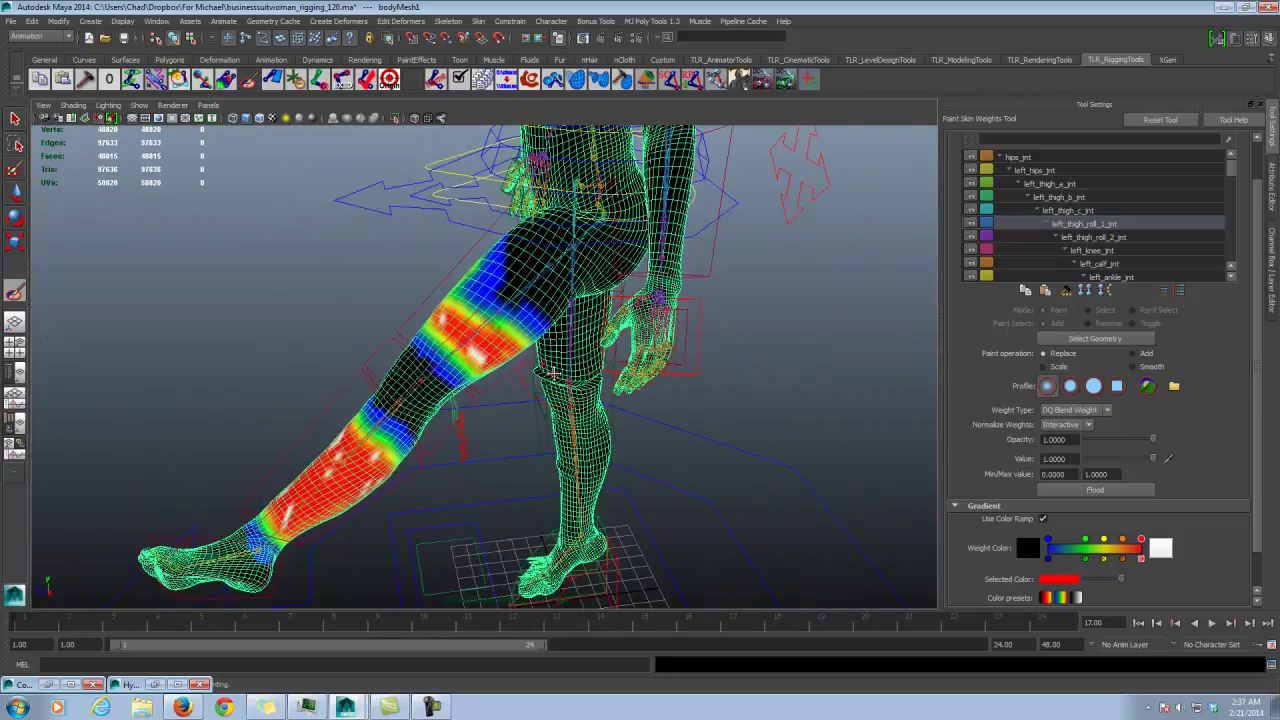
mouse_move(553, 373)
alt+mouse_down()
mouse_move(571, 437)
mouse_move(651, 391)
mouse_move(641, 405)
alt+mouse_up()
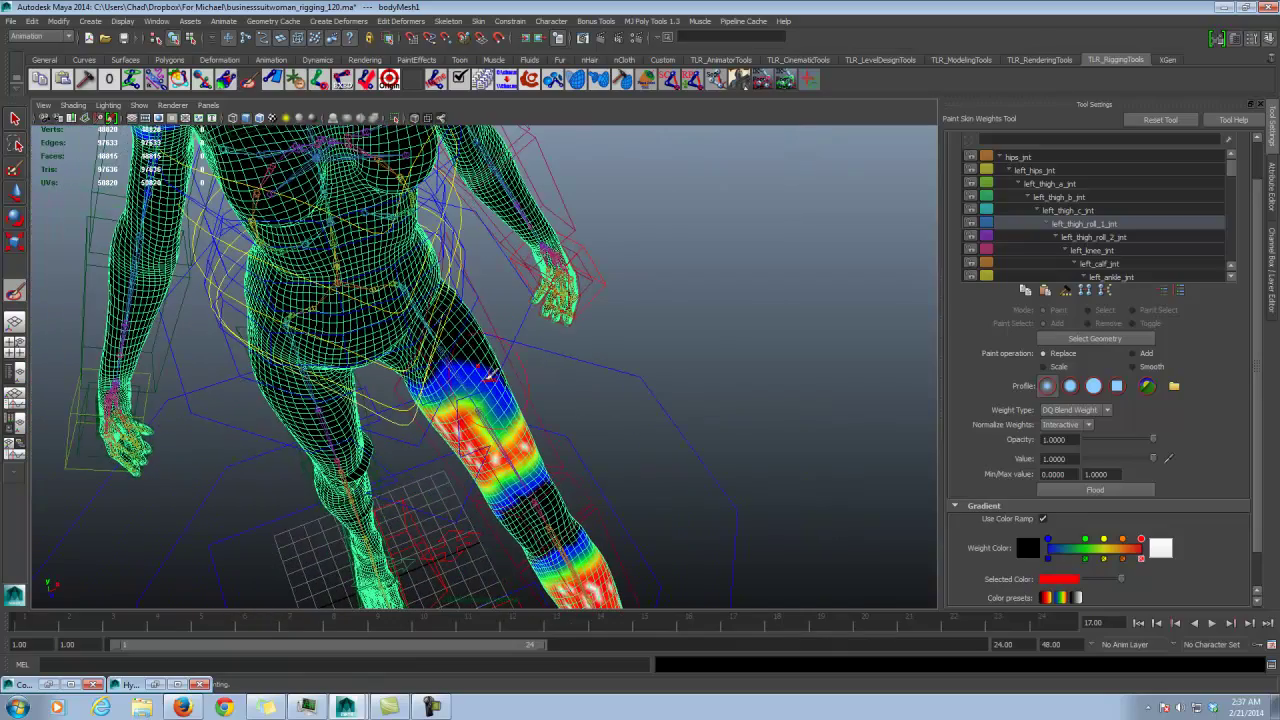
mouse_move(490, 376)
mouse_down()
mouse_move(425, 395)
mouse_move(460, 330)
mouse_move(517, 420)
mouse_up()
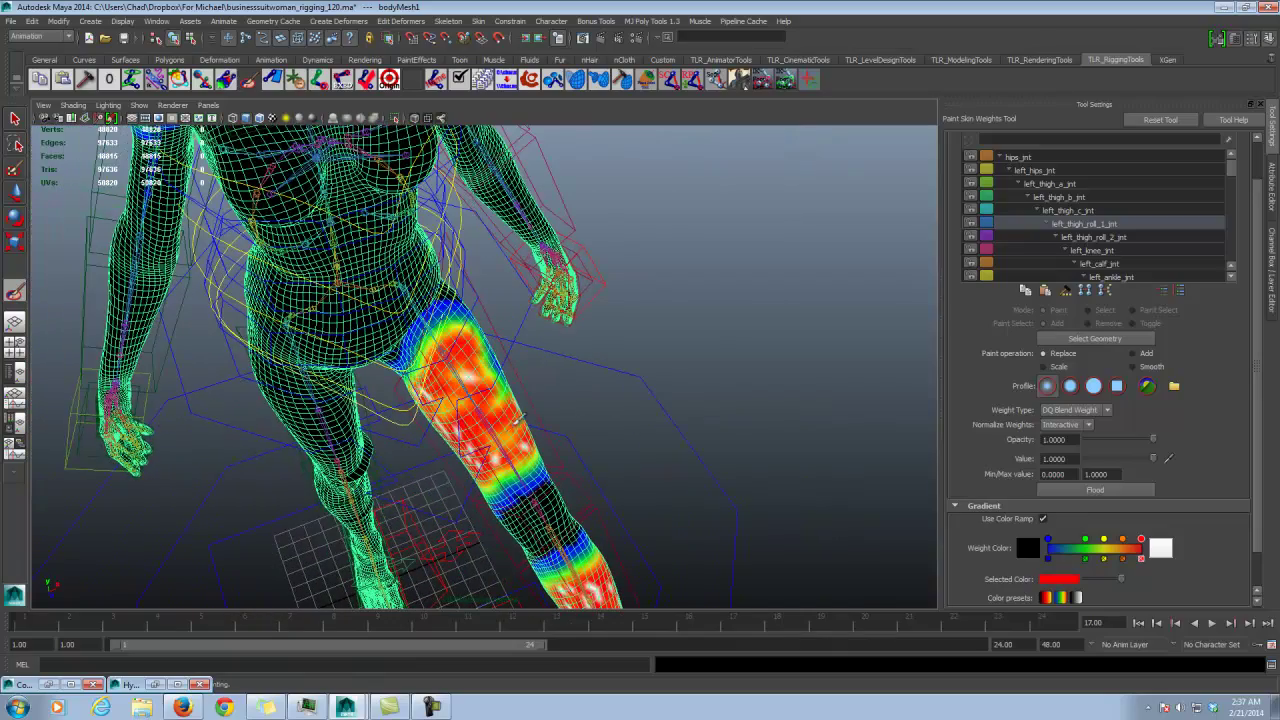
Step: Fill the outer side of the left thigh up towards the hip with DQ blend weights of value 1
alt+drag(561, 383, 280, 285)
mouse_move(458, 346)
mouse_down()
mouse_move(483, 435)
mouse_move(560, 395)
mouse_move(480, 470)
mouse_move(485, 522)
mouse_move(440, 420)
mouse_move(510, 390)
mouse_move(580, 428)
mouse_up()
alt+middle_drag(580, 428, 562, 358)
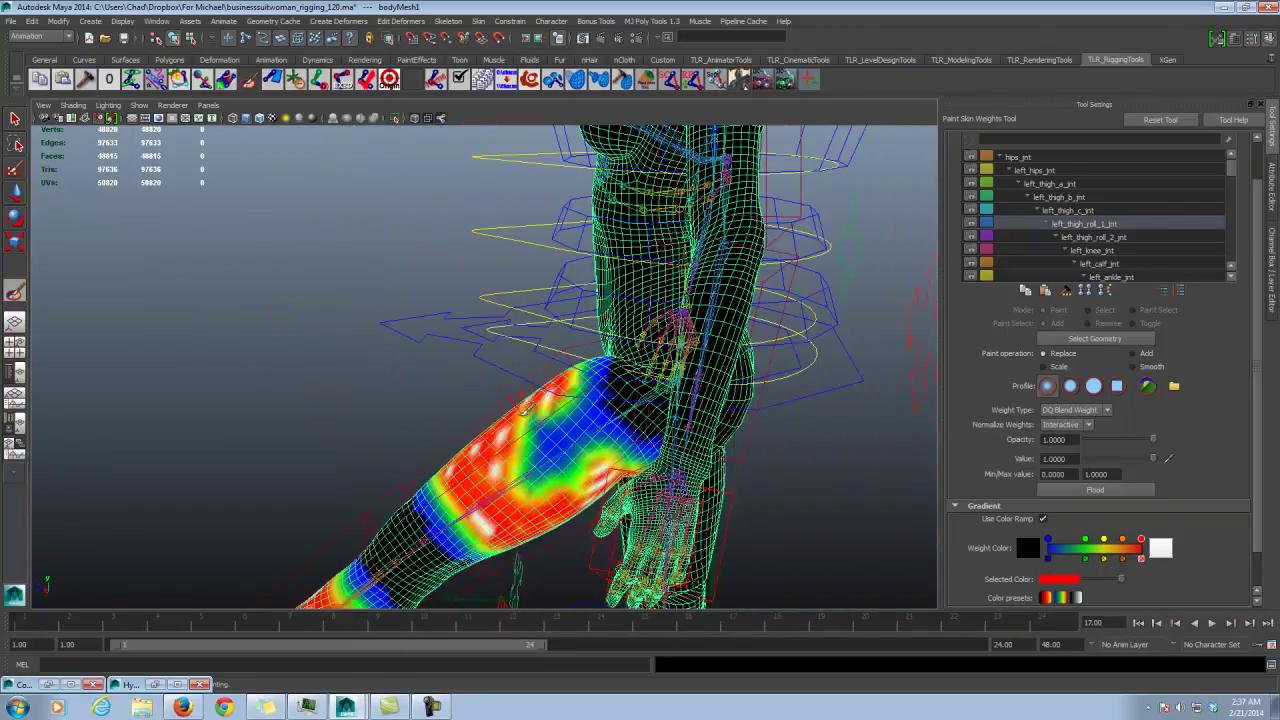
mouse_move(528, 412)
mouse_down()
mouse_move(592, 436)
mouse_move(600, 420)
mouse_move(596, 440)
mouse_up()
mouse_move(538, 494)
mouse_down()
mouse_move(574, 454)
mouse_move(519, 425)
mouse_up()
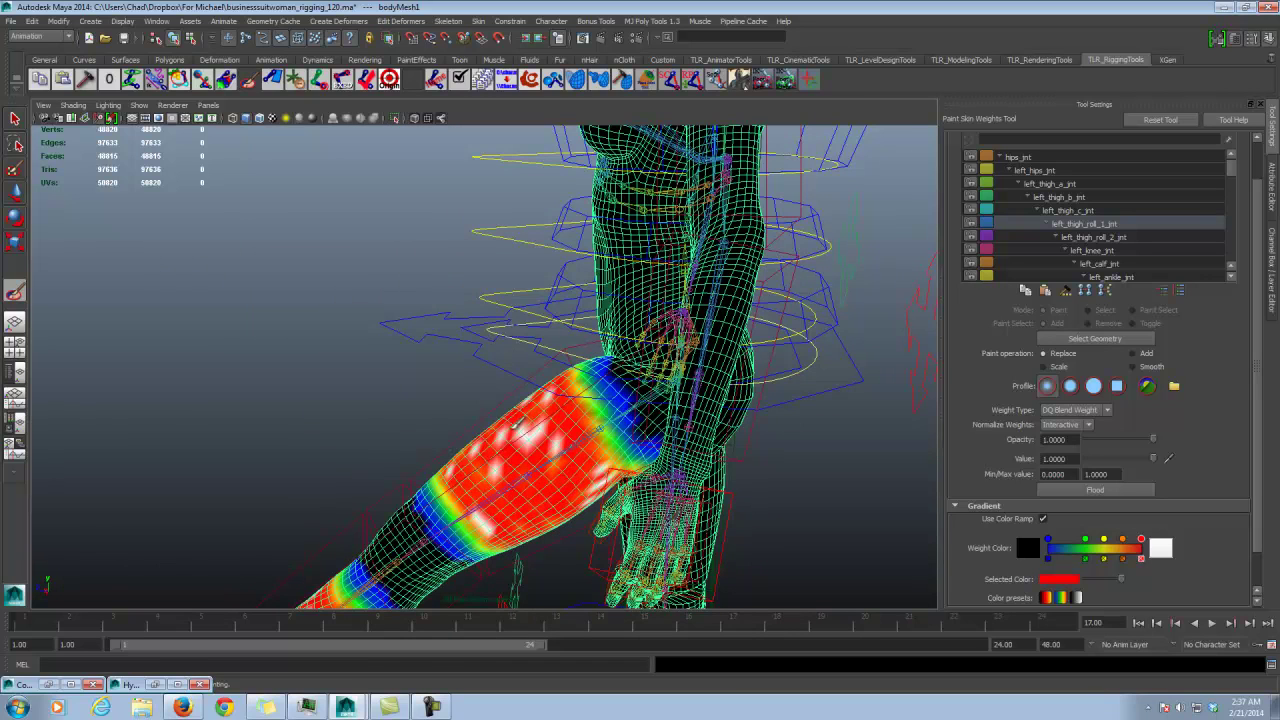
Step: Smooth the DQ blend weights along the outer left thigh and its falloff near the hip using the Smooth operation
alt+middle_drag(553, 420, 636, 333)
click(1148, 368)
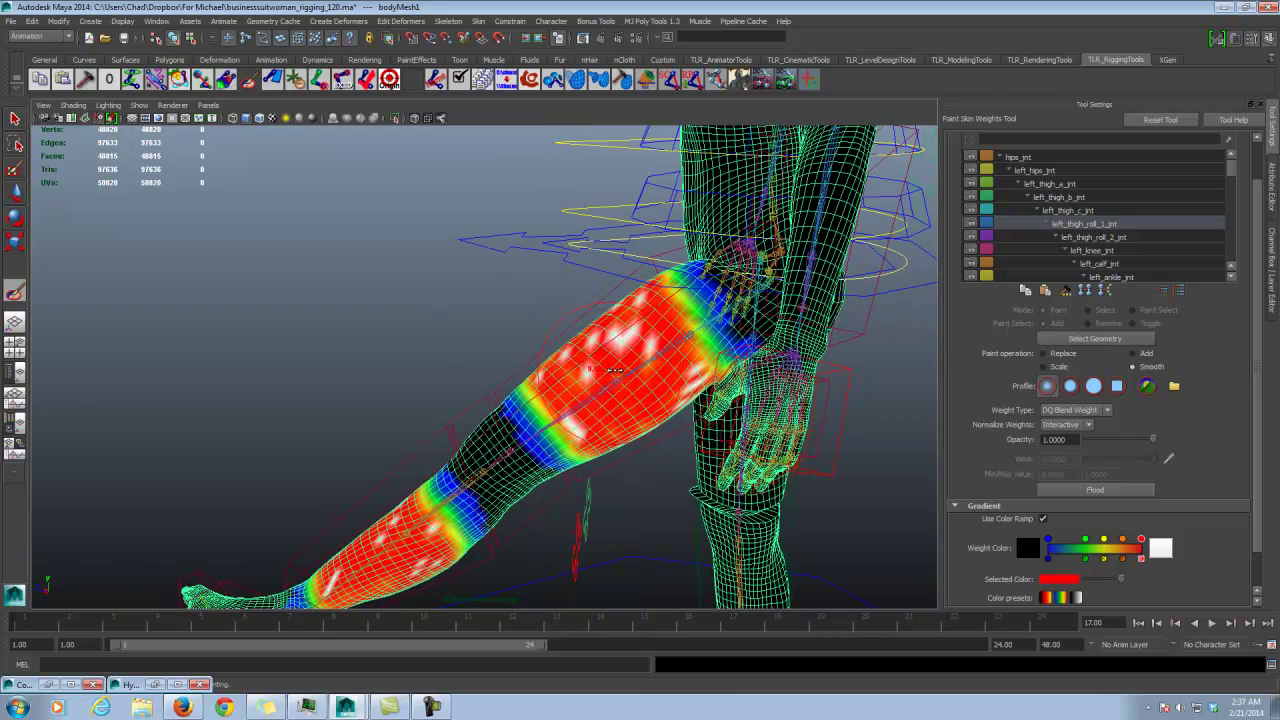
drag(648, 356, 586, 395)
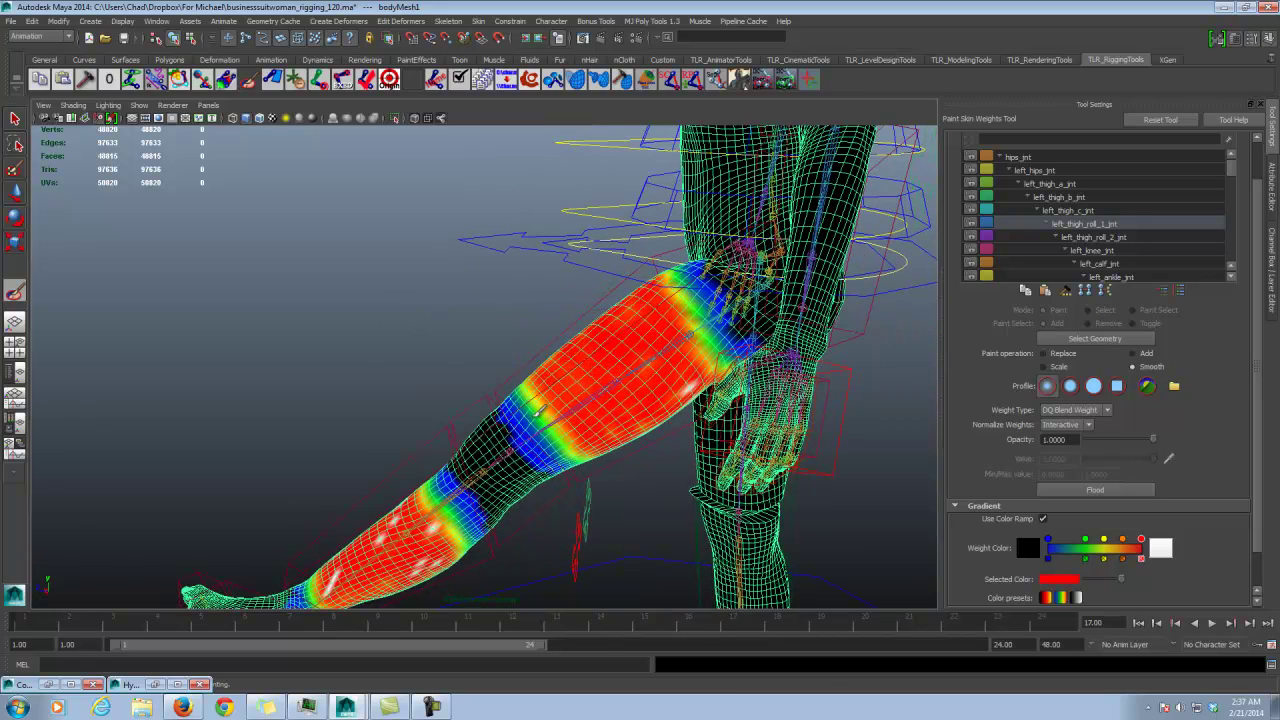
drag(686, 338, 697, 328)
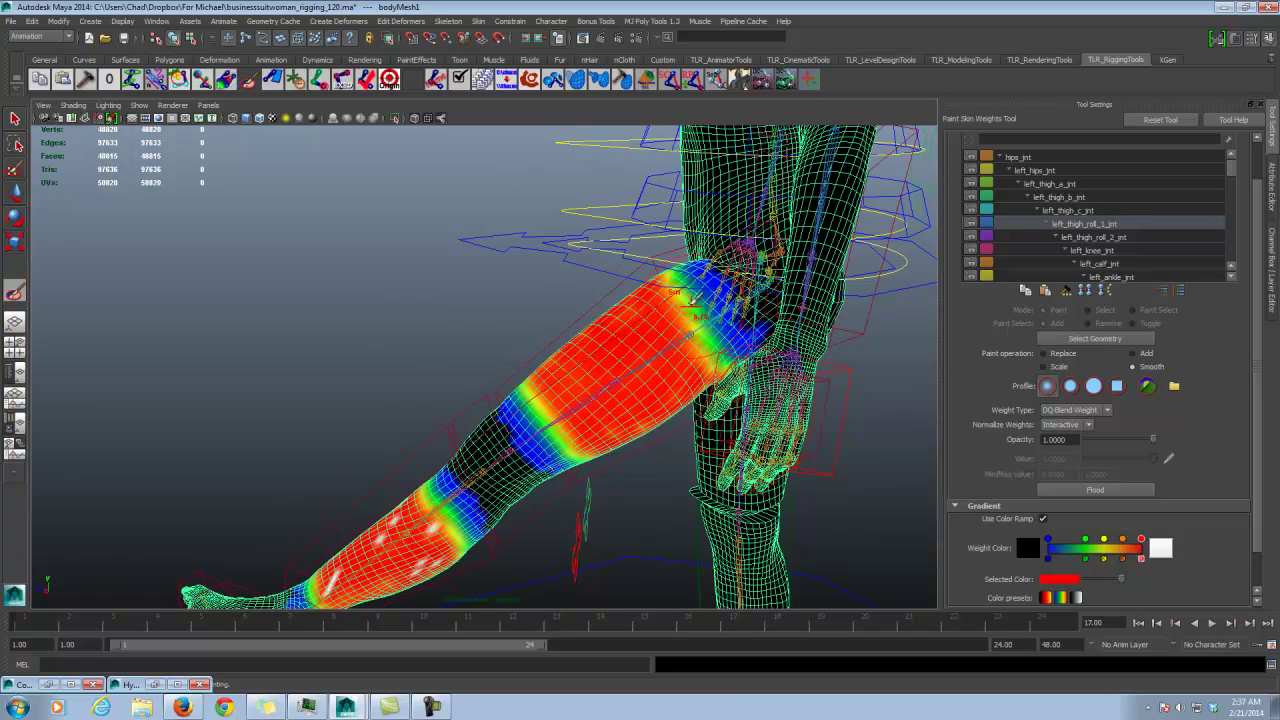
Step: Smooth the DQ blend weights on the inner left thigh and along the falloff above the knee
alt+drag(605, 314, 899, 313)
alt+middle_drag(400, 404, 528, 404)
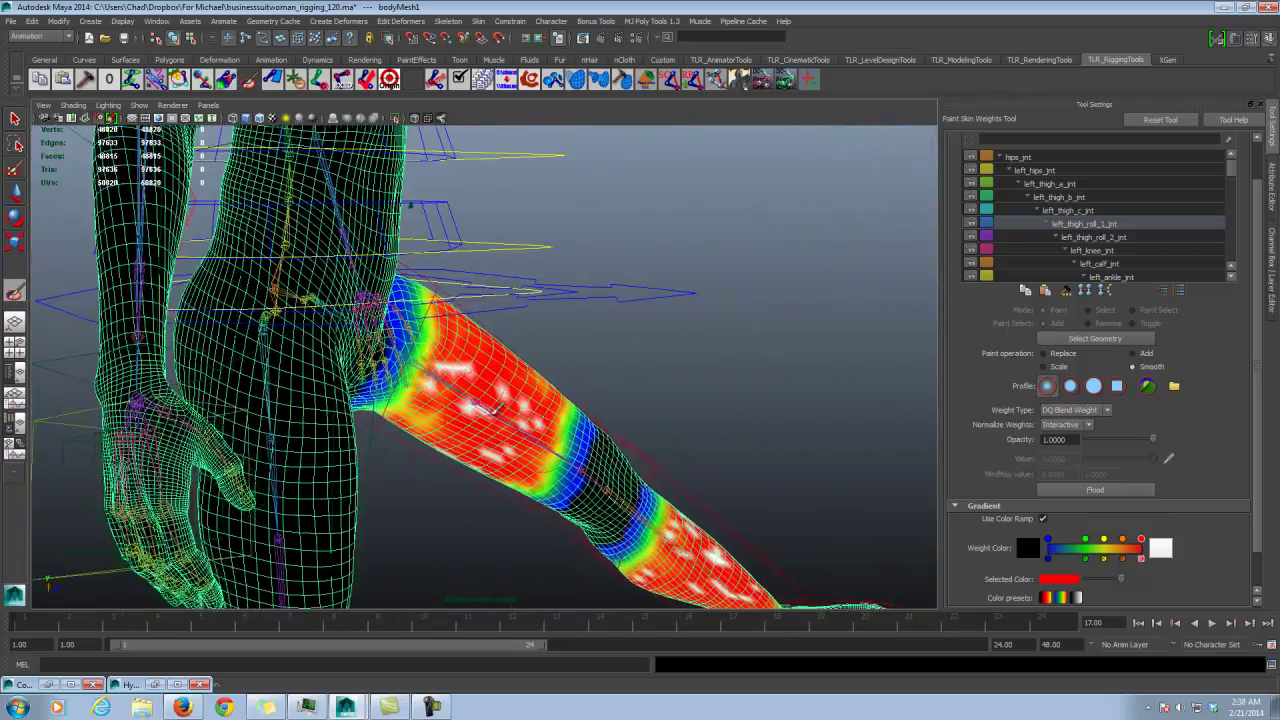
mouse_move(528, 404)
alt+mouse_down()
mouse_move(435, 370)
mouse_move(438, 330)
alt+mouse_up()
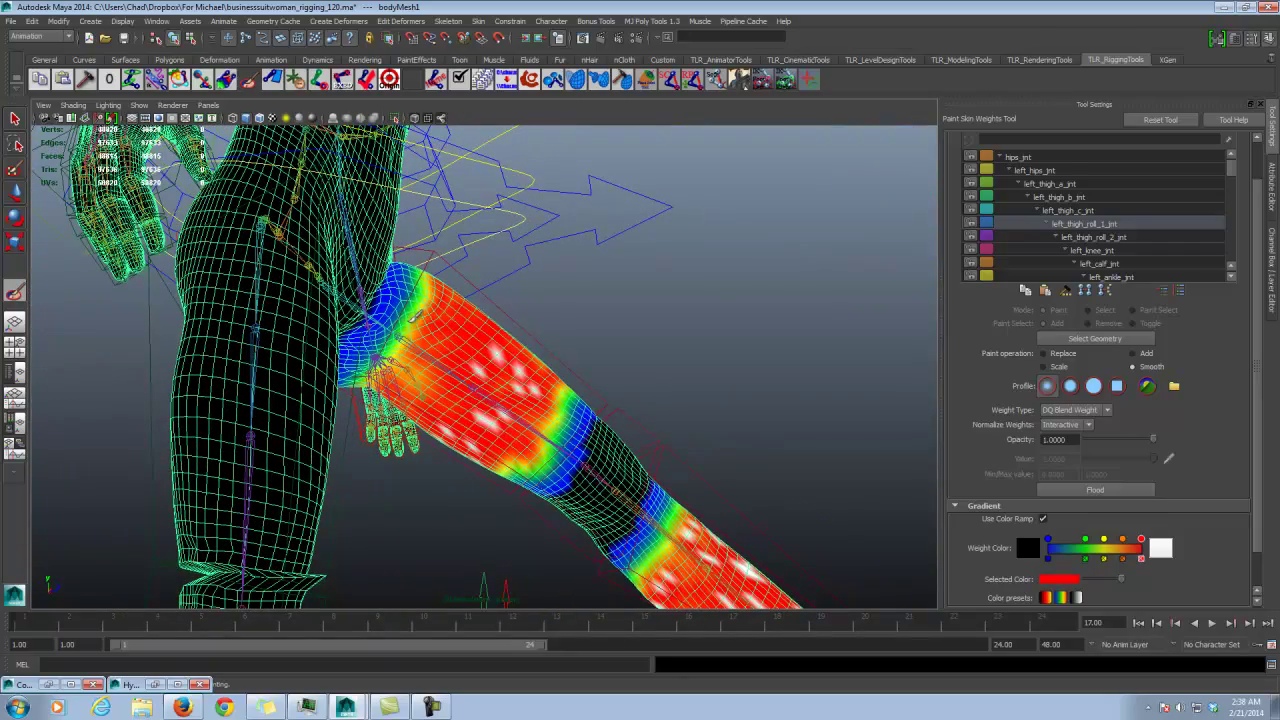
alt+middle_drag(614, 424, 616, 346)
alt+right_drag(616, 346, 662, 342)
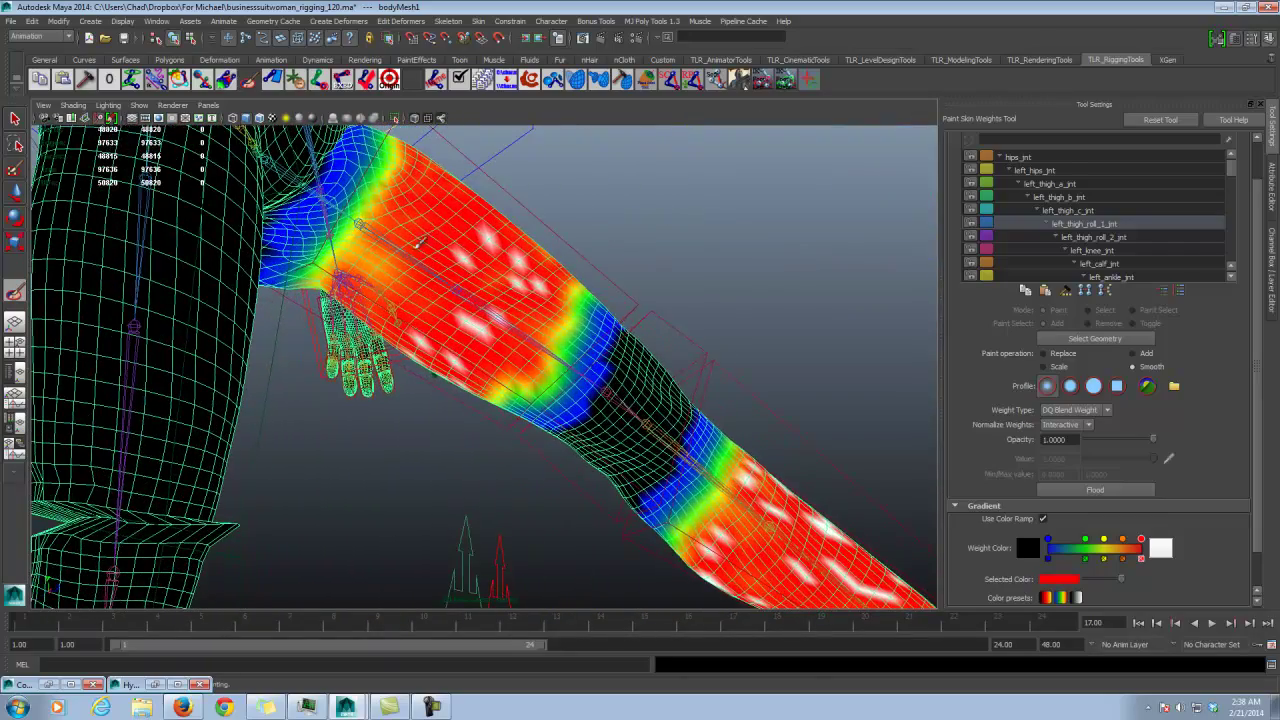
drag(421, 241, 378, 259)
drag(530, 400, 570, 357)
mouse_move(585, 400)
alt+mouse_down()
mouse_move(560, 368)
mouse_move(630, 368)
mouse_move(657, 334)
alt+mouse_up()
mouse_move(735, 433)
alt+mouse_down()
mouse_move(611, 394)
mouse_move(405, 410)
alt+mouse_up()
alt+drag(421, 342, 660, 440)
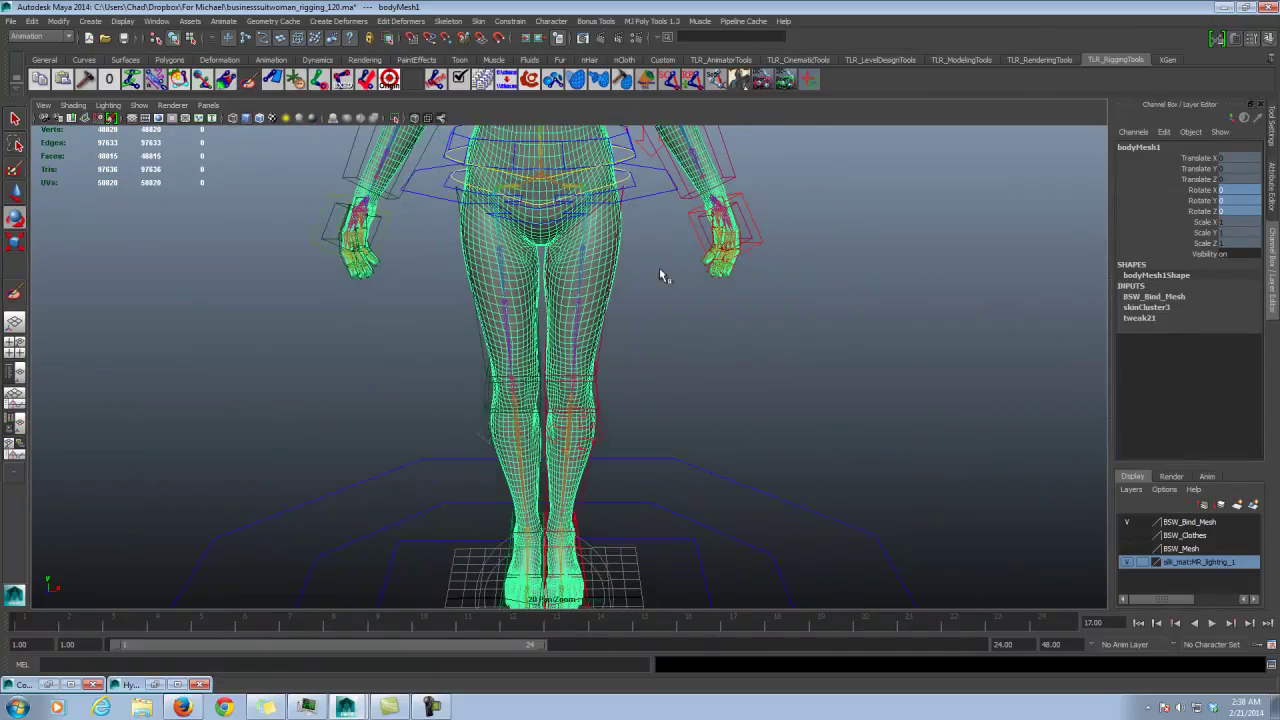
Step: Open the Mirror Skin Weights options for the body mesh and set Influence Association 2 to One to one
alt+middle_drag(660, 275, 658, 272)
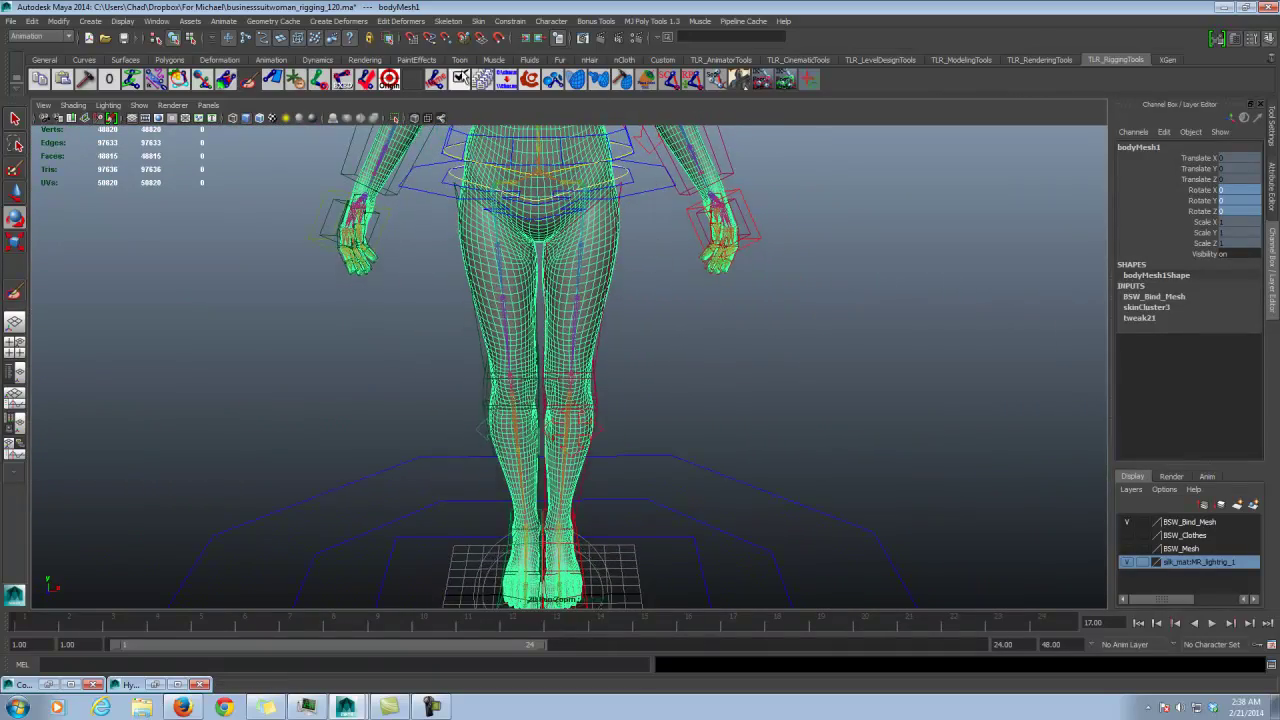
click(484, 22)
mouse_move(520, 85)
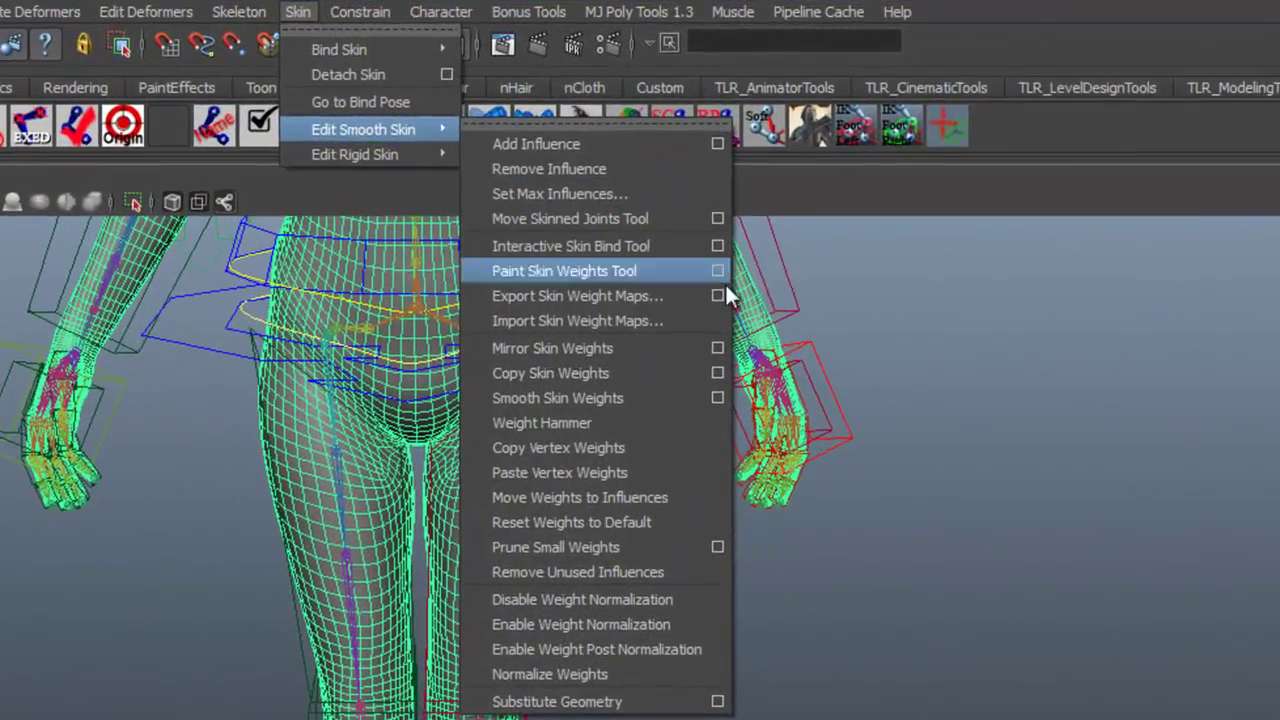
click(718, 348)
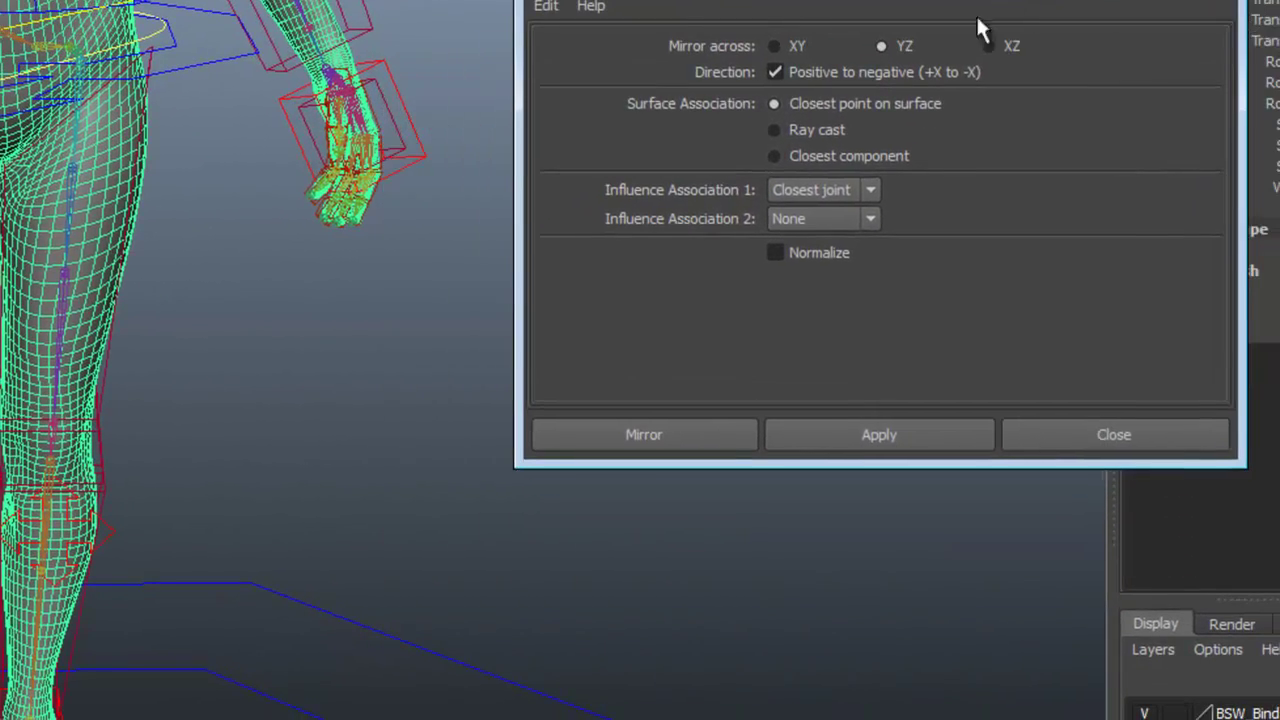
click(862, 219)
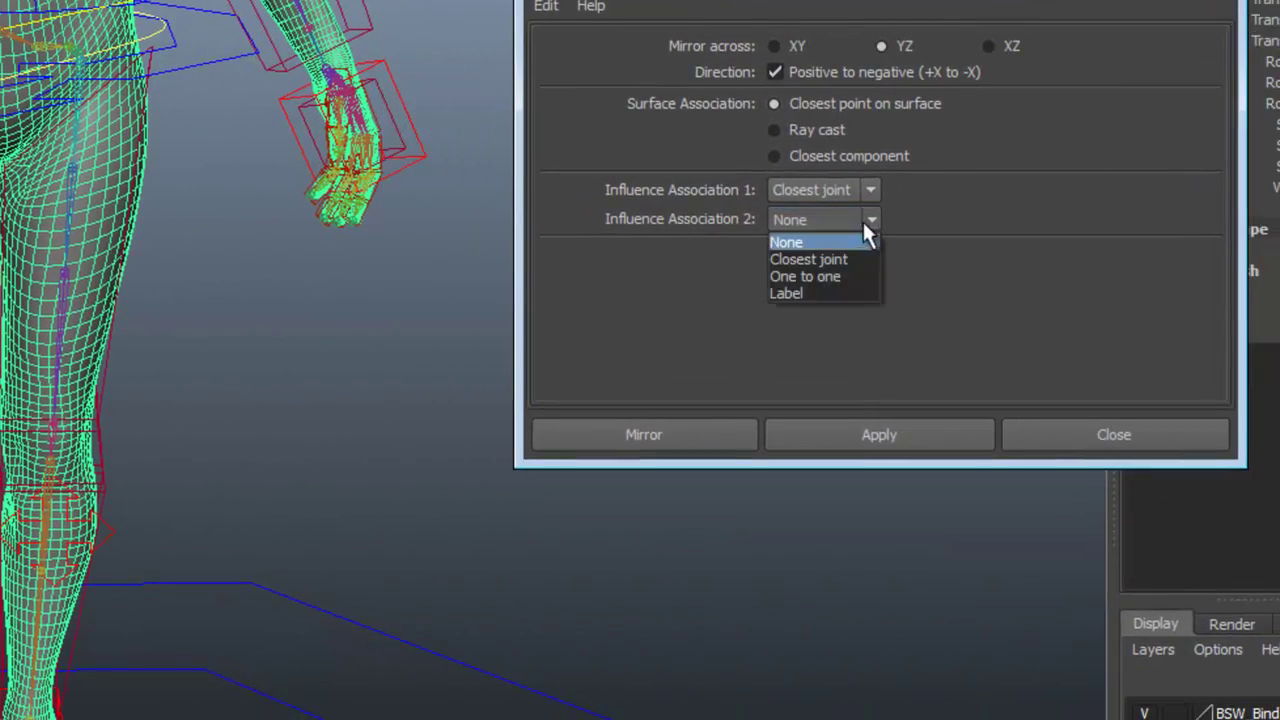
click(836, 278)
Step: Examine the rig and body mesh from several angles to check left-right symmetry and the mirror axis
alt+right_drag(222, 198, 231, 205)
alt+middle_drag(231, 205, 168, 288)
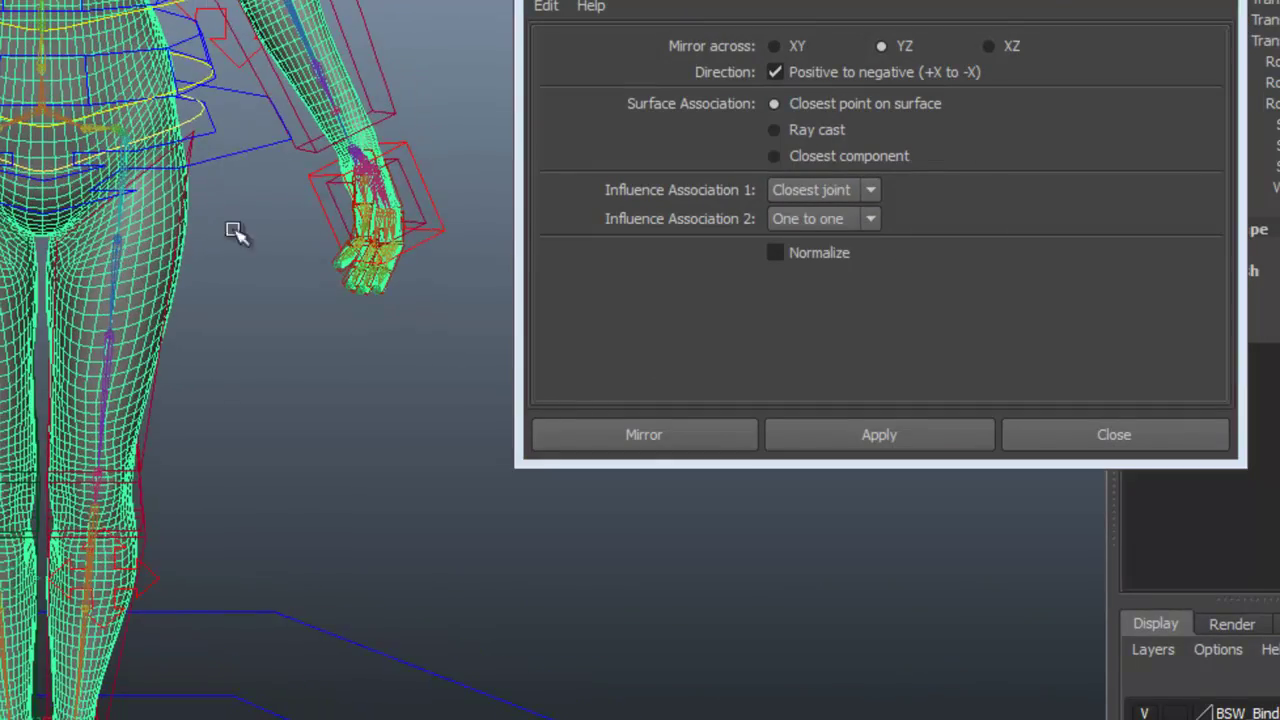
alt+right_drag(235, 231, 165, 197)
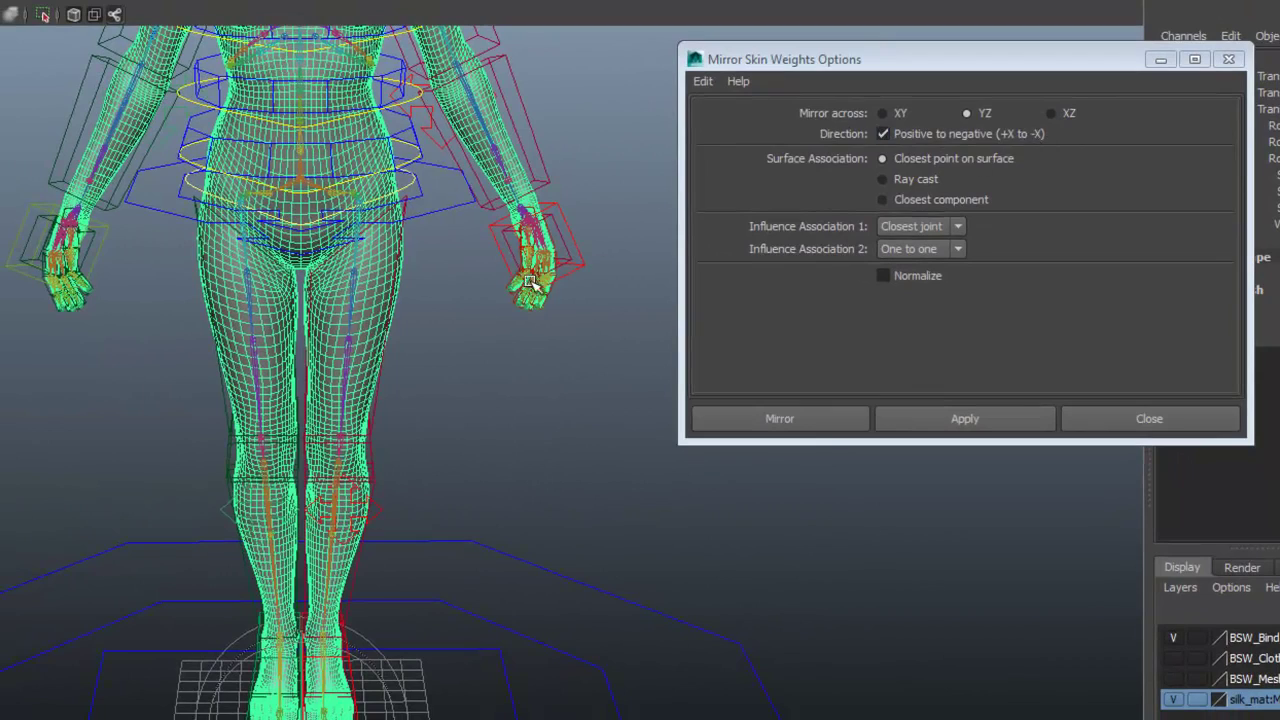
alt+drag(530, 283, 541, 228)
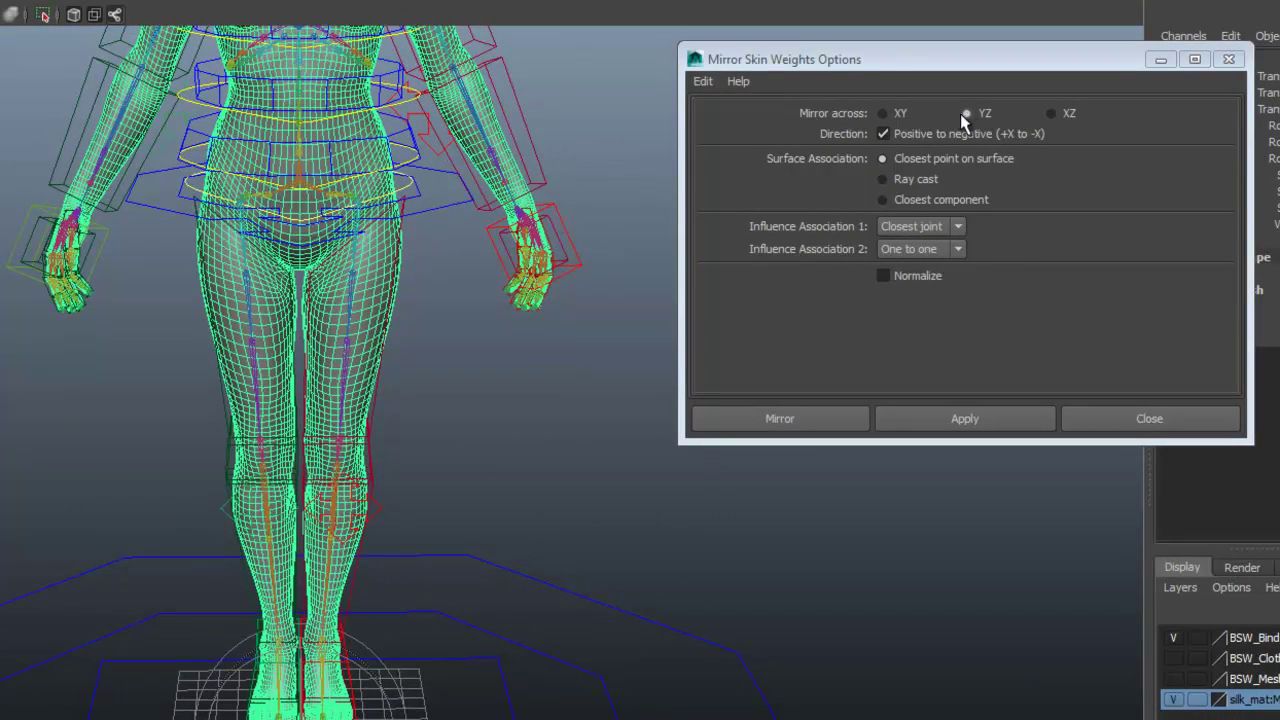
alt+right_drag(550, 200, 392, 193)
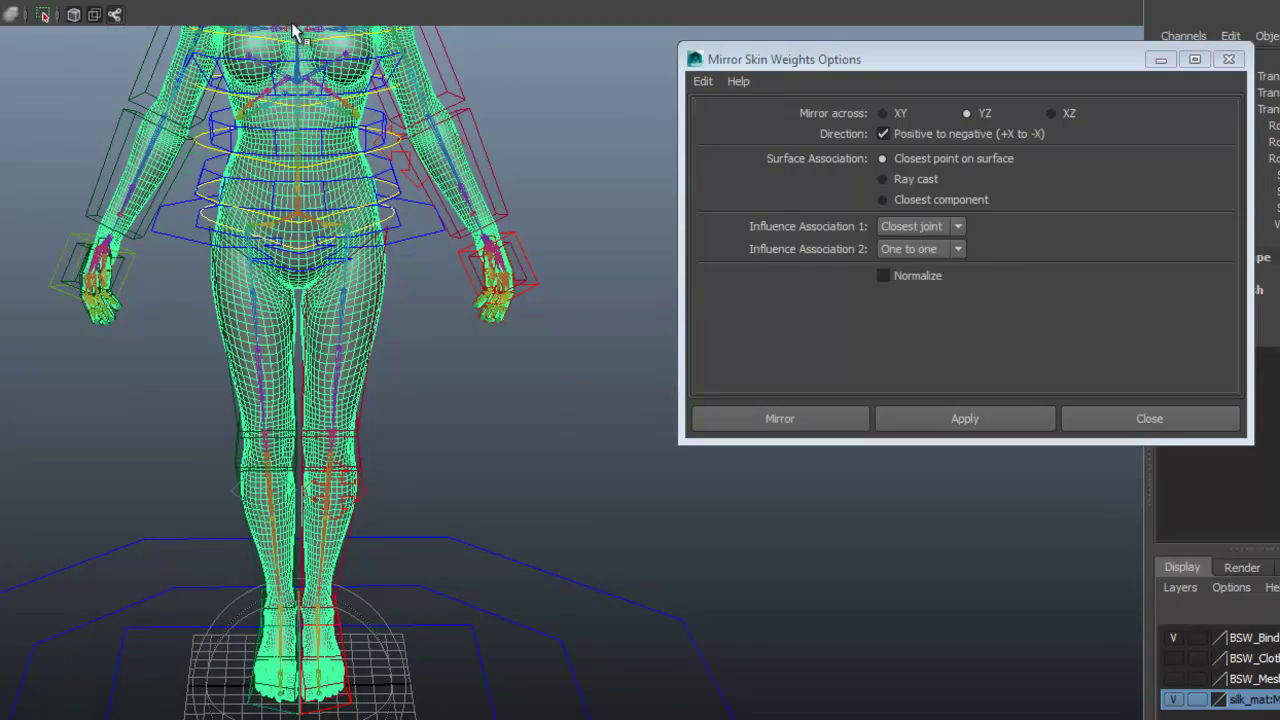
alt+drag(326, 338, 495, 178)
alt+drag(200, 250, 395, 212)
alt+drag(333, 304, 340, 275)
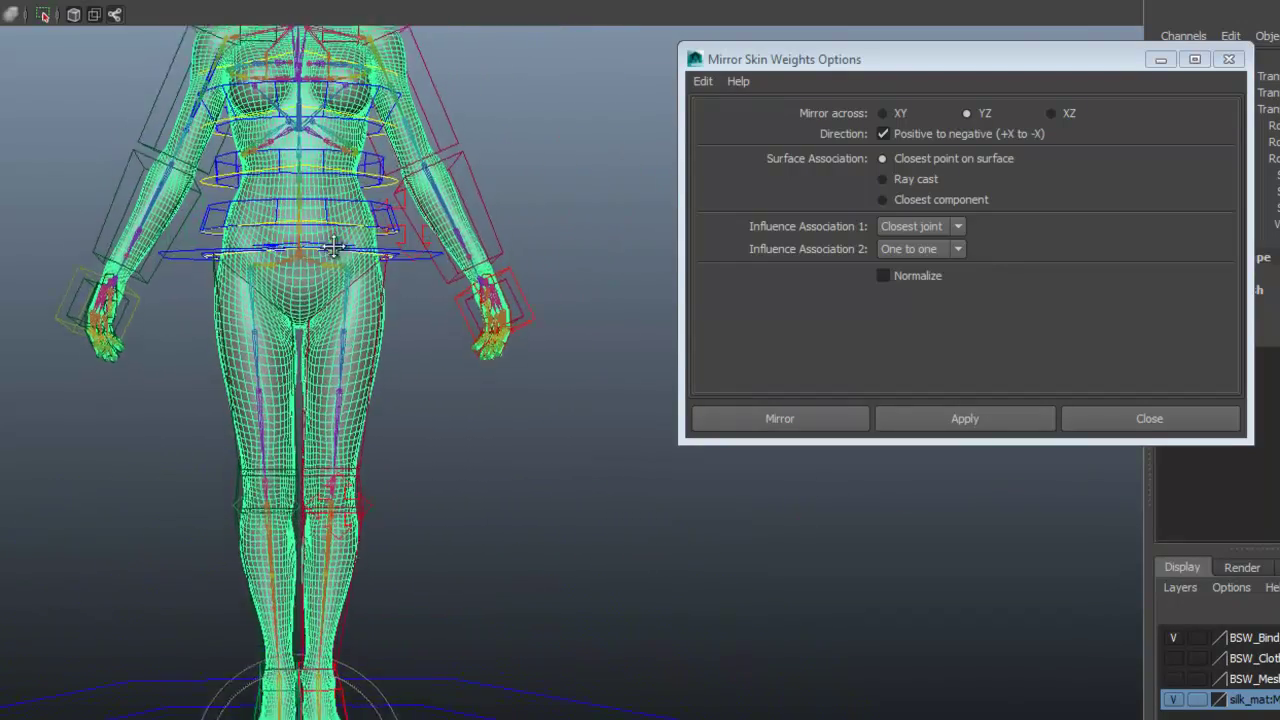
alt+right_drag(340, 275, 450, 262)
alt+drag(450, 262, 490, 236)
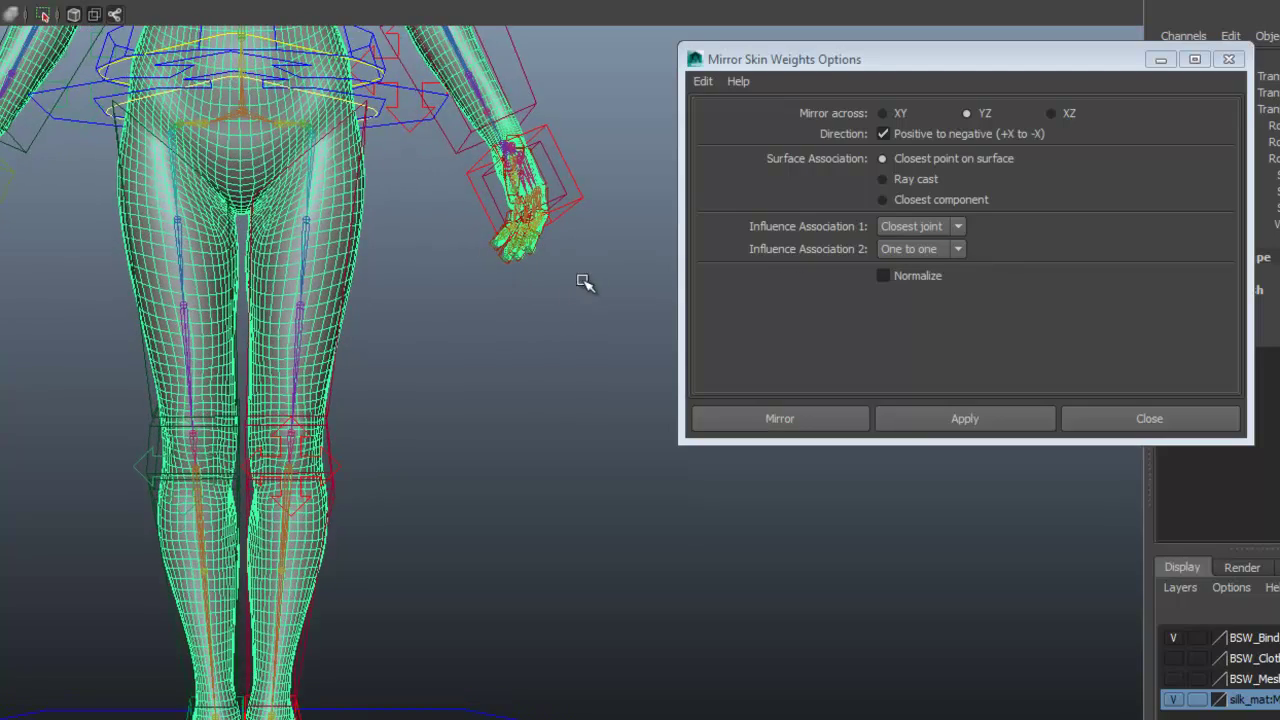
alt+drag(450, 311, 360, 334)
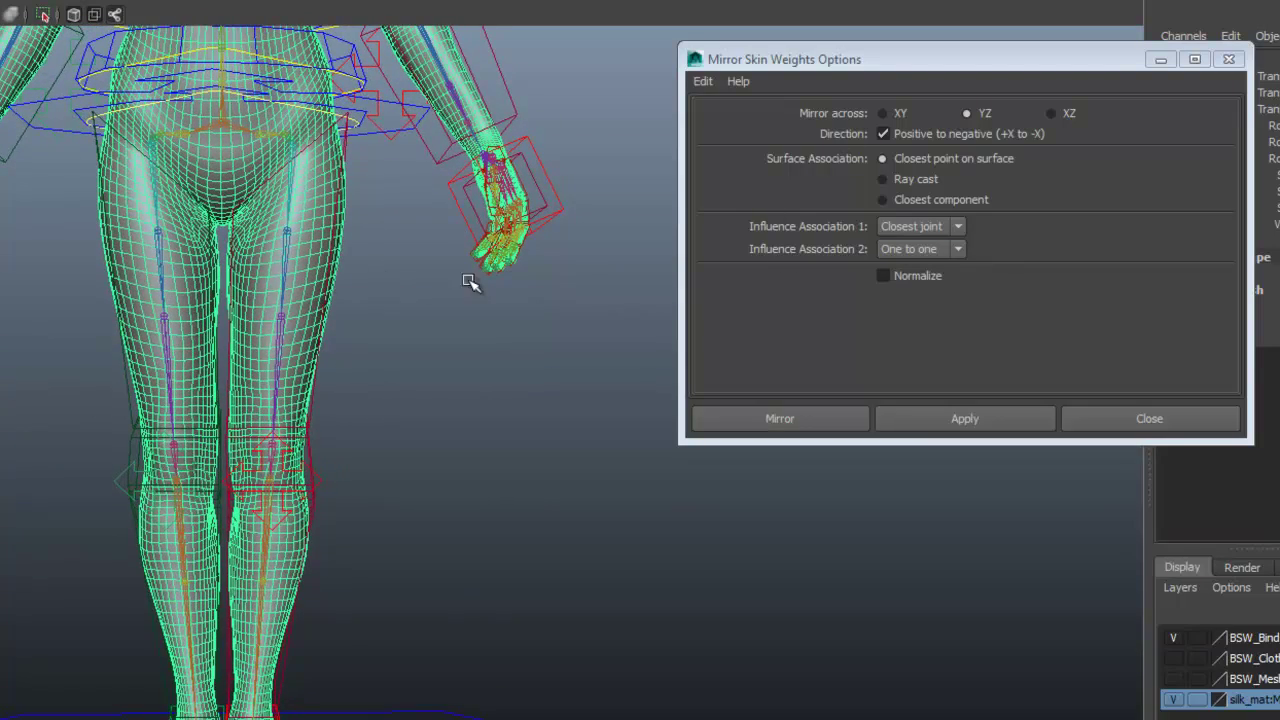
Step: Mirror the body mesh's skin weights across YZ from positive to negative X, using Closest point on surface
alt+drag(457, 336, 518, 337)
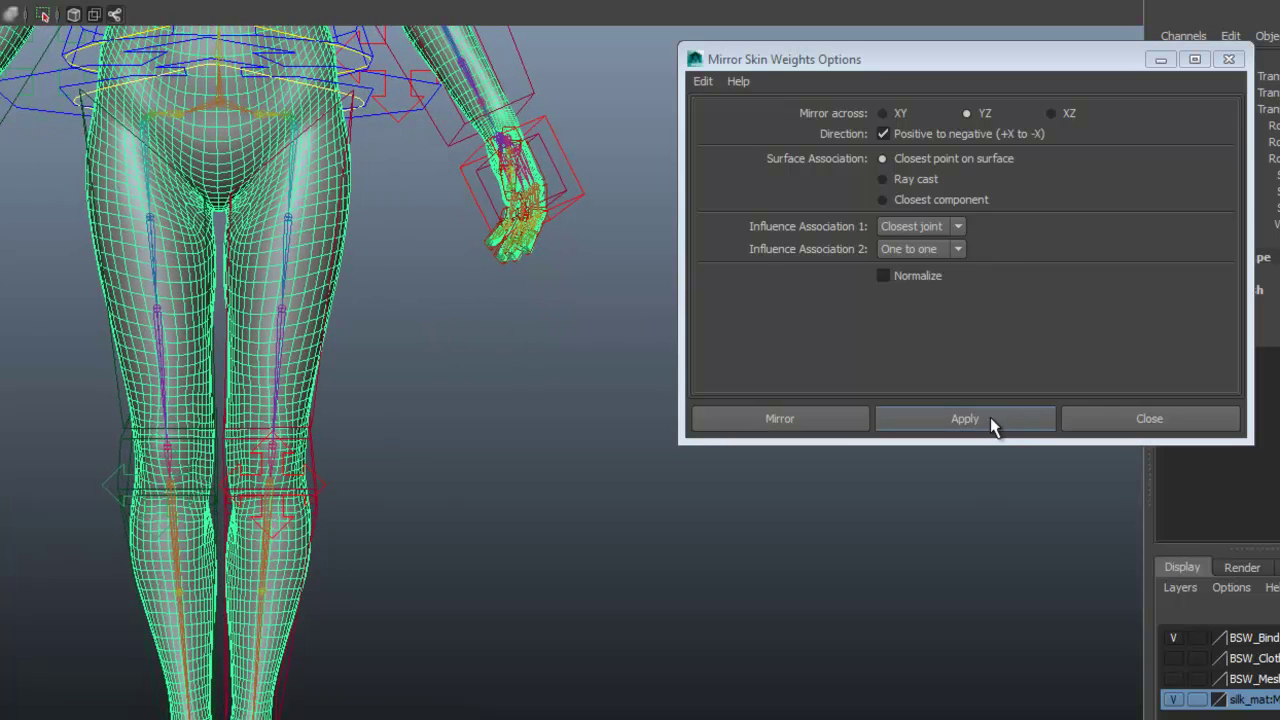
click(963, 422)
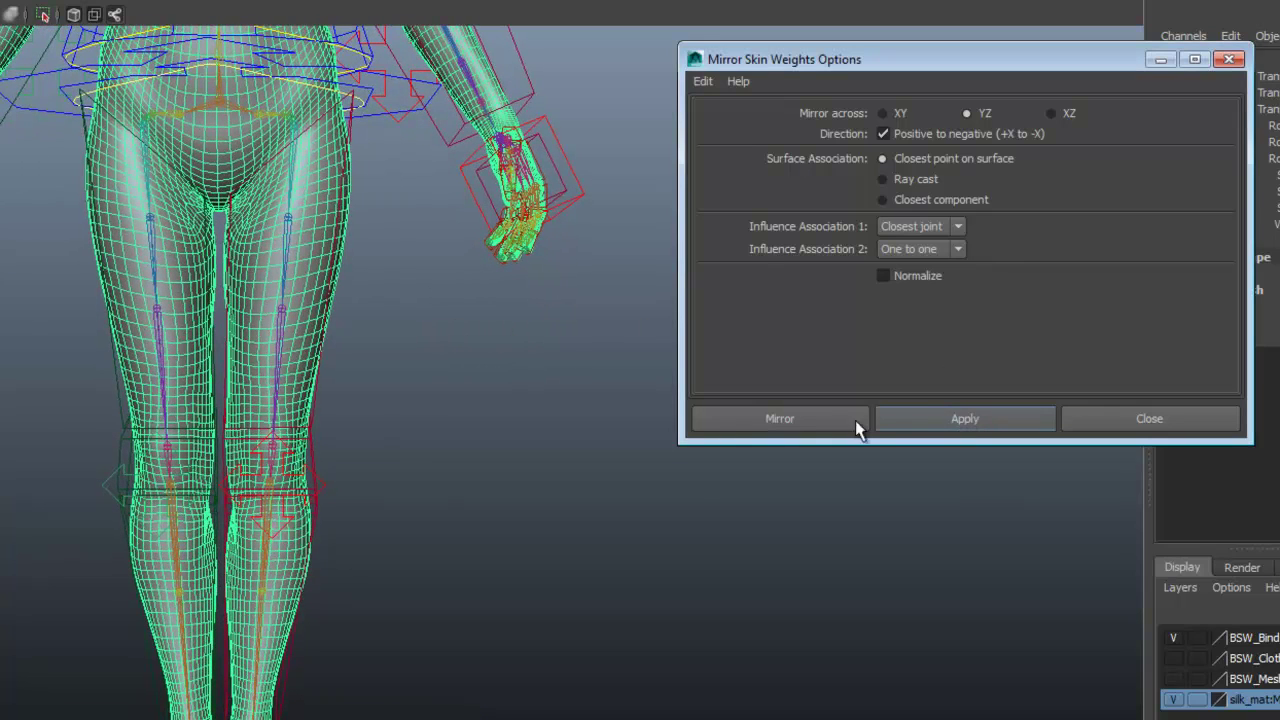
Step: Try rotating the right thigh FK control to test the mirrored weights, and undo the rotation
alt+middle_drag(239, 368, 267, 402)
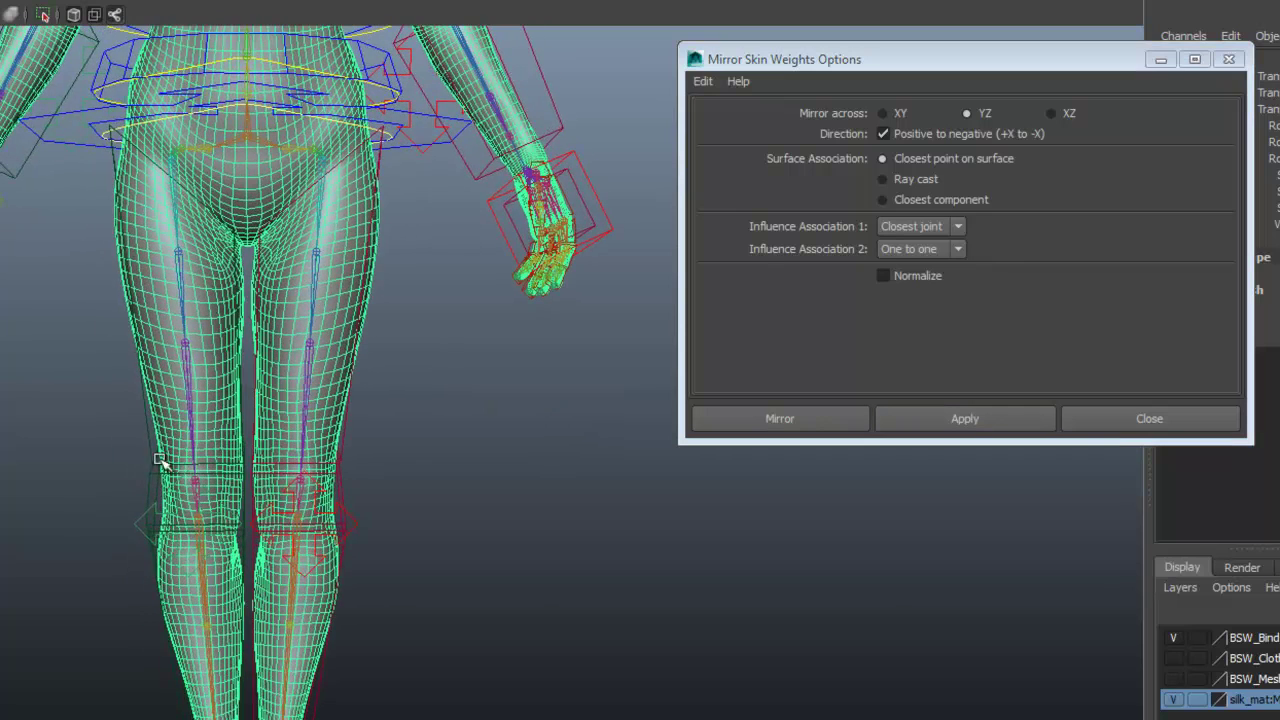
click(150, 450)
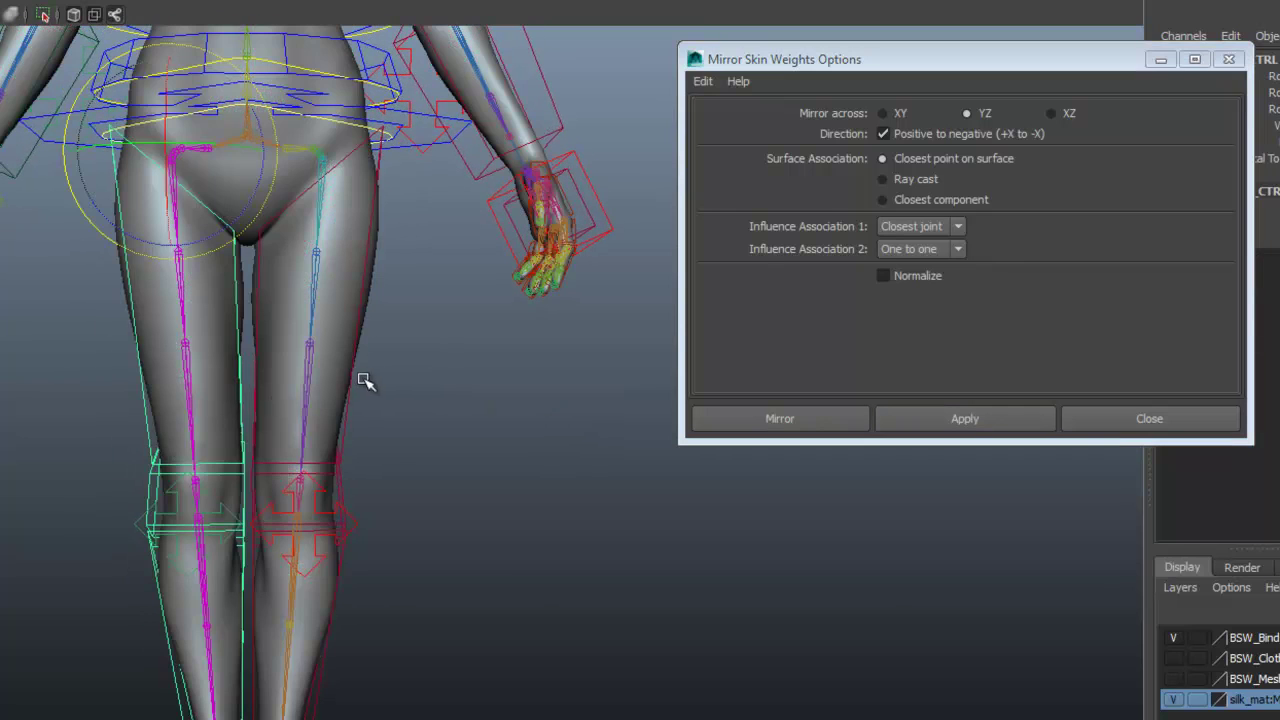
click(402, 211)
key(ctrl+z)
drag(393, 216, 411, 195)
key(ctrl+z)
Step: Bring the lower legs into view, select the right foot control and minimize the Mirror Skin Weights options window
alt+middle_drag(420, 405, 435, 227)
click(204, 625)
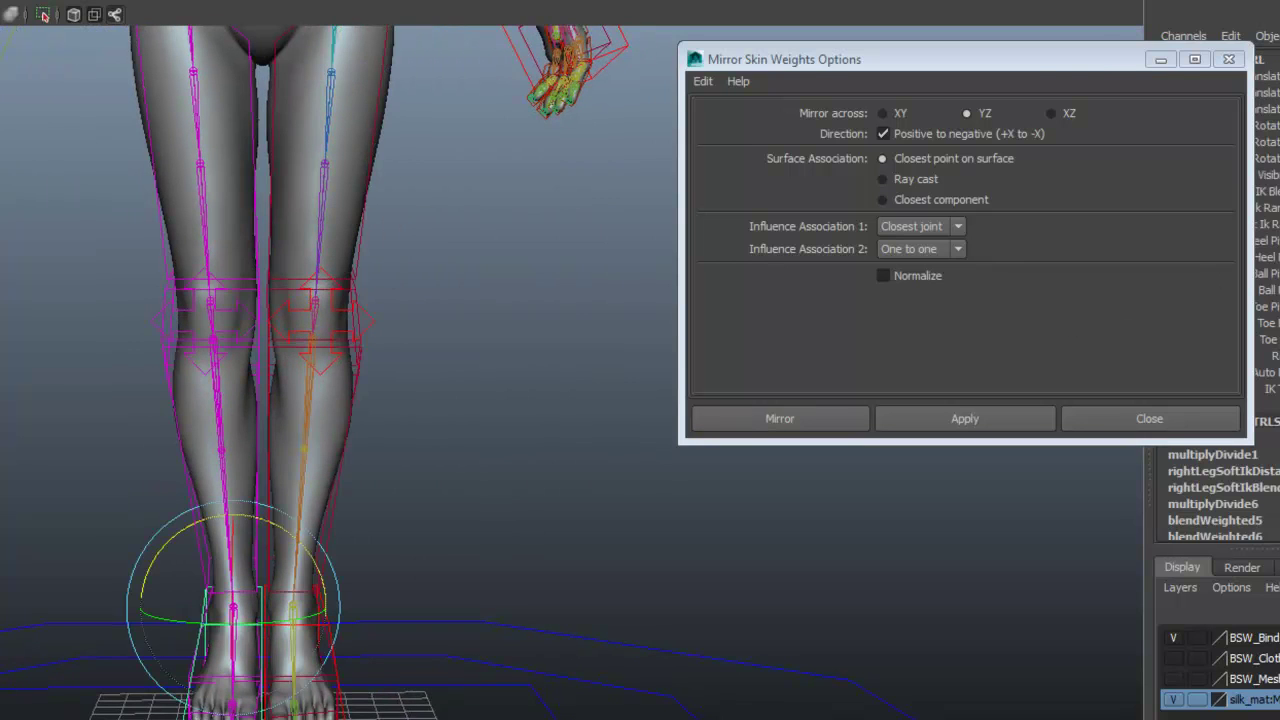
click(1150, 62)
Step: Try rotating both thigh FK controls together, and undo the rotation
click(160, 215)
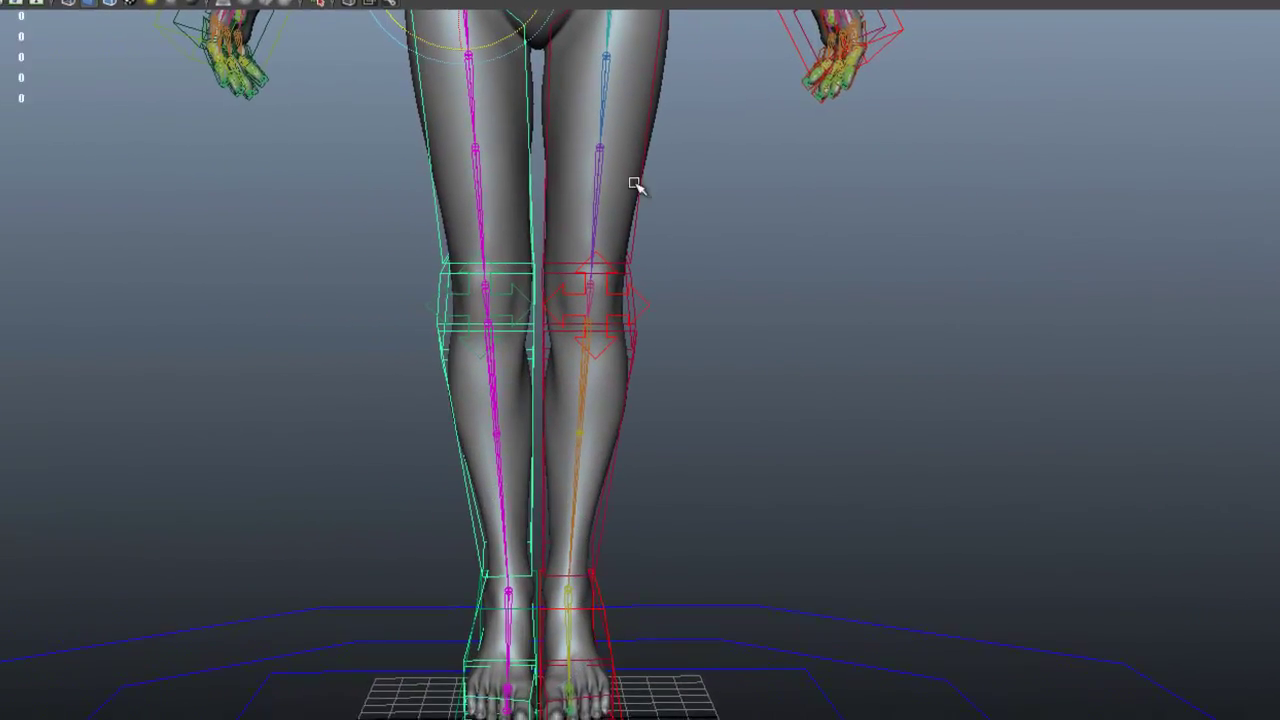
shift+click(642, 181)
alt+middle_drag(646, 176, 645, 278)
drag(676, 133, 742, 120)
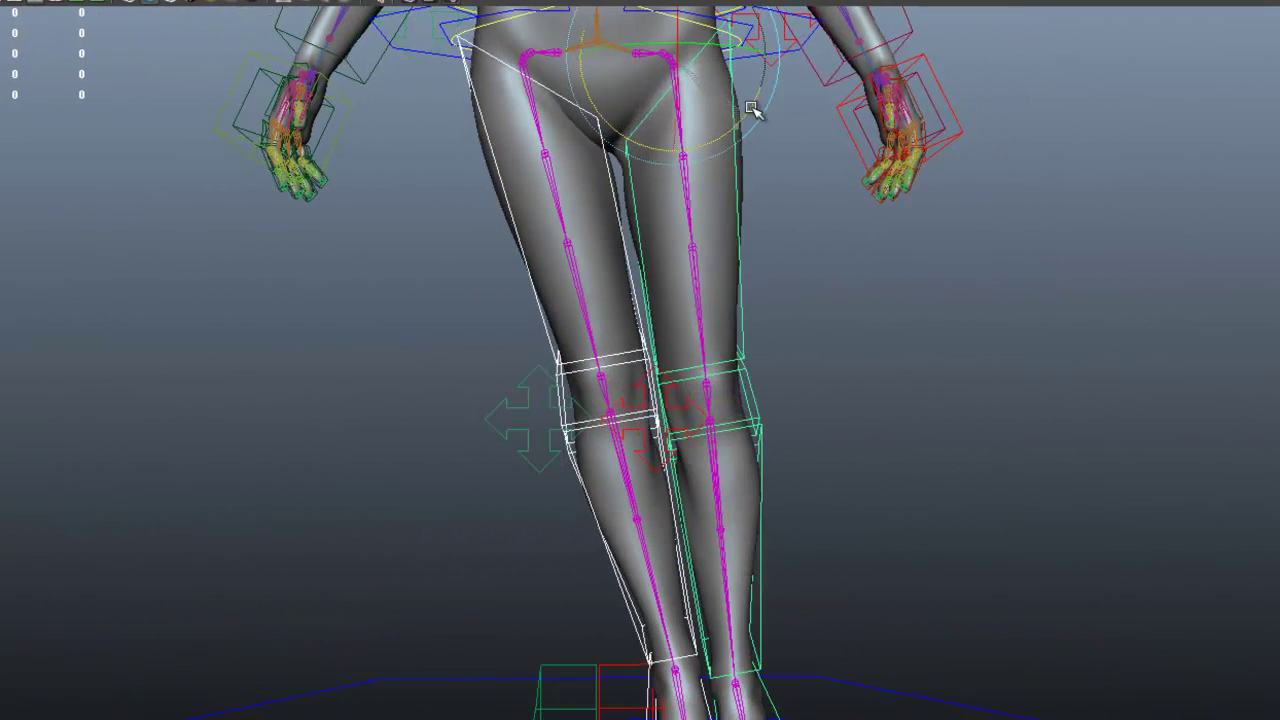
key(ctrl+z)
Step: Spread the legs by rotating both thigh FK controls outward, and rotate the knee FK controls to test the deformation
key(ctrl+shift+t)
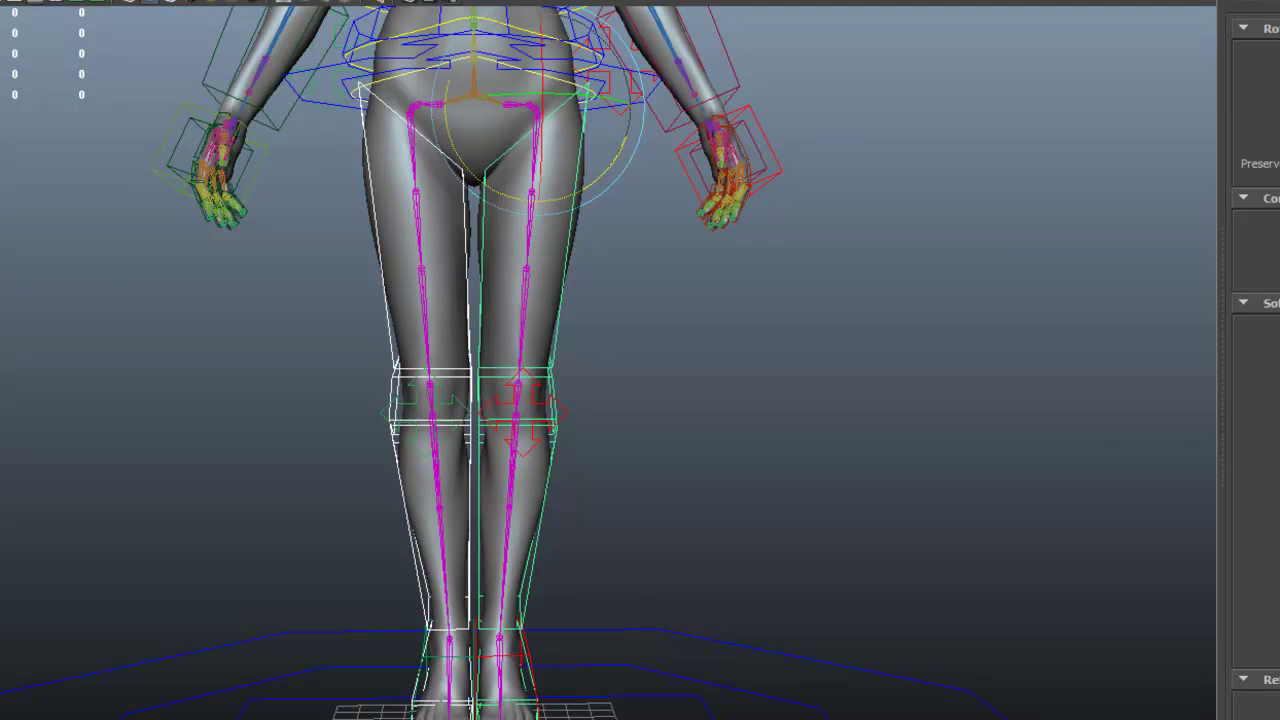
drag(603, 177, 620, 128)
click(763, 338)
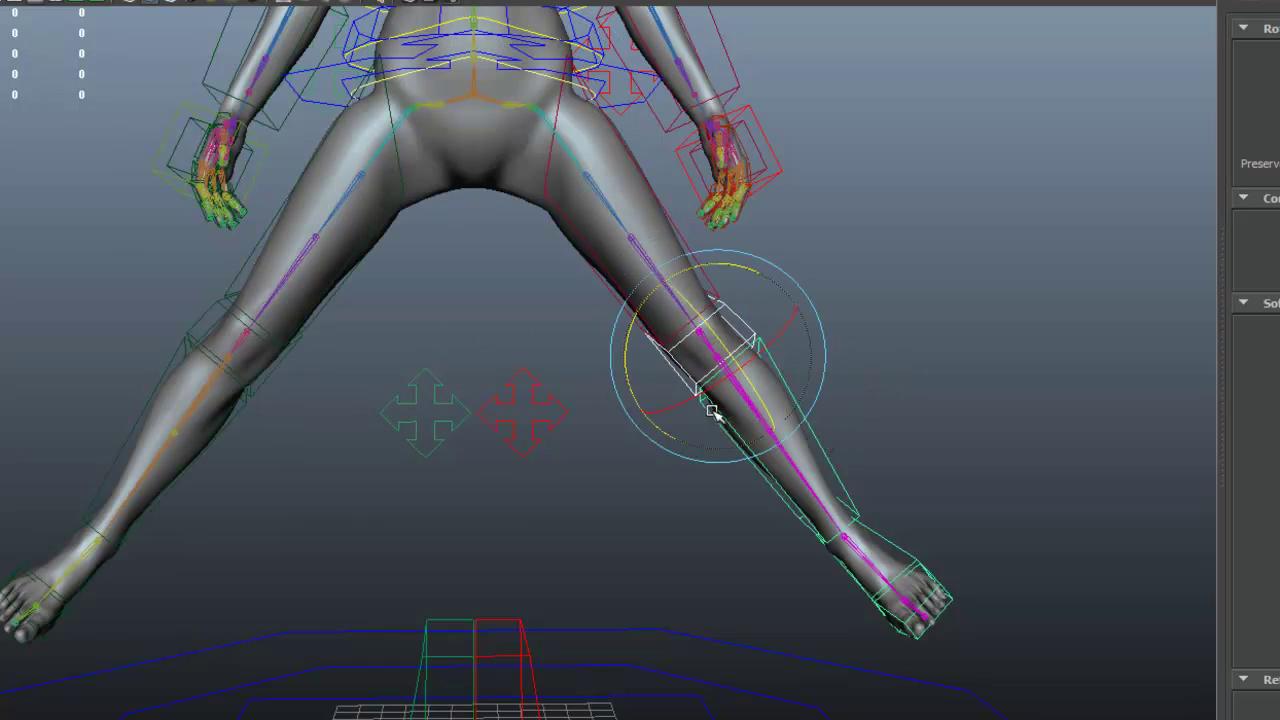
click(206, 318)
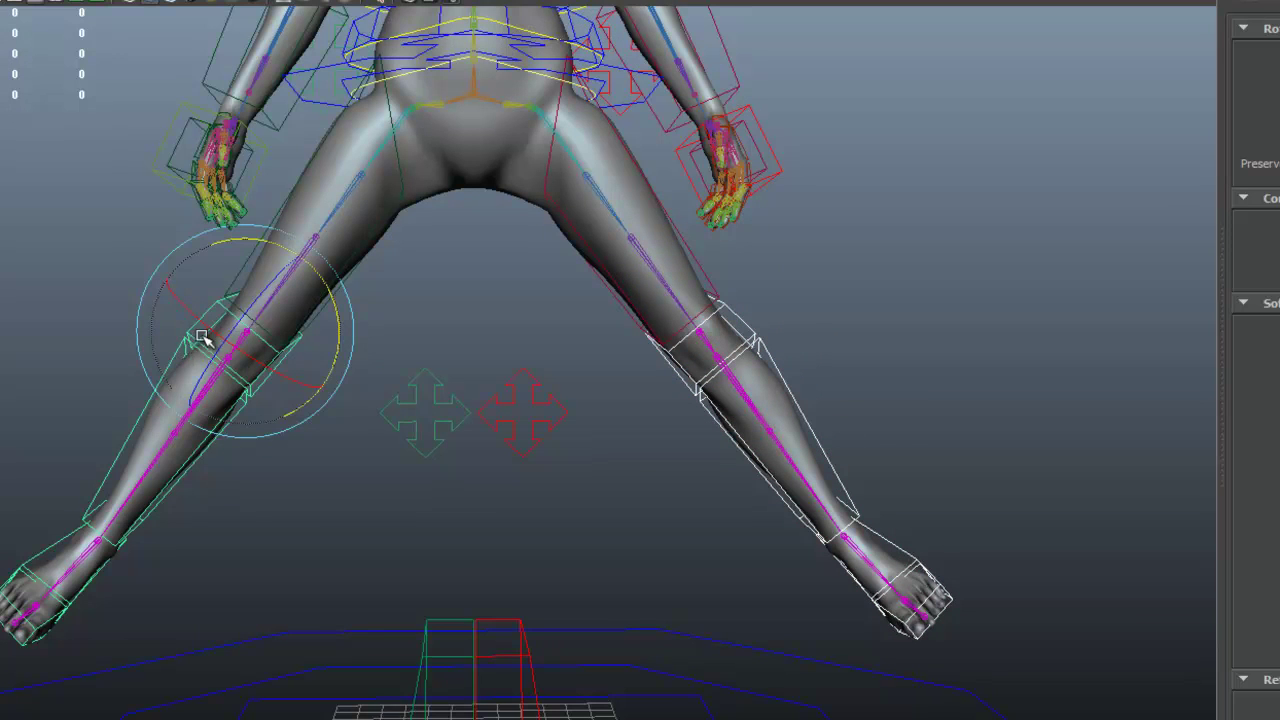
click(243, 322)
drag(243, 322, 530, 306)
drag(741, 221, 699, 210)
alt+drag(699, 210, 829, 229)
alt+right_drag(829, 229, 515, 255)
drag(412, 260, 722, 293)
alt+middle_drag(722, 293, 838, 403)
alt+right_drag(748, 342, 810, 349)
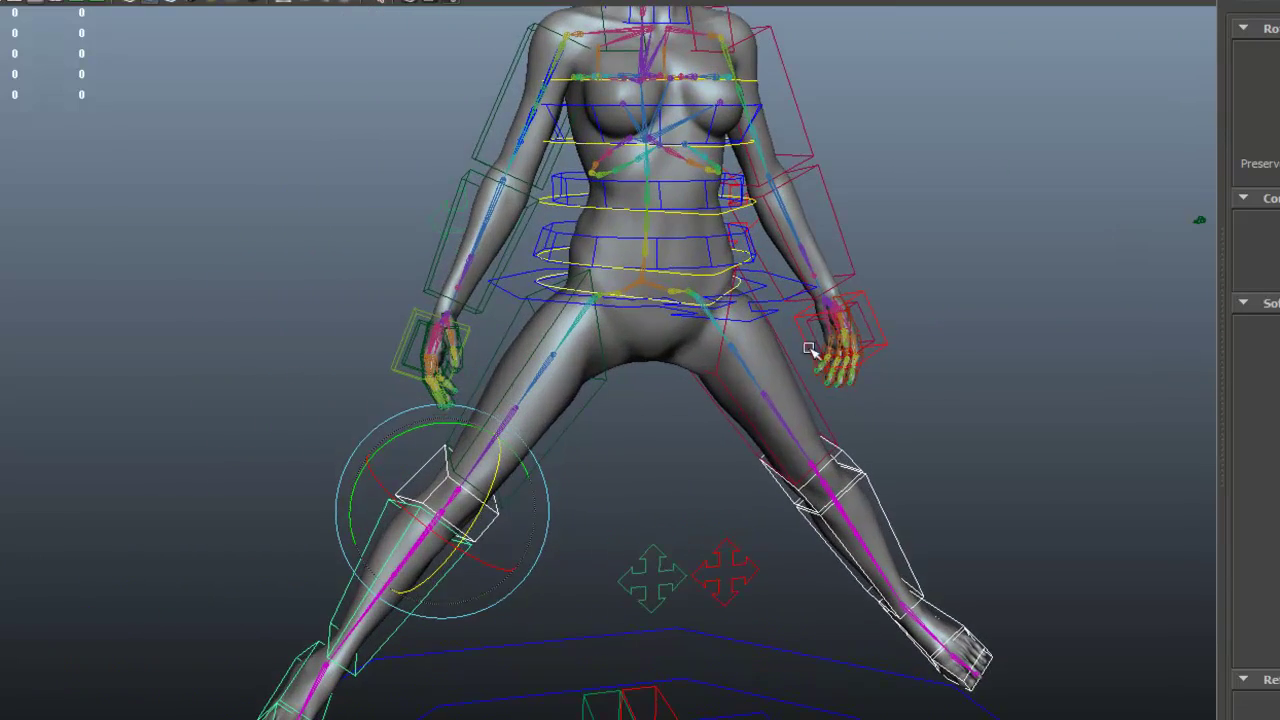
Step: Reset the rotations of both thigh FK controls to 0 and bring back the Channel Box
click(741, 362)
click(513, 345)
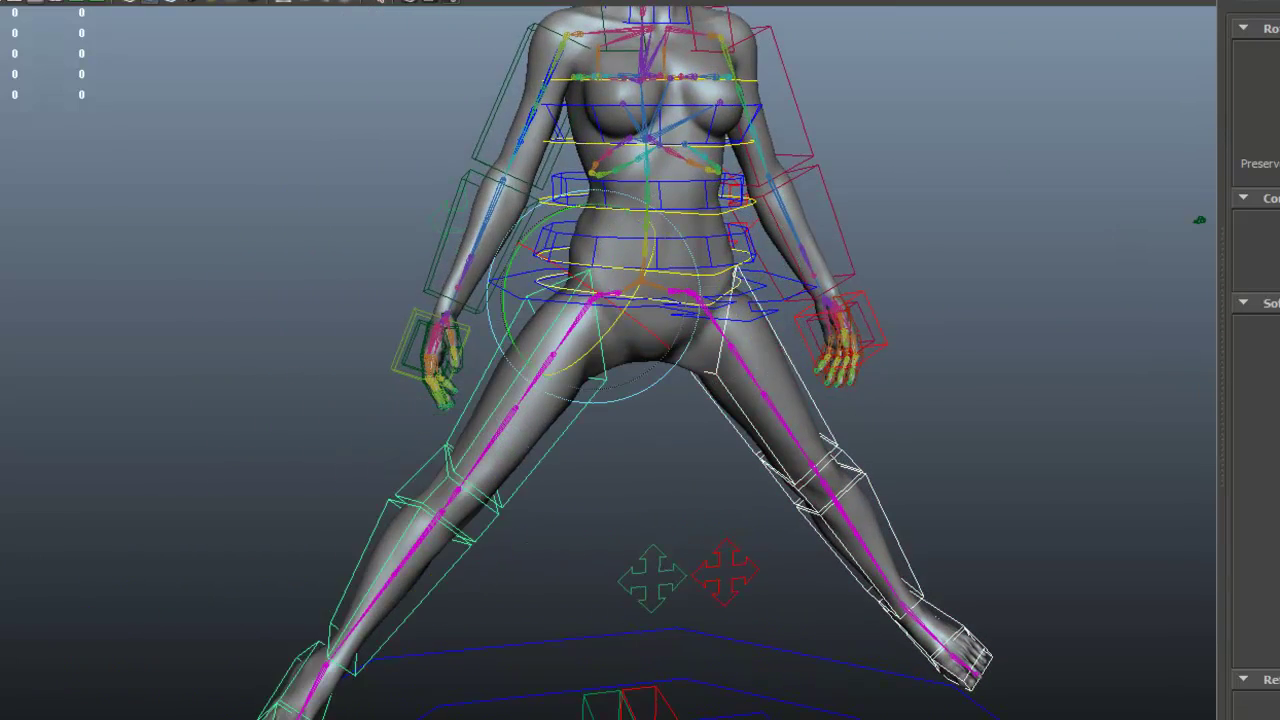
key(ctrl+a)
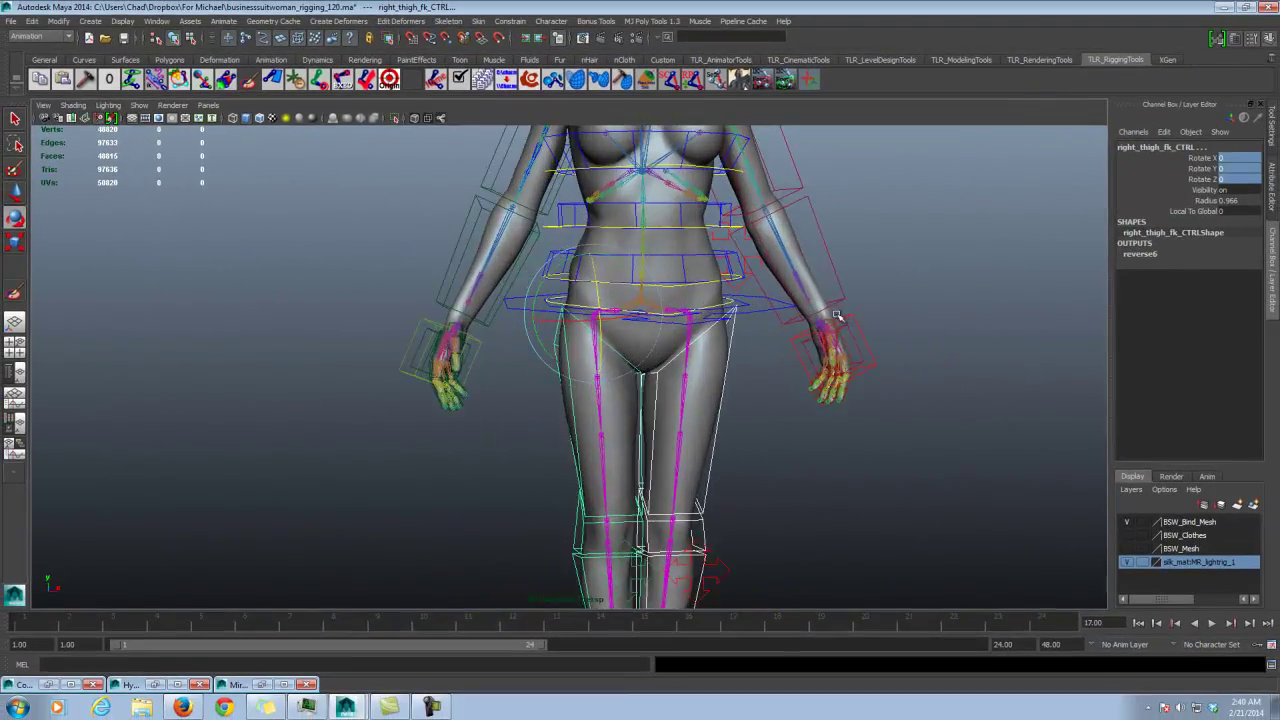
Step: Examine the mirrored hips and thighs in the rest pose from the front, side and back
alt+drag(838, 316, 460, 295)
alt+middle_drag(720, 324, 754, 274)
alt+drag(500, 280, 720, 325)
click(737, 406)
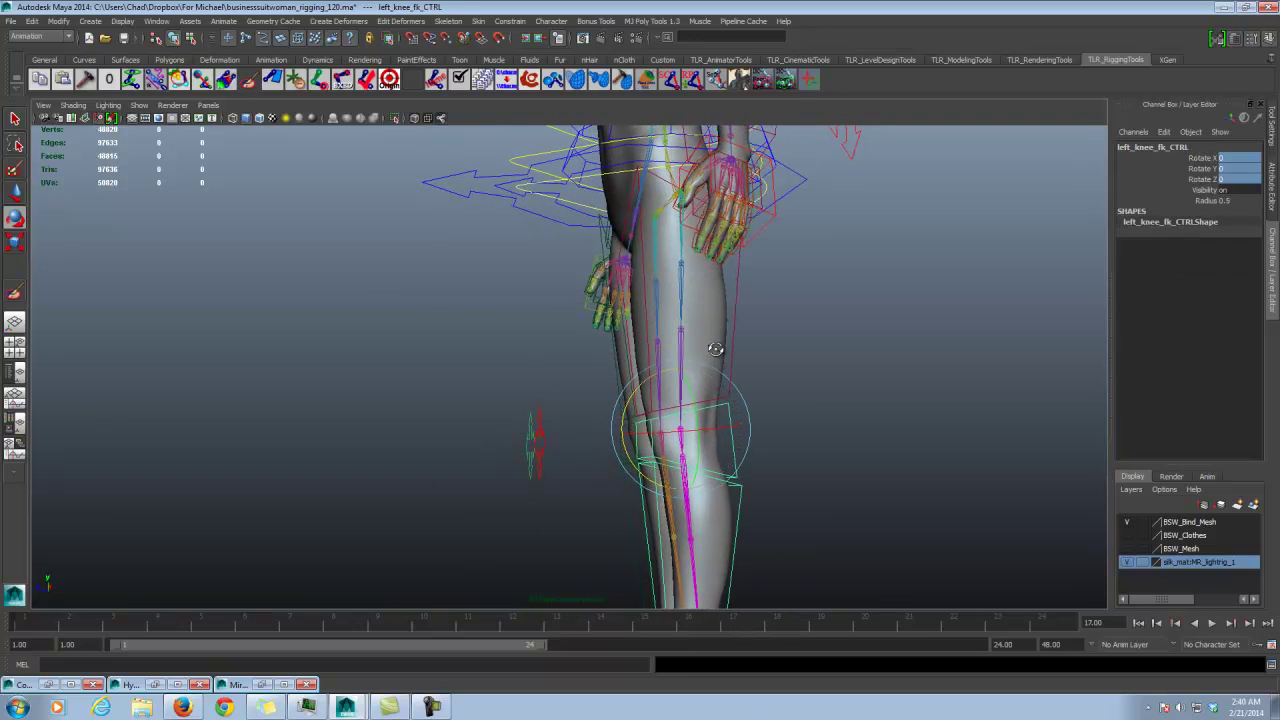
mouse_move(713, 262)
alt+mouse_down()
mouse_move(757, 294)
mouse_move(715, 252)
alt+mouse_up()
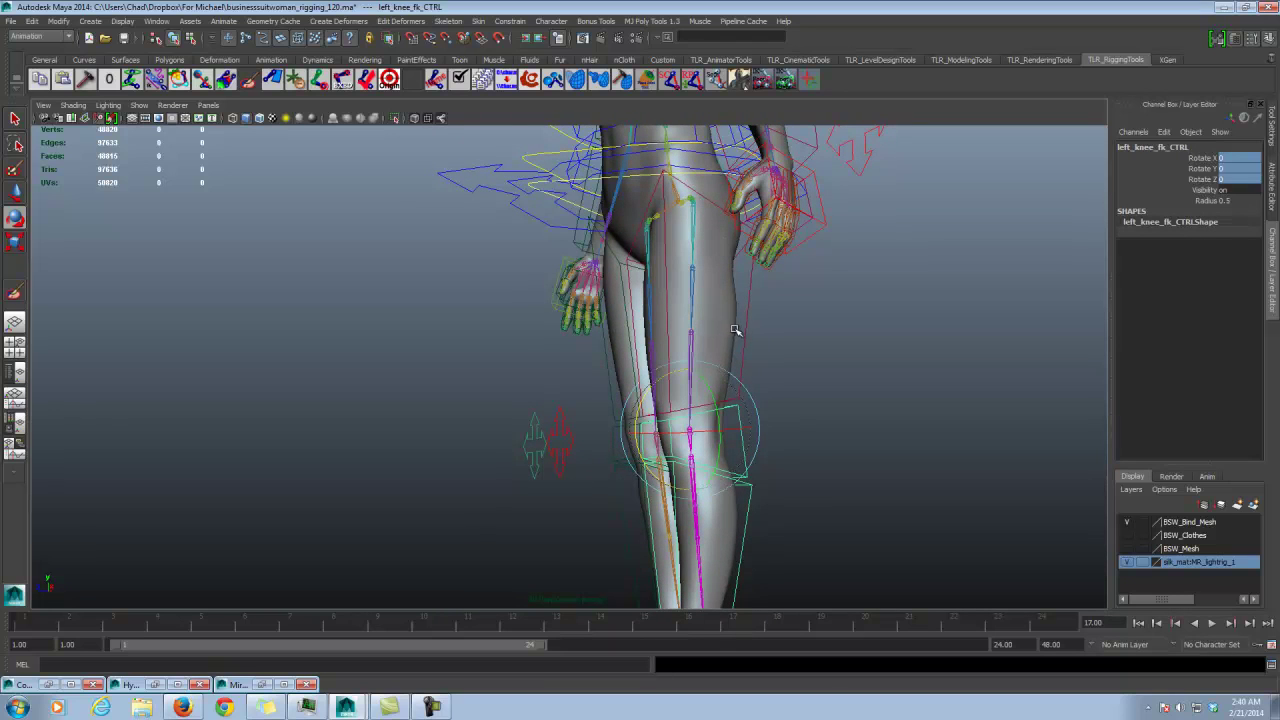
alt+drag(744, 326, 695, 253)
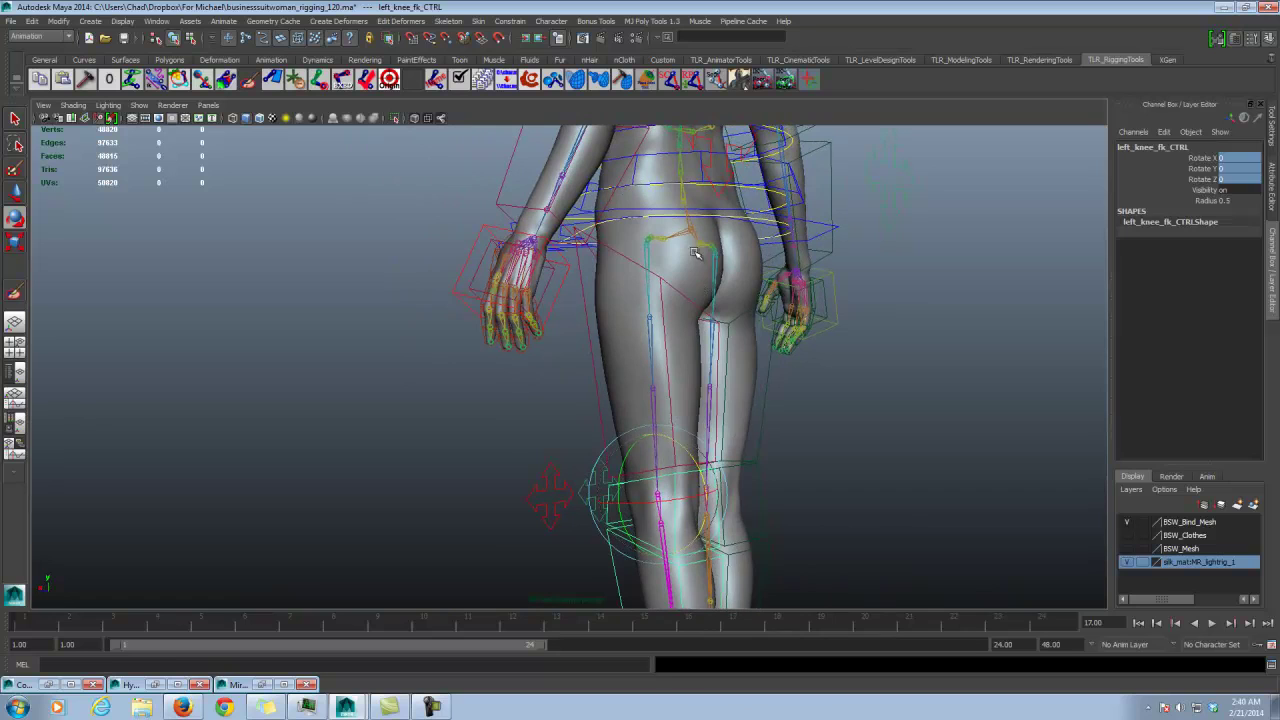
Step: Raise the left leg forward by rotating its thigh FK control to about 96.3° in Z, and select the body mesh to show its wireframe
click(633, 300)
click(618, 260)
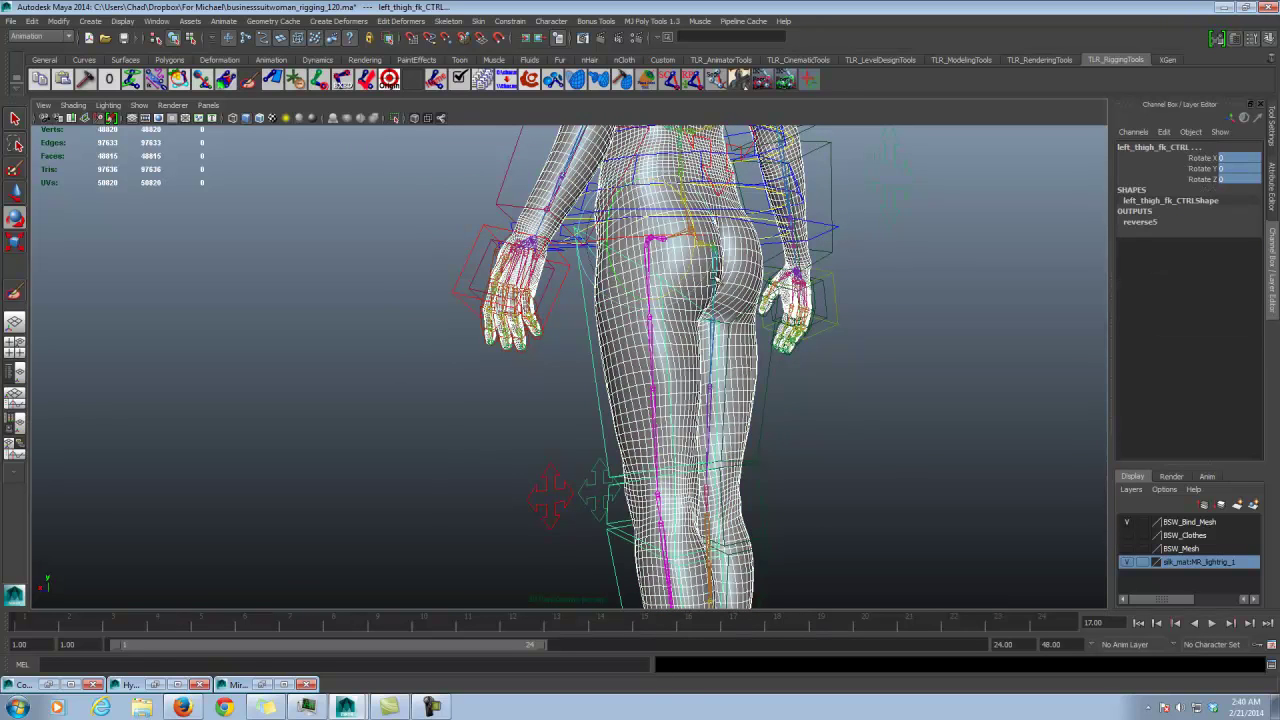
click(716, 277)
alt+drag(841, 268, 814, 296)
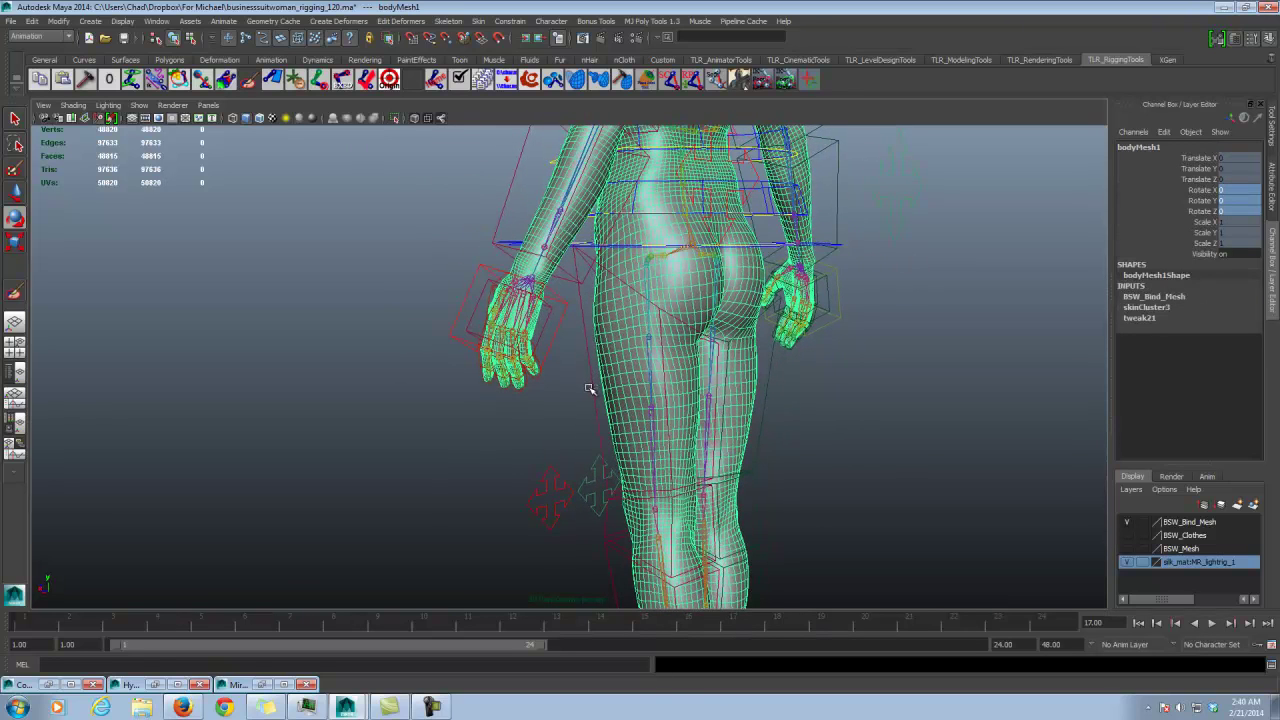
click(667, 335)
drag(703, 289, 698, 236)
alt+drag(721, 282, 825, 274)
click(655, 330)
alt+drag(688, 342, 660, 313)
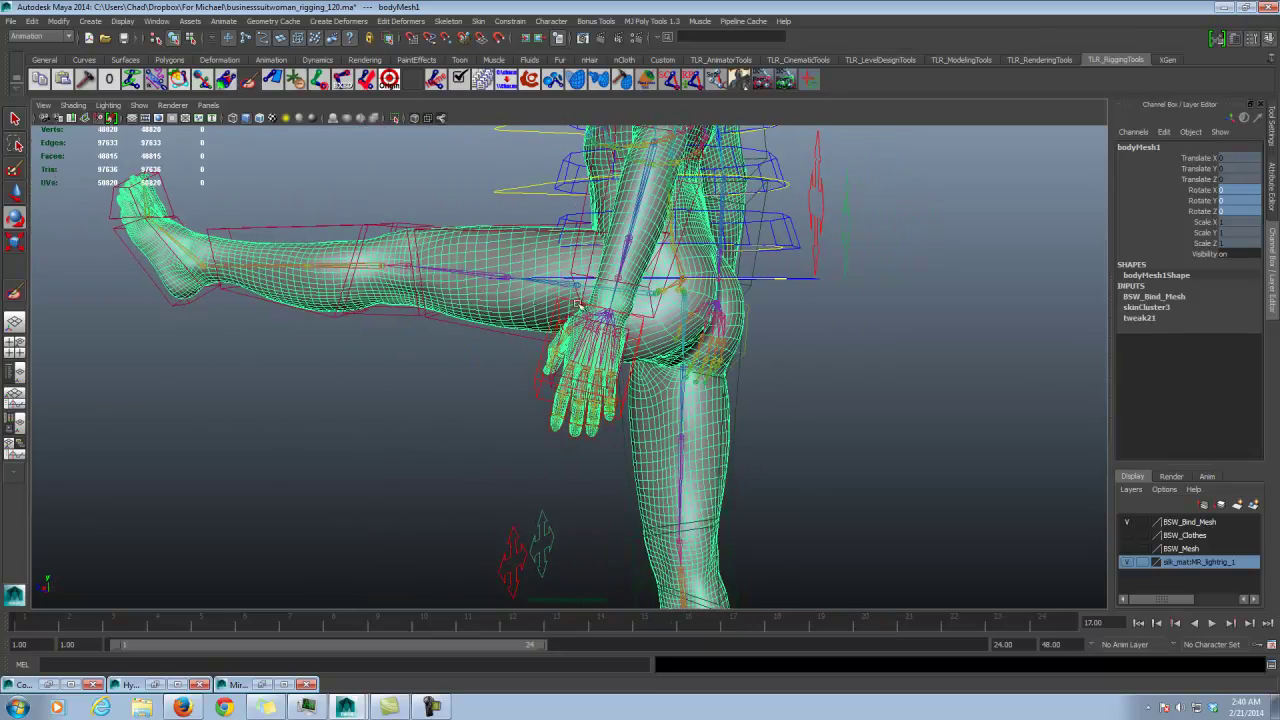
Step: Examine the raised left leg's wireframe around the hip, thigh and buttock for deformation problems
alt+drag(935, 283, 711, 302)
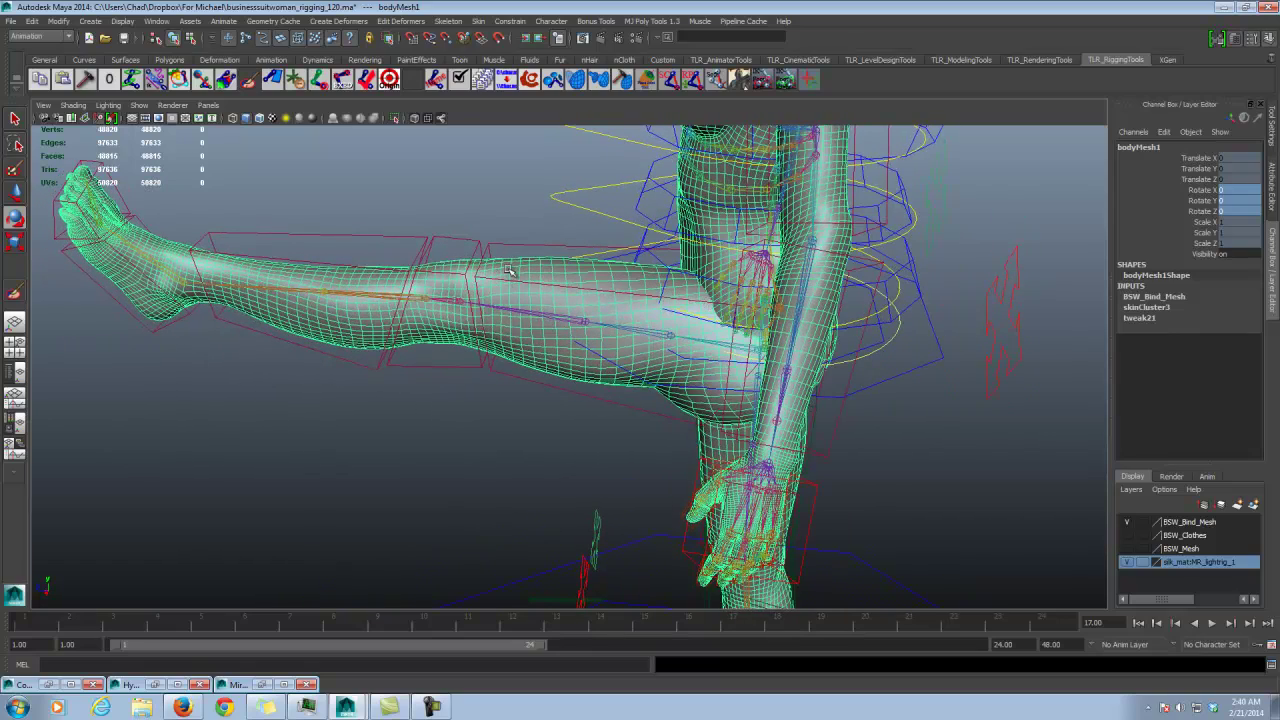
click(682, 283)
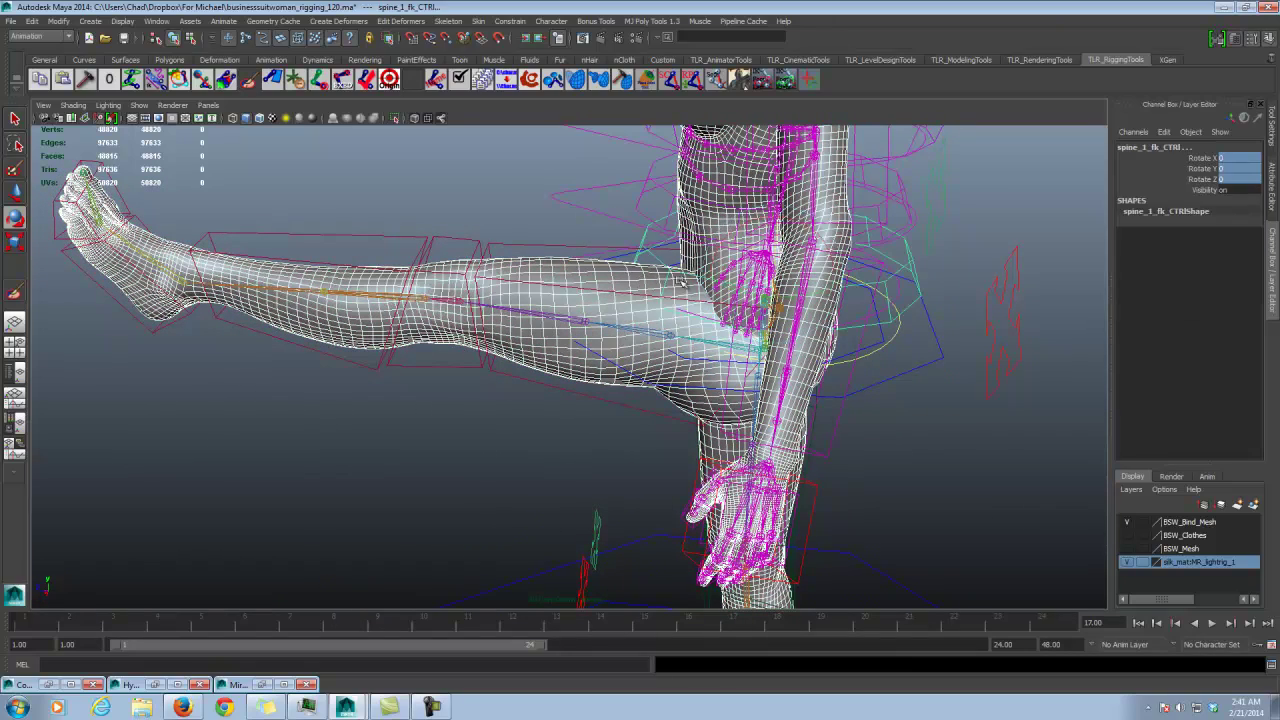
alt+drag(567, 272, 600, 264)
click(603, 263)
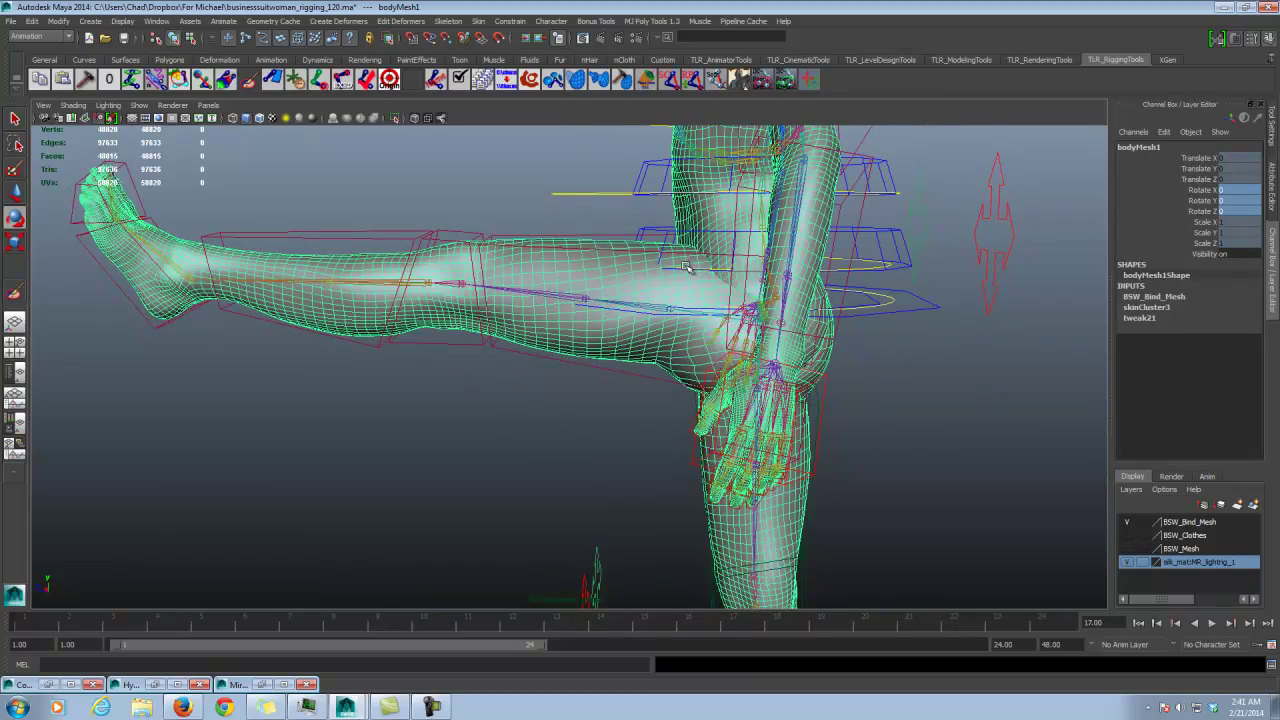
alt+drag(686, 266, 704, 287)
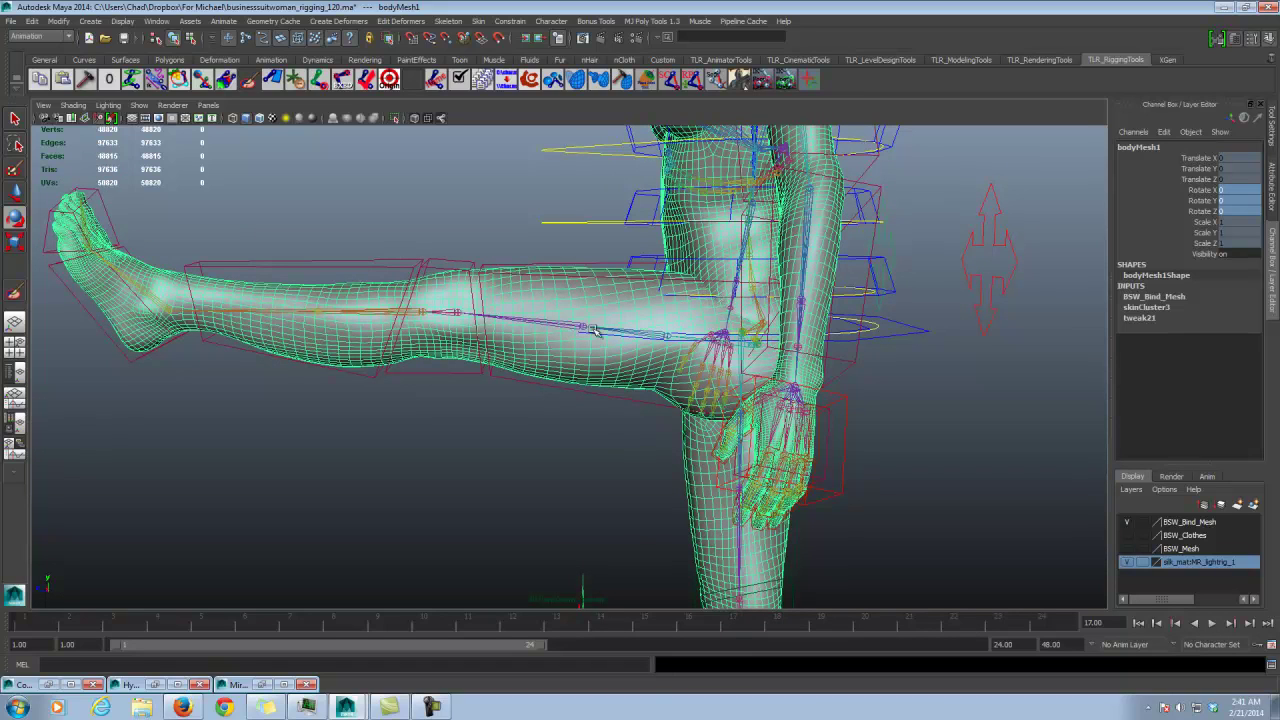
Step: Reset the left thigh FK control's Rotate Z to 0 and look over the body in the rest pose
click(612, 391)
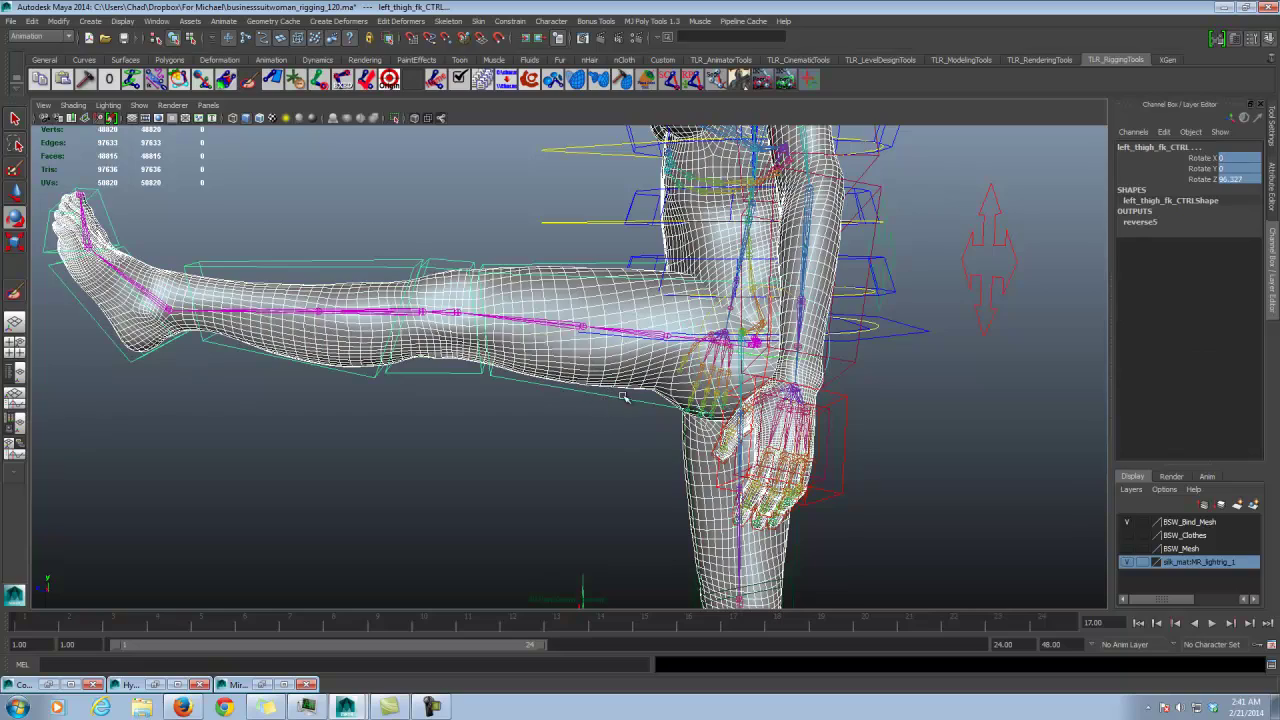
alt+drag(622, 398, 1003, 275)
click(1240, 179)
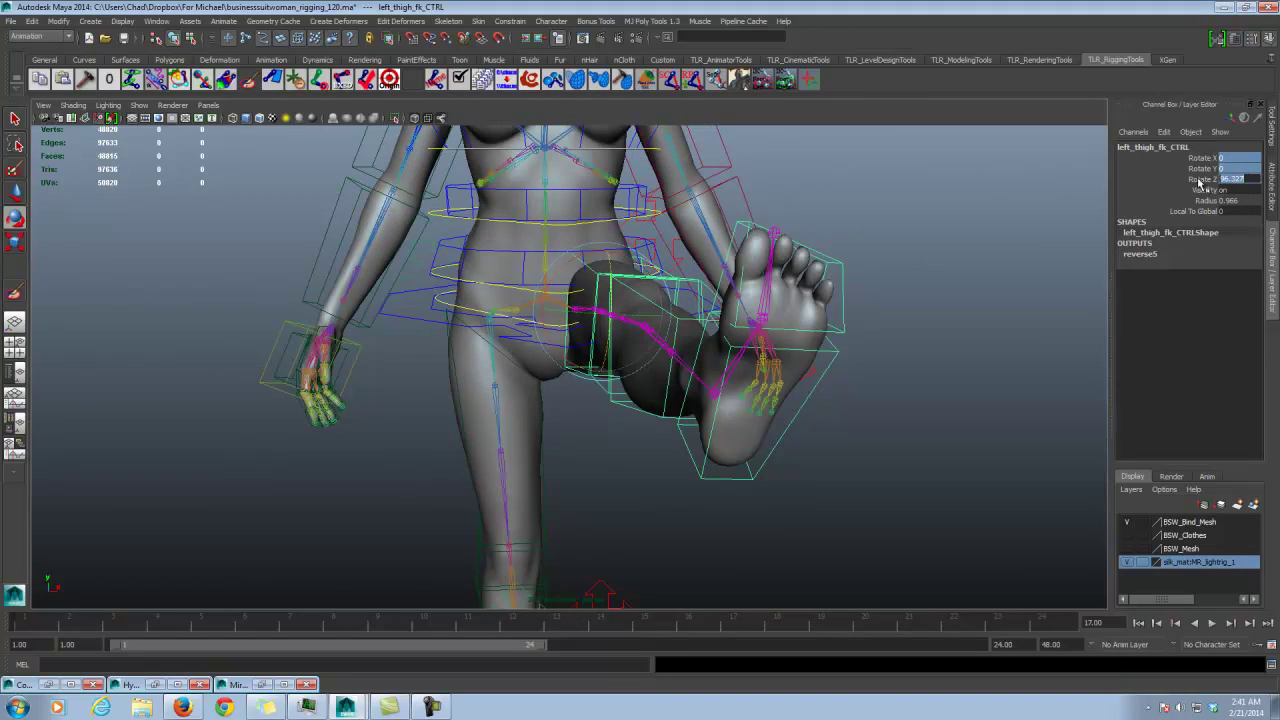
text(0)
key(Return)
alt+drag(760, 381, 686, 381)
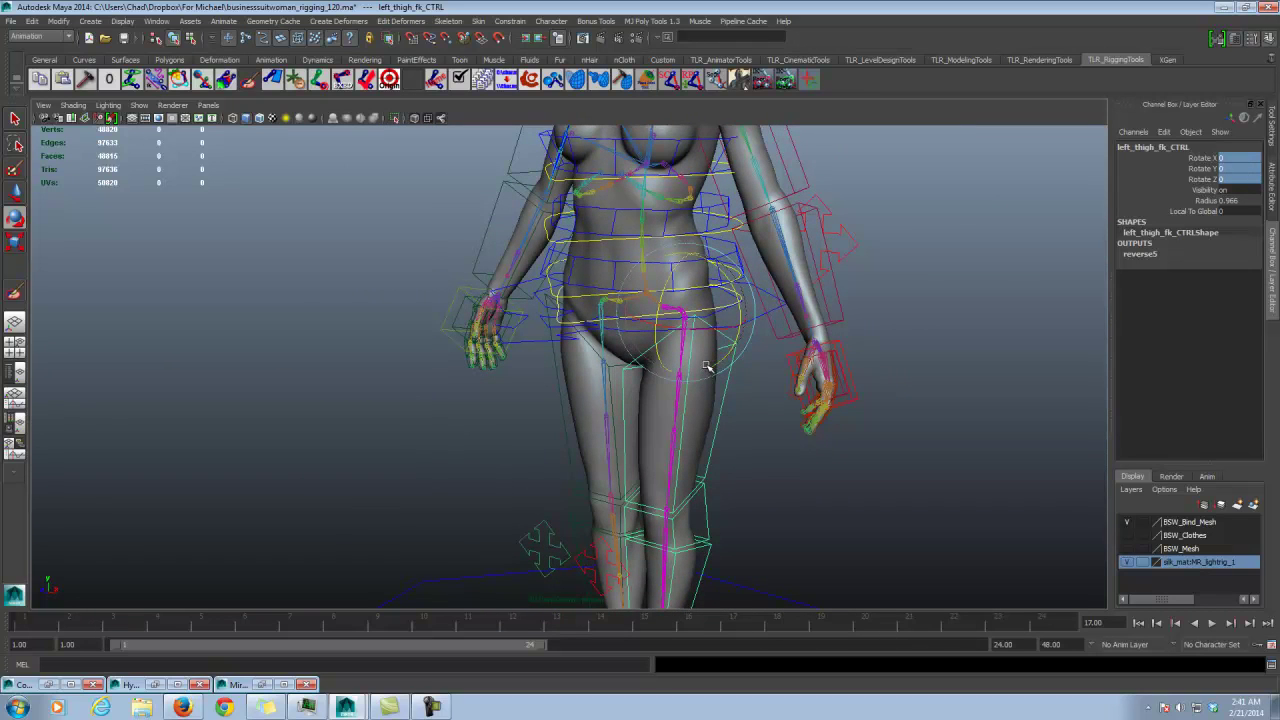
alt+drag(673, 349, 764, 356)
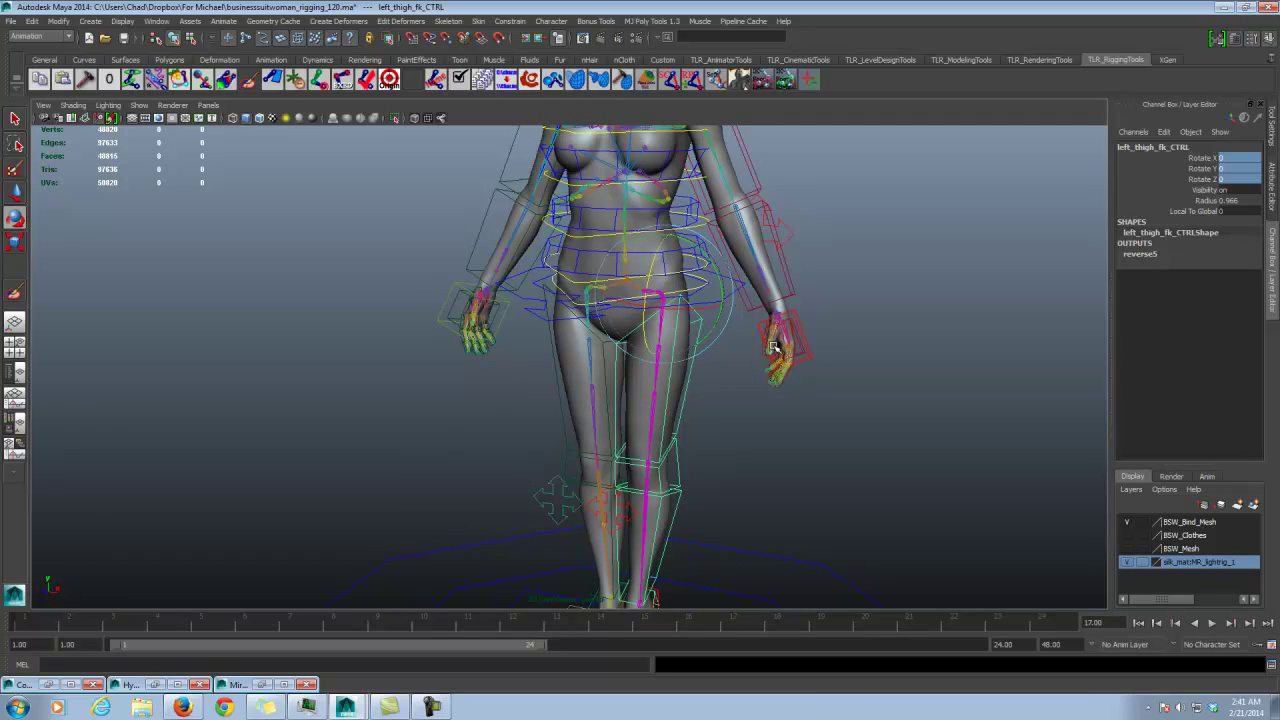
alt+drag(811, 360, 750, 362)
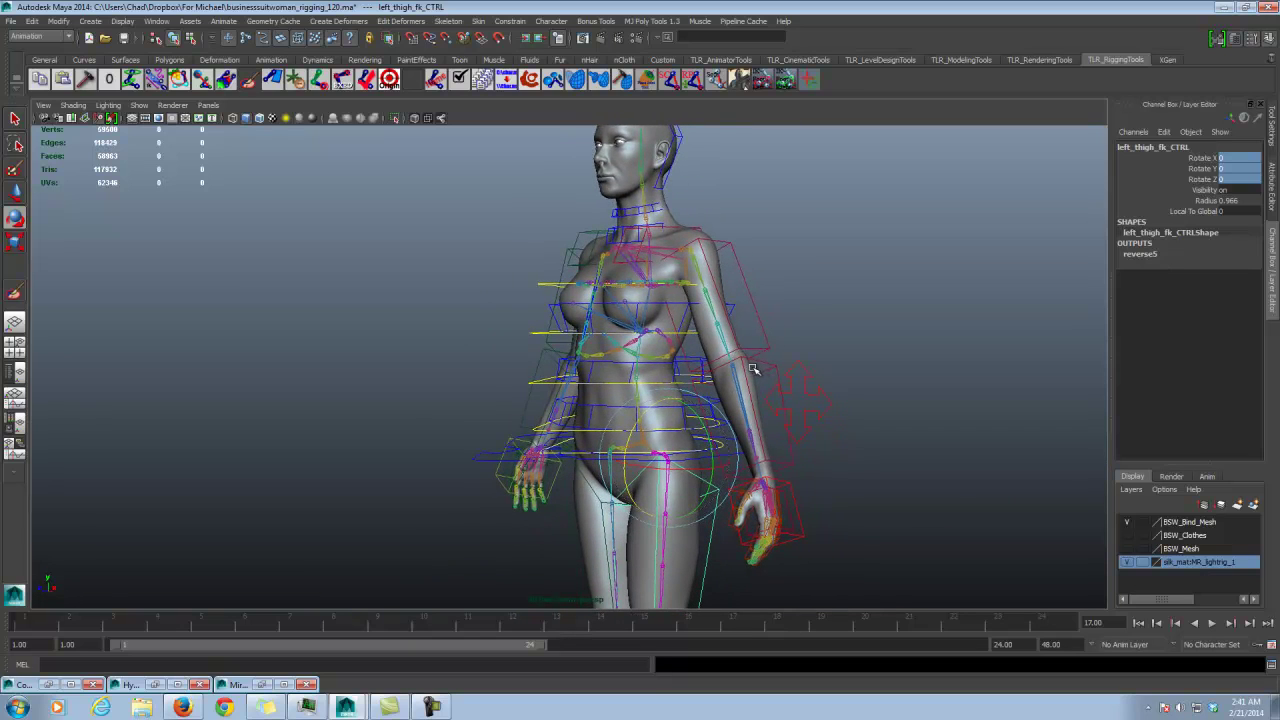